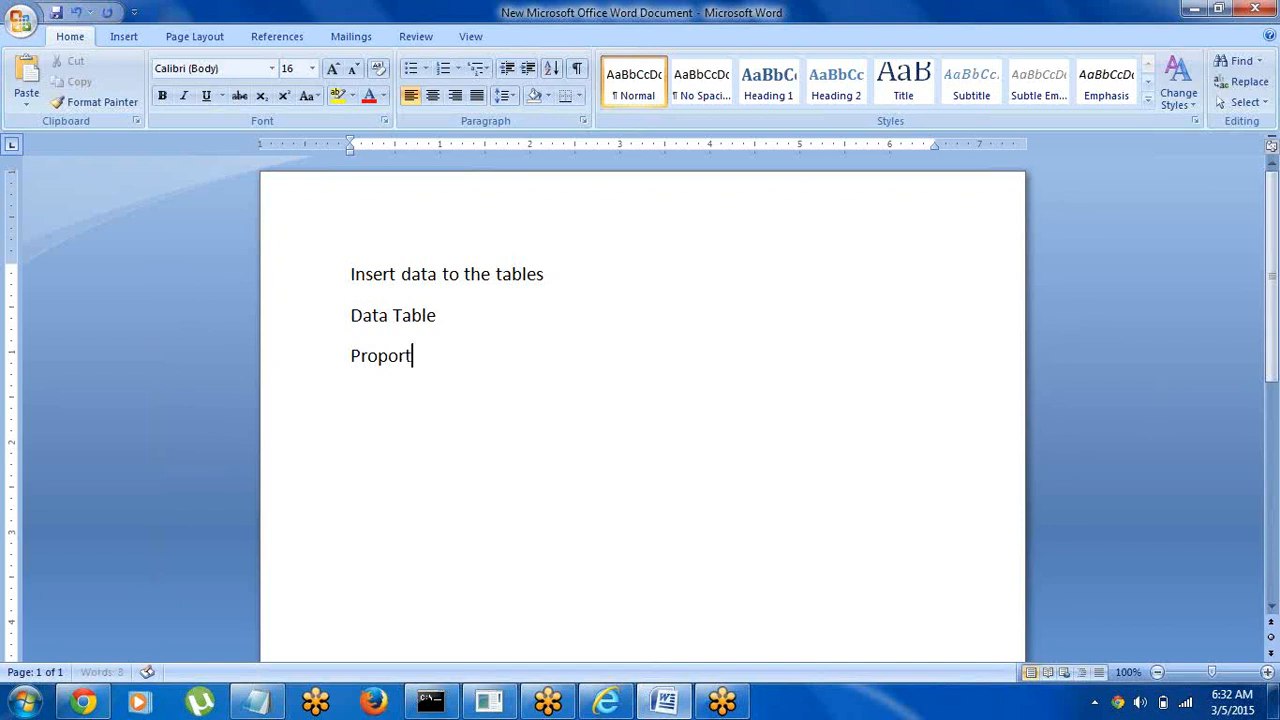
# Complete the third line of the outline as "Properties" and add a "Section" line below it
pyautogui.press('Return')
pyautogui.click(399, 357)
pyautogui.press('BackSpace')
pyautogui.write('erties')
pyautogui.click(438, 358)
pyautogui.write('Section')
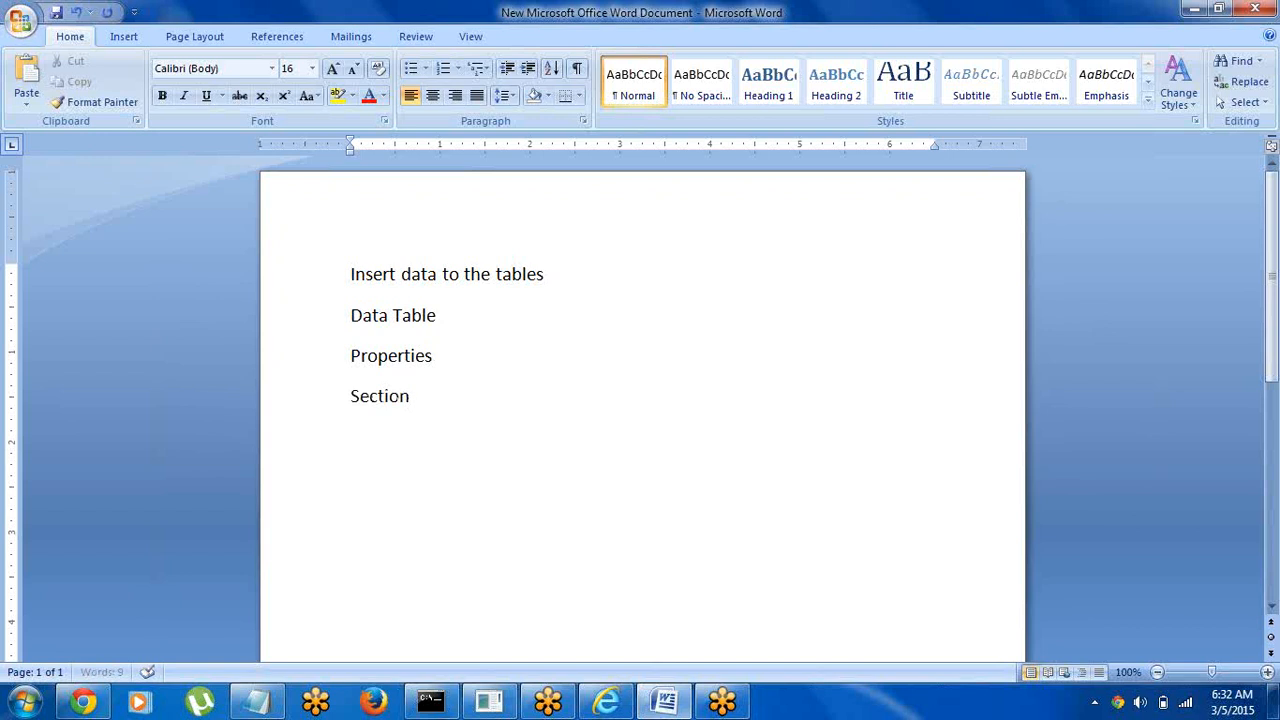
# Add the lines "Flowaction" and "Activity" below "Section" in the outline
pyautogui.press('Return')
pyautogui.write('Flowact')
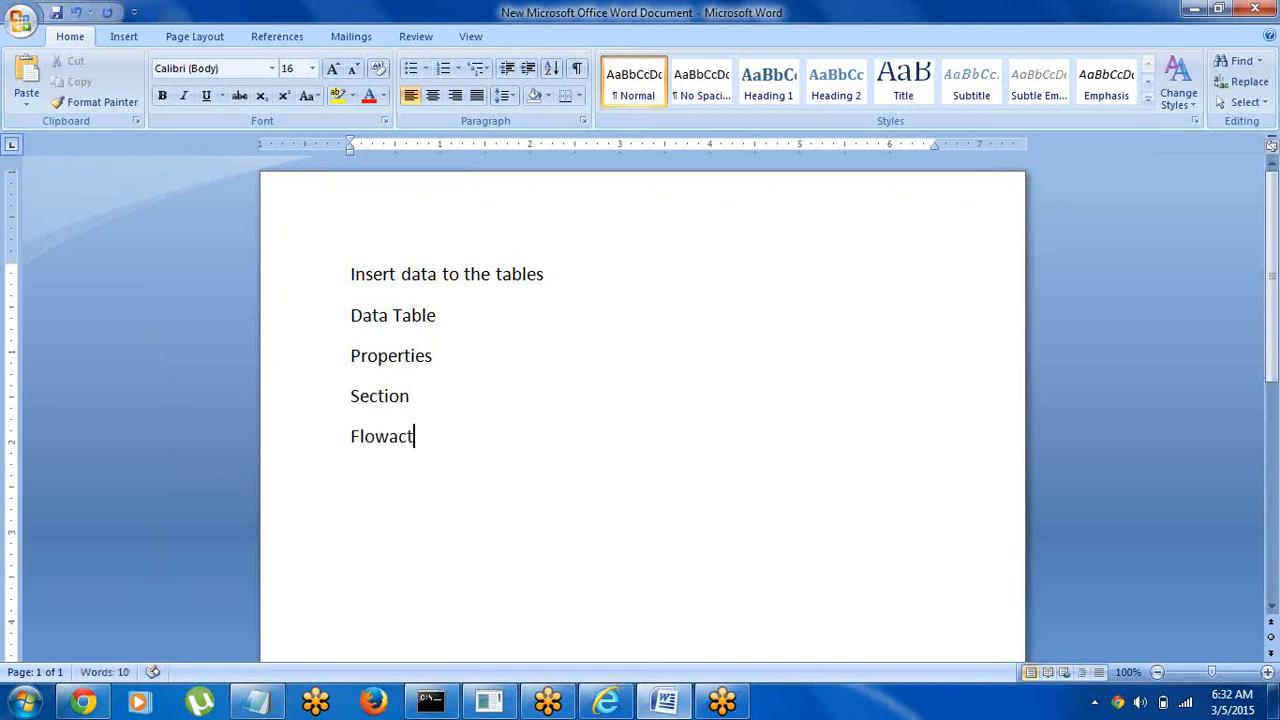
pyautogui.write('ion')
pyautogui.press('Return')
pyautogui.write('A')
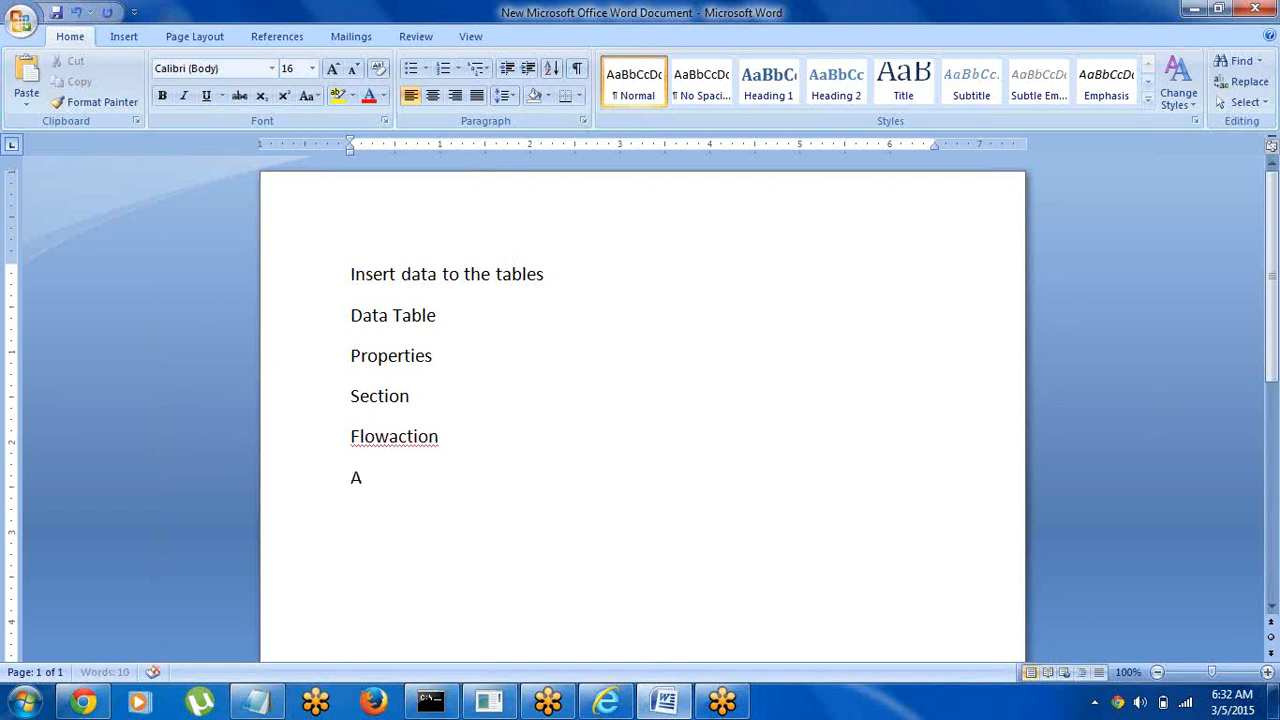
pyautogui.write('ctivity')
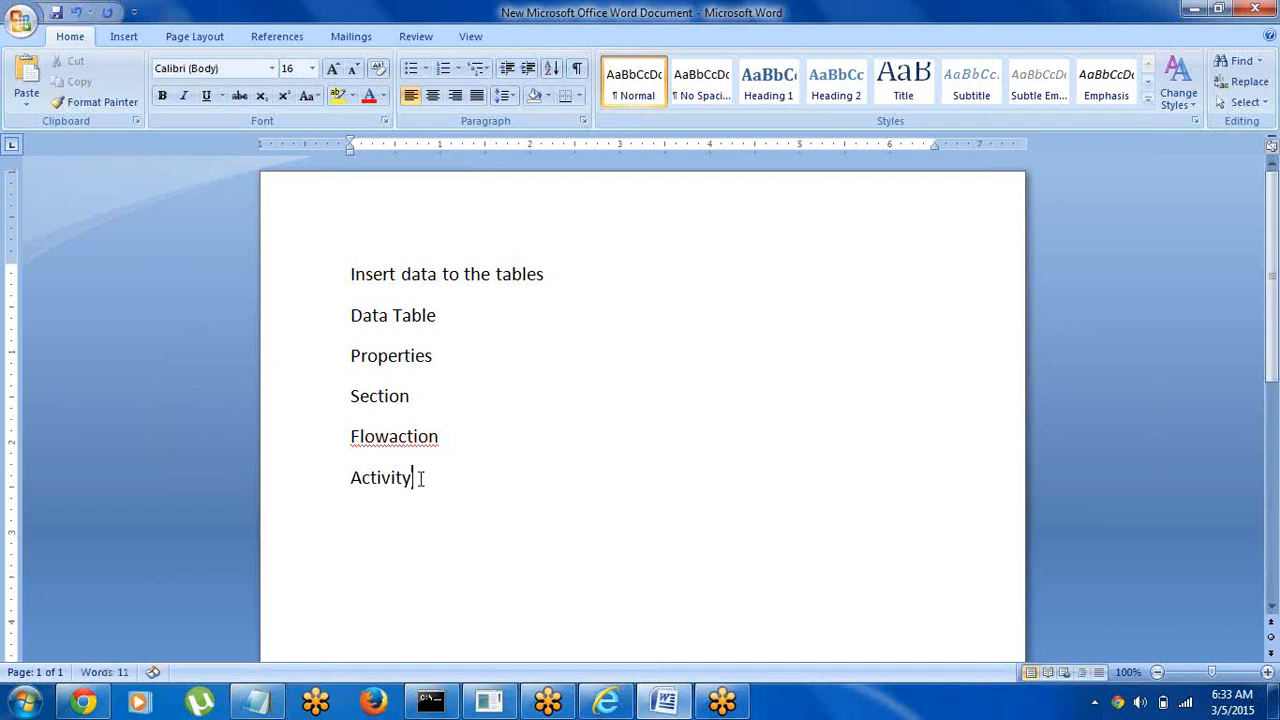
# Add a "Flow" line below "Activity" and select the list from "Data Table" to "Flow"
pyautogui.press('Return')
pyautogui.write('Flow')
pyautogui.moveTo(350, 436); pyautogui.dragTo(414, 486)
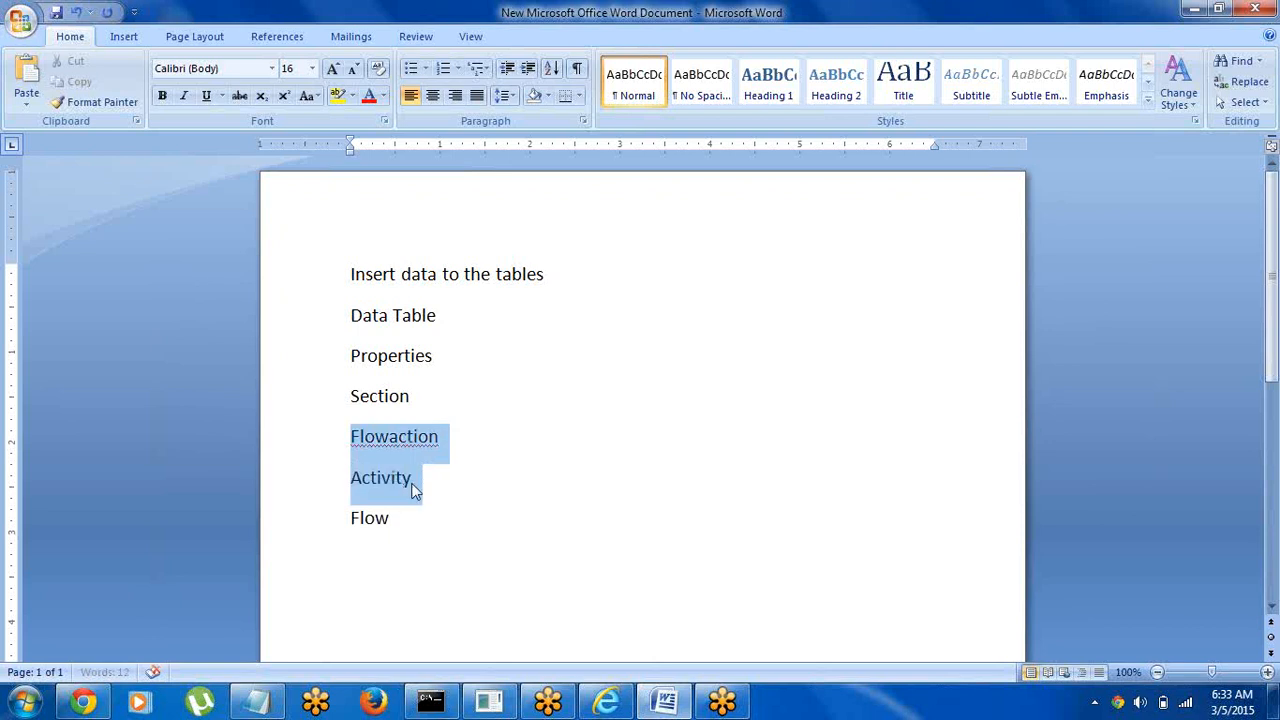
pyautogui.click(393, 517)
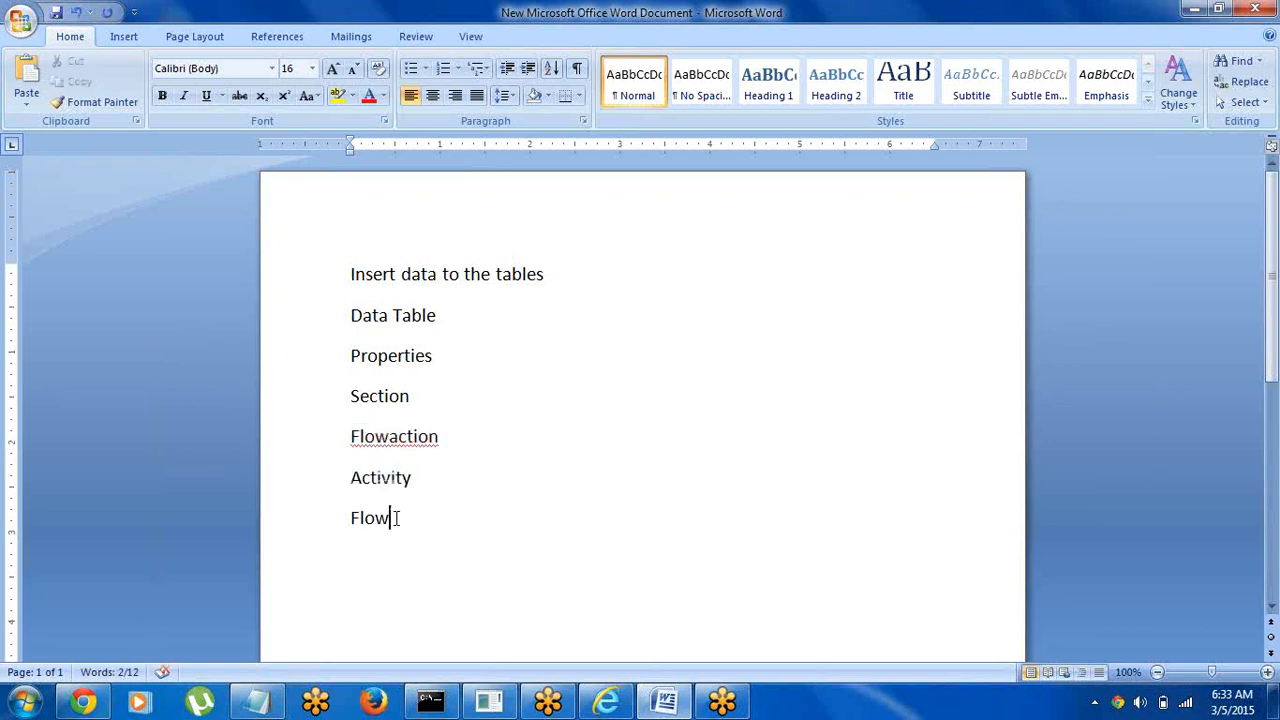
pyautogui.moveTo(352, 314); pyautogui.dragTo(441, 541)
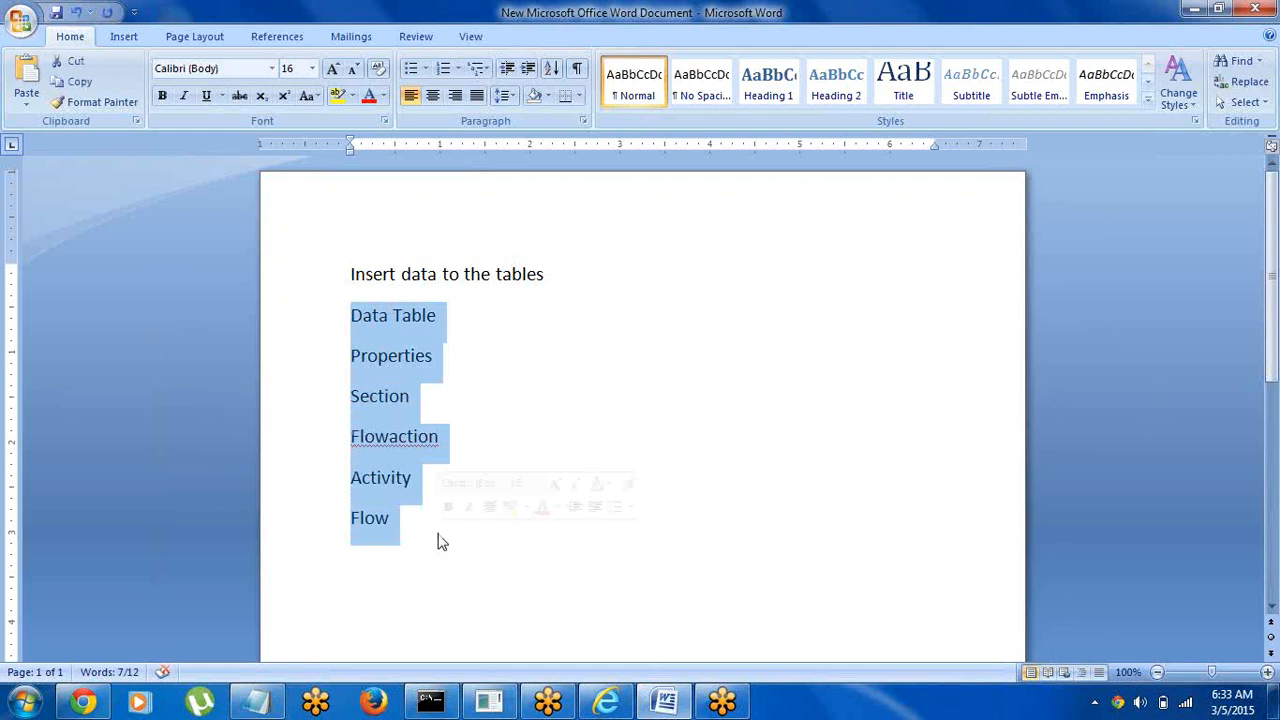
# Switch to Internet Explorer and log in to PegaRULES Process Commander with the saved csoft system architect account
pyautogui.click(607, 703)
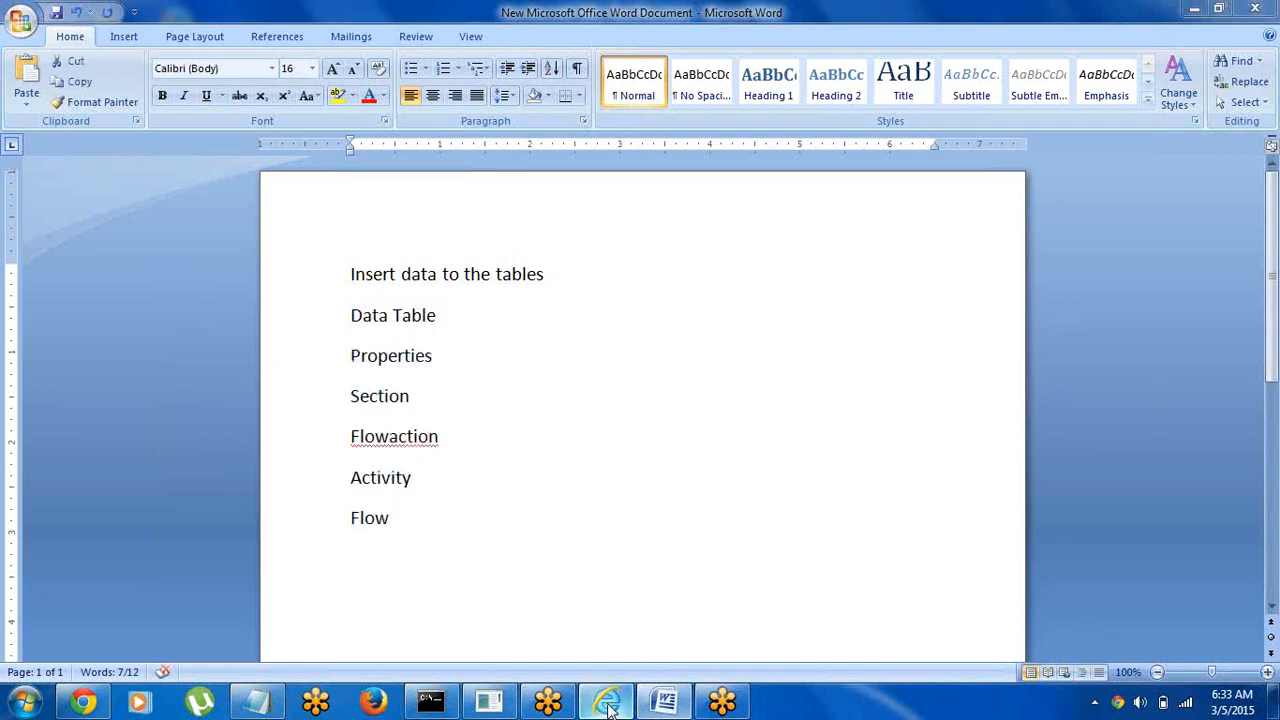
pyautogui.click(585, 415)
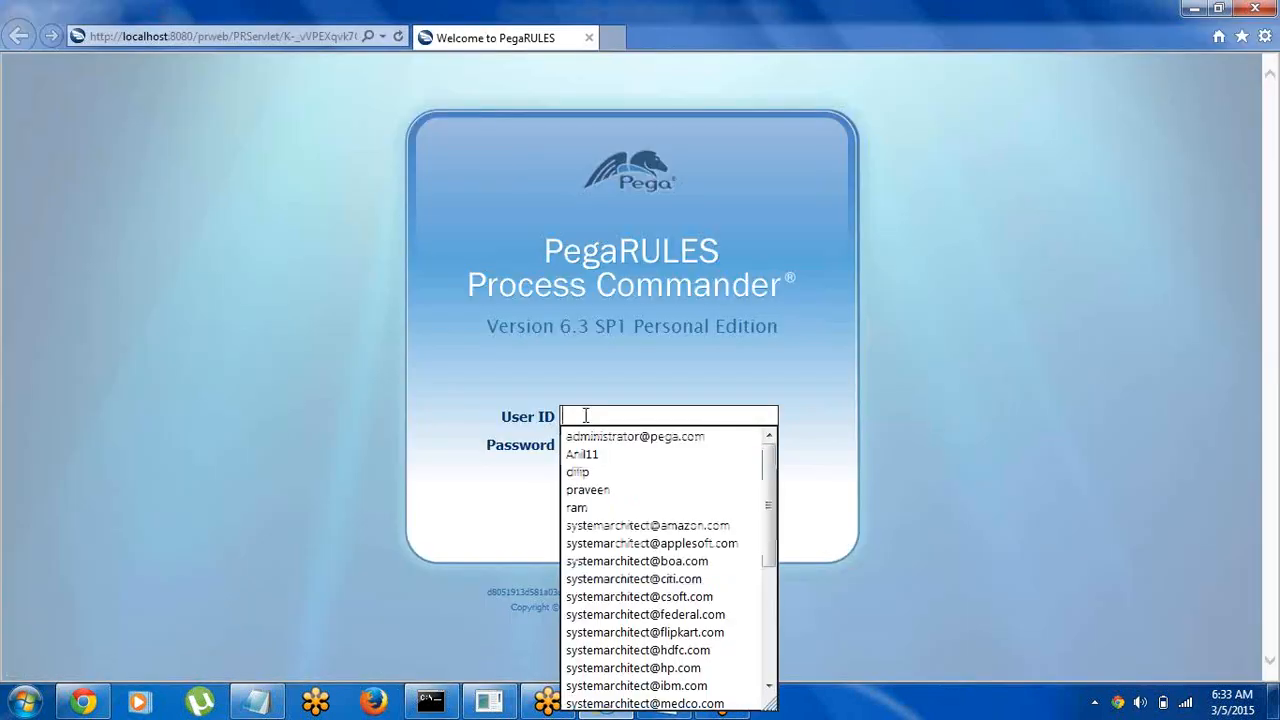
pyautogui.write('sy')
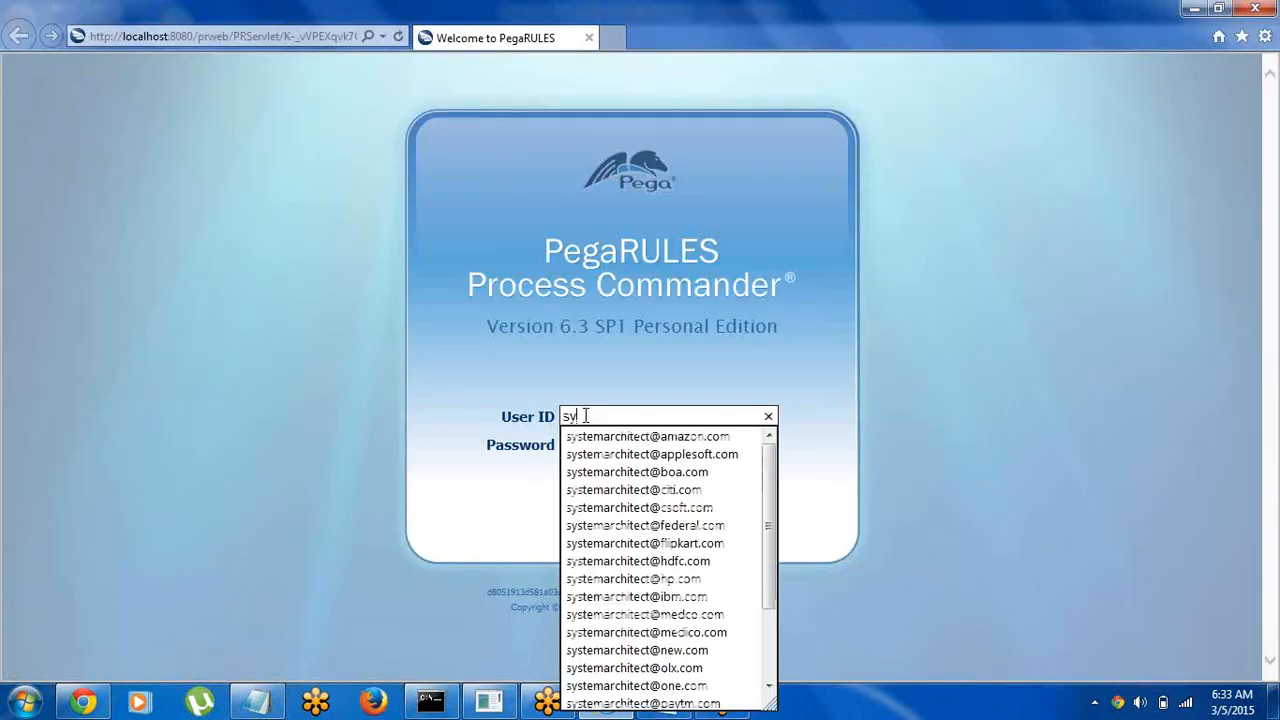
pyautogui.click(684, 508)
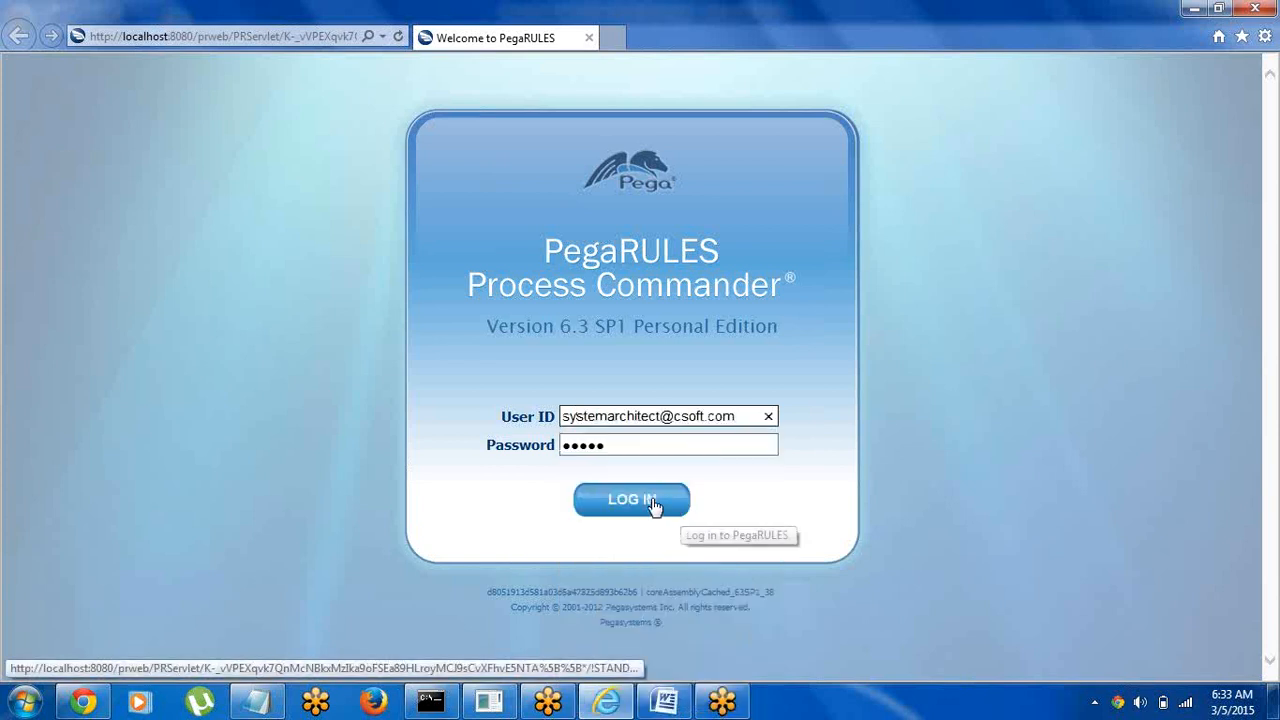
pyautogui.click(634, 502)
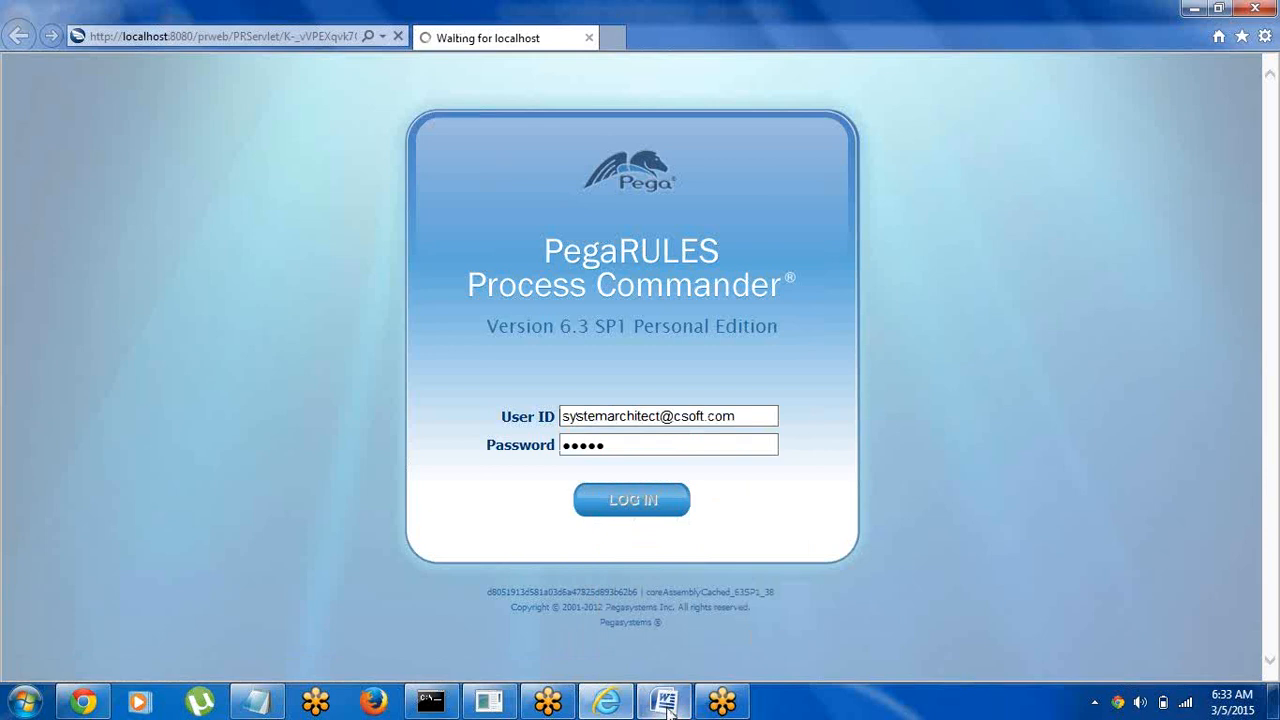
pyautogui.click(665, 703)
pyautogui.click(623, 534)
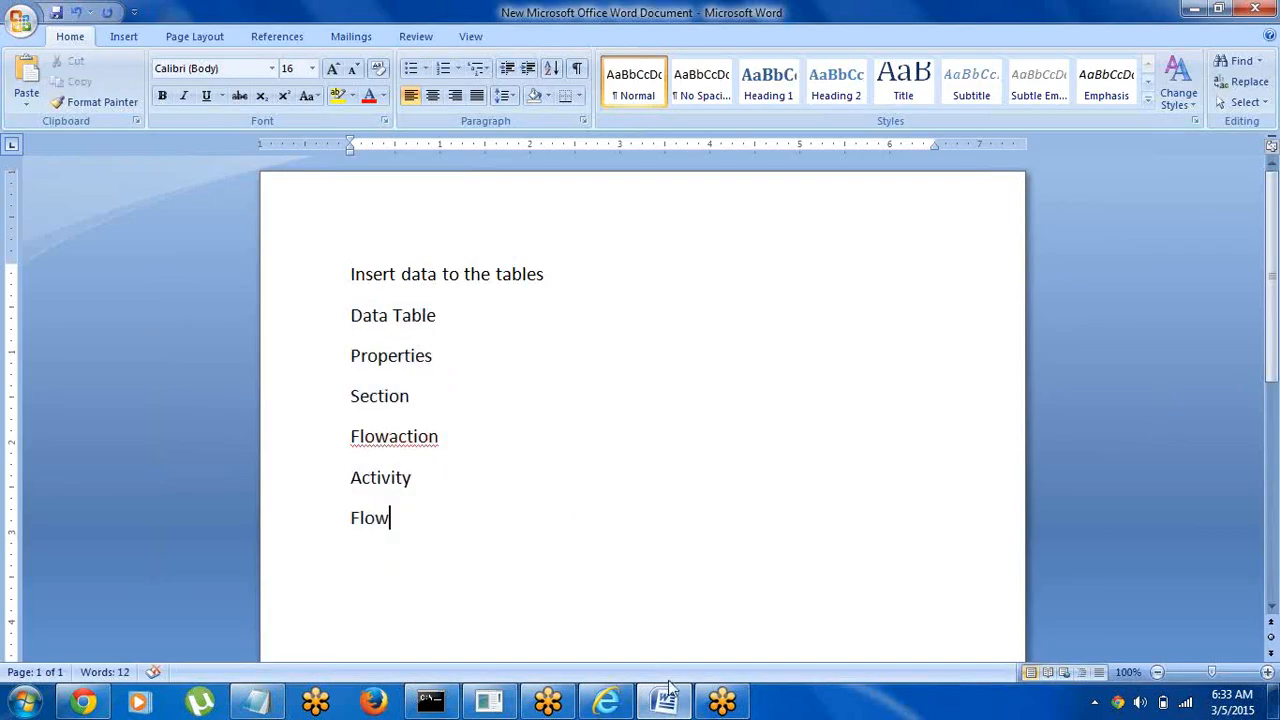
pyautogui.click(670, 690)
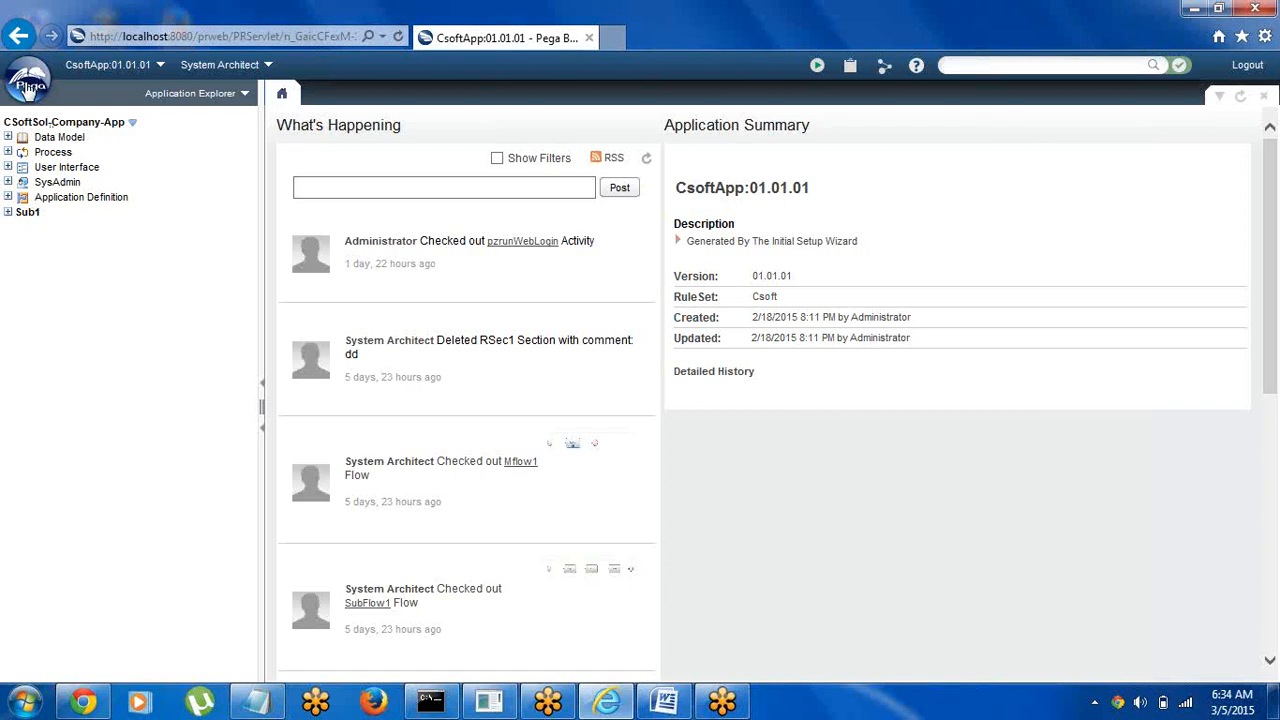
# Open the Data Tables page of the data model and start adding a new data table
pyautogui.click(28, 88)
pyautogui.moveTo(80, 213)
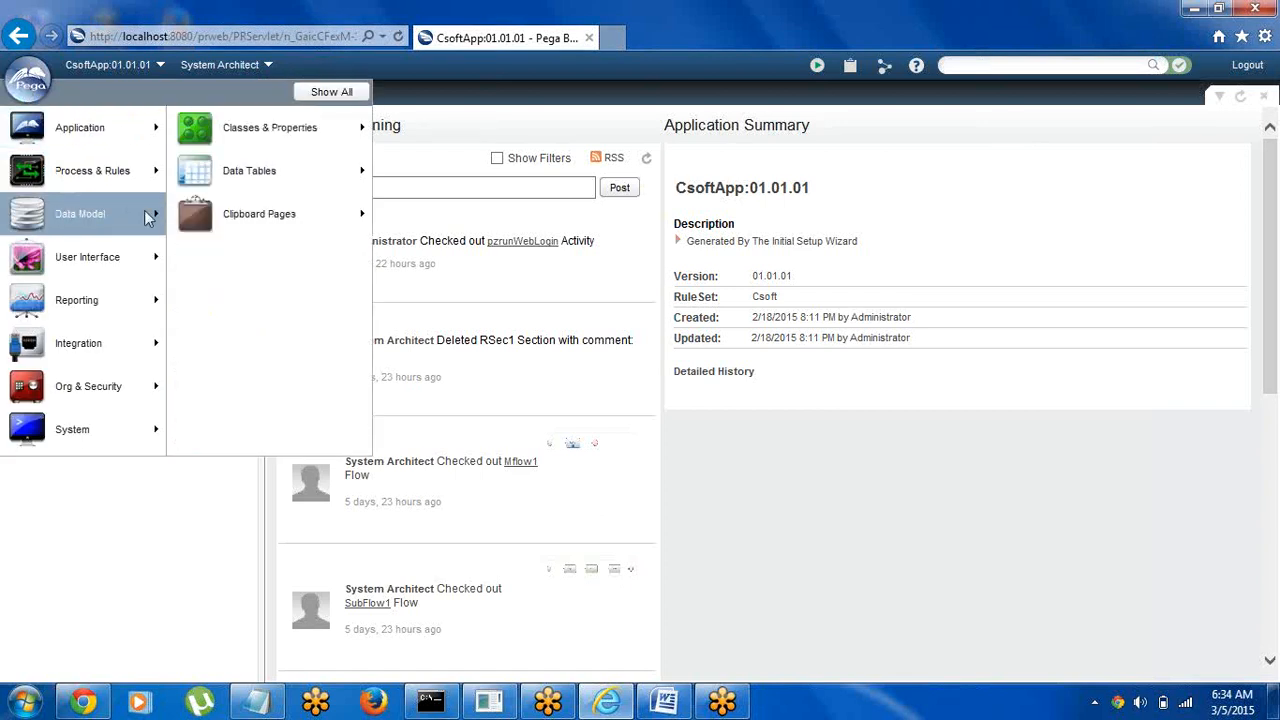
pyautogui.moveTo(253, 196)
pyautogui.moveTo(337, 172)
pyautogui.click(431, 160)
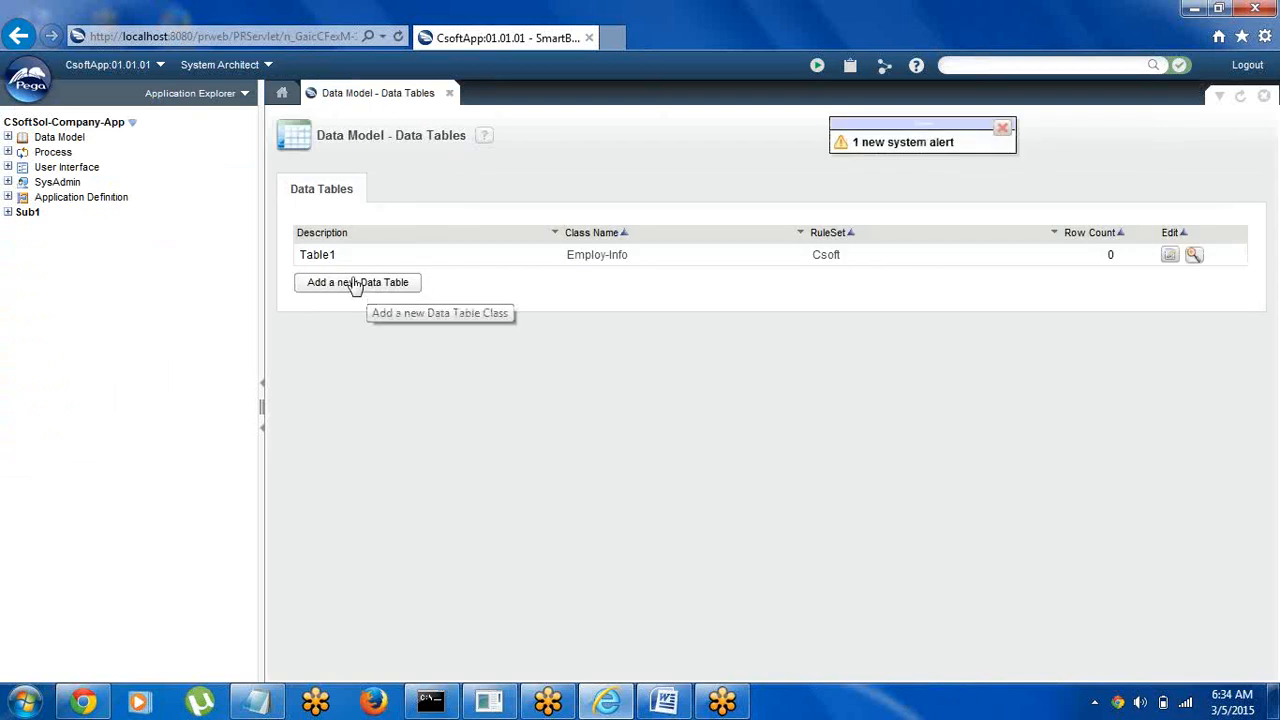
pyautogui.click(345, 284)
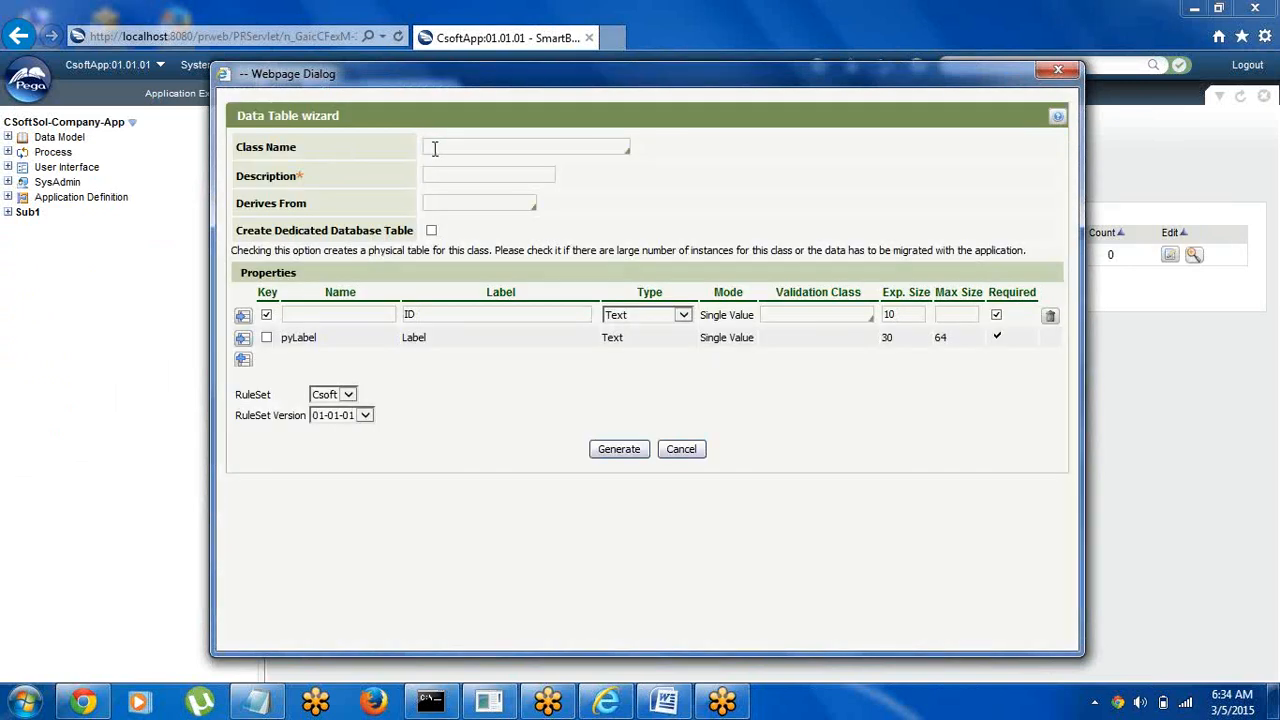
# Set the new data table's class name to StudInfo1, description to Table2, and derive it from Data-
pyautogui.click(436, 148)
pyautogui.write('StudInfo1')
pyautogui.click(456, 177)
pyautogui.write('Table2')
pyautogui.click(455, 199)
pyautogui.write('data')
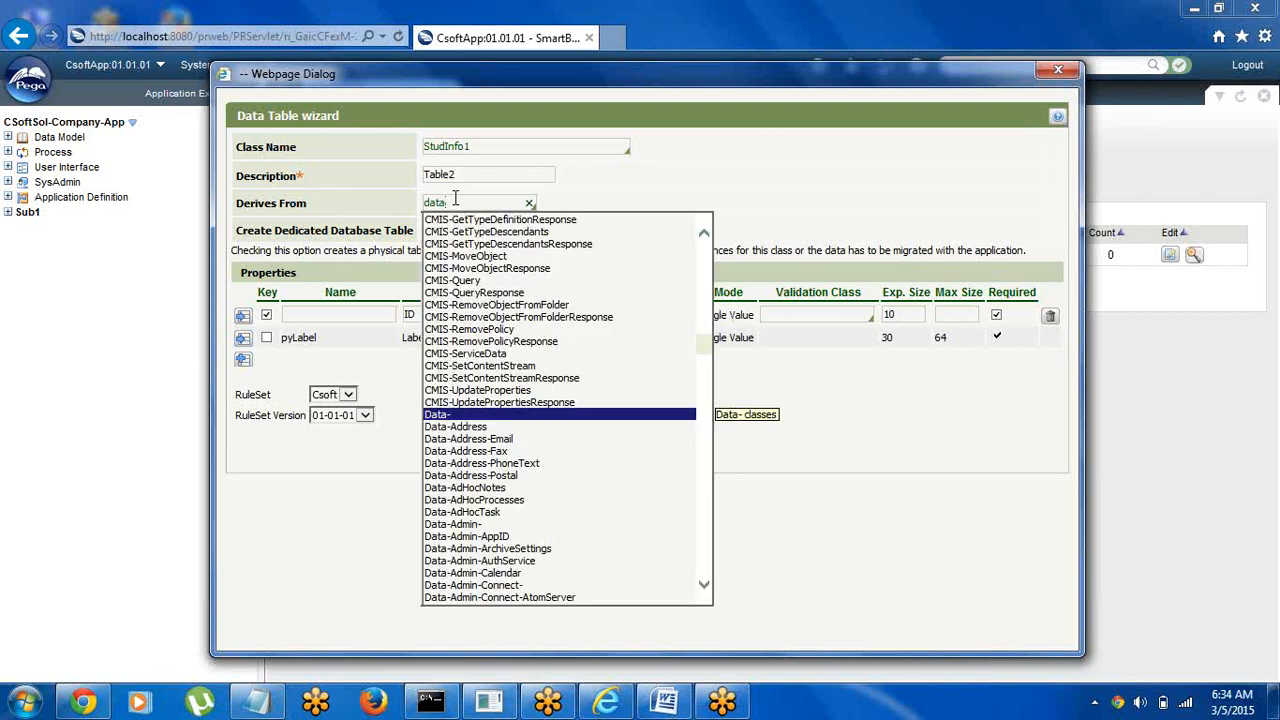
pyautogui.press('Return')
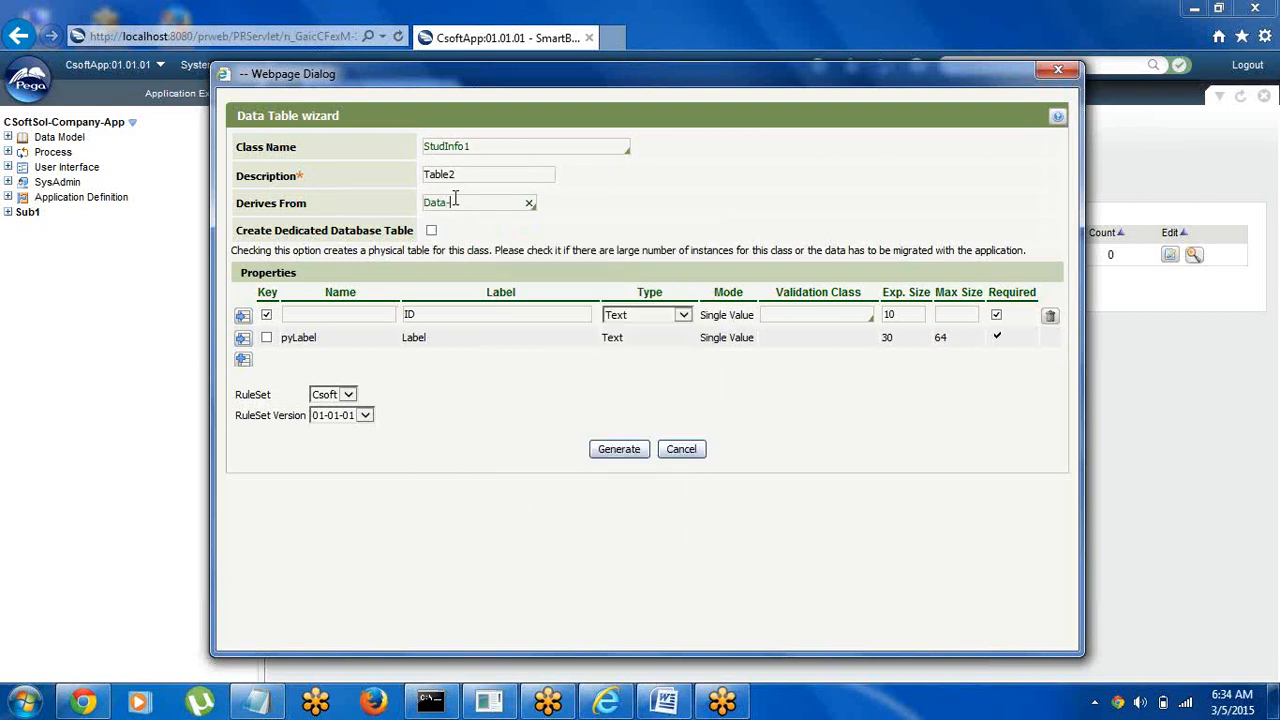
# Define the key property with name and label StudID and type Integer
pyautogui.click(316, 314)
pyautogui.write('StudID')
pyautogui.click(404, 314)
pyautogui.write('Stud')
pyautogui.click(651, 325)
pyautogui.click(627, 358)
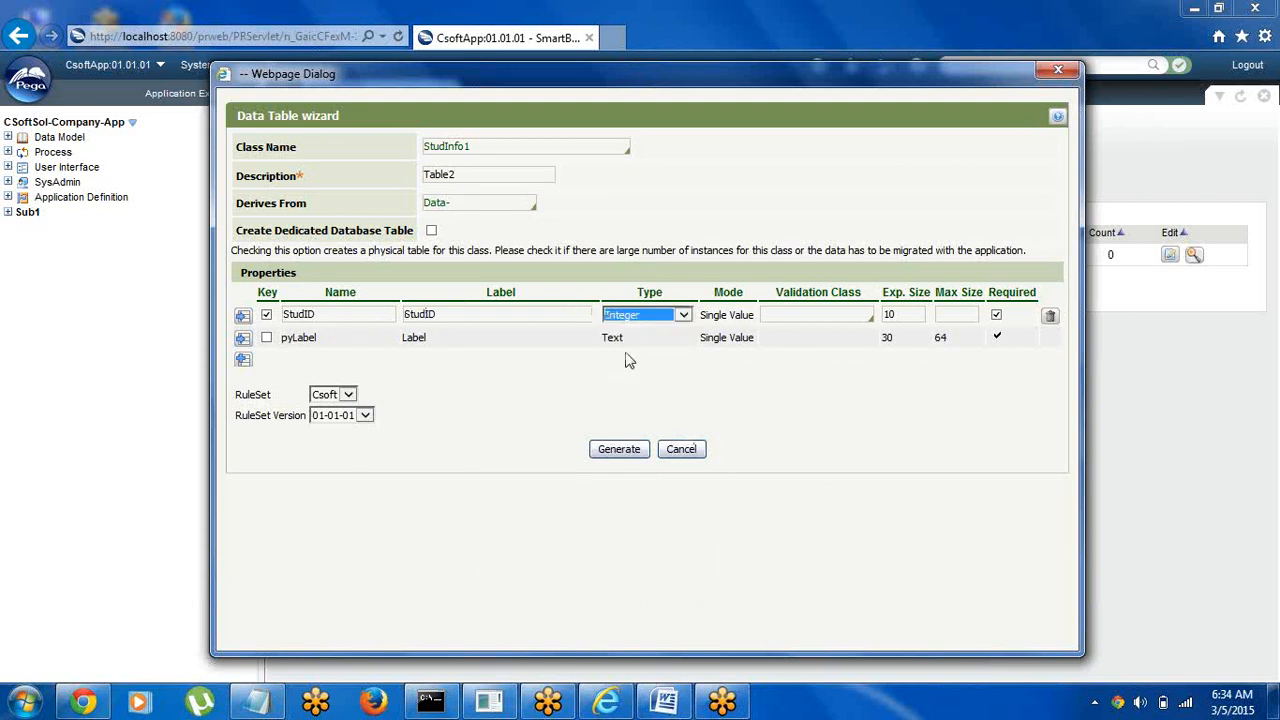
# Add a property row below StudID with the name and label StudName, keeping the Text type
pyautogui.click(243, 339)
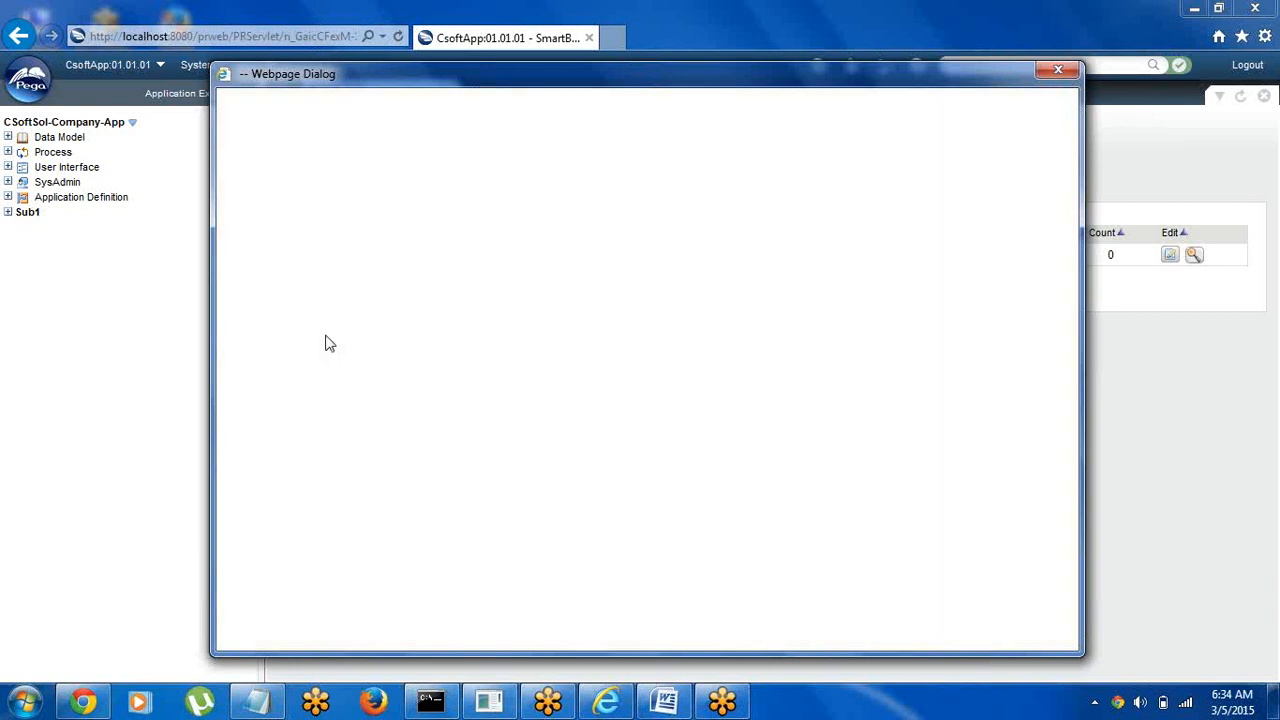
pyautogui.write('s')
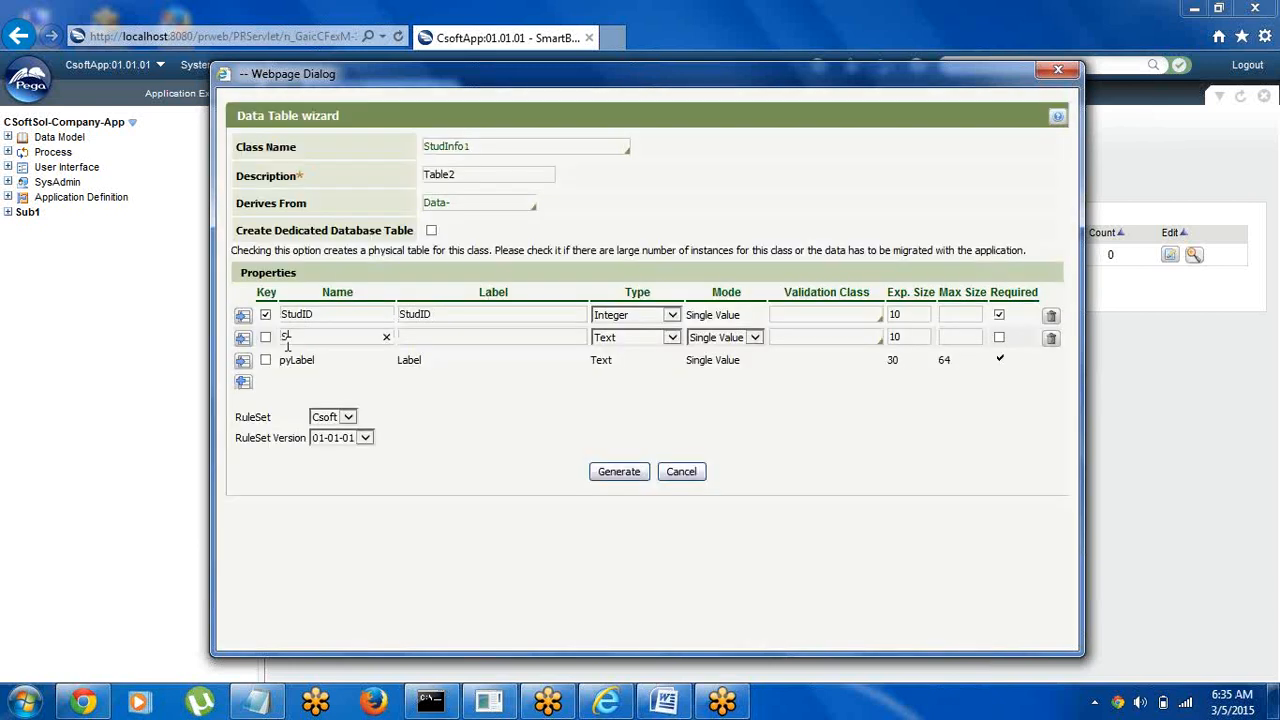
pyautogui.write('tudName')
pyautogui.click(468, 338)
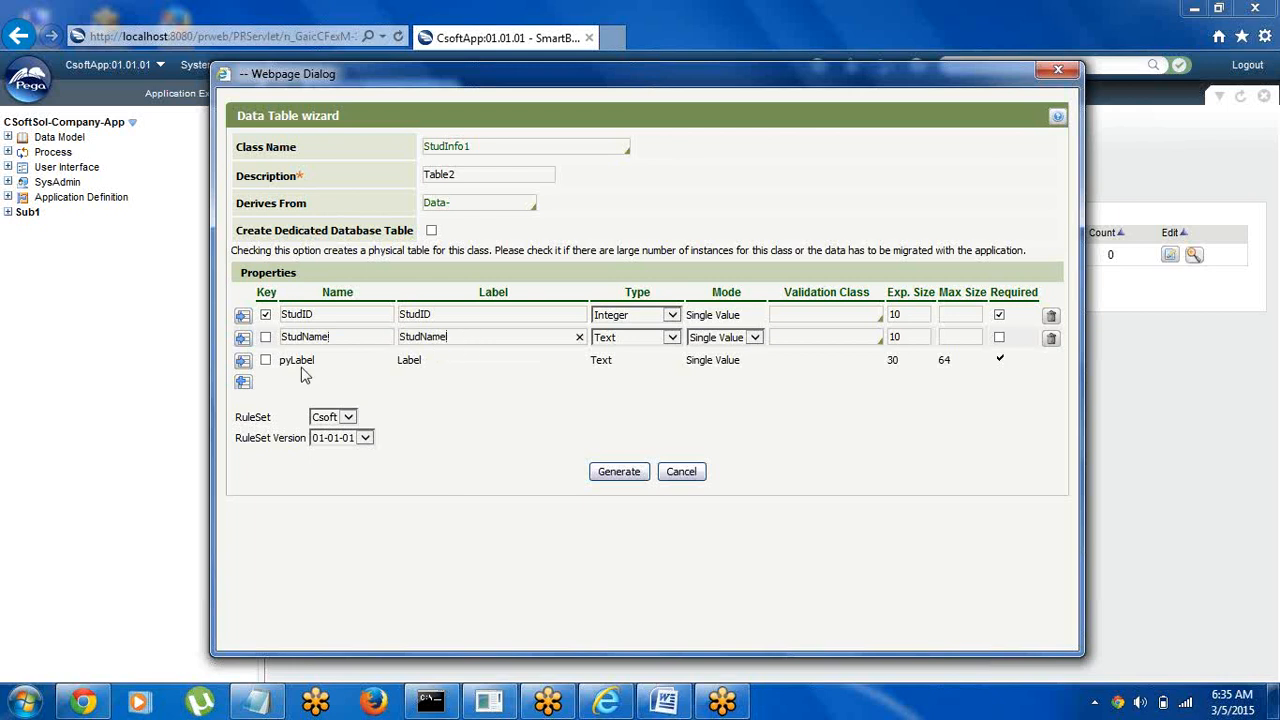
# Add a property row below StudName with the name and label Age and type Integer
pyautogui.click(243, 362)
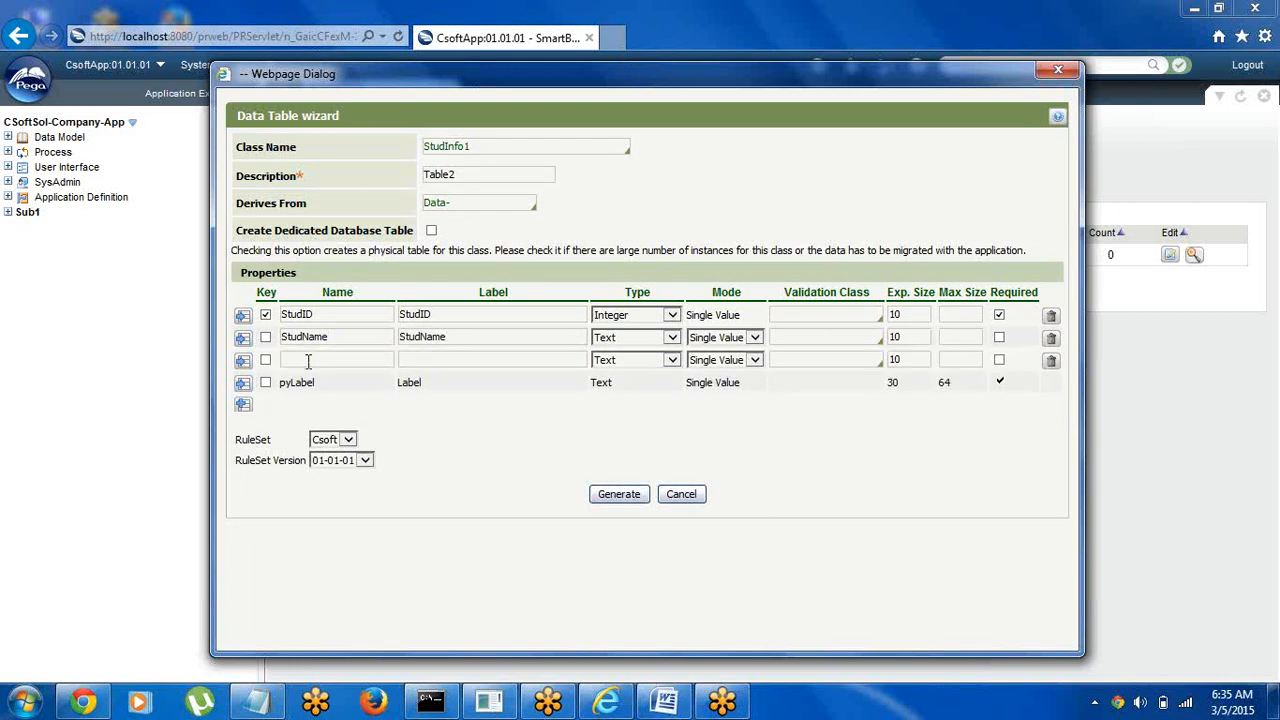
pyautogui.write('Age')
pyautogui.click(461, 362)
pyautogui.click(610, 368)
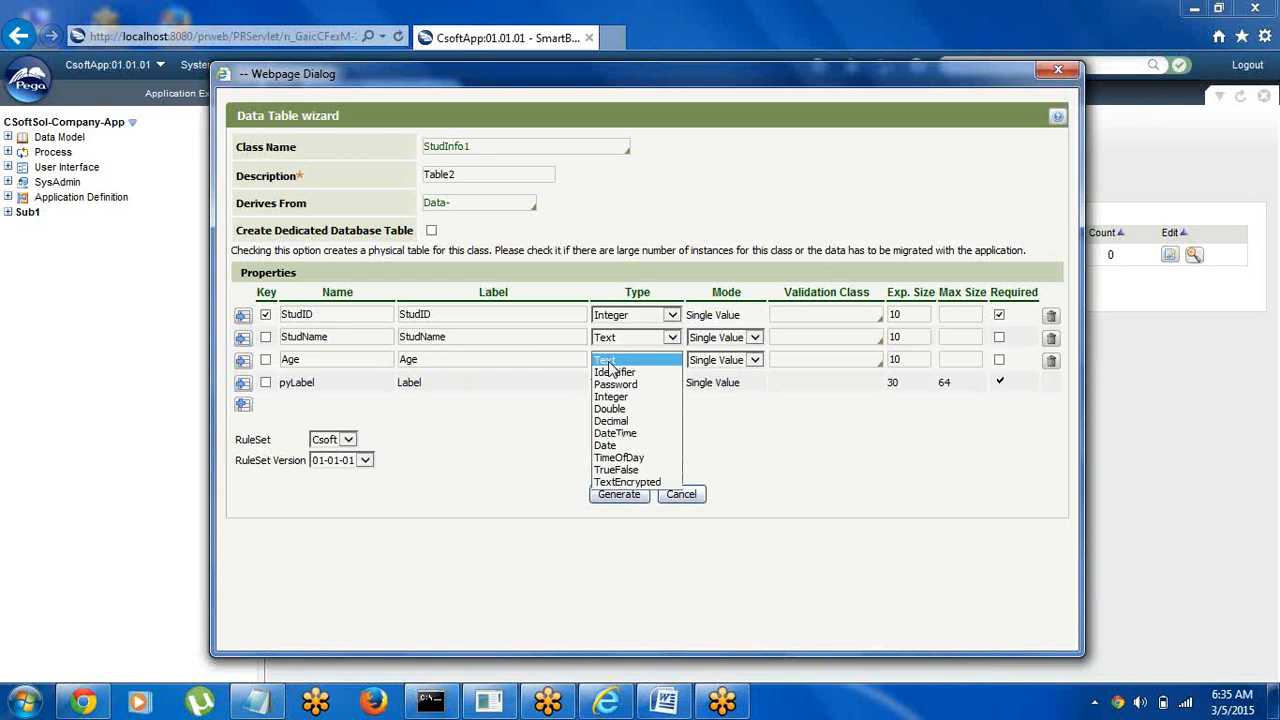
pyautogui.click(618, 396)
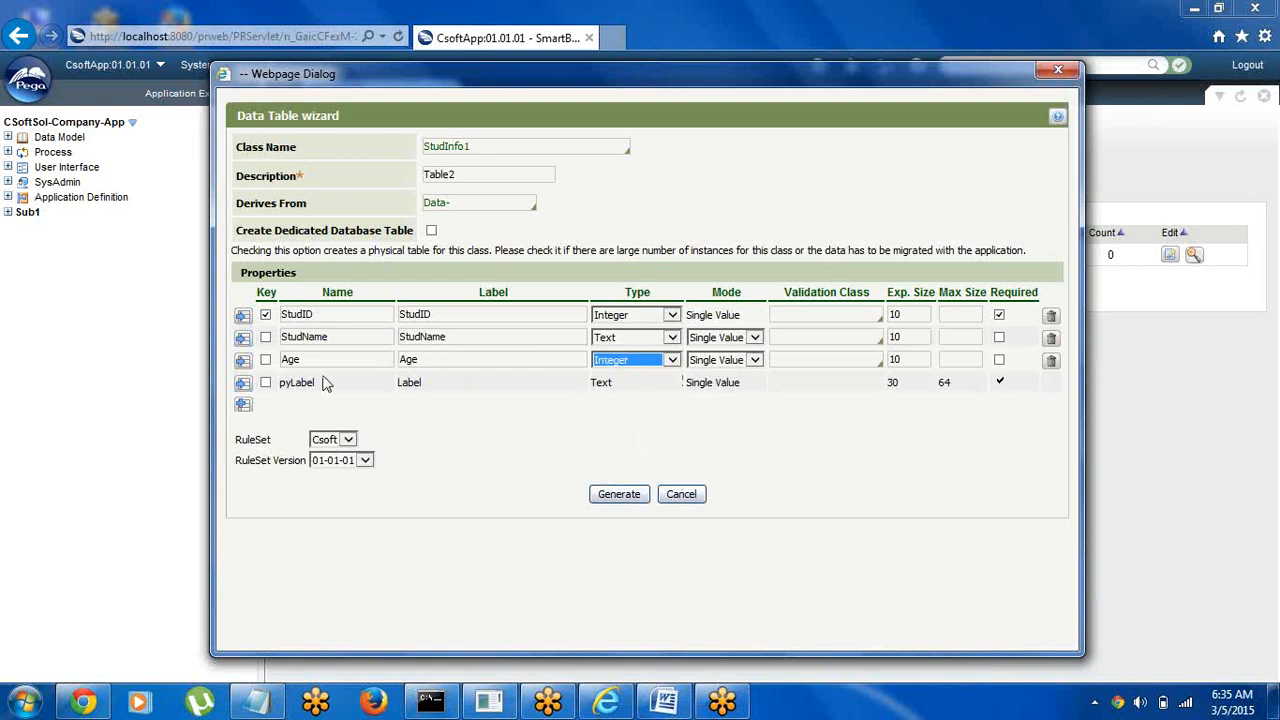
# Add a property row below Age with the name and label Class and type Integer
pyautogui.click(243, 383)
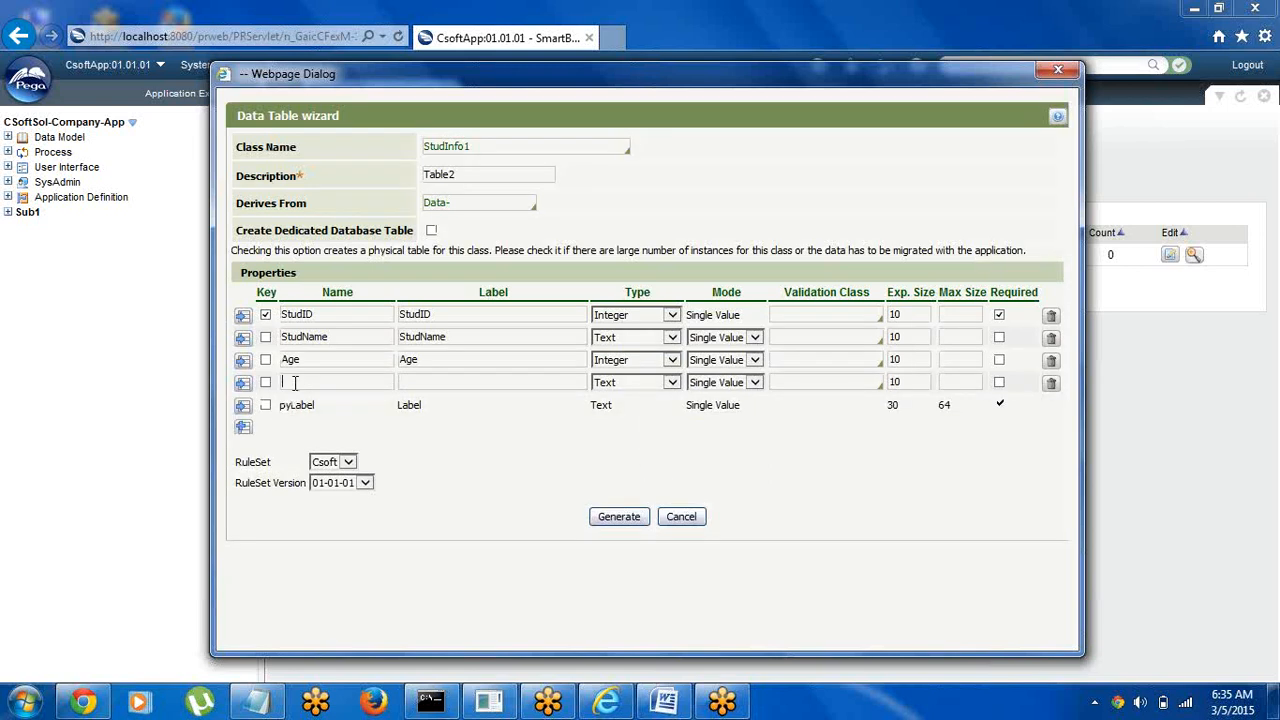
pyautogui.click(295, 383)
pyautogui.write('Class')
pyautogui.click(464, 385)
pyautogui.click(617, 390)
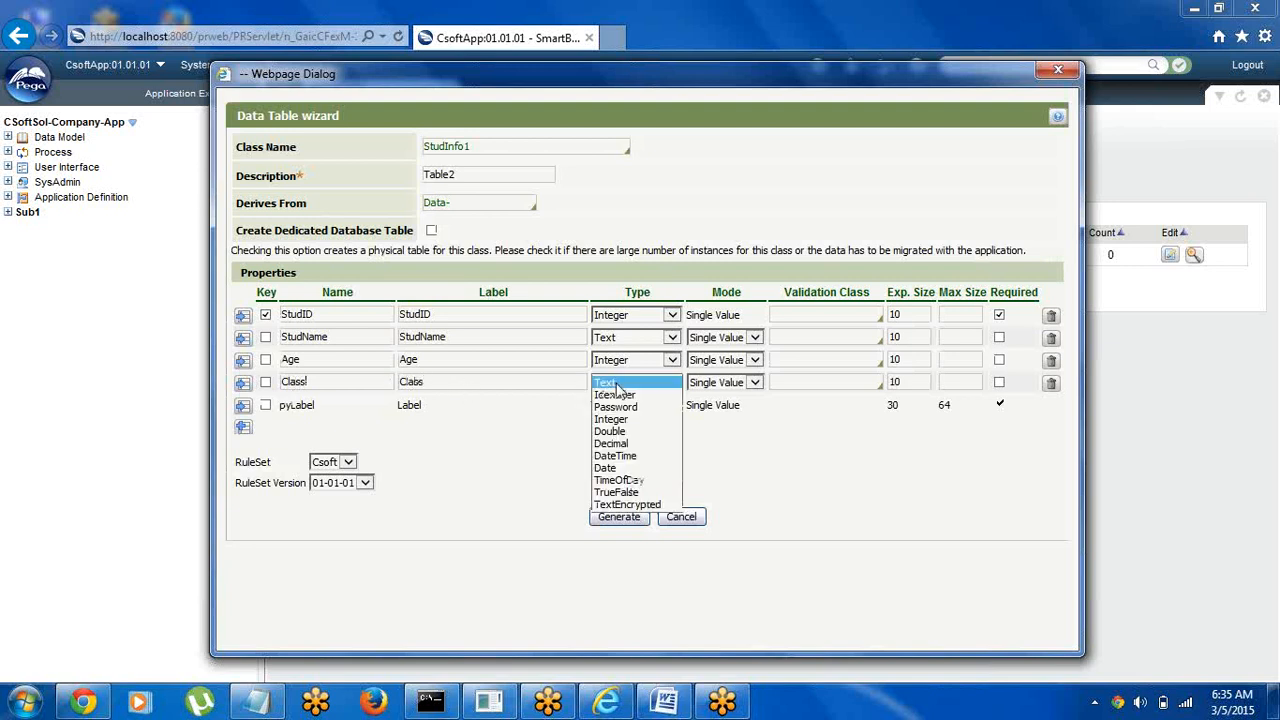
pyautogui.click(615, 430)
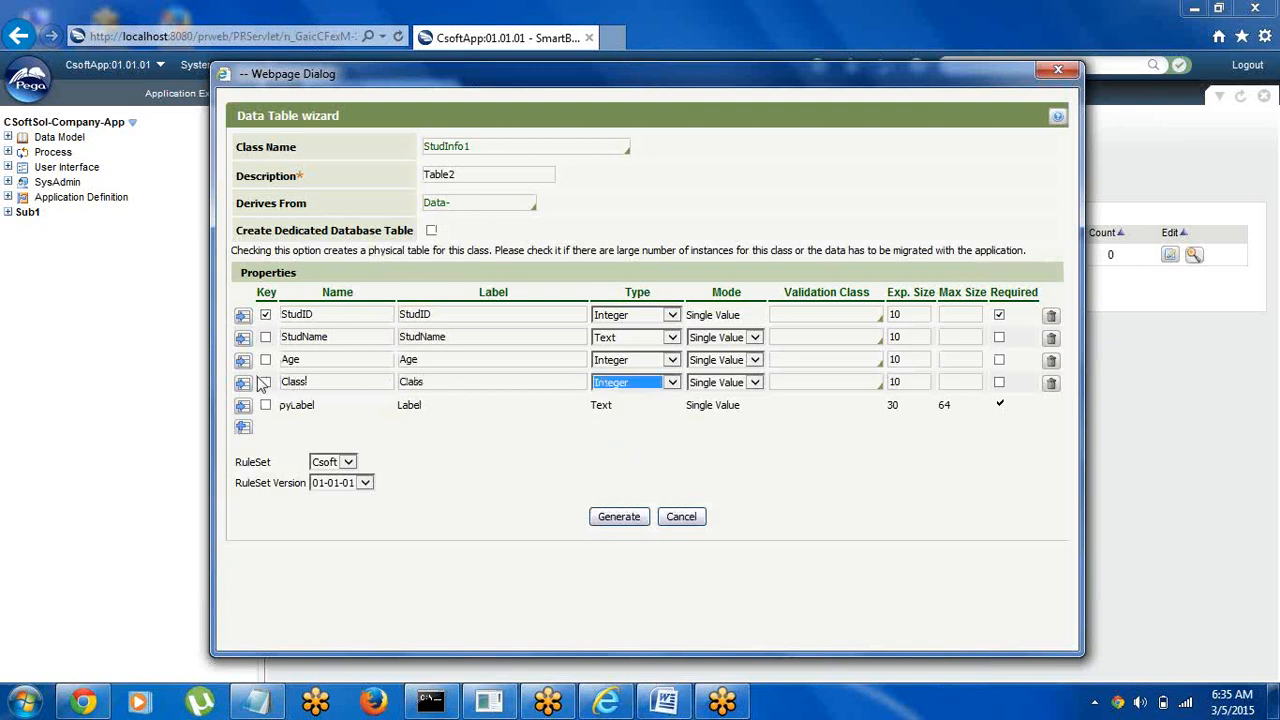
# Add two Text properties below Class, with the names and labels Grade and School
pyautogui.click(244, 408)
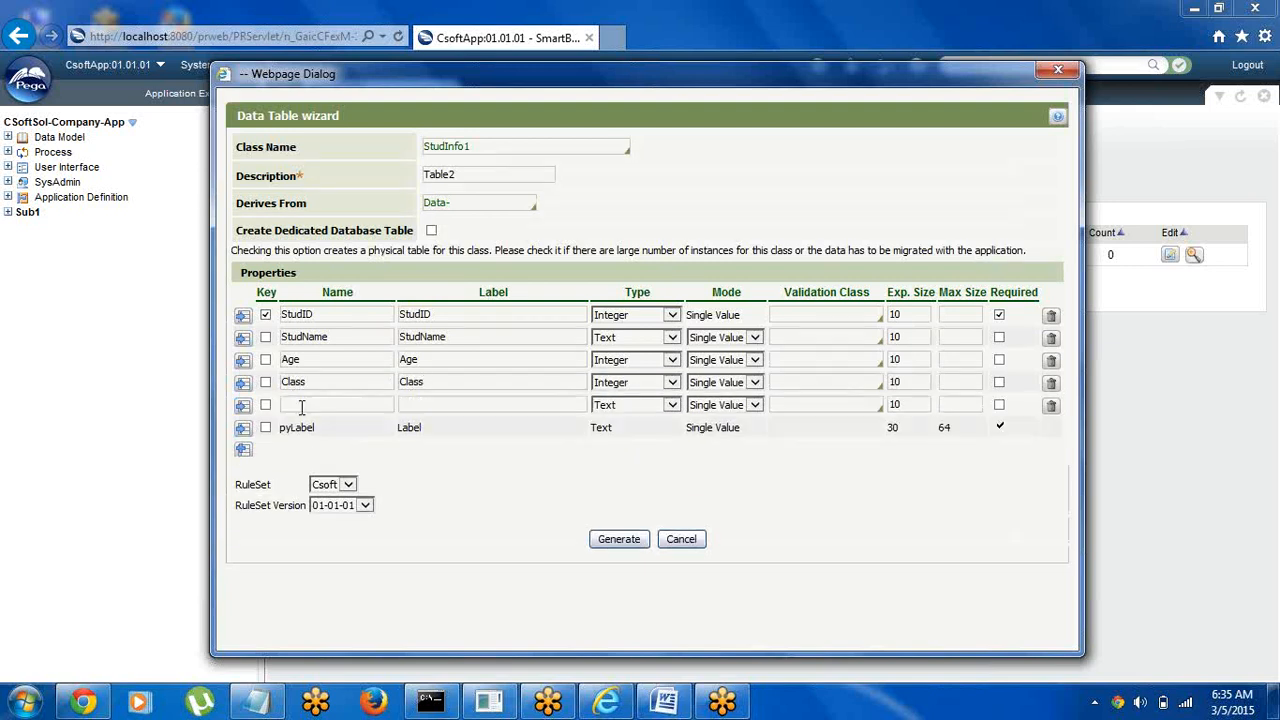
pyautogui.write('Grade')
pyautogui.click(471, 408)
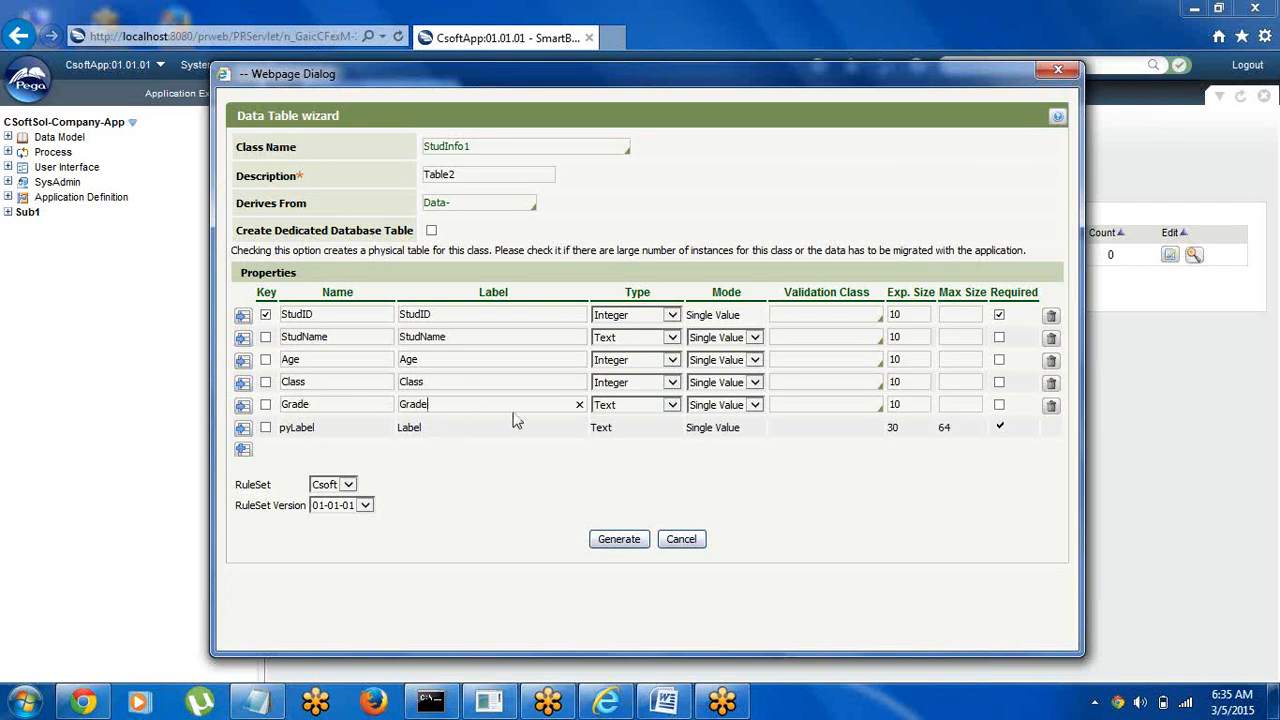
pyautogui.click(244, 433)
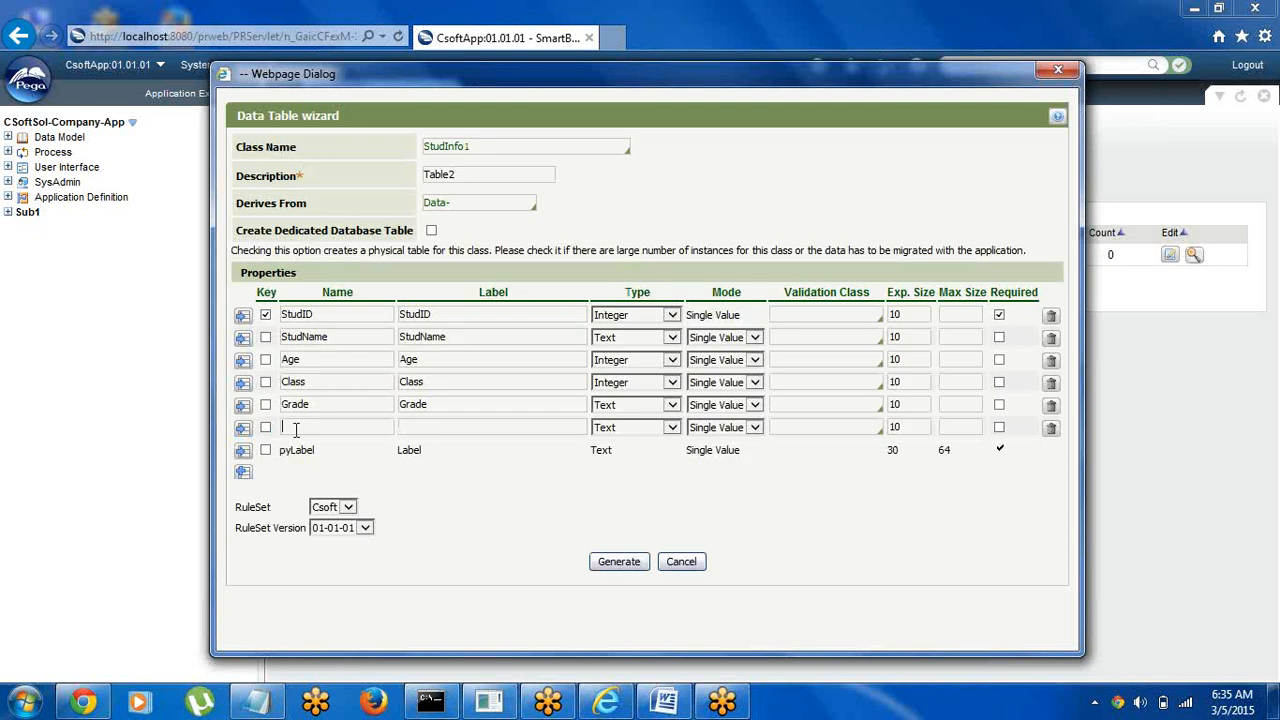
pyautogui.write('St')
pyautogui.write('hool')
pyautogui.click(434, 427)
# Generate the StudInfo1 data table and close the Data Table wizard
pyautogui.click(616, 564)
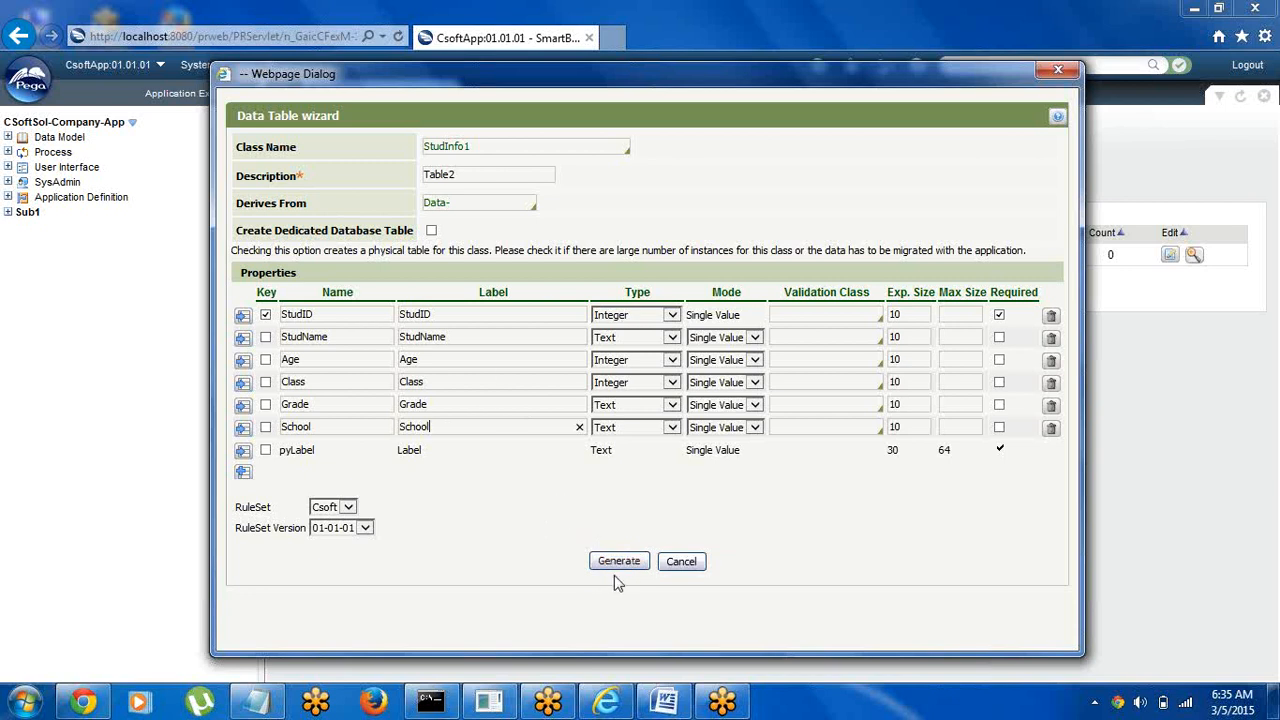
pyautogui.click(619, 564)
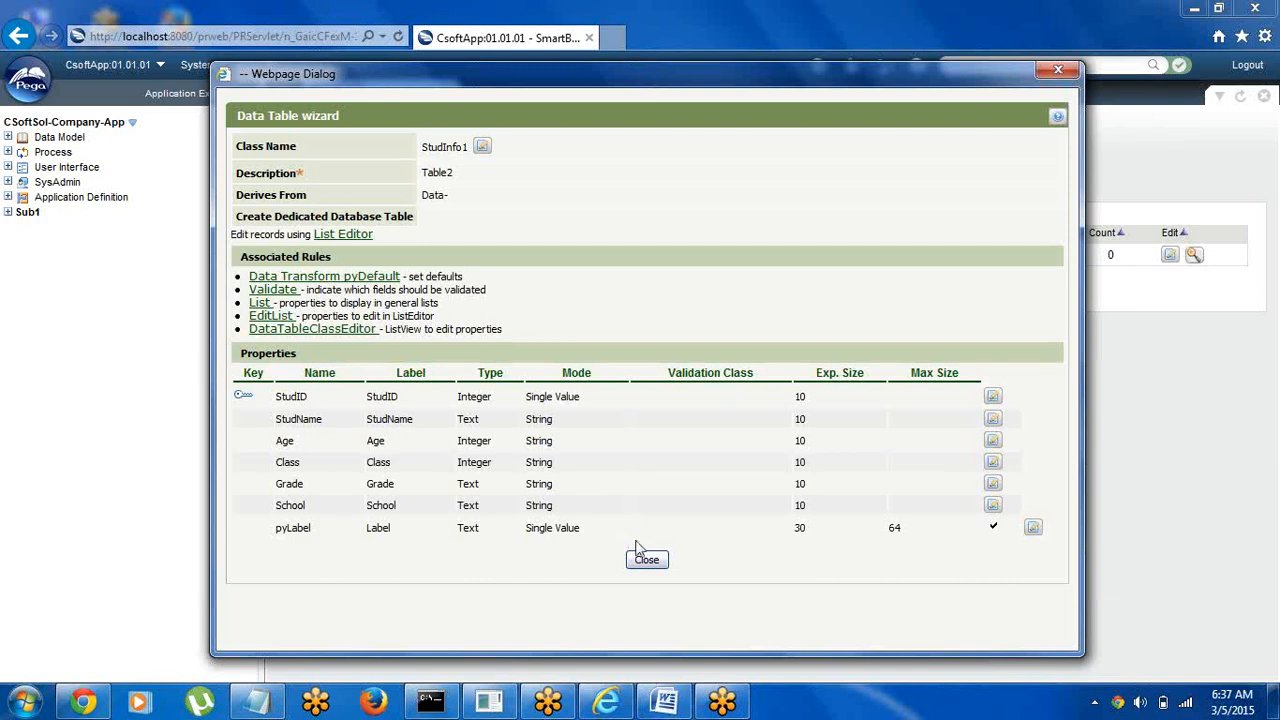
pyautogui.click(647, 562)
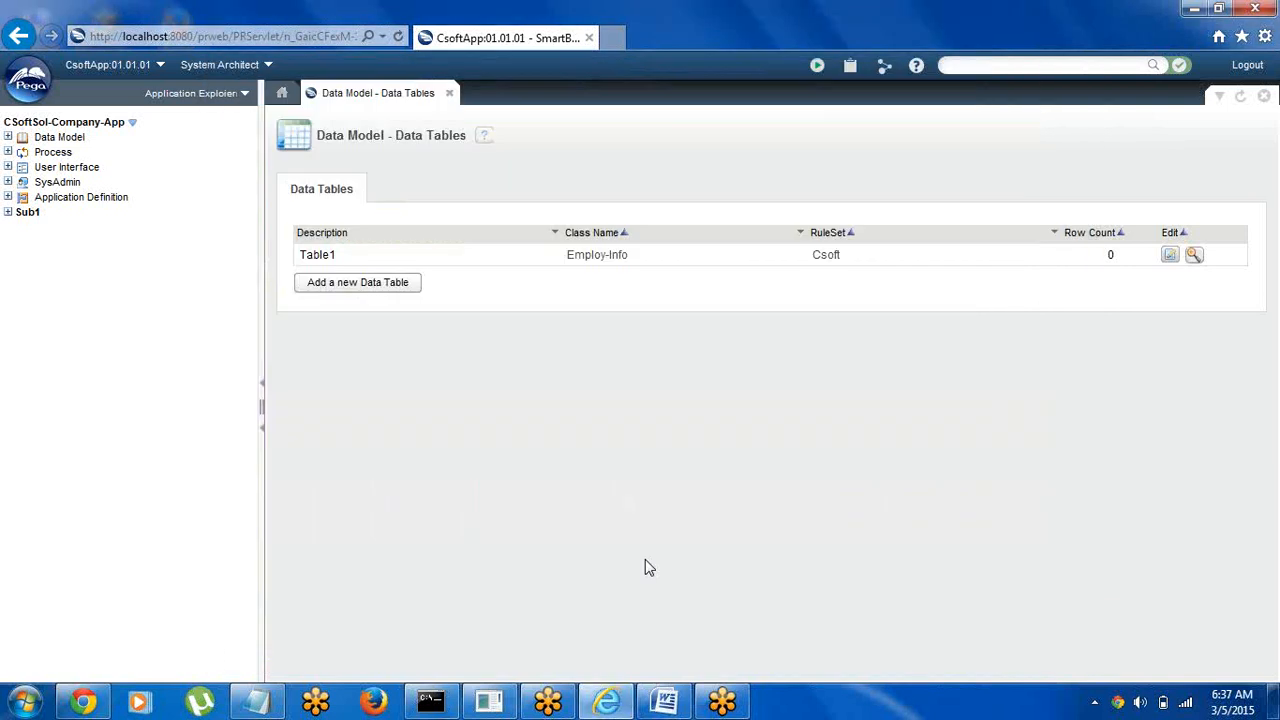
# List the application's Data Model properties and open the Table2 data table's instances to examine its columns
pyautogui.click(8, 137)
pyautogui.click(19, 152)
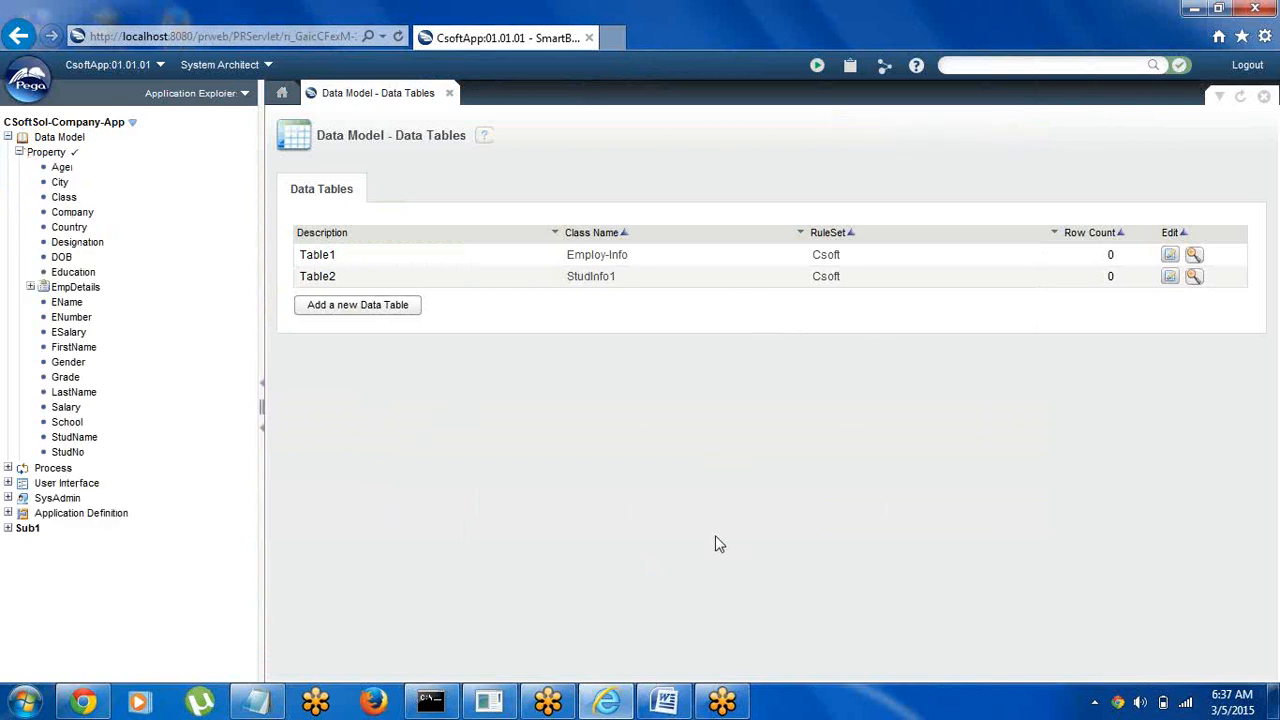
pyautogui.click(1171, 278)
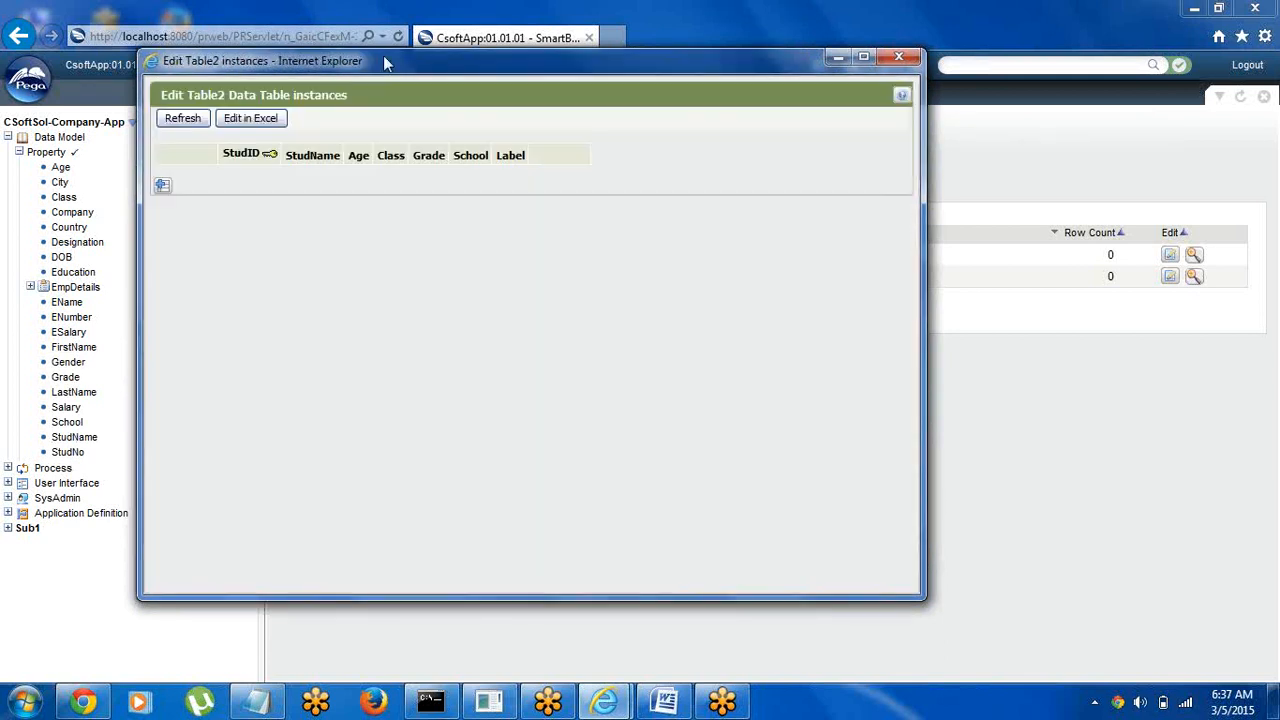
pyautogui.moveTo(384, 57); pyautogui.dragTo(590, 123)
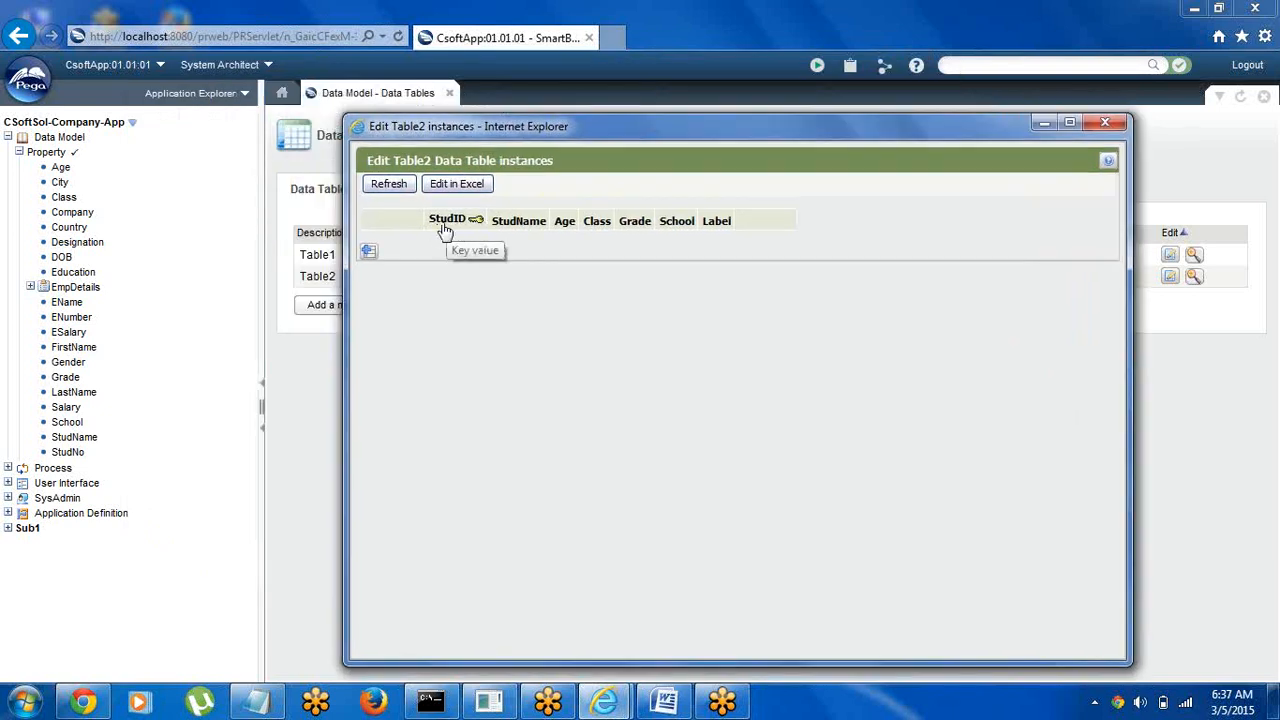
# Quick-create an Integer property named StudID in the CSoftSol-Company-App class, checking the name against the Table2 columns
pyautogui.rightClick(53, 140)
pyautogui.moveTo(86, 152)
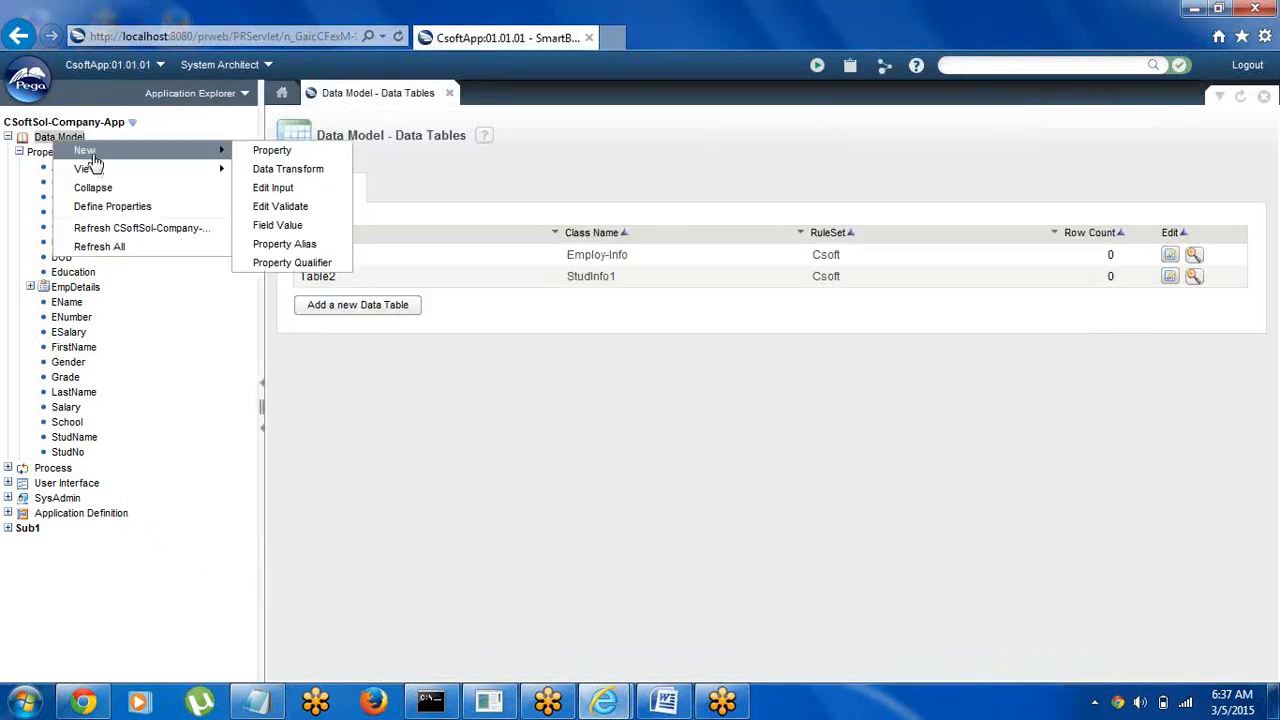
pyautogui.click(280, 158)
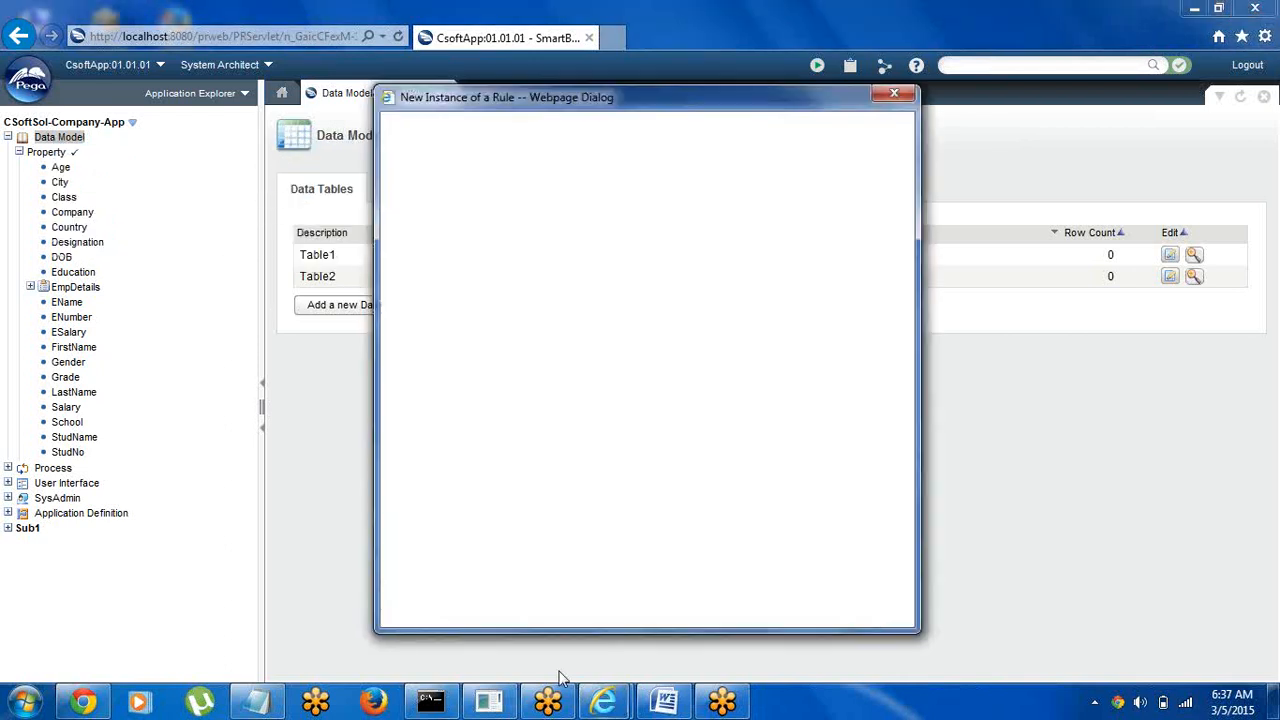
pyautogui.click(604, 702)
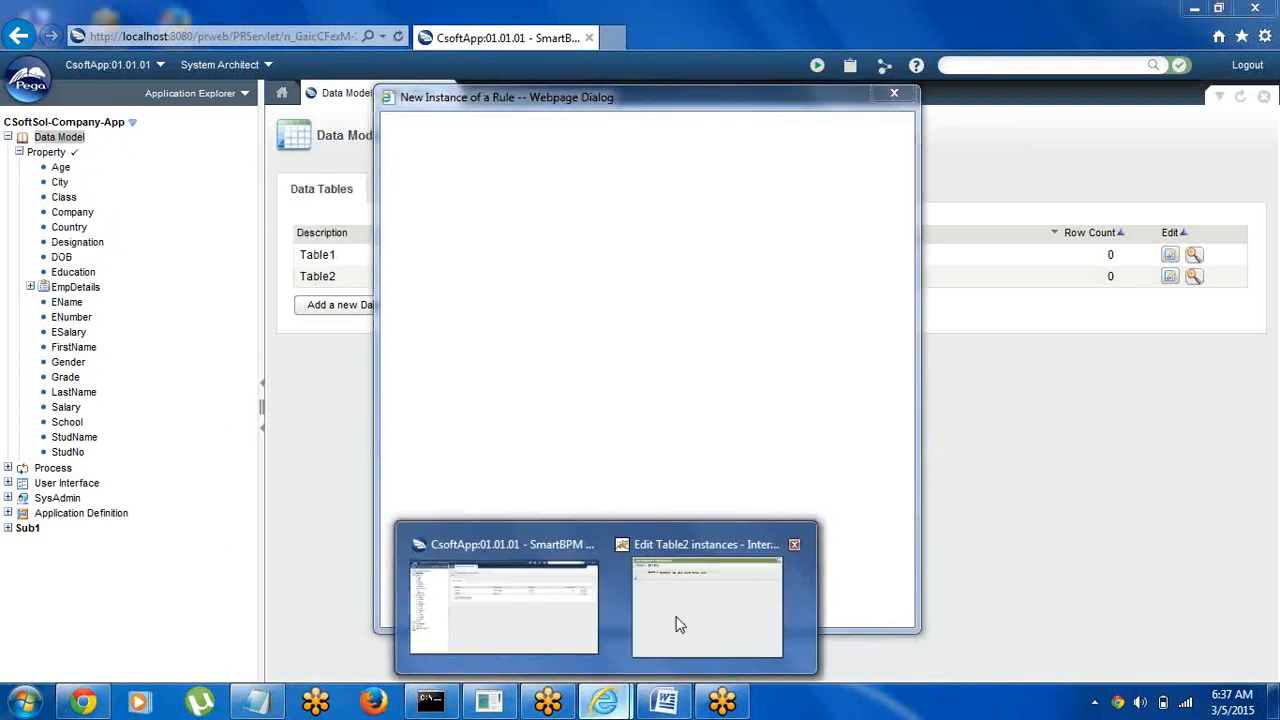
pyautogui.click(707, 593)
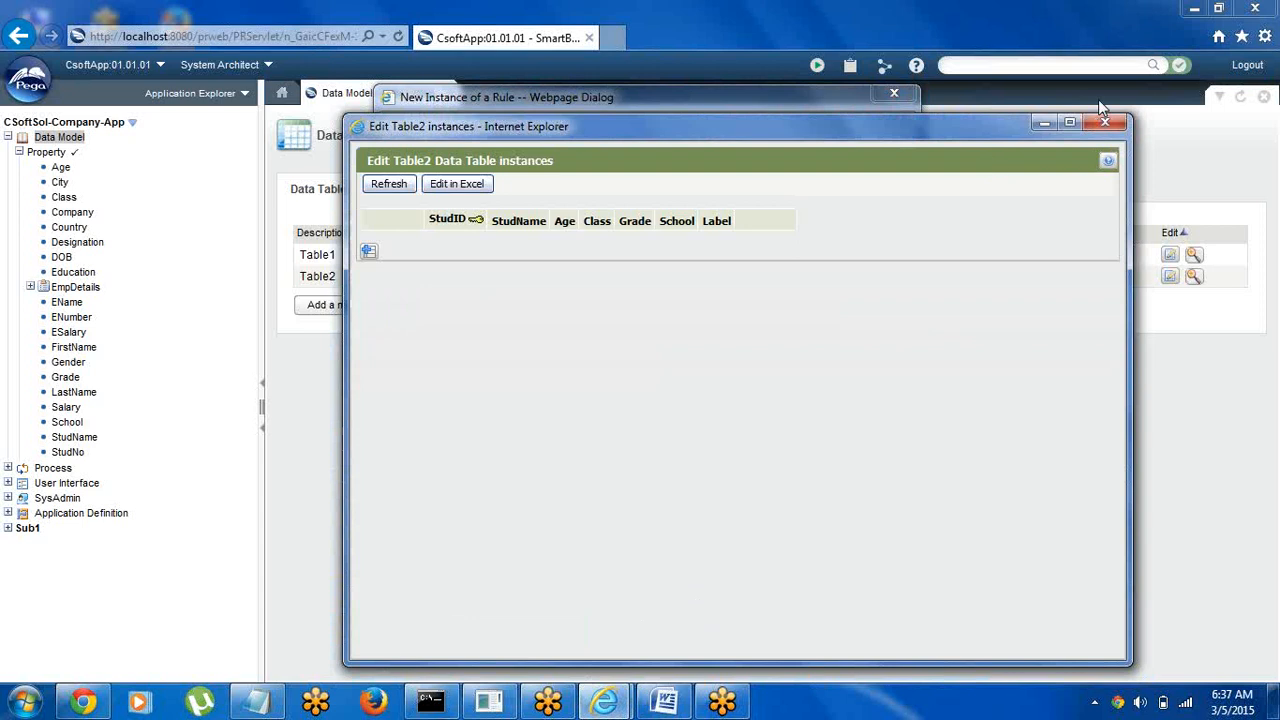
pyautogui.click(1041, 127)
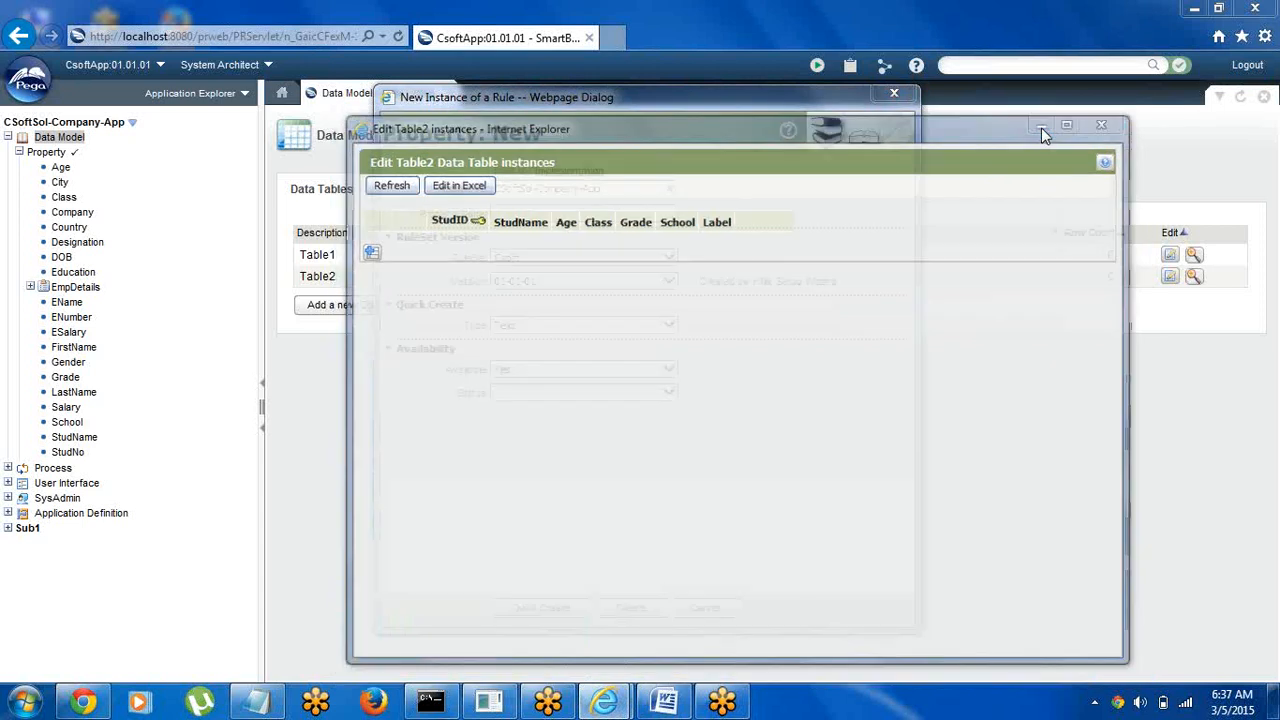
pyautogui.click(549, 216)
pyautogui.write('S')
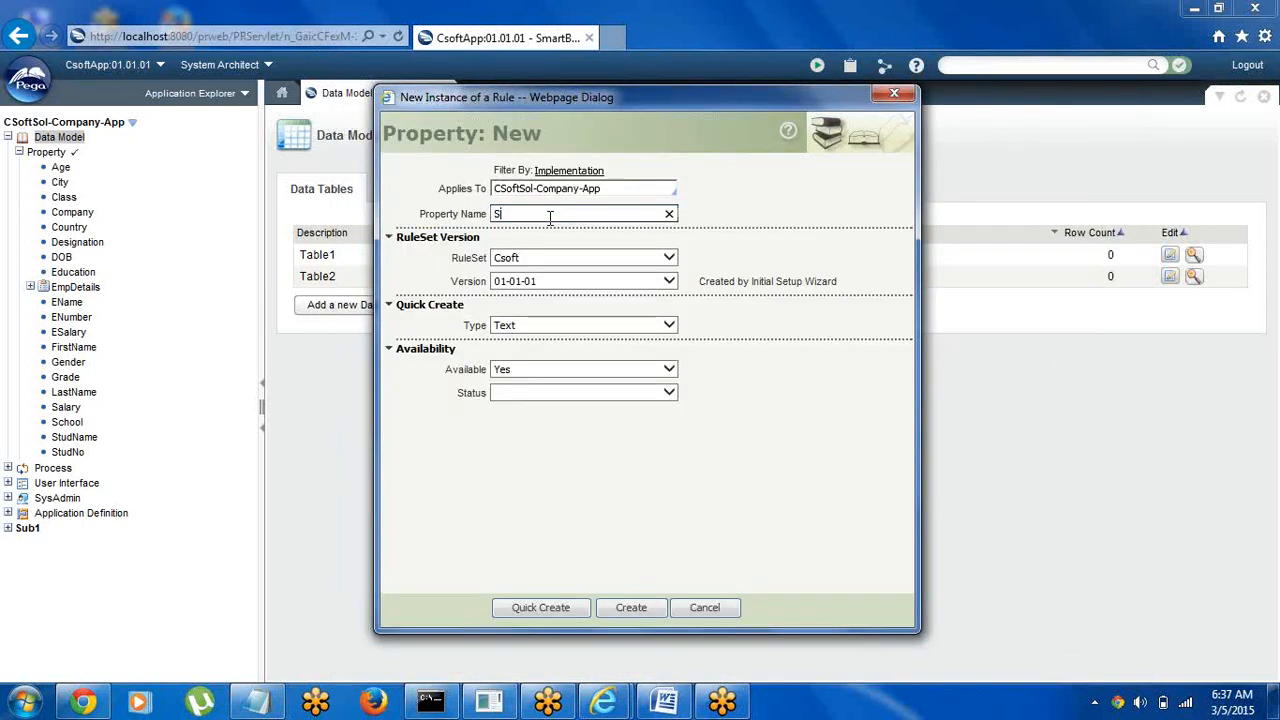
pyautogui.write('tudID')
pyautogui.click(527, 326)
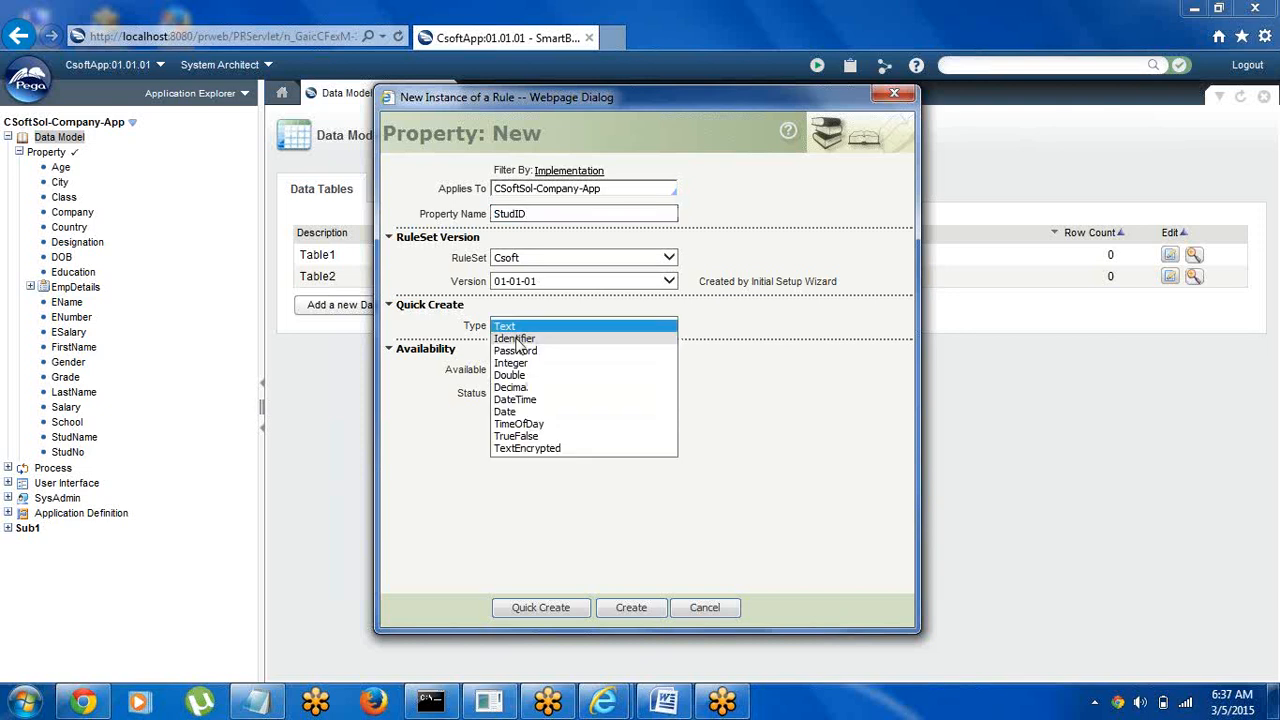
pyautogui.click(518, 364)
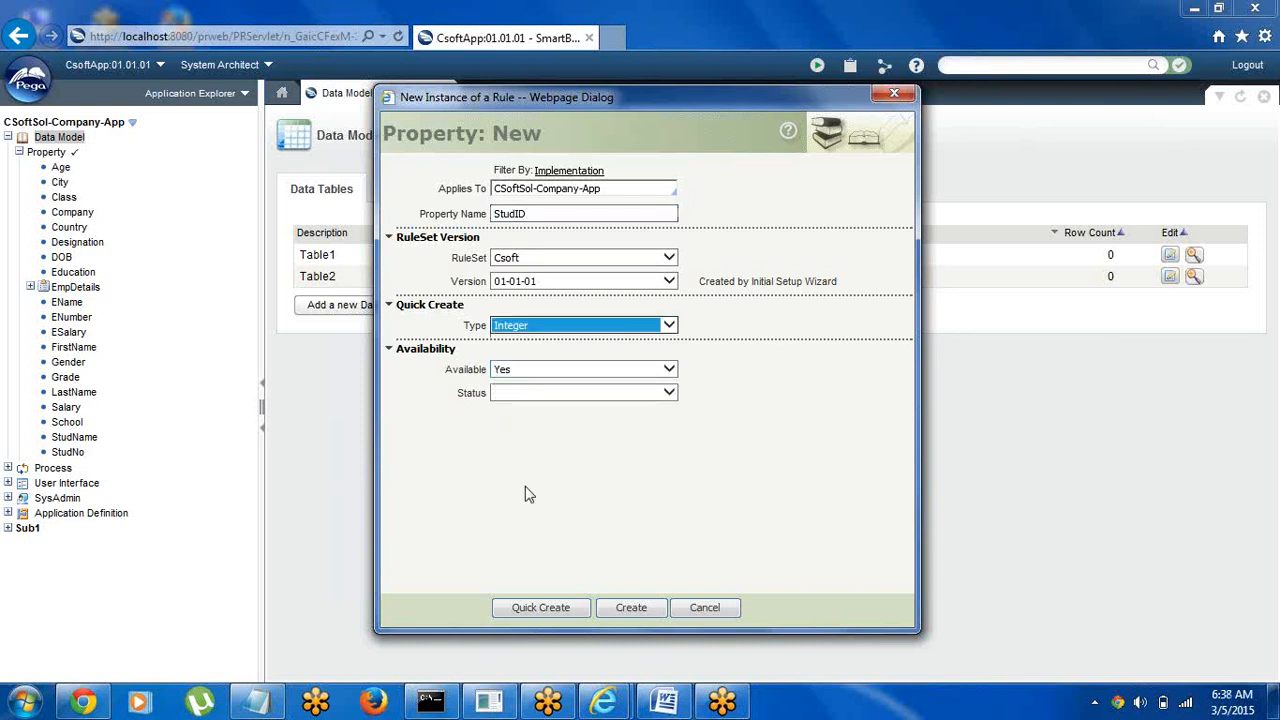
pyautogui.click(535, 606)
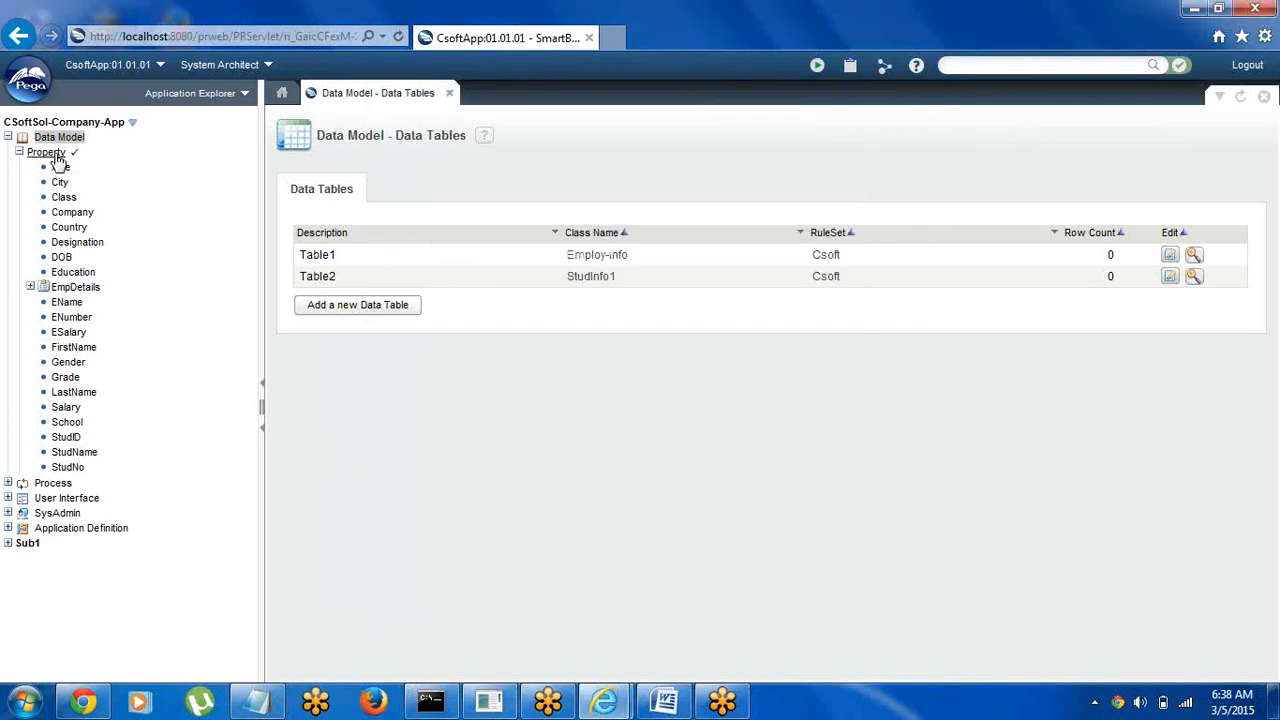
pyautogui.rightClick(55, 156)
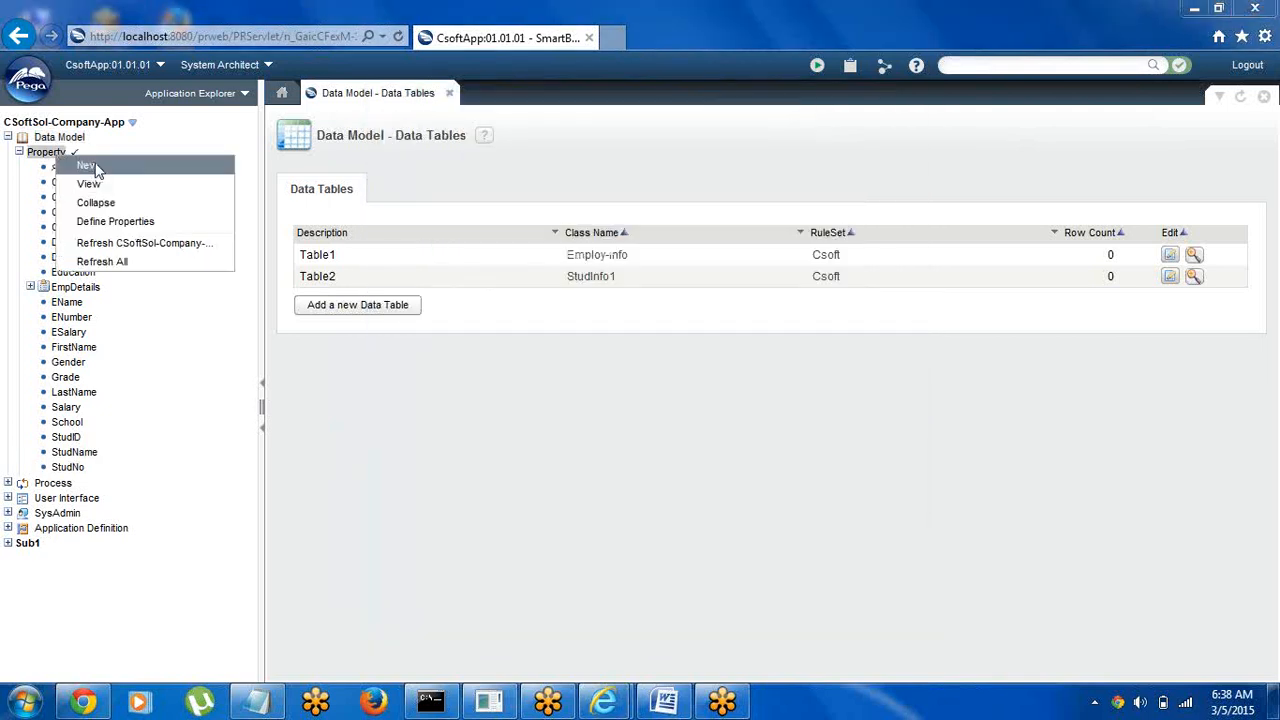
pyautogui.click(88, 166)
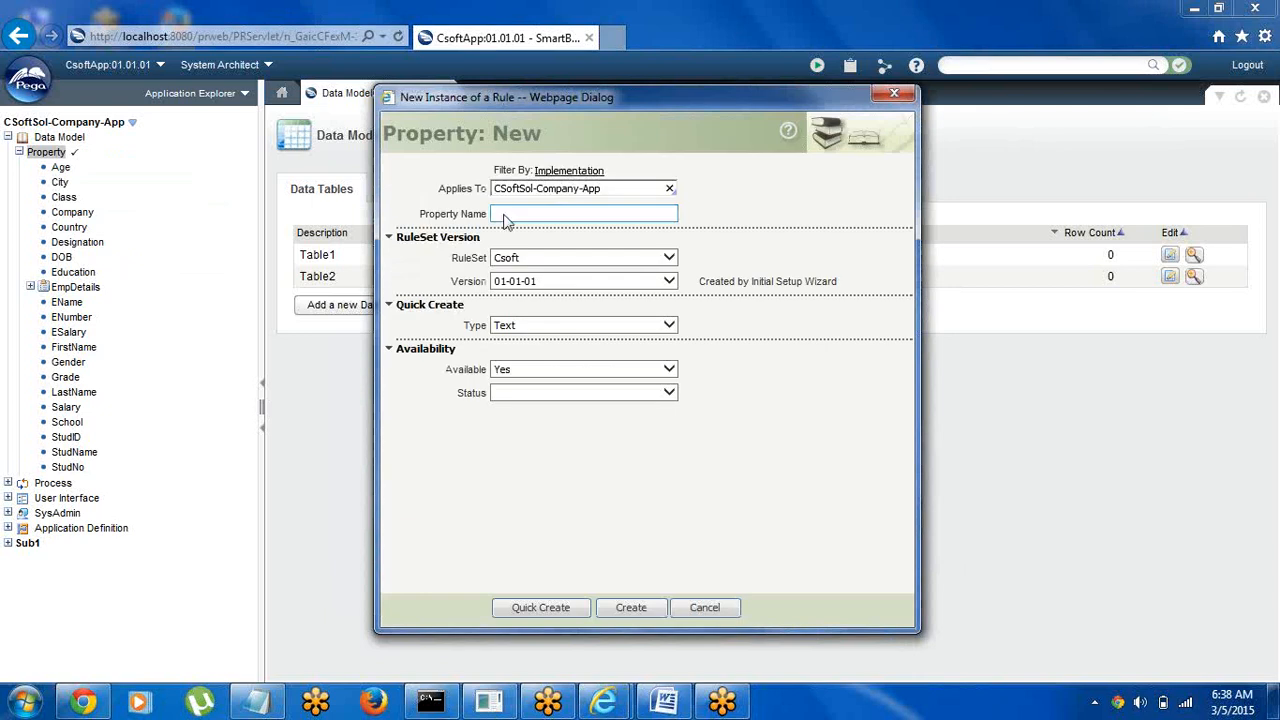
pyautogui.click(505, 214)
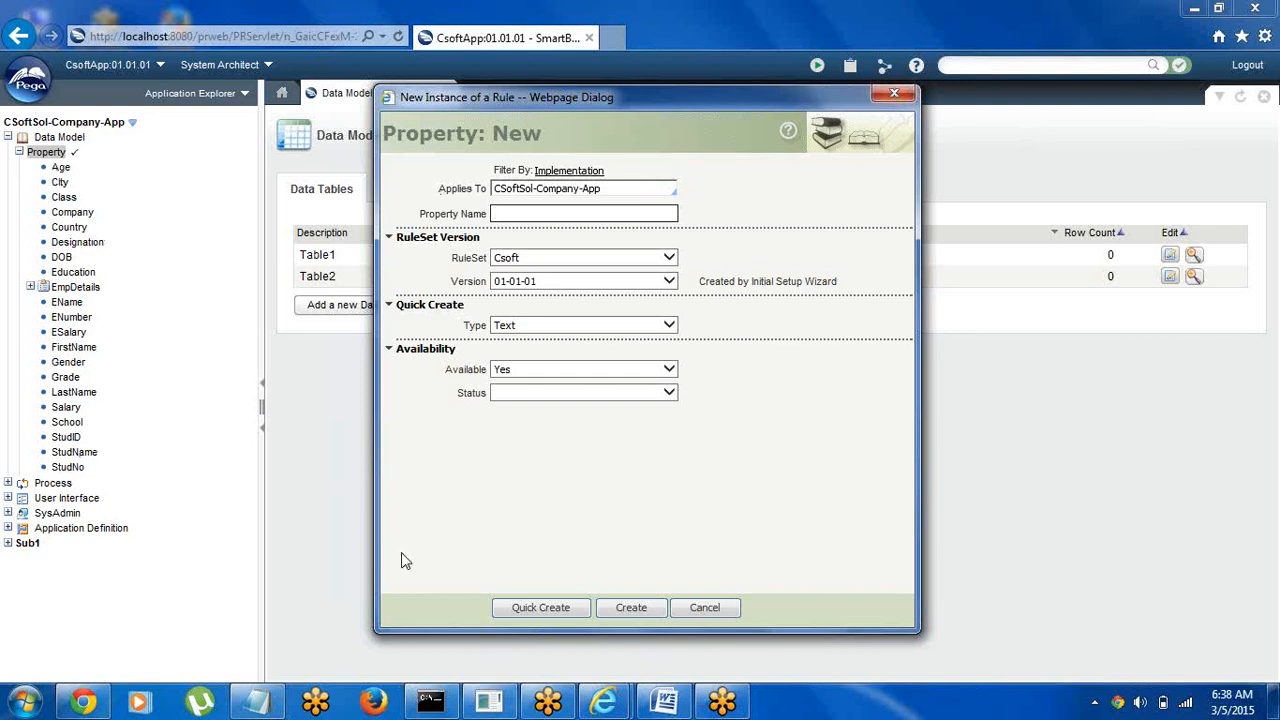
pyautogui.click(604, 702)
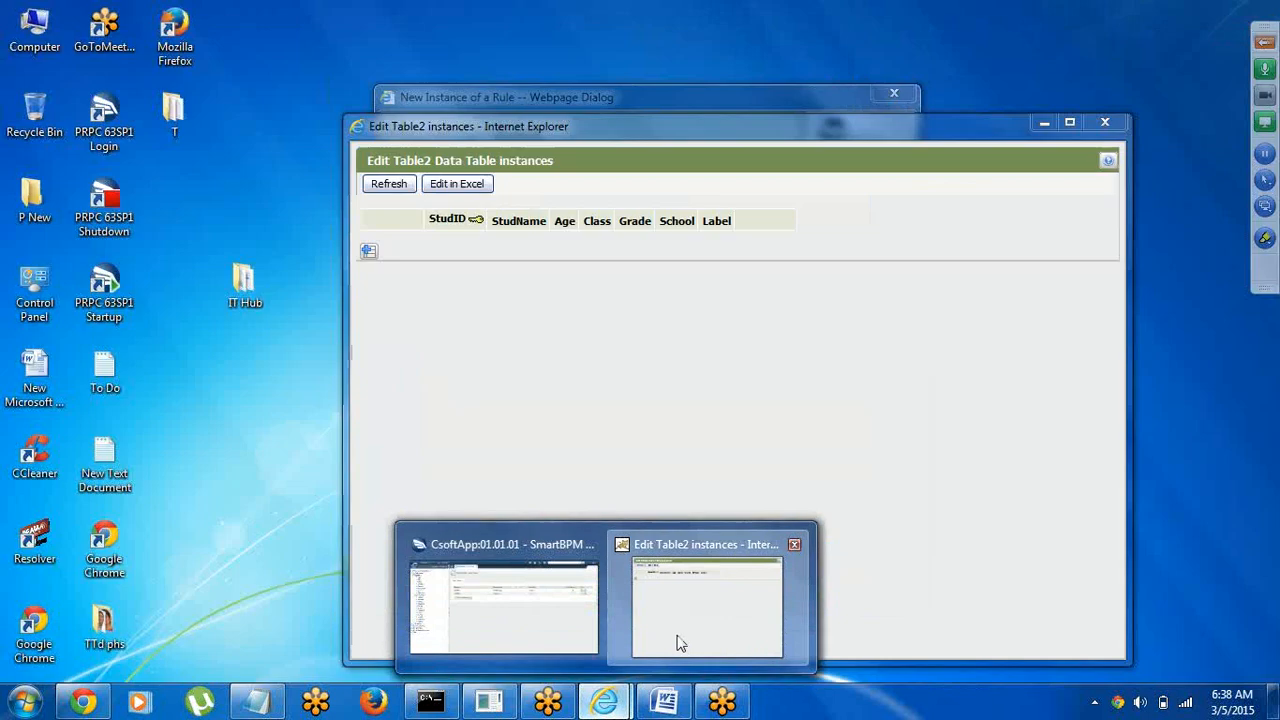
pyautogui.click(678, 642)
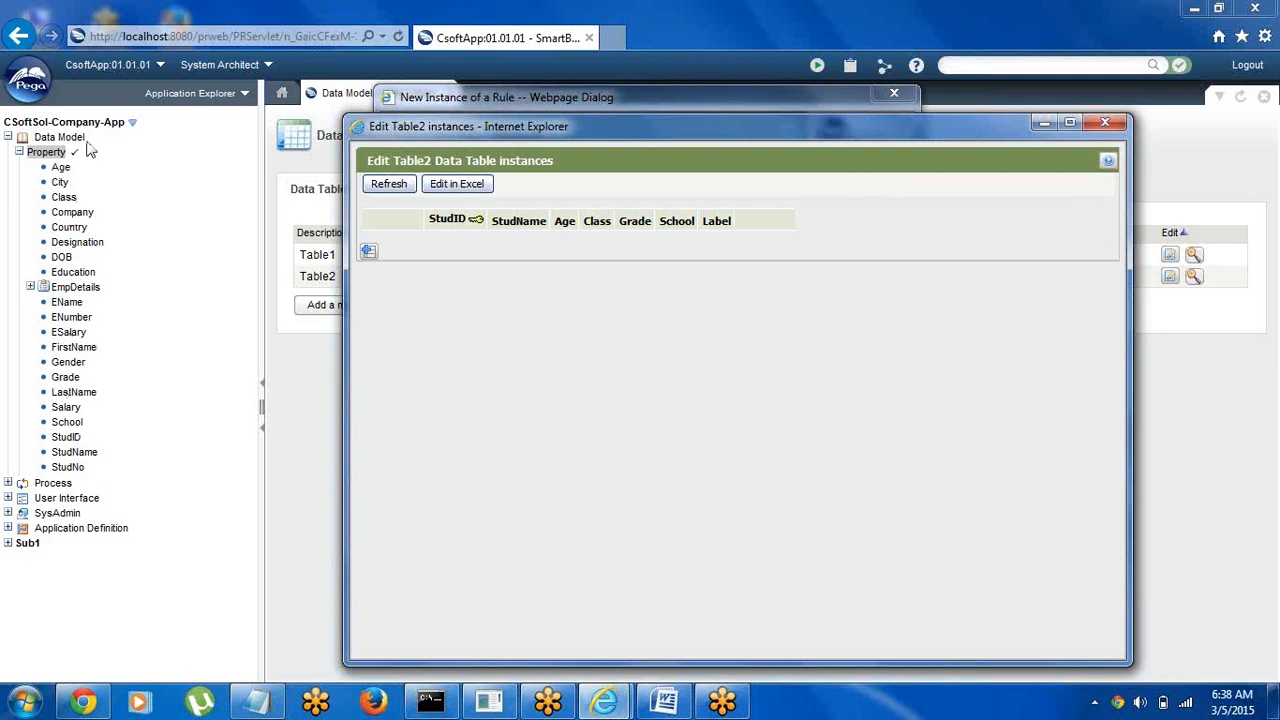
pyautogui.click(1106, 122)
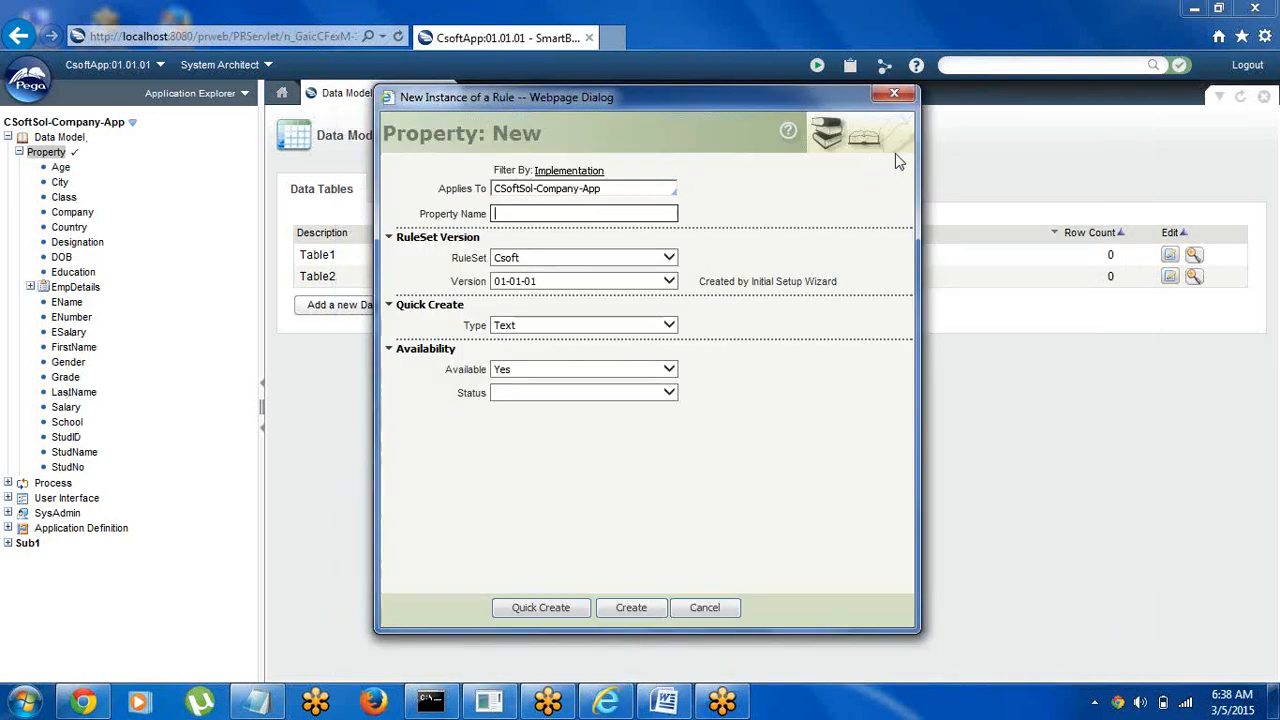
pyautogui.click(894, 94)
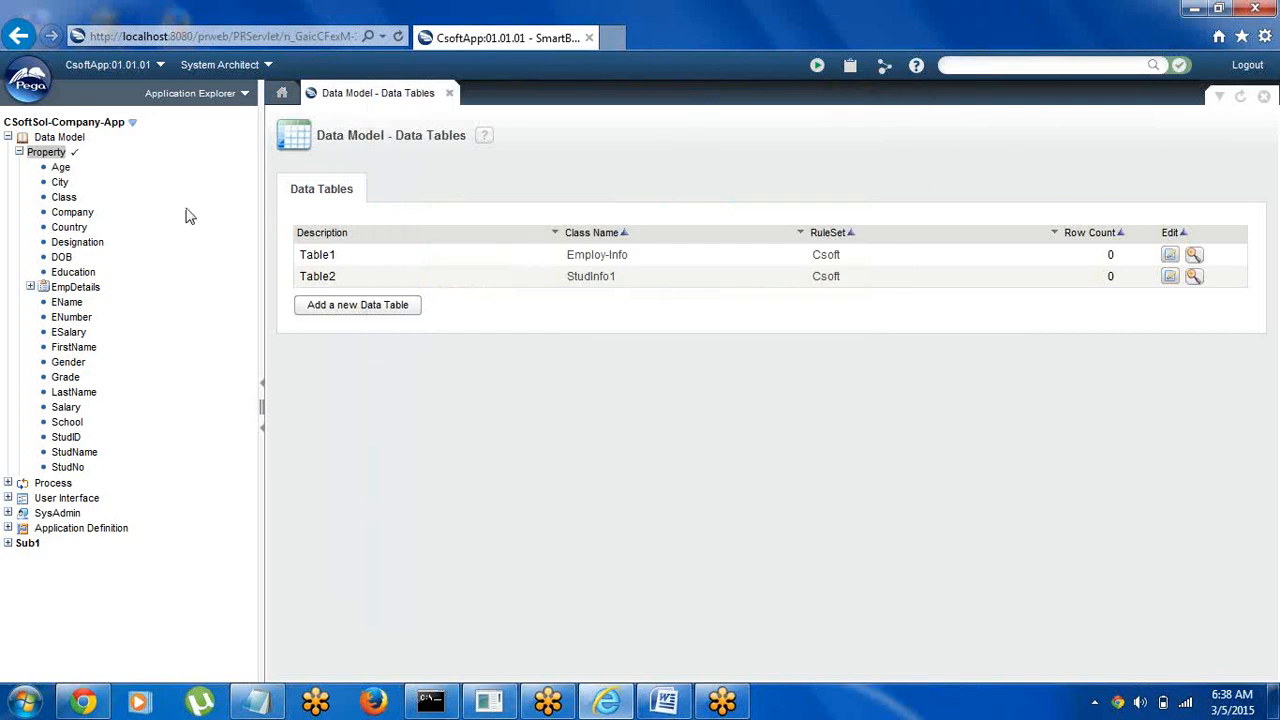
# Refresh the application's rule tree and create a section with the purpose Insert1 in the CSoftSol-Company-App class
pyautogui.rightClick(186, 216)
pyautogui.click(238, 316)
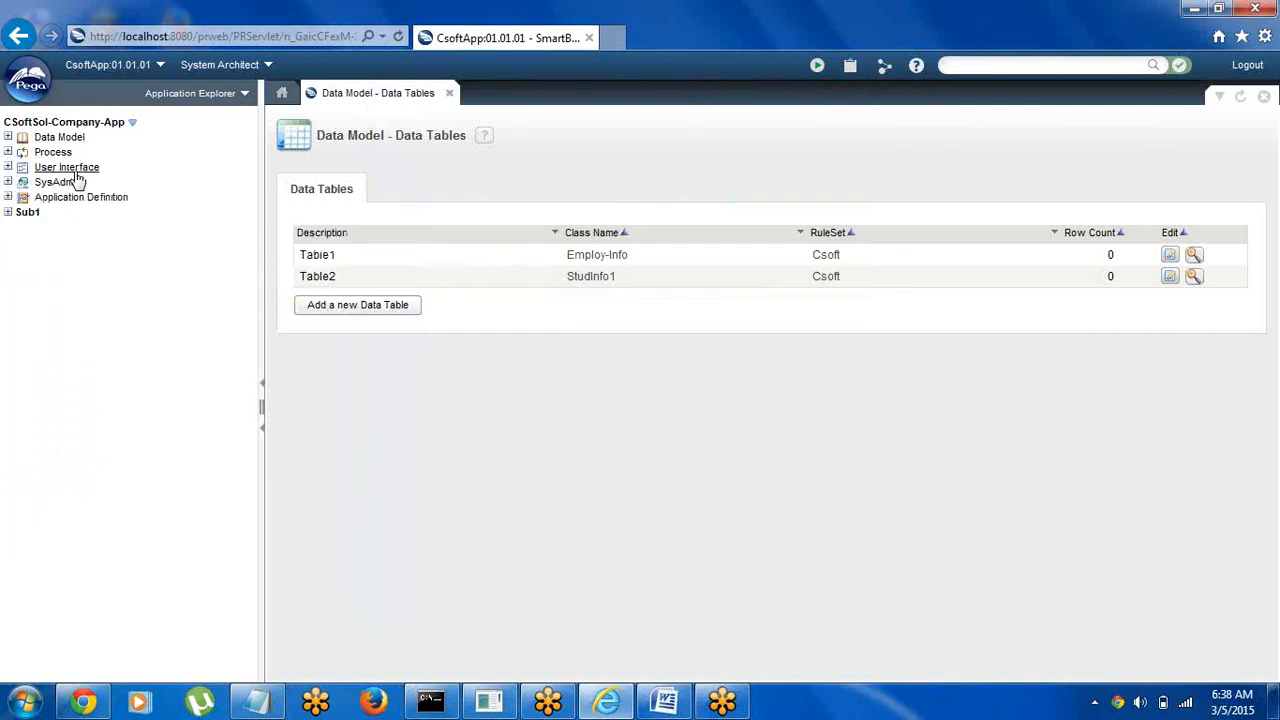
pyautogui.rightClick(68, 168)
pyautogui.moveTo(118, 180)
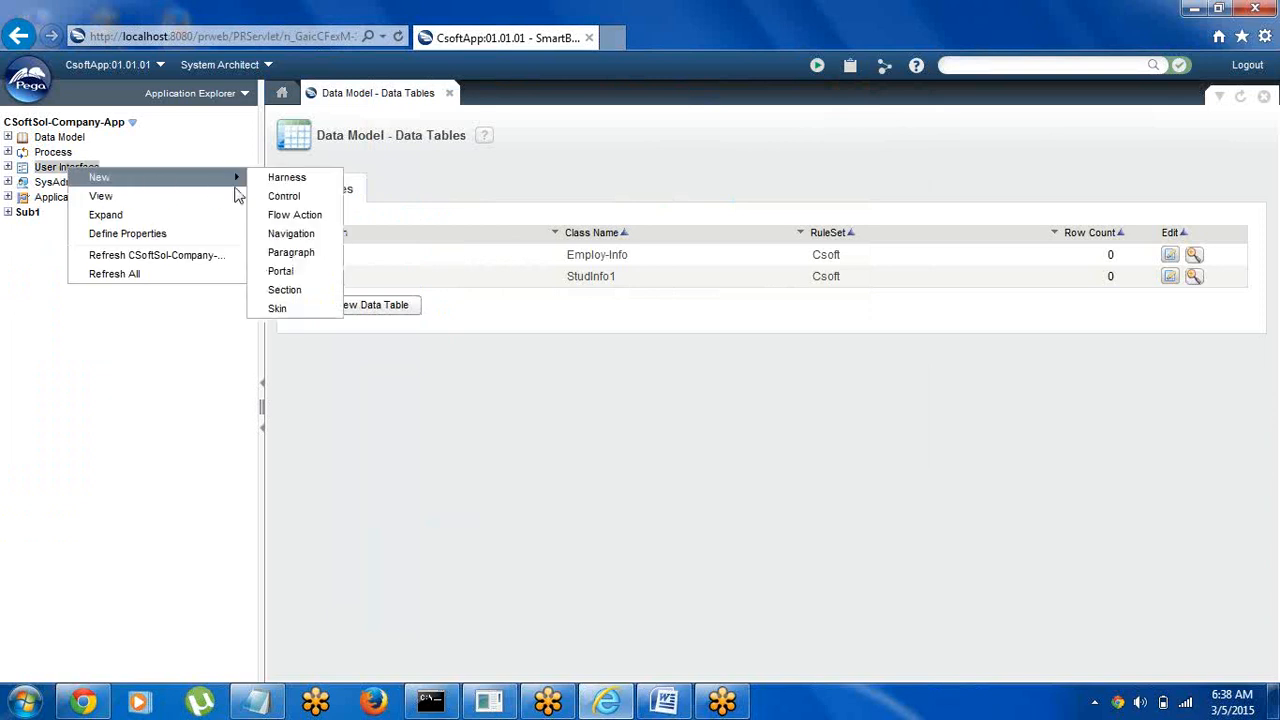
pyautogui.click(287, 292)
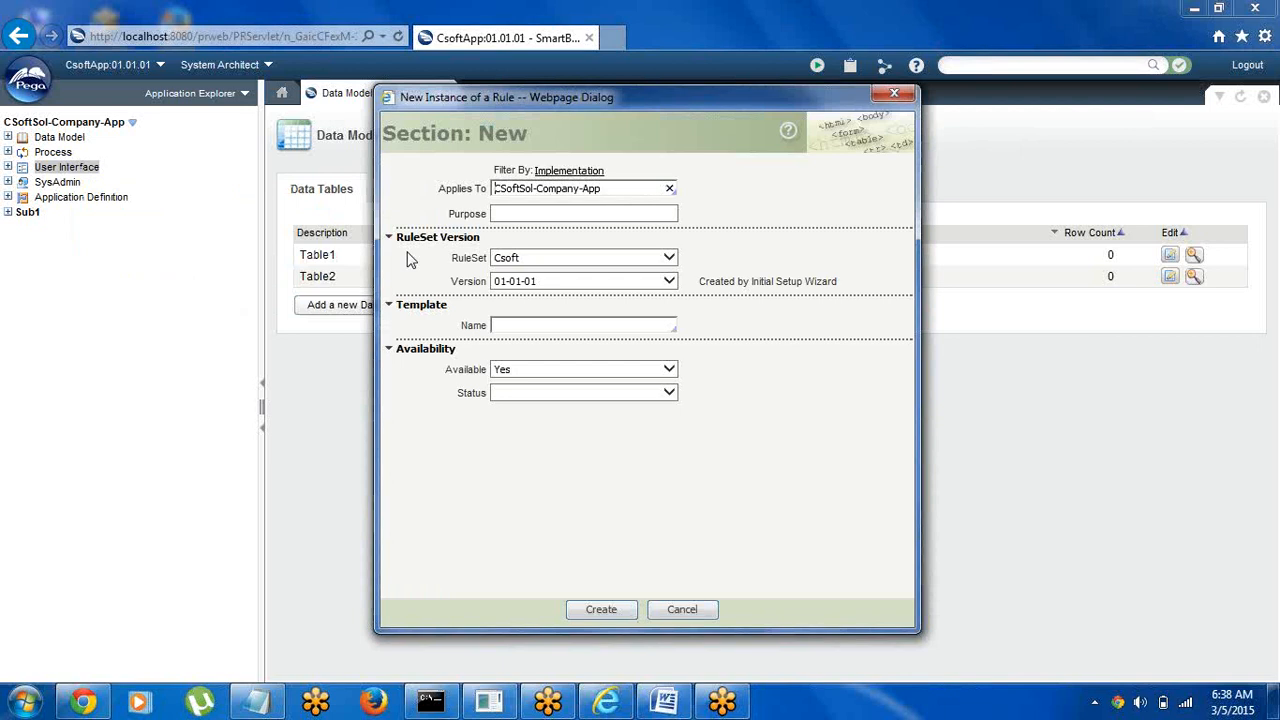
pyautogui.click(521, 215)
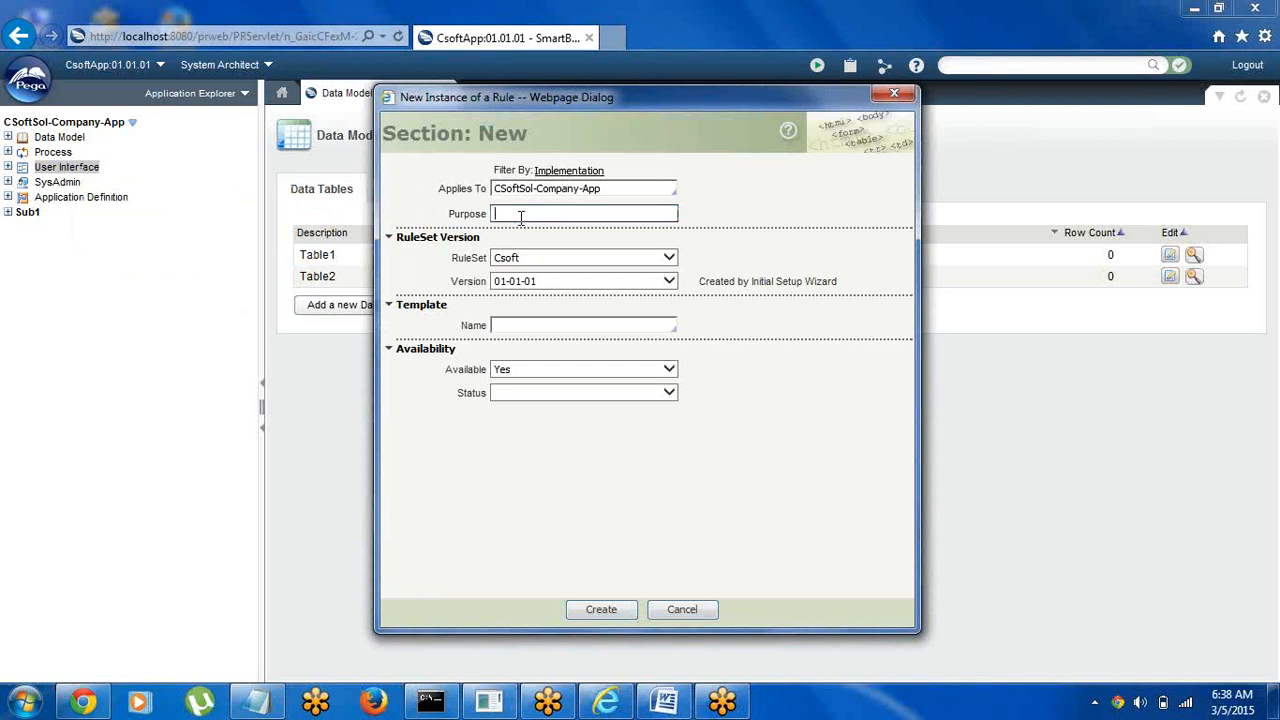
pyautogui.write('Insert1')
pyautogui.click(598, 610)
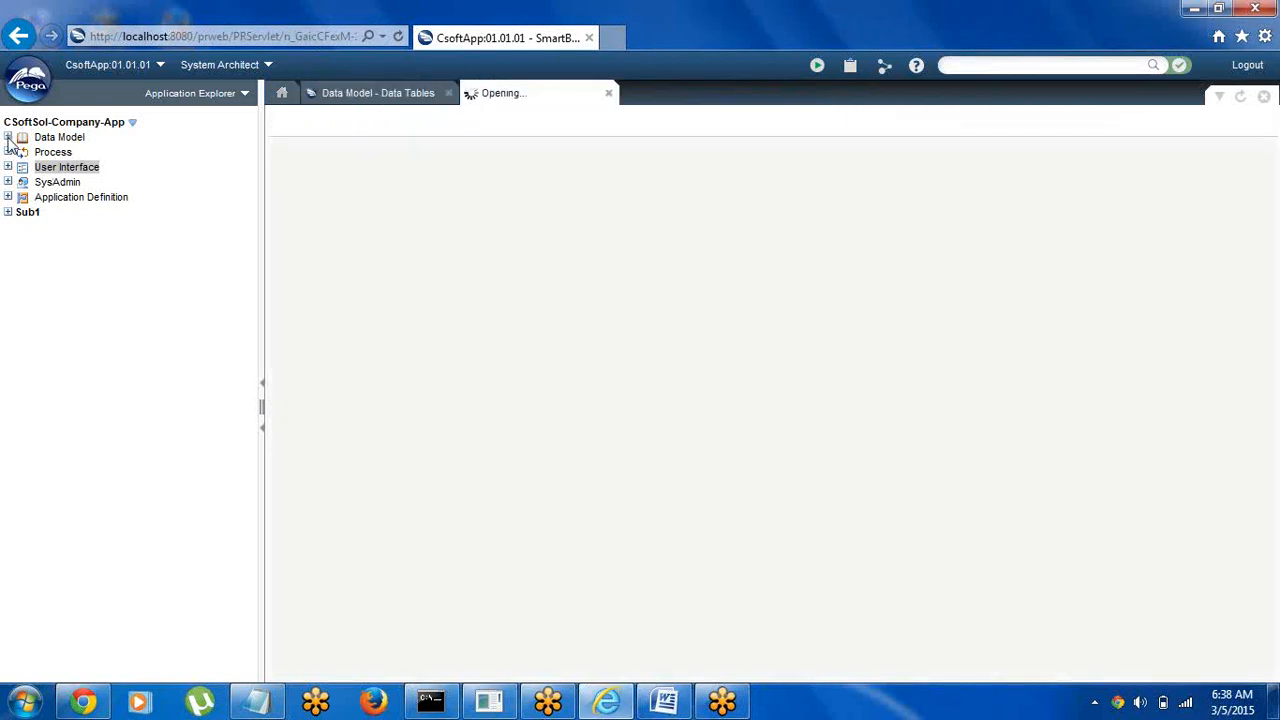
# Expand the Data Model properties and place StudID in the first Field column of the Insert1 layout's second row
pyautogui.click(8, 137)
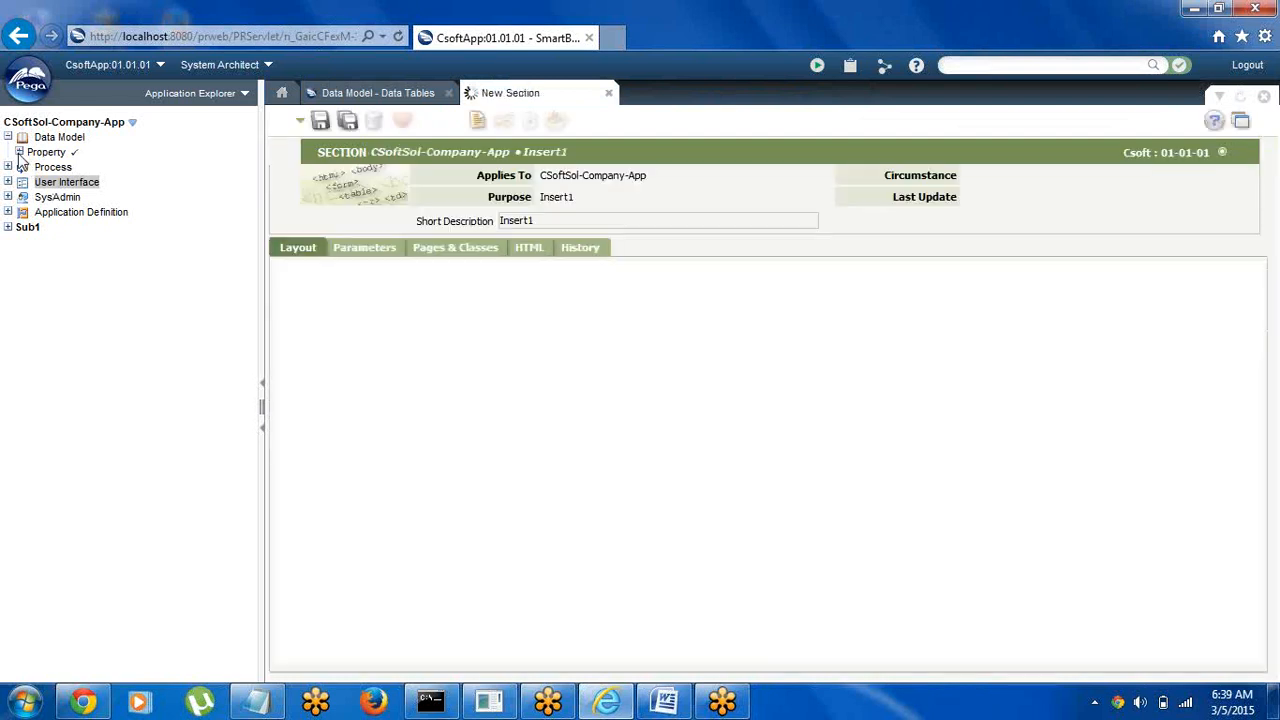
pyautogui.click(18, 152)
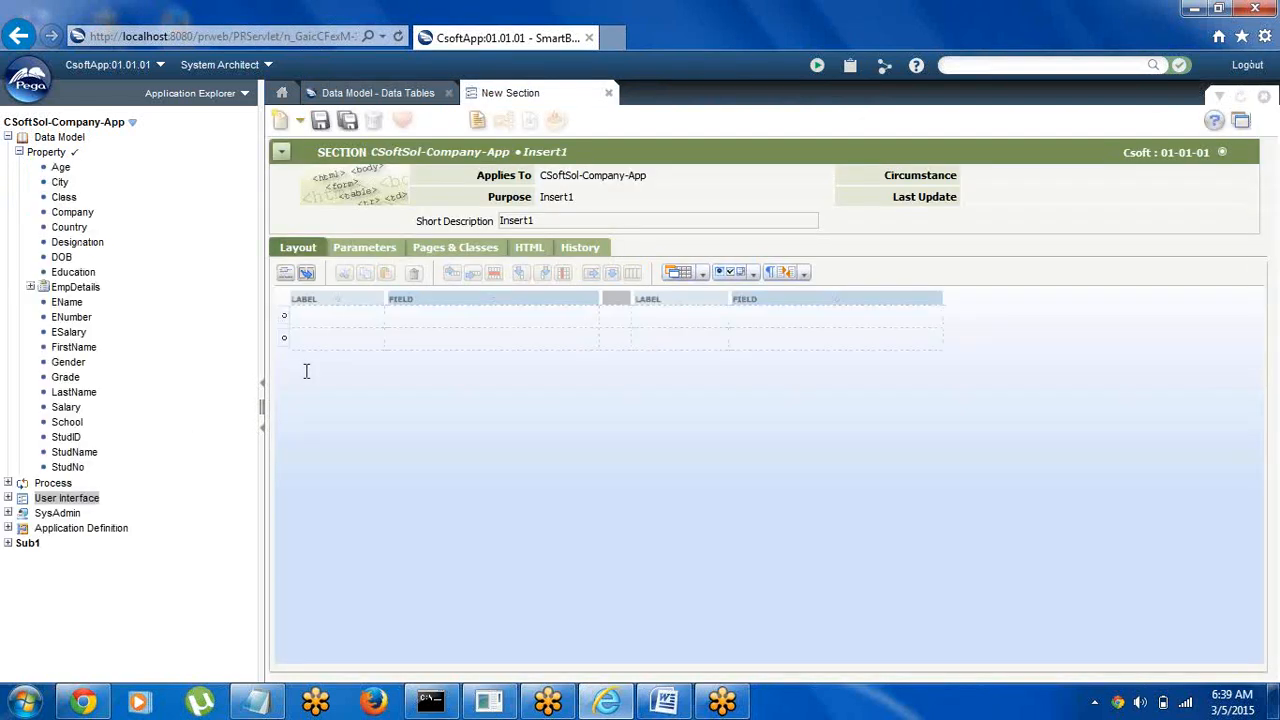
pyautogui.click(405, 343)
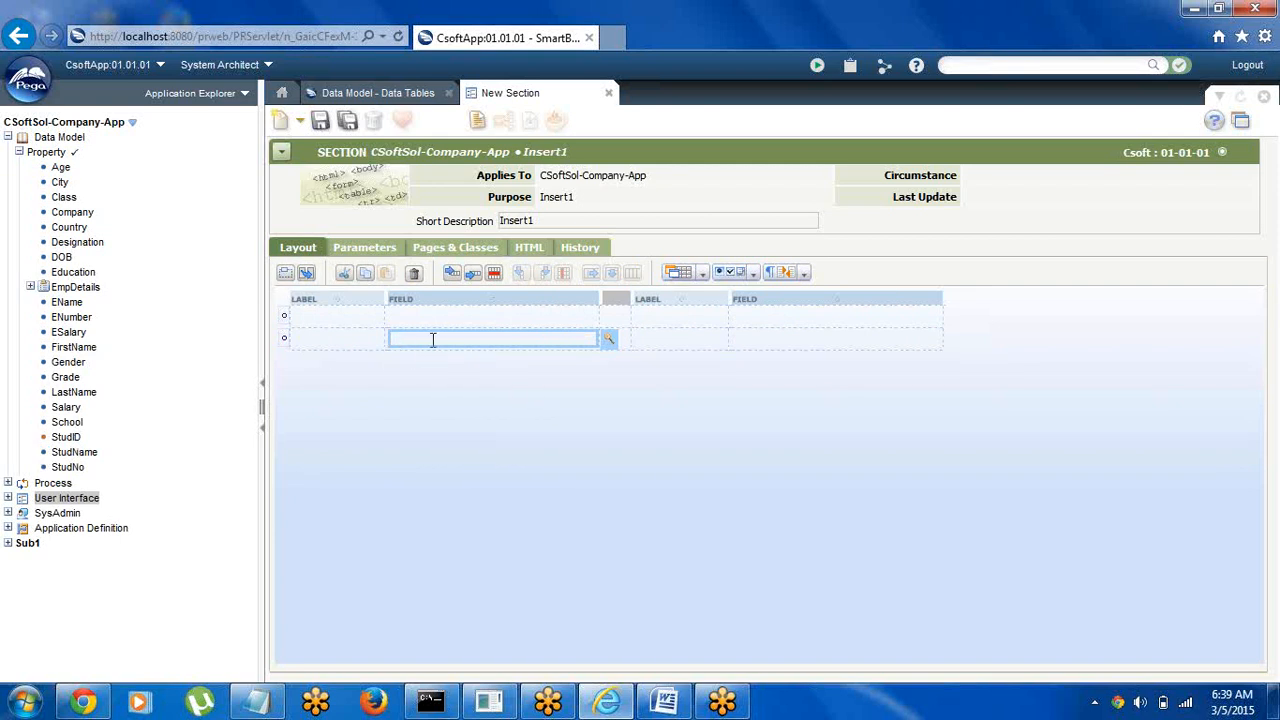
pyautogui.click(433, 339)
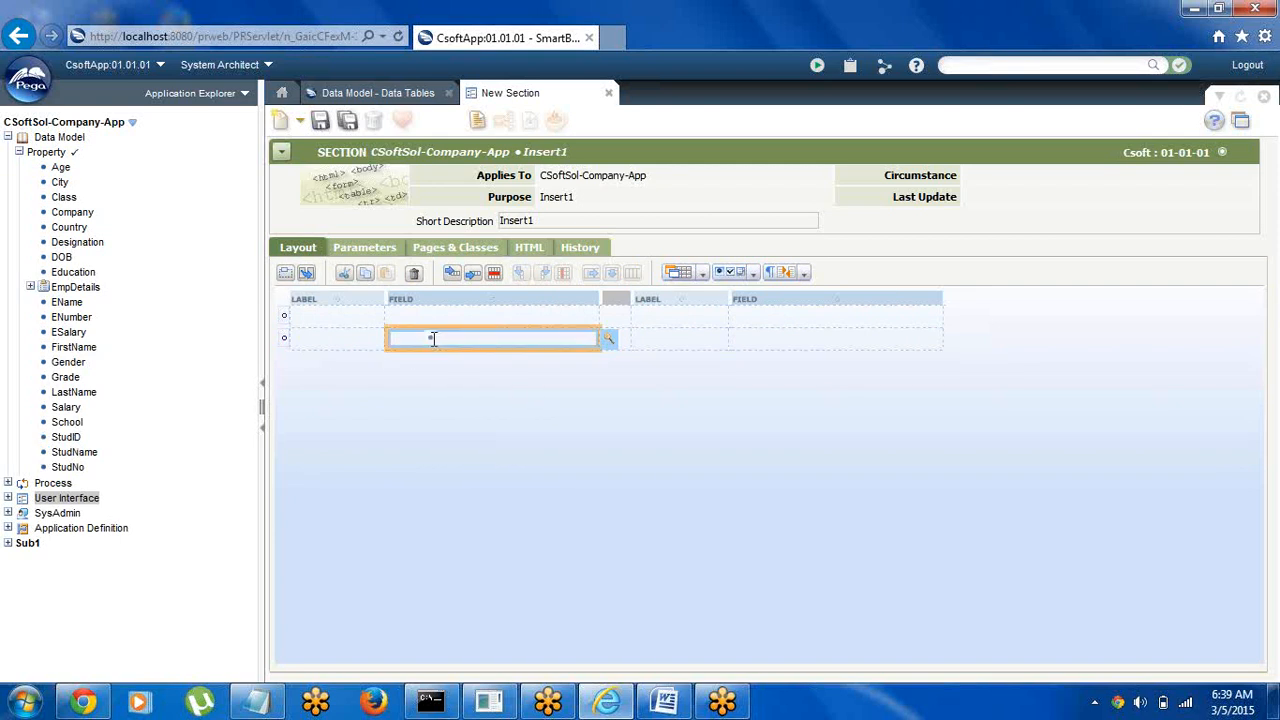
# Insert eight empty rows below the StudID row in the Insert1 layout
pyautogui.click(473, 278)
pyautogui.click(473, 278)
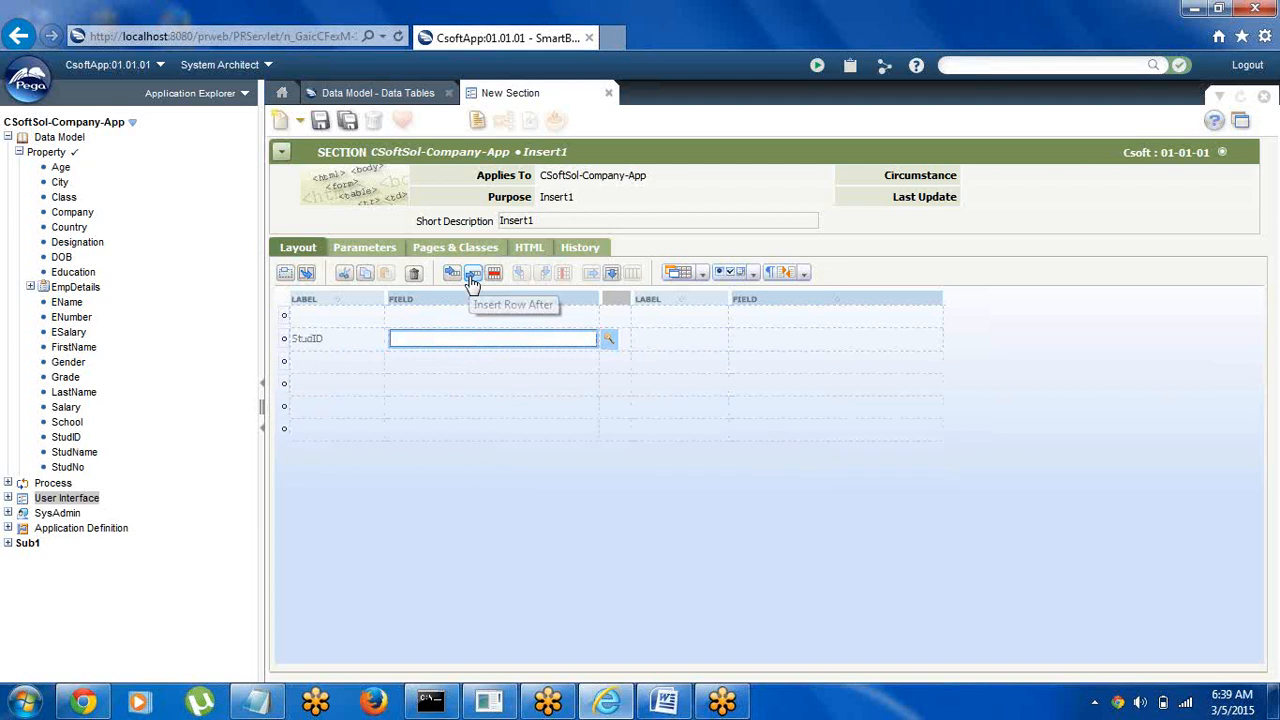
pyautogui.click(473, 278)
pyautogui.click(473, 278)
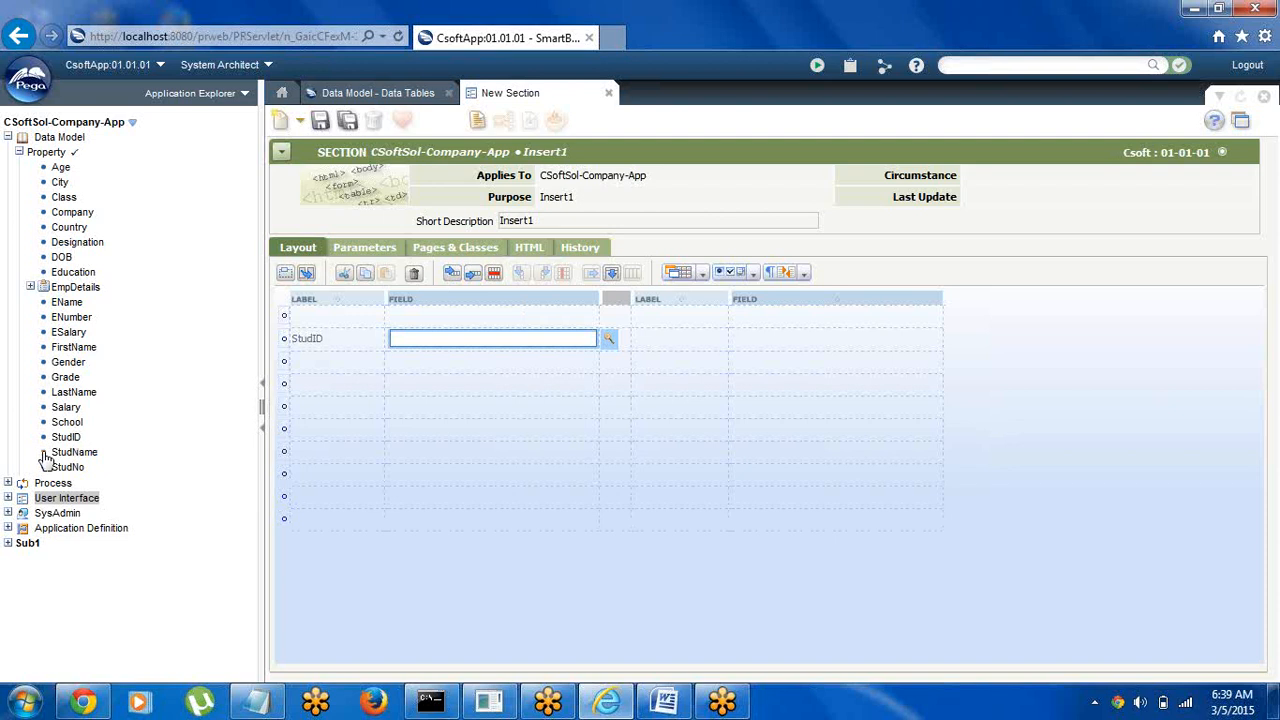
# Place the StudName, Age, Class, Grade and School properties, in that order, in the field cells below StudID
pyautogui.moveTo(45, 458); pyautogui.dragTo(410, 358)
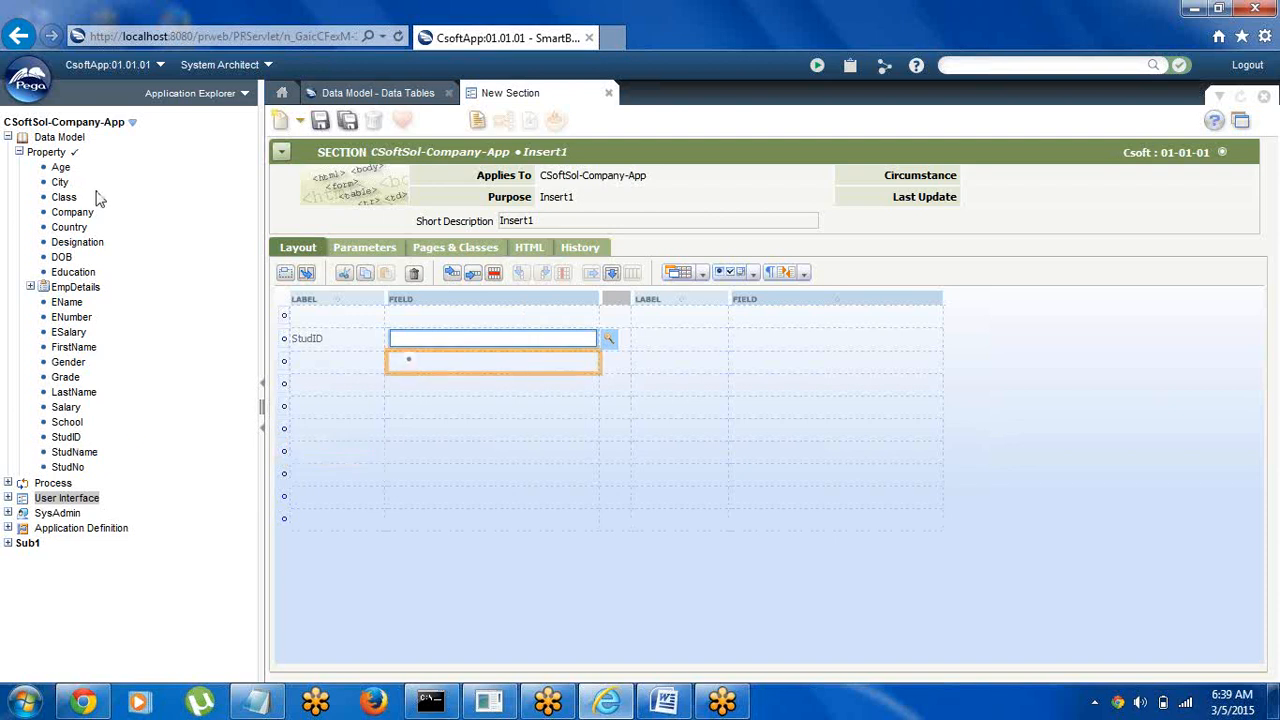
pyautogui.moveTo(46, 169); pyautogui.dragTo(443, 390)
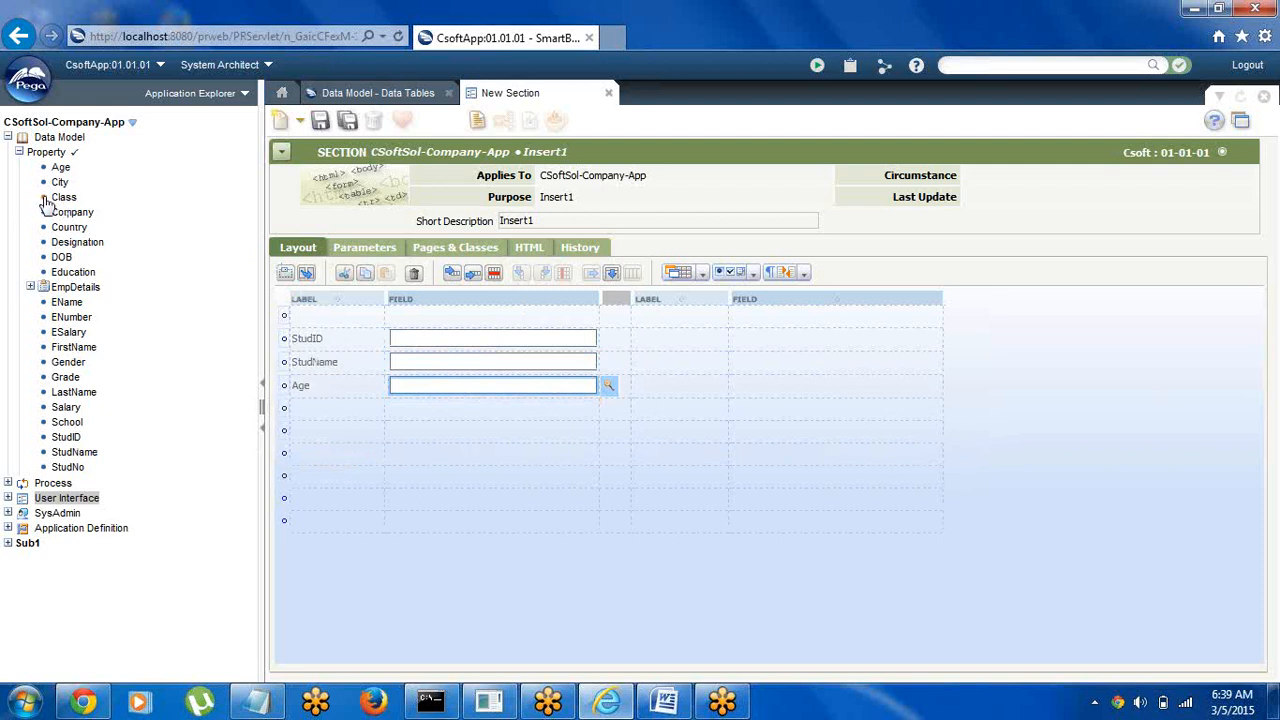
pyautogui.moveTo(46, 203); pyautogui.dragTo(423, 410)
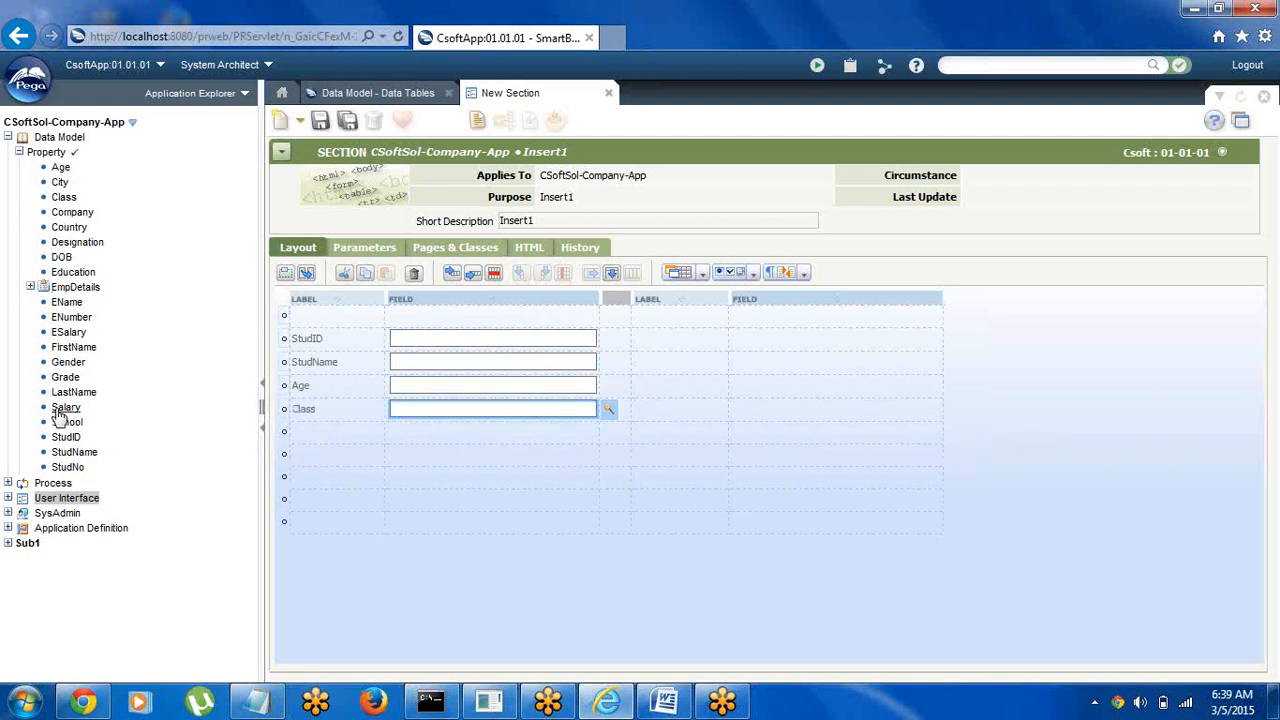
pyautogui.moveTo(44, 379); pyautogui.dragTo(437, 432)
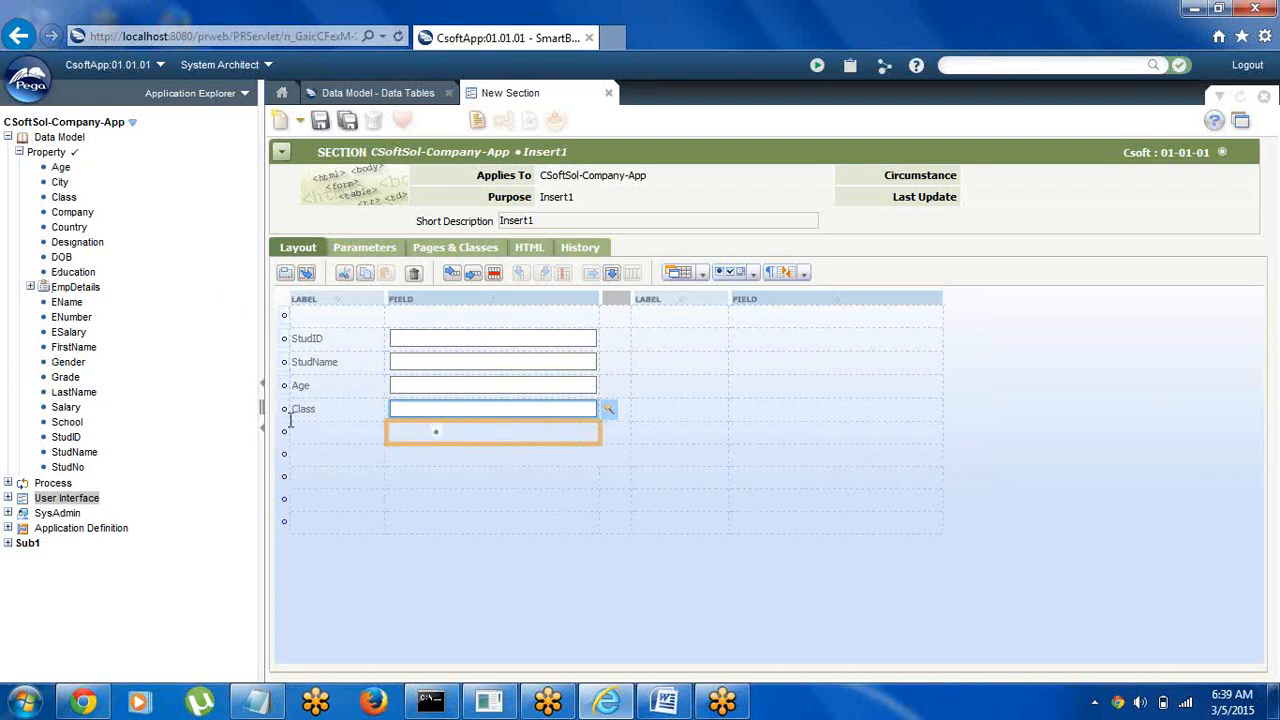
pyautogui.moveTo(47, 422); pyautogui.dragTo(419, 452)
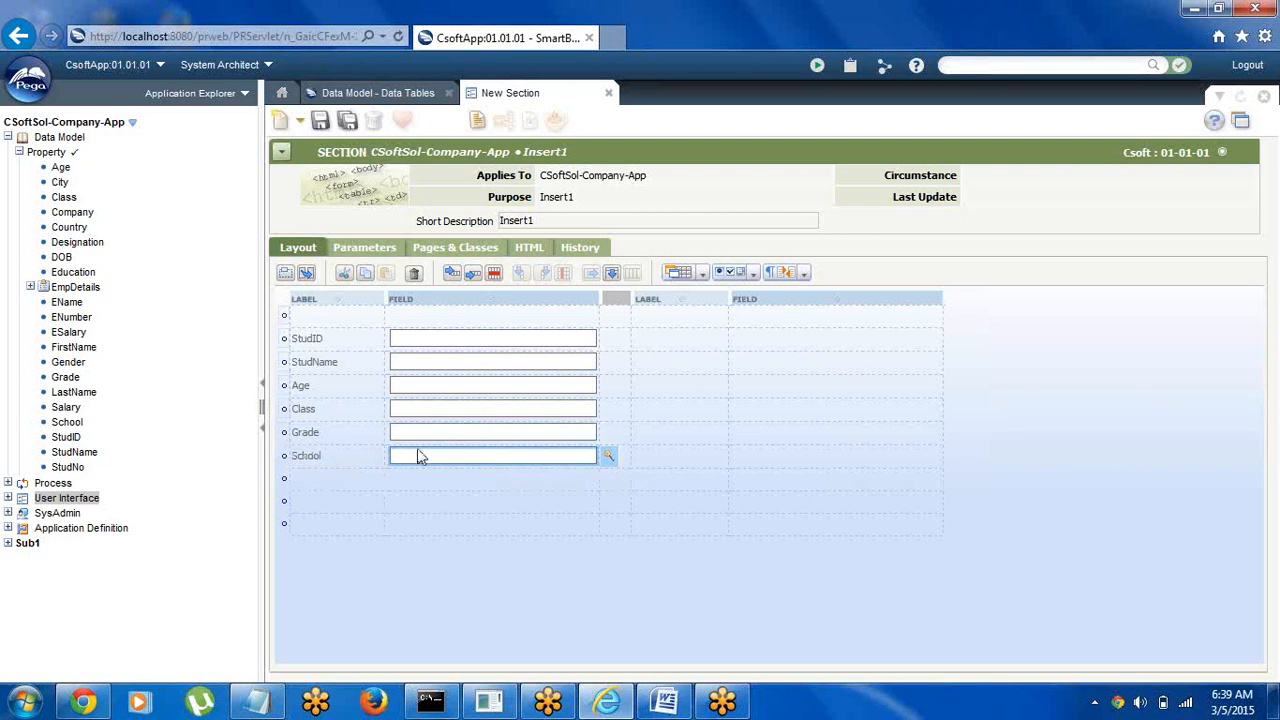
# Save the Insert1 section and create a flow action named Insertfa1 in the CSoftSol-Company-App class
pyautogui.click(321, 120)
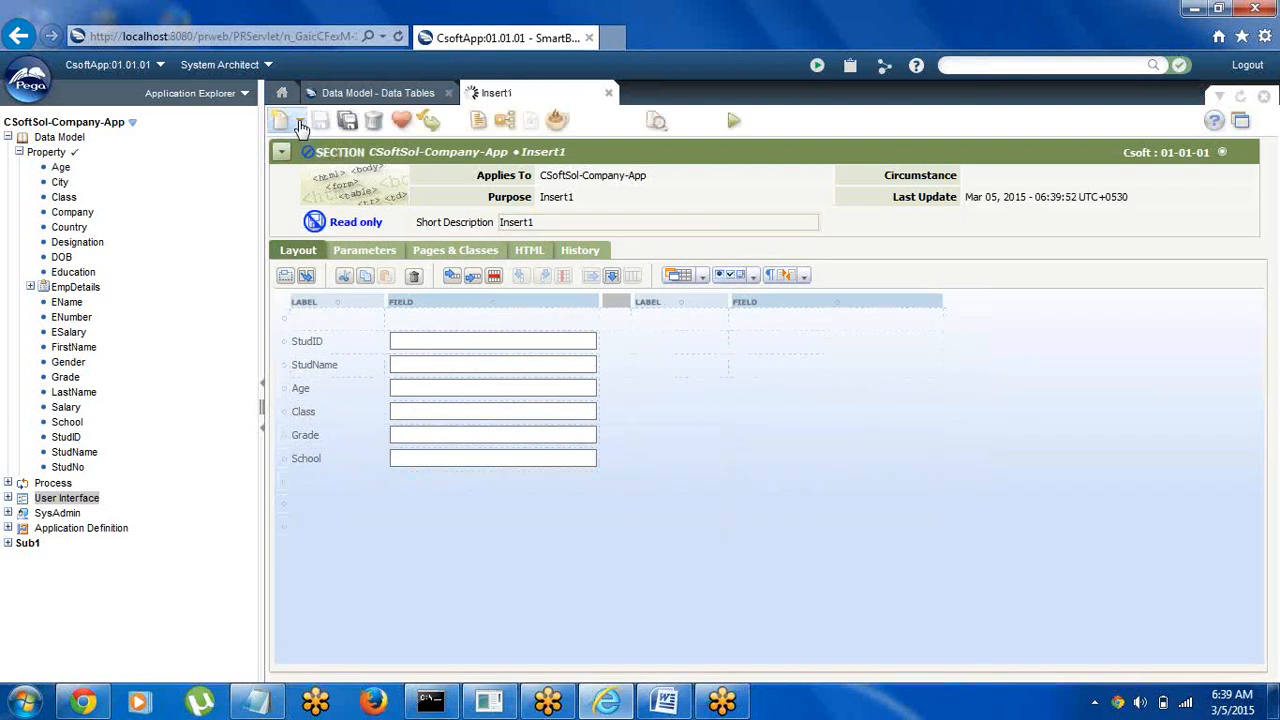
pyautogui.click(300, 122)
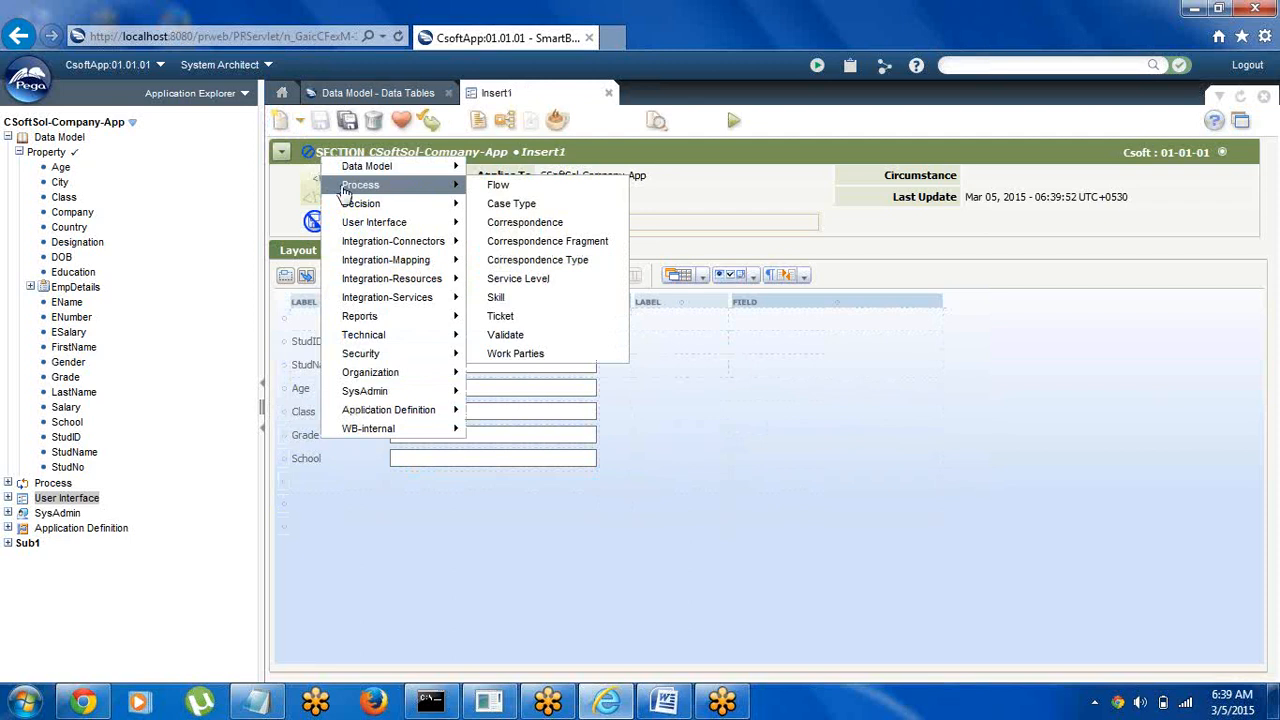
pyautogui.moveTo(410, 224)
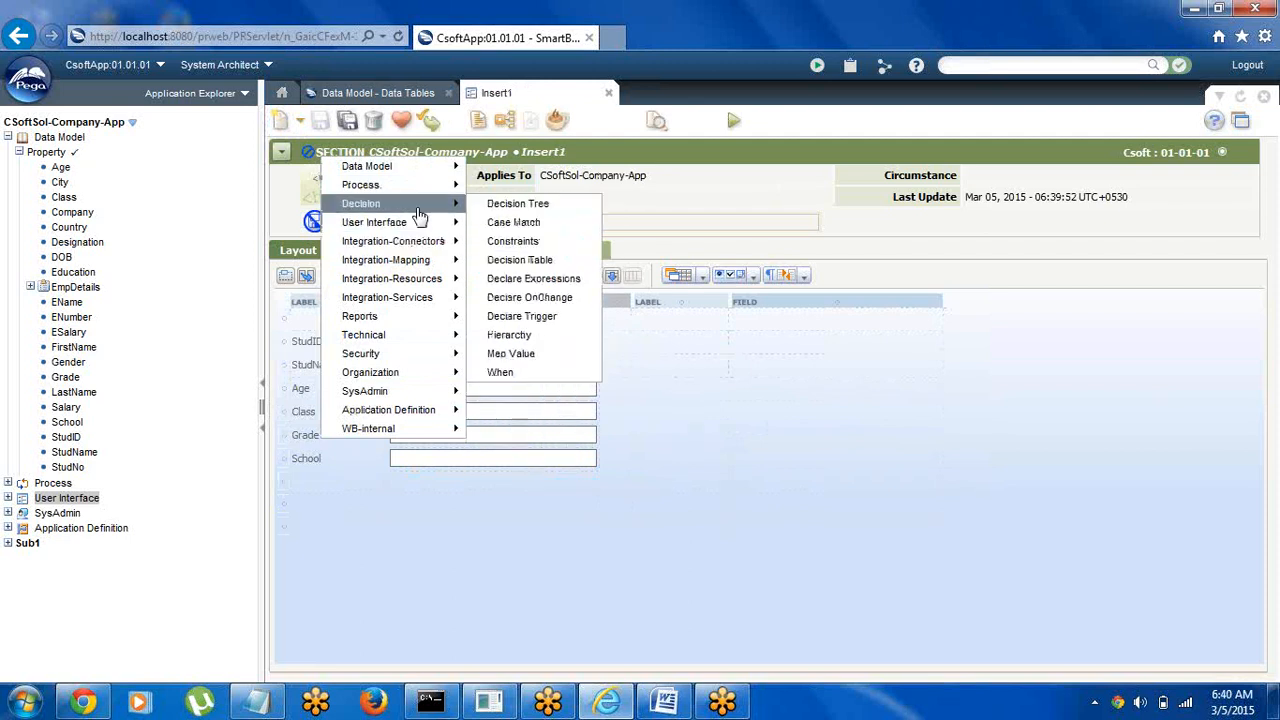
pyautogui.moveTo(432, 242)
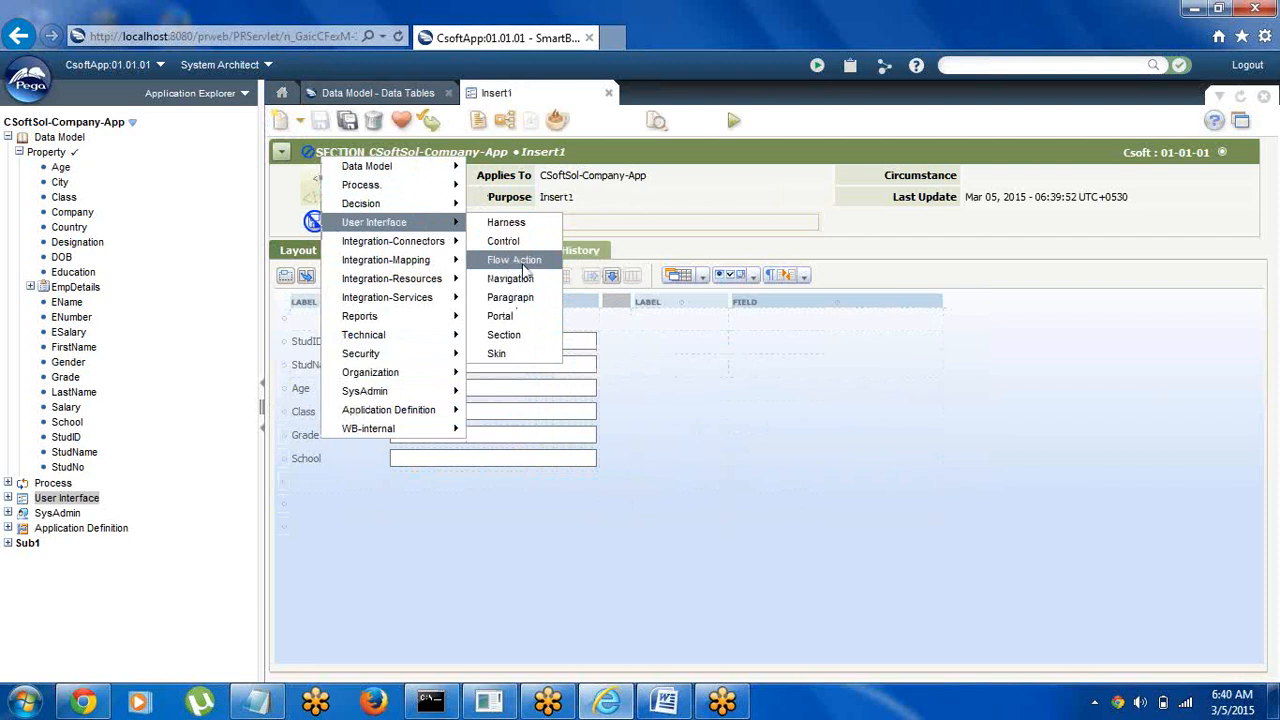
pyautogui.click(527, 262)
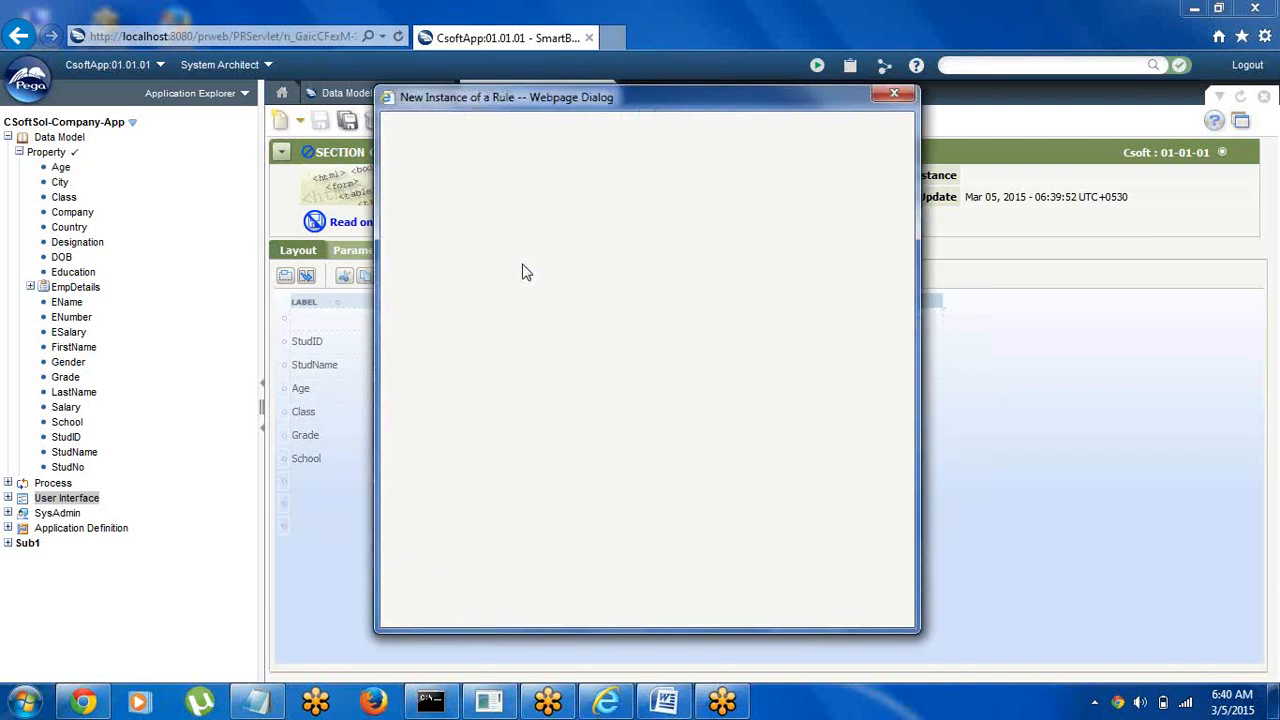
pyautogui.click(509, 216)
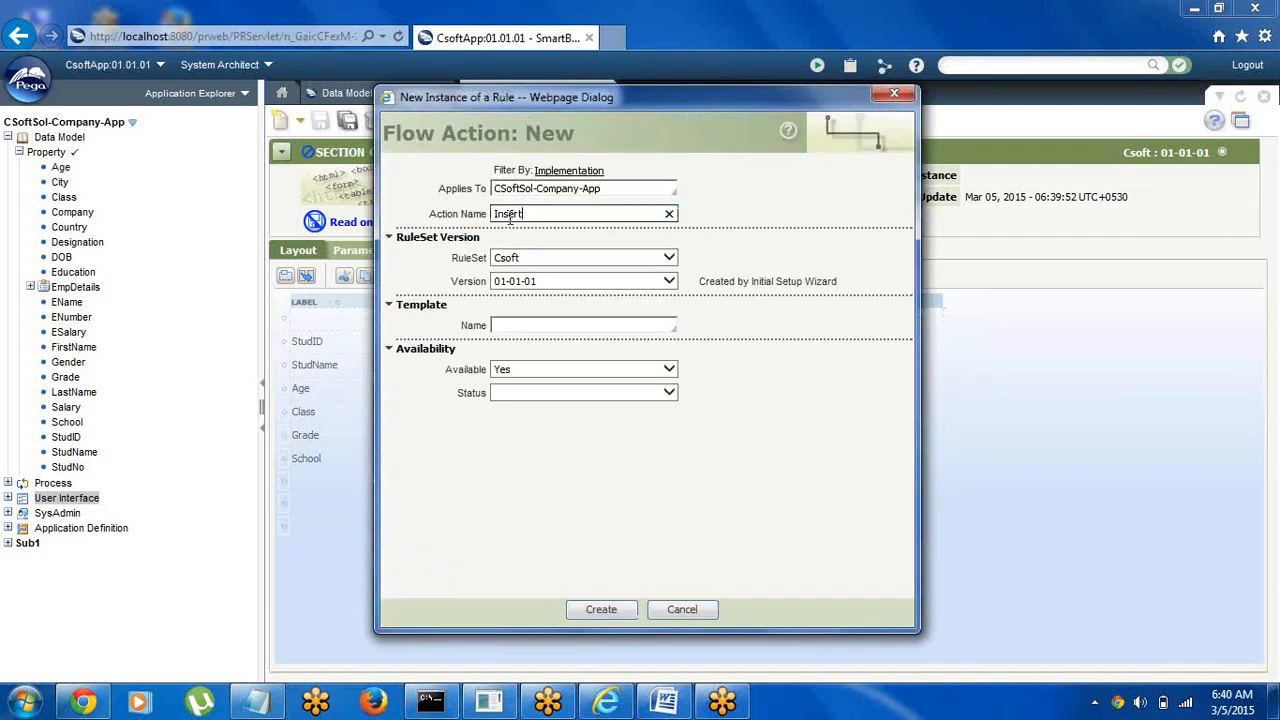
pyautogui.write('Insertfa1')
pyautogui.click(600, 610)
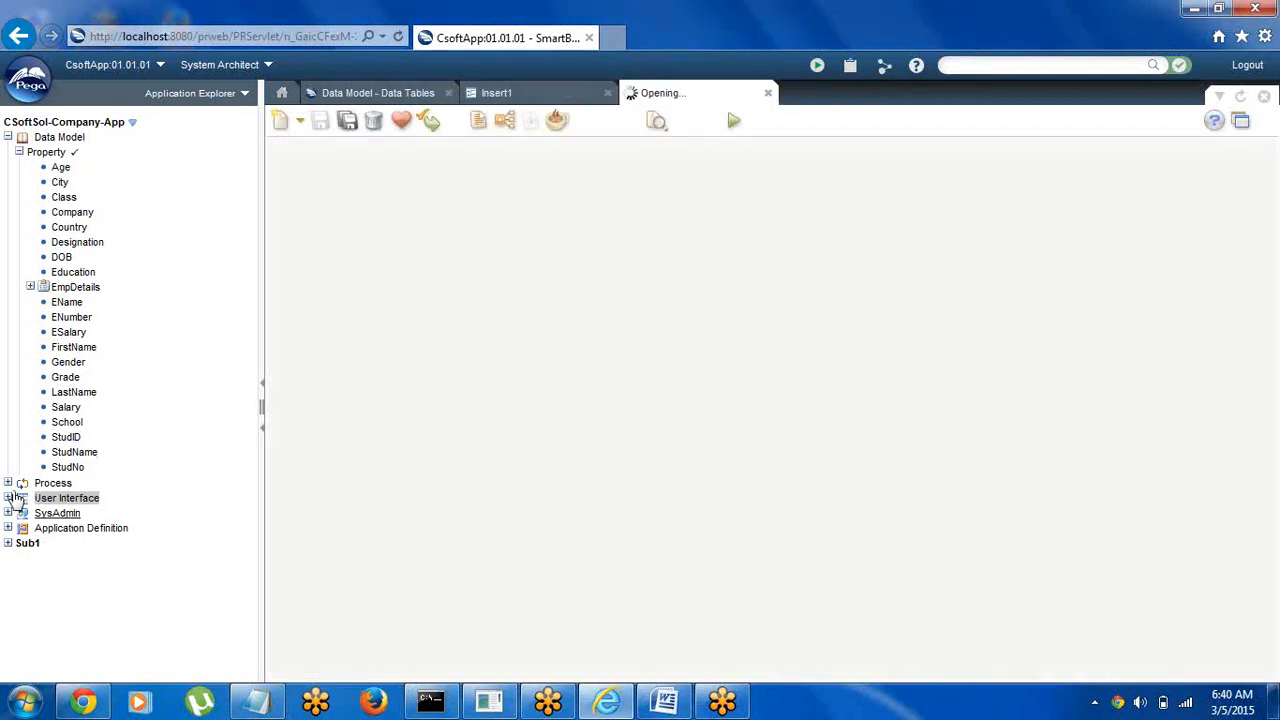
# Place the Insert1 section from the rule tree in the Insertfa1 flow action's layout and save the flow action
pyautogui.click(8, 497)
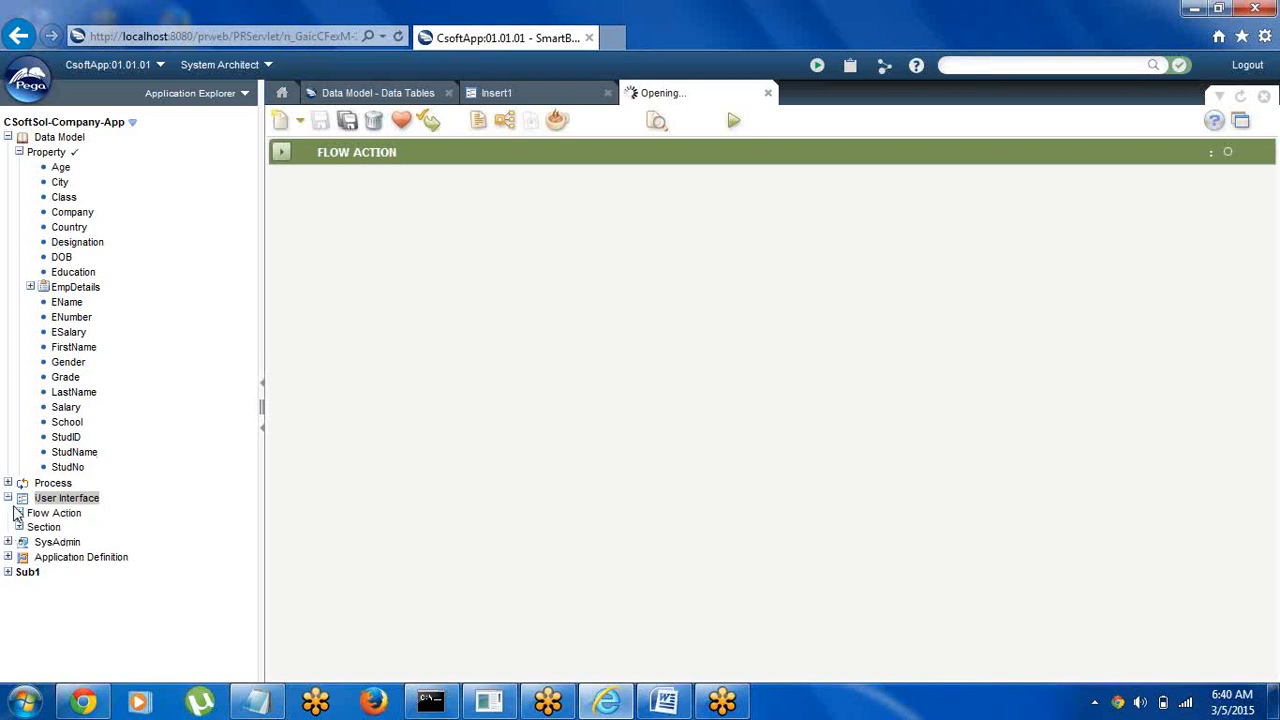
pyautogui.click(19, 527)
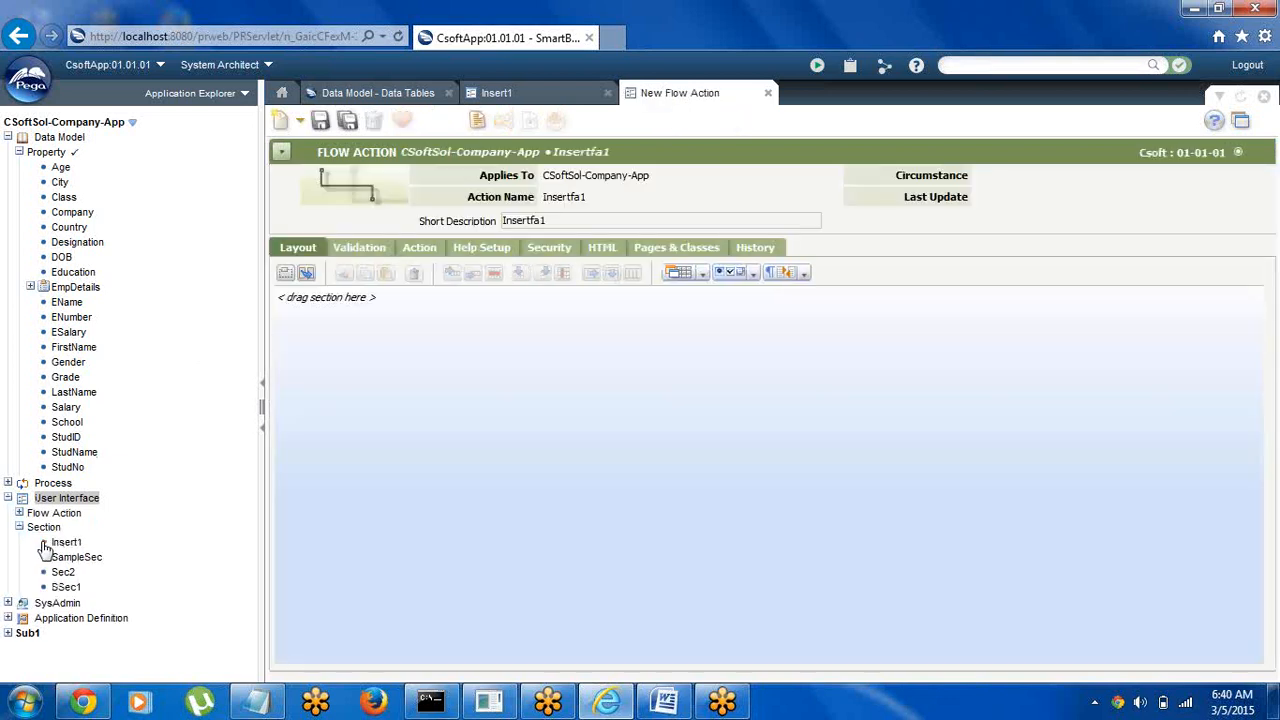
pyautogui.moveTo(44, 549); pyautogui.dragTo(316, 305)
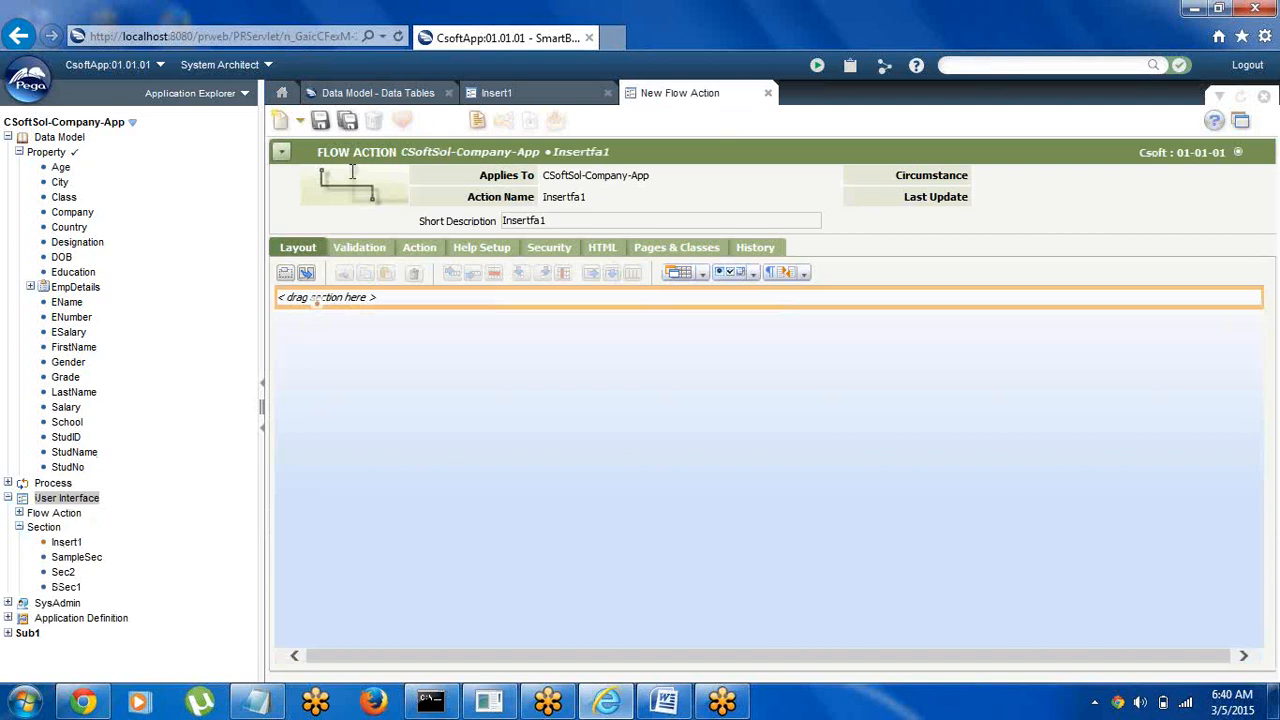
pyautogui.click(321, 122)
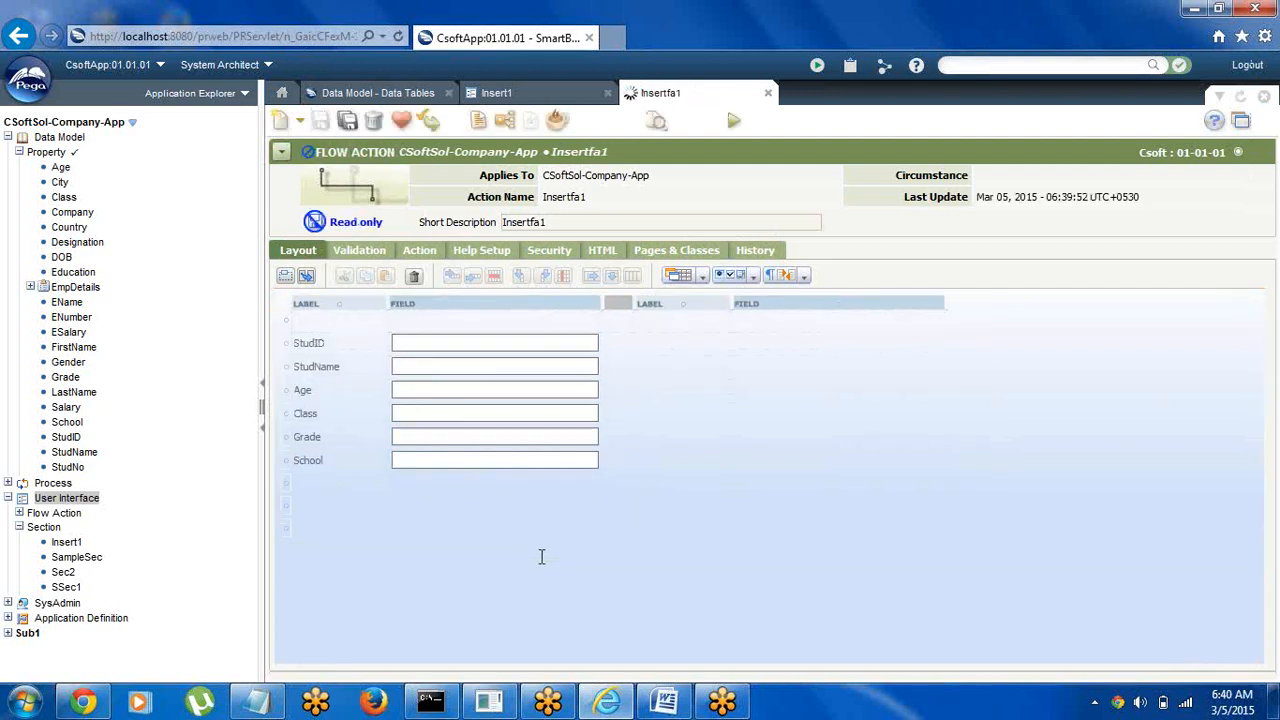
# Switch to the Word notes and add the line "Activity----" below Flow
pyautogui.click(664, 703)
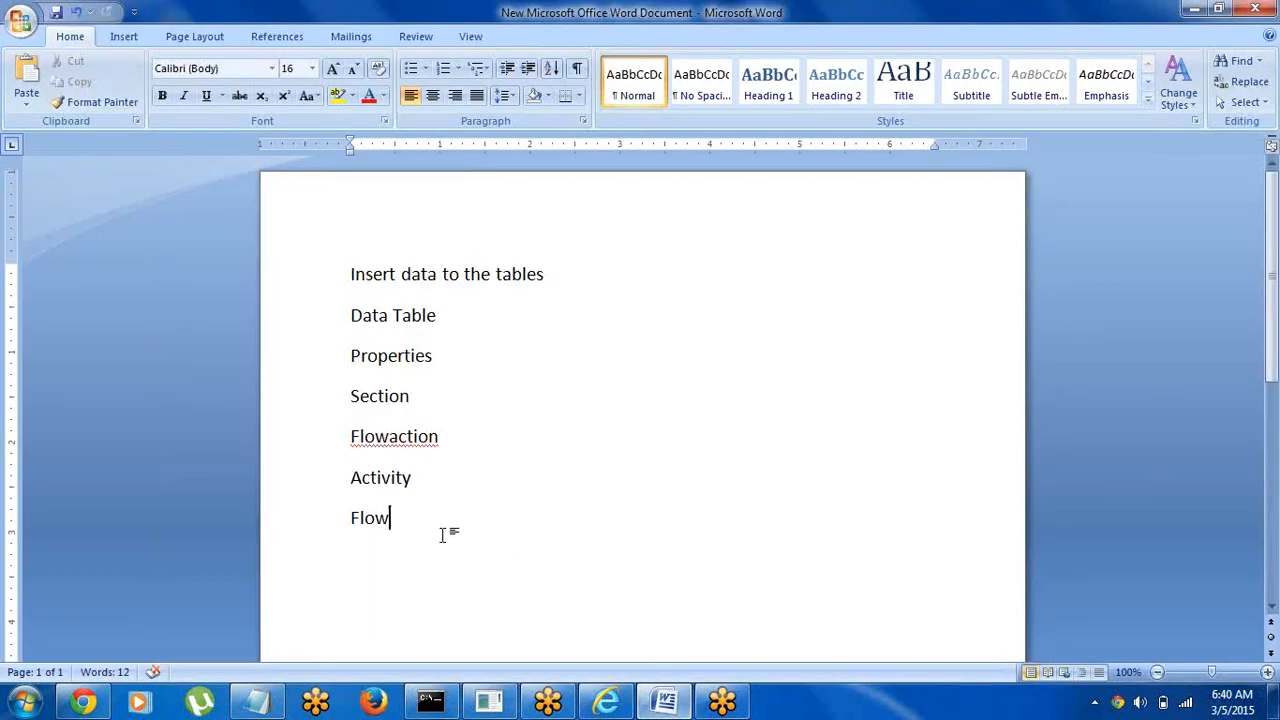
pyautogui.press('Return')
pyautogui.scroll(-1, 410, 517)
pyautogui.press('Return')
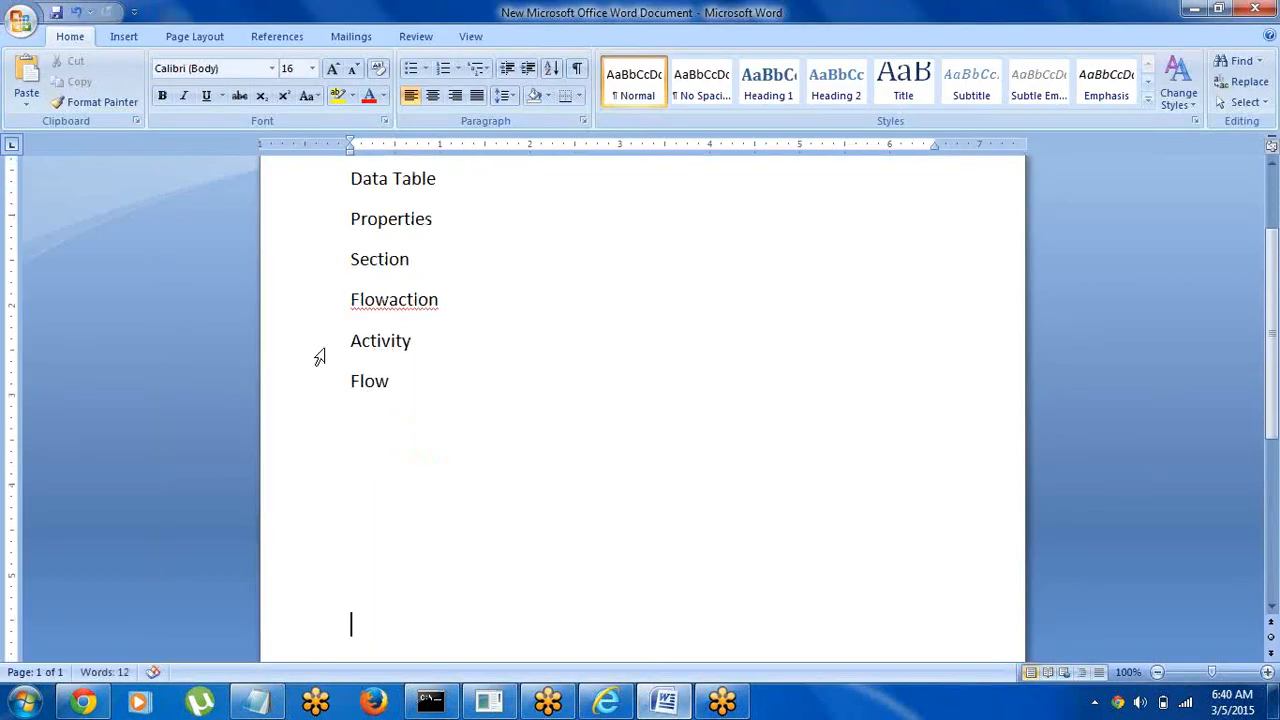
pyautogui.click(364, 440)
pyautogui.write('Activity')
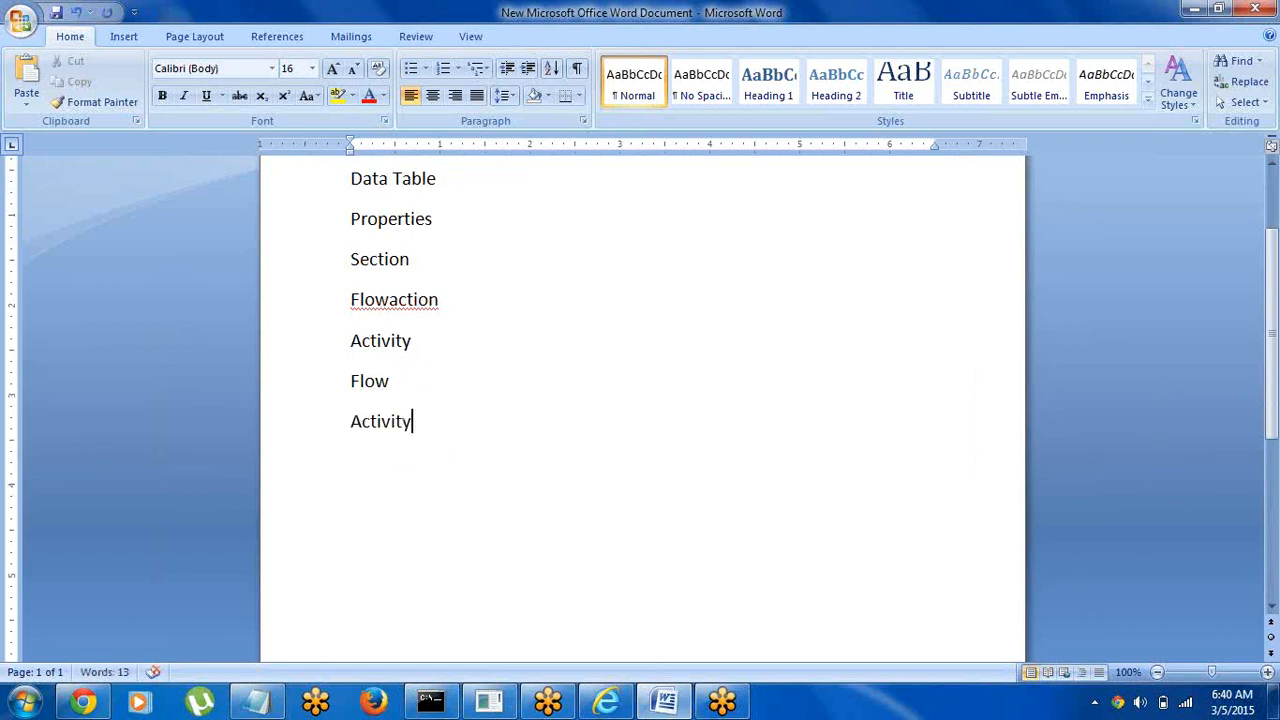
pyautogui.write('----')
pyautogui.press('Return')
pyautogui.press('Return')
pyautogui.press('Return')
pyautogui.press('Return')
# Add the line "Insert" below "Activity----", followed by empty lines for more notes
pyautogui.click(372, 464)
pyautogui.write('Insert')
pyautogui.press('Return')
pyautogui.press('Return')
pyautogui.press('Return')
pyautogui.press('Return')
pyautogui.press('Return')
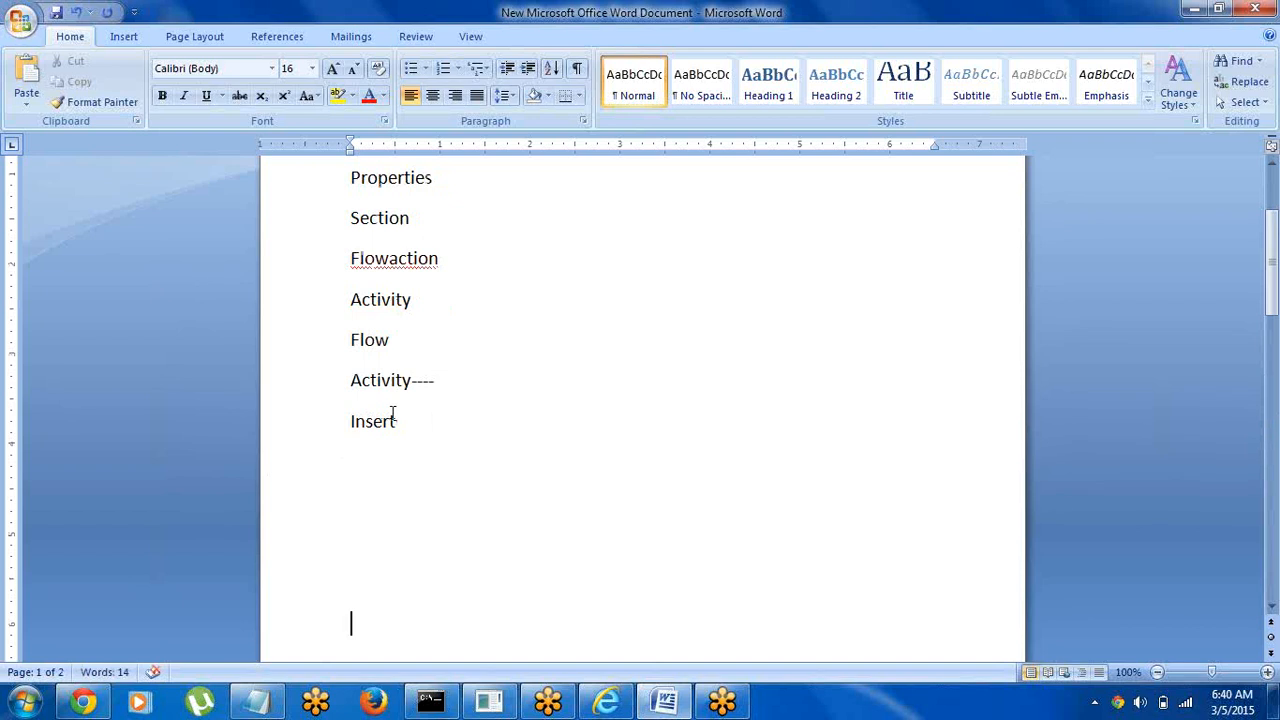
# Add the heading line "Page Name Classname" below Insert, with "pyWorkPage" on the line under it
pyautogui.click(351, 478)
pyautogui.write('Page Name  Class')
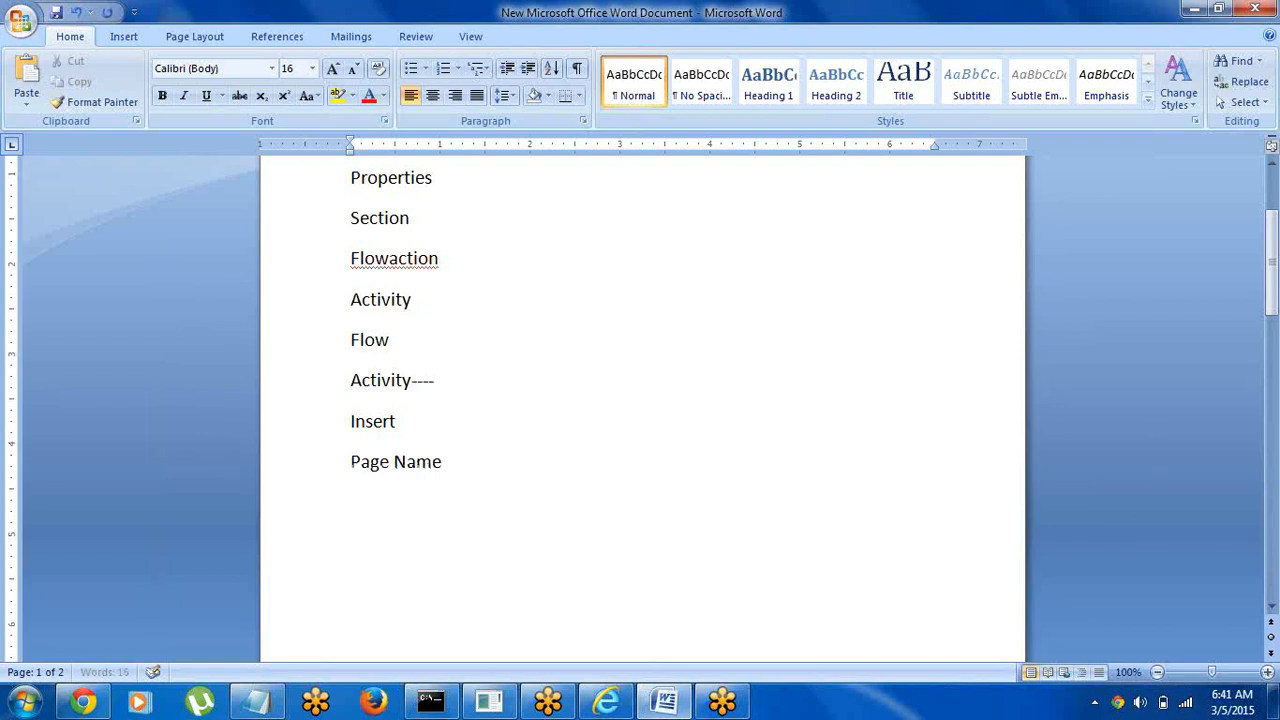
pyautogui.write('name')
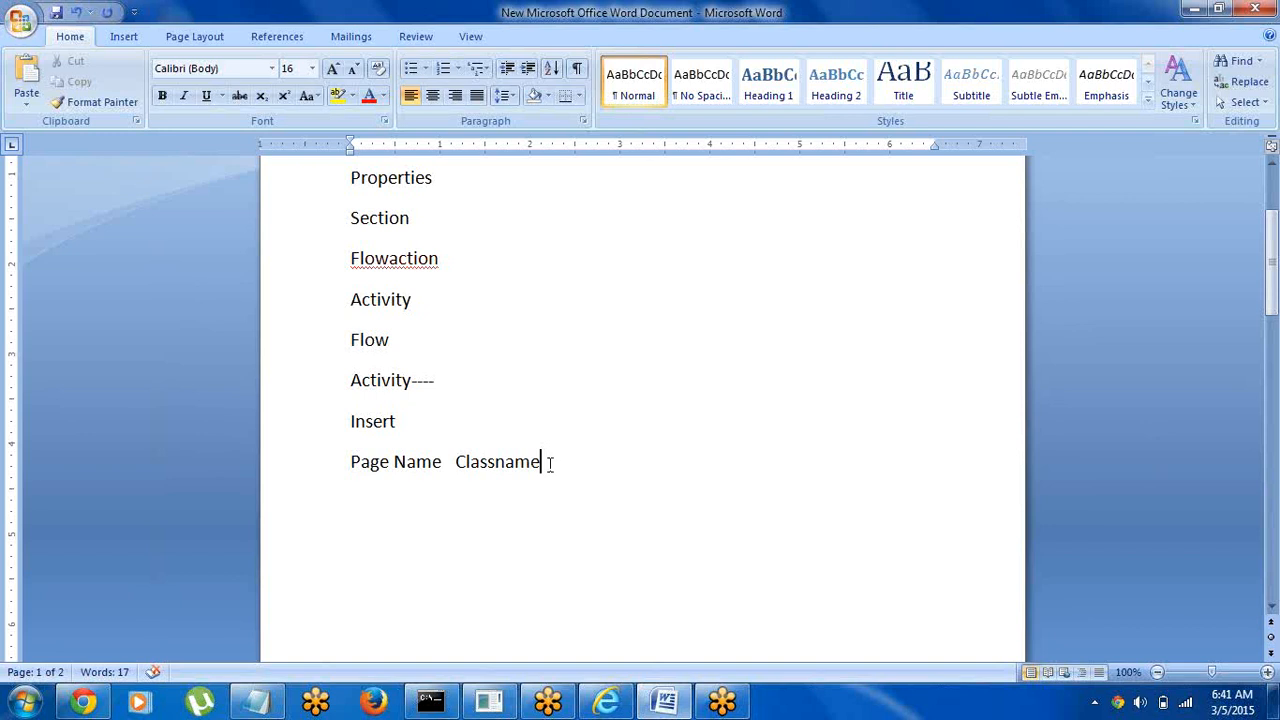
pyautogui.press('Return')
pyautogui.write('pyWorkPage')
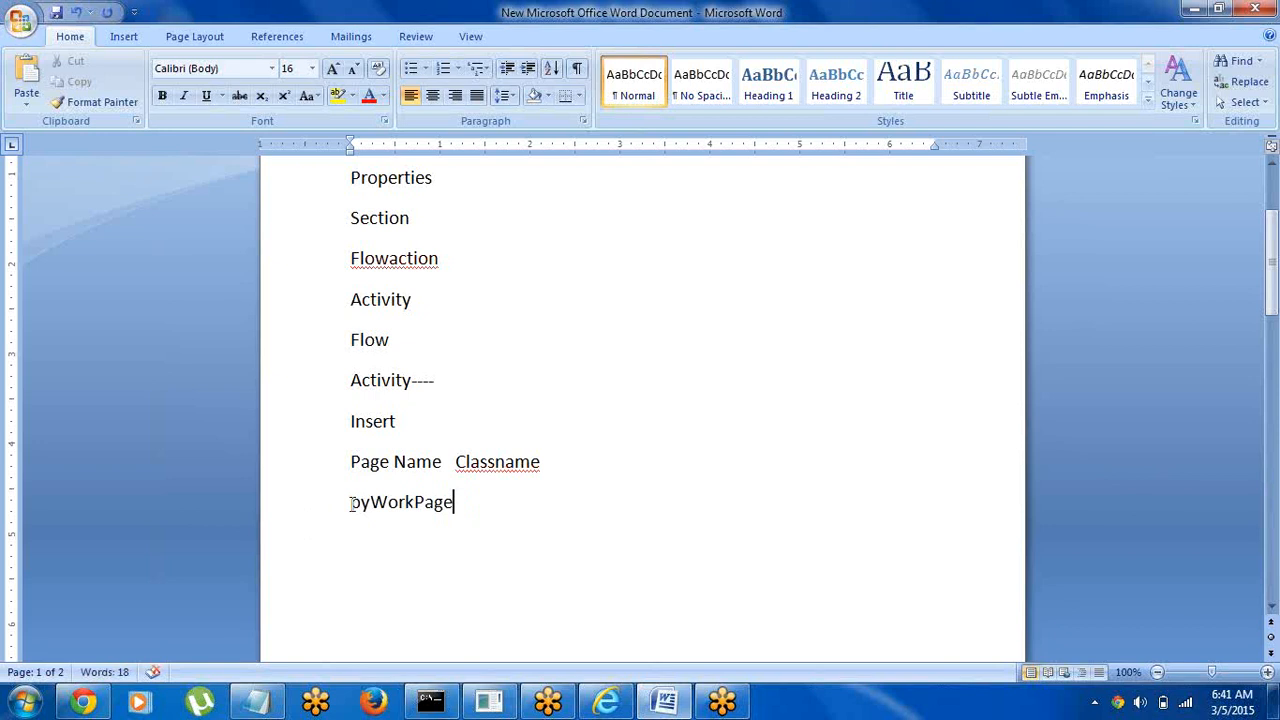
# Add a "---" separator after pyWorkPage in the notes
pyautogui.tripleClick(380, 504)
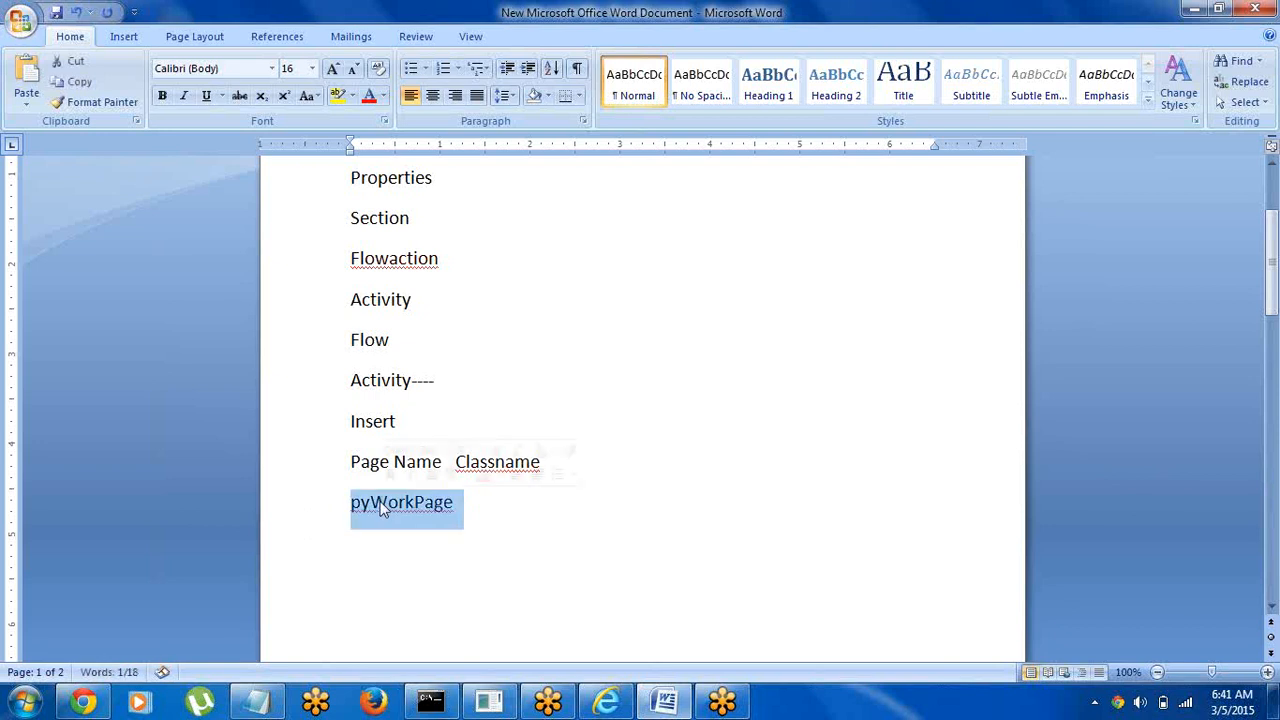
pyautogui.click(424, 545)
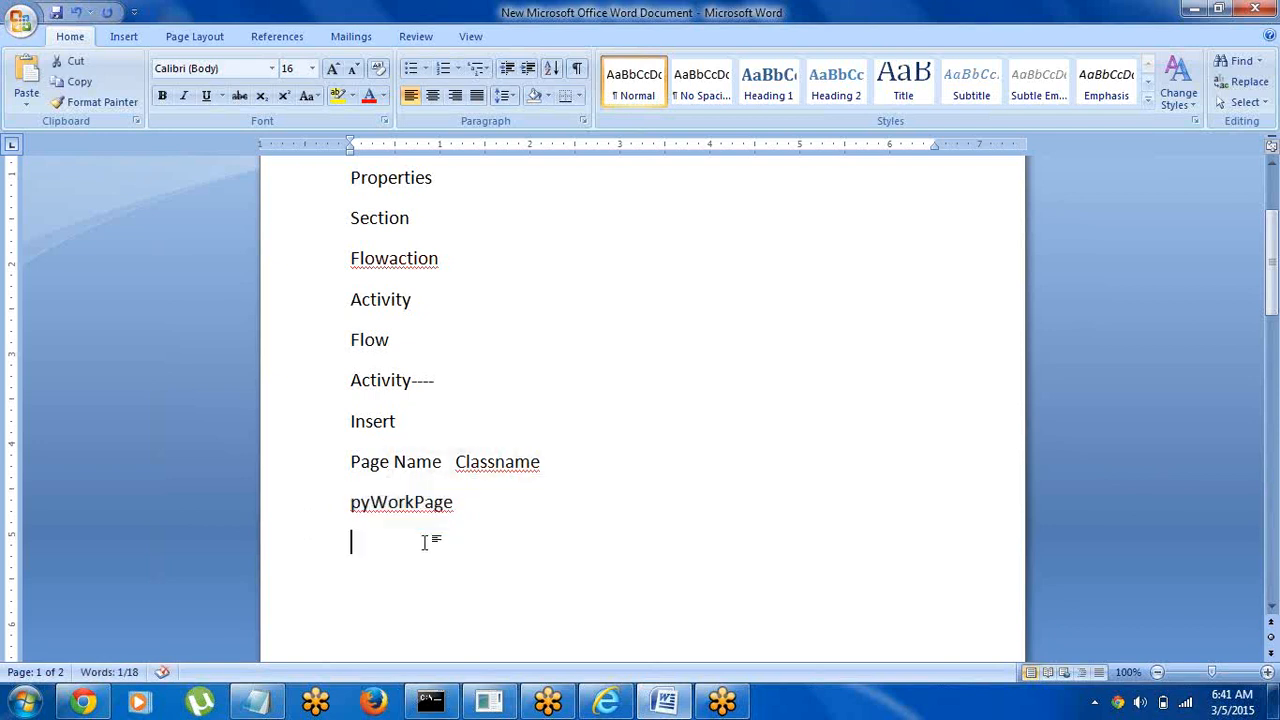
pyautogui.click(463, 499)
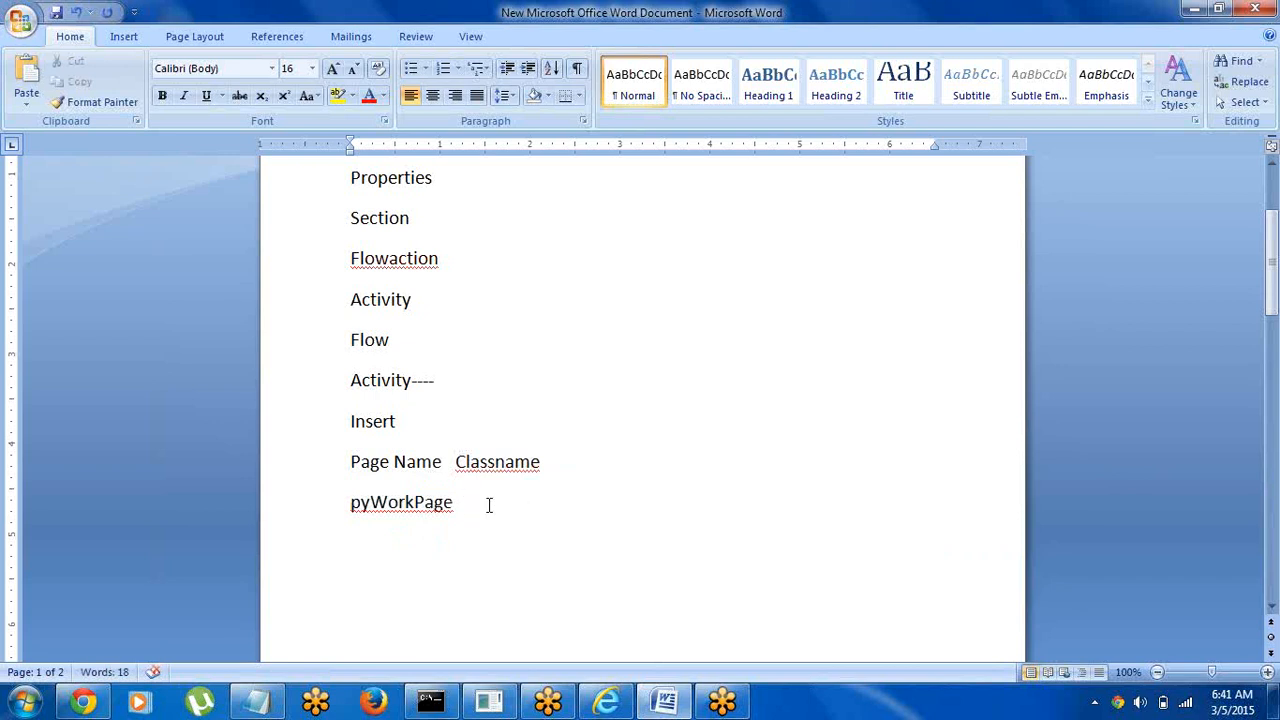
pyautogui.write('---')
pyautogui.hotkey('shift', 'Right')
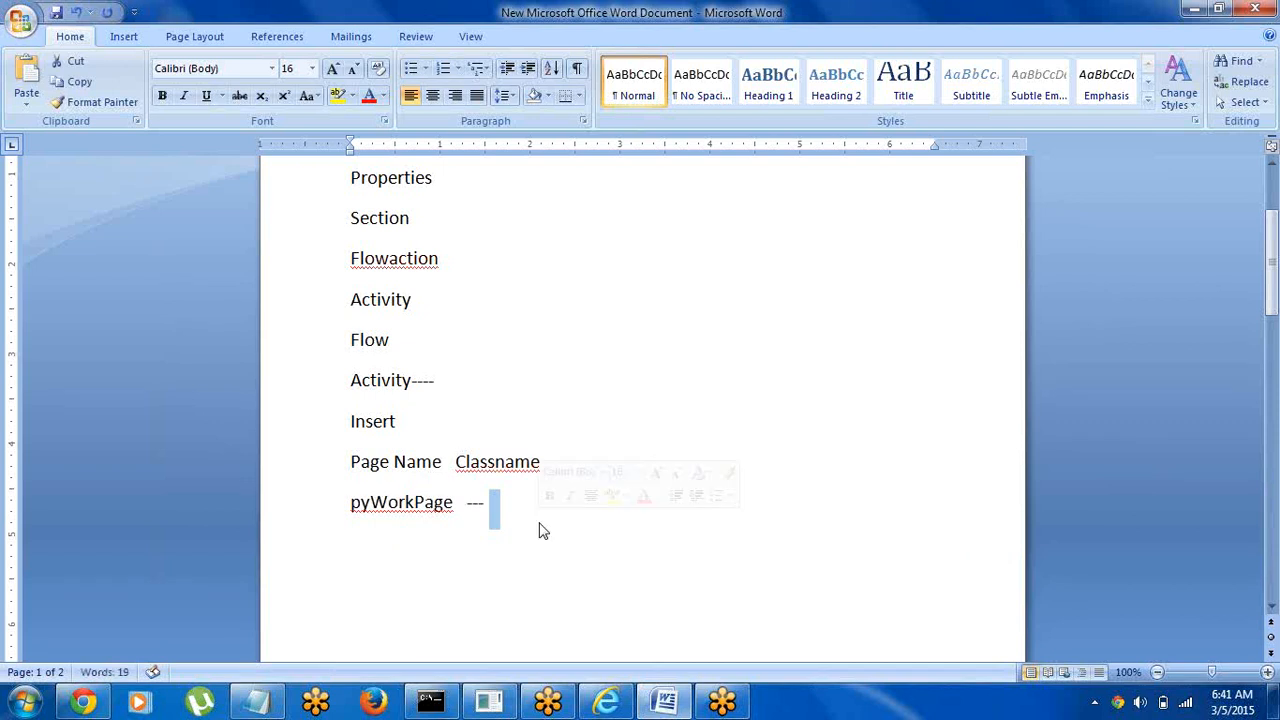
# Check the Insertfa1 flow action's class in Pega, return to Word and add "Class stru" to the pyWorkPage line
pyautogui.click(606, 702)
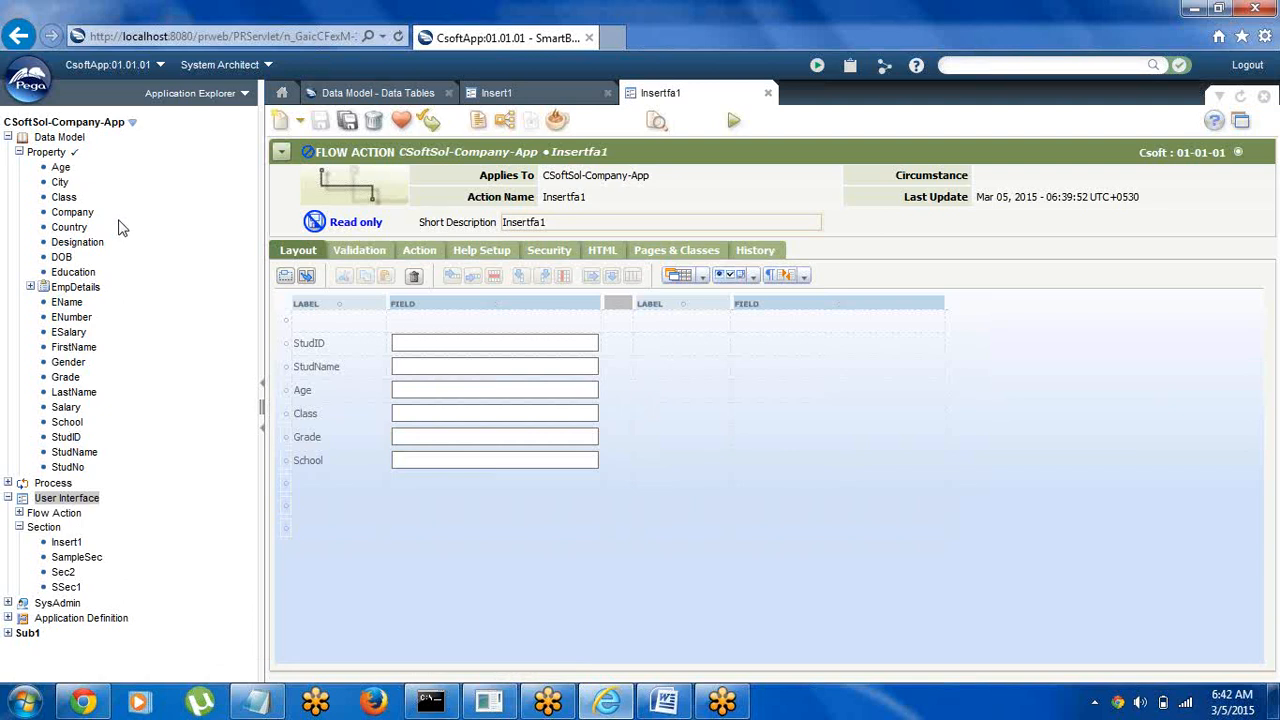
pyautogui.click(360, 394)
pyautogui.click(664, 703)
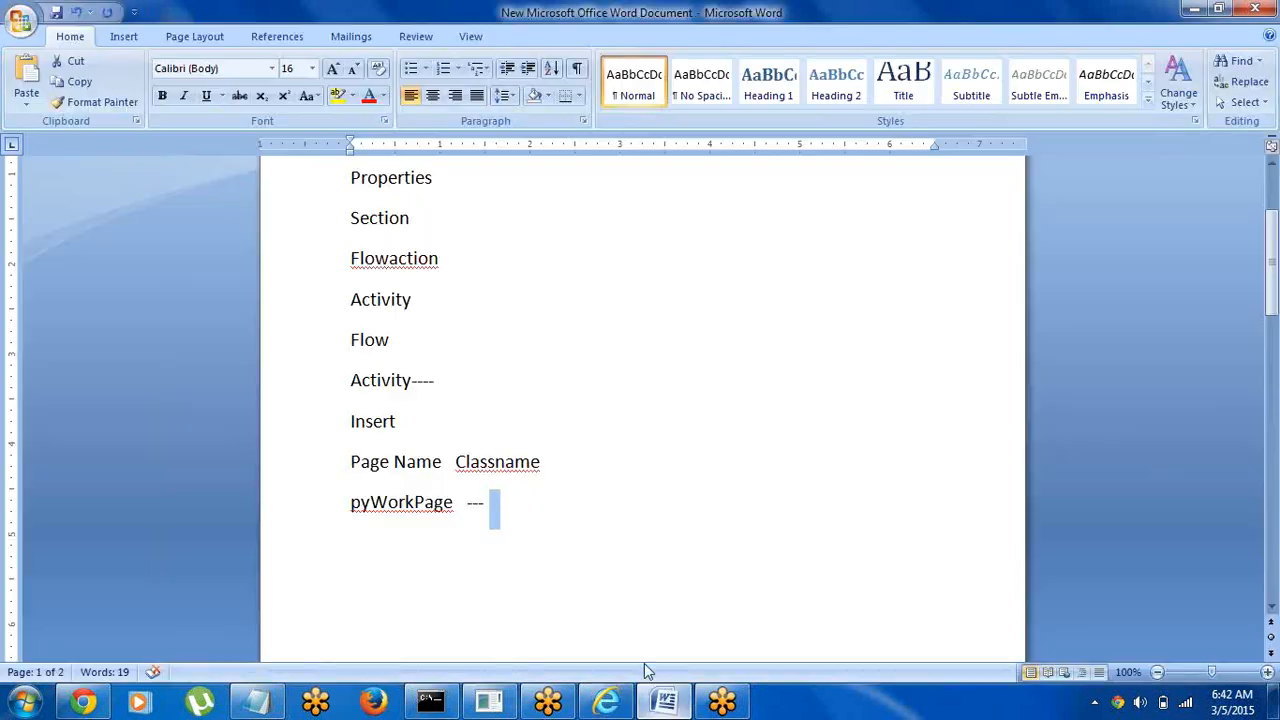
pyautogui.write('Class ')
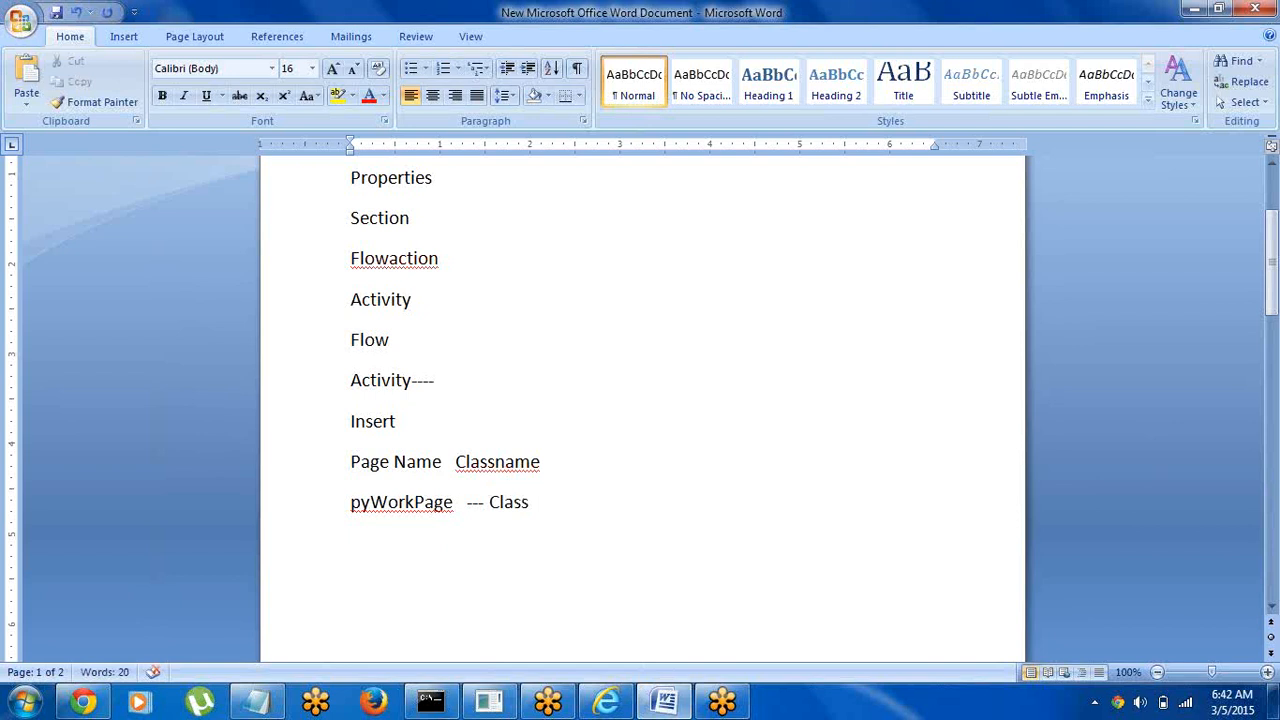
pyautogui.write('strr')
pyautogui.press('BackSpace')
pyautogui.write('u')
pyautogui.press('Return')
pyautogui.press('Return')
# Add the page name "Insertdata" followed by "-----" on the line below pyWorkPage
pyautogui.write('InsertP')
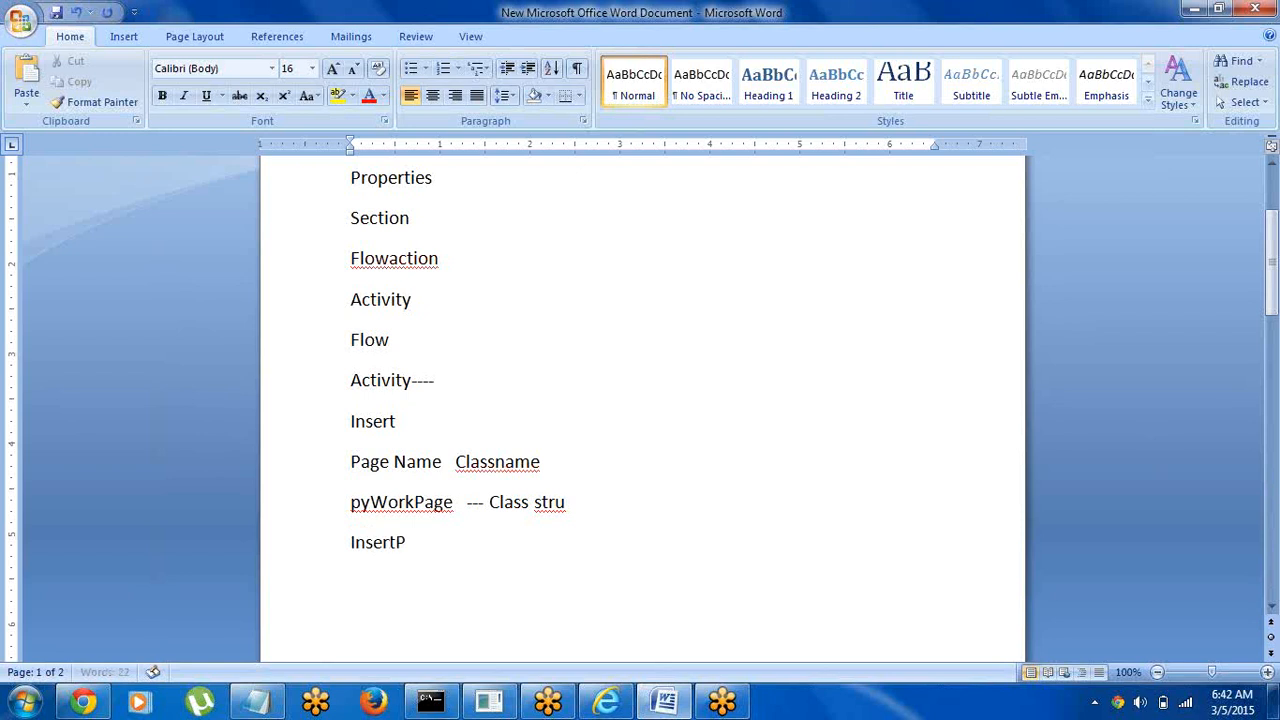
pyautogui.write('a')
pyautogui.press('BackSpace')
pyautogui.press('BackSpace')
pyautogui.write('data')
pyautogui.write('-----')
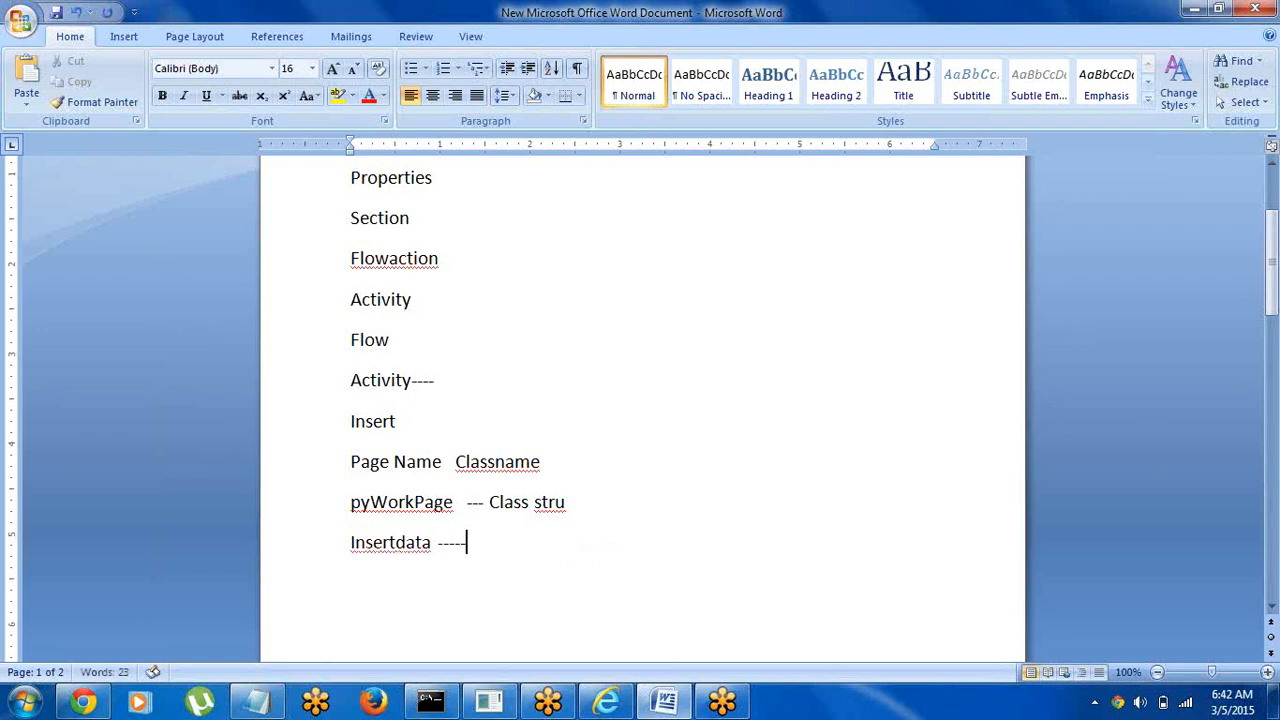
# Check the class names in Pega's data tables list and complete the Insertdata line in Word with "data table class name"
pyautogui.click(606, 702)
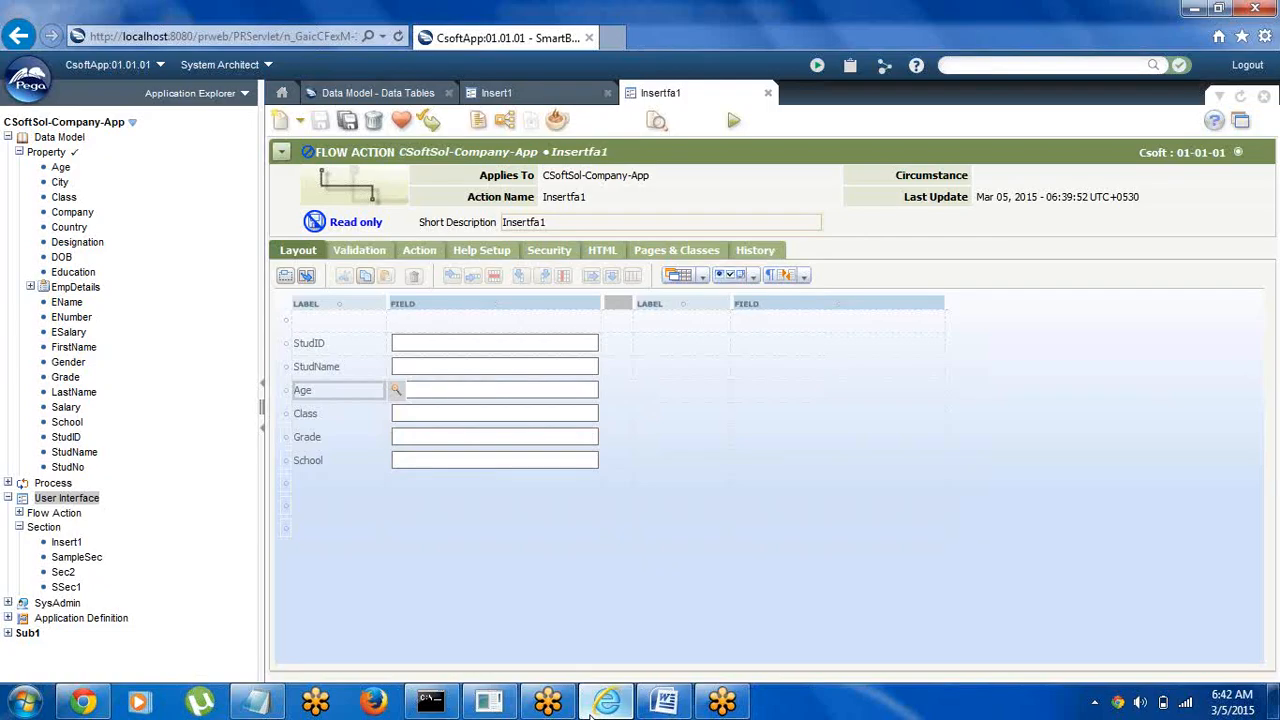
pyautogui.click(387, 93)
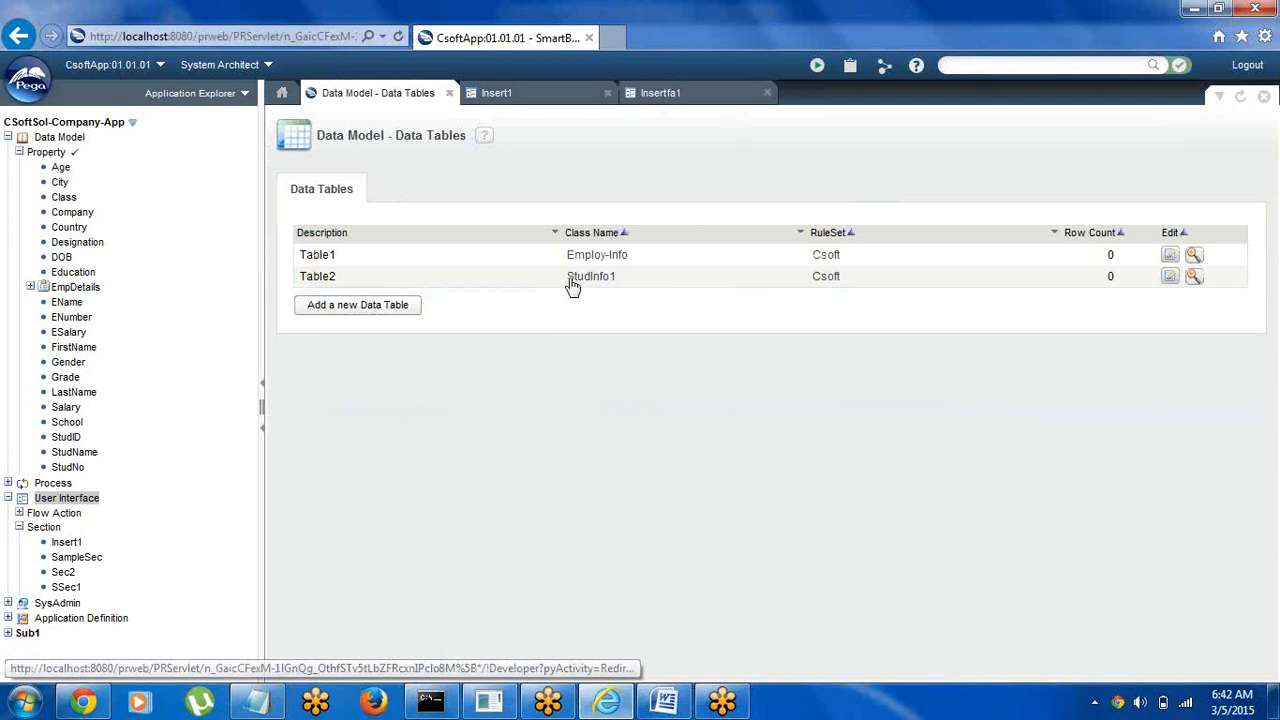
pyautogui.click(607, 703)
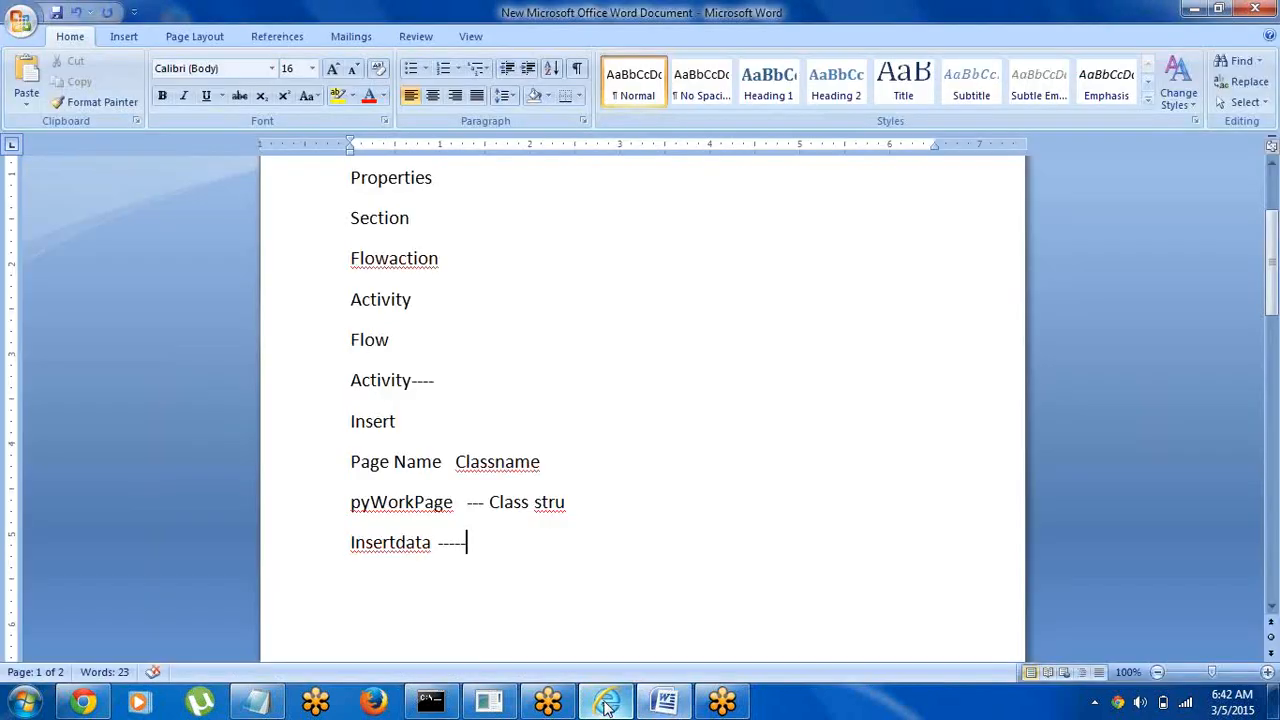
pyautogui.click(484, 545)
pyautogui.write('data')
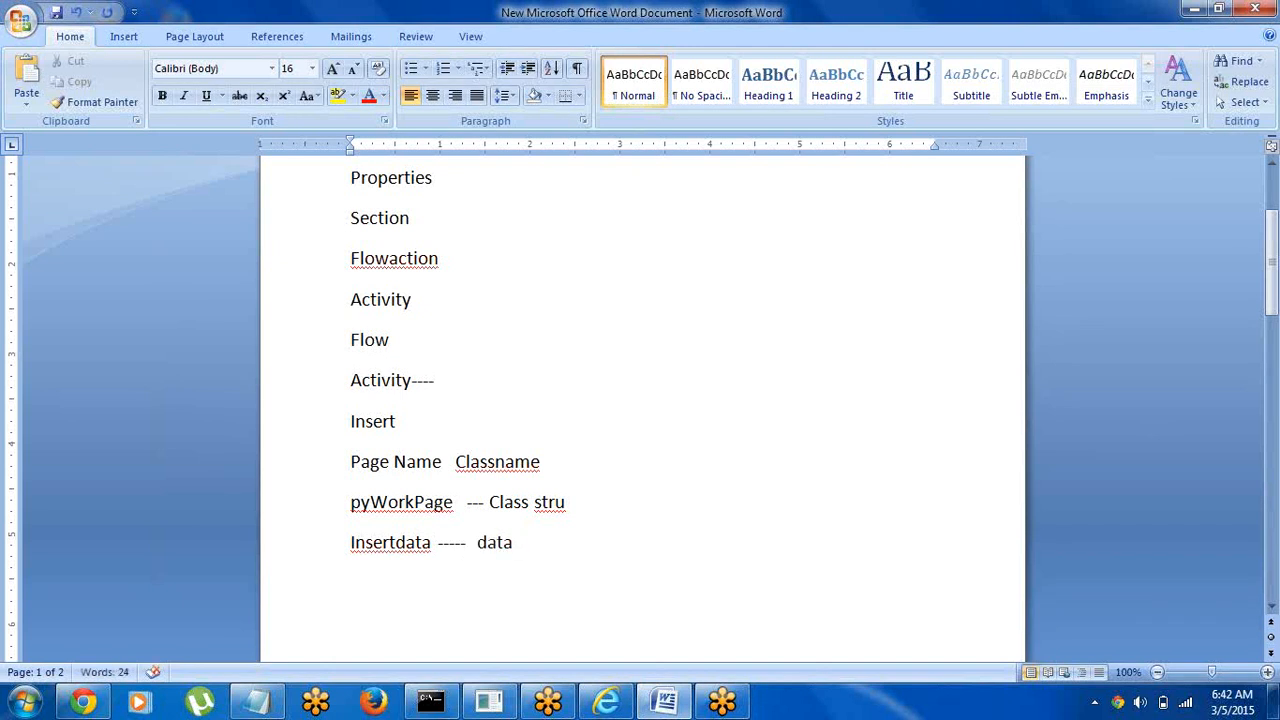
pyautogui.write(' table class name')
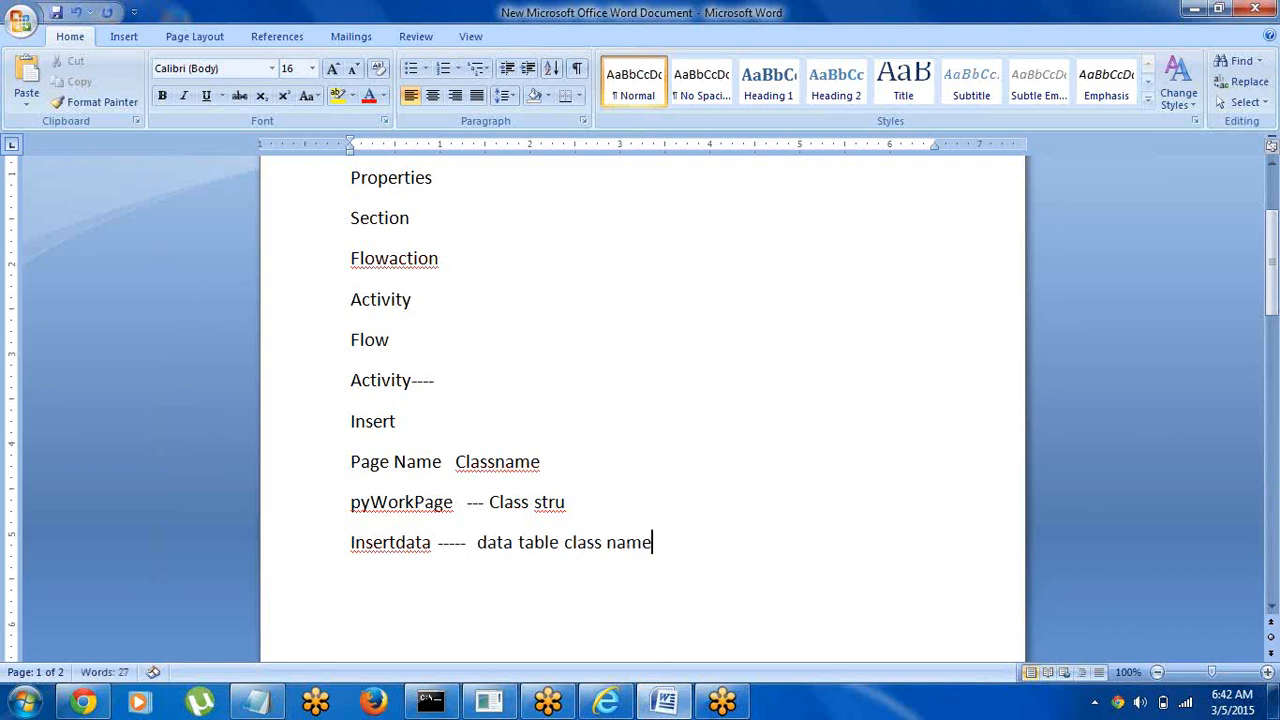
# Highlight "Class stru" in the notes and compare it with the application's class tree in Pega
pyautogui.click(383, 542)
pyautogui.moveTo(351, 502); pyautogui.dragTo(573, 512)
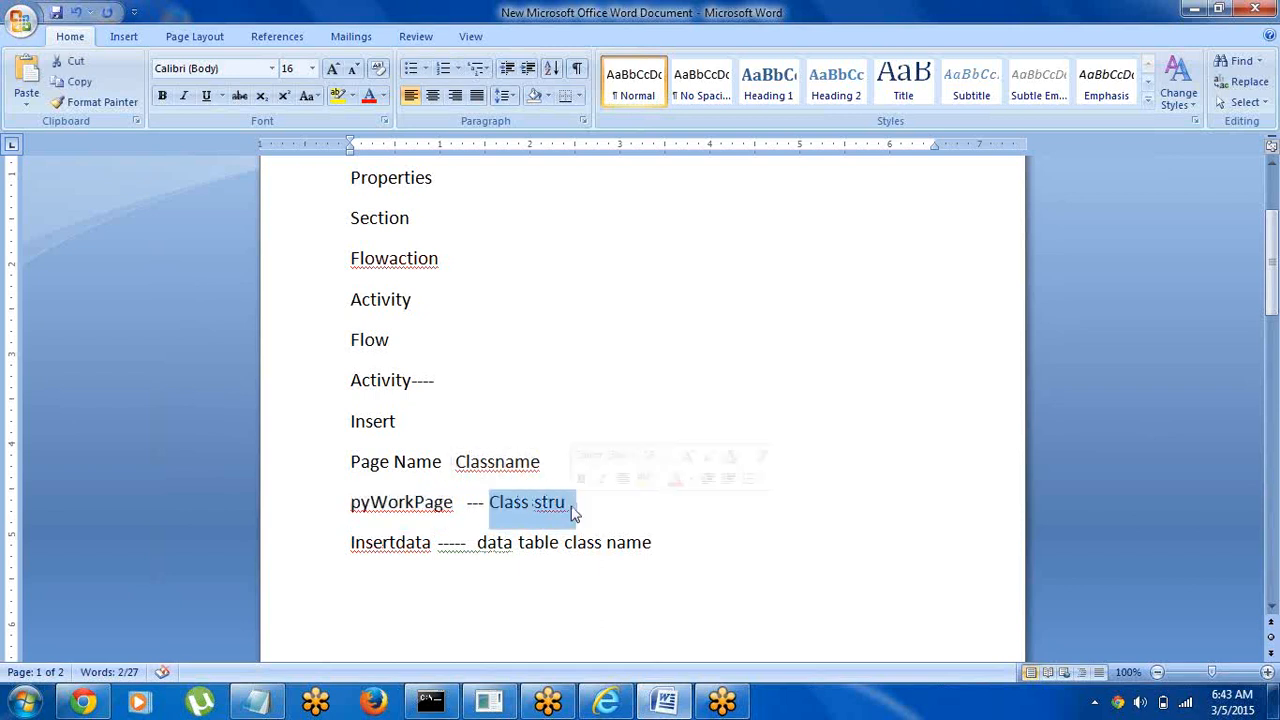
pyautogui.click(606, 702)
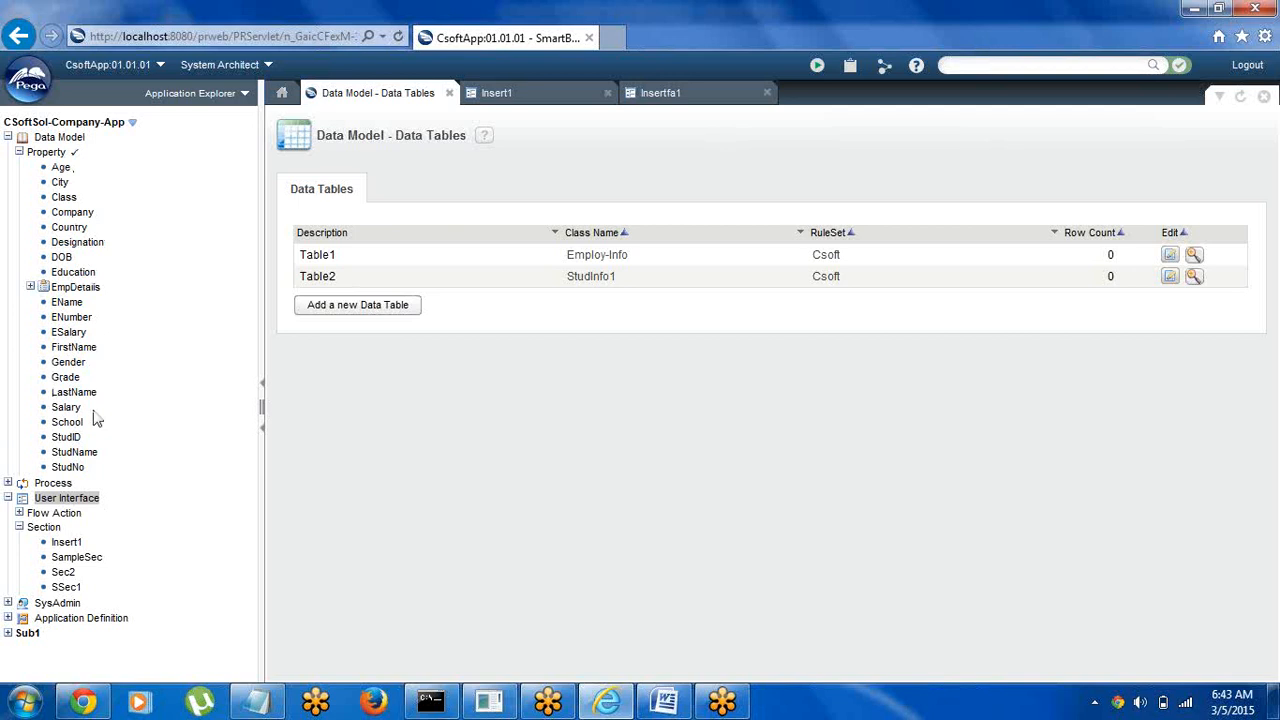
pyautogui.click(672, 714)
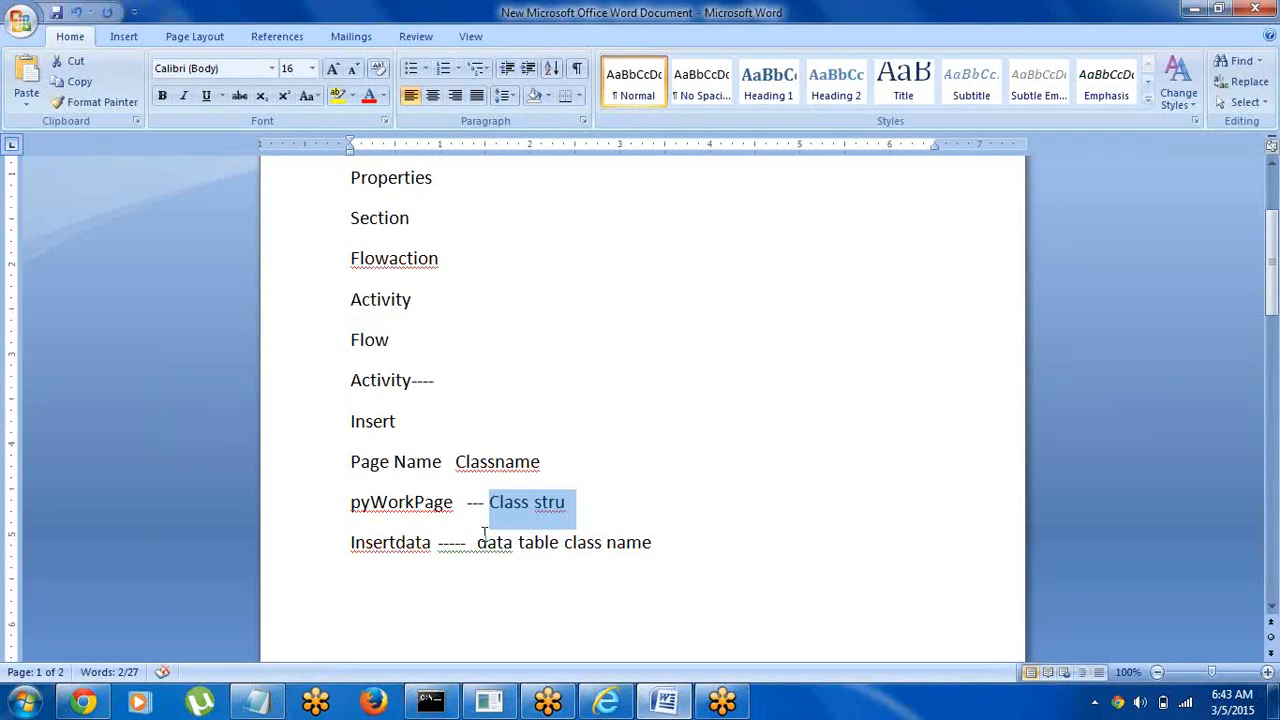
# Highlight the Insertdata page name, followed by all the page name and class name lines in the notes
pyautogui.click(349, 542)
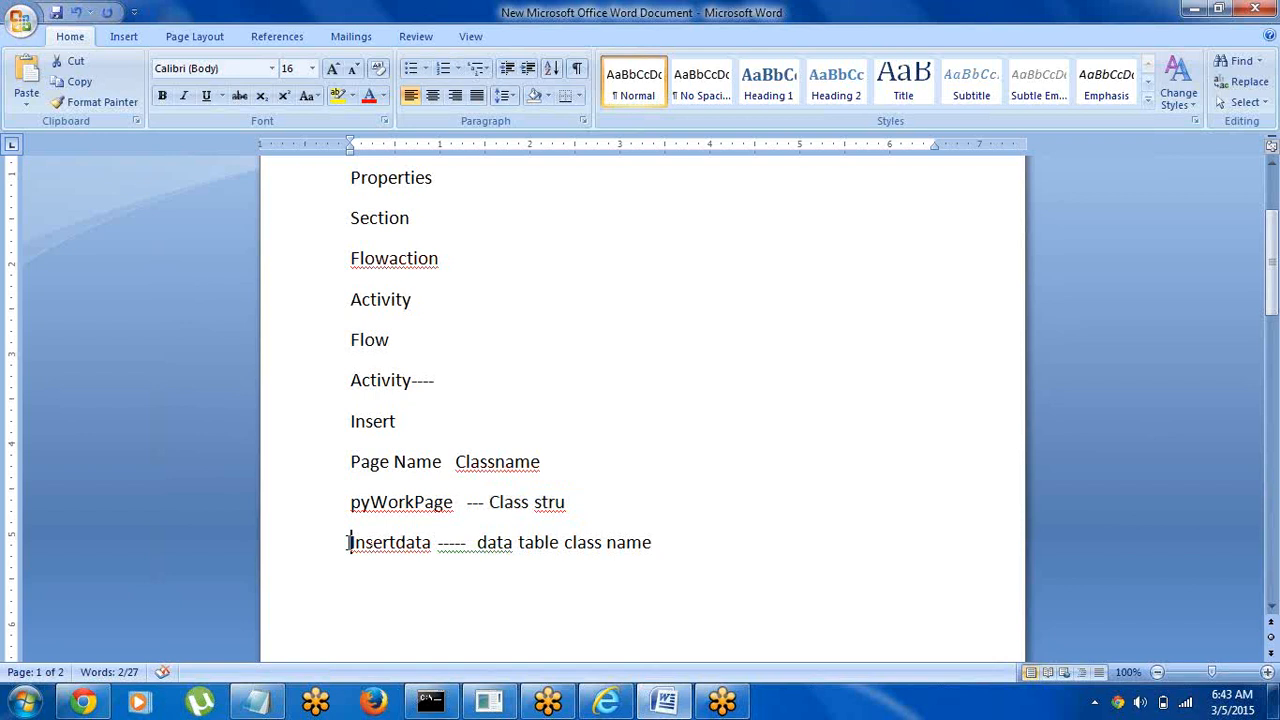
pyautogui.moveTo(349, 542); pyautogui.dragTo(432, 556)
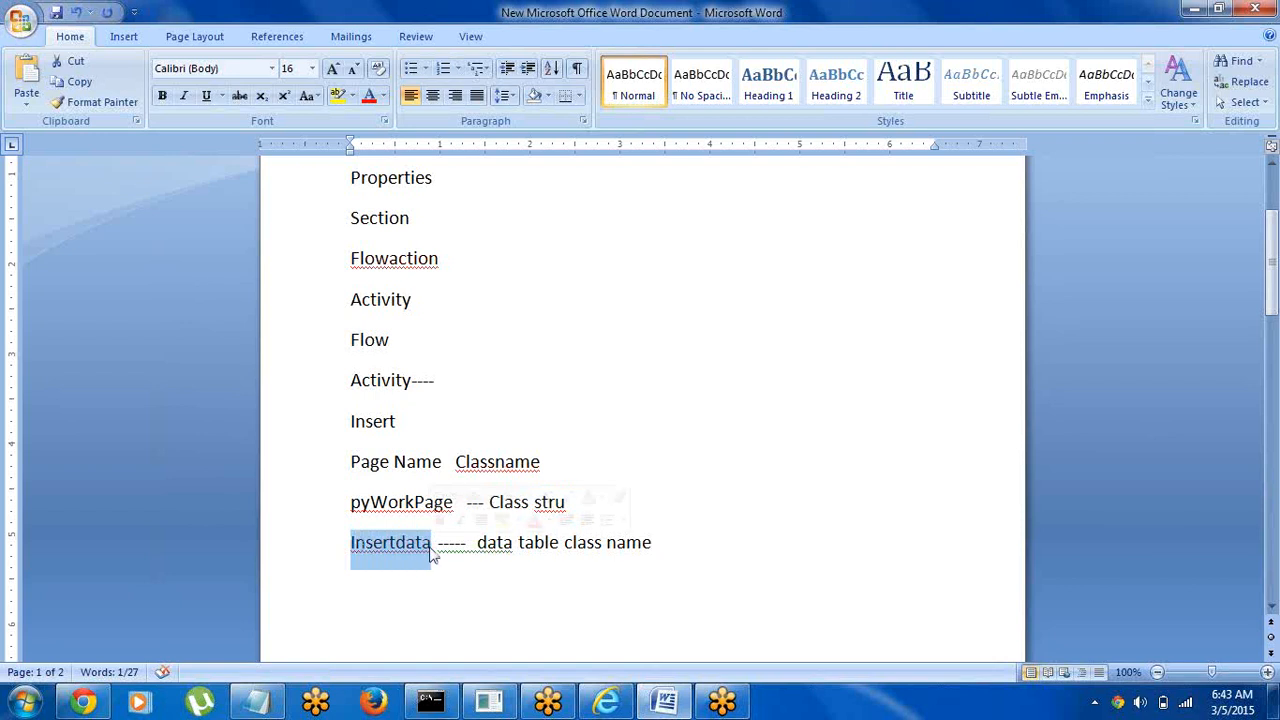
pyautogui.click(660, 542)
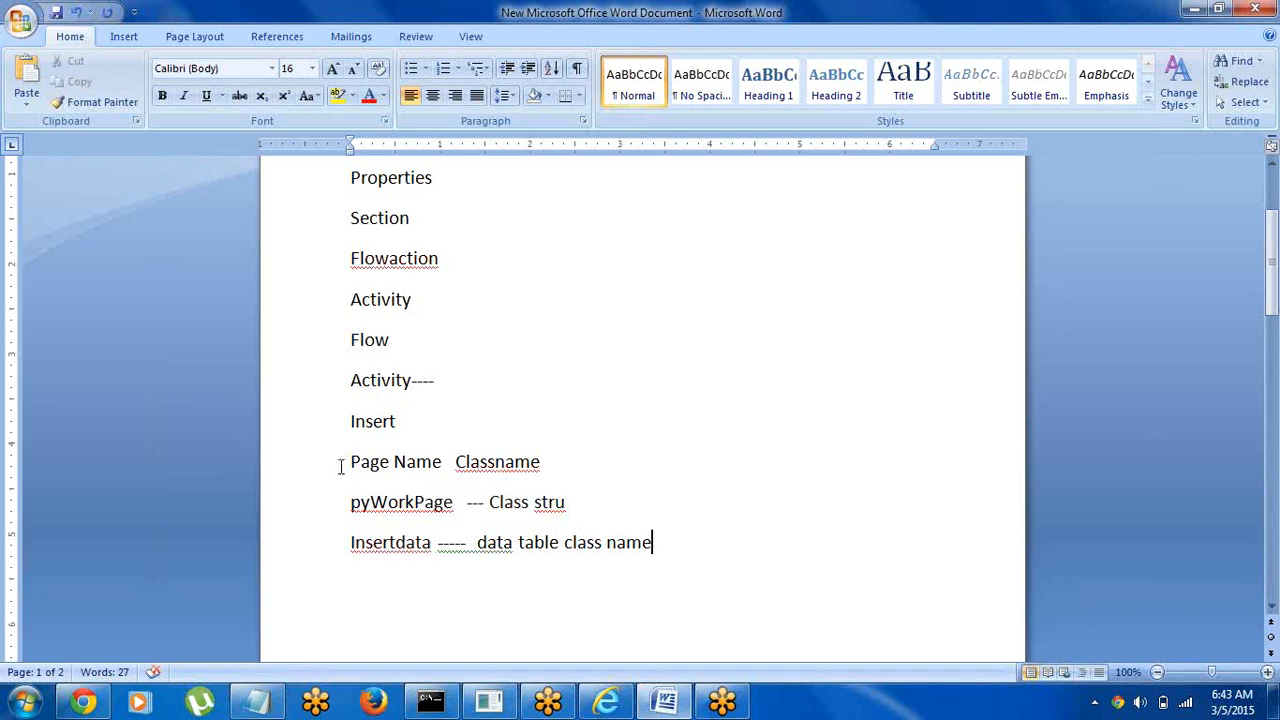
pyautogui.moveTo(352, 460); pyautogui.dragTo(663, 540)
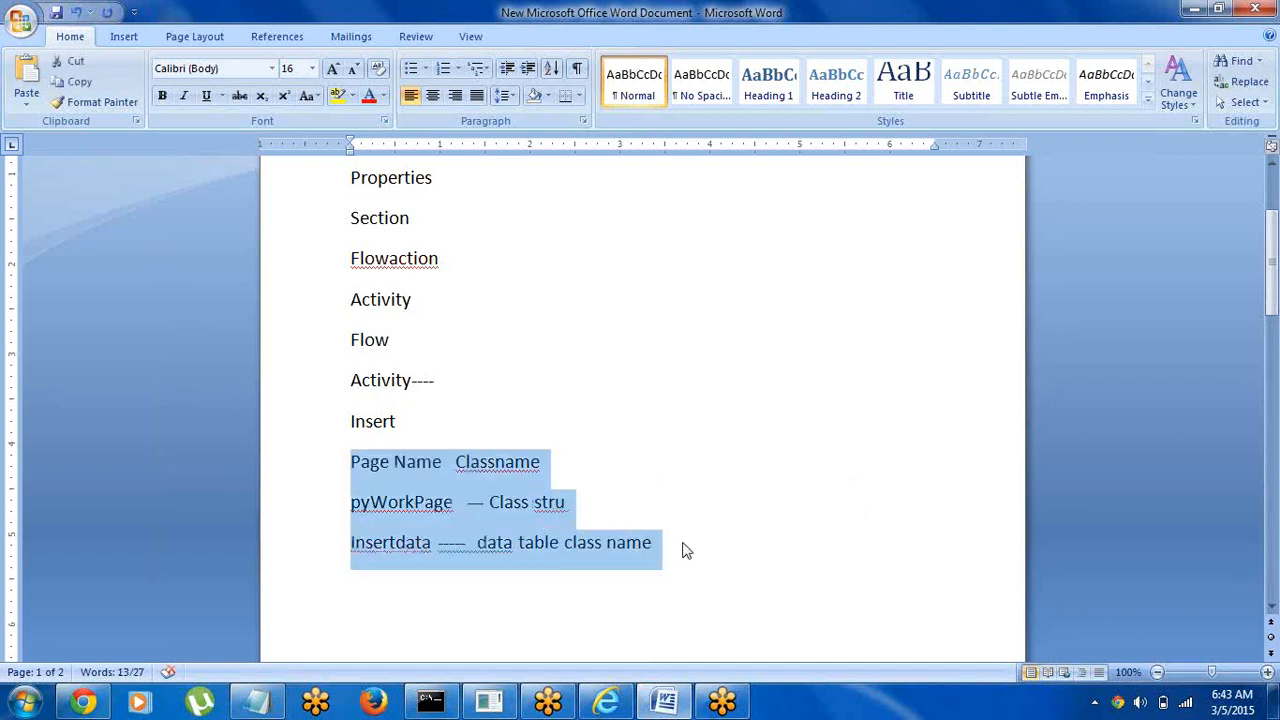
# Add the heading "Methods---" on a new line below the Insertdata line, with blank lines after it
pyautogui.click(681, 542)
pyautogui.press('Return')
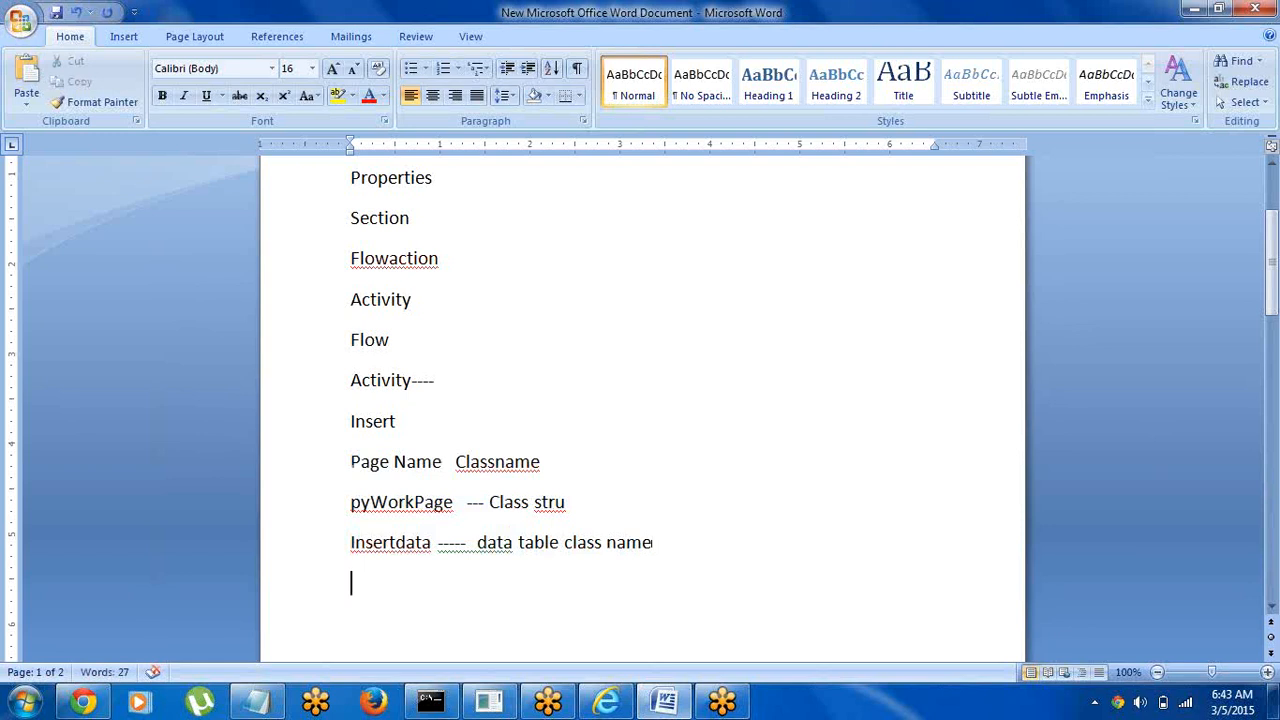
pyautogui.write('Methods')
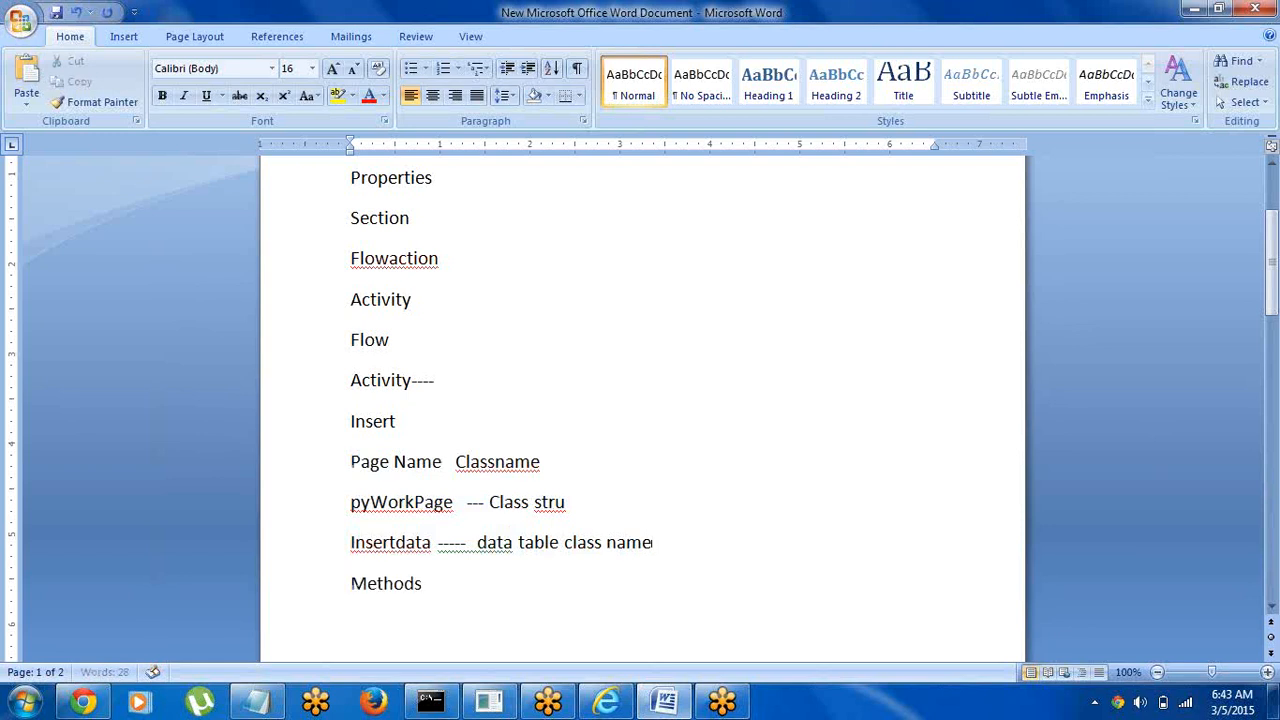
pyautogui.write('---')
pyautogui.press('Return')
pyautogui.press('Return')
pyautogui.press('Return')
pyautogui.press('Return')
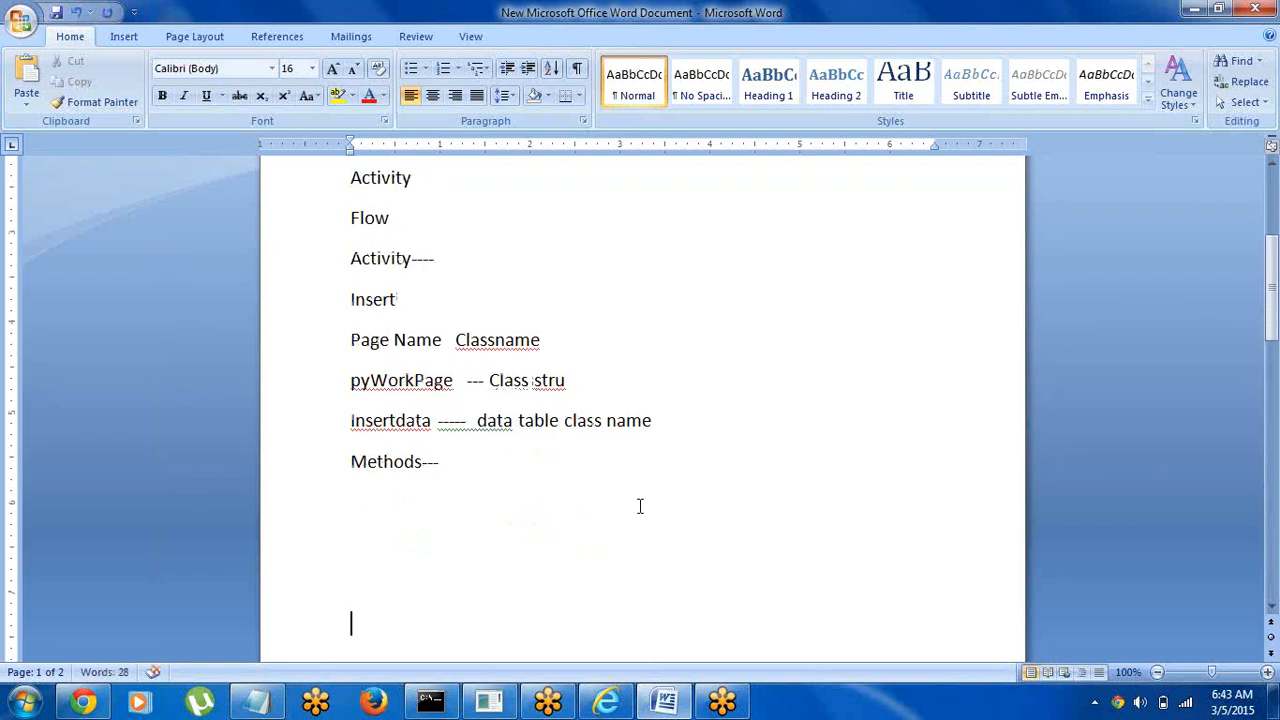
# List the methods "Property-set" and "Obj-save" on separate lines below the Methods heading, and add "---" after Property-set
pyautogui.click(366, 500)
pyautogui.write('Property -set')
pyautogui.press('Return')
pyautogui.write('Obj-save')
pyautogui.click(350, 501)
pyautogui.moveTo(350, 501); pyautogui.dragTo(430, 548)
pyautogui.click(449, 573)
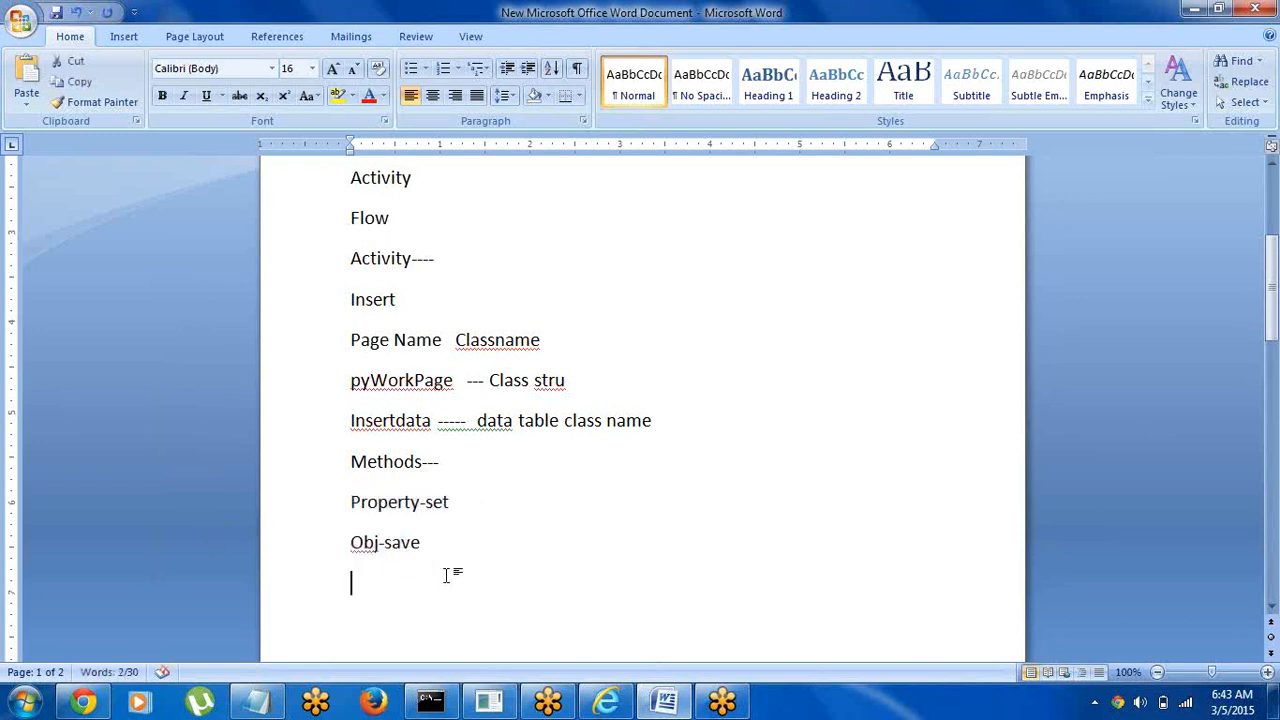
pyautogui.click(455, 502)
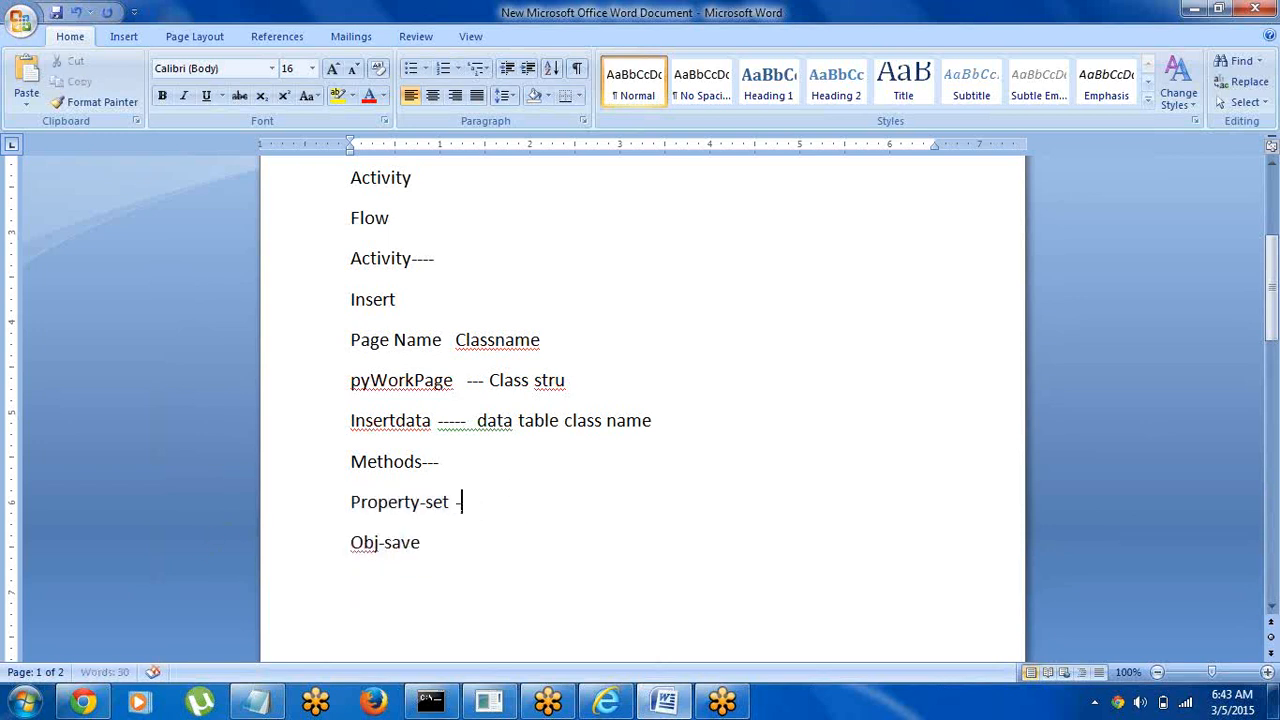
pyautogui.write('---')
# Highlight the Obj-save and Property-set lines in the notes to review the two methods
pyautogui.click(303, 567)
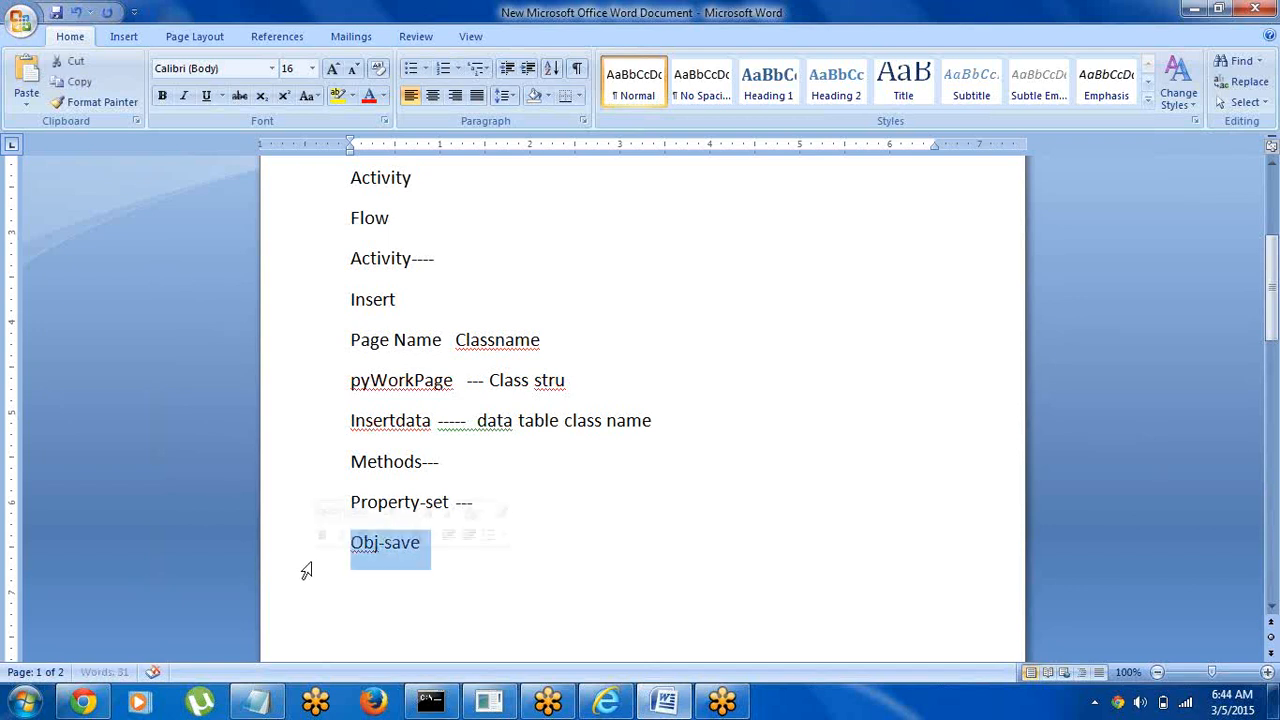
pyautogui.click(434, 566)
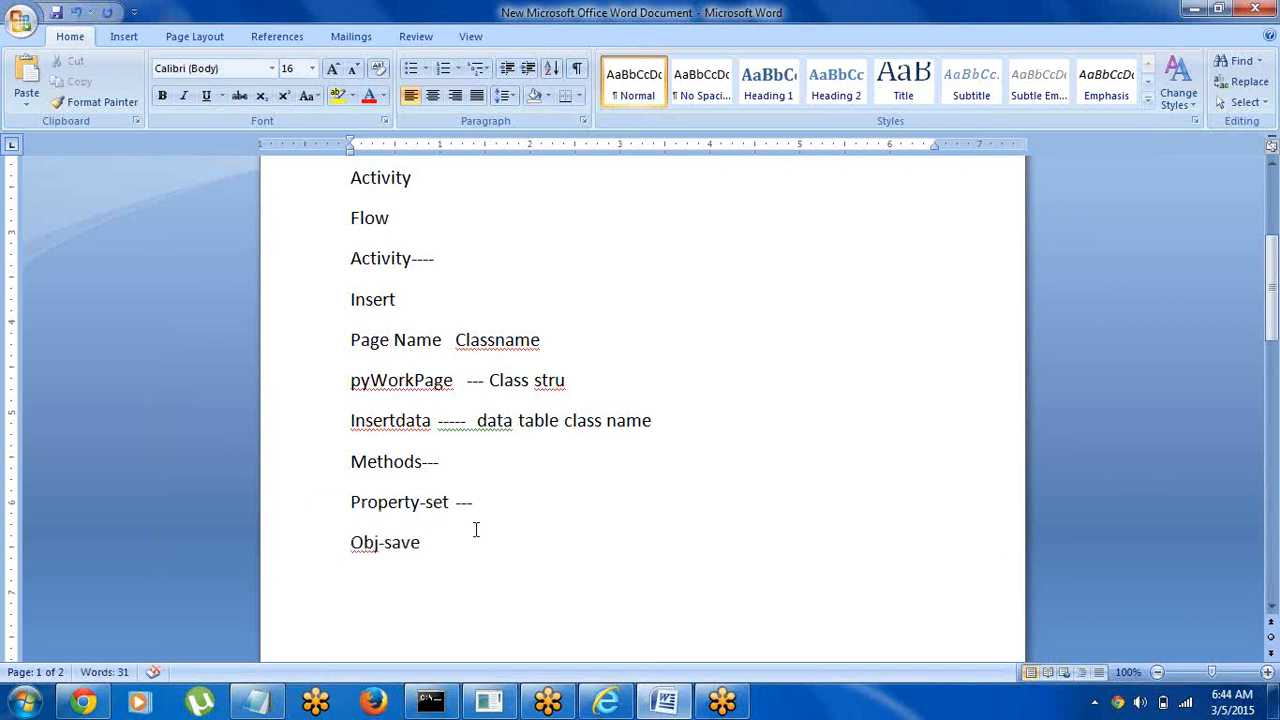
pyautogui.click(320, 510)
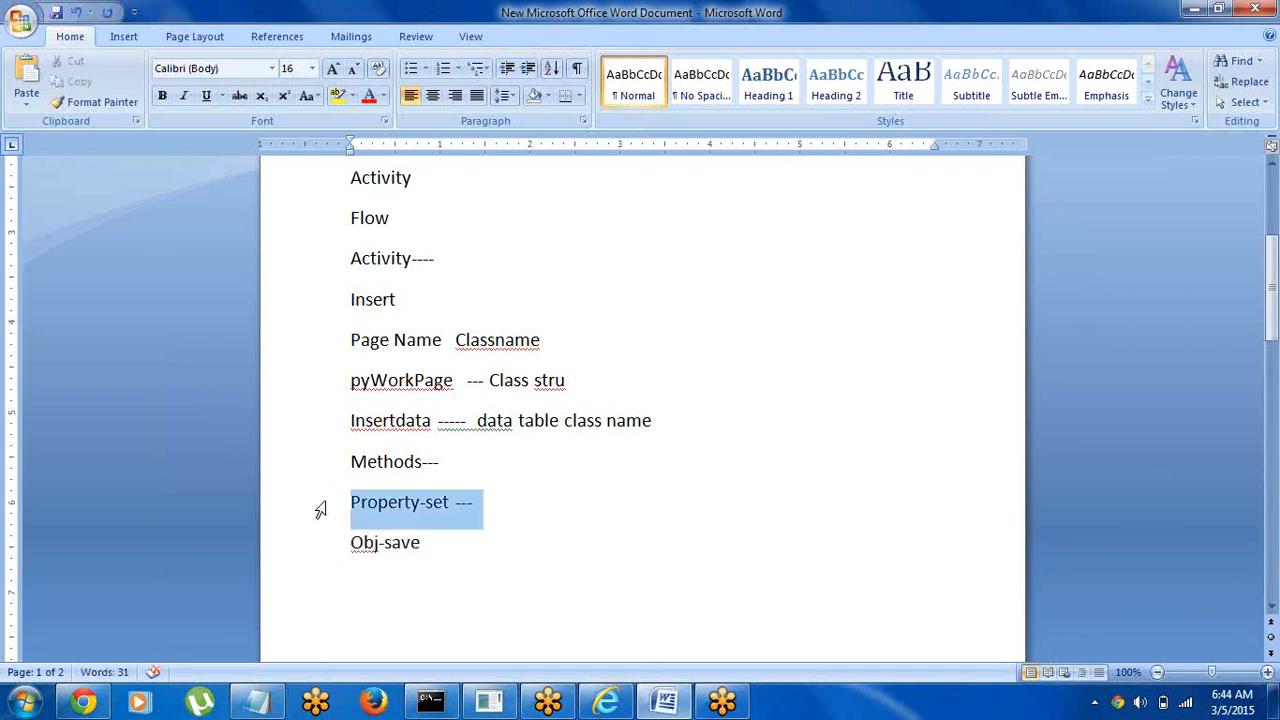
pyautogui.click(424, 544)
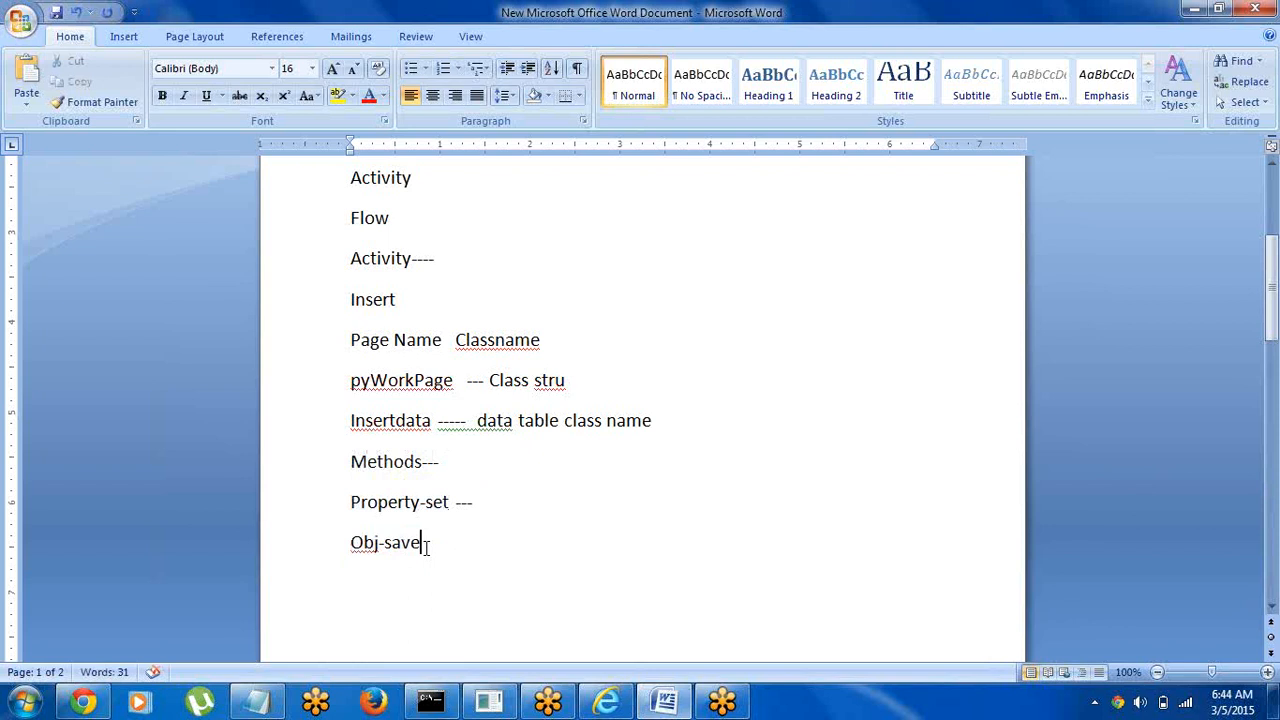
pyautogui.click(288, 562)
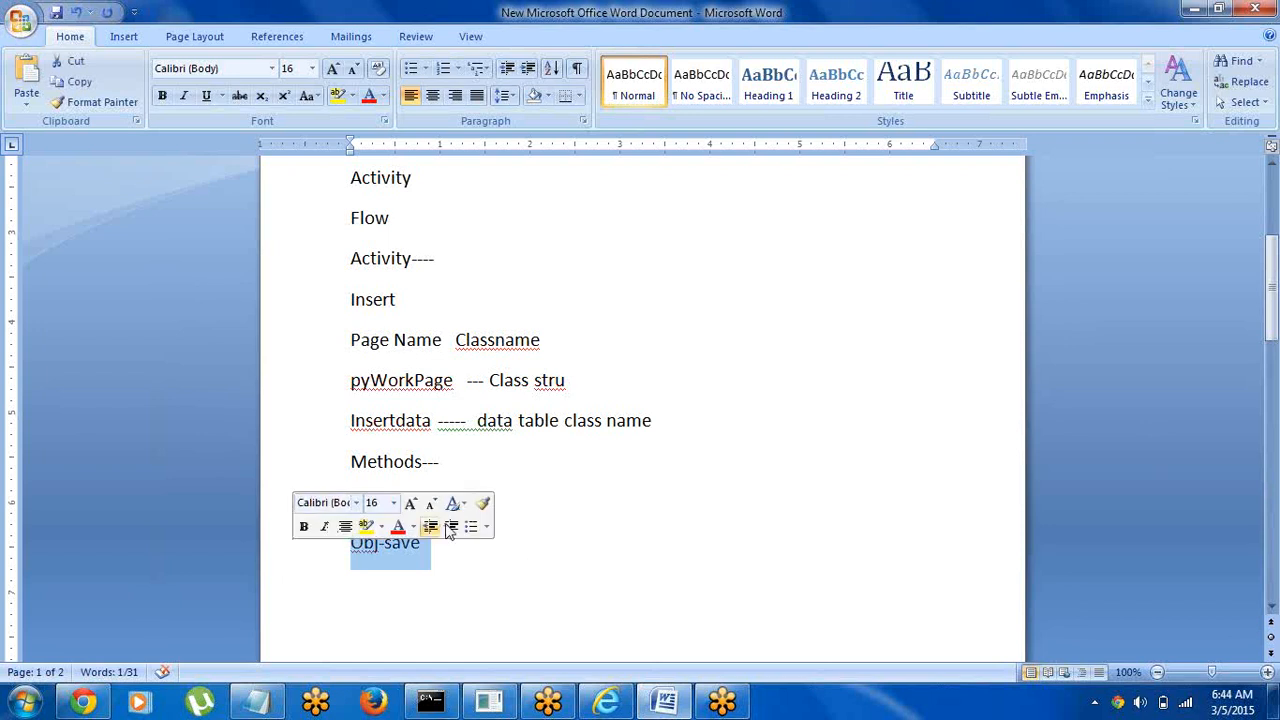
# Switch to Pega in Internet Explorer and create a new activity named InsertAct that applies to CSoftSol-Company-App
pyautogui.click(606, 702)
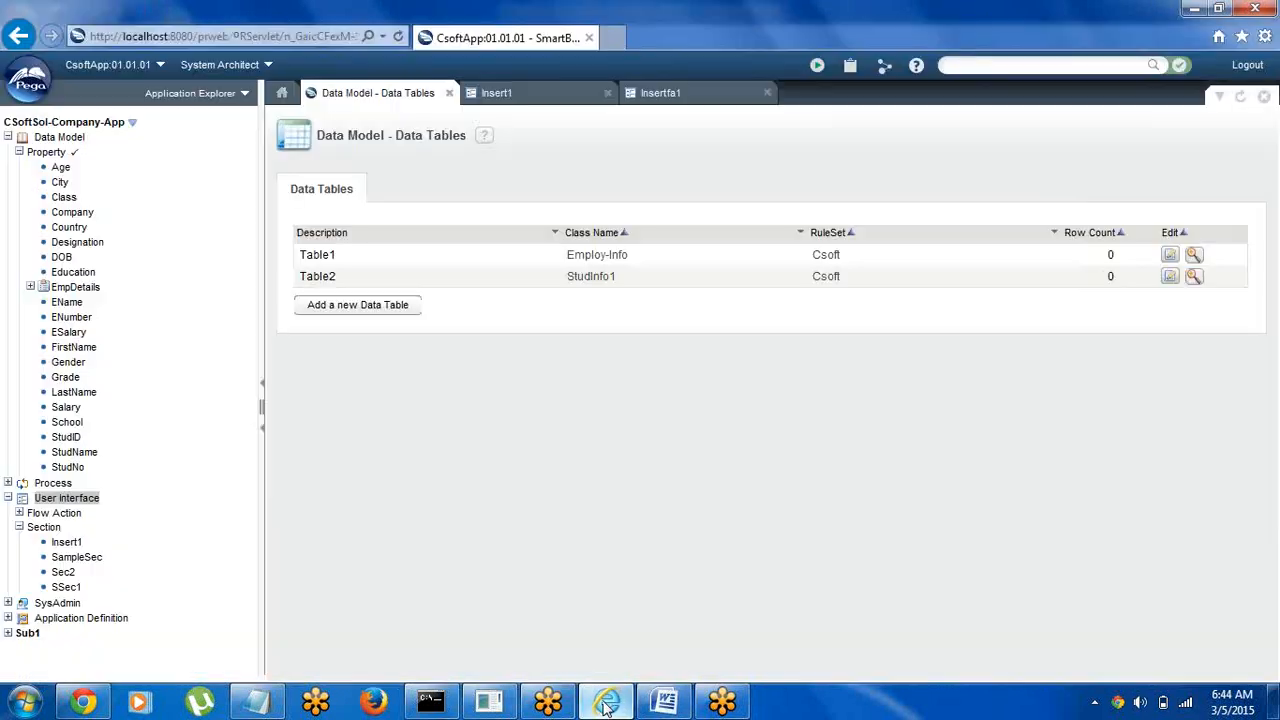
pyautogui.rightClick(110, 125)
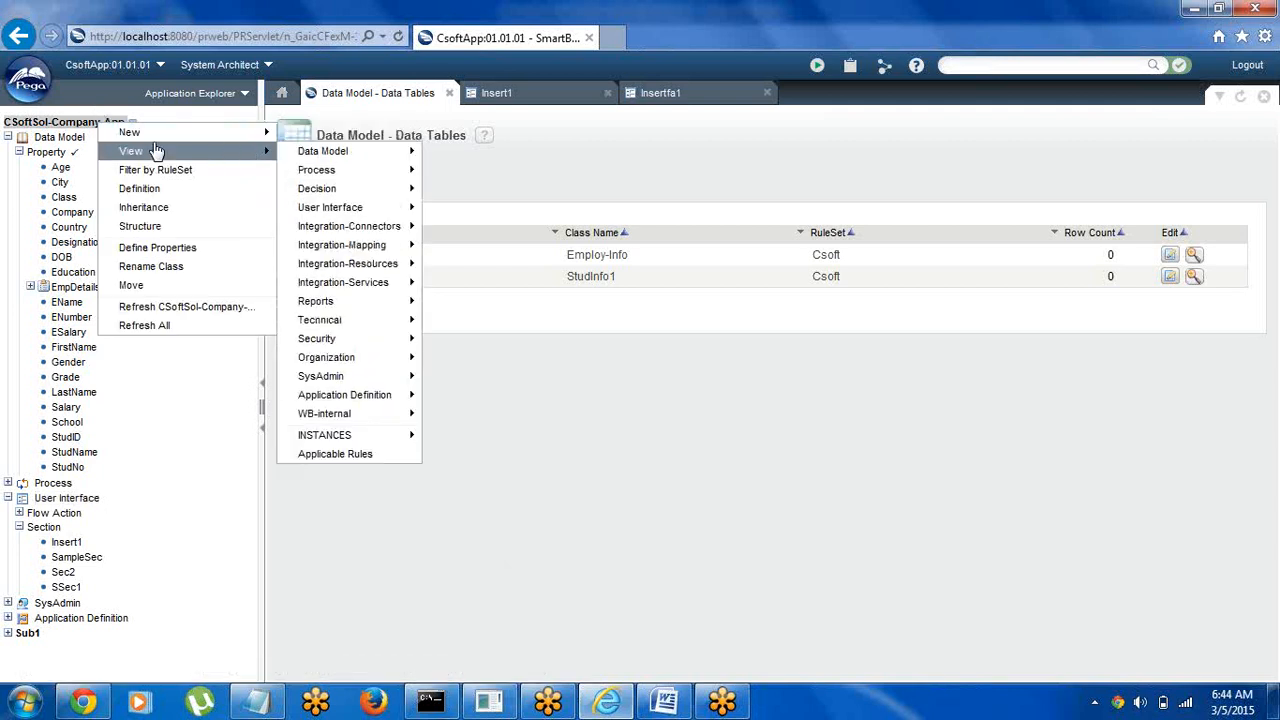
pyautogui.moveTo(115, 133)
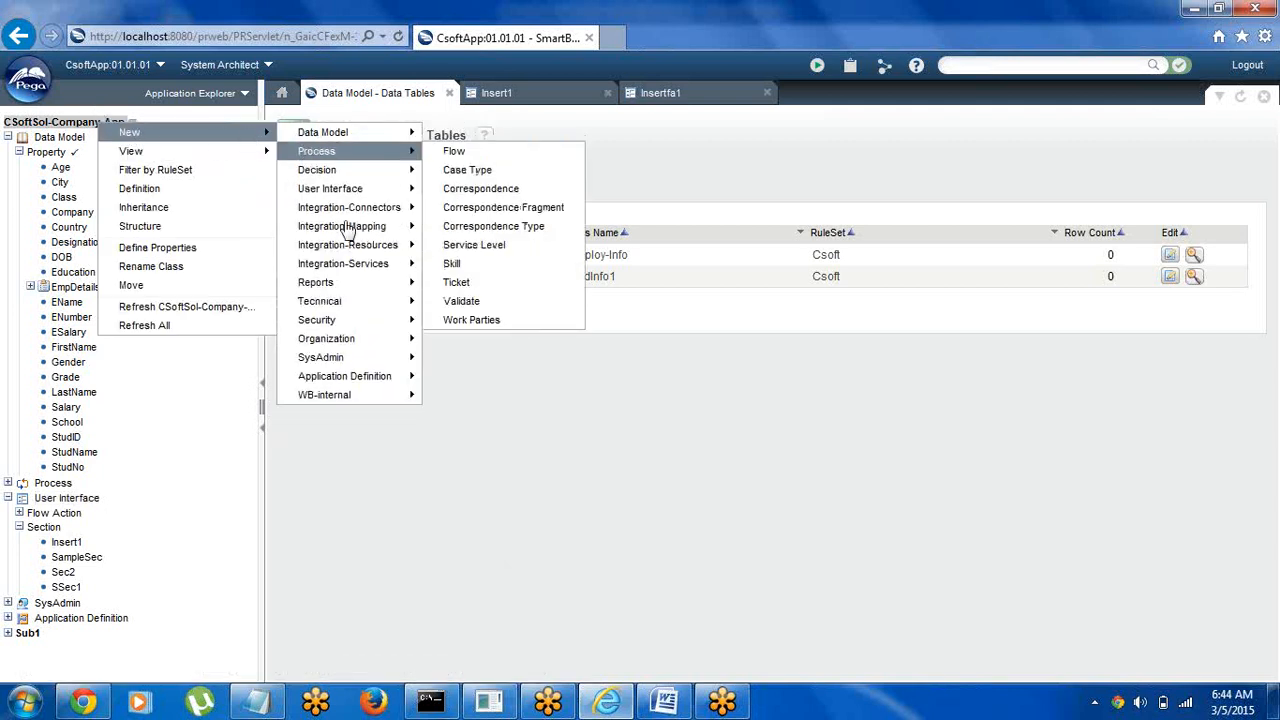
pyautogui.moveTo(335, 303)
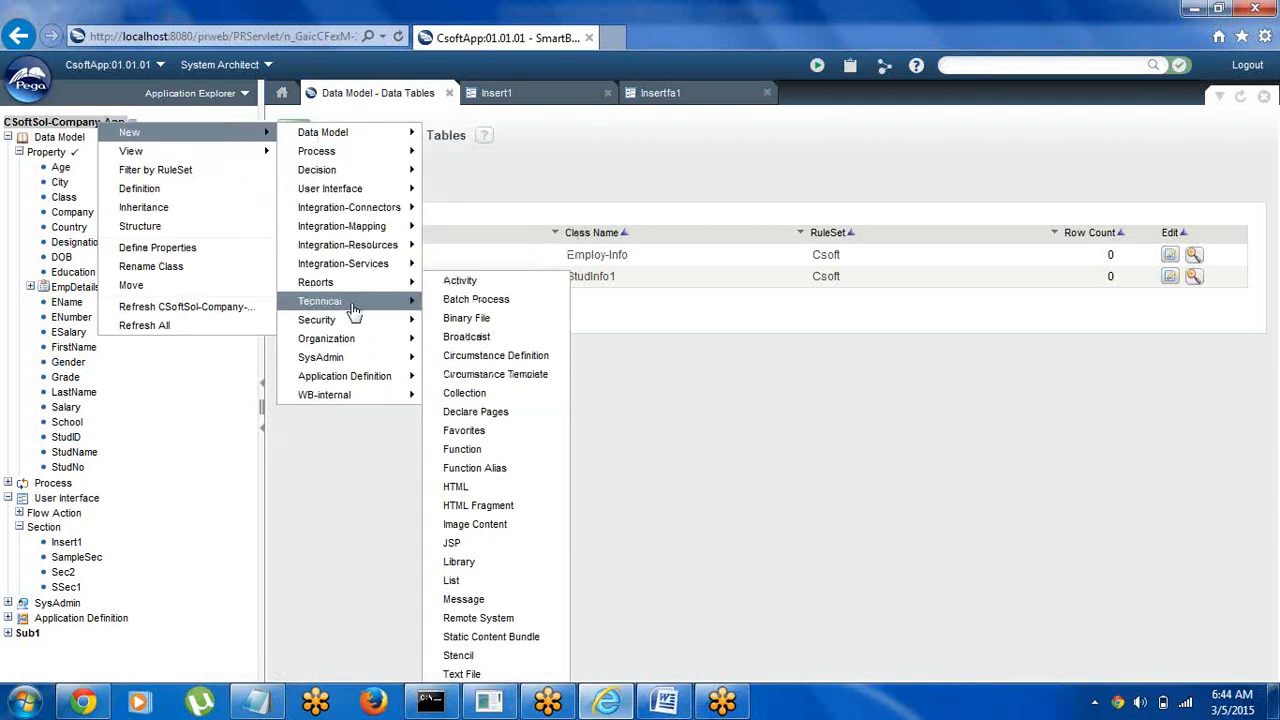
pyautogui.click(487, 284)
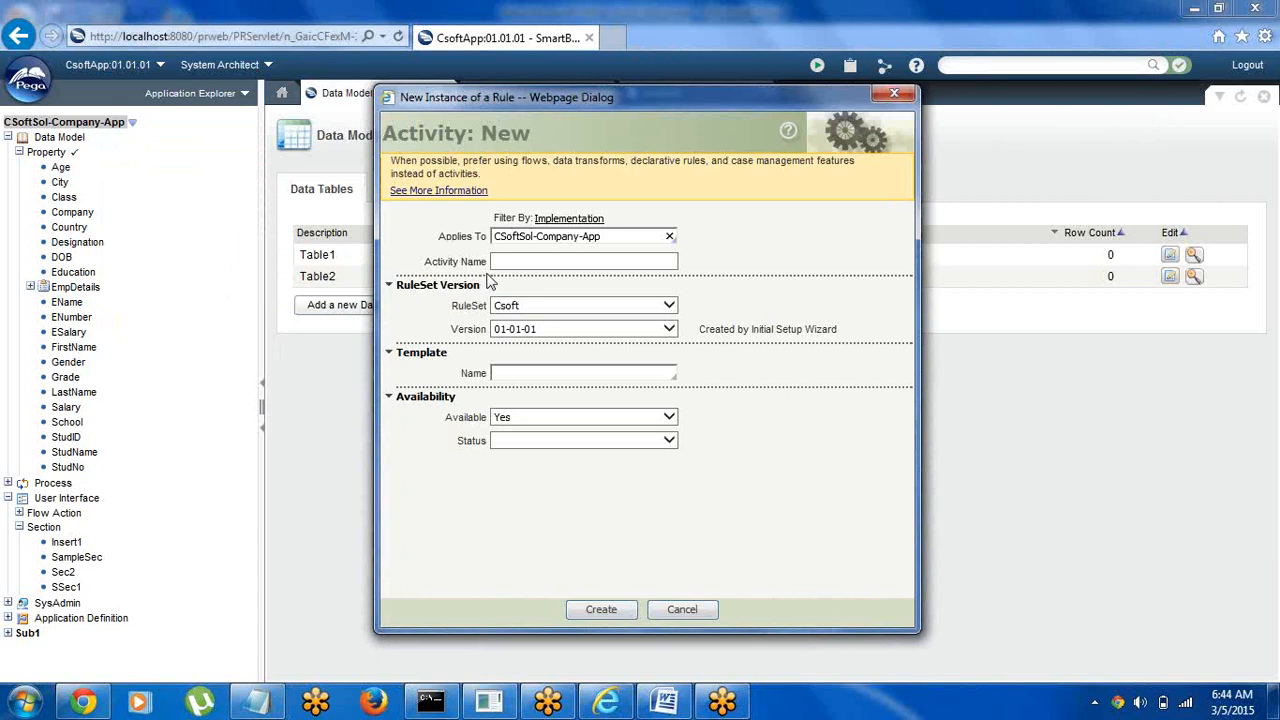
pyautogui.click(515, 261)
pyautogui.click(515, 261)
pyautogui.write('Inse')
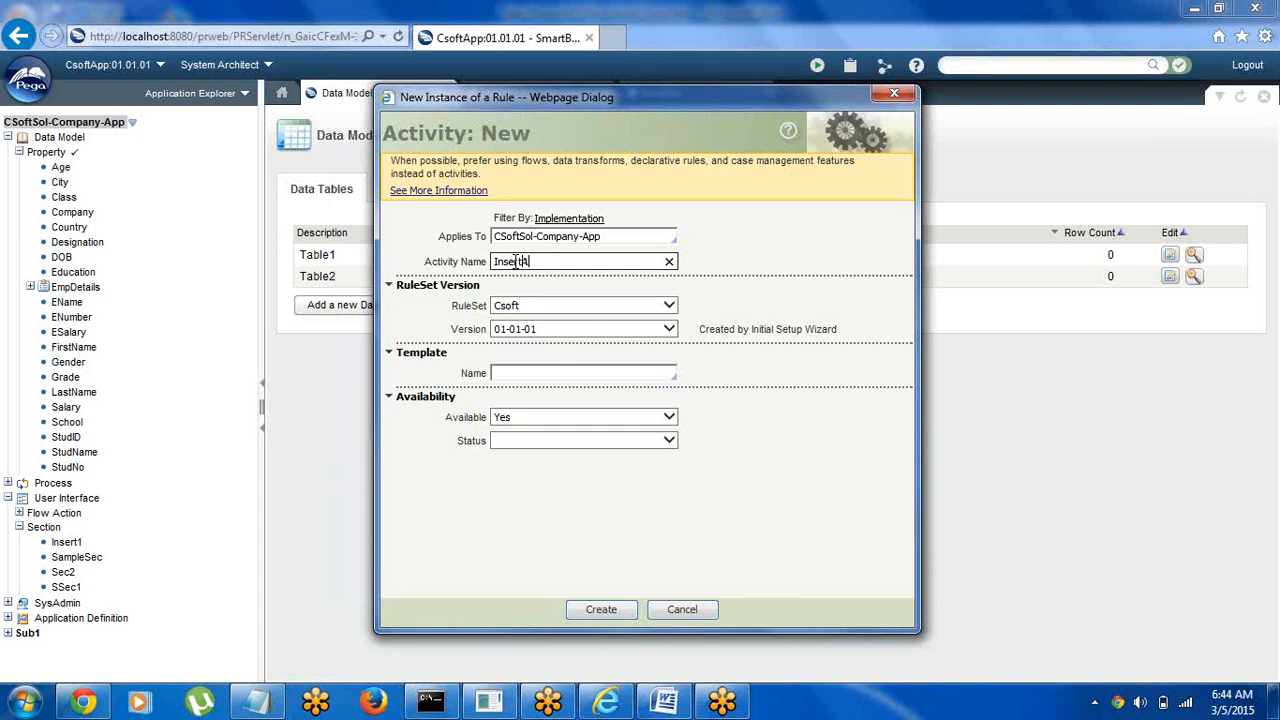
pyautogui.write('rtAct')
pyautogui.click(598, 609)
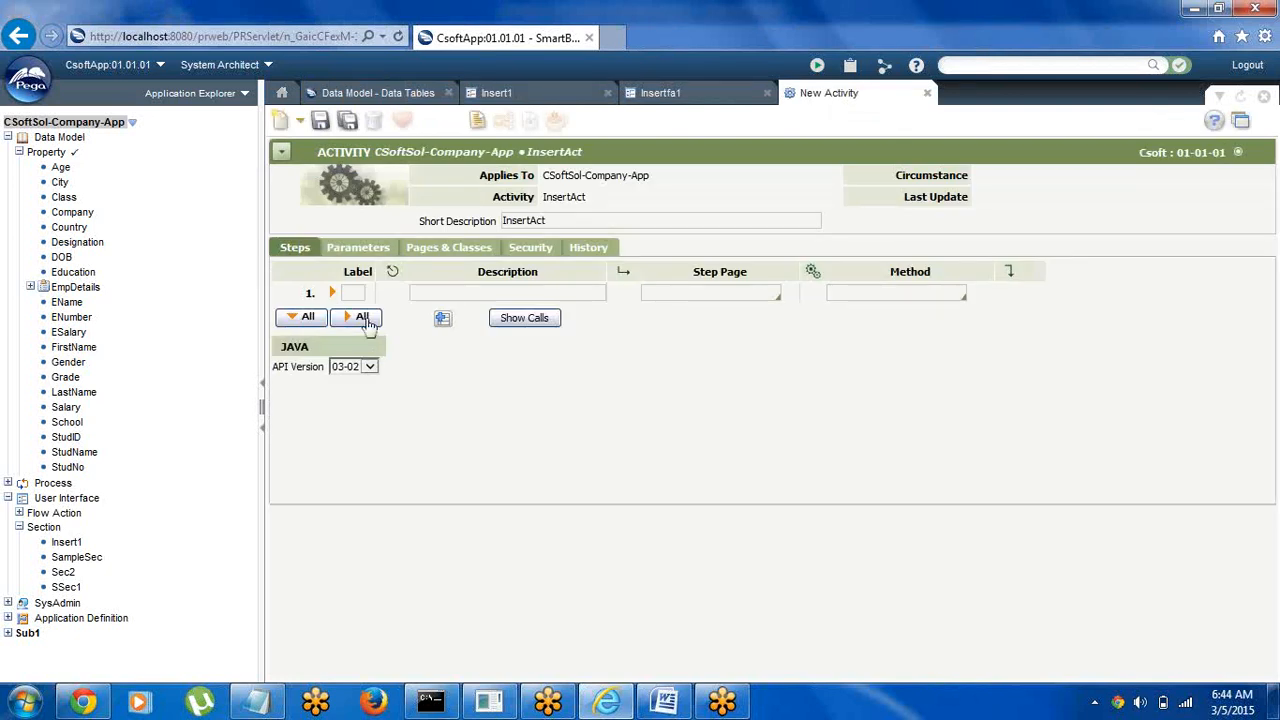
# Add the page pyWorkPage with class CSoftSol-Company-App to the activity's pages and classes
pyautogui.click(360, 250)
pyautogui.click(448, 252)
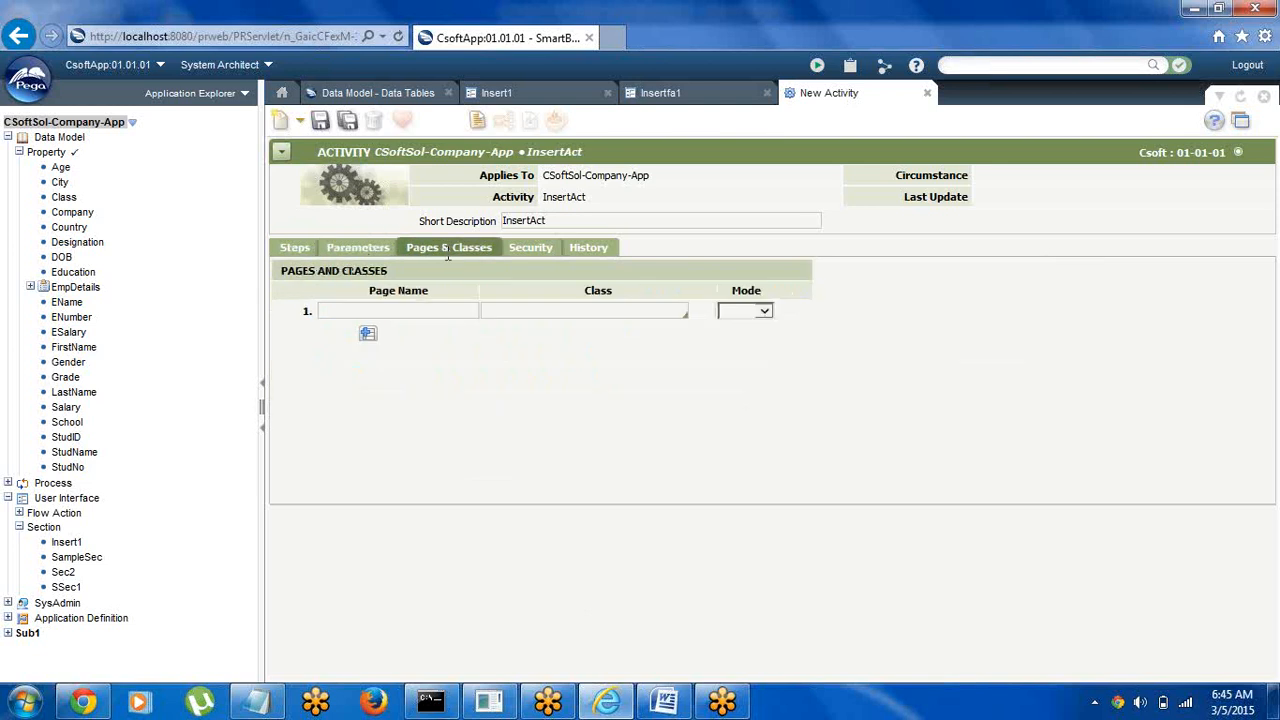
pyautogui.click(399, 311)
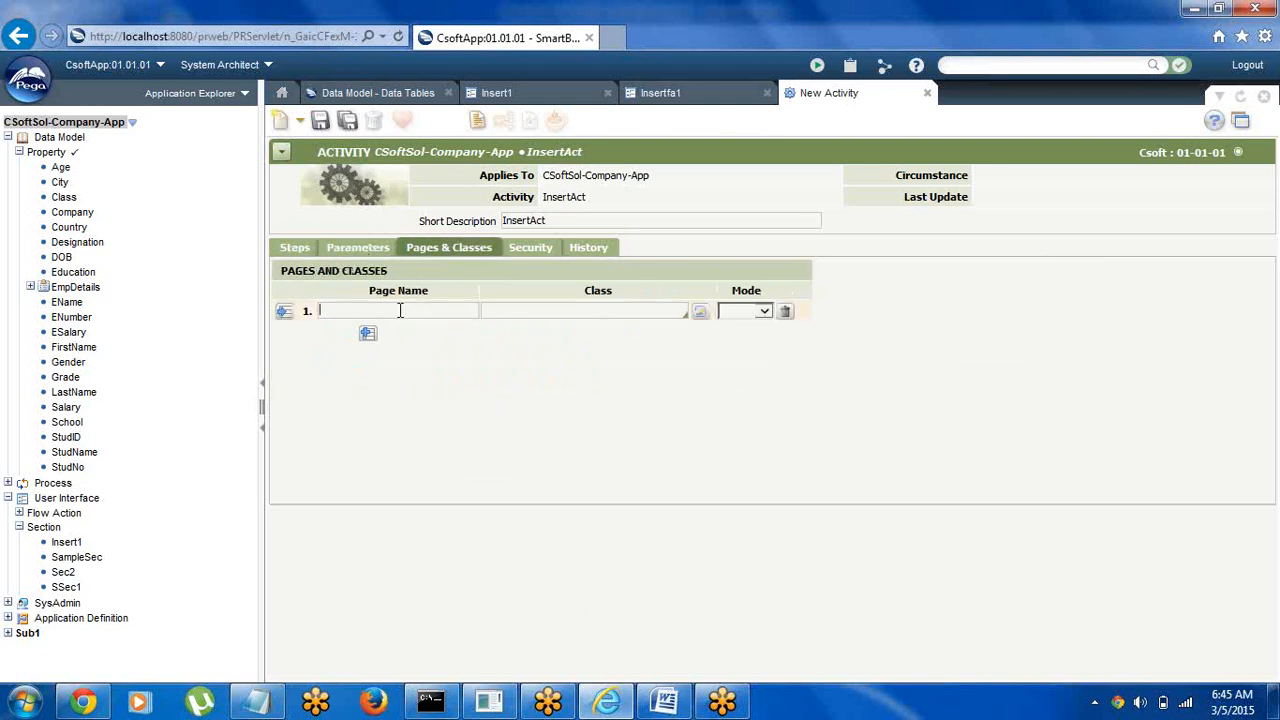
pyautogui.write('pyWorkPage')
pyautogui.click(509, 311)
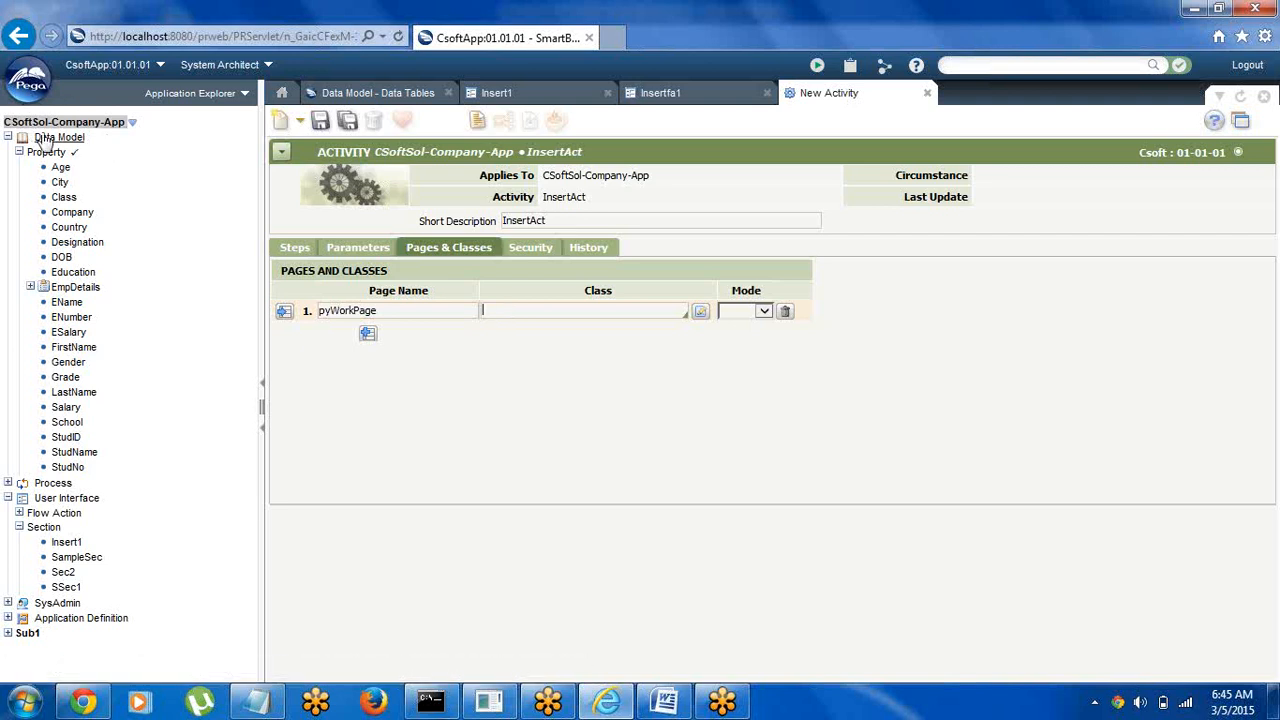
pyautogui.click(550, 309)
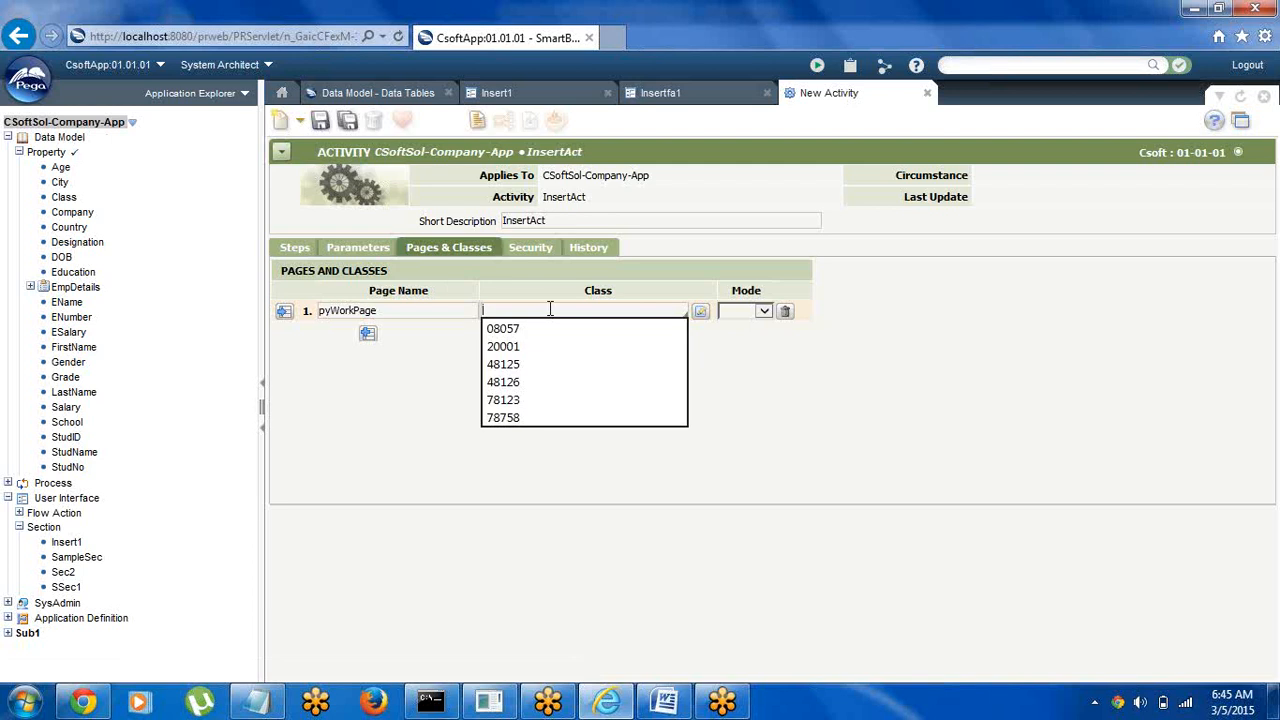
pyautogui.write('csoft')
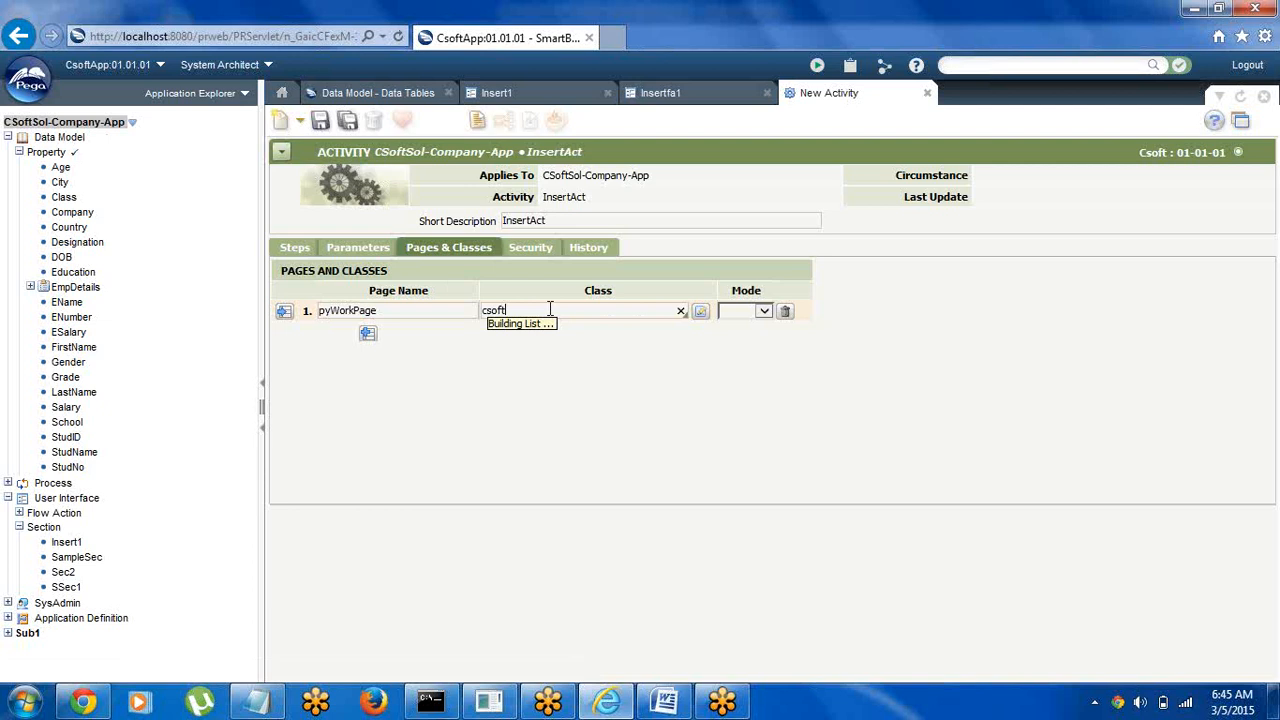
pyautogui.press('Down')
pyautogui.press('Down')
pyautogui.press('Down')
pyautogui.press('Down')
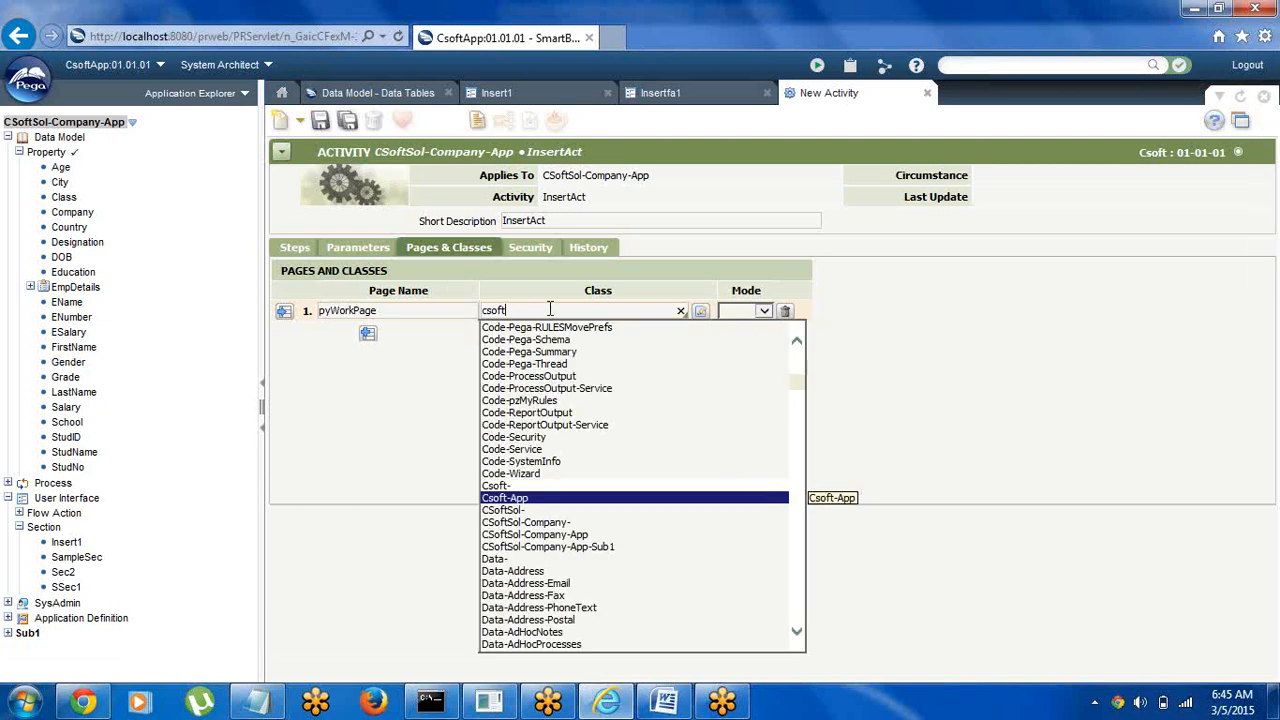
pyautogui.press('Return')
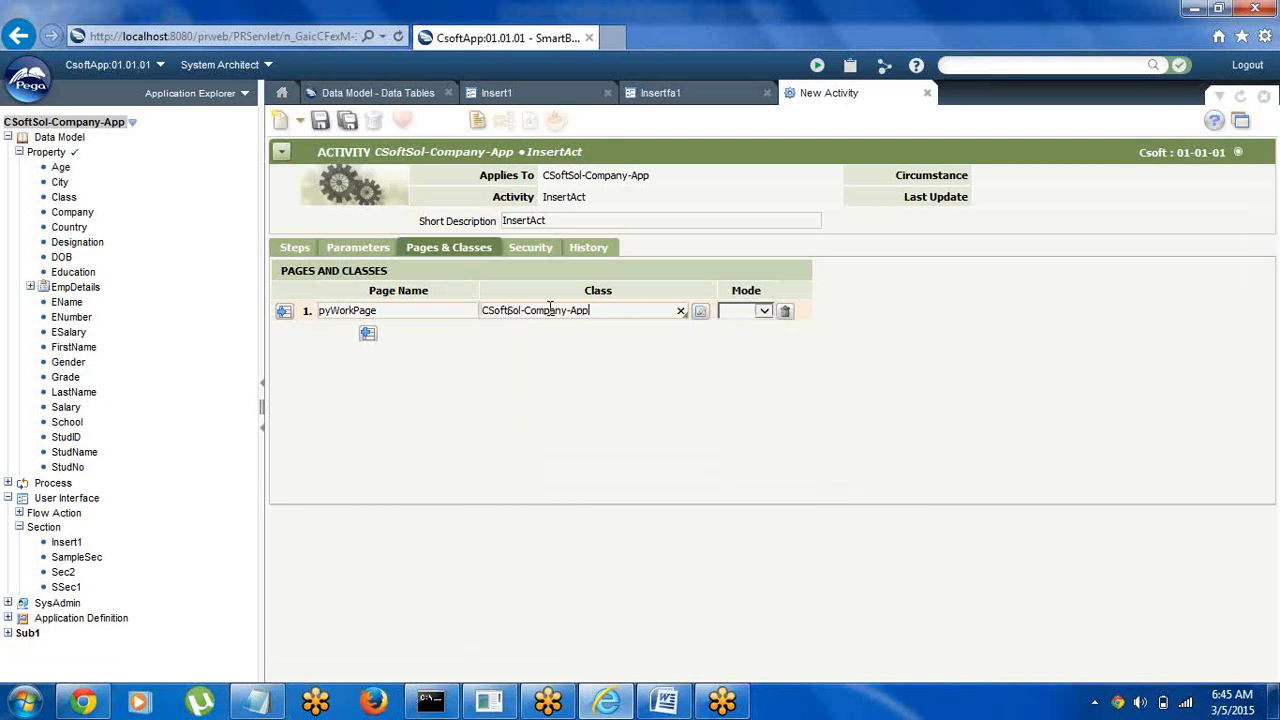
# Add a second page named InsertPage with class StudInfo1 to the activity's pages and classes
pyautogui.click(367, 334)
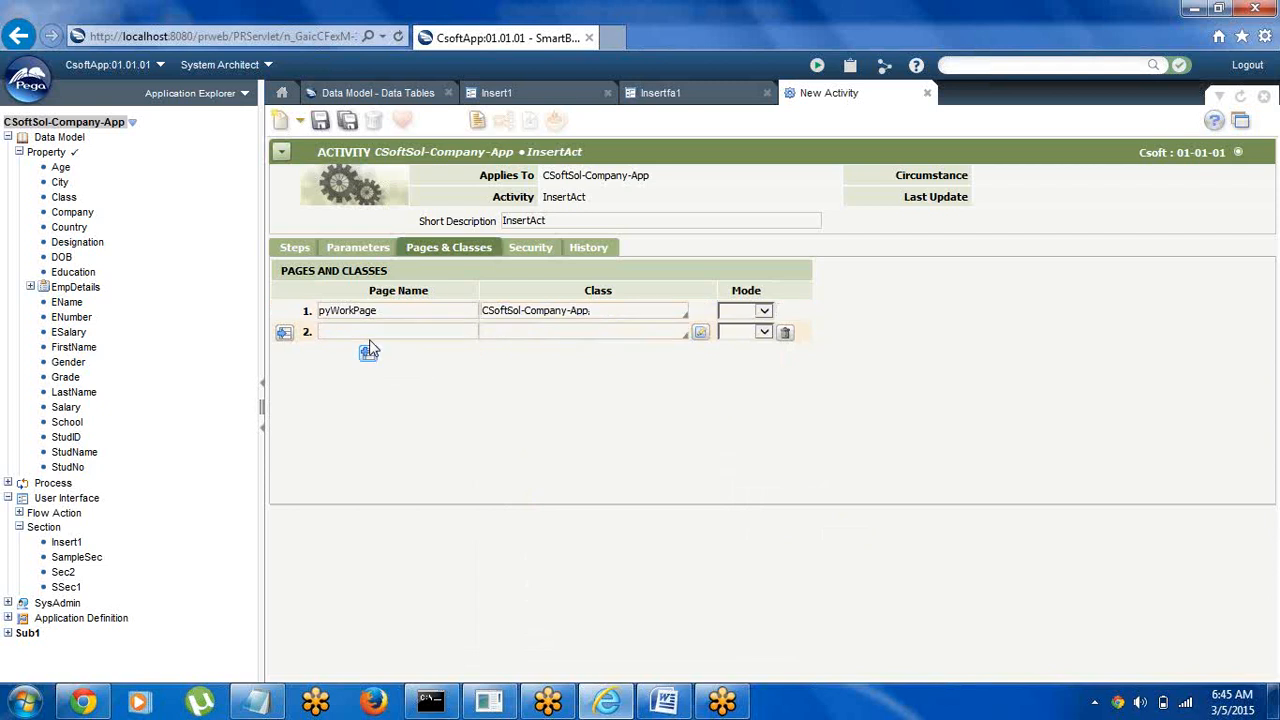
pyautogui.click(349, 331)
pyautogui.click(576, 379)
pyautogui.write('InsertPage')
pyautogui.click(505, 349)
pyautogui.click(493, 331)
pyautogui.write('stu')
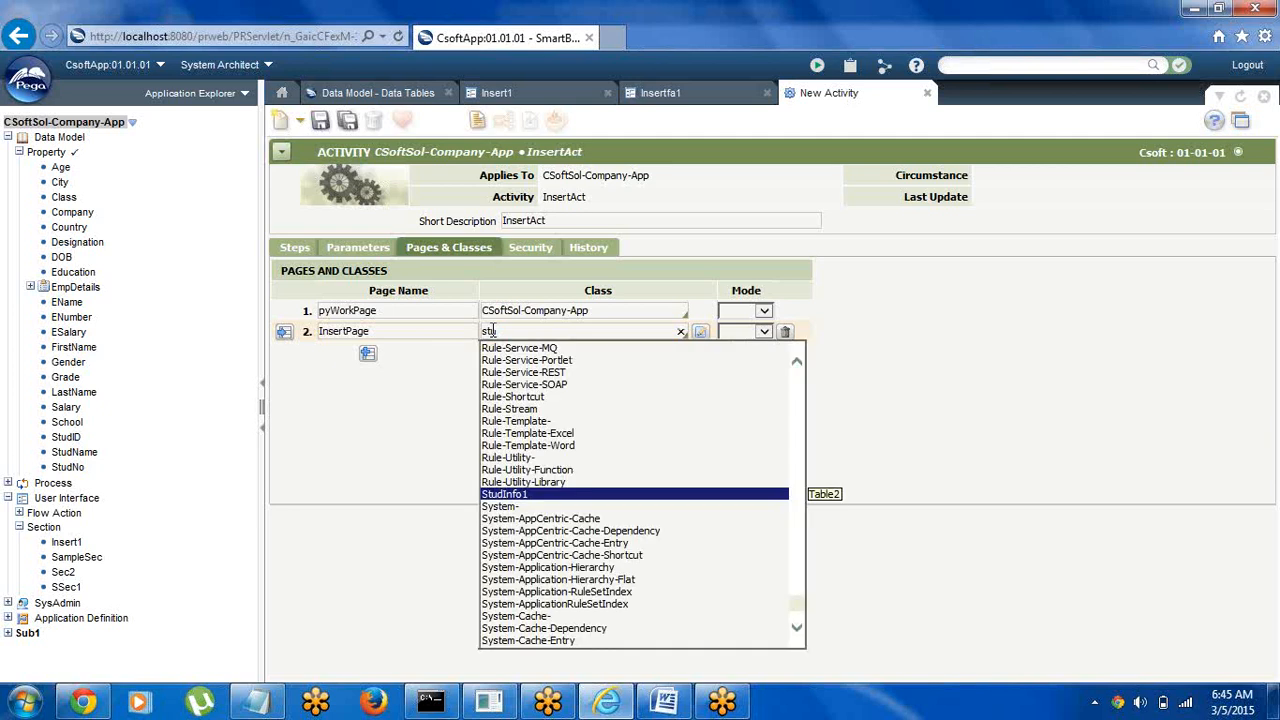
pyautogui.press('Return')
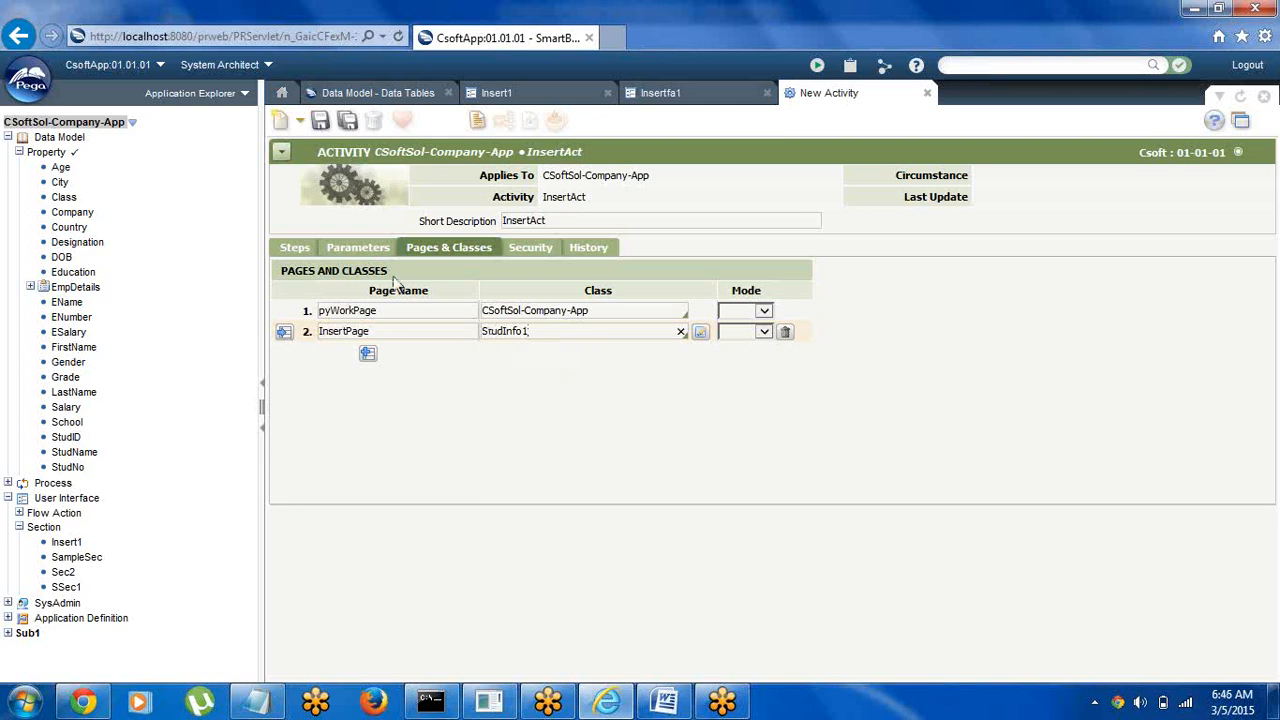
# Set the step page of the InsertAct activity's first step to InsertPage
pyautogui.click(295, 249)
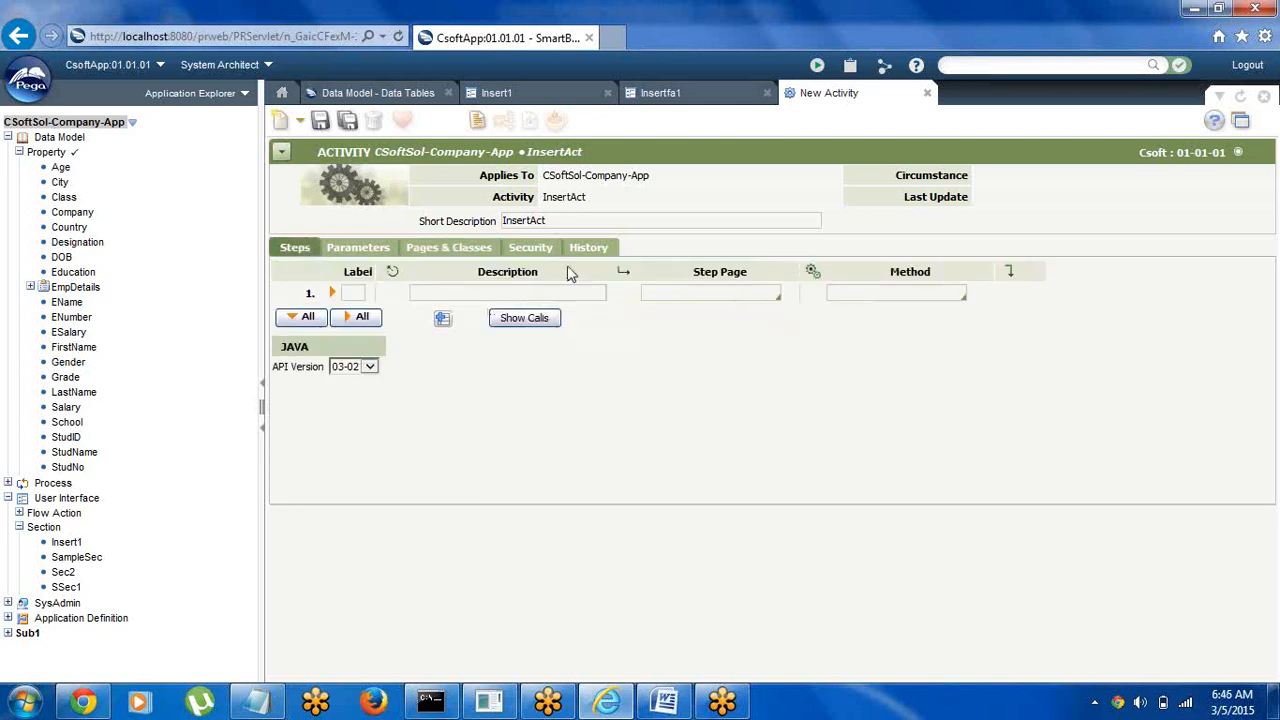
pyautogui.click(453, 250)
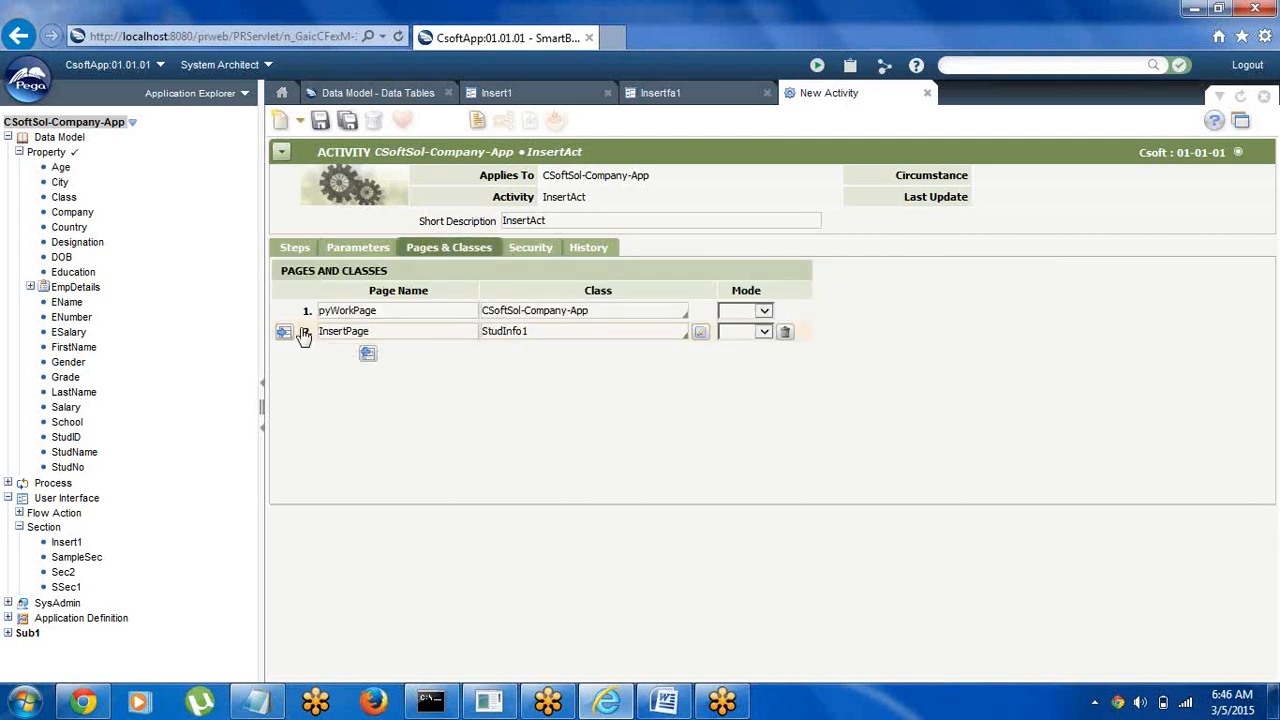
pyautogui.click(296, 250)
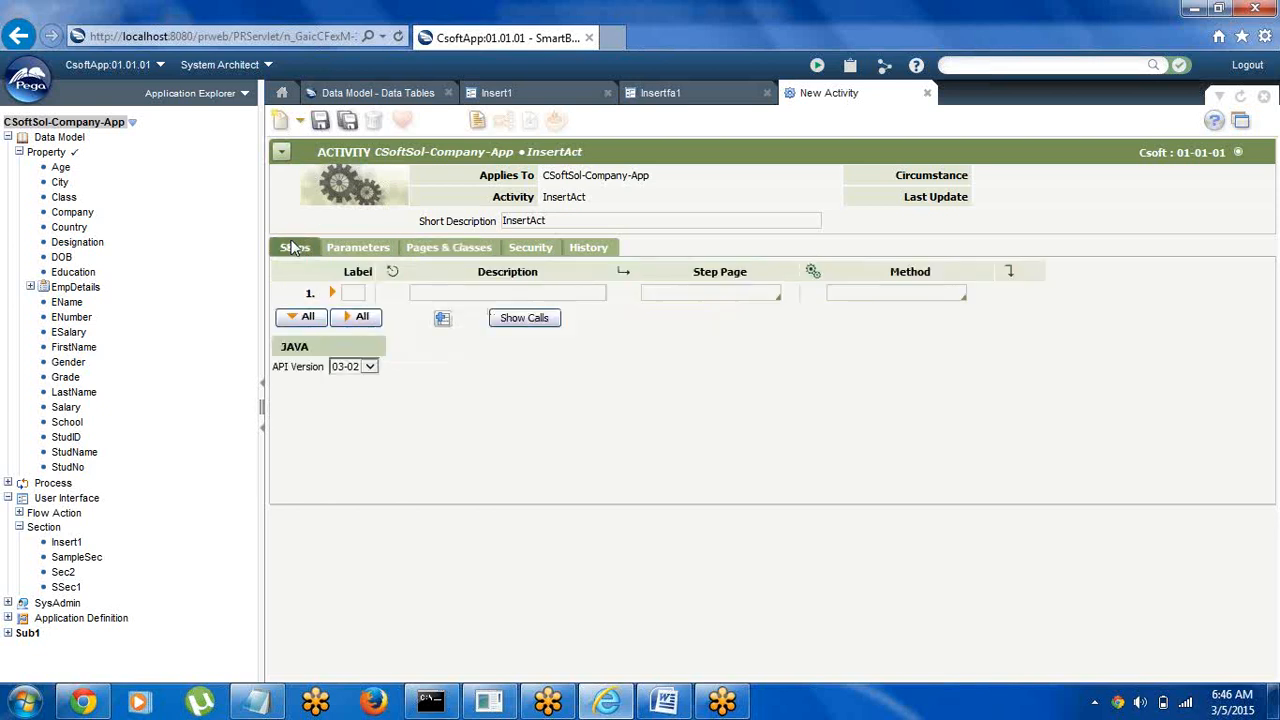
pyautogui.click(679, 293)
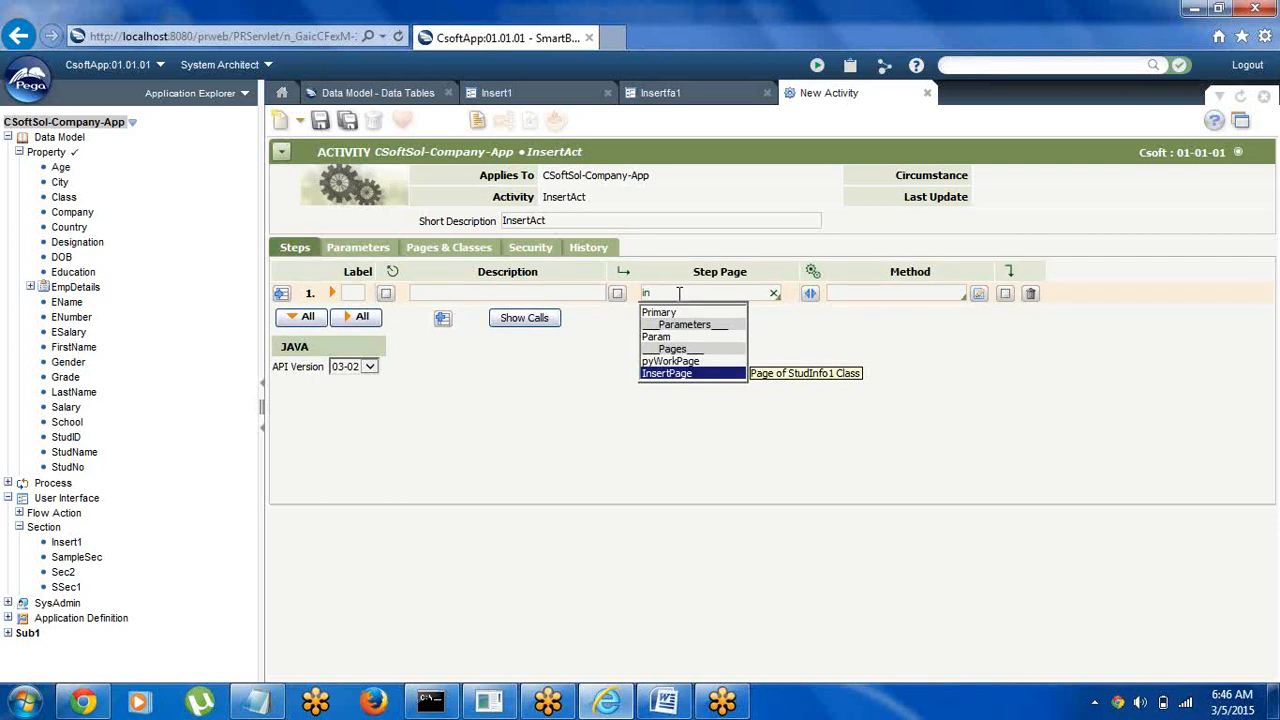
pyautogui.press('Return')
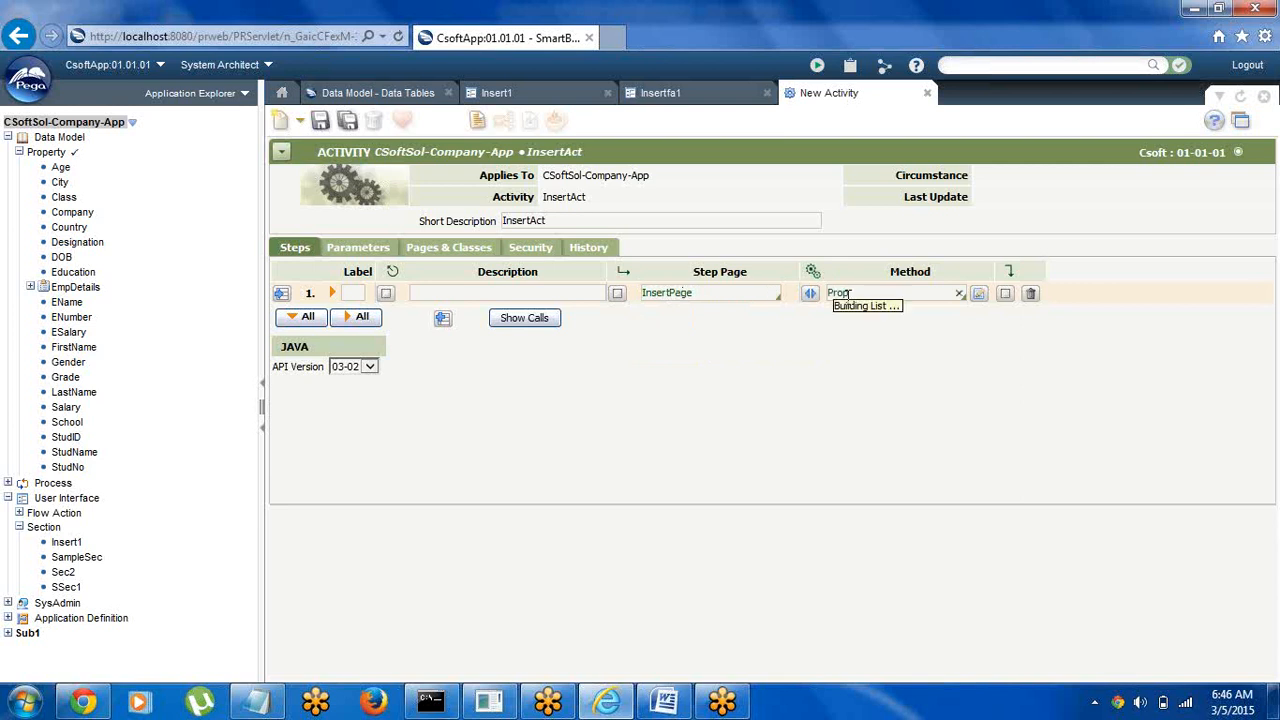
# Set the first step's method to Property-Set and expand its method parameters
pyautogui.press('Down')
pyautogui.press('Down')
pyautogui.press('Down')
pyautogui.press('Down')
pyautogui.press('Down')
pyautogui.press('Down')
pyautogui.press('Down')
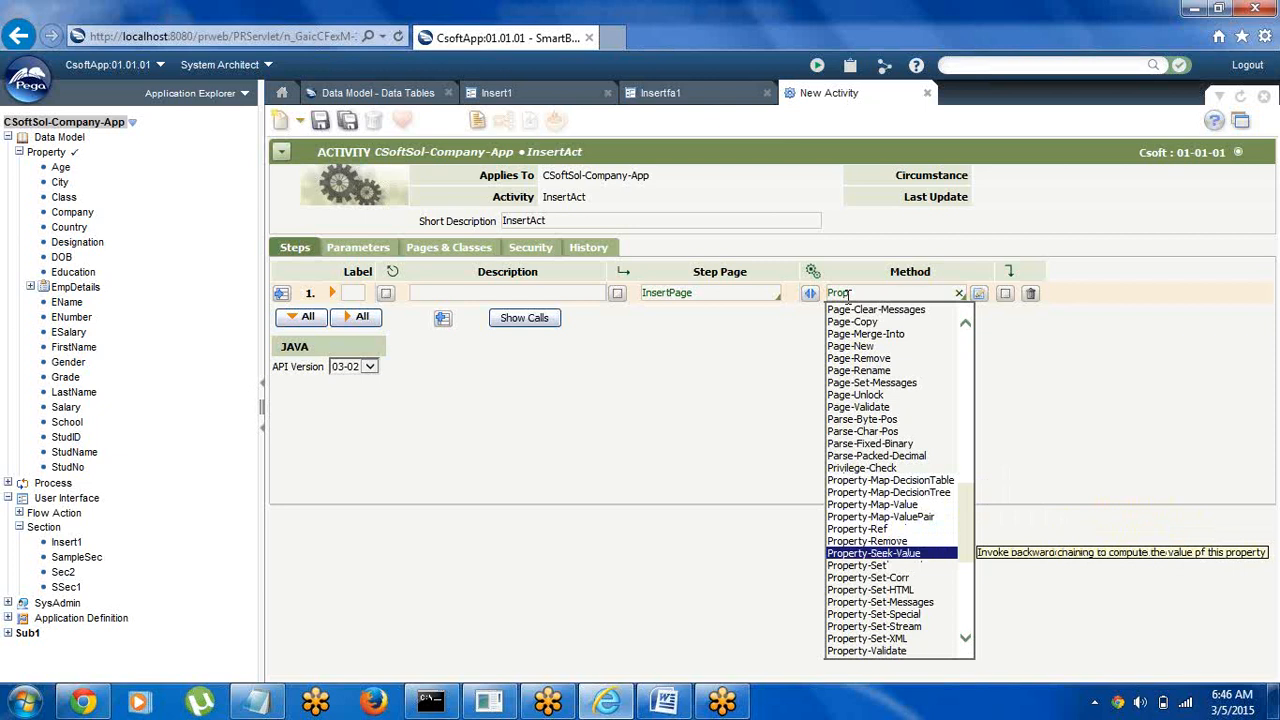
pyautogui.press('Return')
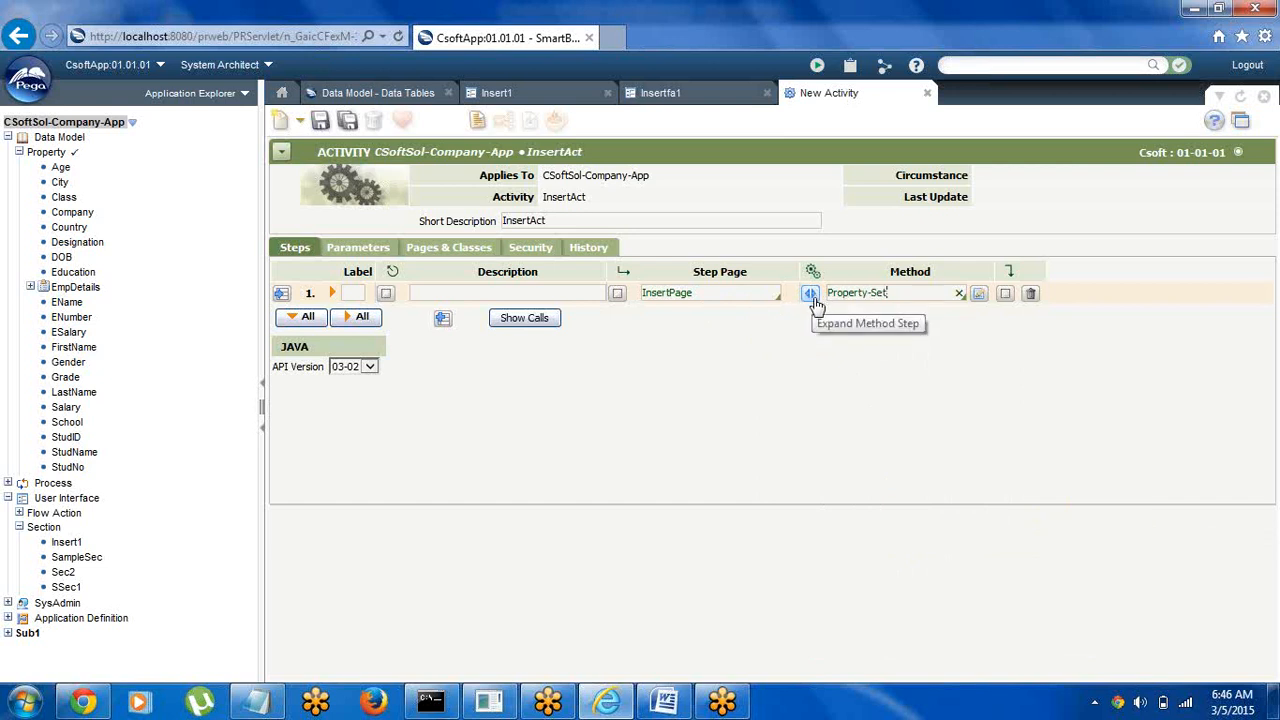
pyautogui.click(812, 295)
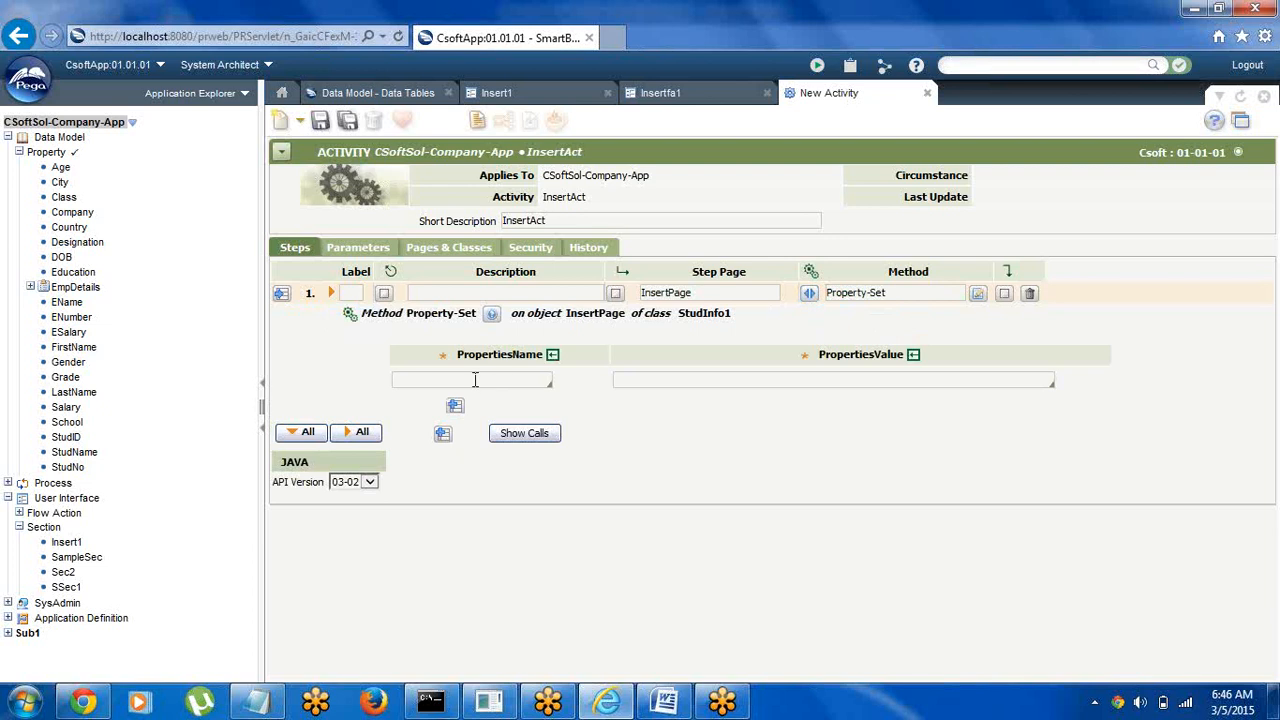
# Examine the columns of the StudInfo1 data table, Table2, to see which properties the method has to fill
pyautogui.click(475, 380)
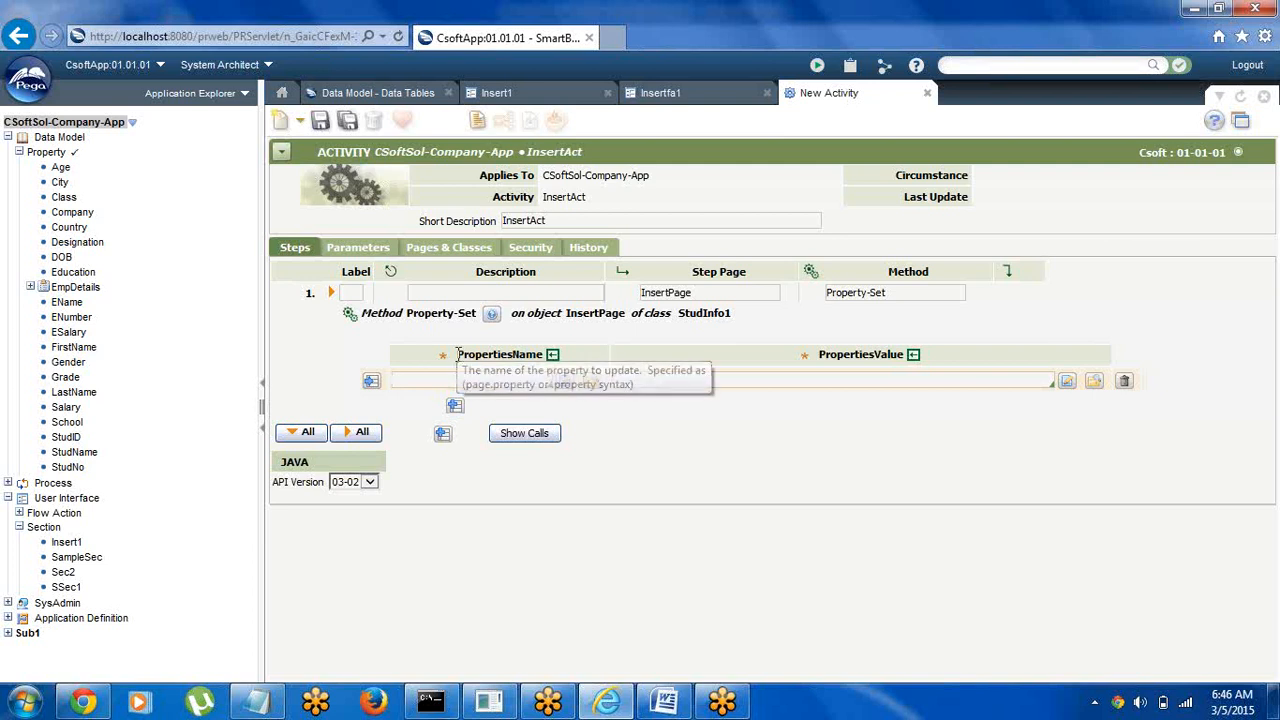
pyautogui.moveTo(457, 354); pyautogui.dragTo(545, 362)
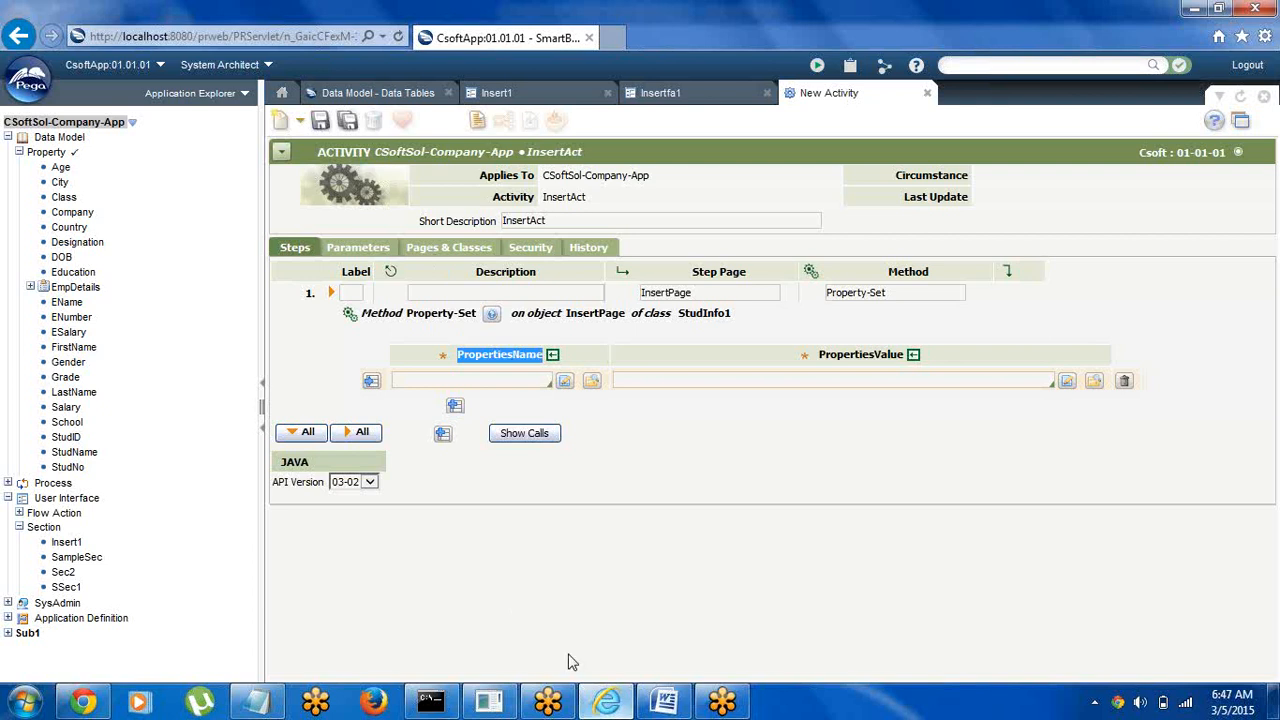
pyautogui.click(355, 92)
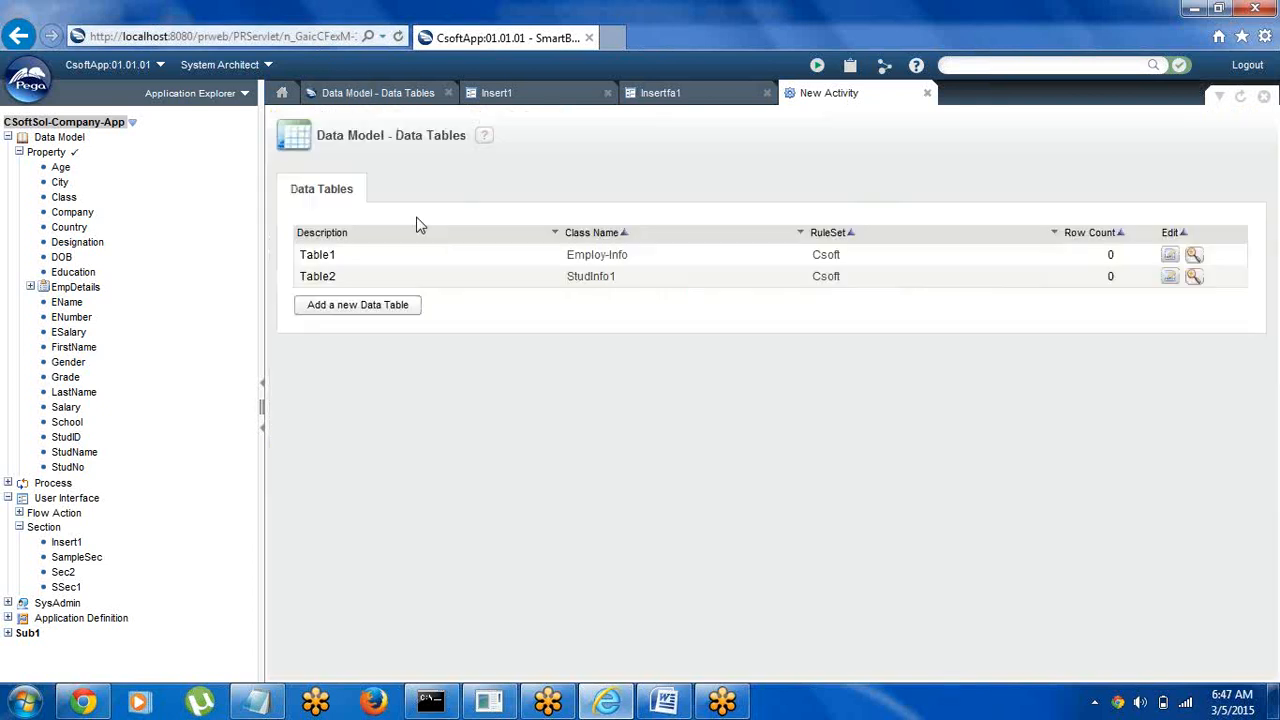
pyautogui.click(1170, 277)
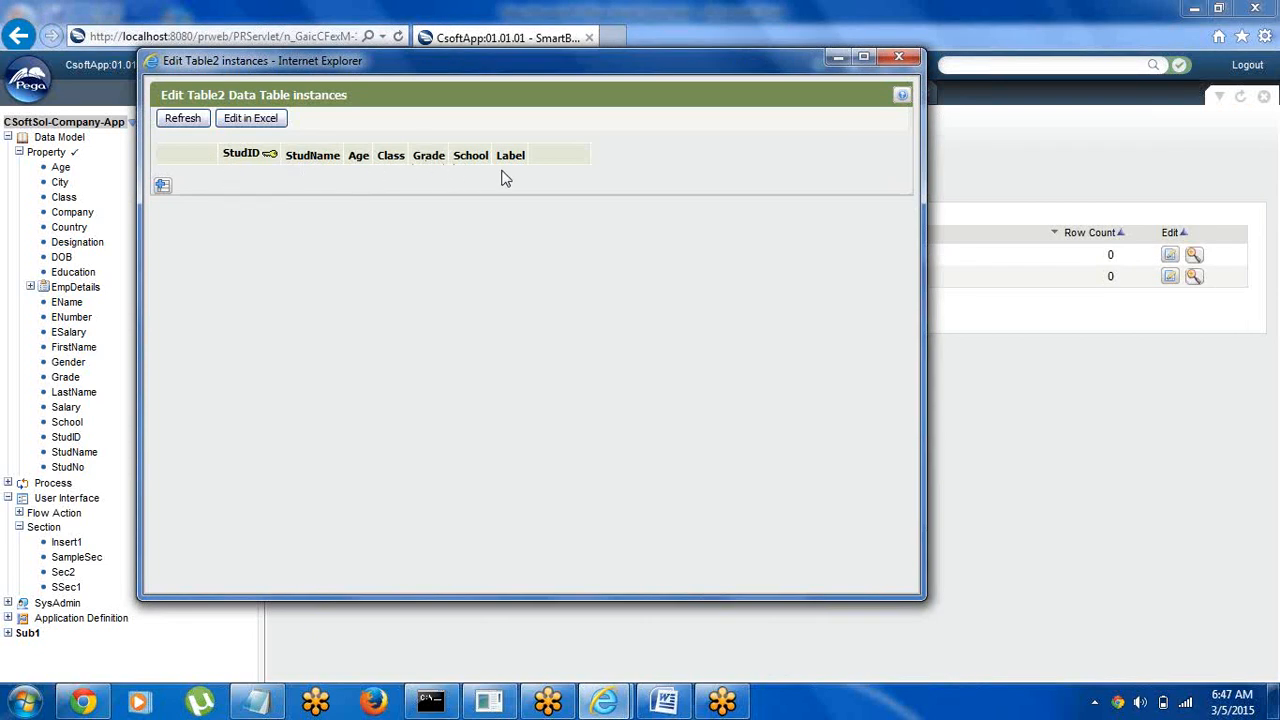
pyautogui.click(897, 60)
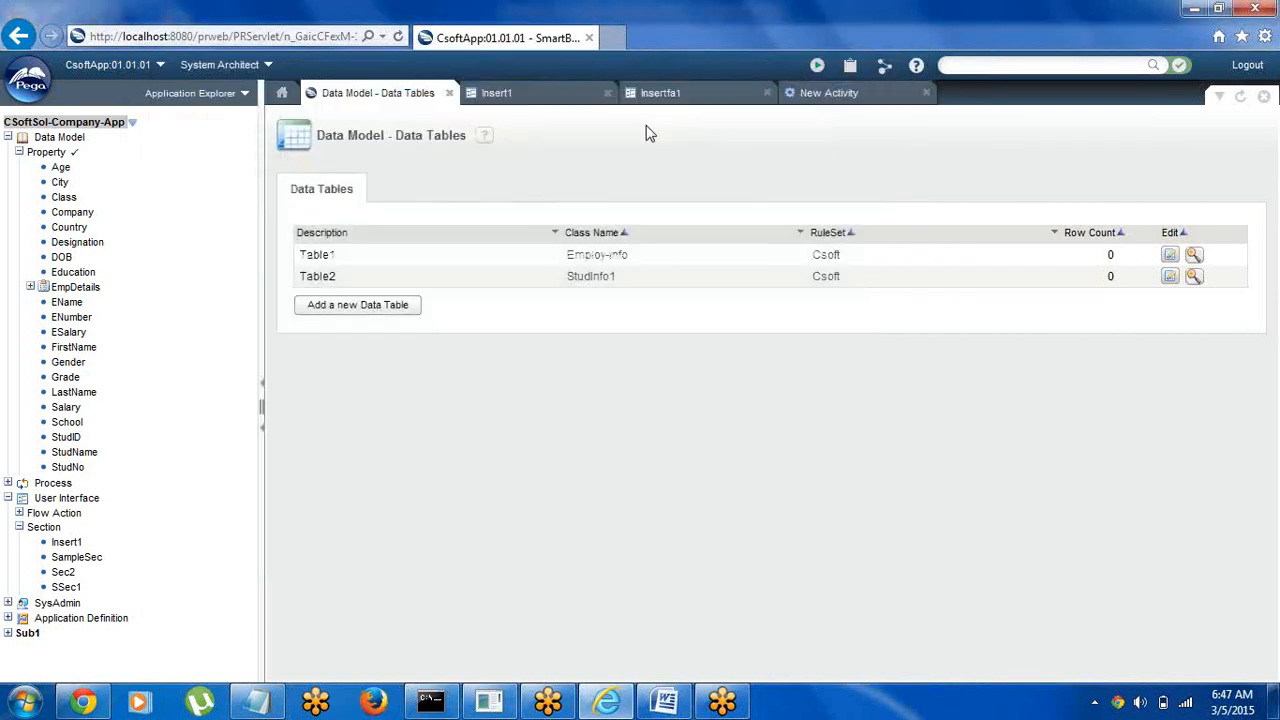
pyautogui.click(839, 100)
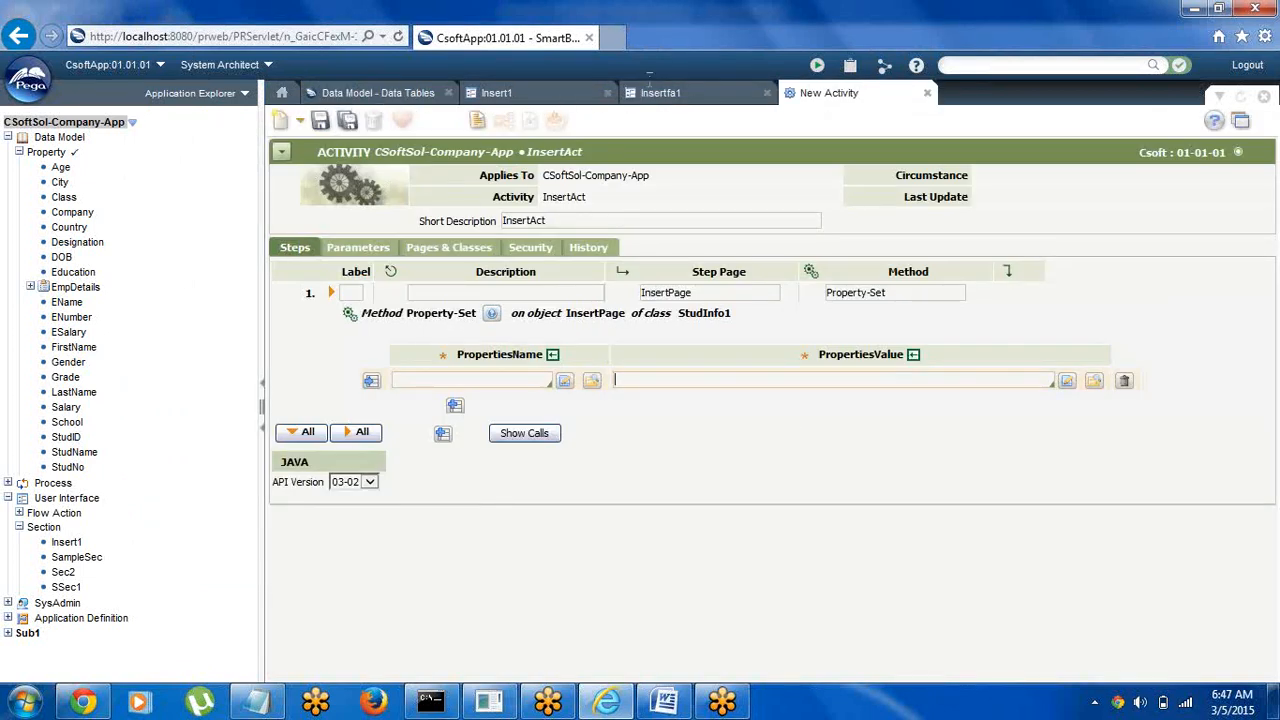
# Review the input fields of the Insertfa1 flow action and the pages and classes of the InsertAct activity
pyautogui.click(682, 100)
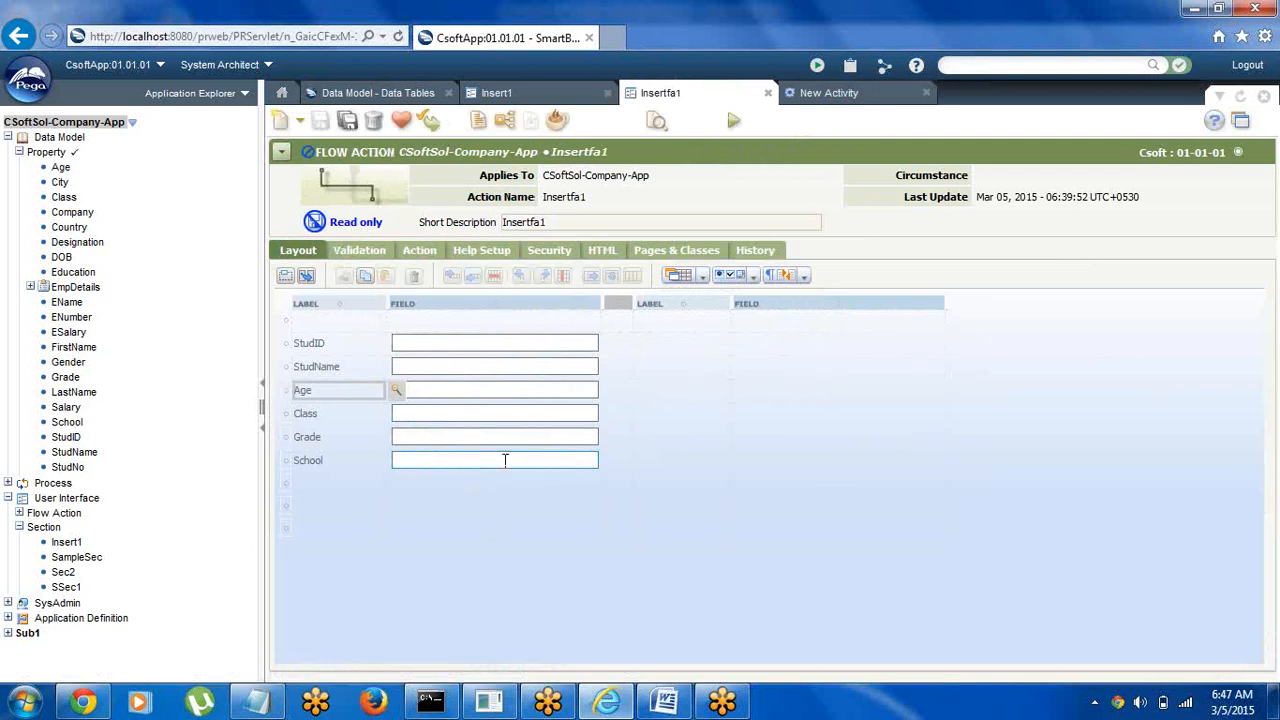
pyautogui.click(890, 93)
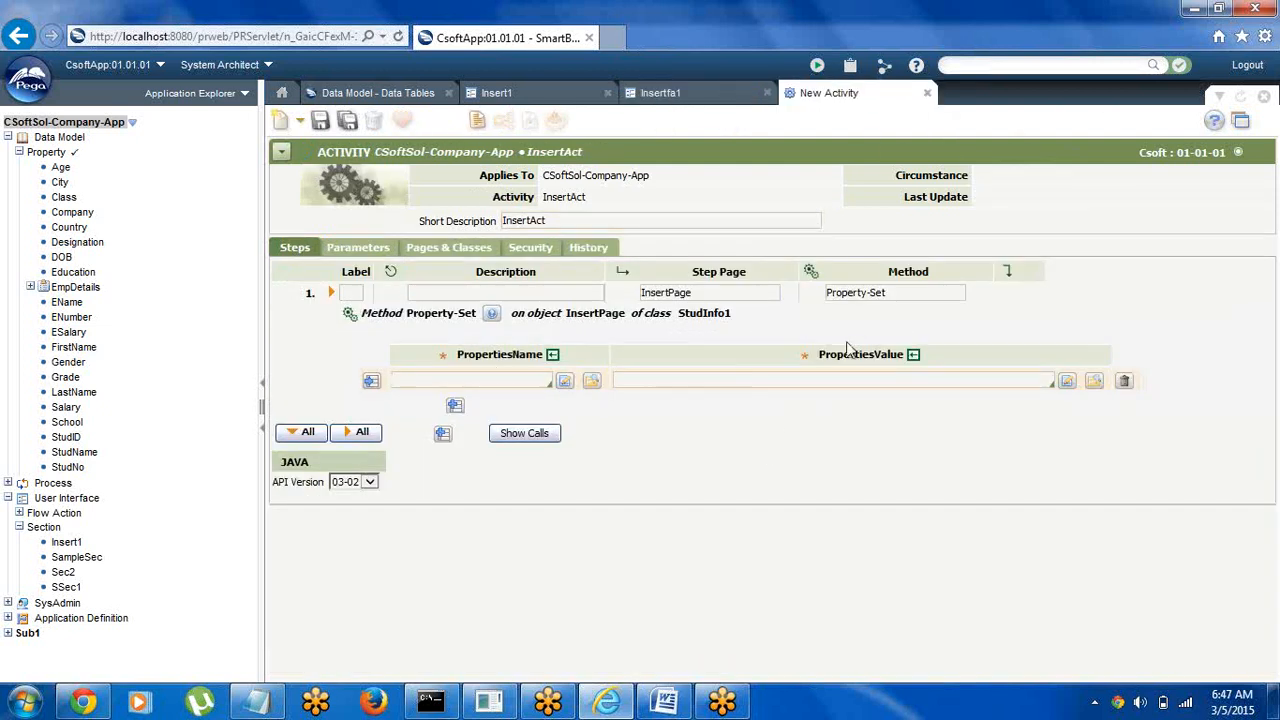
pyautogui.click(811, 381)
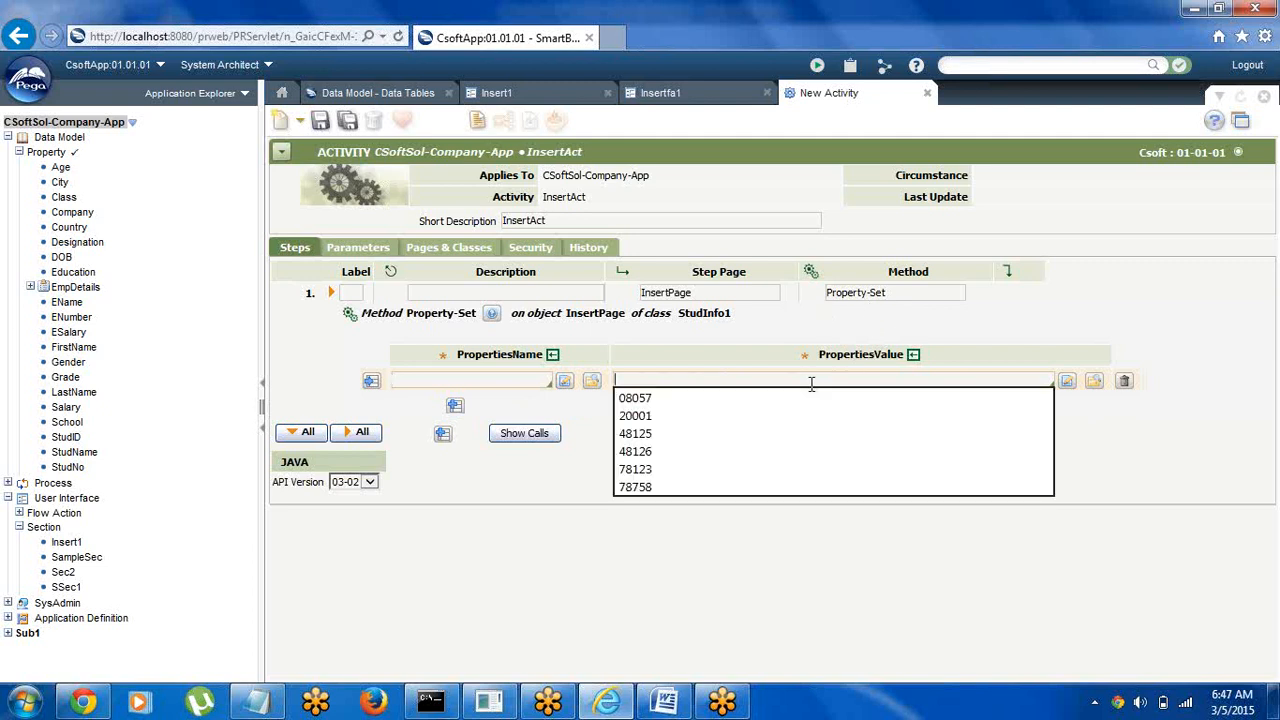
pyautogui.click(608, 571)
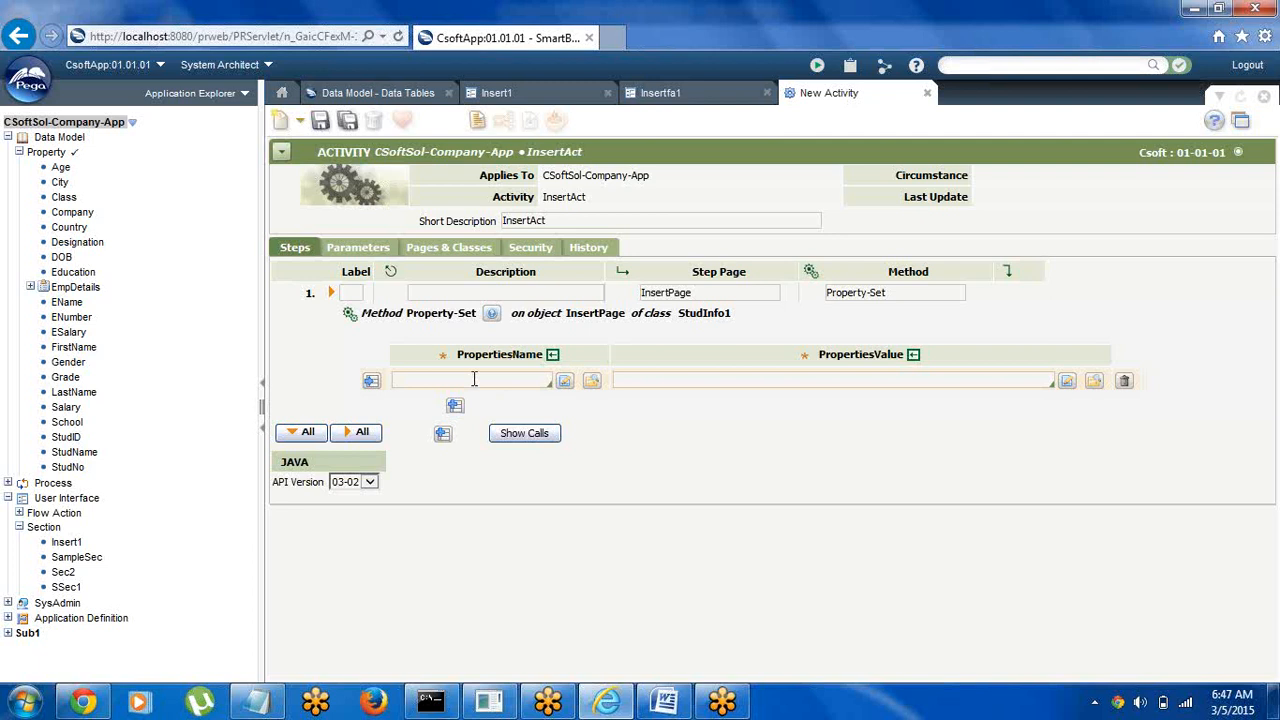
pyautogui.click(449, 247)
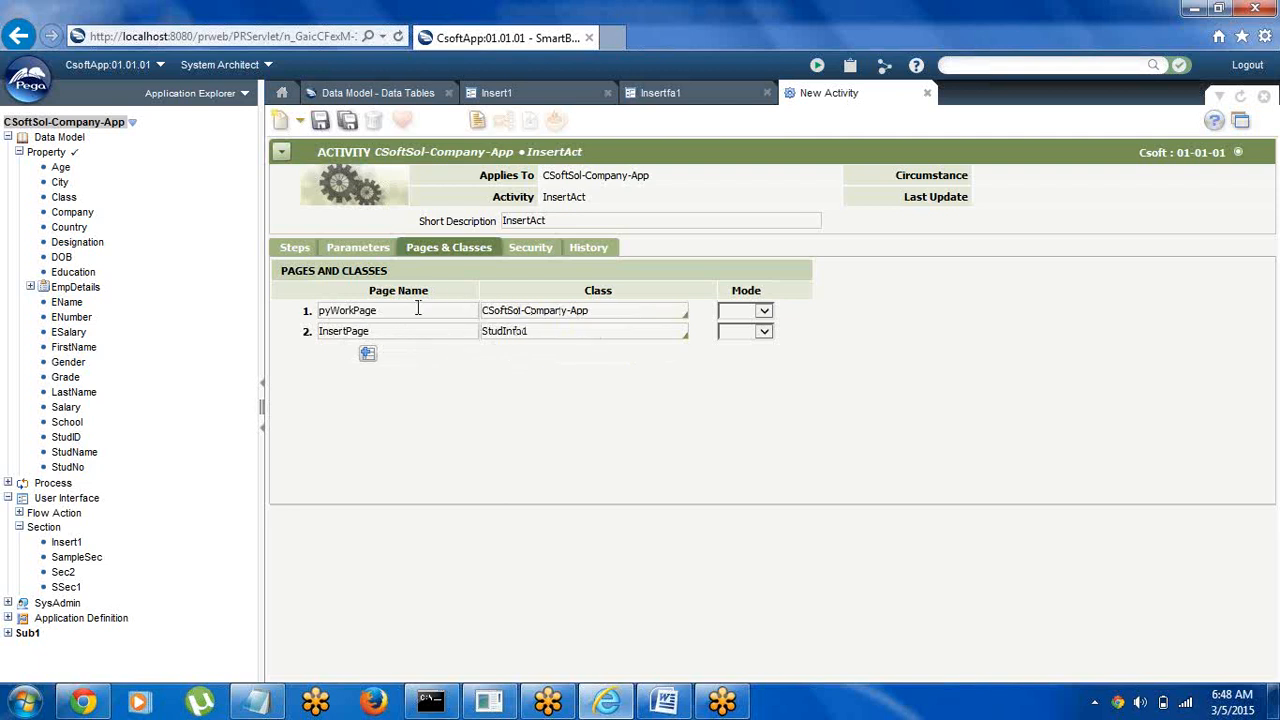
pyautogui.click(295, 249)
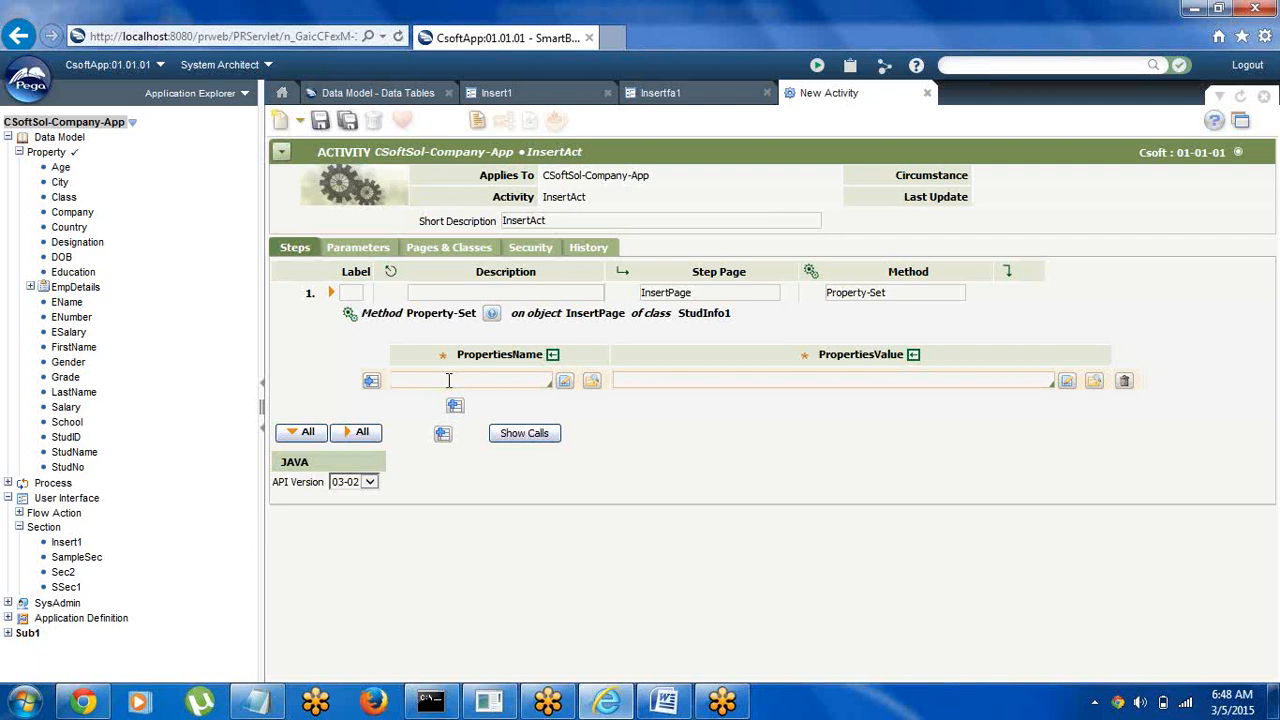
# Set the first property name of the Property-Set method to InsertPage.StudID
pyautogui.write('i')
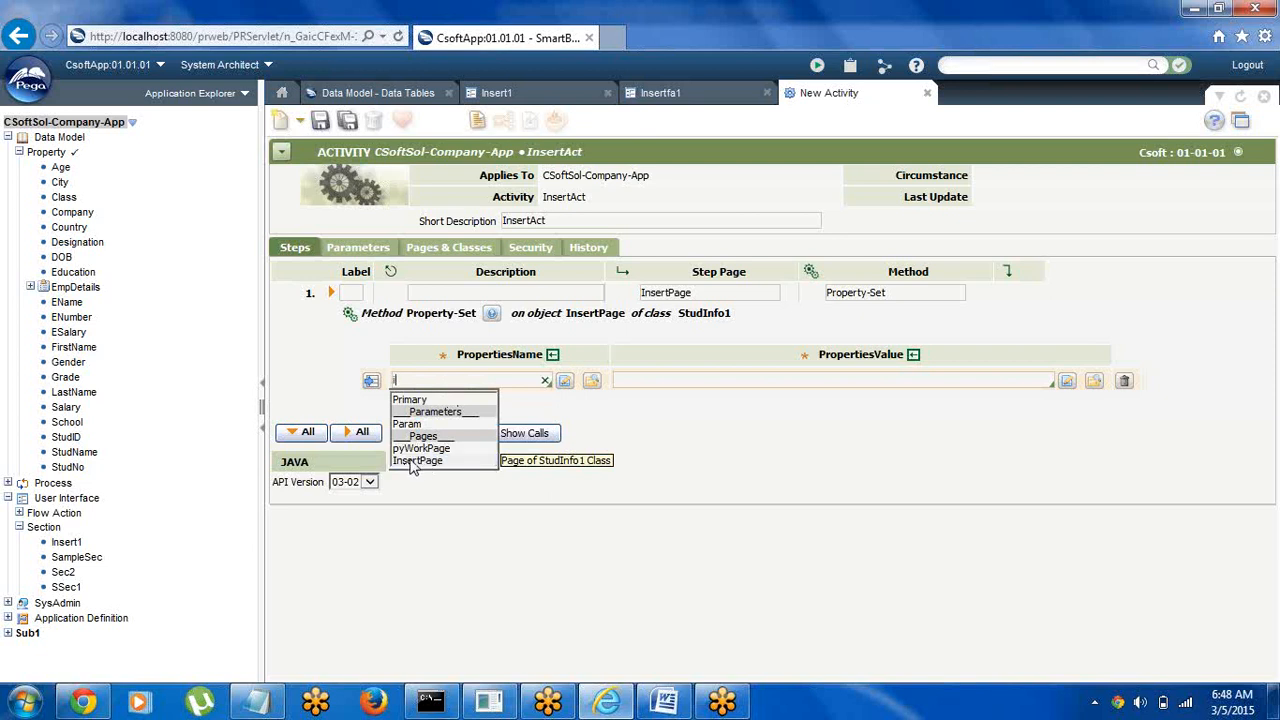
pyautogui.click(416, 461)
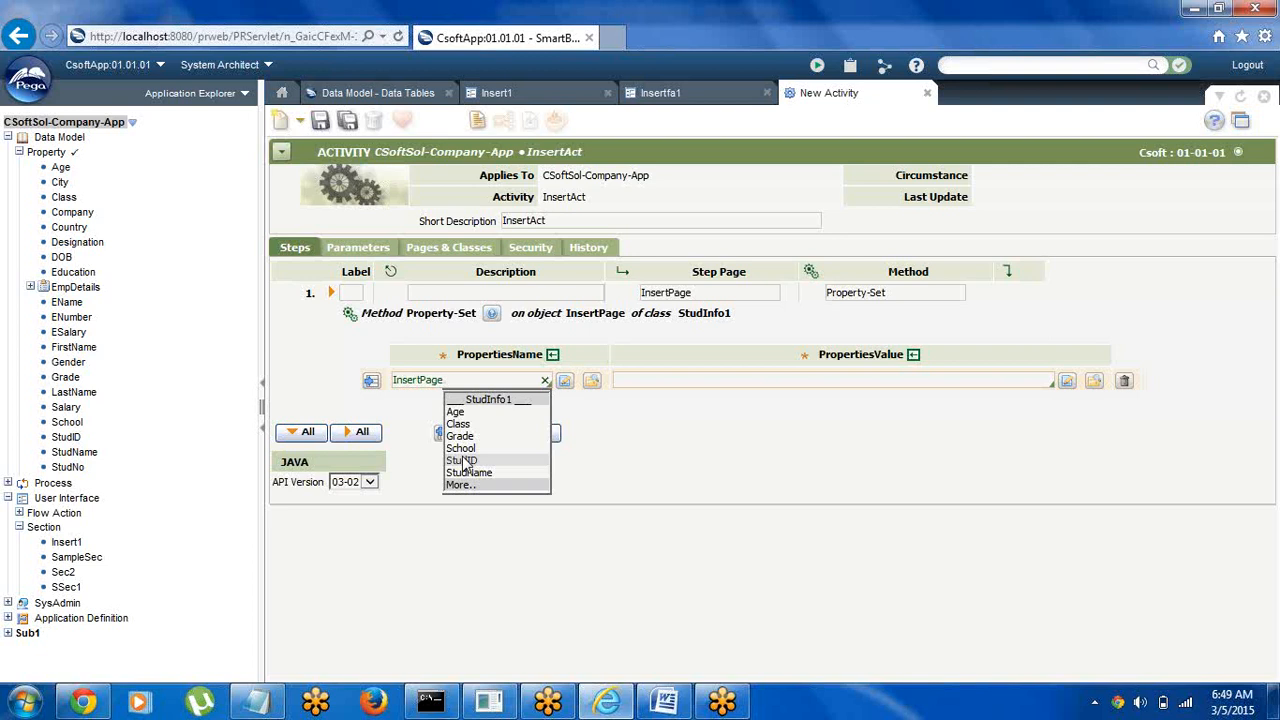
pyautogui.click(672, 94)
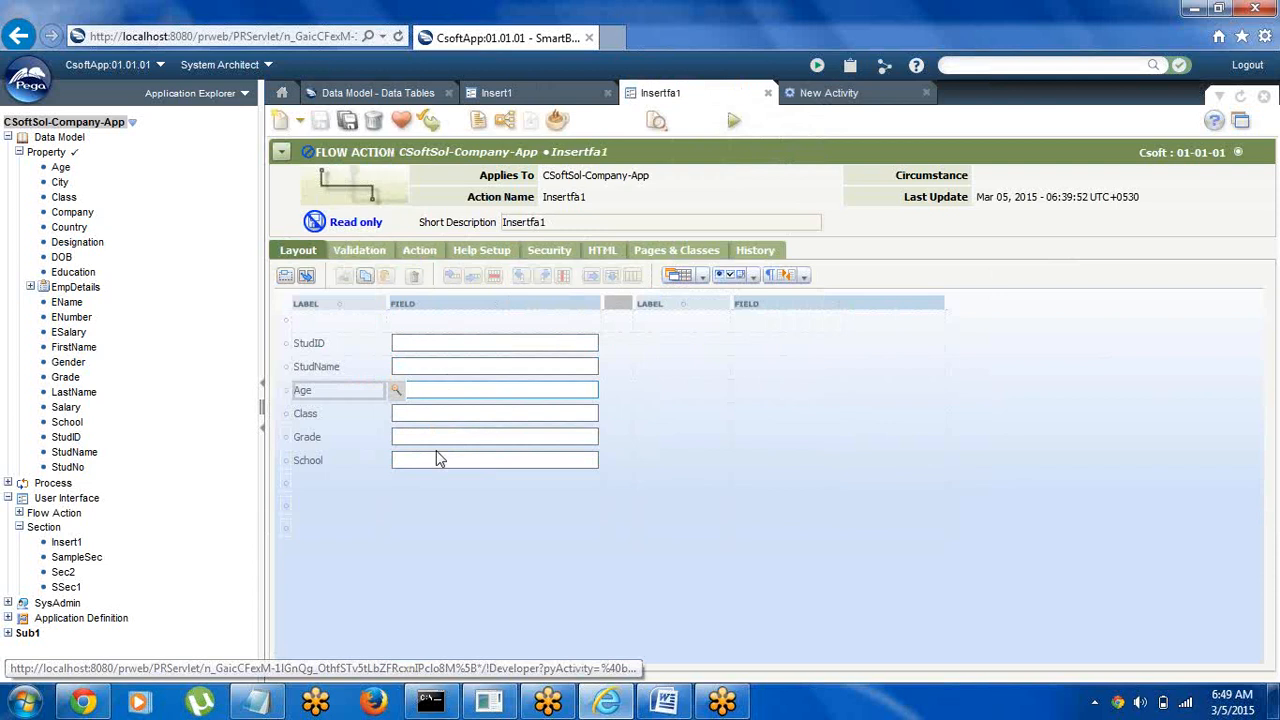
pyautogui.click(586, 346)
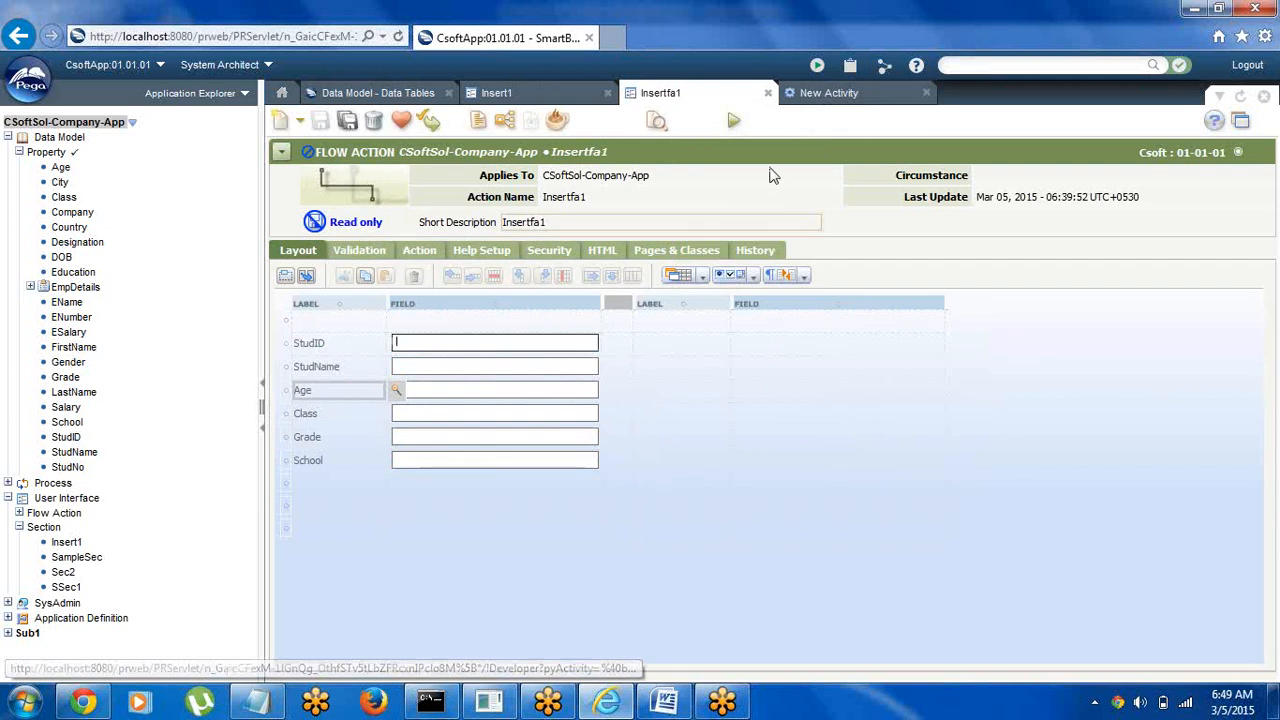
pyautogui.click(812, 93)
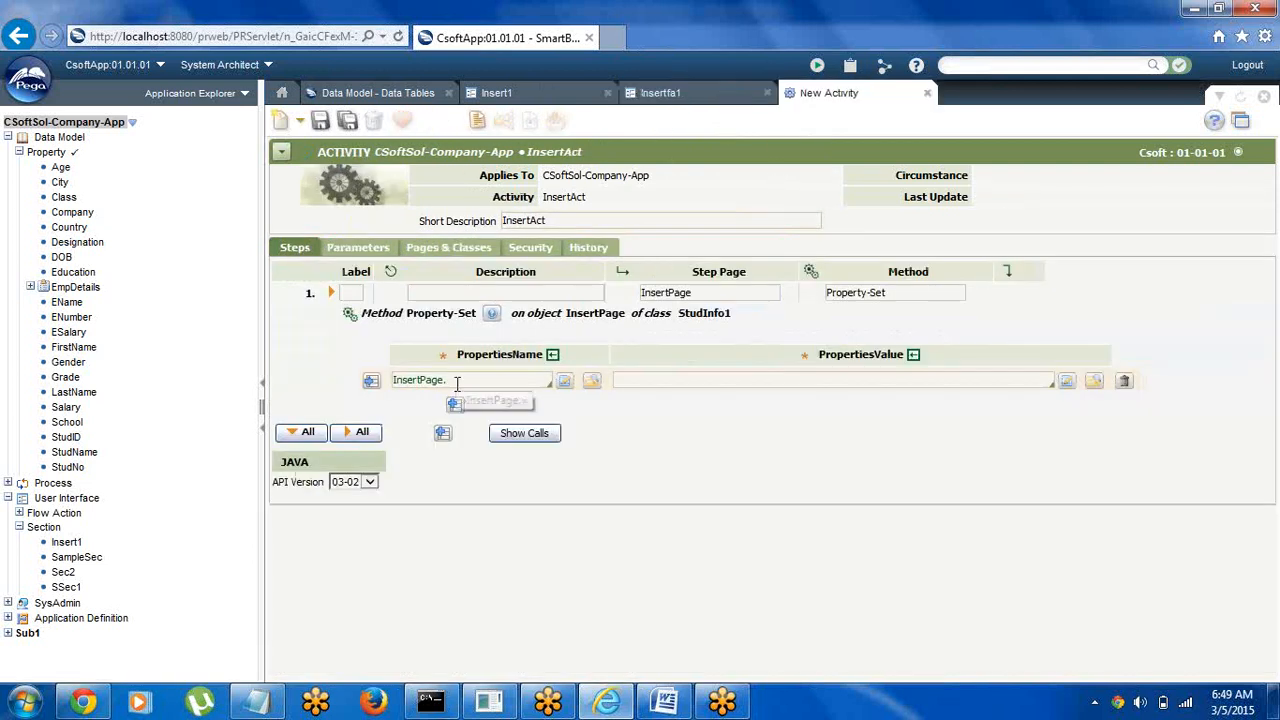
pyautogui.click(457, 381)
pyautogui.write('InsertPage.')
pyautogui.press('Down')
pyautogui.press('Down')
pyautogui.press('Down')
pyautogui.press('Down')
pyautogui.press('Down')
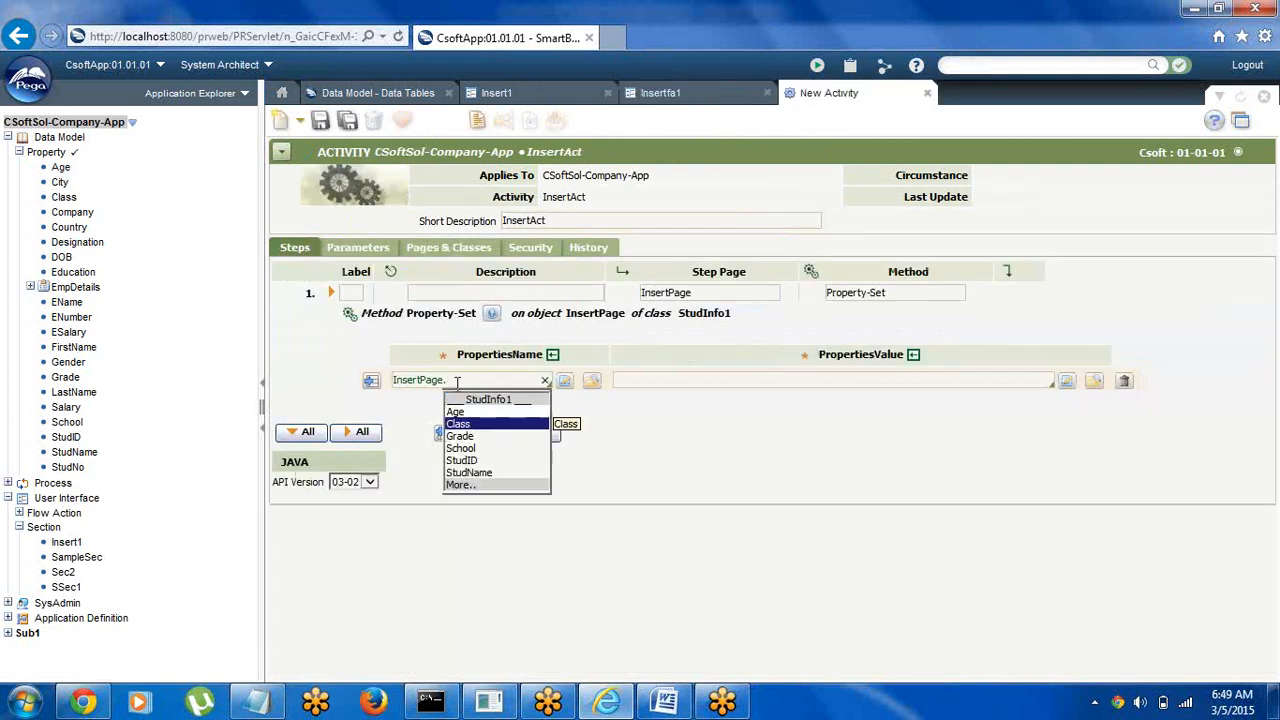
pyautogui.press('Return')
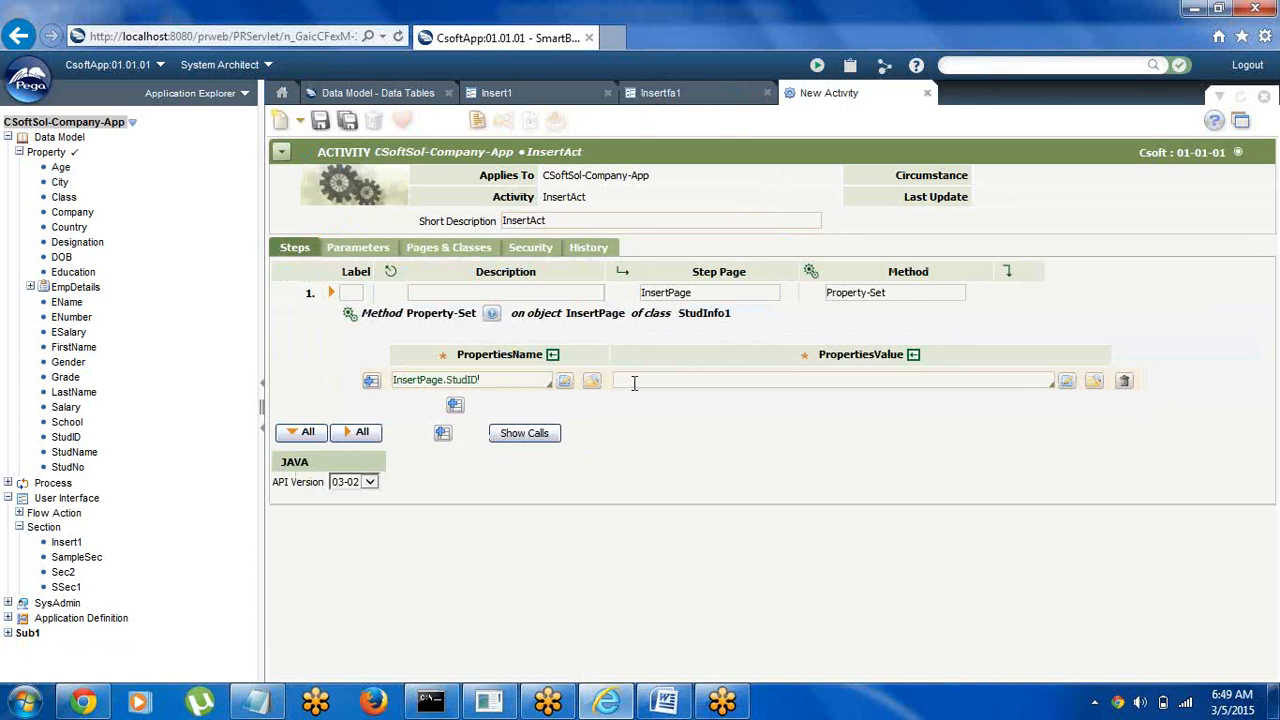
# Set the value for InsertPage.StudID to pyWorkPage.StudID
pyautogui.click(634, 383)
pyautogui.click(638, 374)
pyautogui.write('p')
pyautogui.press('Down')
pyautogui.press('Down')
pyautogui.press('Return')
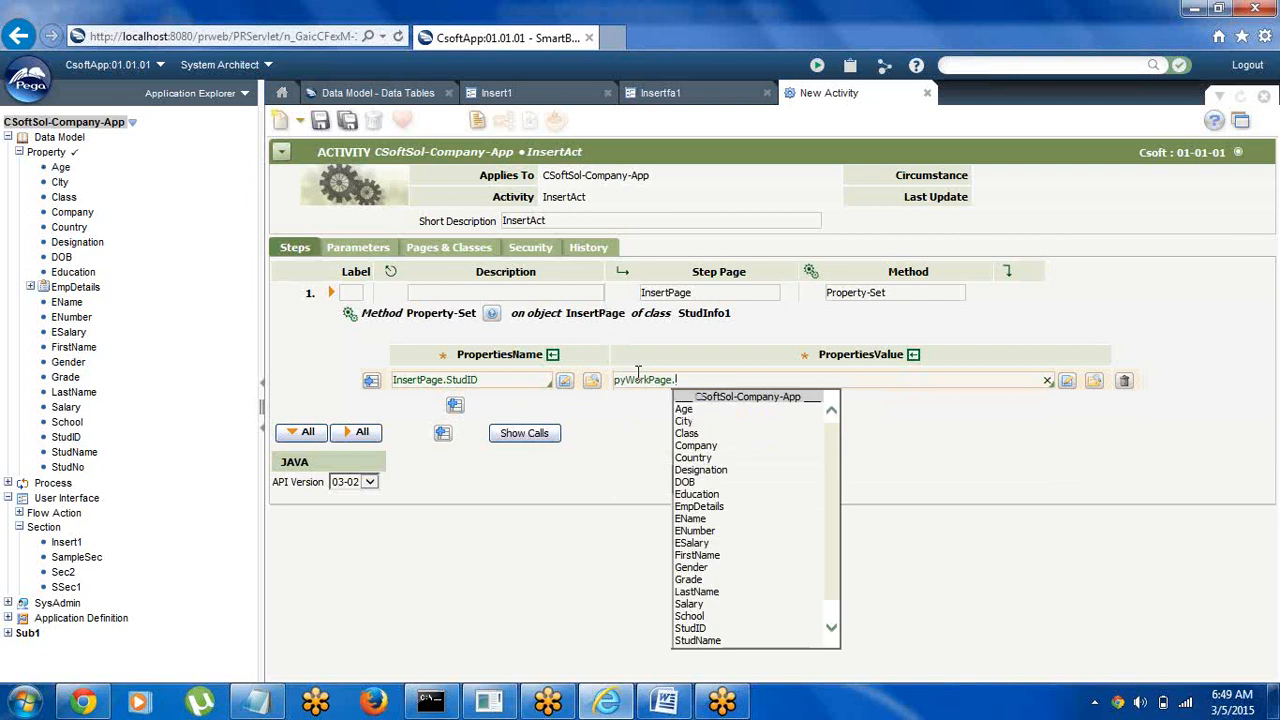
pyautogui.press('Down')
pyautogui.press('Down')
pyautogui.press('Down')
pyautogui.press('Down')
pyautogui.press('Down')
pyautogui.press('Down')
pyautogui.press('Down')
pyautogui.press('Down')
pyautogui.press('Down')
pyautogui.press('Down')
pyautogui.press('Down')
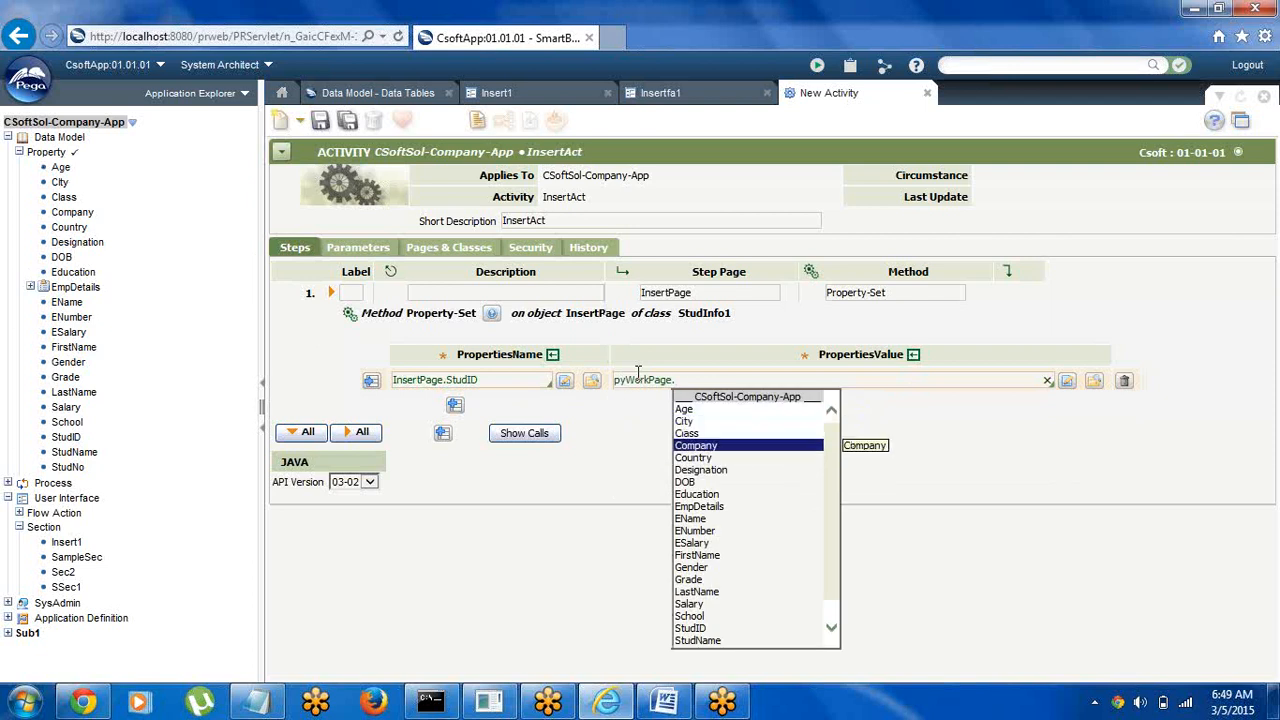
pyautogui.press('Down')
pyautogui.press('Down')
pyautogui.press('Down')
pyautogui.press('Down')
pyautogui.press('Down')
pyautogui.press('Down')
pyautogui.press('Down')
pyautogui.press('Down')
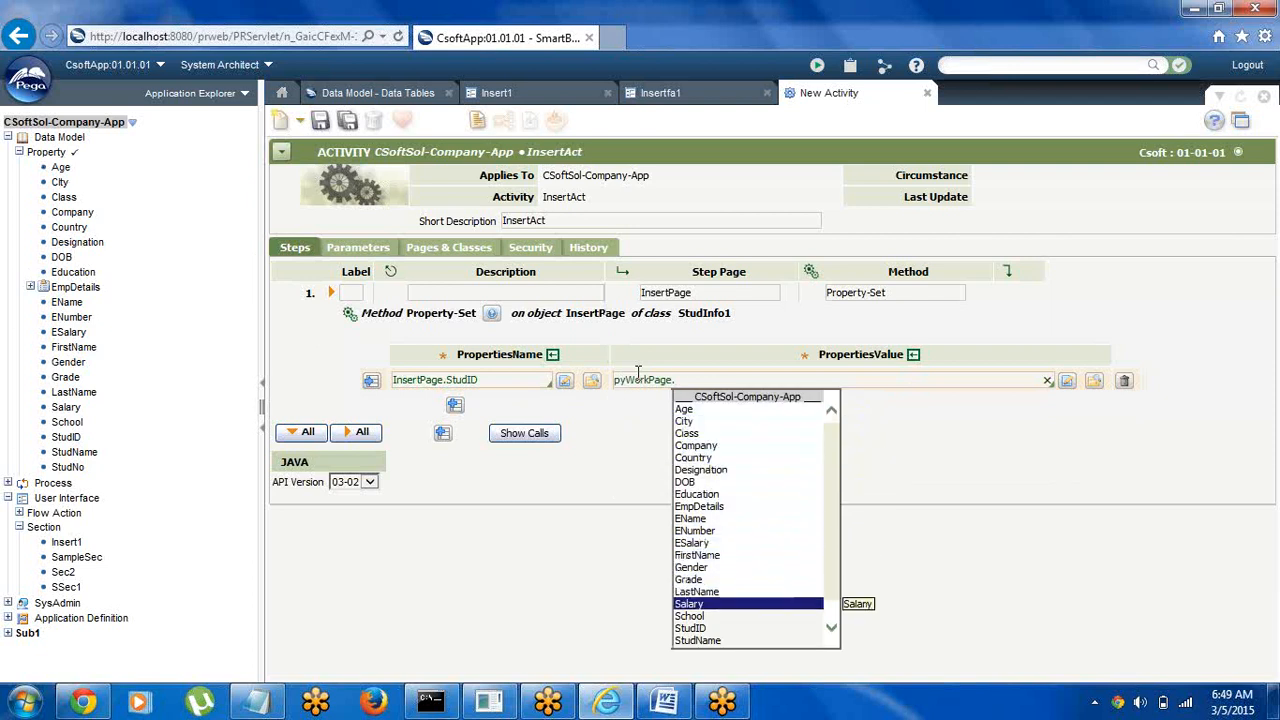
pyautogui.press('Return')
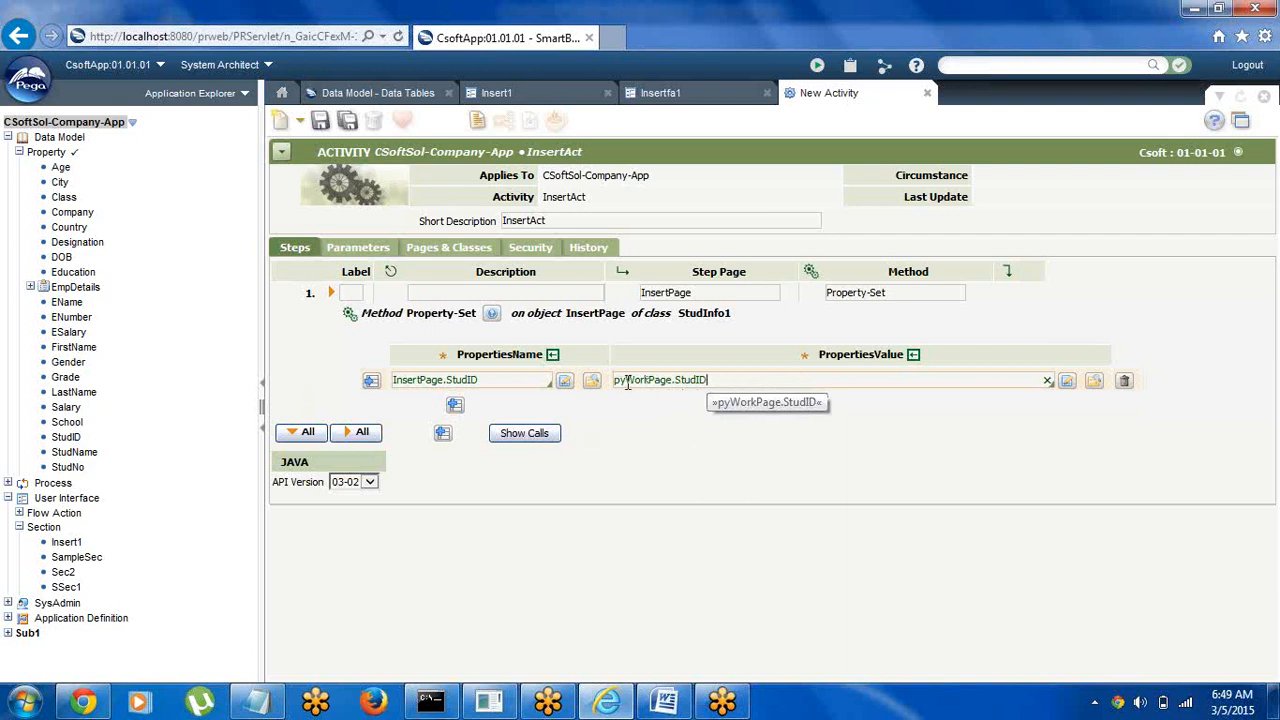
# Highlight the page names in the StudID mapping, and add a second property row below it
pyautogui.doubleClick(632, 386)
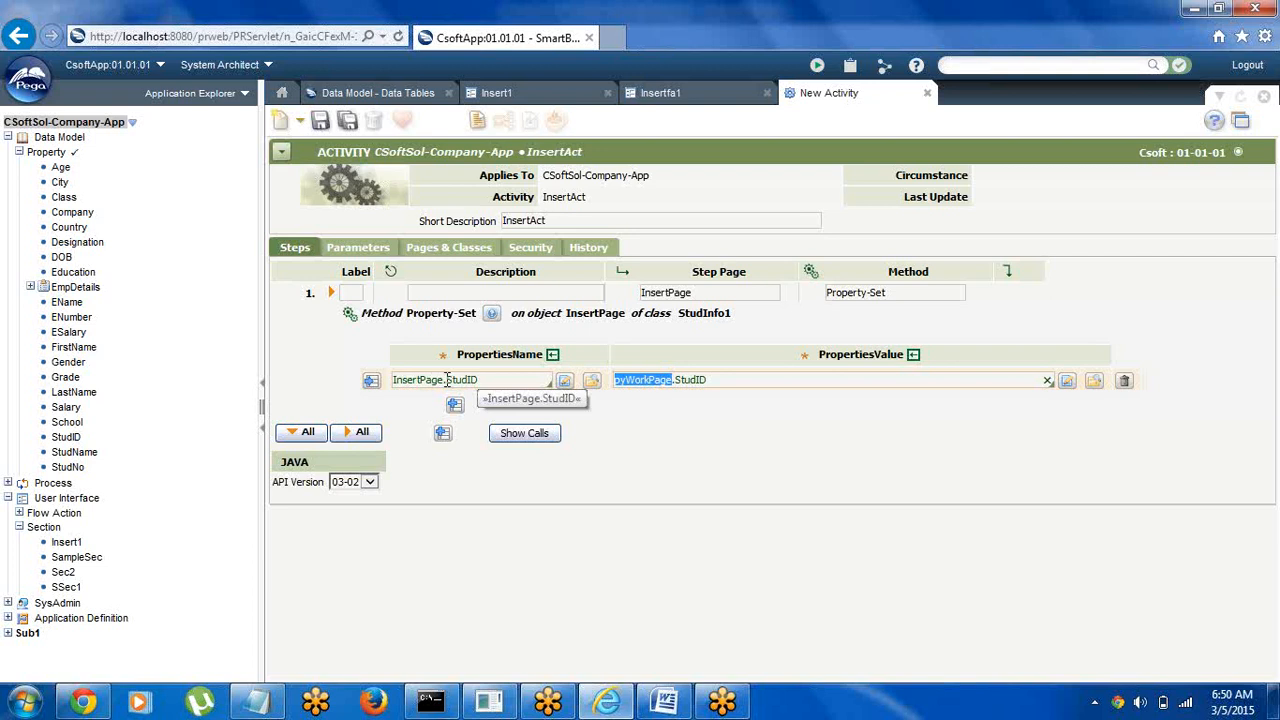
pyautogui.doubleClick(414, 381)
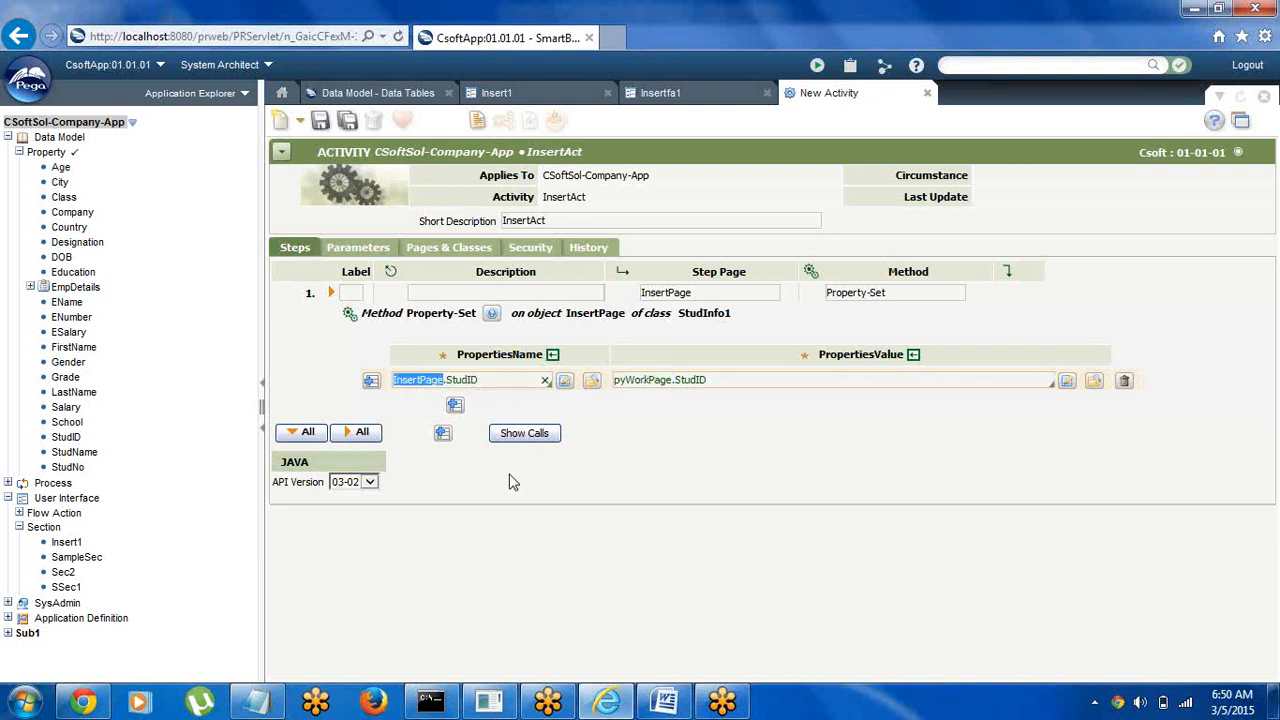
pyautogui.click(514, 482)
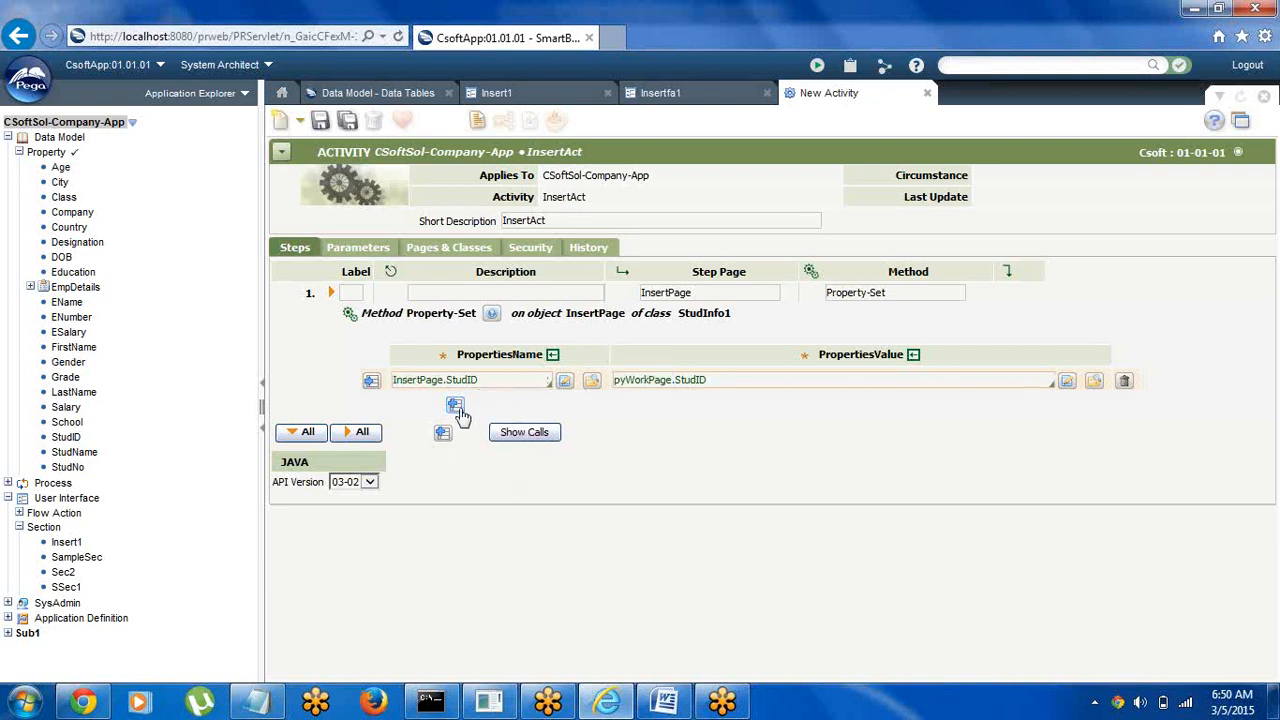
pyautogui.click(455, 404)
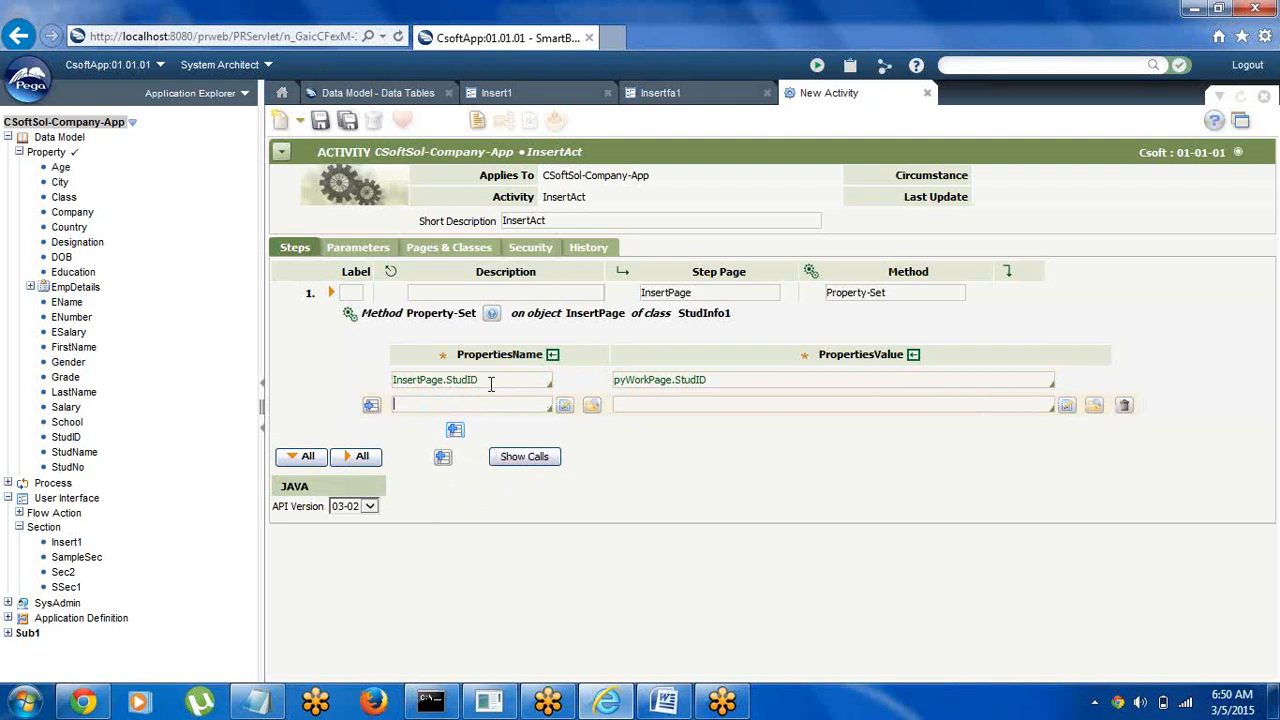
# Set the second property name of the Property-Set method to InsertPage.StudName
pyautogui.click(468, 401)
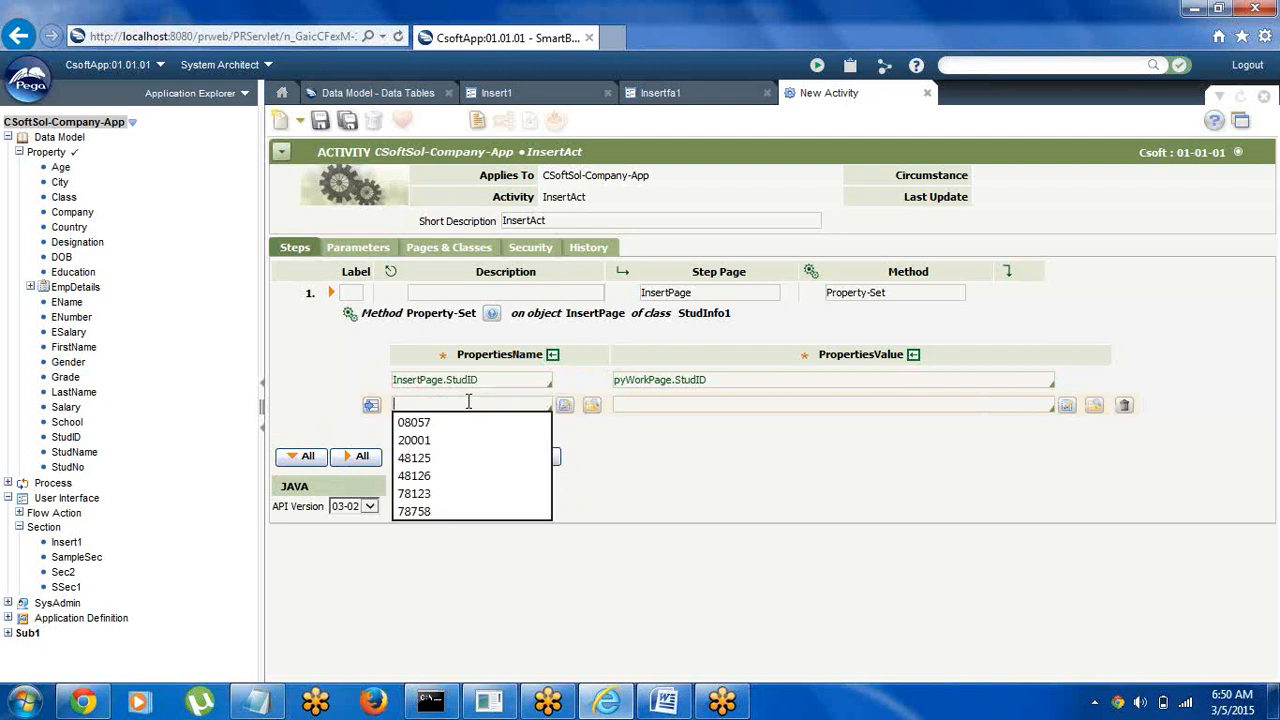
pyautogui.write('In')
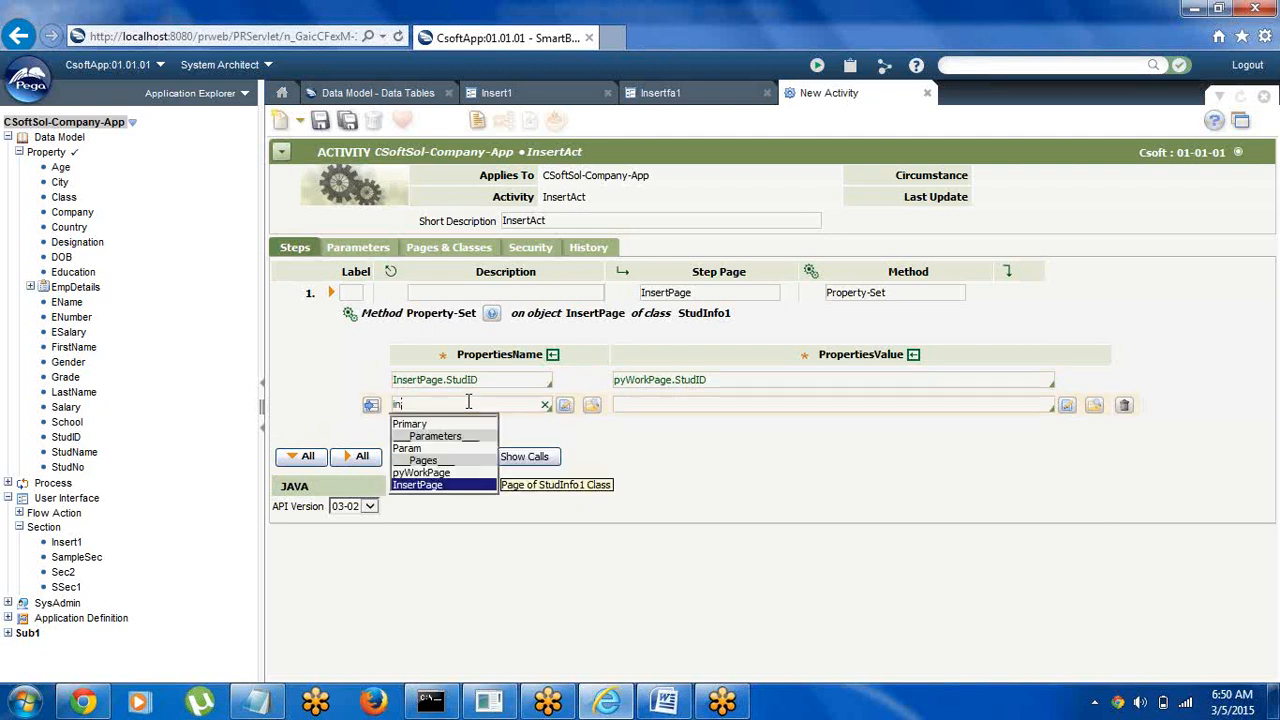
pyautogui.press('Return')
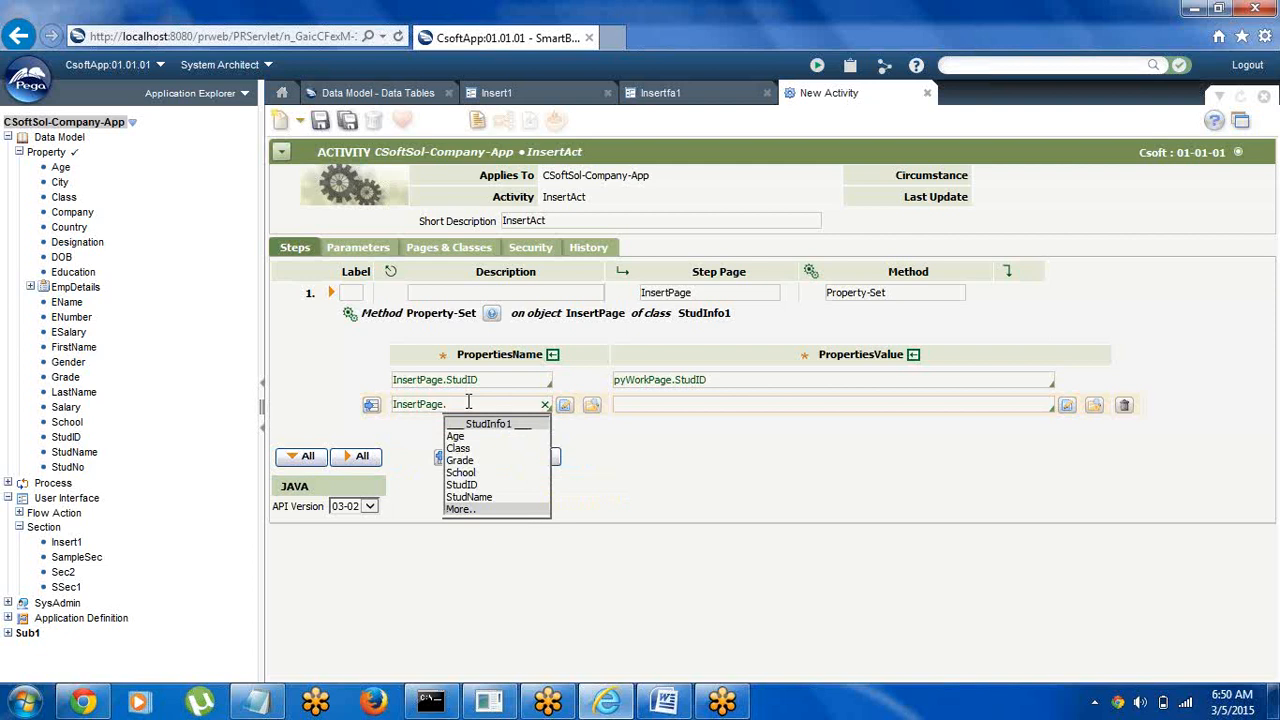
pyautogui.press('Down')
pyautogui.press('Down')
pyautogui.press('Down')
pyautogui.press('Down')
pyautogui.press('Down')
pyautogui.press('Down')
pyautogui.press('Return')
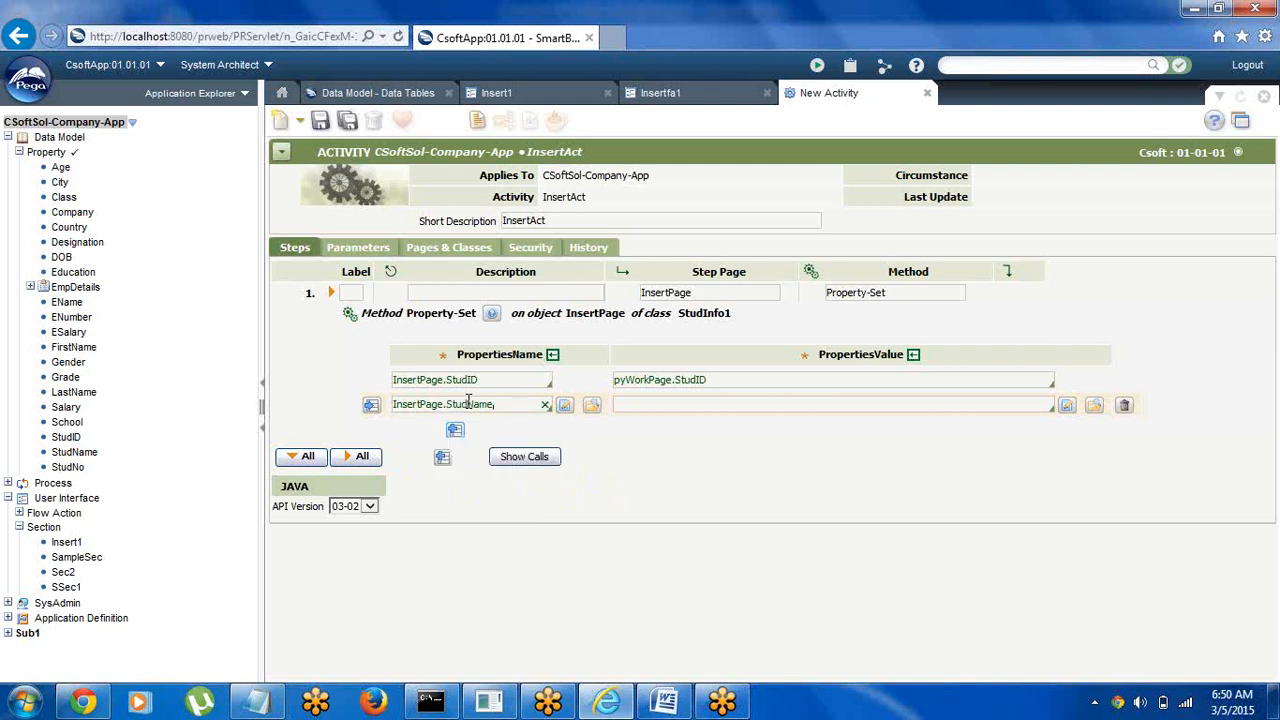
# Add a third property row to the Property-Set method and set its name to InsertPage.Age
pyautogui.click(455, 430)
pyautogui.click(423, 430)
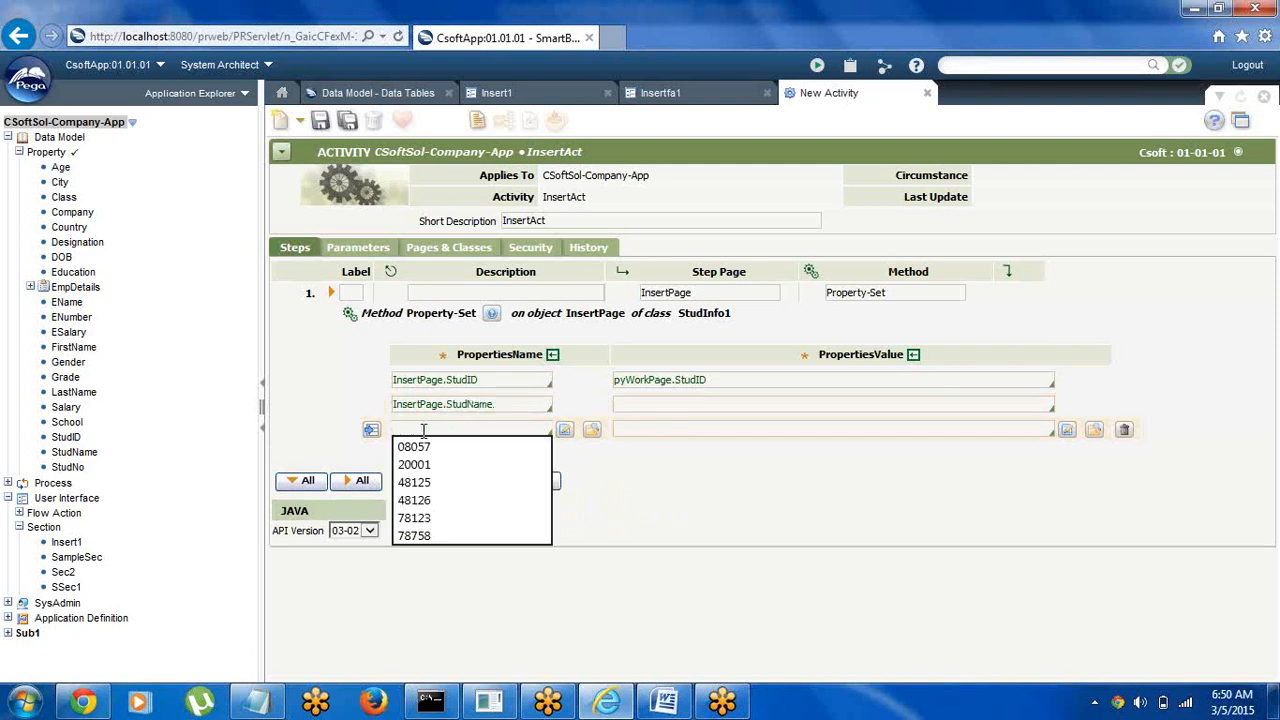
pyautogui.write('n')
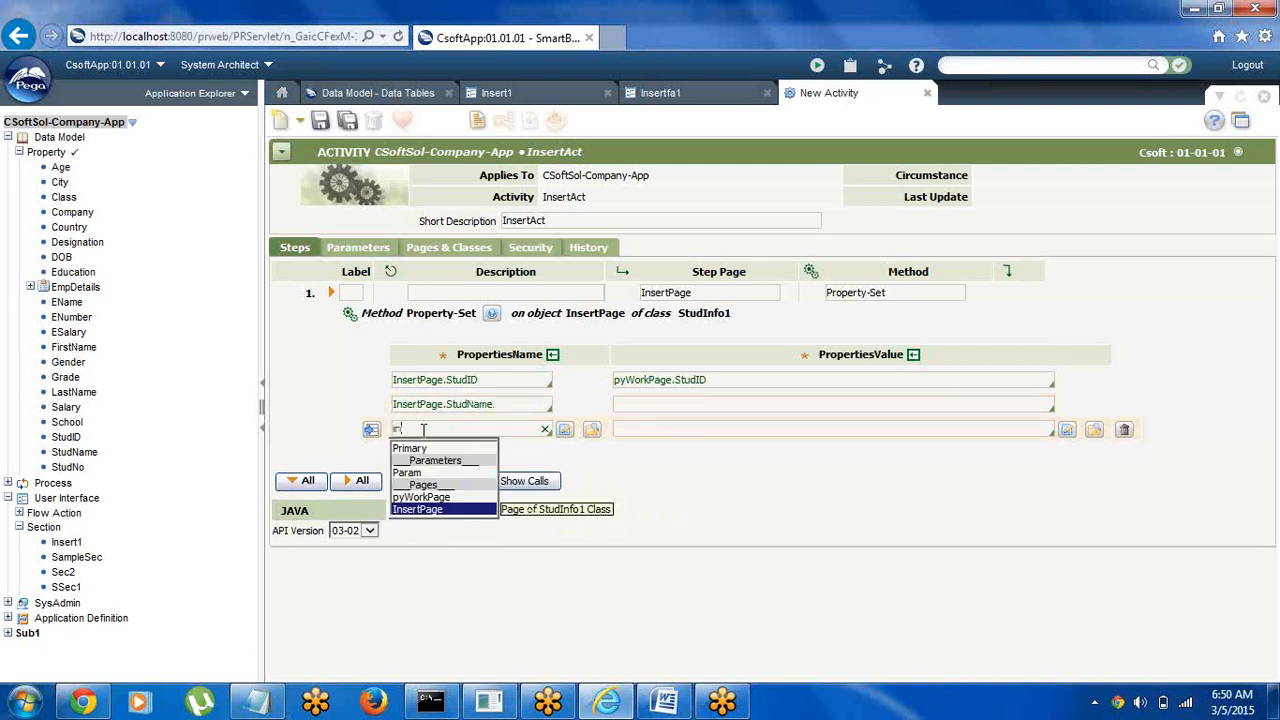
pyautogui.press('Return')
pyautogui.press('Return')
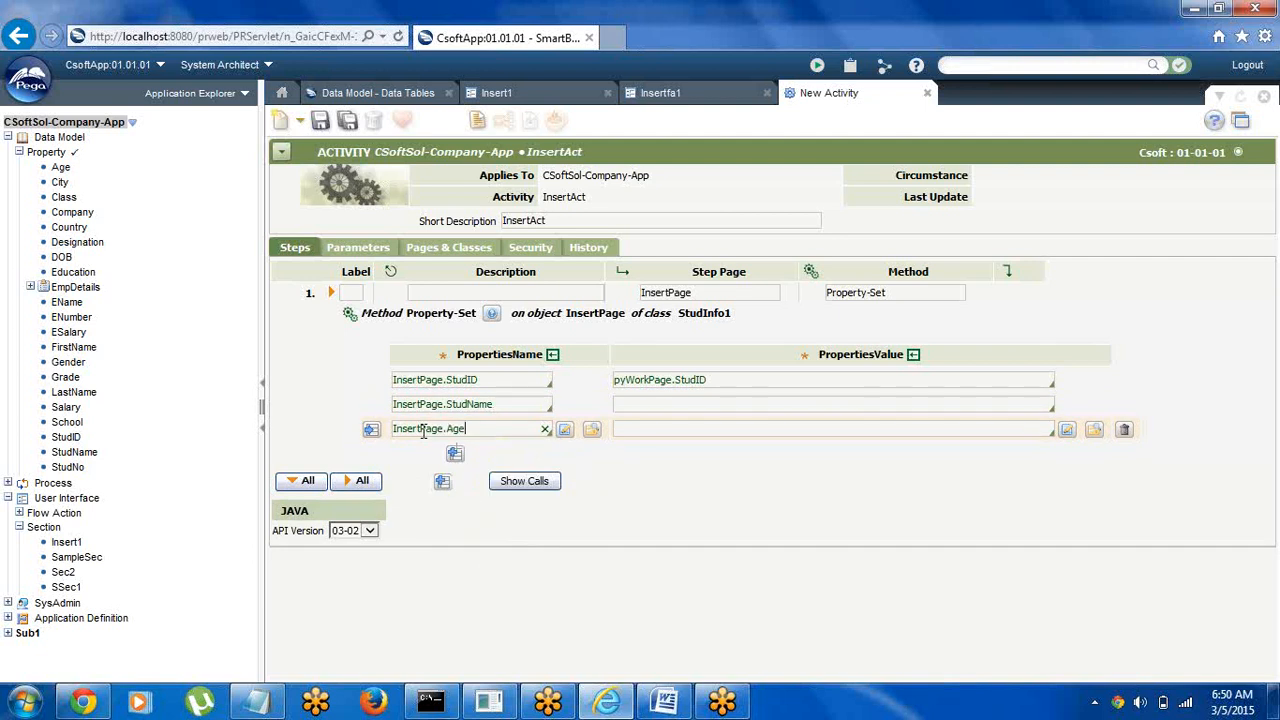
# Add a fourth property row below InsertPage.Age and set its name to InsertPage.Class
pyautogui.click(455, 455)
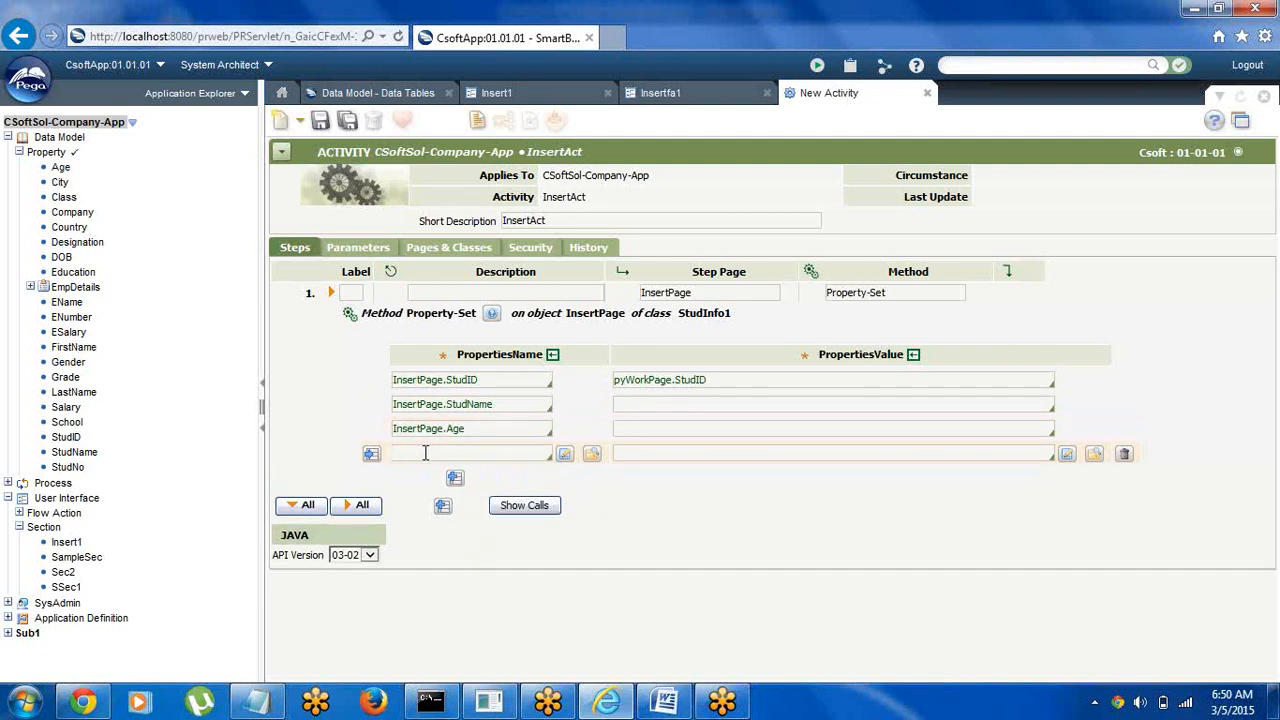
pyautogui.click(425, 453)
pyautogui.write('n')
pyautogui.press('Return')
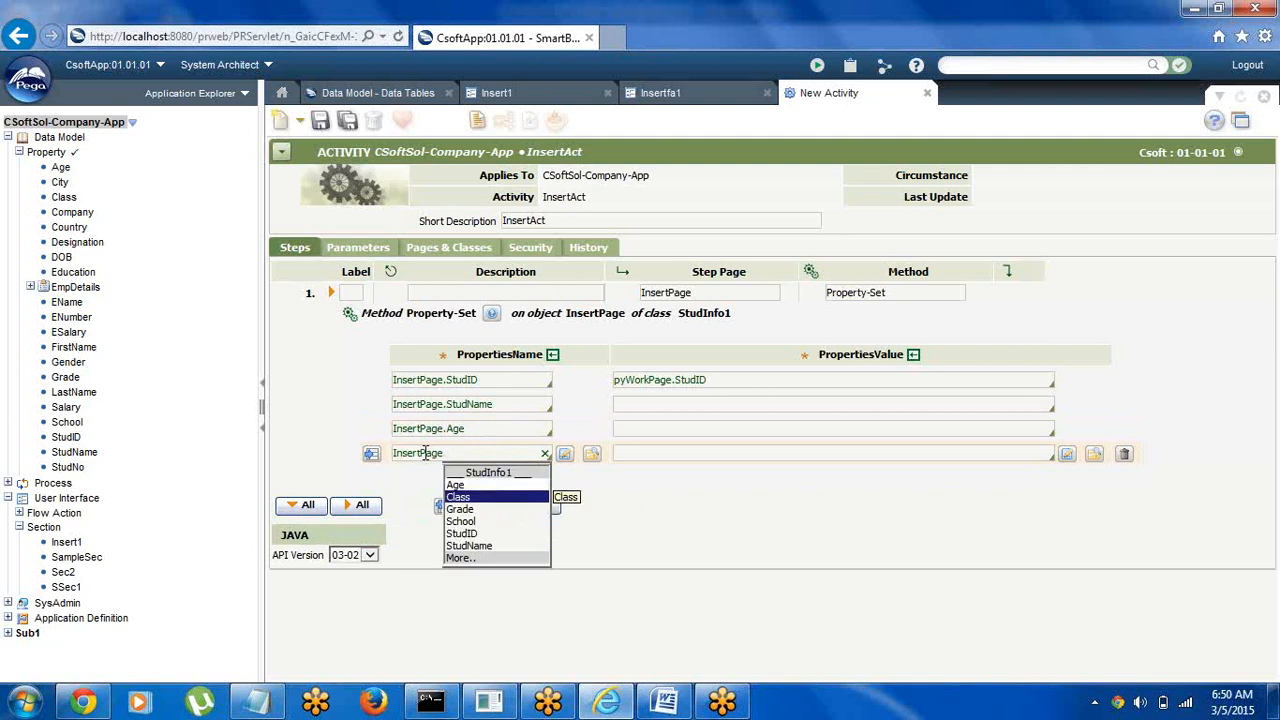
pyautogui.press('Return')
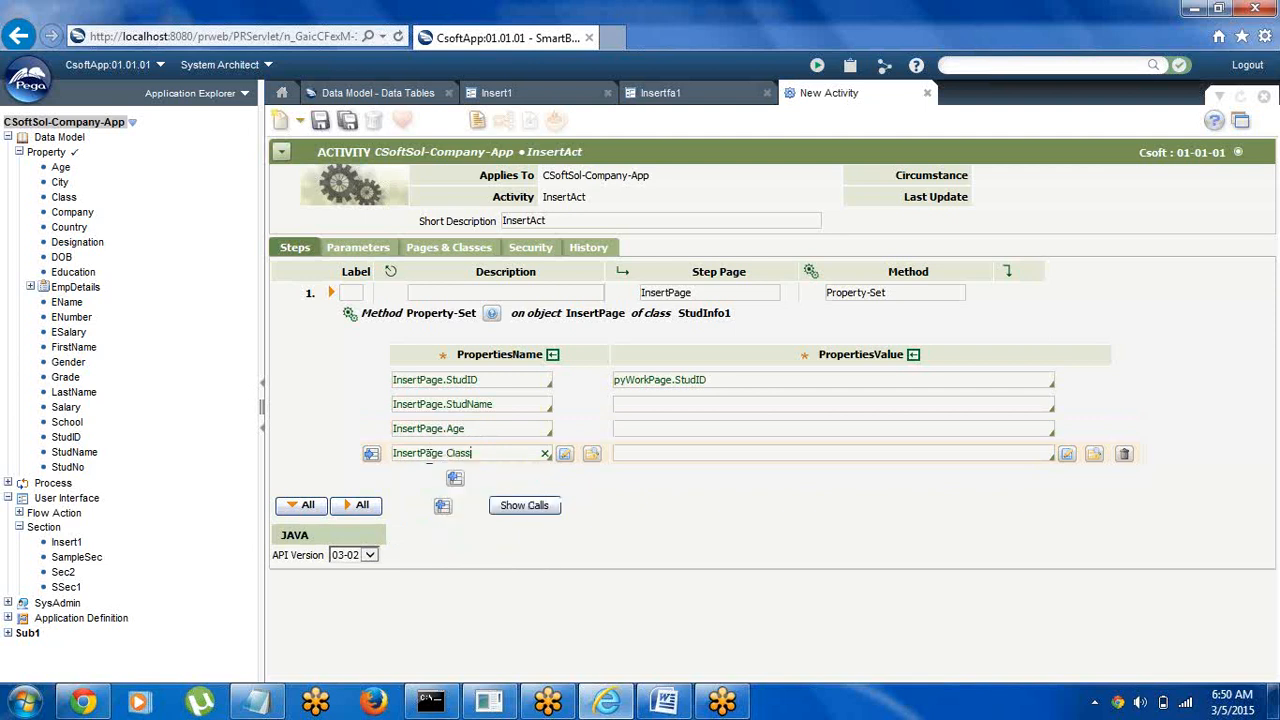
# Add a fifth property row below InsertPage.Class and set its name to InsertPage.Grade
pyautogui.click(445, 505)
pyautogui.write('in')
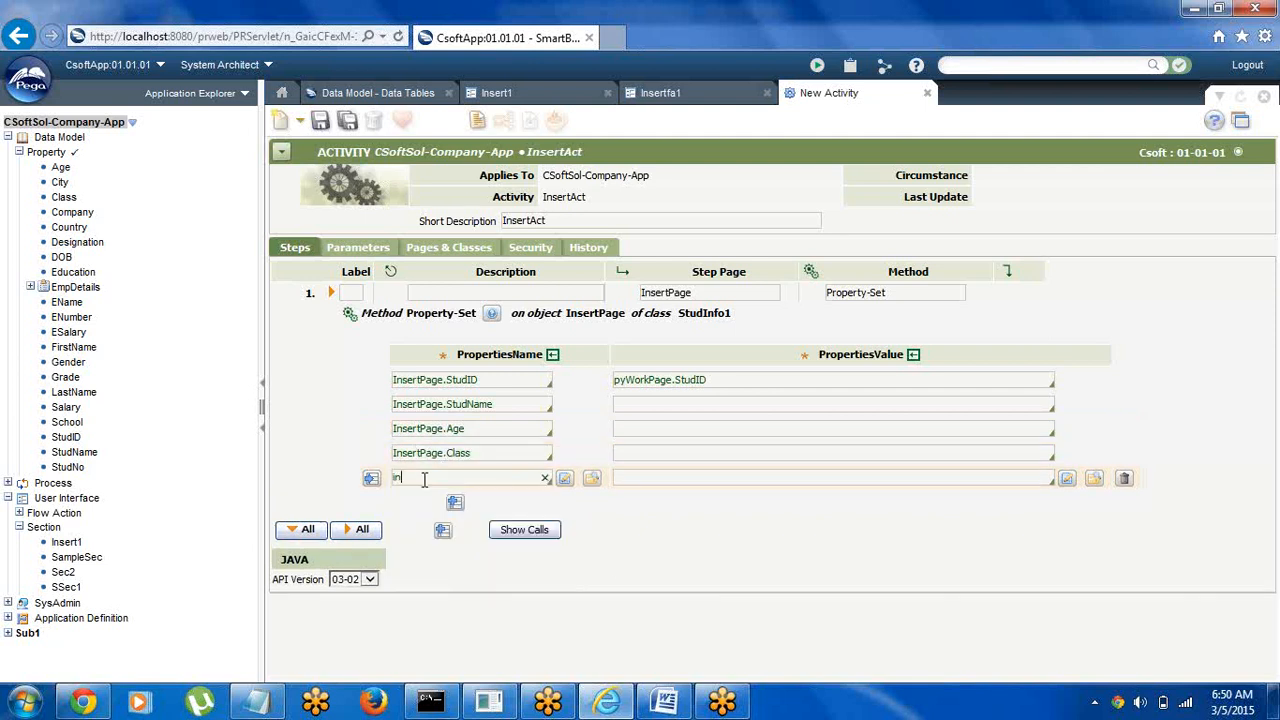
pyautogui.press('Return')
pyautogui.press('Down')
pyautogui.press('Down')
pyautogui.press('Down')
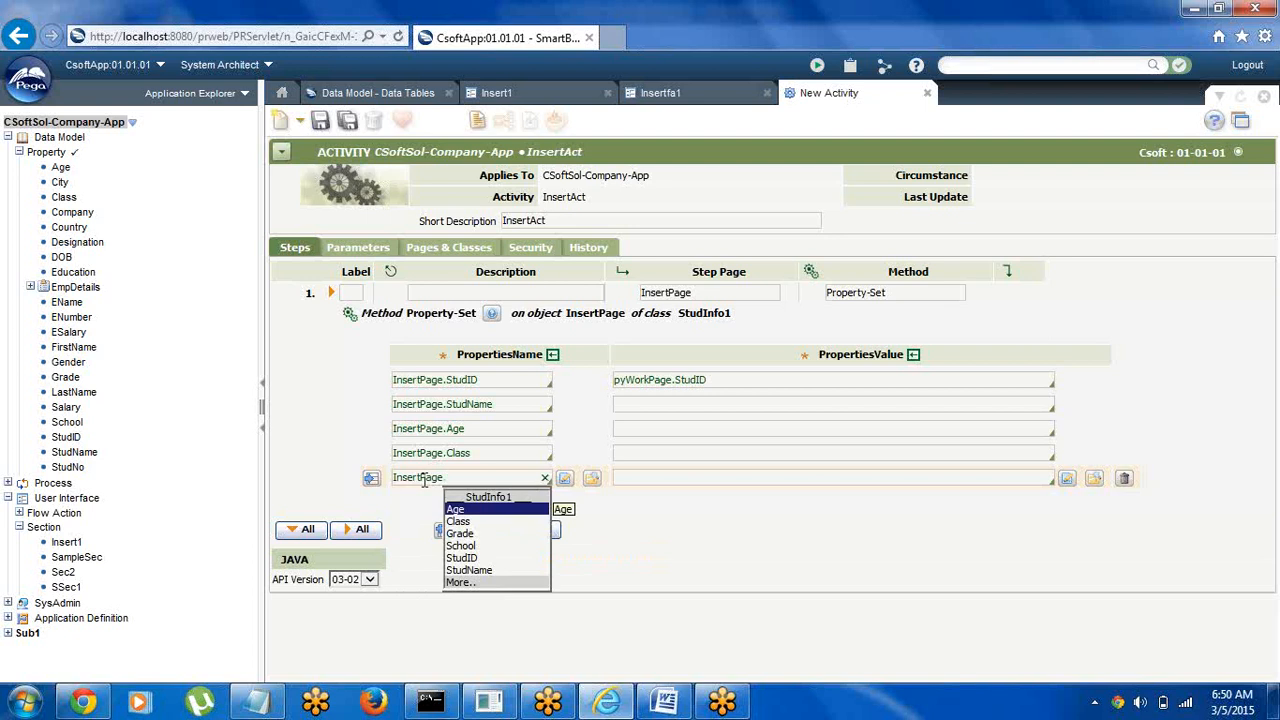
pyautogui.press('Return')
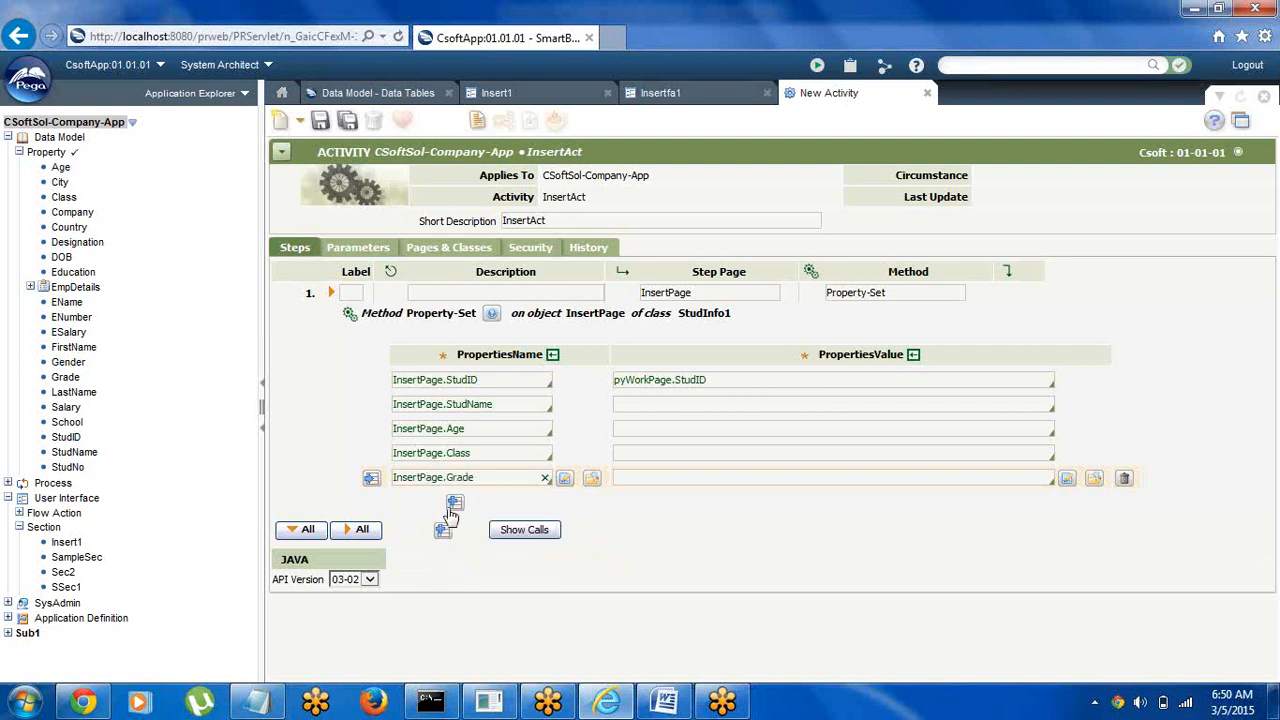
# Add a sixth property row below InsertPage.Grade and set its name to InsertPage.School
pyautogui.click(455, 503)
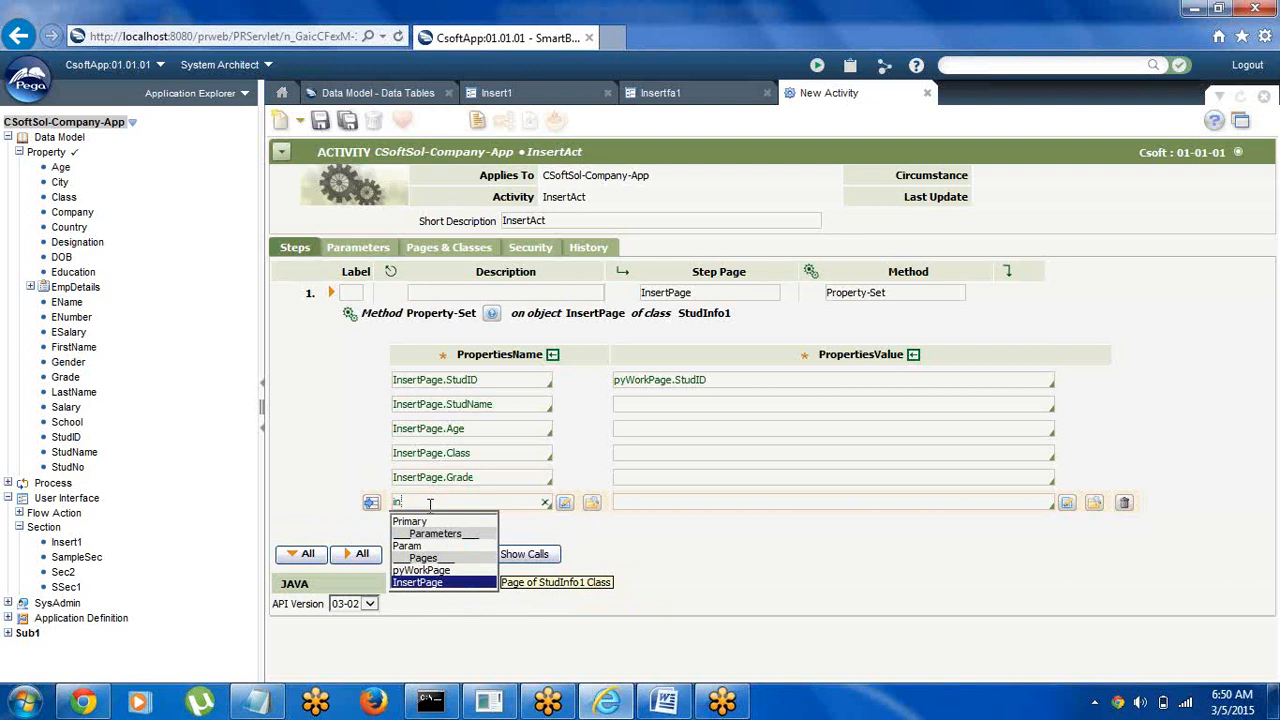
pyautogui.write('in')
pyautogui.press('Return')
pyautogui.write('.')
pyautogui.press('Down')
pyautogui.press('Down')
pyautogui.press('Down')
pyautogui.press('Down')
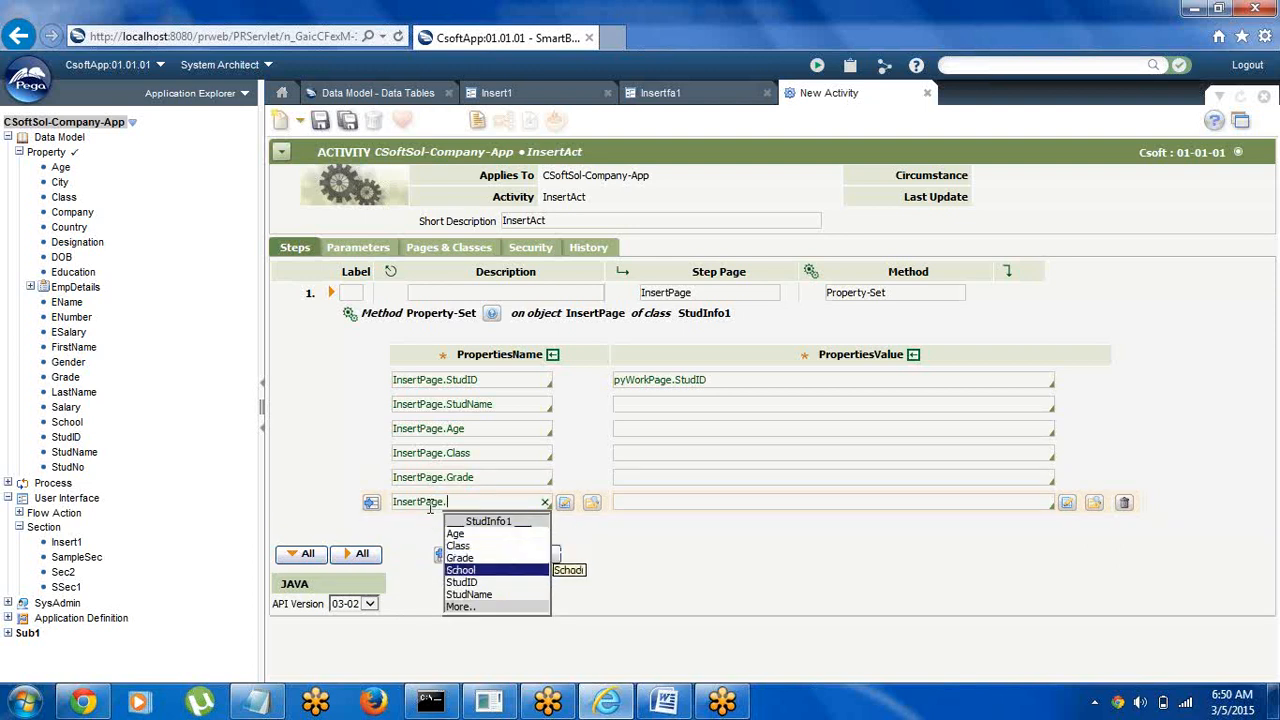
pyautogui.press('Return')
# Set the value for InsertPage.StudName to pyWorkPage.StudName
pyautogui.click(650, 403)
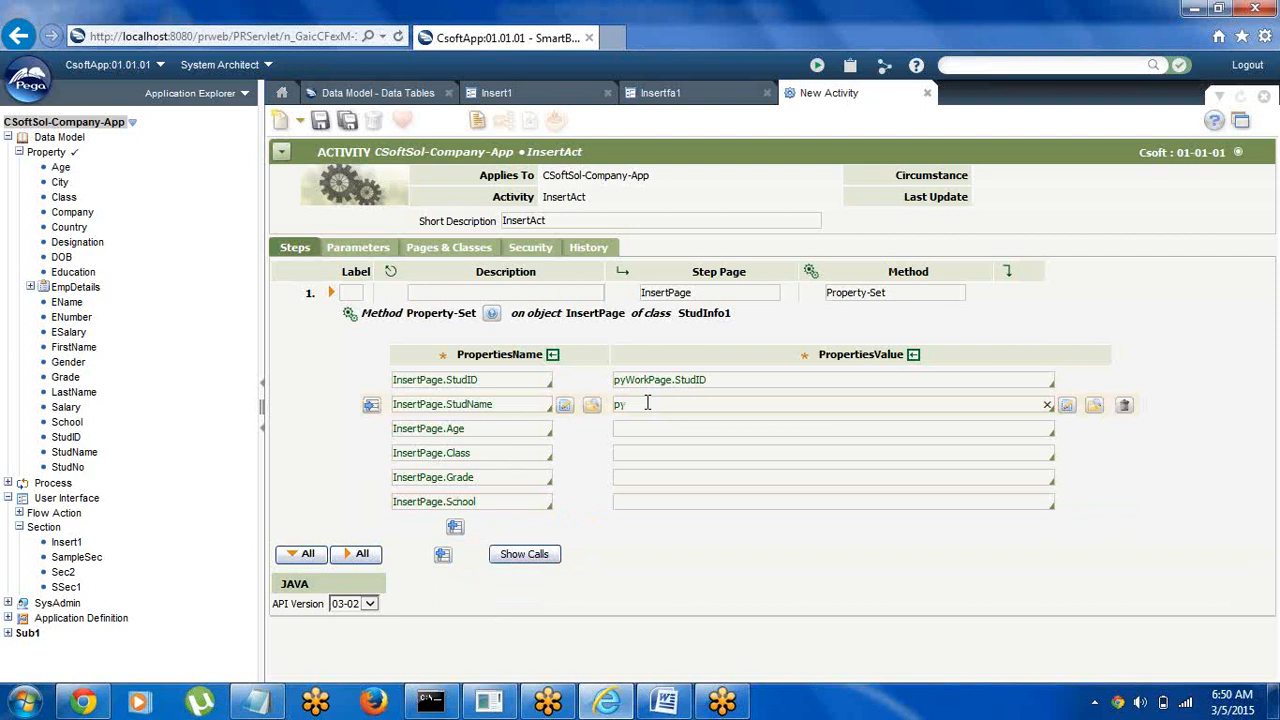
pyautogui.write('py')
pyautogui.press('Return')
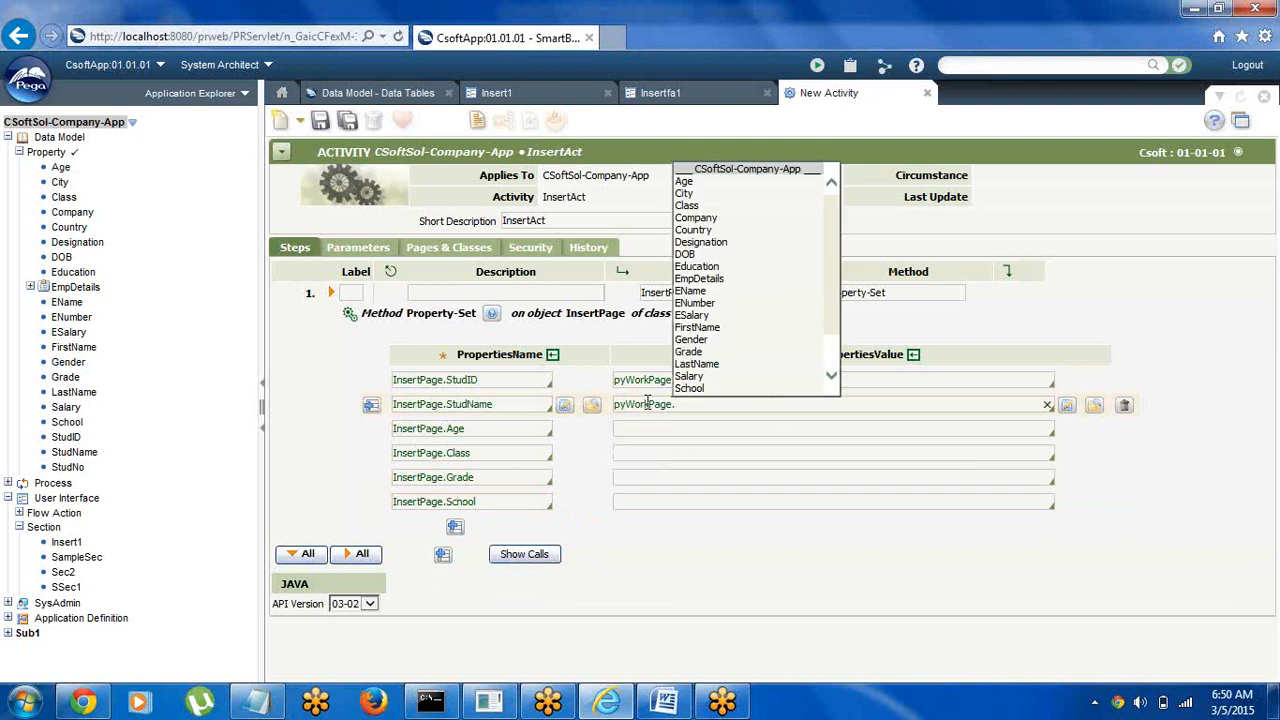
pyautogui.press('Down')
pyautogui.press('Down')
pyautogui.press('Down')
pyautogui.press('Down')
pyautogui.press('Down')
pyautogui.press('Down')
pyautogui.press('Down')
pyautogui.press('Down')
pyautogui.press('Down')
pyautogui.press('Down')
pyautogui.press('Down')
pyautogui.press('Down')
pyautogui.press('Down')
pyautogui.press('Down')
pyautogui.press('Down')
pyautogui.press('Down')
pyautogui.press('Down')
pyautogui.press('Down')
pyautogui.press('Down')
pyautogui.press('Down')
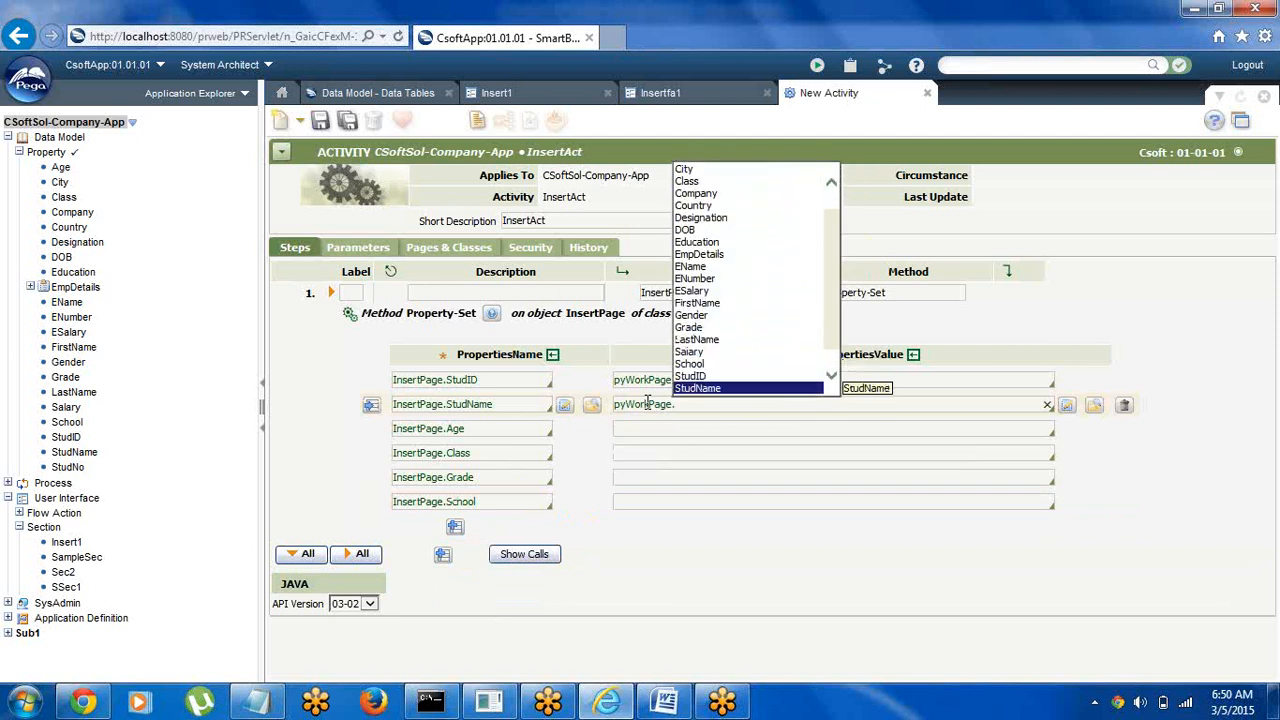
pyautogui.press('Return')
# Set the value for InsertPage.Age to pyWorkPage.Age
pyautogui.click(648, 429)
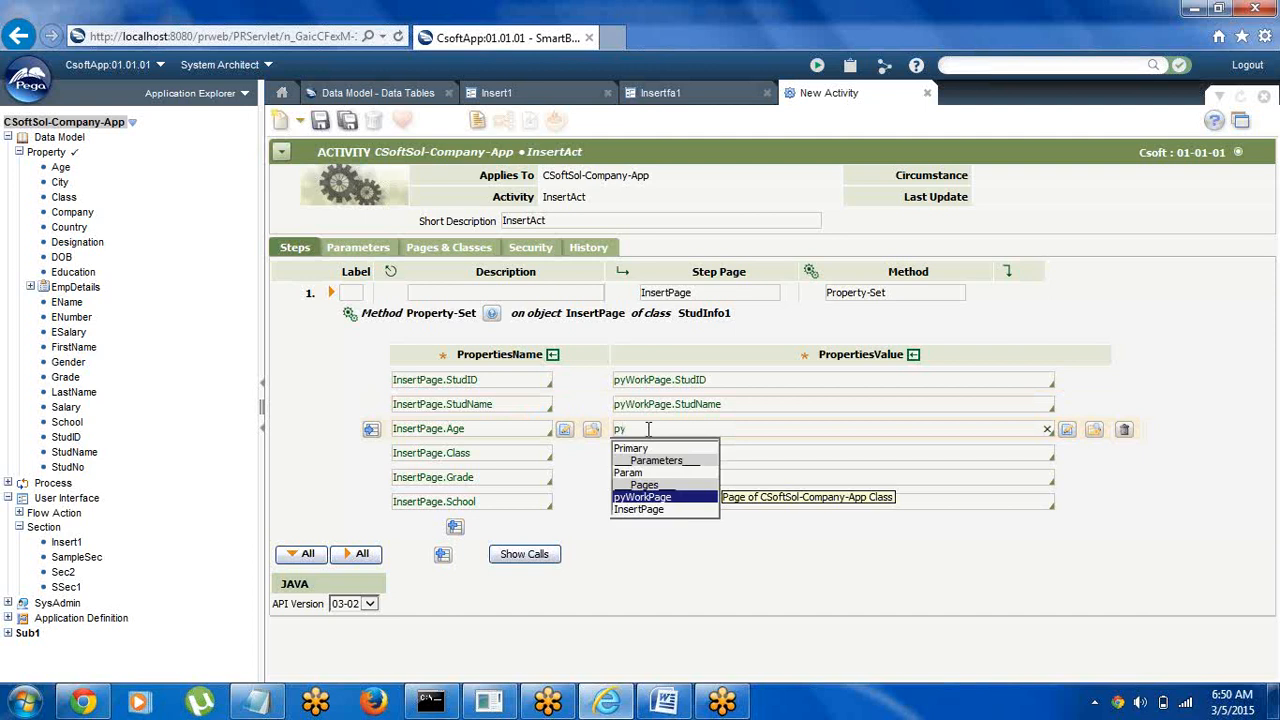
pyautogui.write('py')
pyautogui.press('Return')
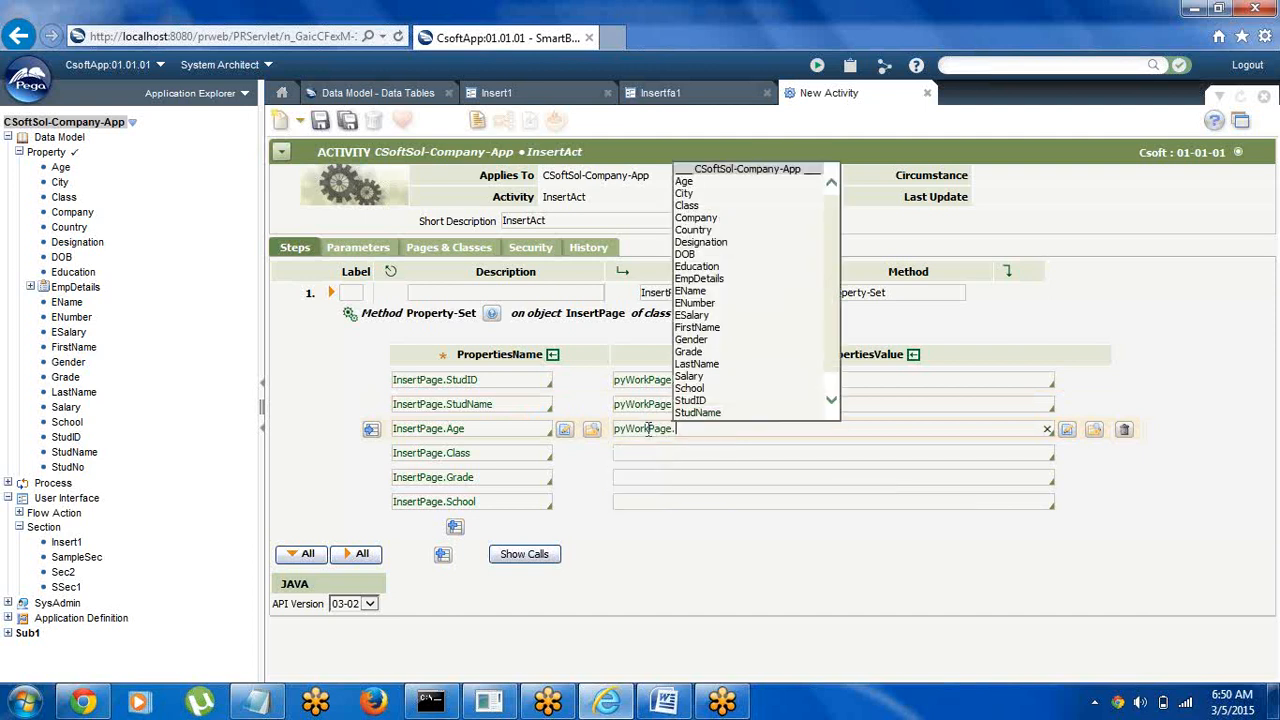
pyautogui.press('Down')
pyautogui.press('Return')
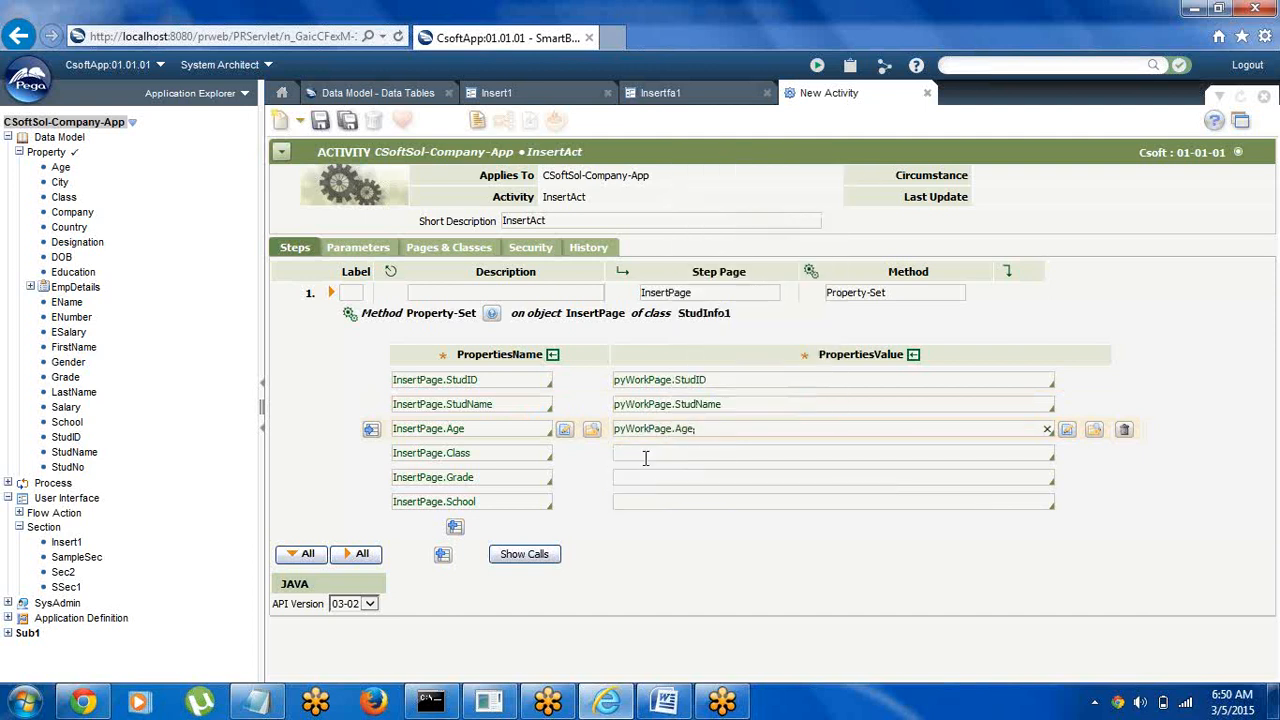
# Set the value for InsertPage.Class to pyWorkPage.Class
pyautogui.click(645, 458)
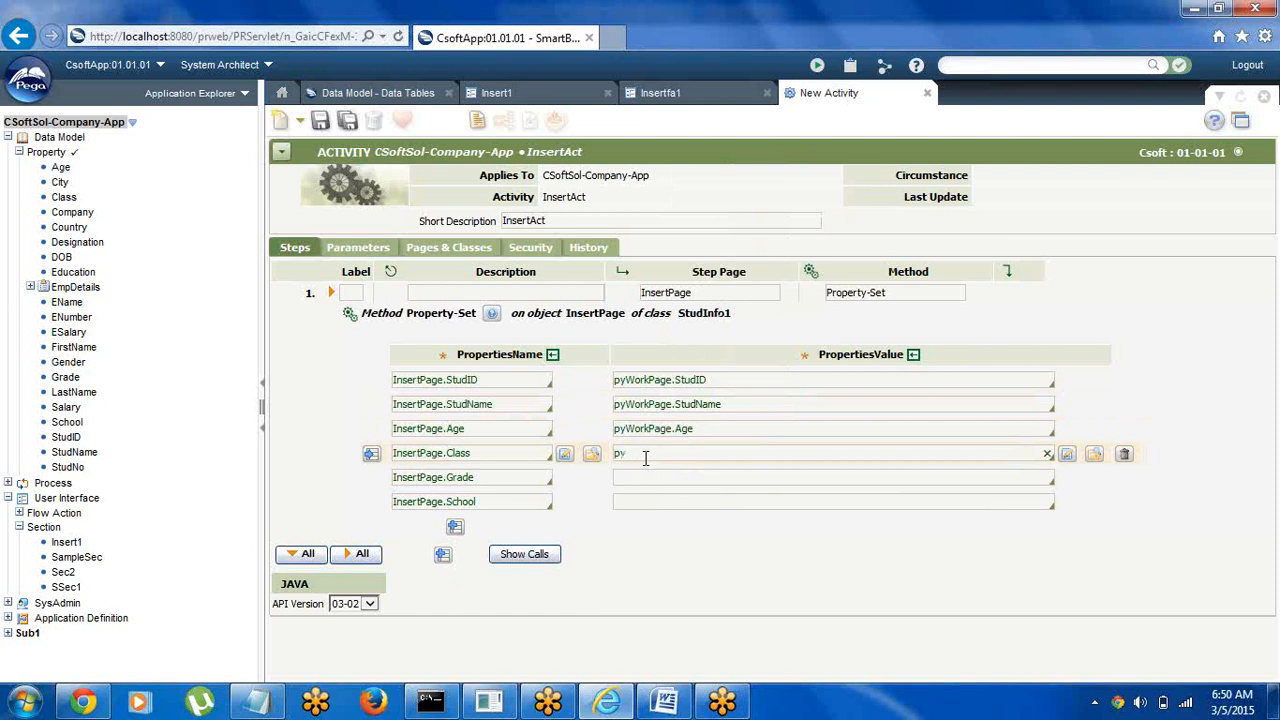
pyautogui.write('py')
pyautogui.press('Return')
pyautogui.write('.')
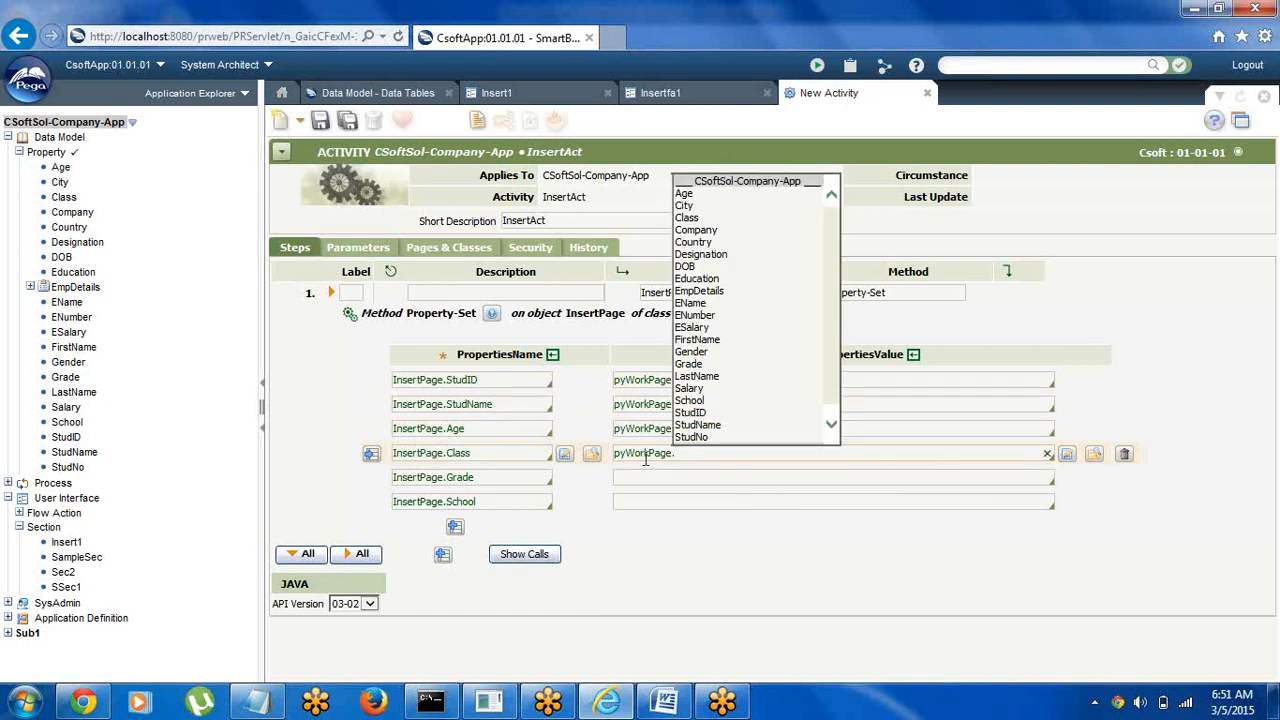
pyautogui.press('Down')
pyautogui.press('Down')
pyautogui.press('Down')
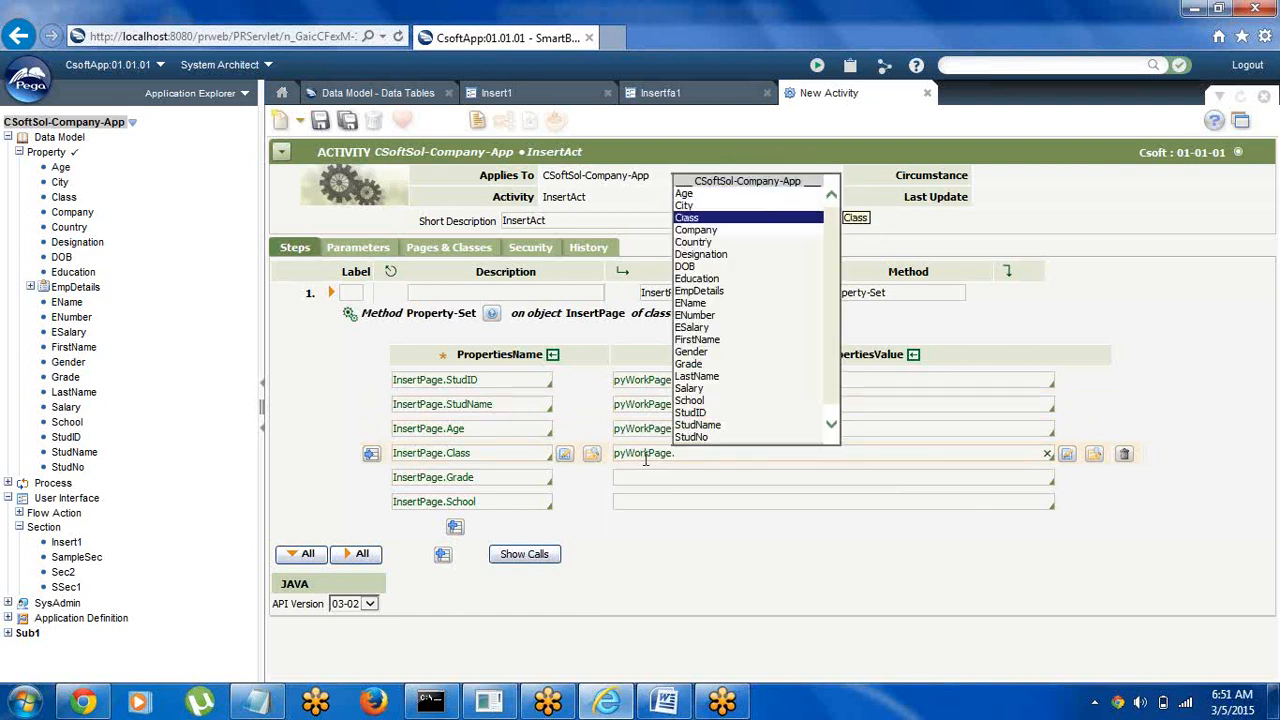
pyautogui.press('Return')
# Set the value for InsertPage.Grade to pyWorkPage.Grade
pyautogui.click(647, 478)
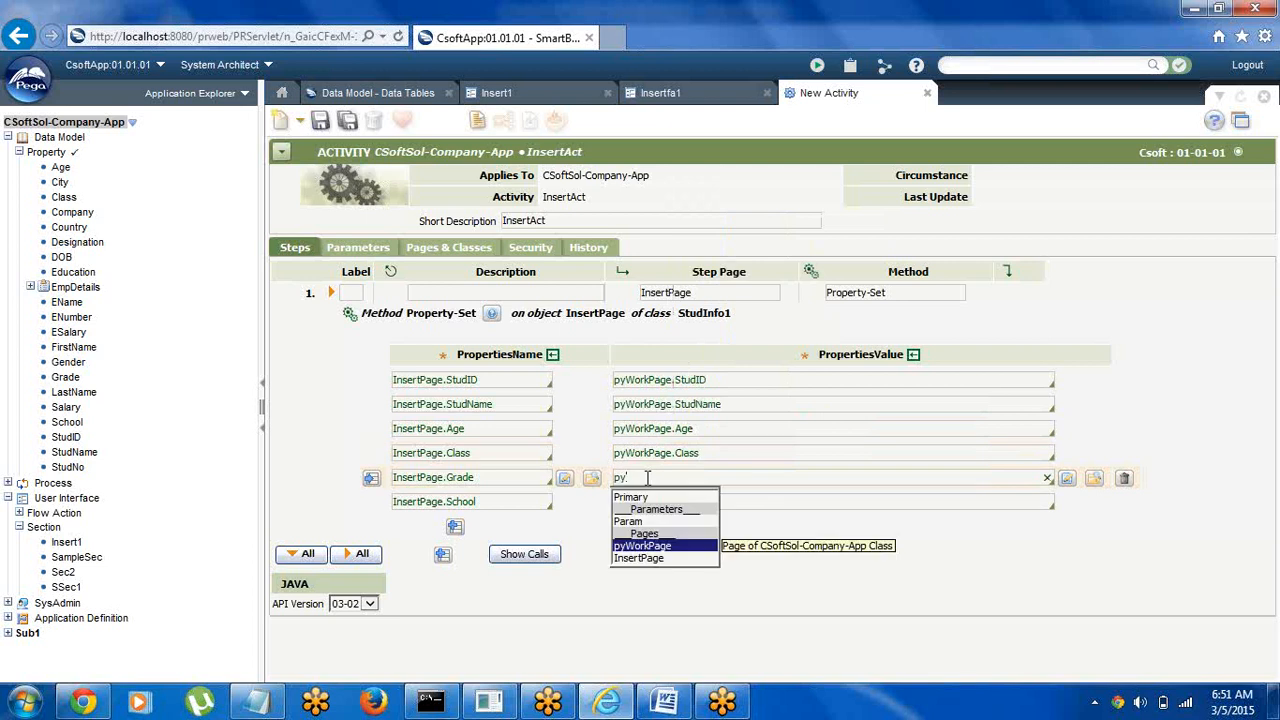
pyautogui.write('py')
pyautogui.press('Return')
pyautogui.press('Down')
pyautogui.press('Down')
pyautogui.press('Down')
pyautogui.press('Down')
pyautogui.press('Down')
pyautogui.press('Down')
pyautogui.press('Down')
pyautogui.press('Down')
pyautogui.press('Down')
pyautogui.press('Down')
pyautogui.press('Down')
pyautogui.press('Down')
pyautogui.press('Down')
pyautogui.press('Down')
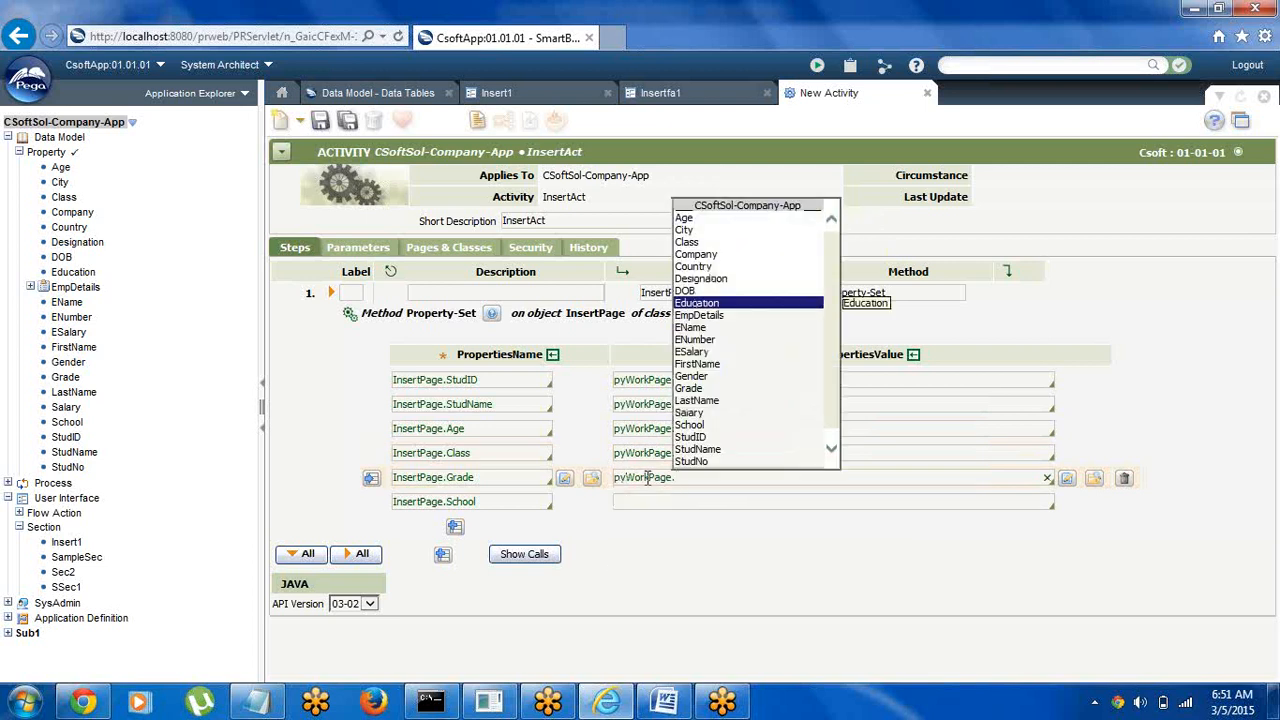
pyautogui.press('Down')
pyautogui.press('Down')
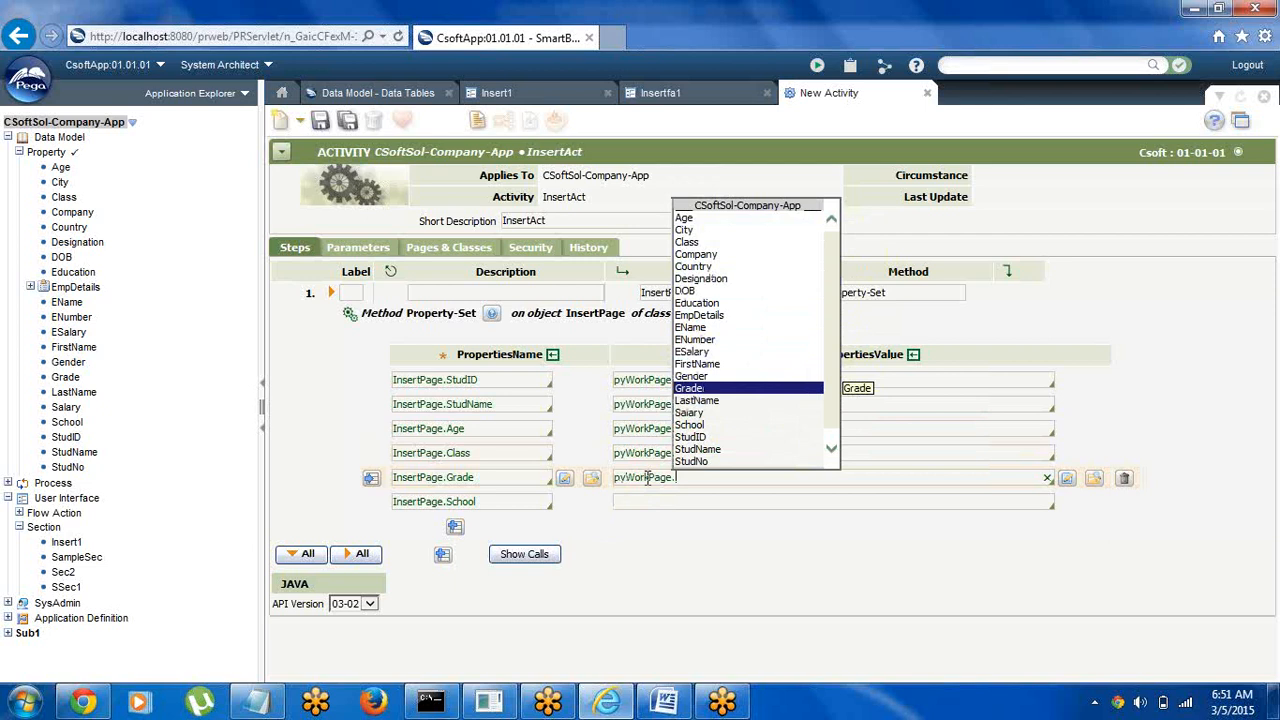
pyautogui.press('Return')
pyautogui.write('.')
# Set the value for InsertPage.School to pyWorkPage.School
pyautogui.click(651, 502)
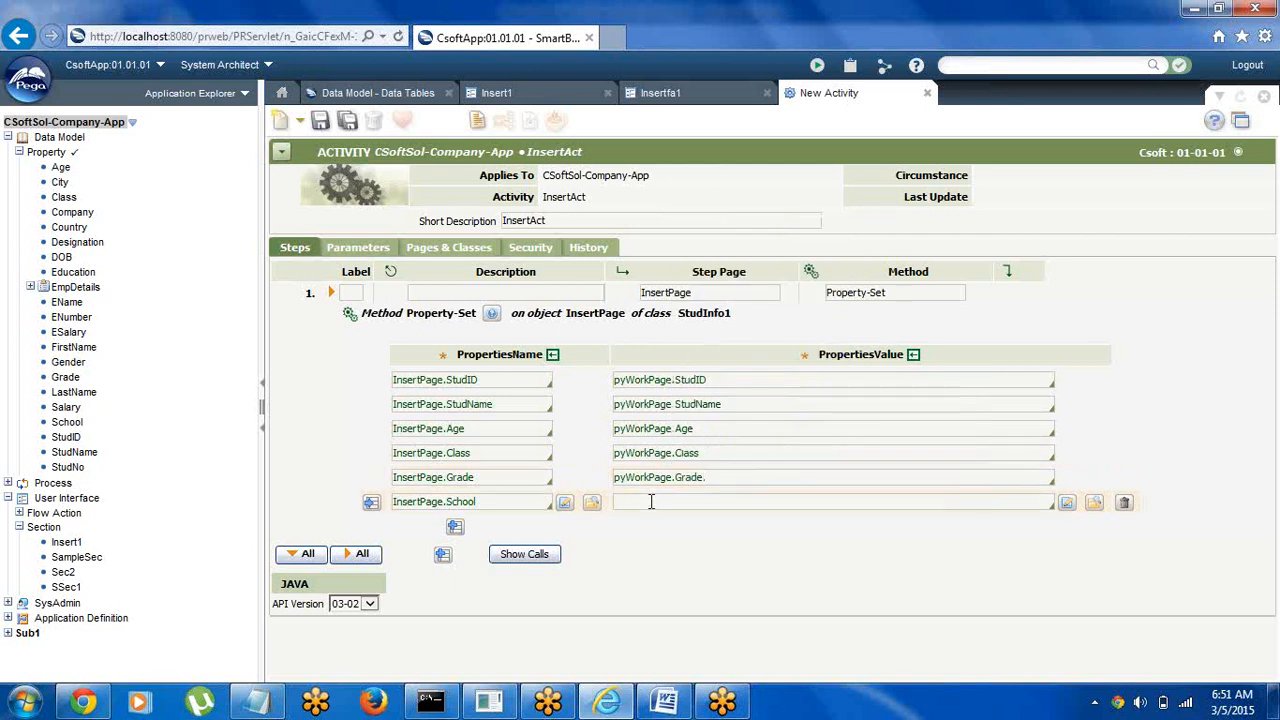
pyautogui.write('py')
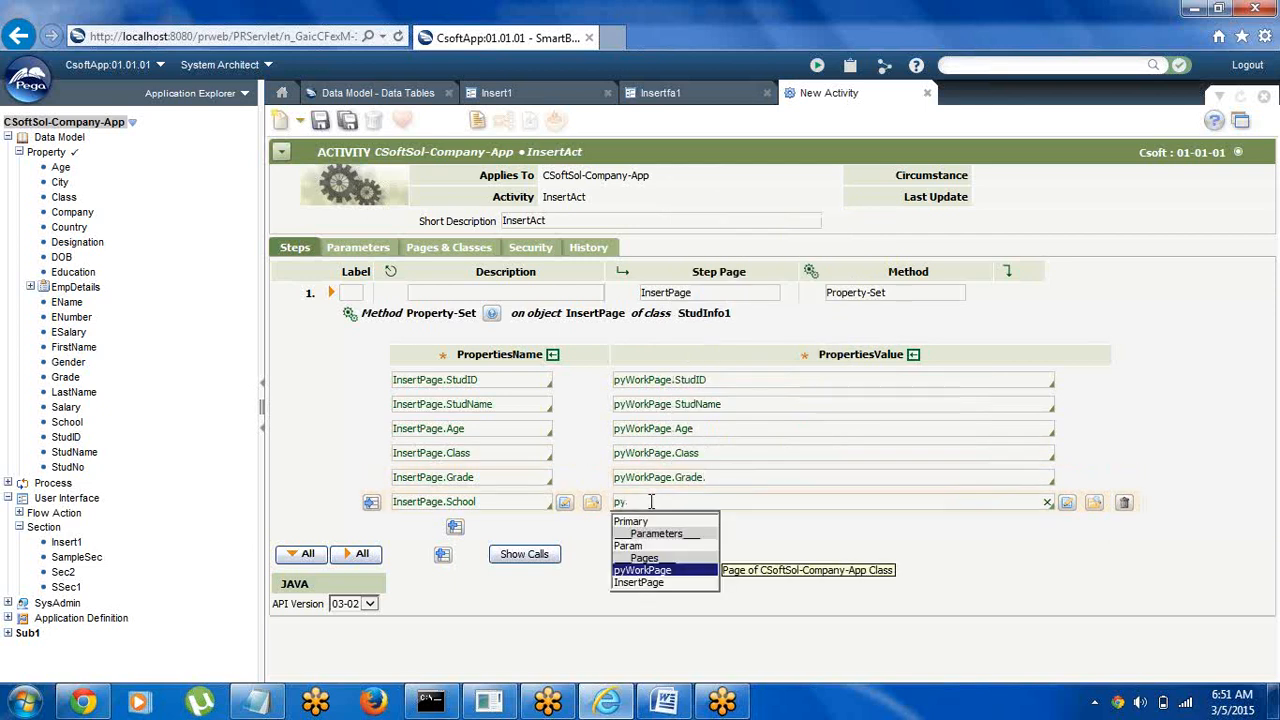
pyautogui.press('Return')
pyautogui.write('.')
pyautogui.press('Down')
pyautogui.press('Down')
pyautogui.press('Down')
pyautogui.press('Down')
pyautogui.press('Down')
pyautogui.press('Down')
pyautogui.press('Down')
pyautogui.press('Down')
pyautogui.press('Down')
pyautogui.press('Down')
pyautogui.press('Down')
pyautogui.press('Down')
pyautogui.press('Down')
pyautogui.press('Down')
pyautogui.press('Down')
pyautogui.press('Down')
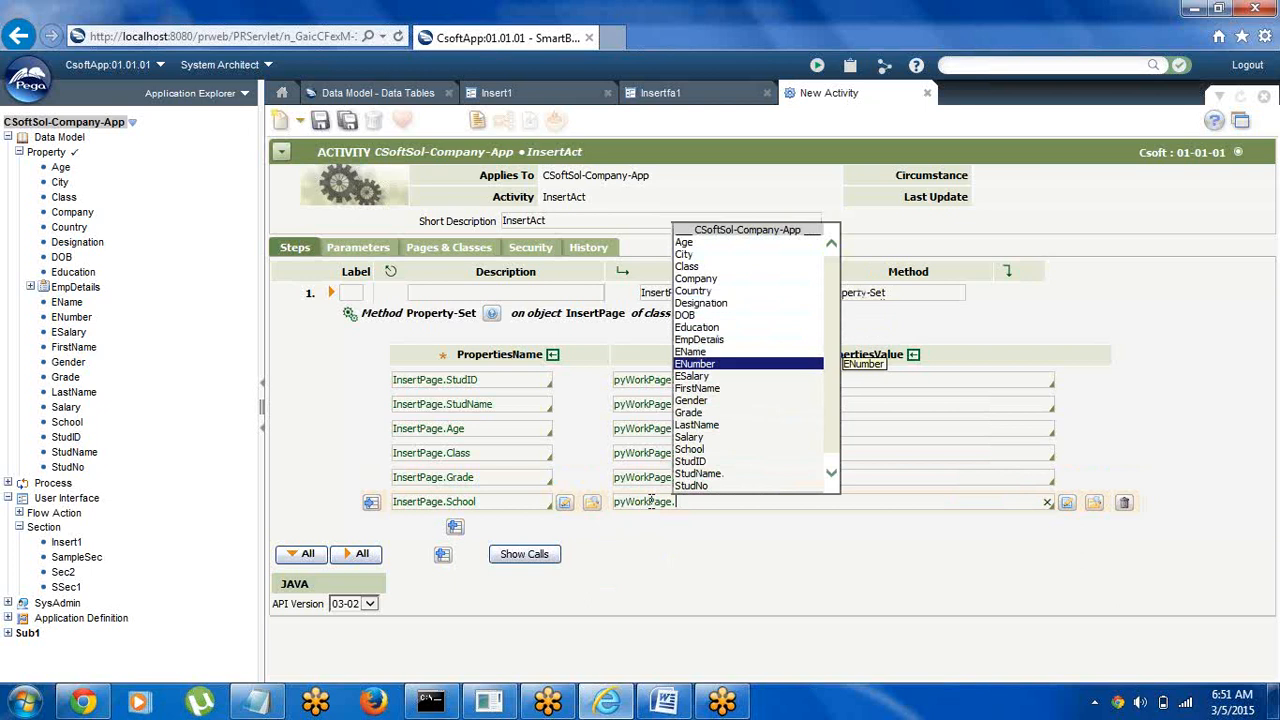
pyautogui.press('Down')
pyautogui.press('Down')
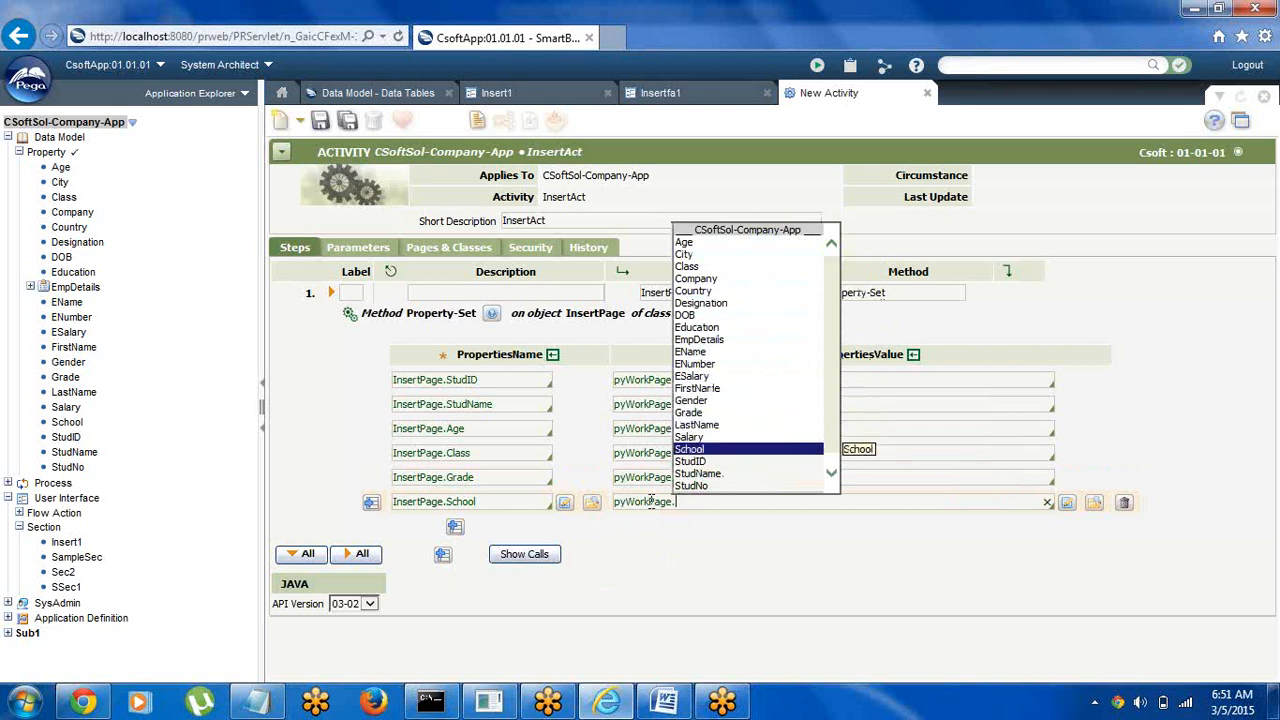
pyautogui.press('Return')
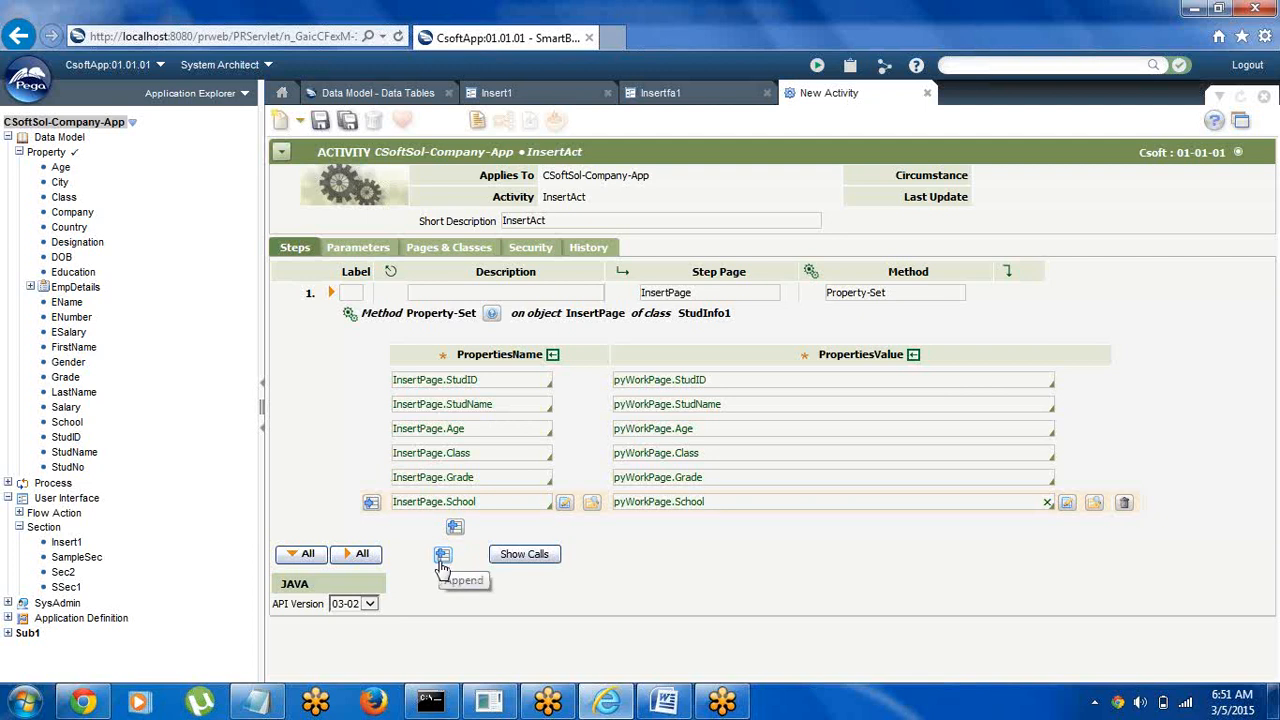
# Append a second step to the activity and set its step page to InsertPage
pyautogui.click(443, 558)
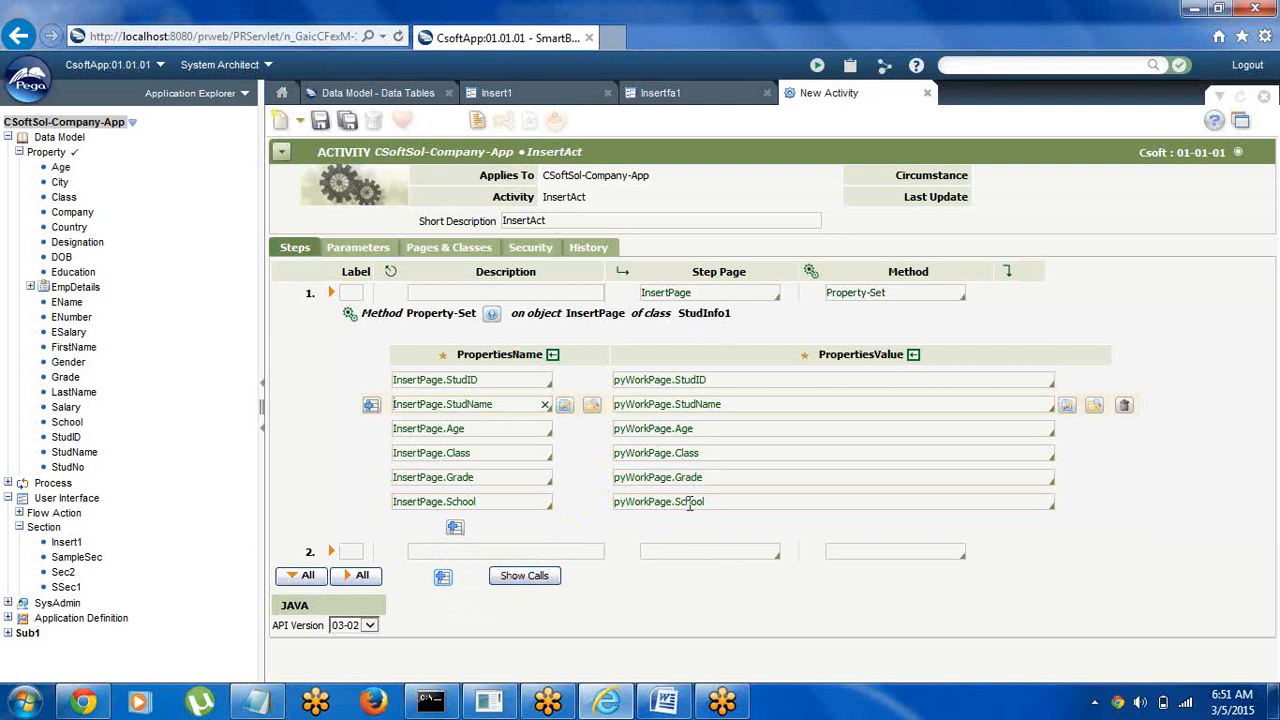
pyautogui.click(669, 551)
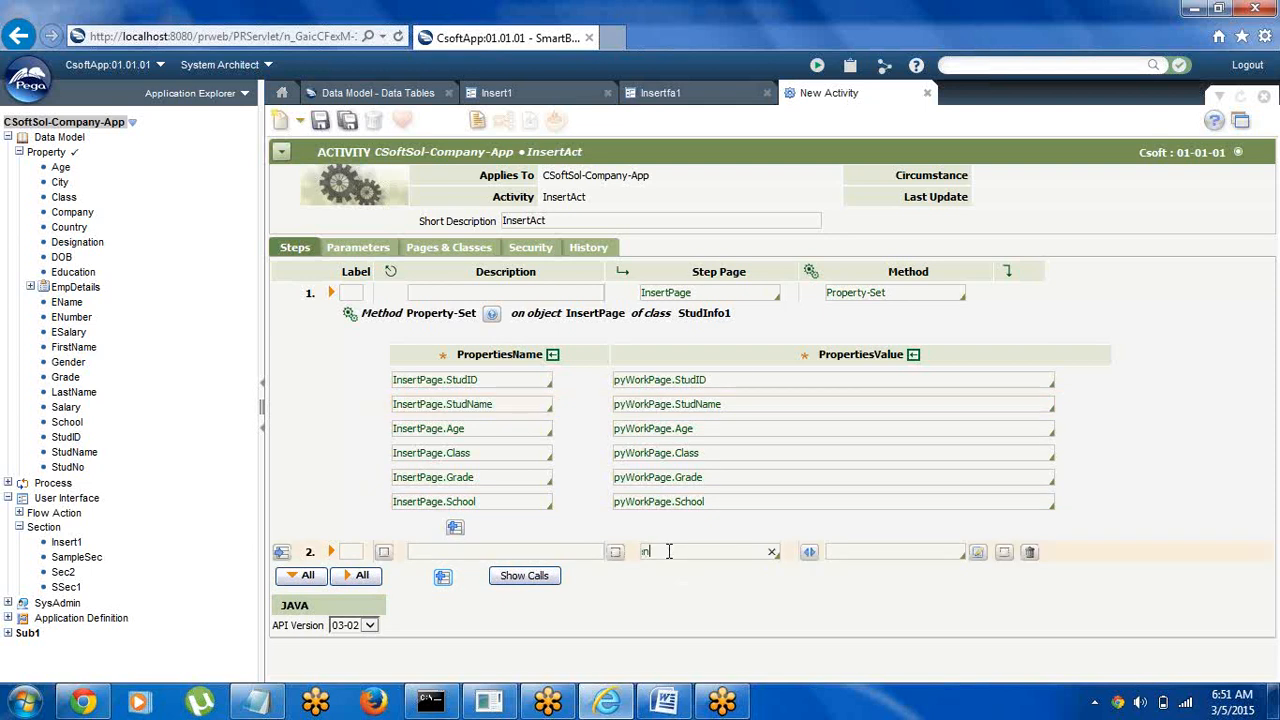
pyautogui.write('ins')
pyautogui.press('Return')
# Set the method of the activity's second step to Obj-Save
pyautogui.click(843, 551)
pyautogui.write('oo')
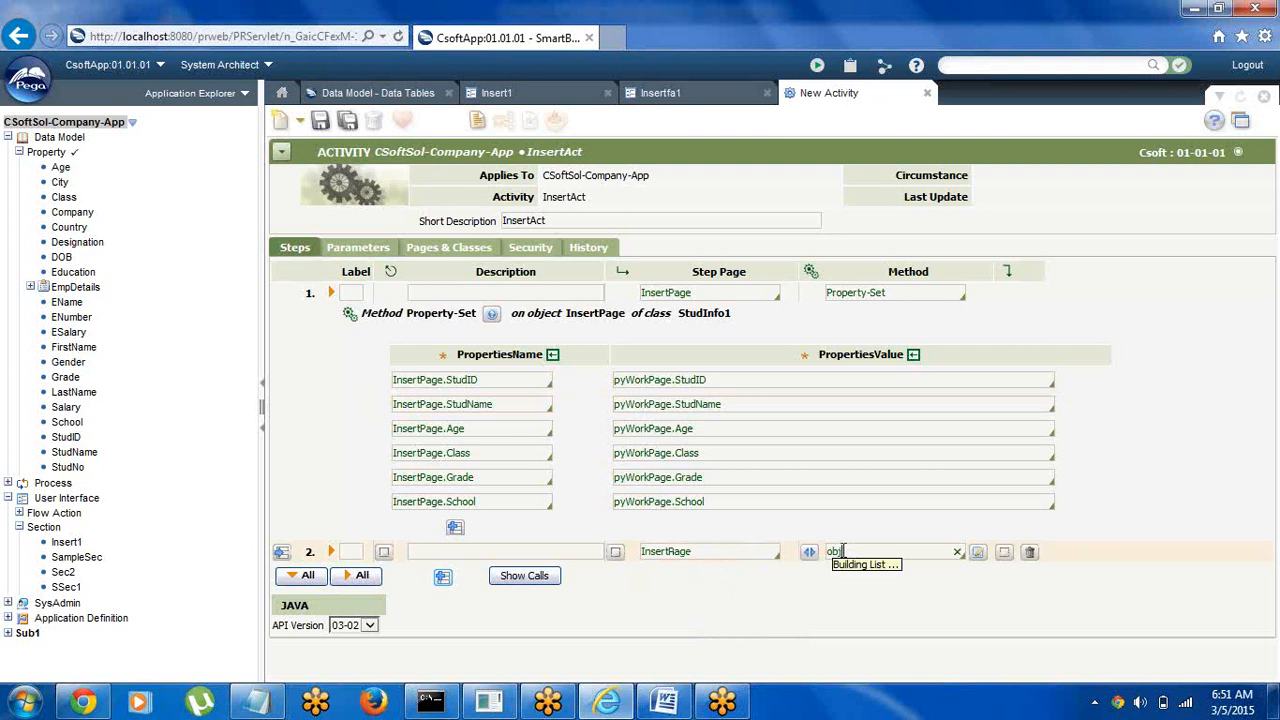
pyautogui.press('Down')
pyautogui.press('Down')
pyautogui.press('Down')
pyautogui.press('Down')
pyautogui.press('Down')
pyautogui.press('Down')
pyautogui.press('Down')
pyautogui.press('Down')
pyautogui.press('Down')
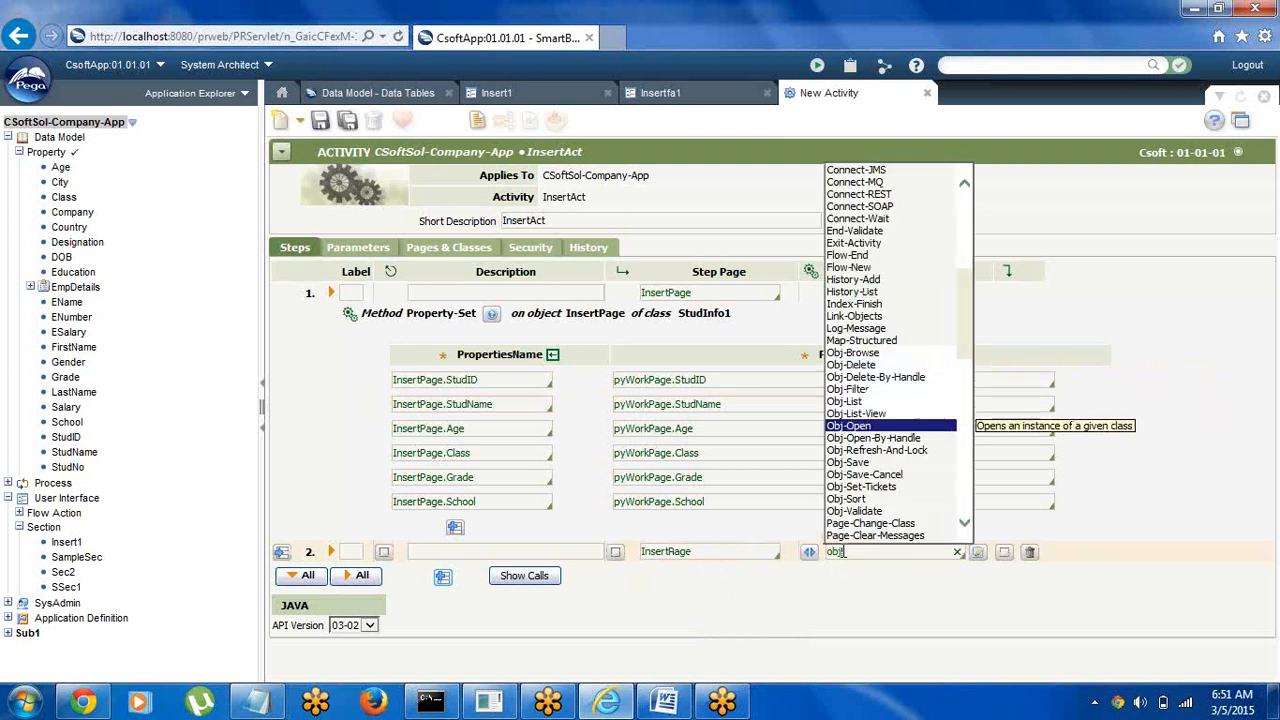
pyautogui.press('Return')
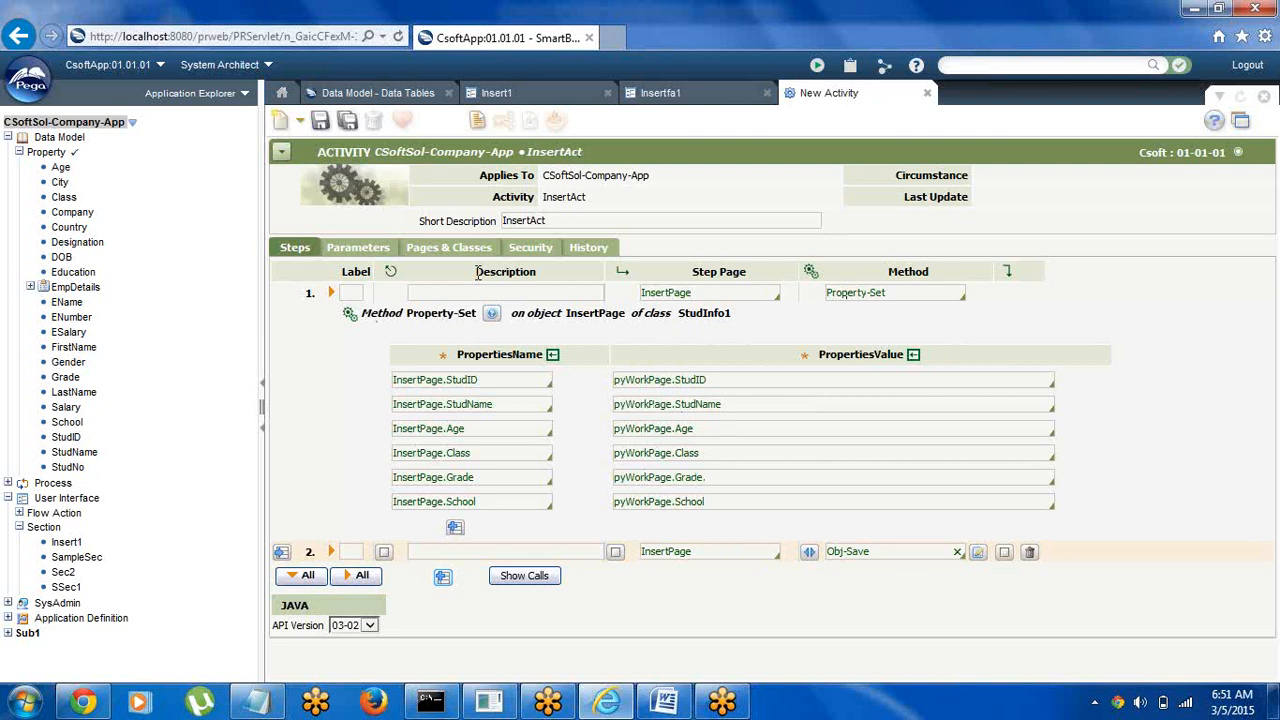
# Set the InsertAct activity type to Utility in the security settings and save the activity
pyautogui.click(525, 255)
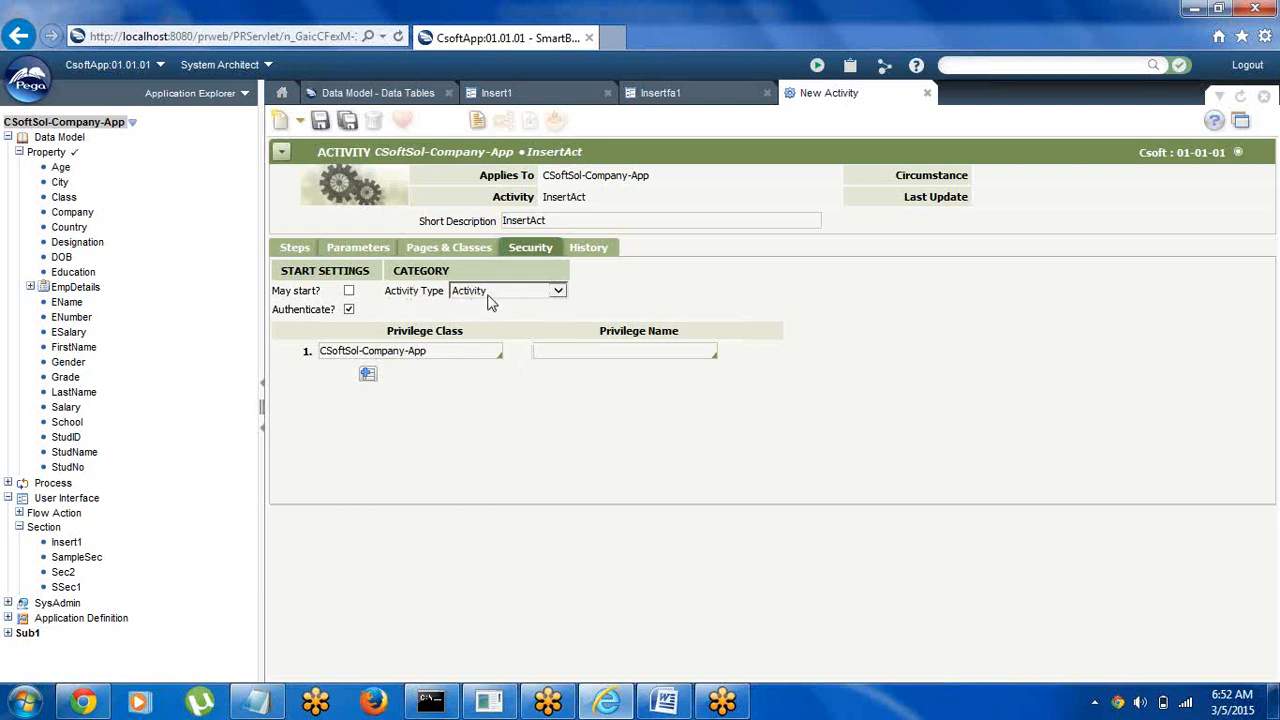
pyautogui.click(557, 292)
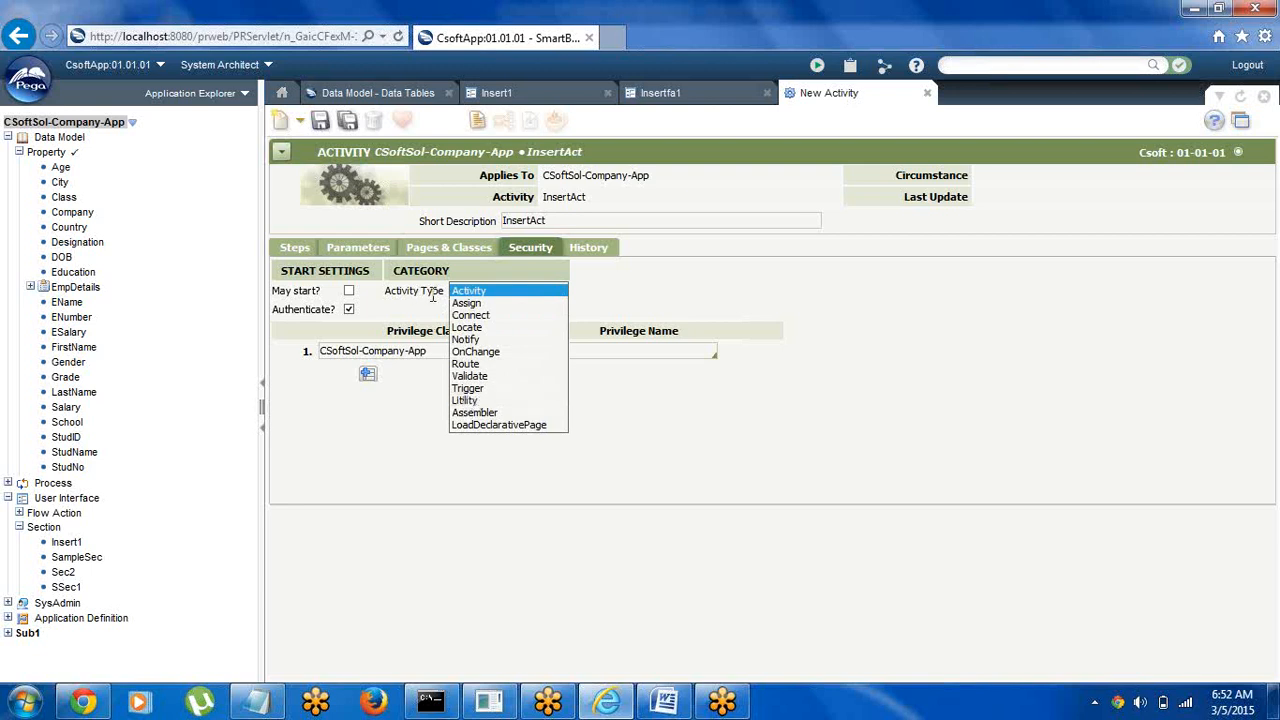
pyautogui.click(464, 400)
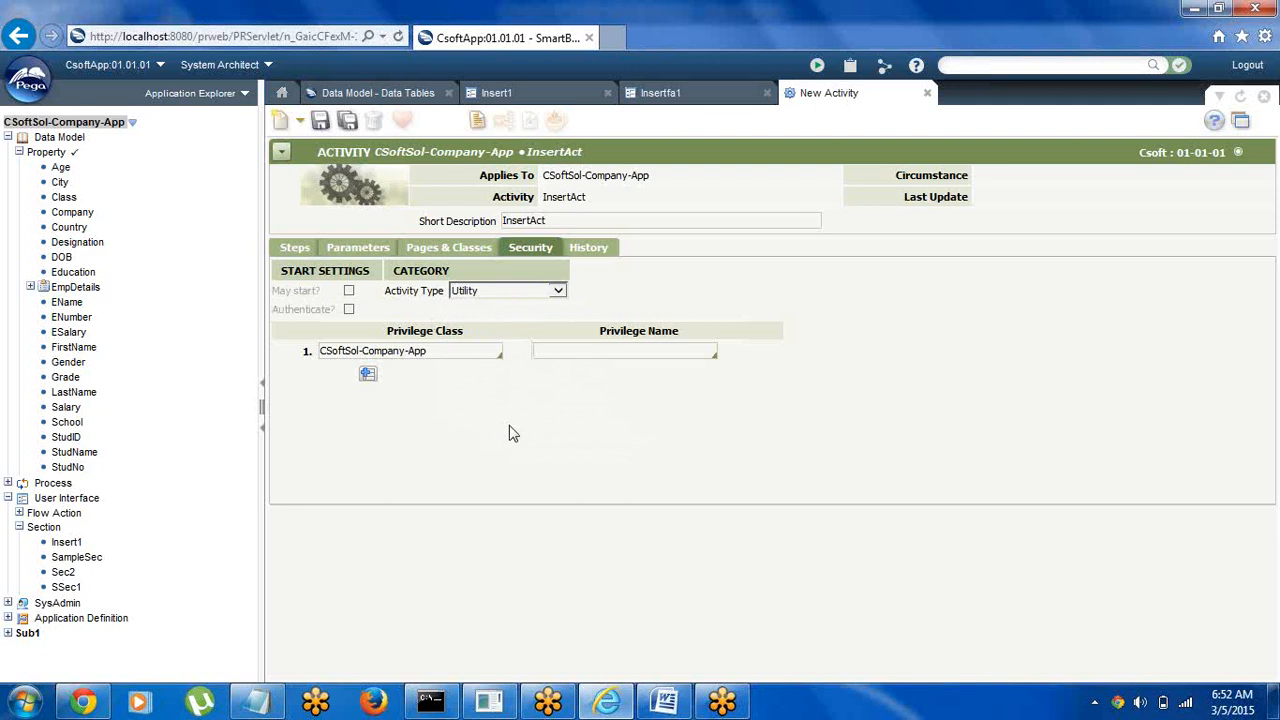
pyautogui.click(320, 120)
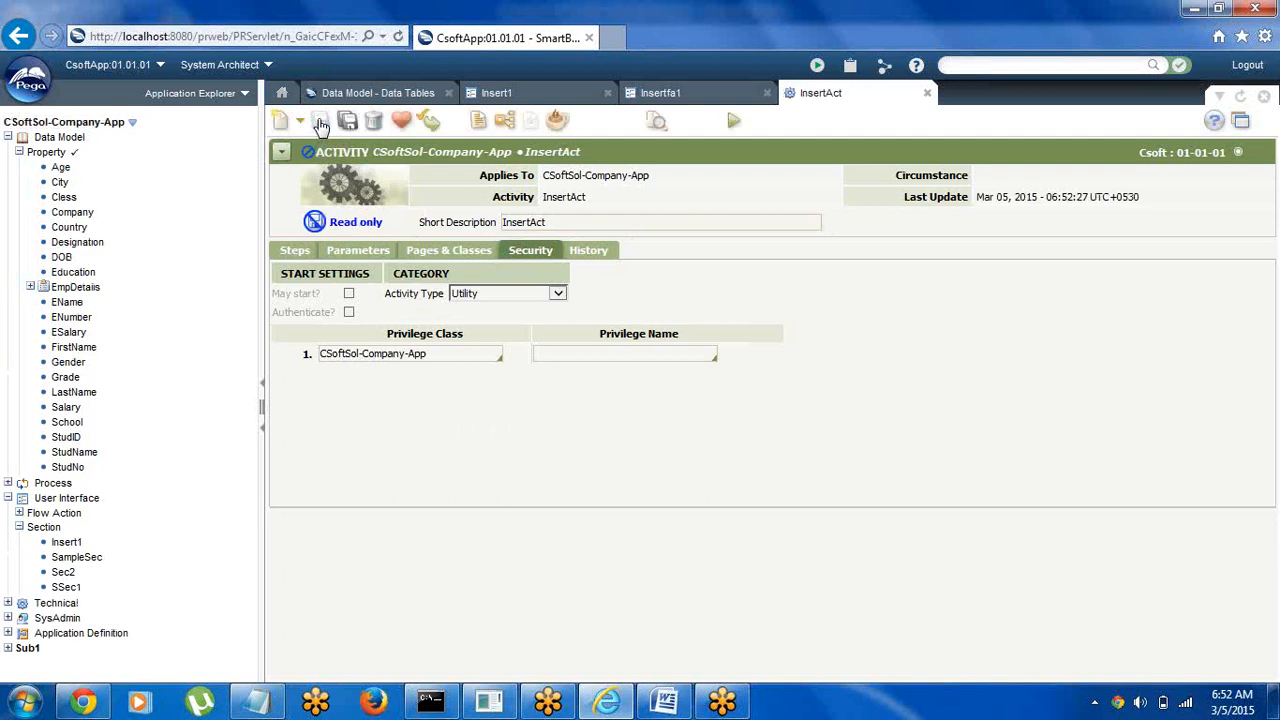
# Create a flow rule named Insflow1 in the CSoftSol-Company-App class and save it
pyautogui.rightClick(78, 130)
pyautogui.moveTo(210, 136)
pyautogui.moveTo(312, 143)
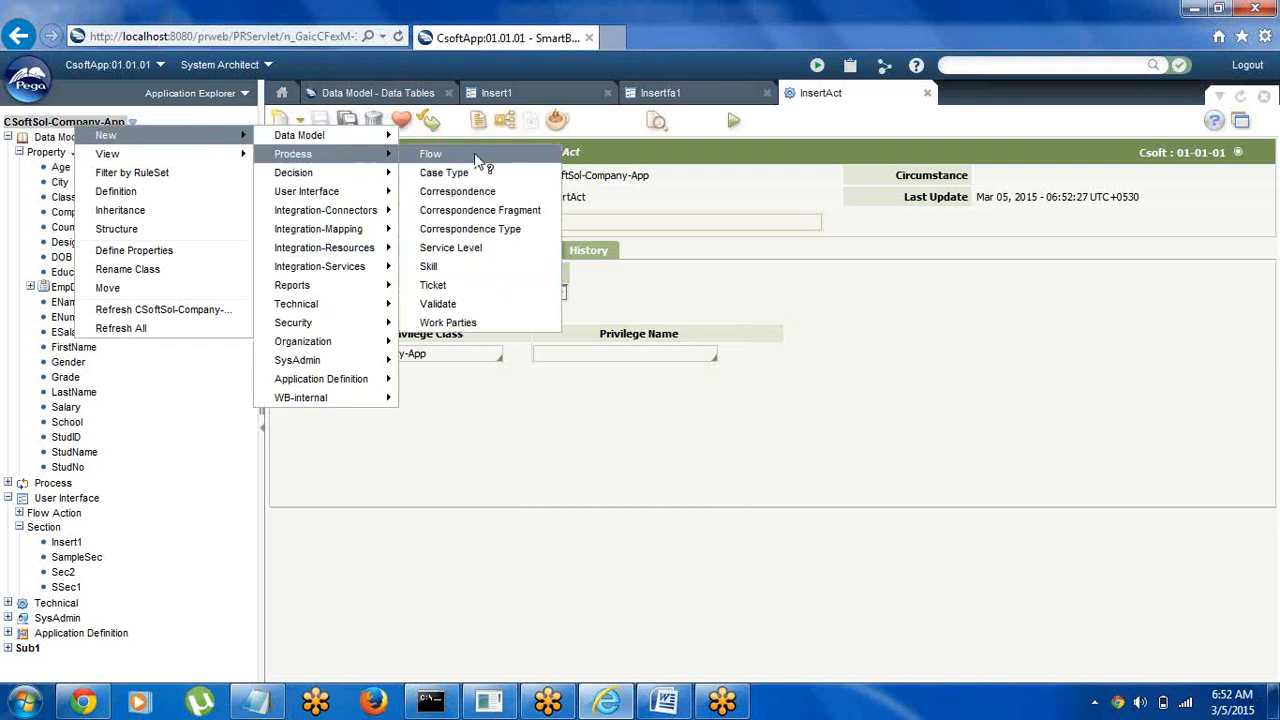
pyautogui.click(431, 154)
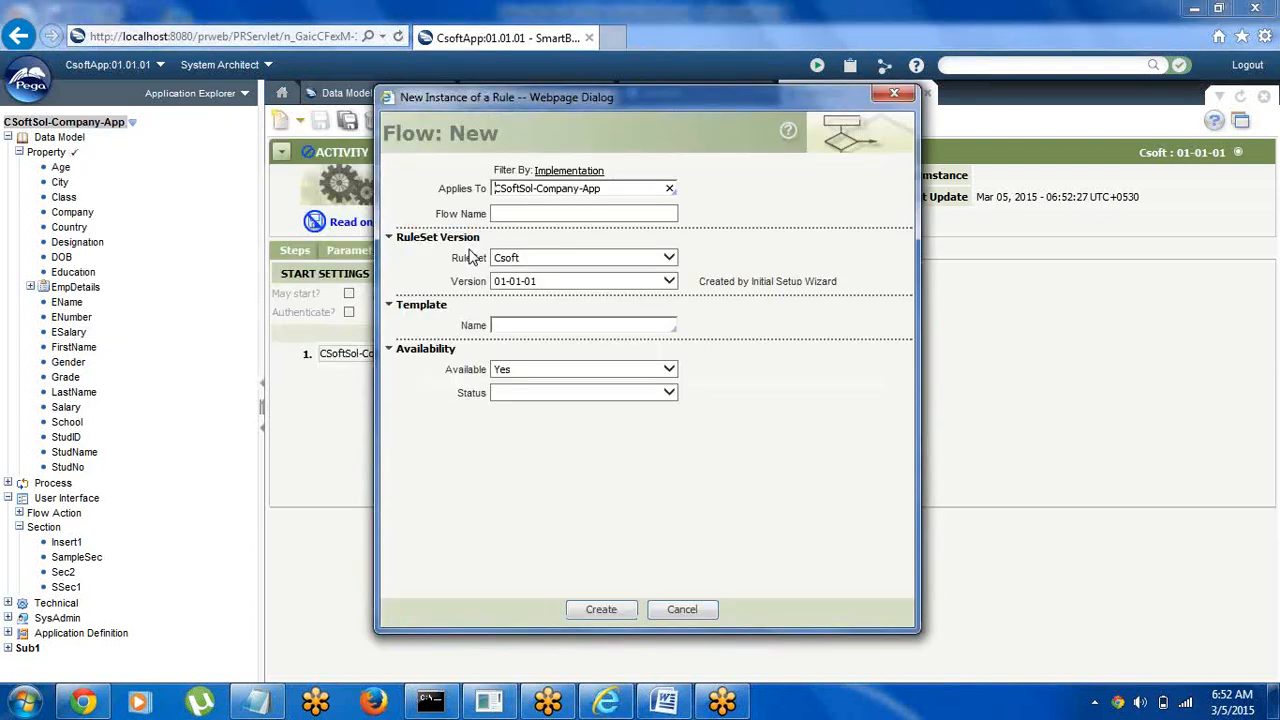
pyautogui.click(522, 213)
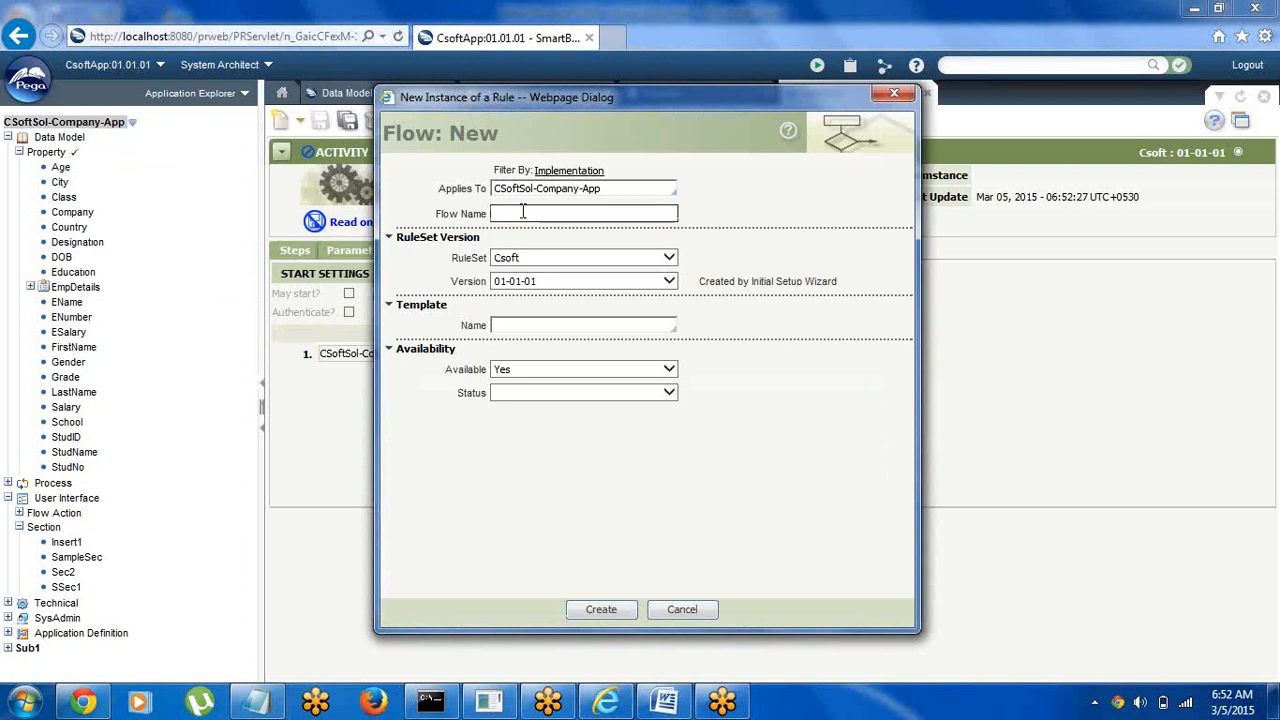
pyautogui.write('Fi')
pyautogui.press('BackSpace')
pyautogui.press('BackSpace')
pyautogui.click(596, 614)
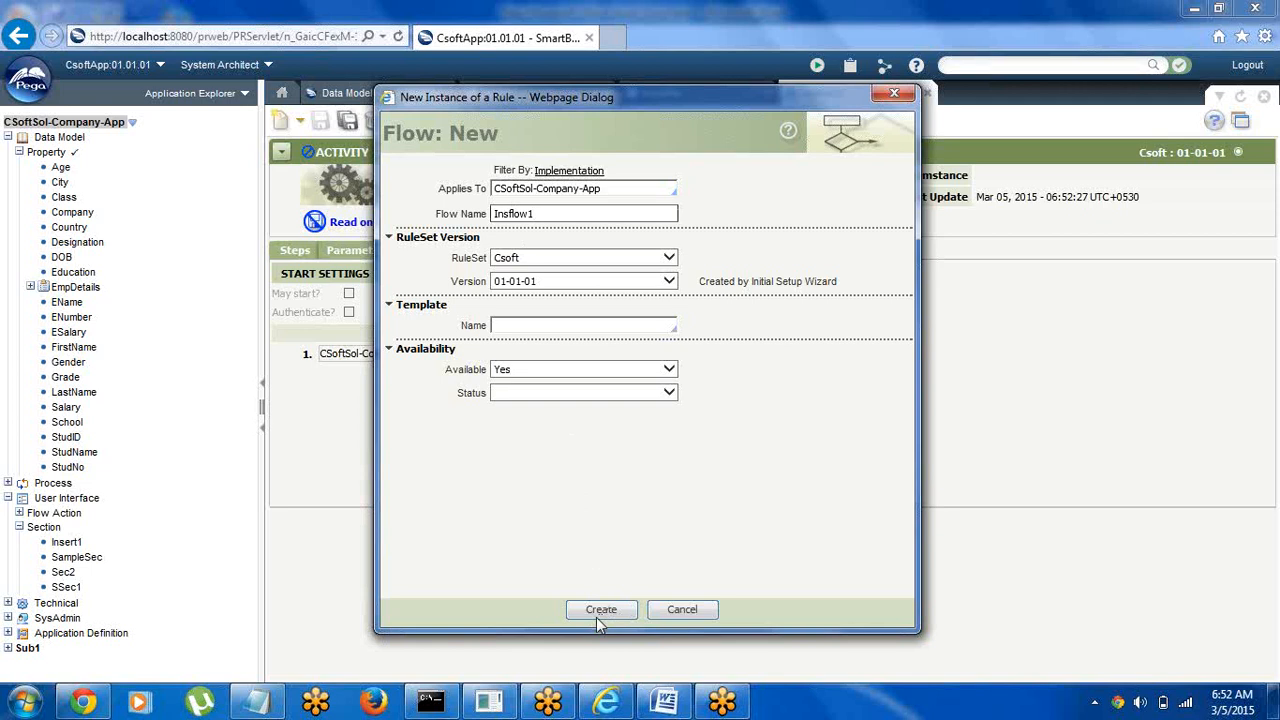
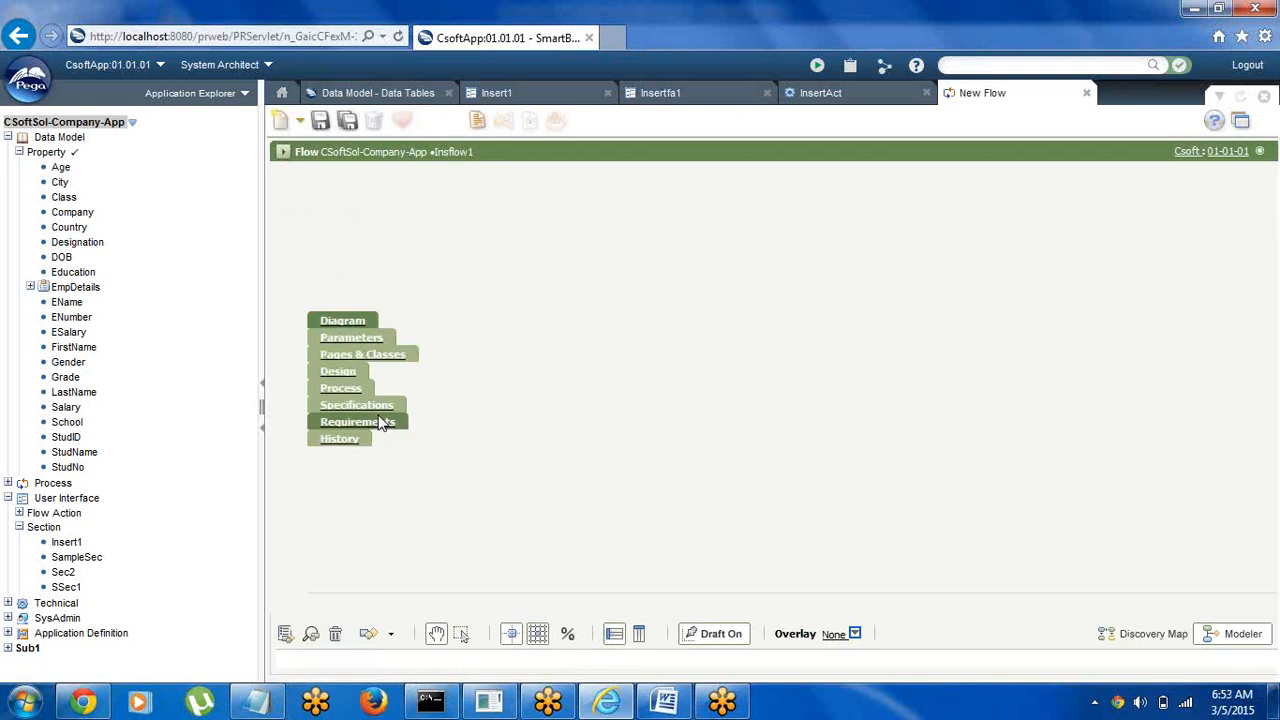
pyautogui.click(319, 129)
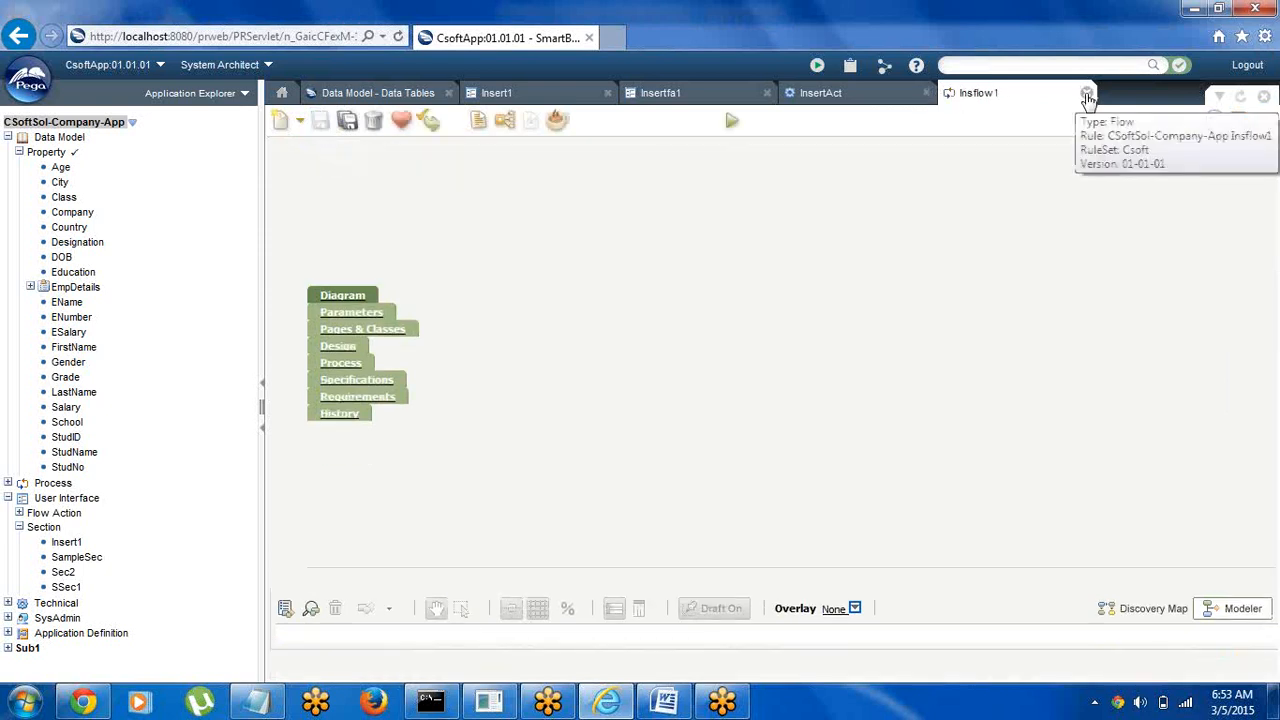
# Close the new flow, refresh the whole application explorer tree and reopen Insflow1 from the Process flows
pyautogui.click(1087, 94)
pyautogui.rightClick(154, 228)
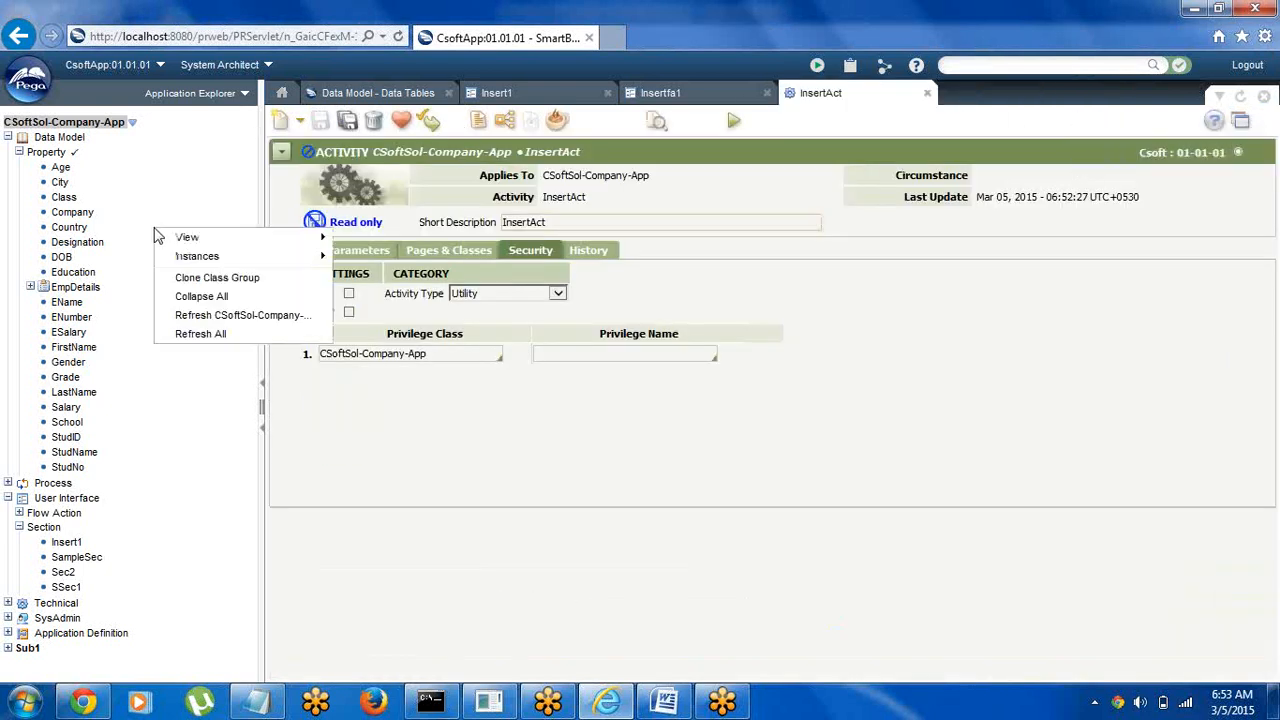
pyautogui.click(209, 336)
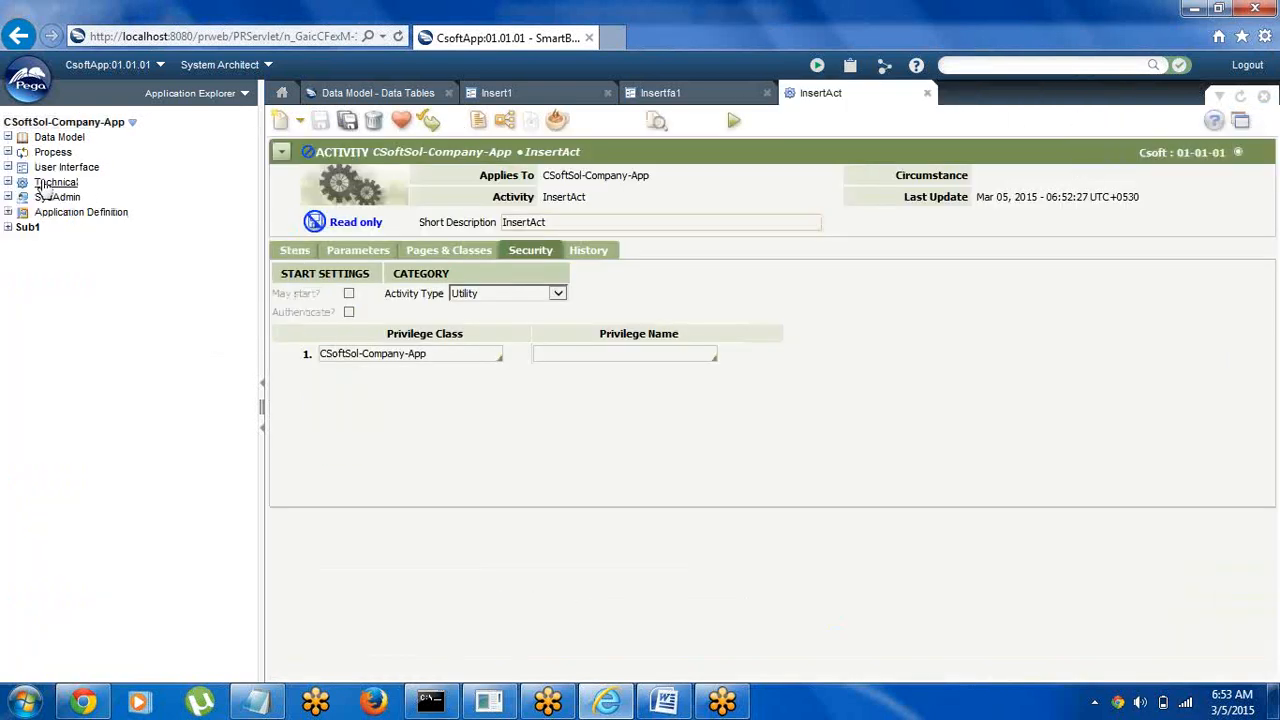
pyautogui.click(8, 152)
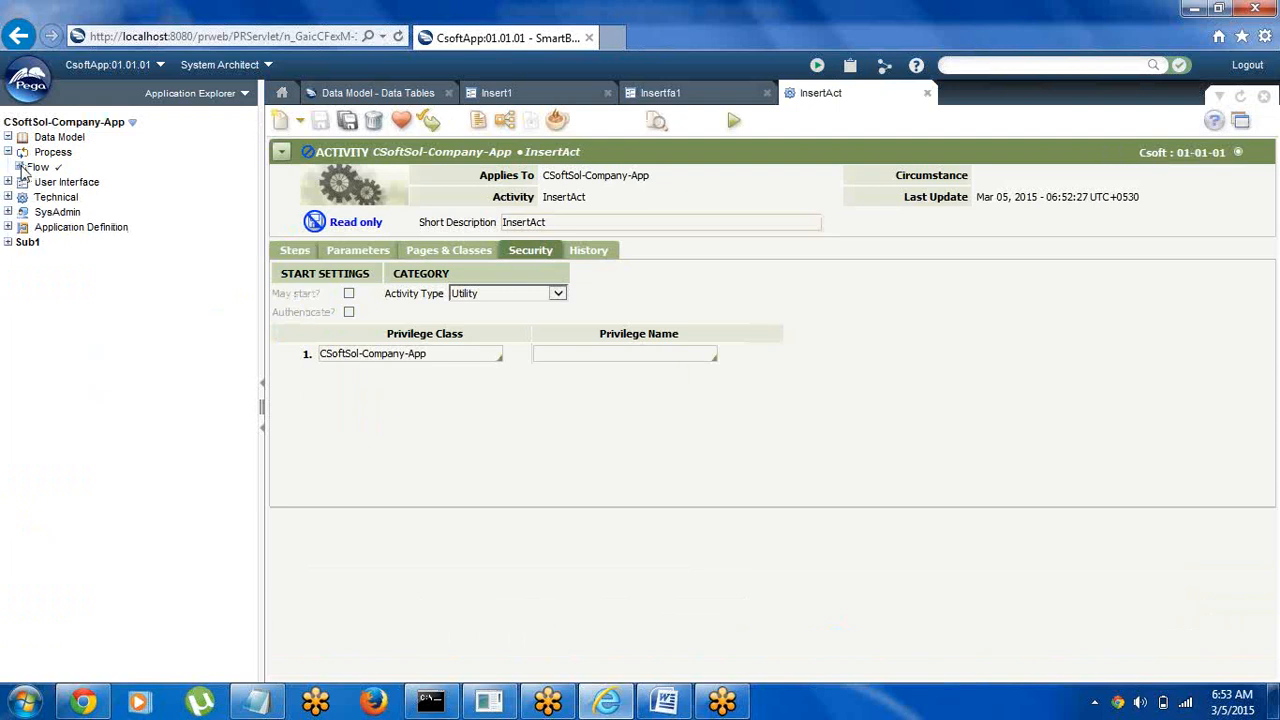
pyautogui.click(19, 167)
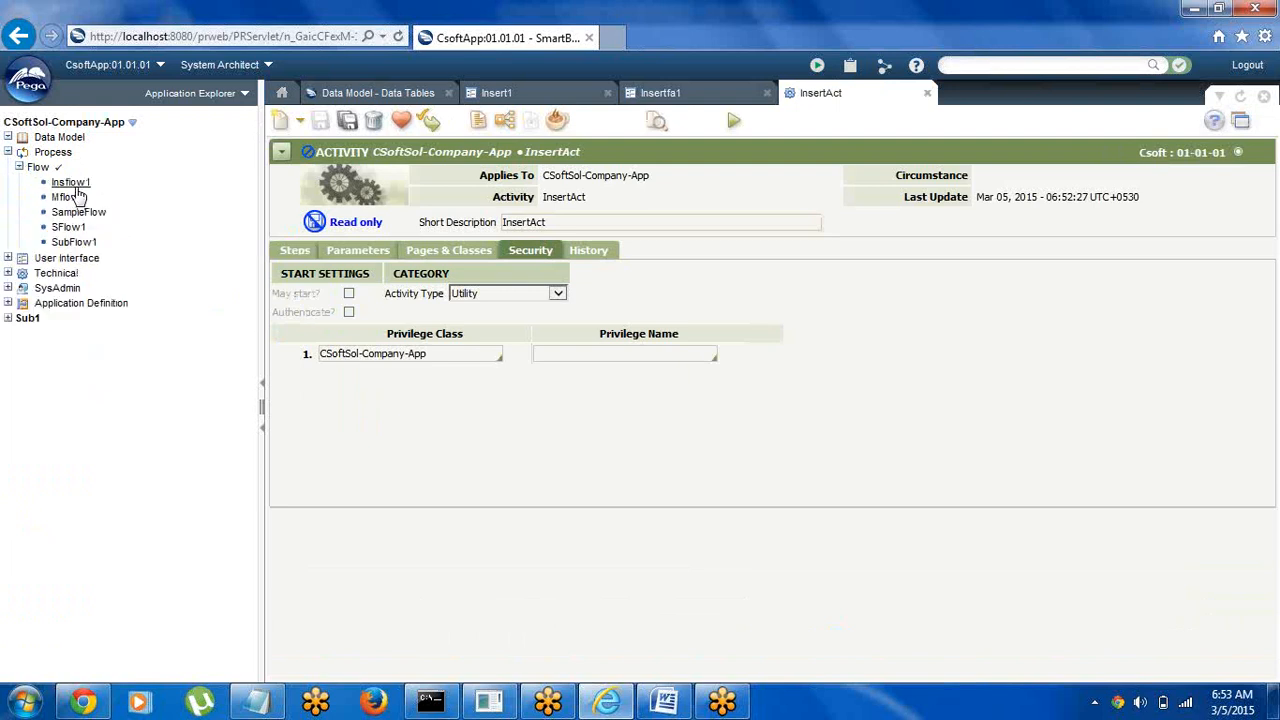
pyautogui.click(74, 184)
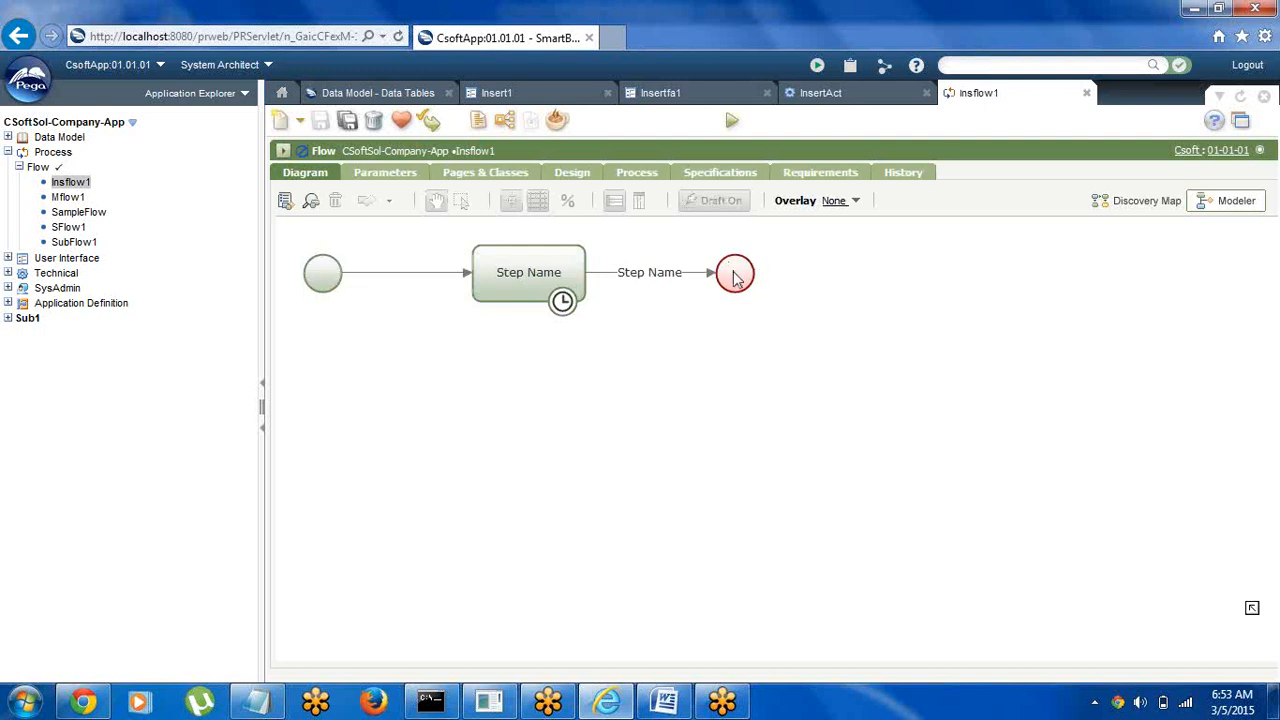
# Check out the Insflow1 flow and delete its End shape from the diagram
pyautogui.click(428, 122)
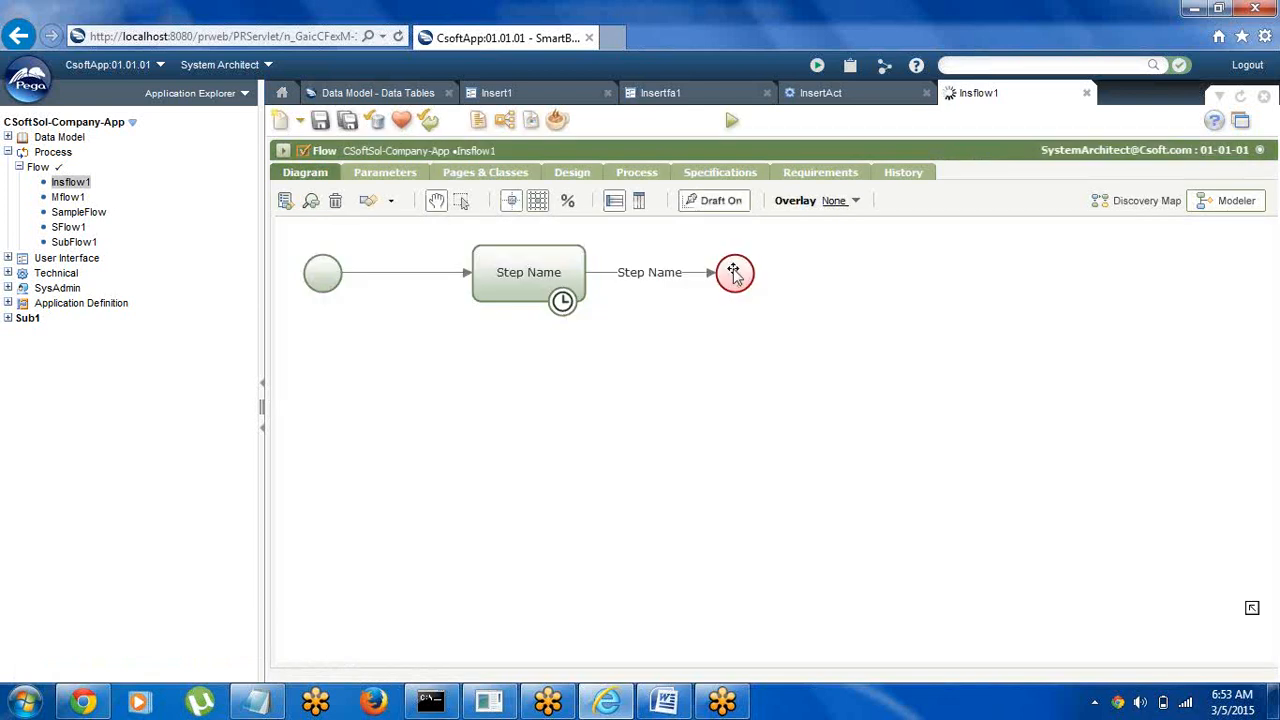
pyautogui.rightClick(734, 272)
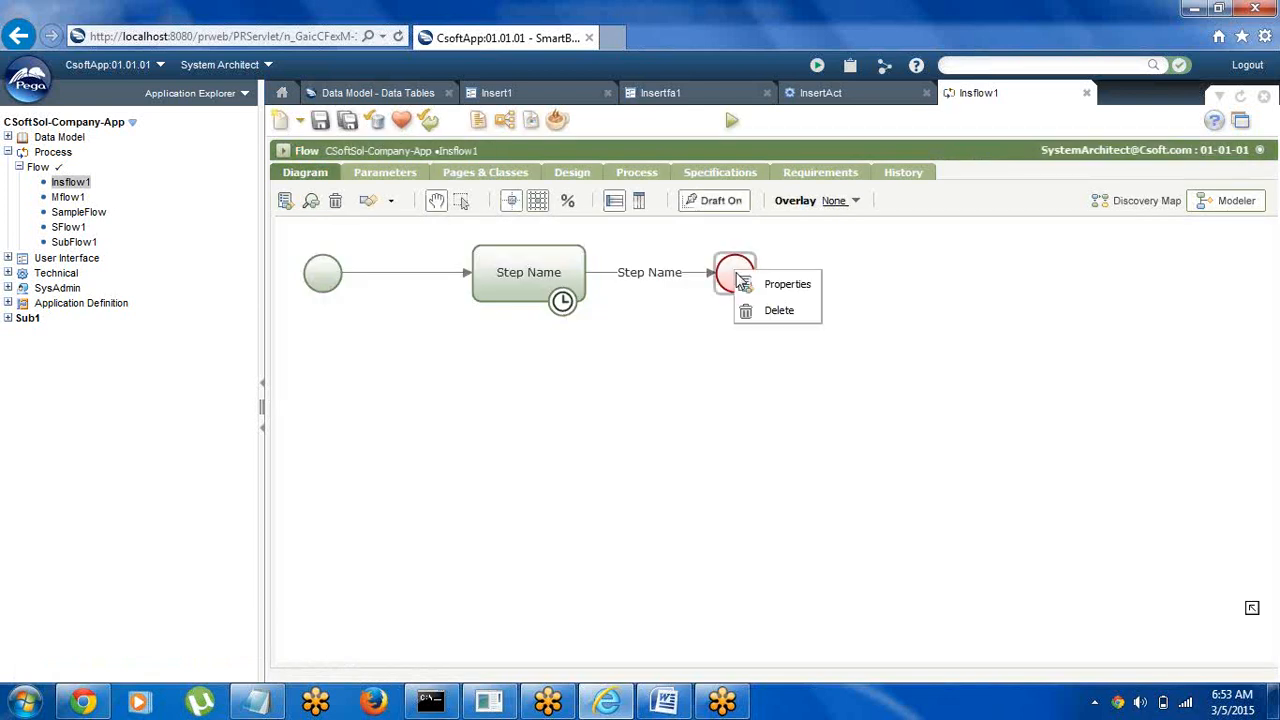
pyautogui.click(778, 312)
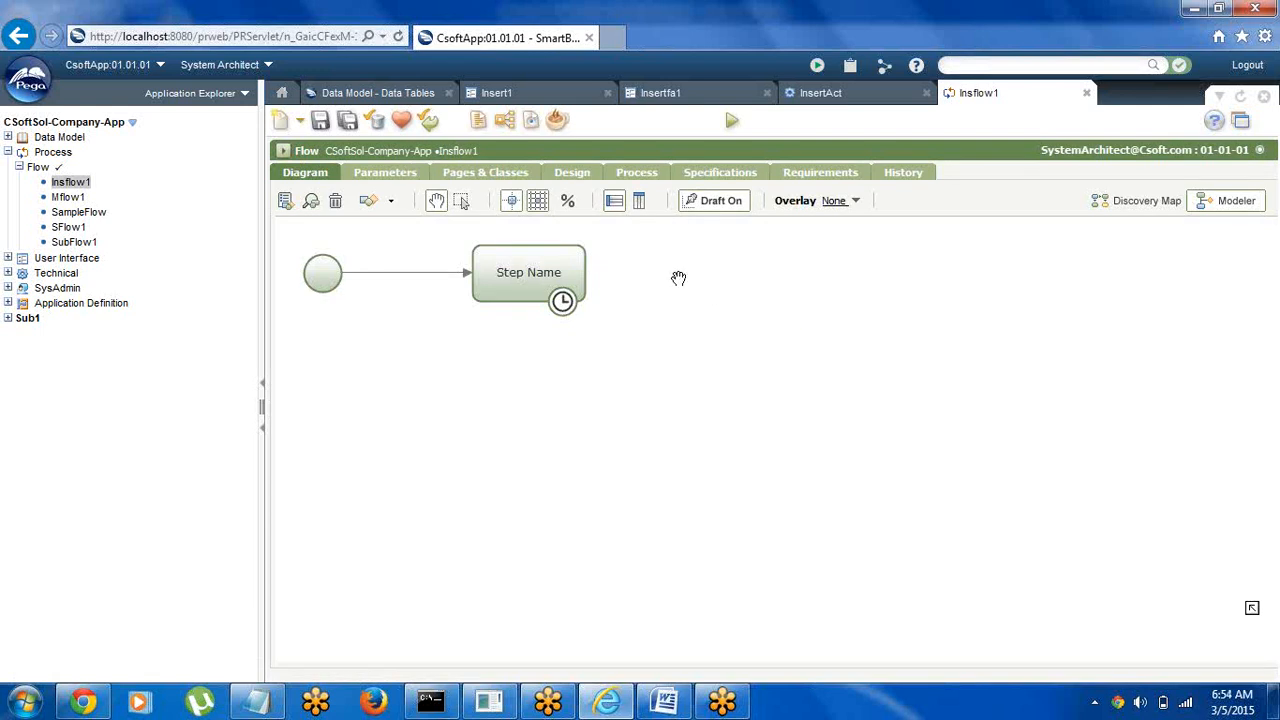
# Add a Utility shape after the assignment in the flow diagram and an End shape beyond it
pyautogui.rightClick(683, 264)
pyautogui.moveTo(723, 277)
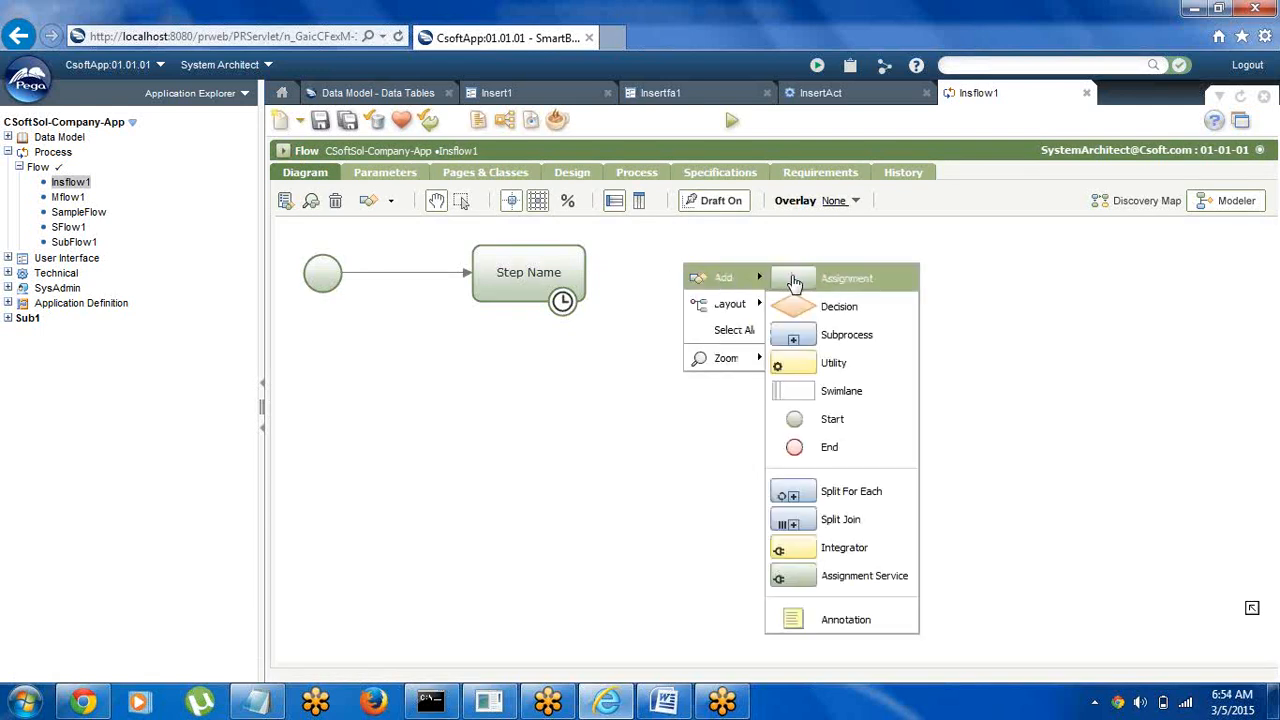
pyautogui.click(831, 364)
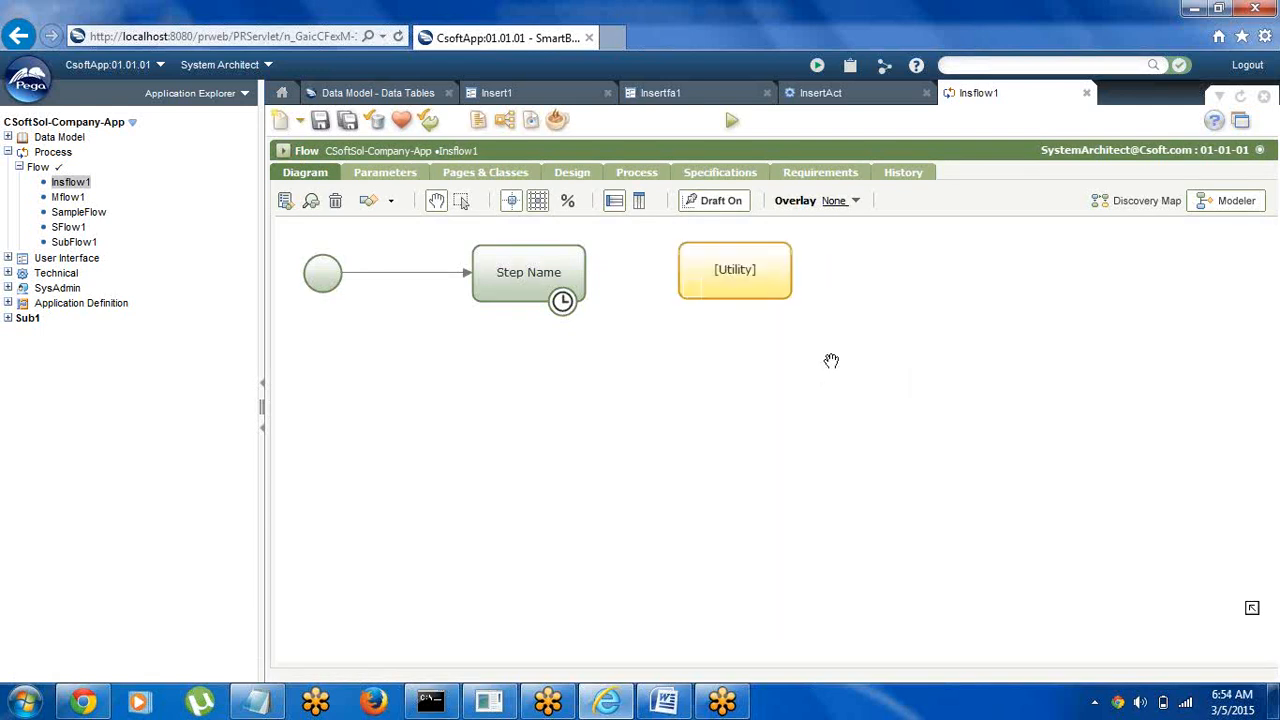
pyautogui.rightClick(864, 270)
pyautogui.moveTo(905, 278)
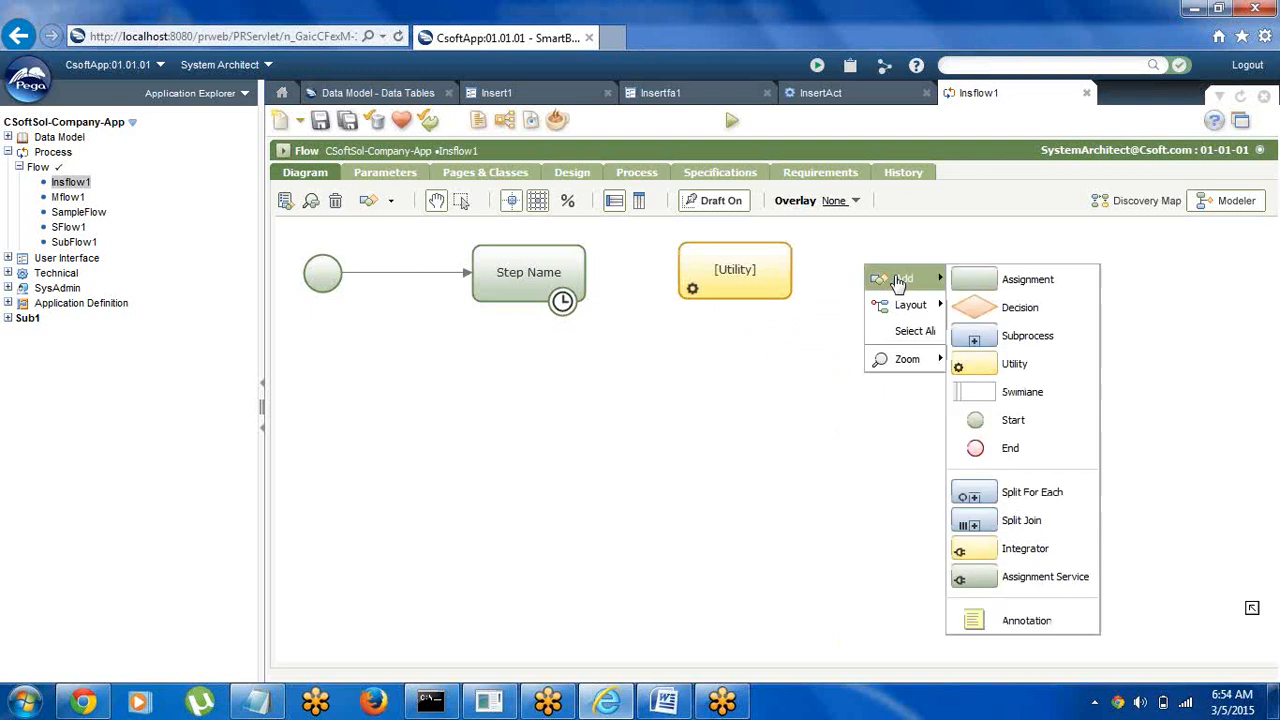
pyautogui.click(1012, 450)
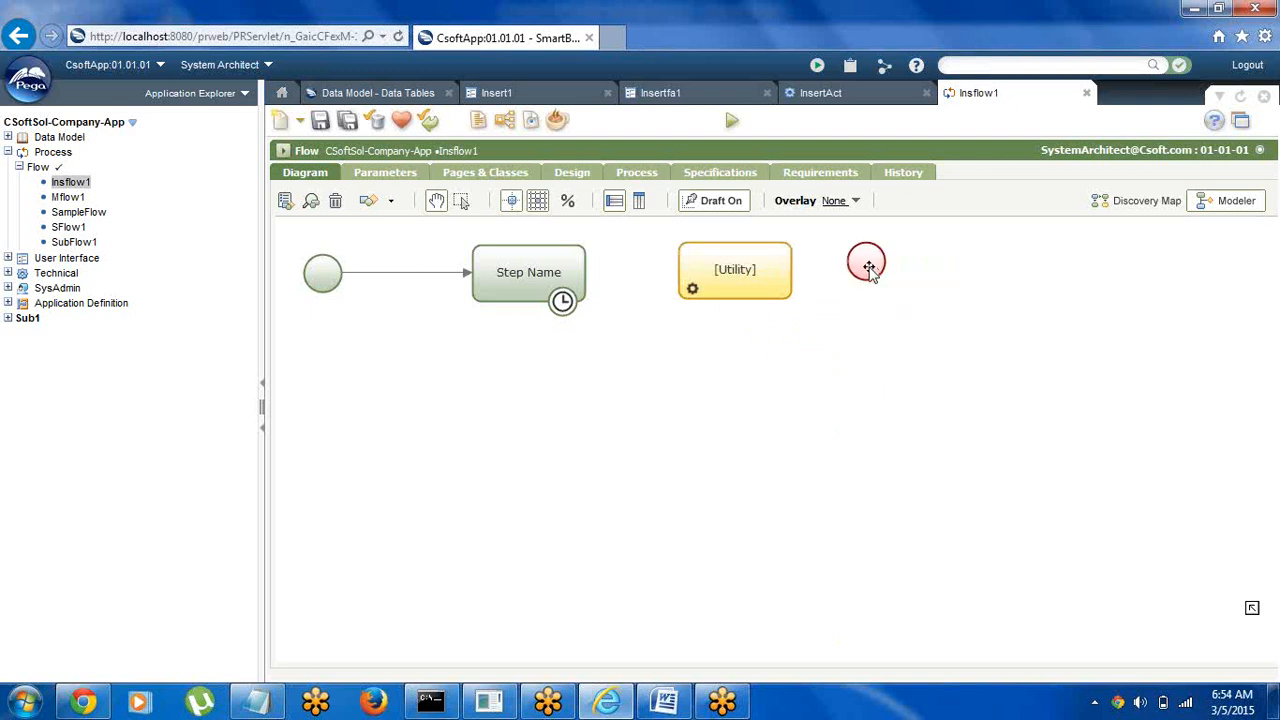
# Line up the End shape with the flow and connect the assignment to the Utility shape and the Utility to the End shape
pyautogui.moveTo(869, 268); pyautogui.dragTo(907, 276)
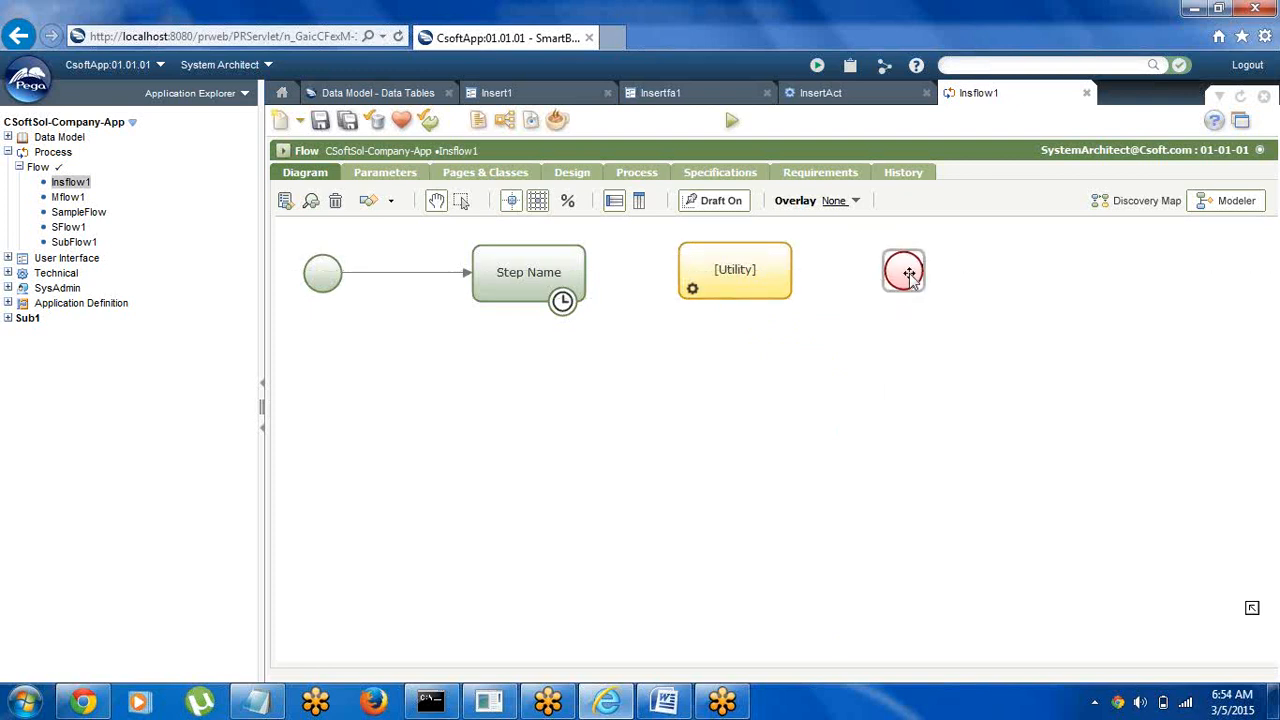
pyautogui.moveTo(586, 277)
pyautogui.moveTo(588, 280); pyautogui.dragTo(931, 274)
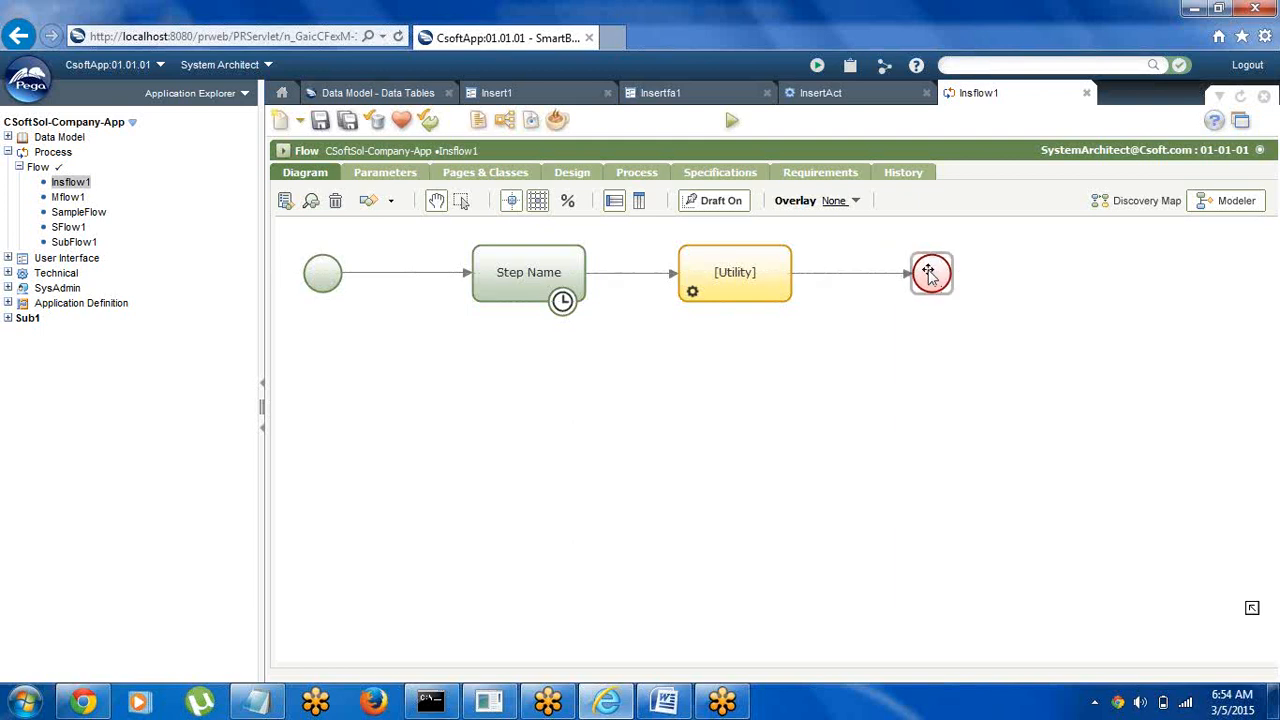
# Set the flow action of the connector between the assignment and the Utility shape to Insertfa1
pyautogui.rightClick(626, 274)
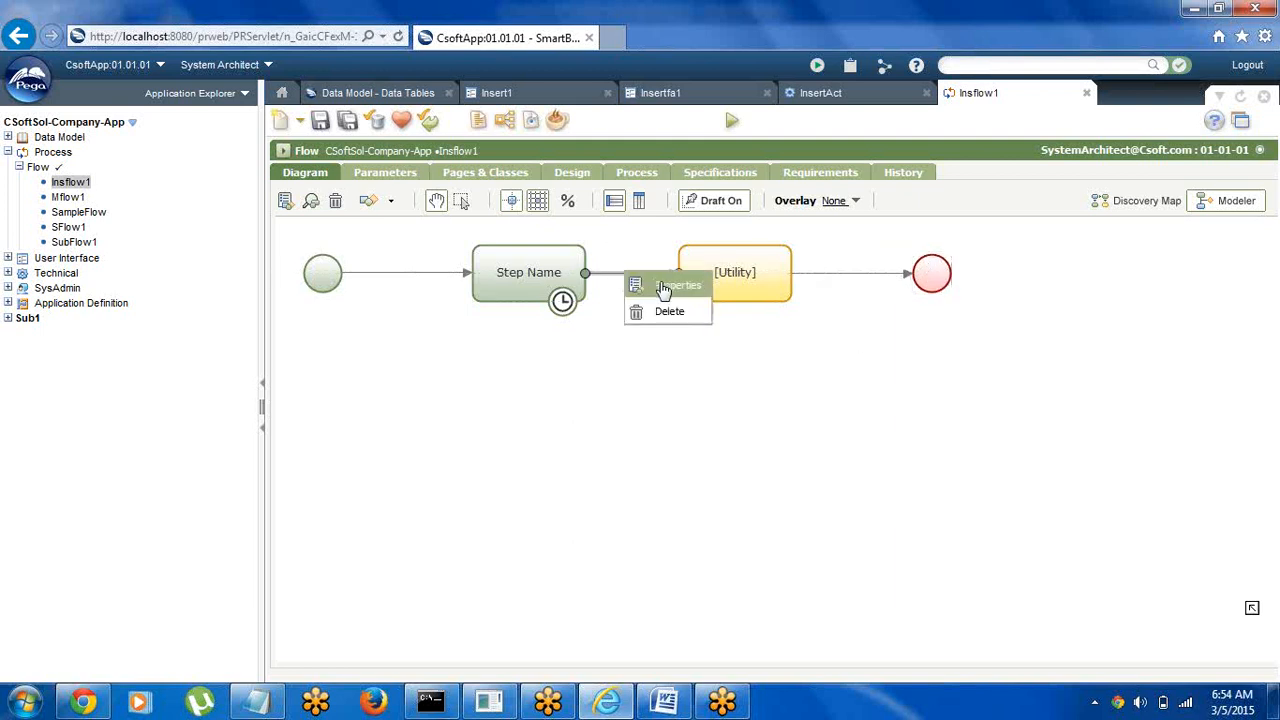
pyautogui.click(662, 287)
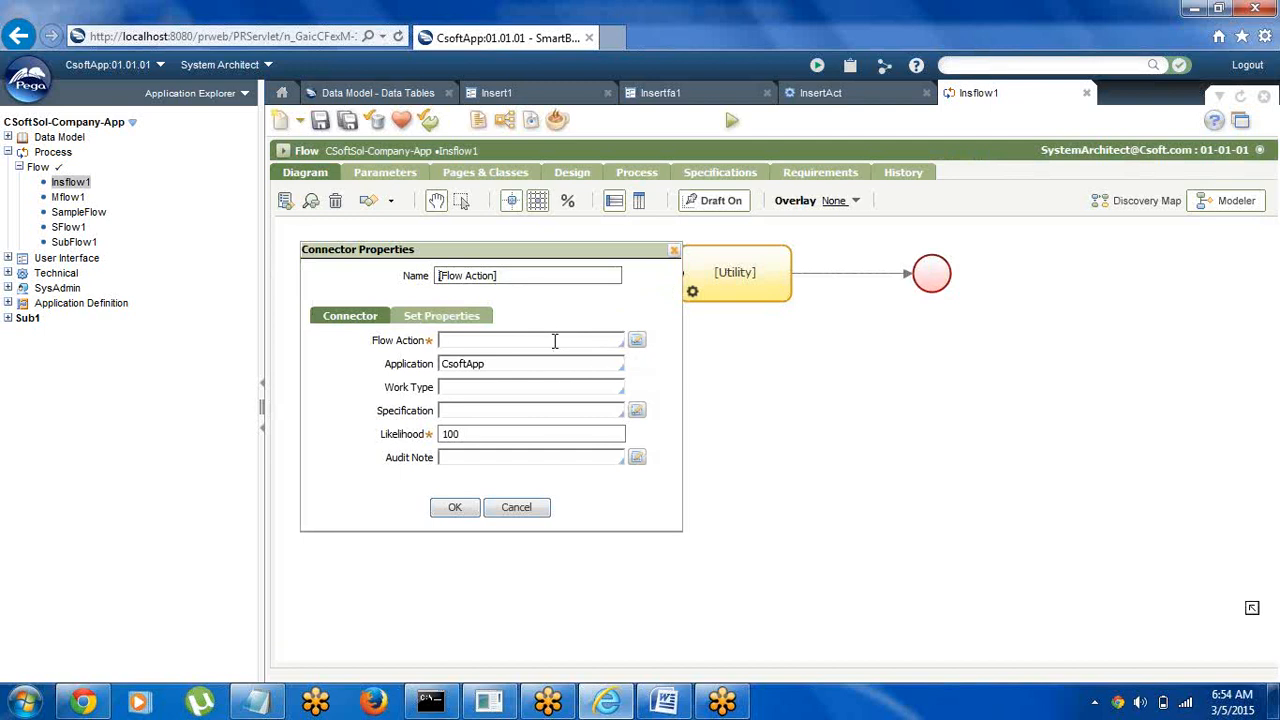
pyautogui.click(555, 341)
pyautogui.press('Down')
pyautogui.press('Down')
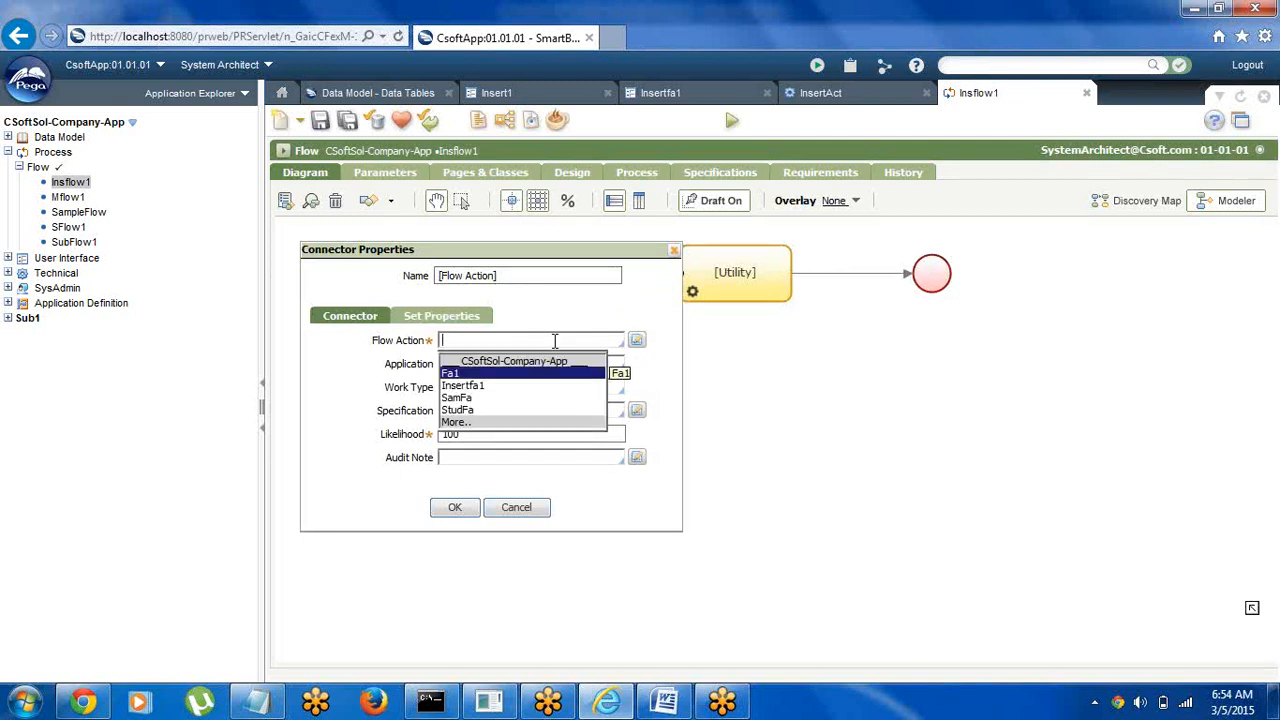
pyautogui.press('Return')
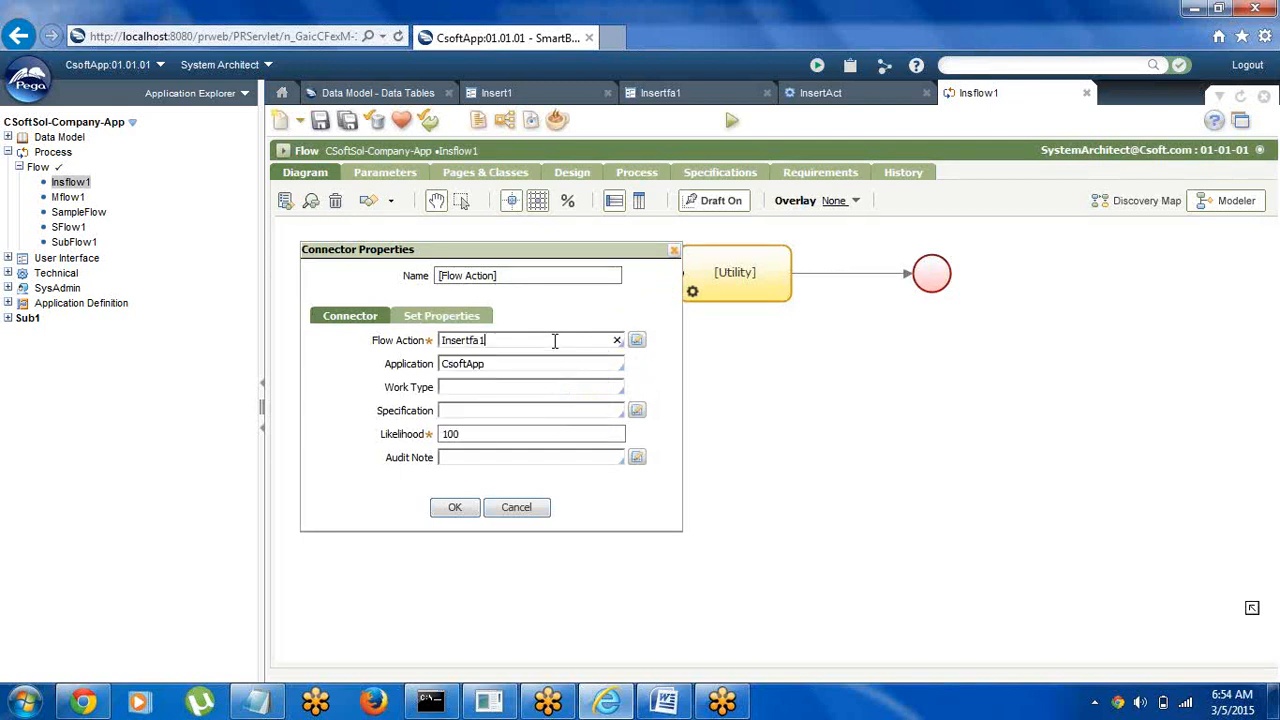
pyautogui.click(455, 509)
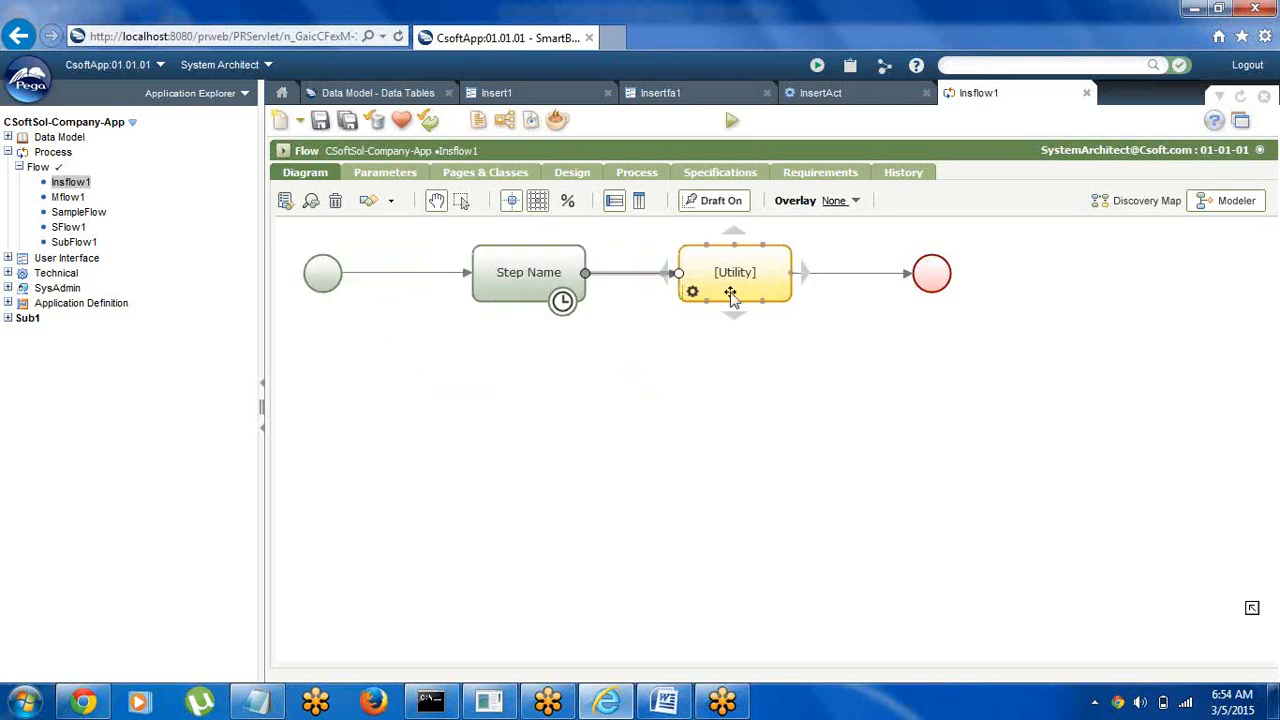
# Set the rule of the Utility shape in the flow diagram to the InsertAct activity
pyautogui.rightClick(733, 284)
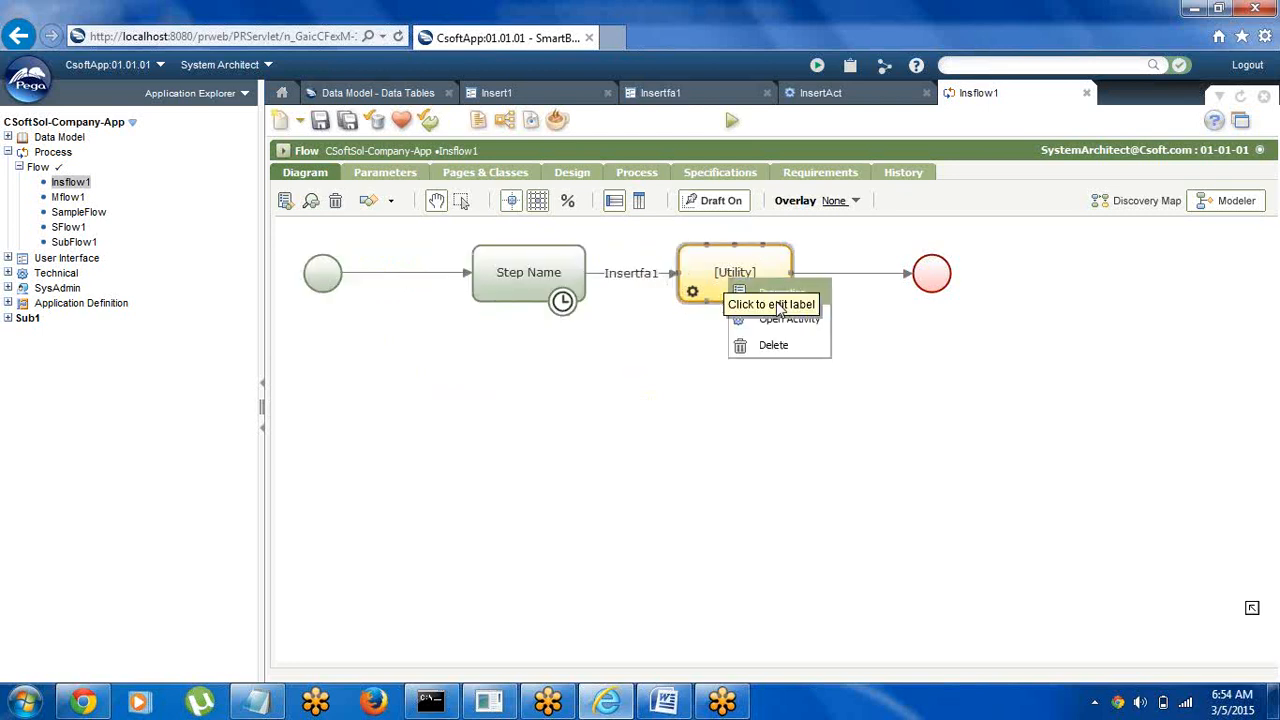
pyautogui.click(775, 299)
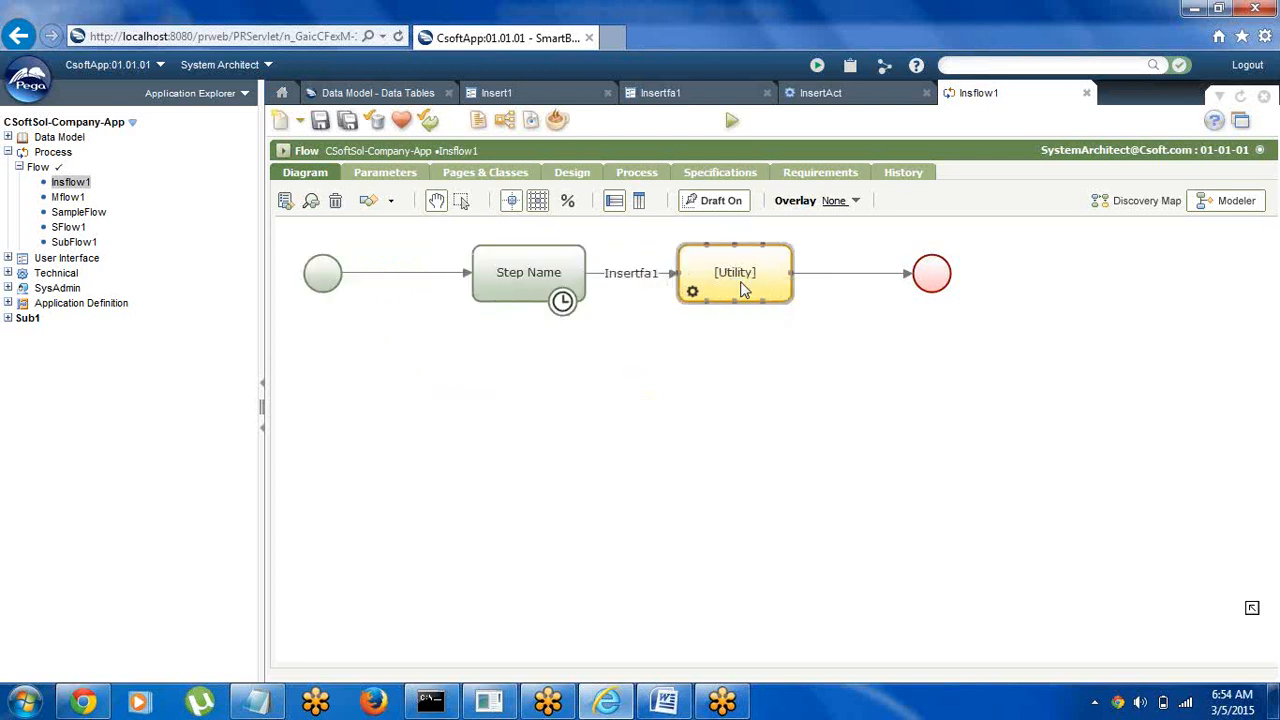
pyautogui.rightClick(745, 286)
pyautogui.click(795, 298)
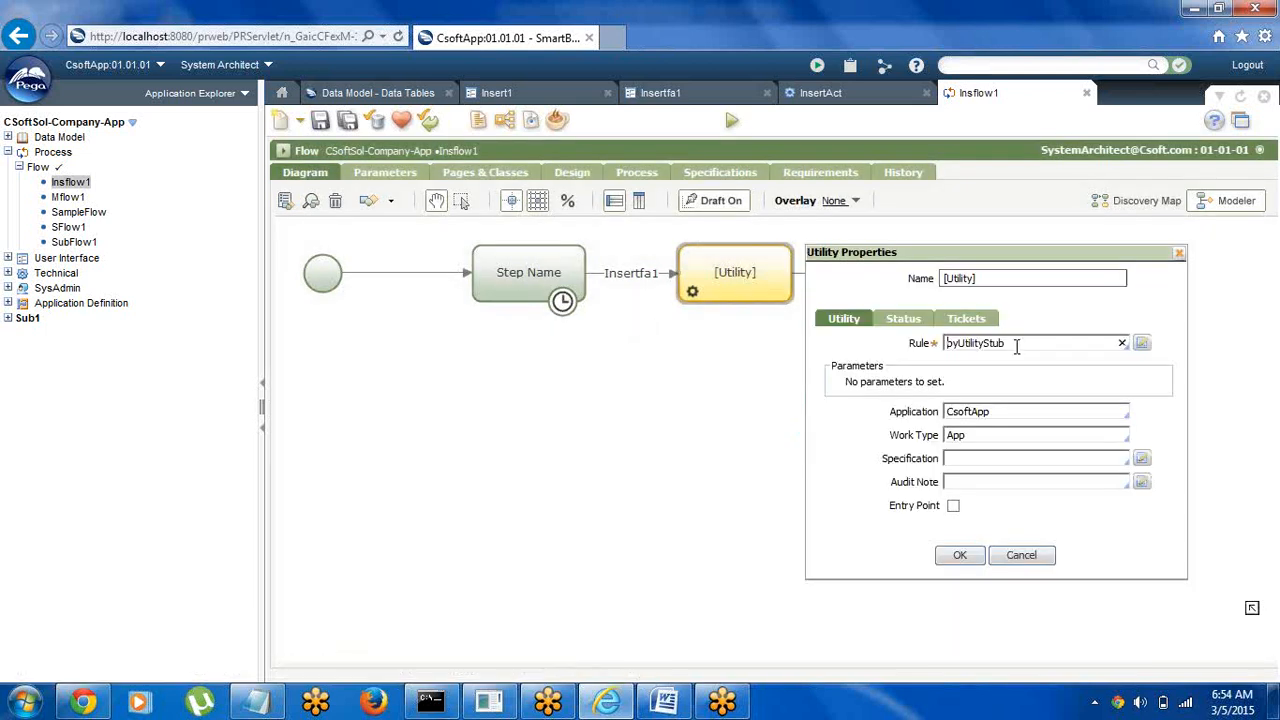
pyautogui.click(1016, 343)
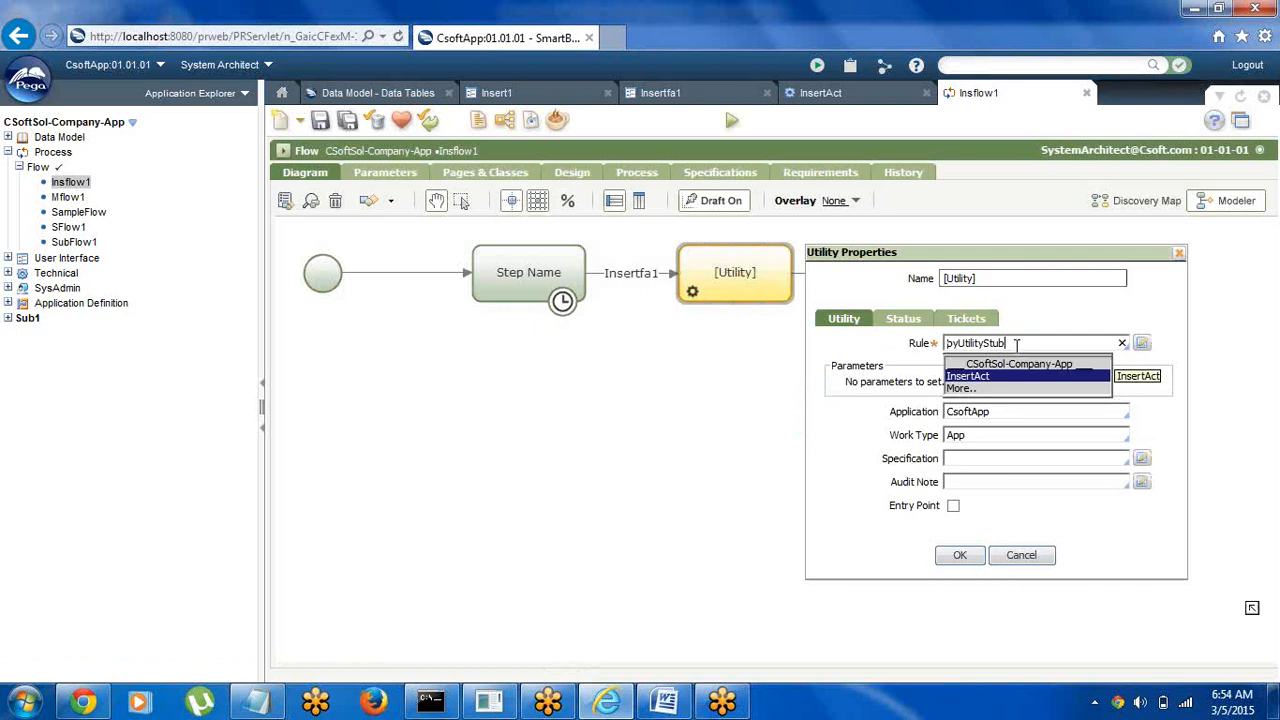
pyautogui.press('Return')
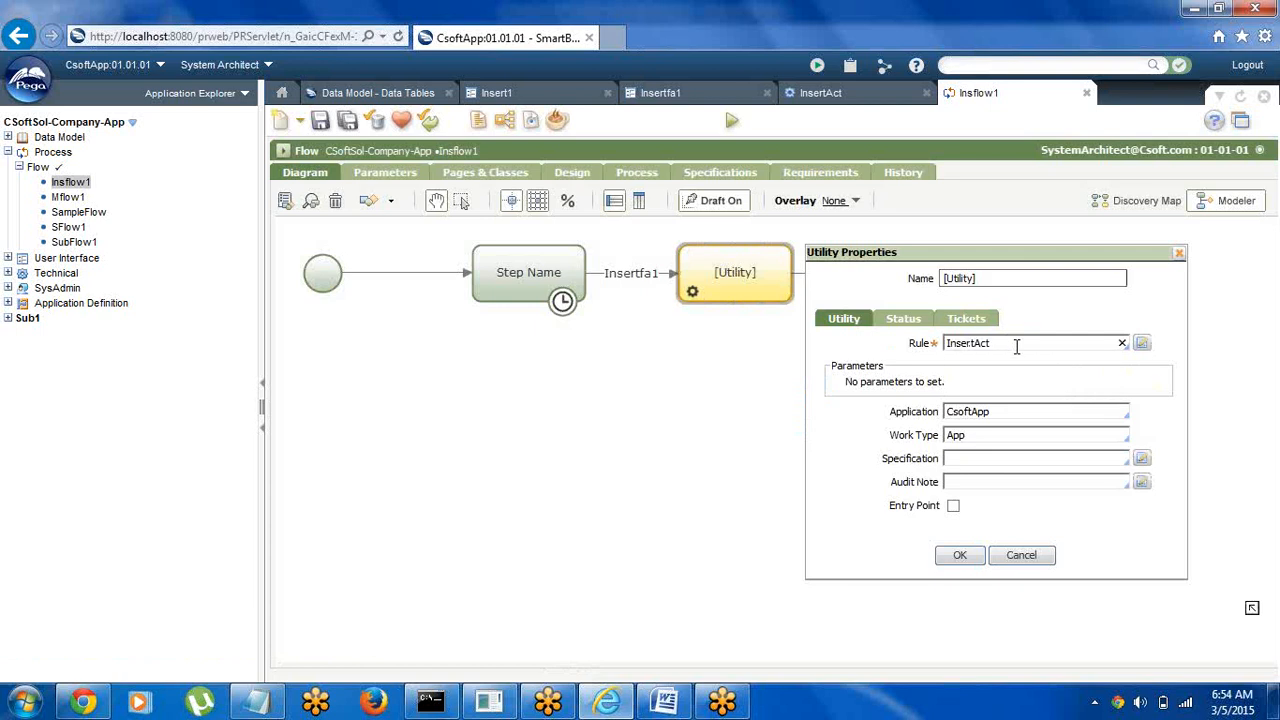
pyautogui.click(959, 558)
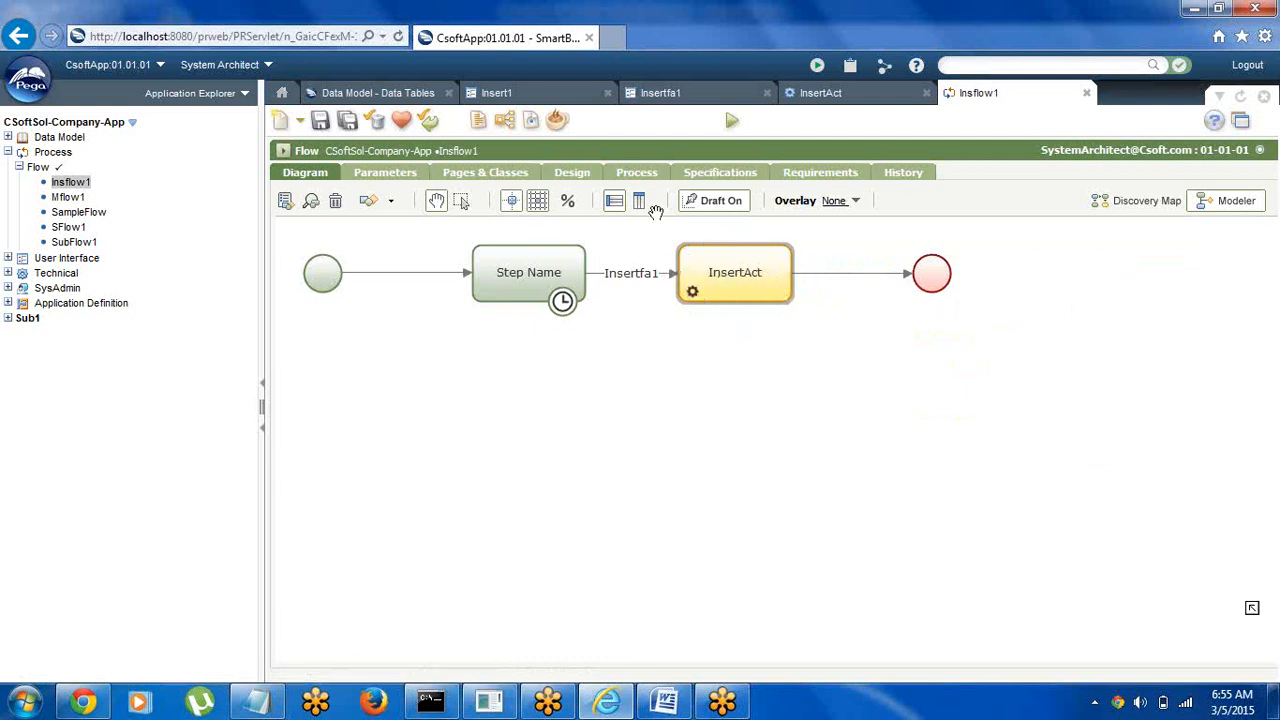
# Enable "Skip create harness?" in the Insflow1 flow's work object creation settings and save the flow
pyautogui.click(570, 272)
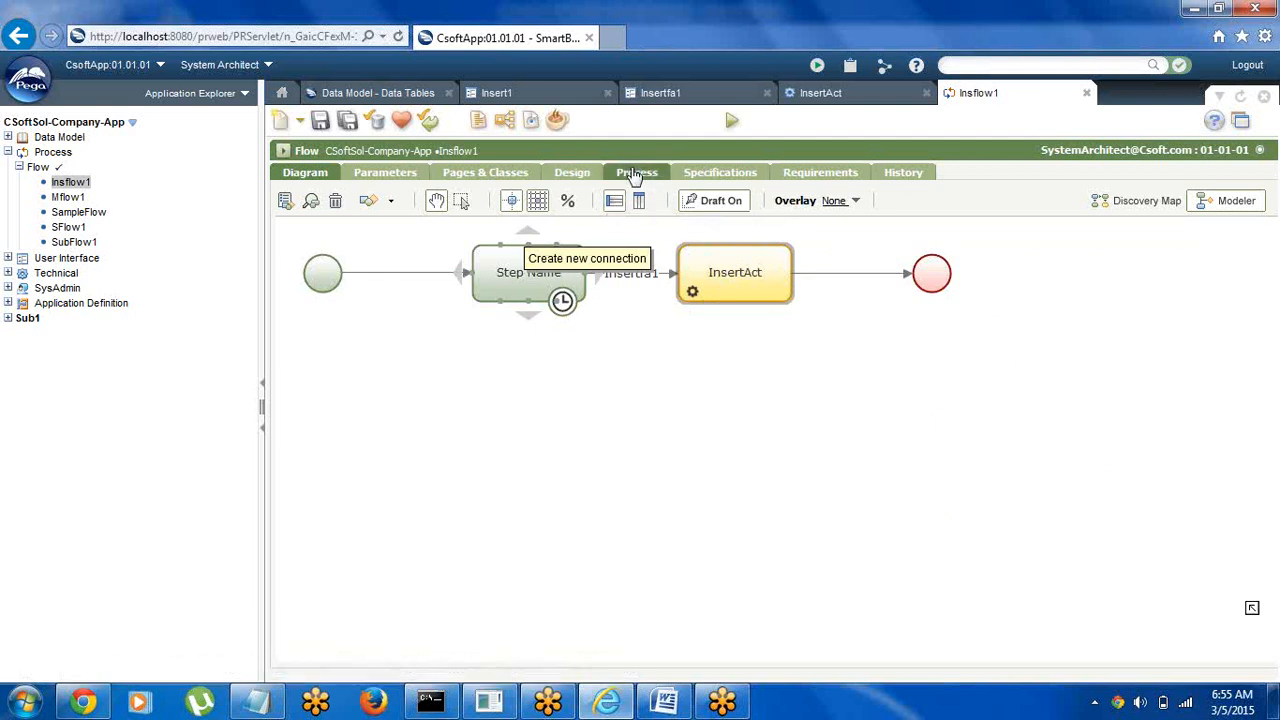
pyautogui.click(636, 173)
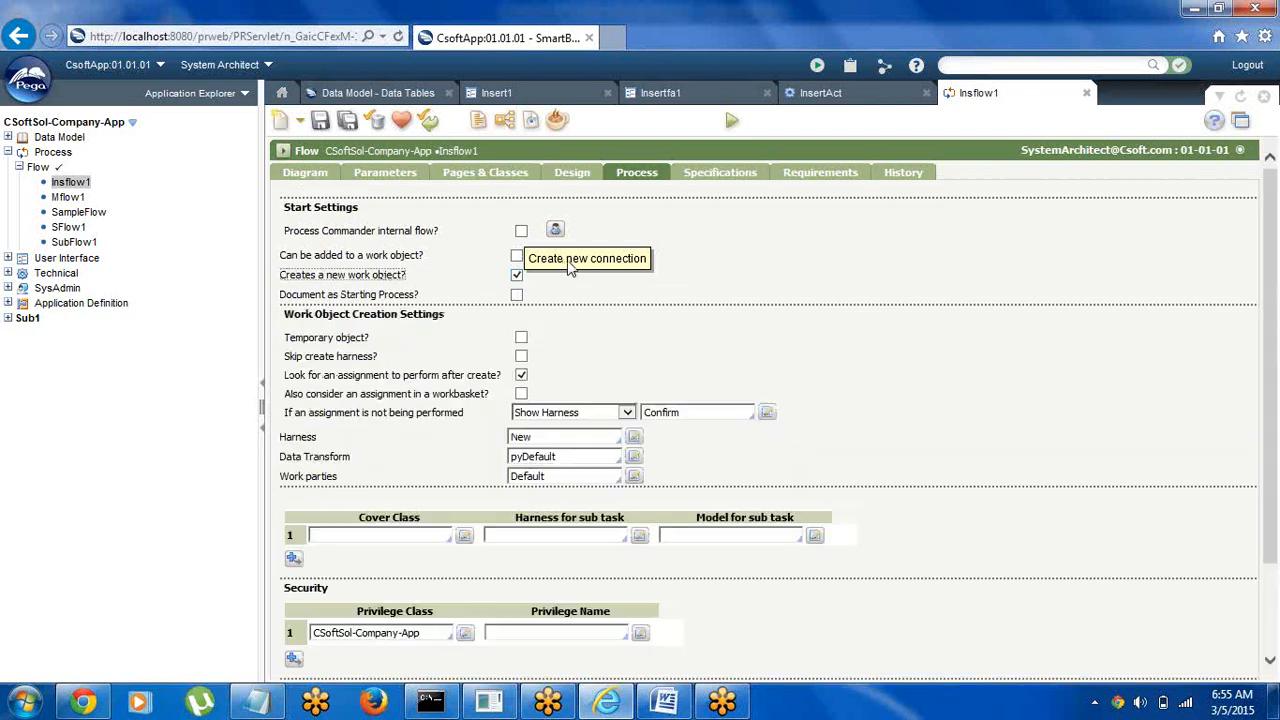
pyautogui.click(304, 174)
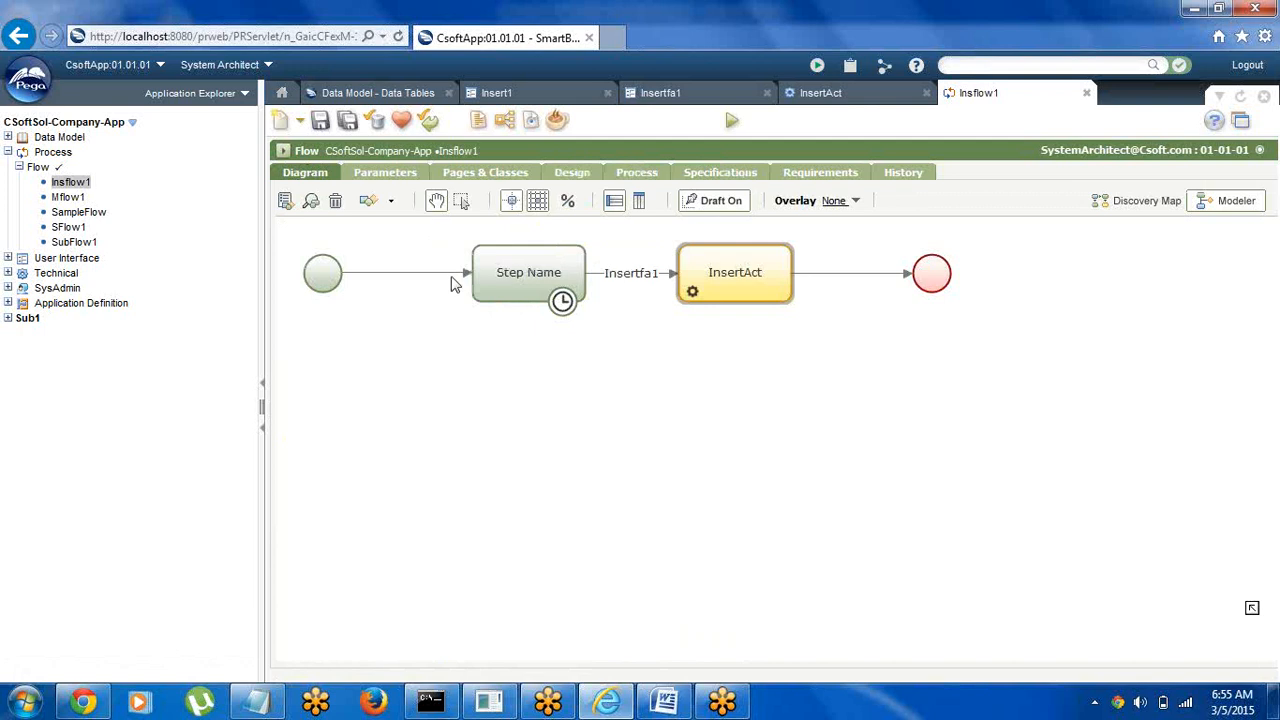
pyautogui.click(320, 120)
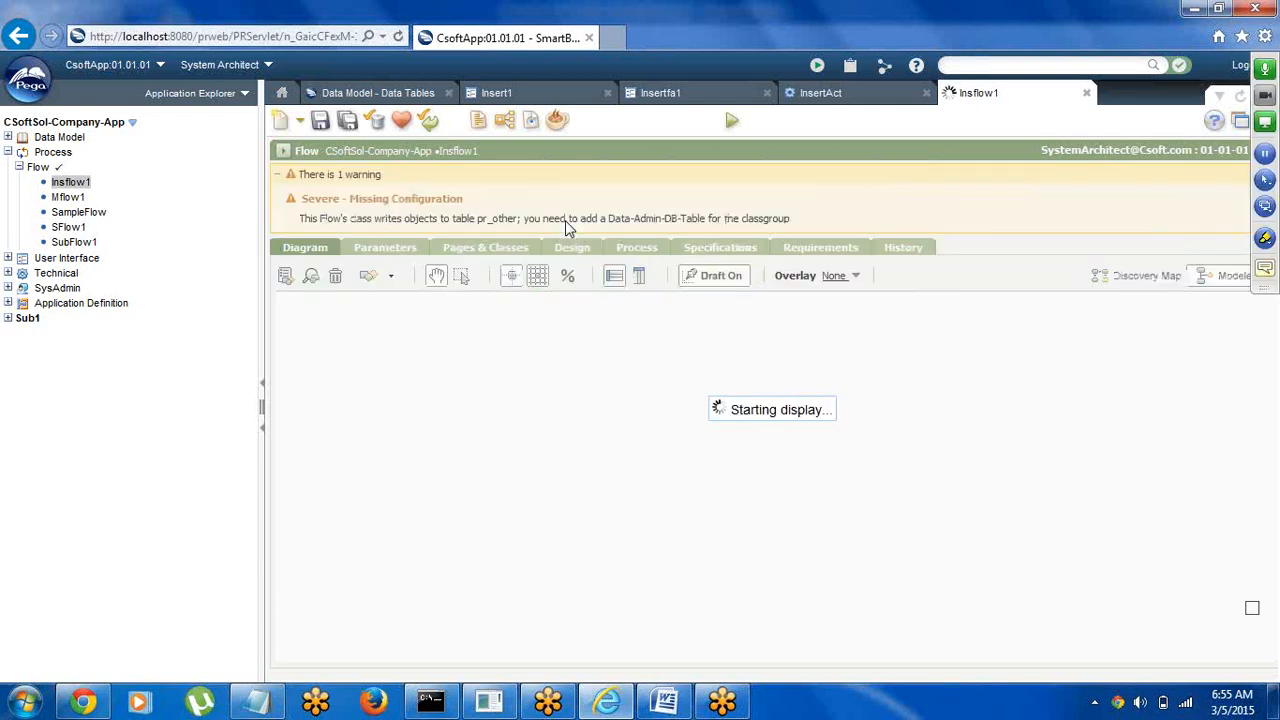
pyautogui.click(645, 255)
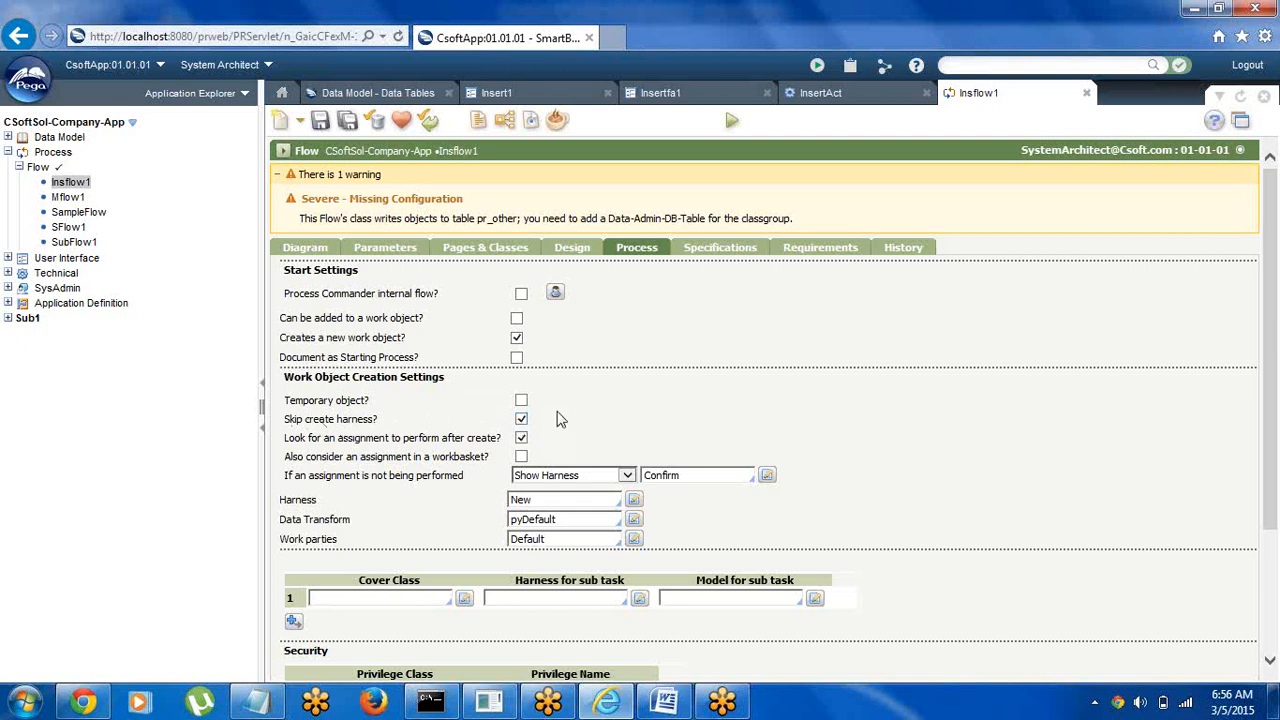
pyautogui.click(320, 120)
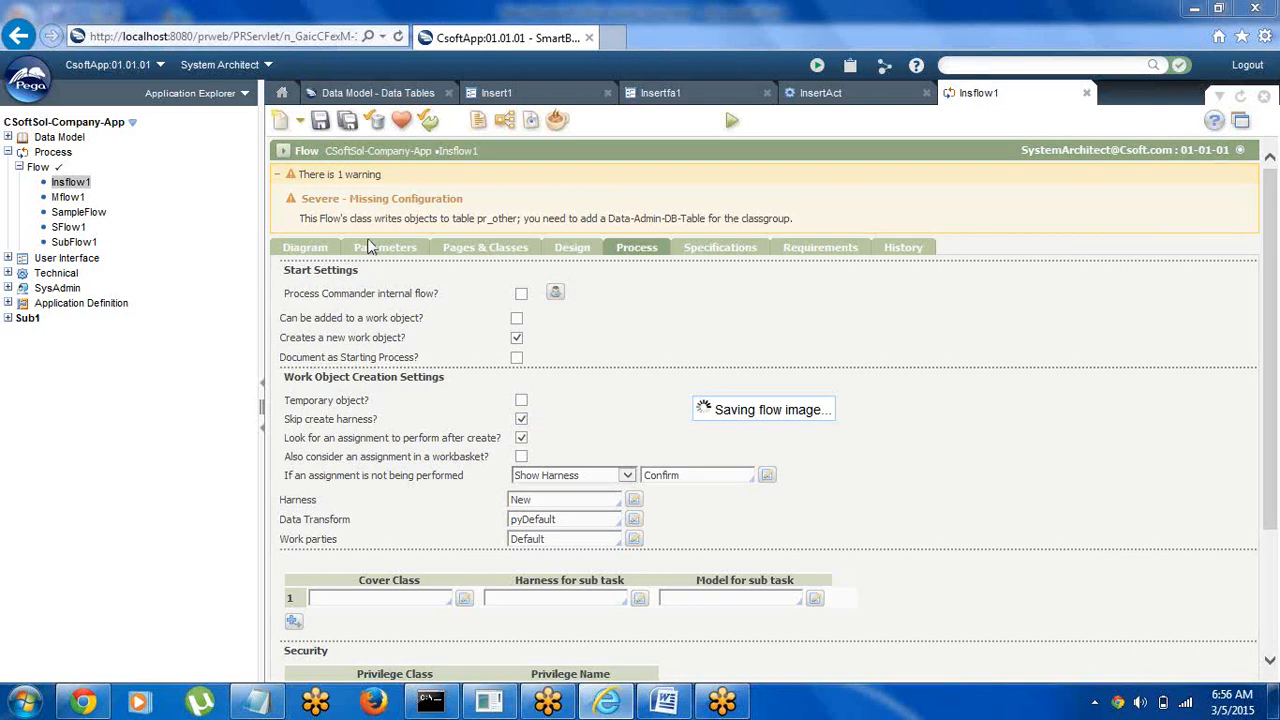
# Return to the flow diagram and run the Insflow1 flow to create a new case
pyautogui.click(305, 250)
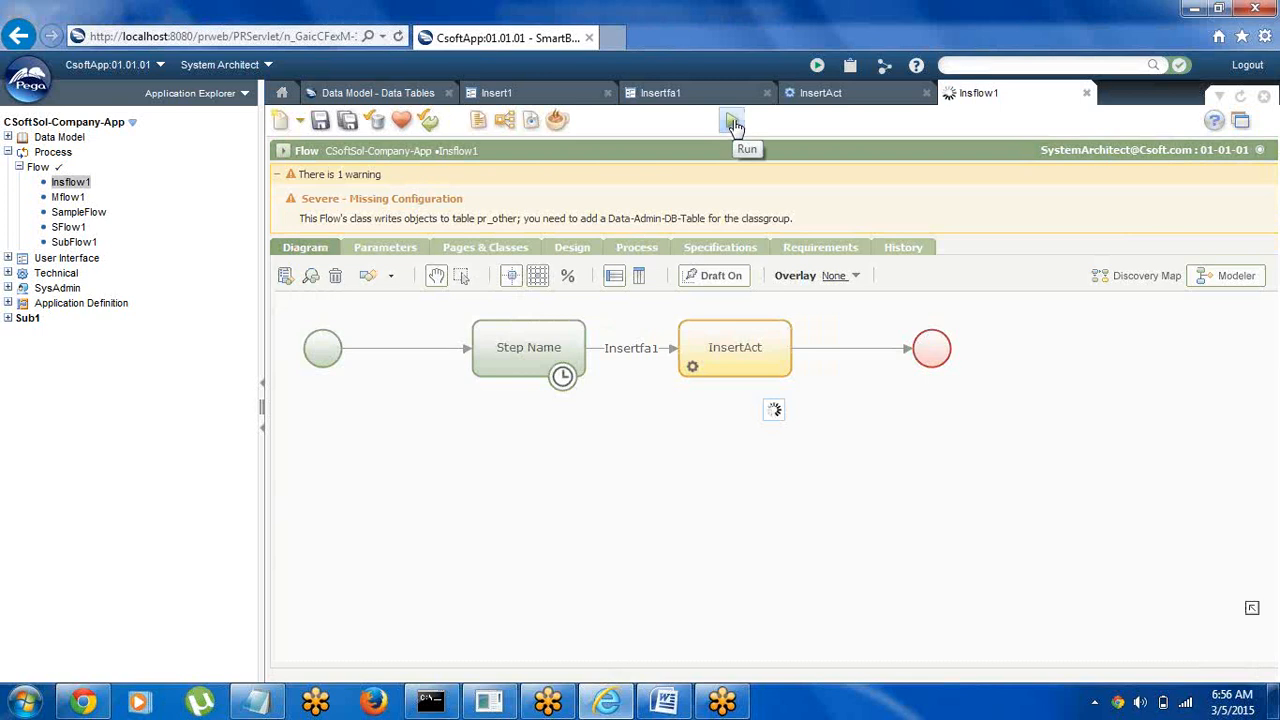
pyautogui.click(733, 122)
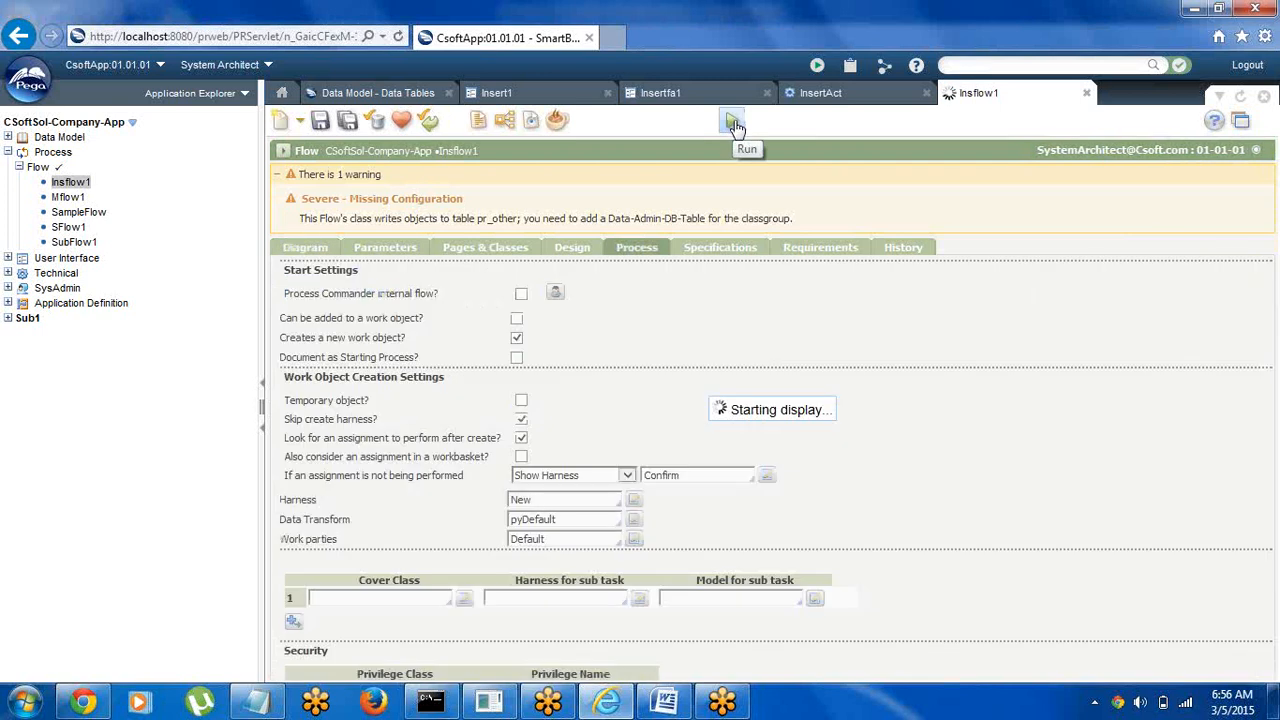
pyautogui.click(316, 247)
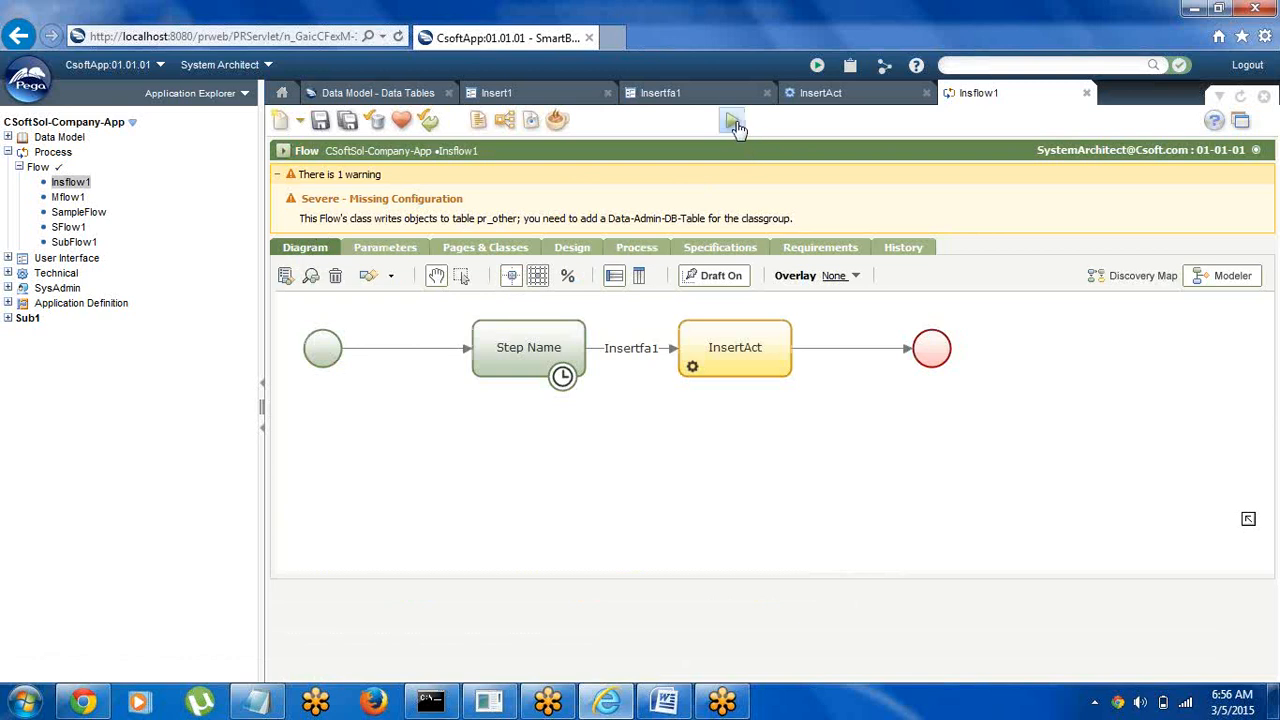
pyautogui.click(733, 122)
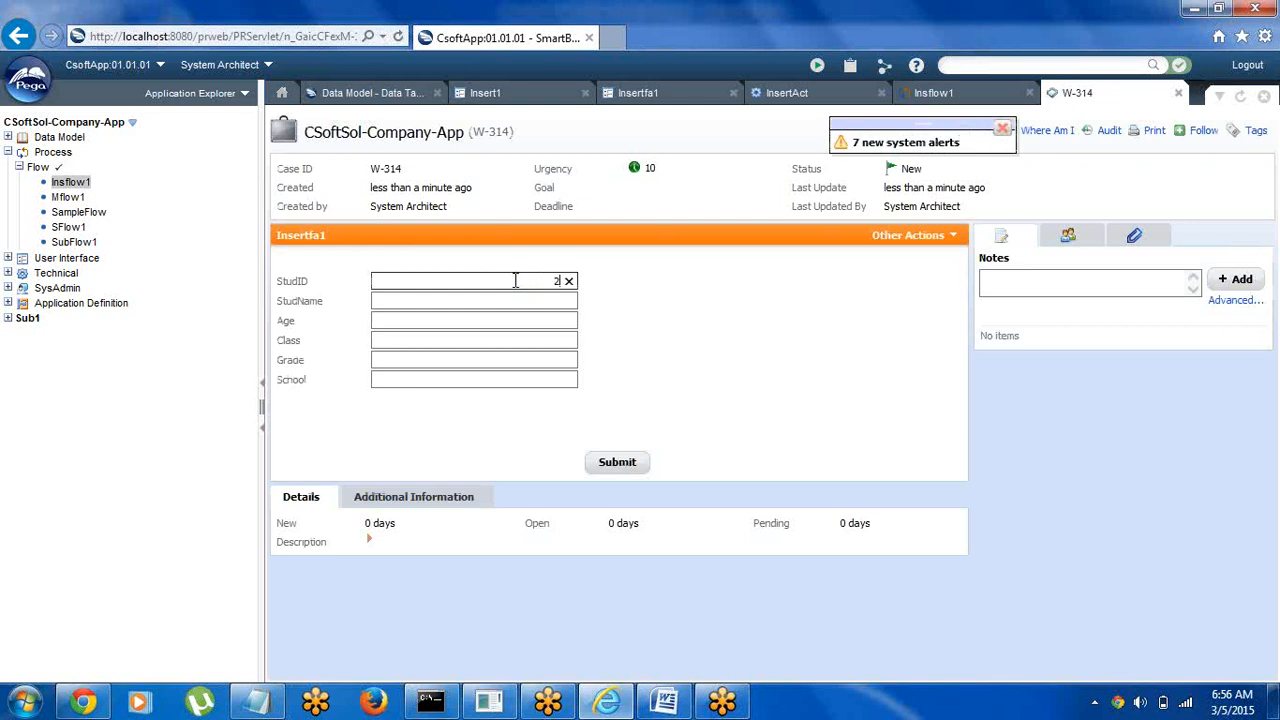
# Fill in the student's ID and name in the Insertfa1 form, with age 15 and class 9
pyautogui.click(506, 302)
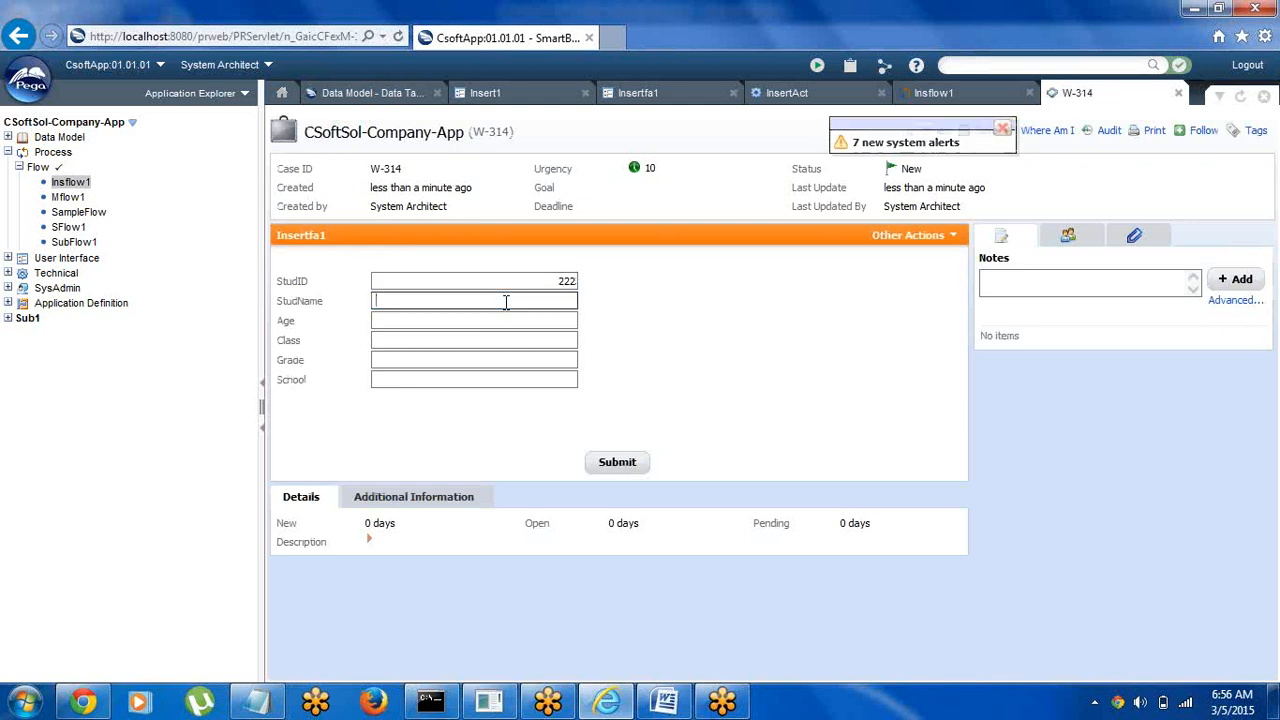
pyautogui.write('Uday')
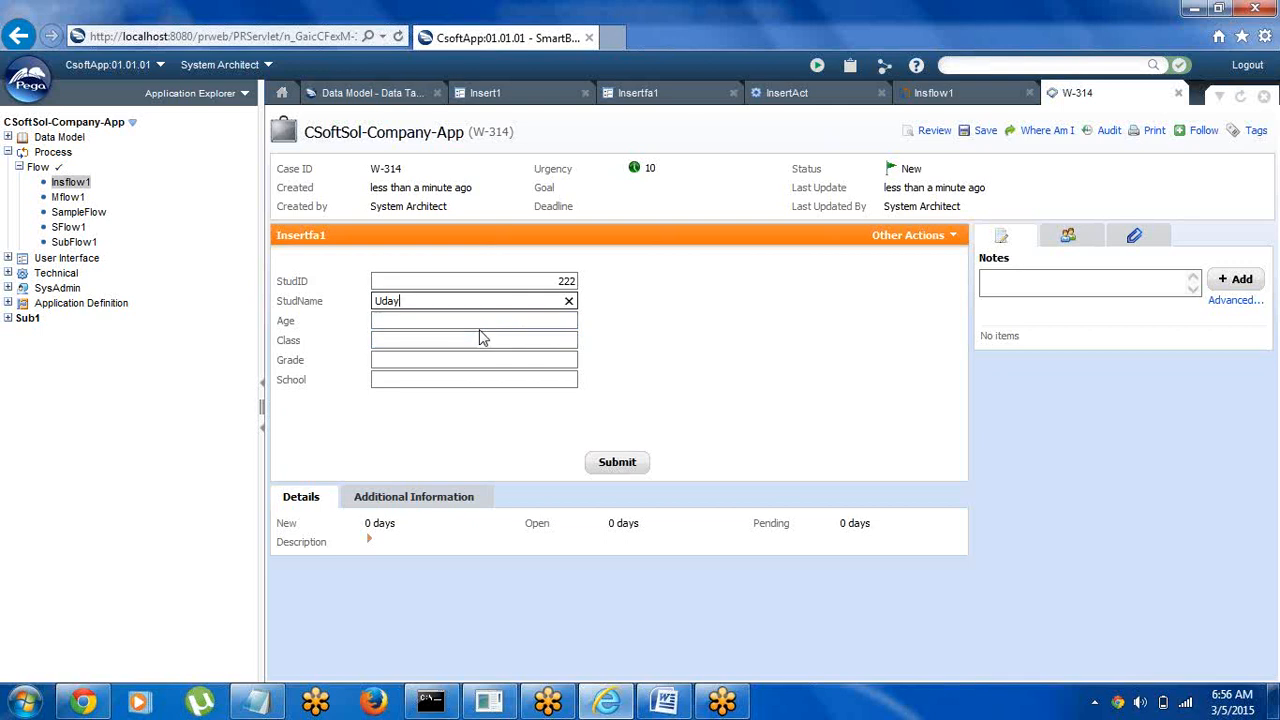
pyautogui.click(480, 330)
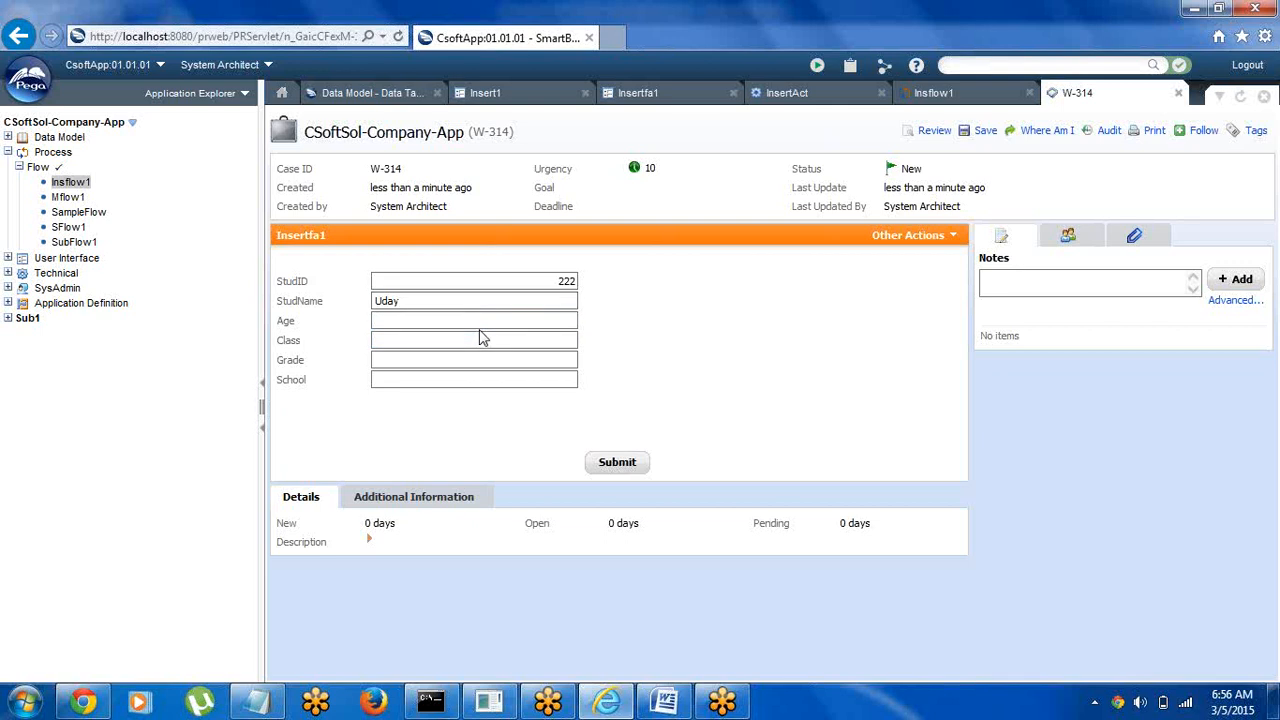
pyautogui.click(459, 324)
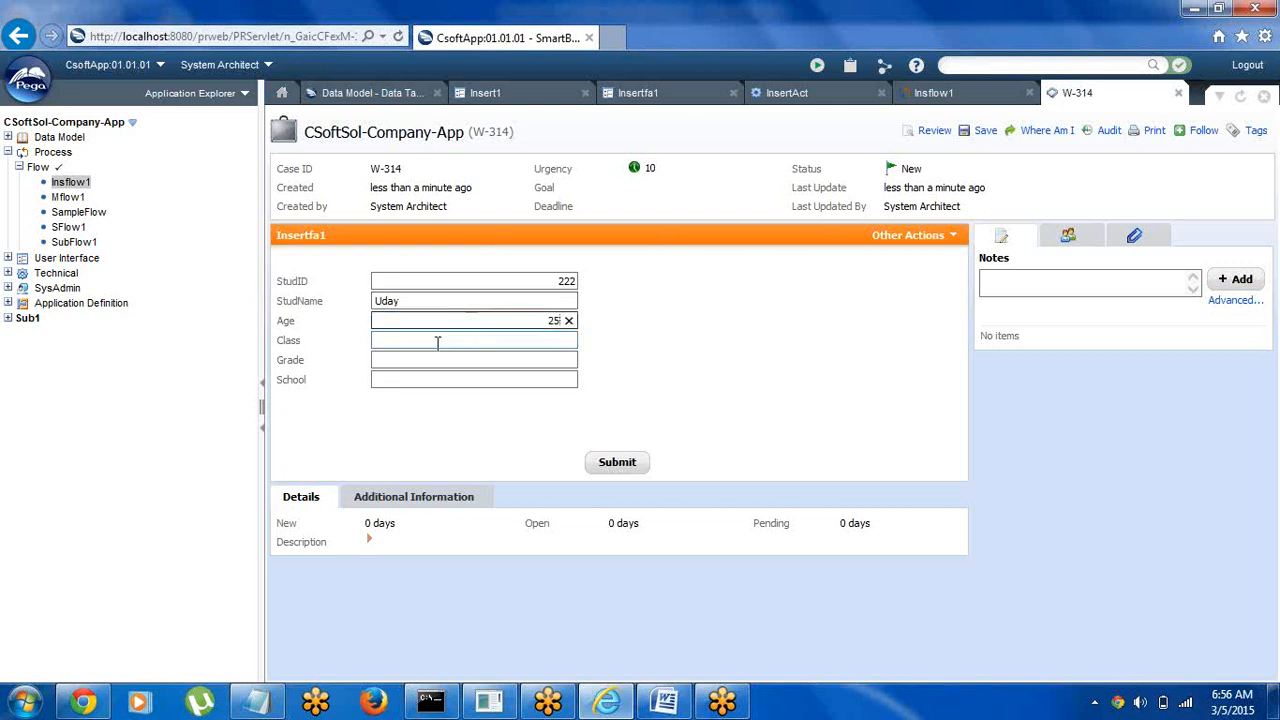
pyautogui.click(435, 343)
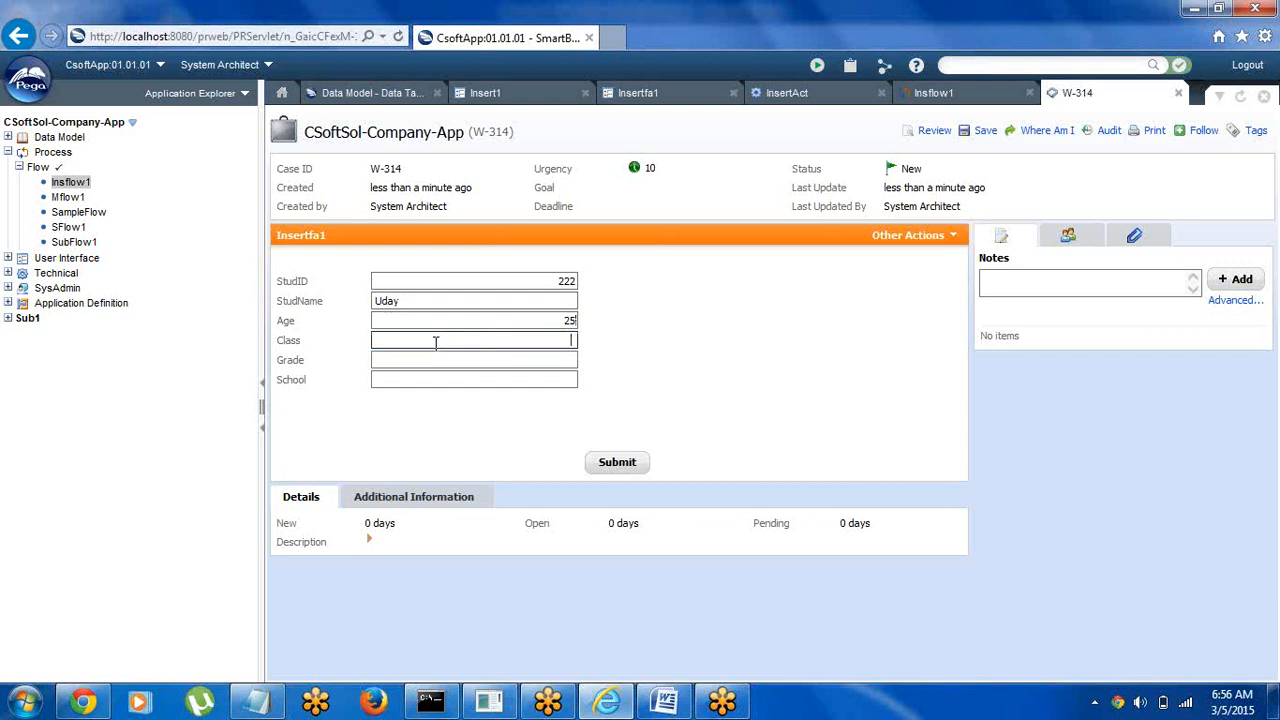
pyautogui.click(422, 362)
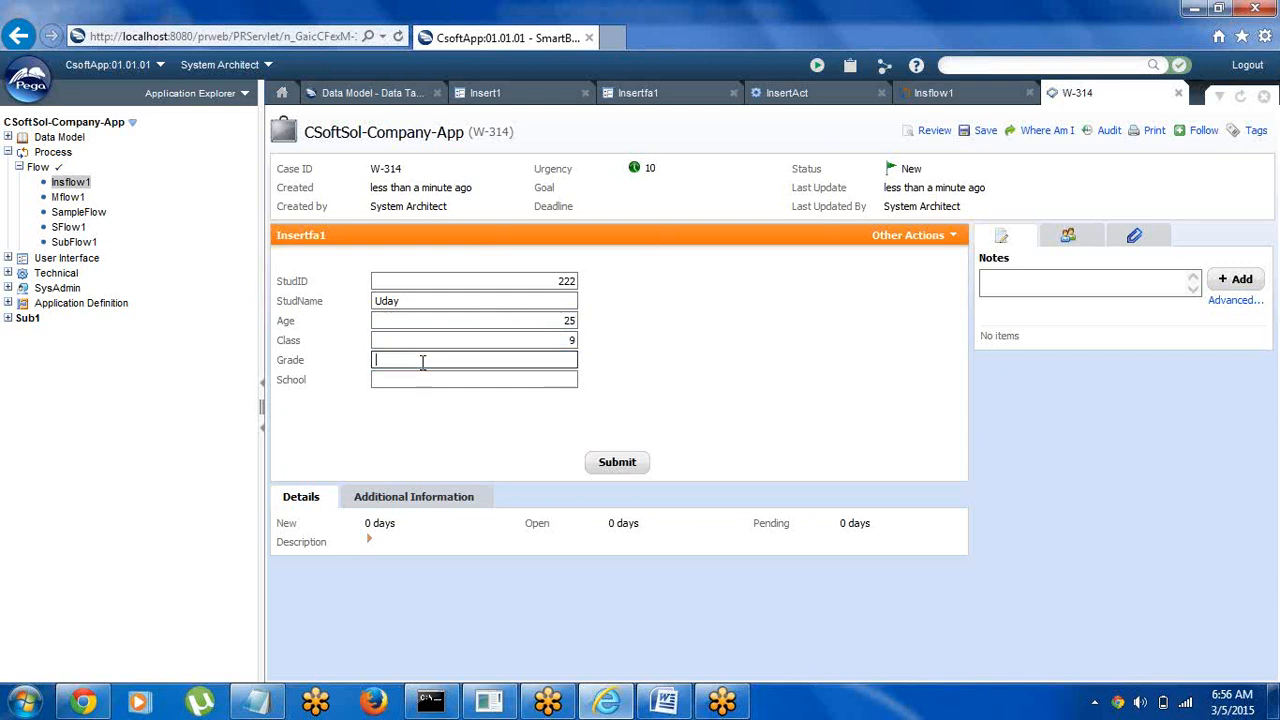
pyautogui.click(563, 322)
pyautogui.click(566, 321)
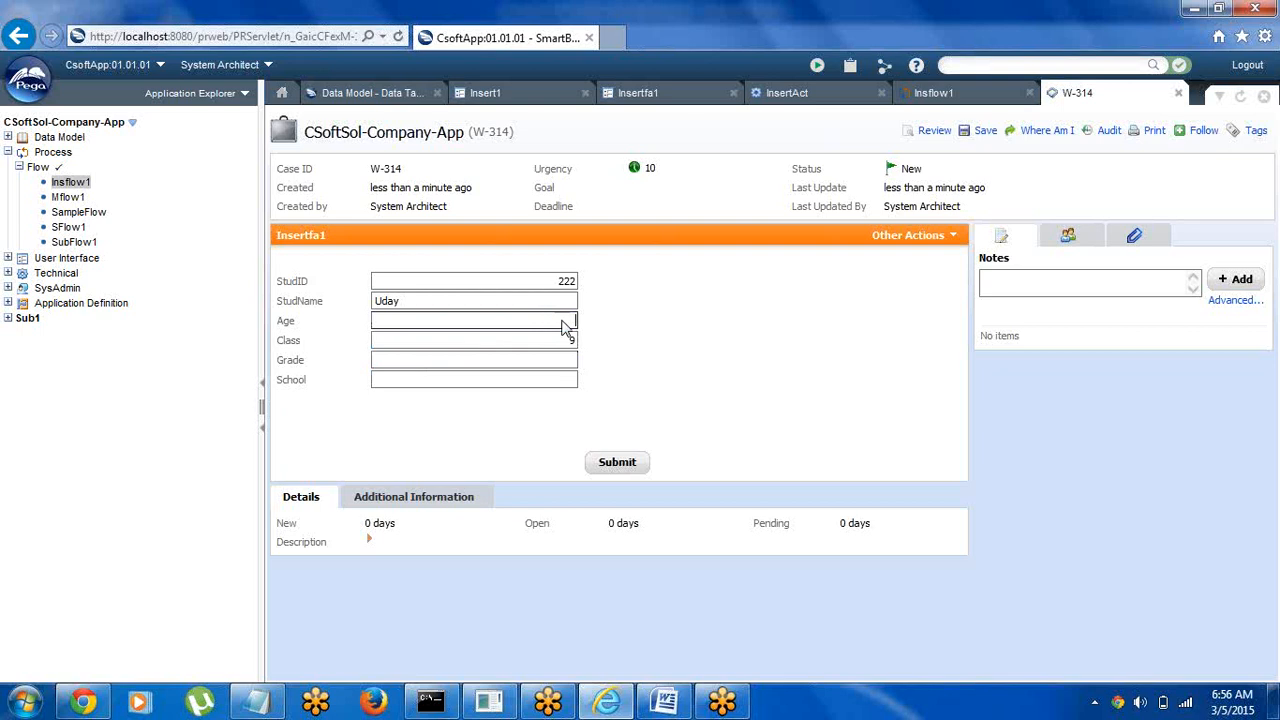
pyautogui.write('15')
# Enter grade A and school GHS for the student and submit the form
pyautogui.click(538, 360)
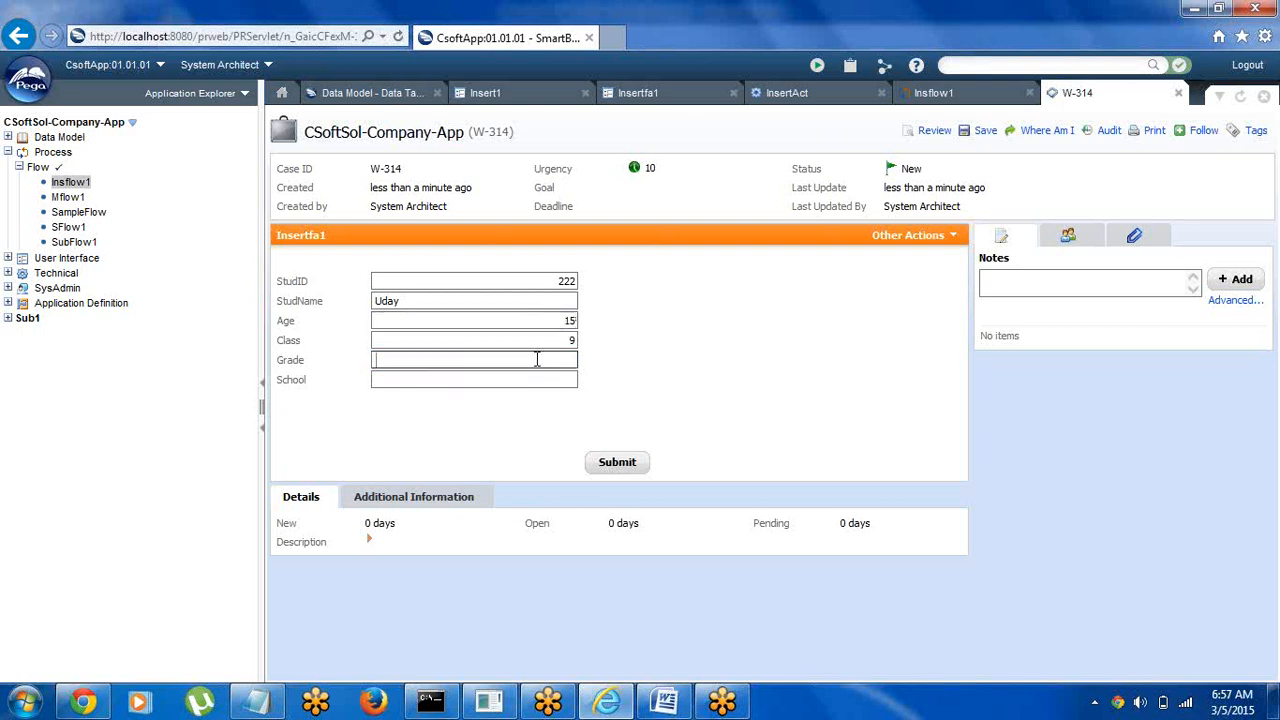
pyautogui.click(516, 384)
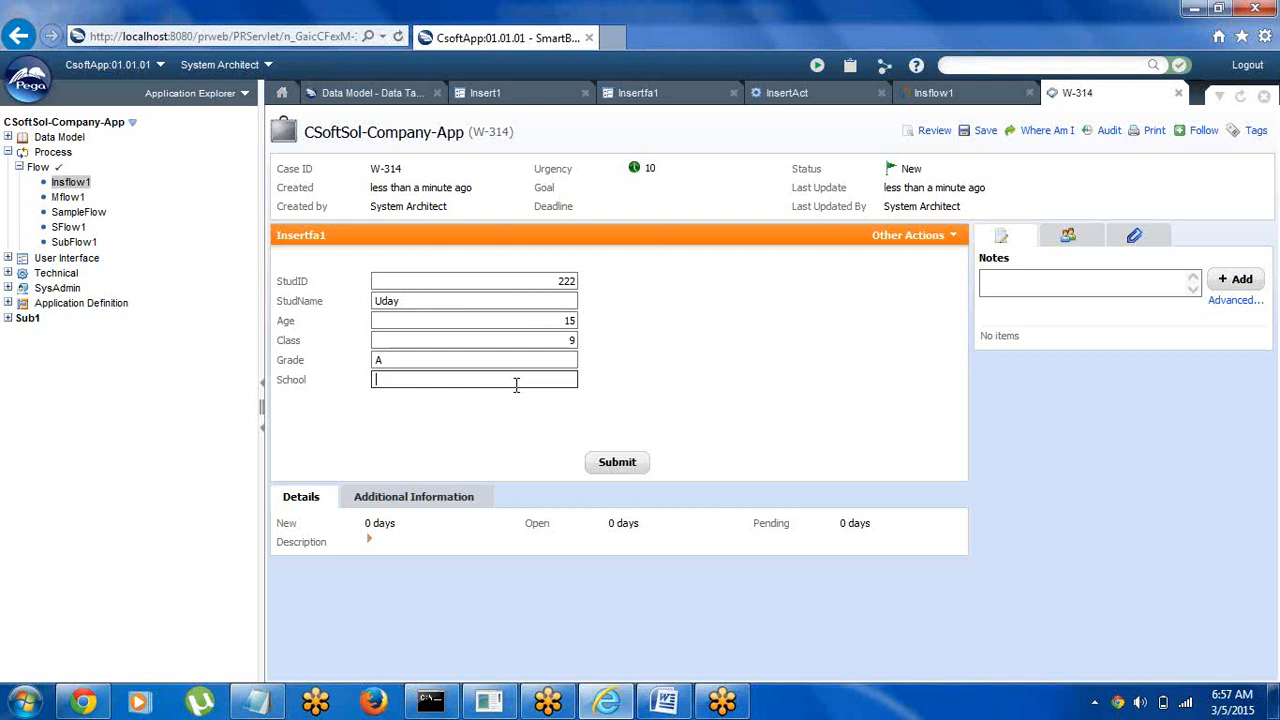
pyautogui.write('GHS')
pyautogui.click(615, 463)
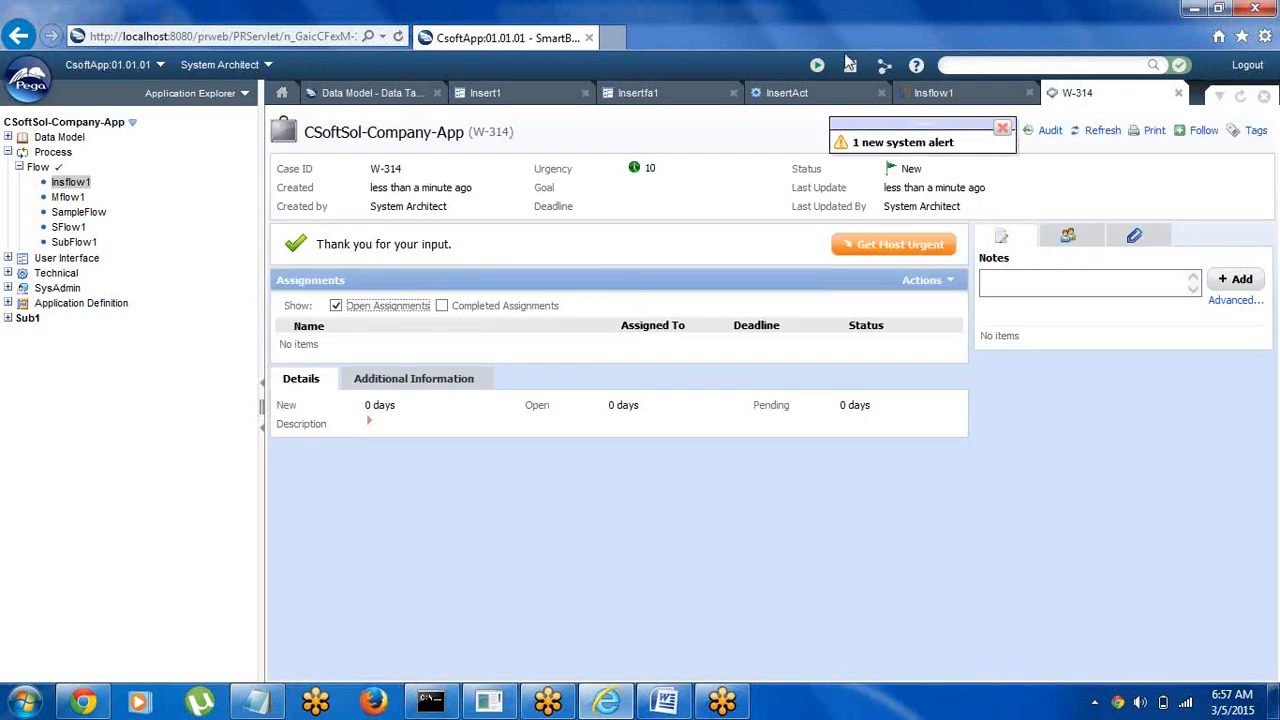
# Check the submitted student record on the clipboard and in the Table2 data table instances, refreshing the data tables list
pyautogui.click(849, 64)
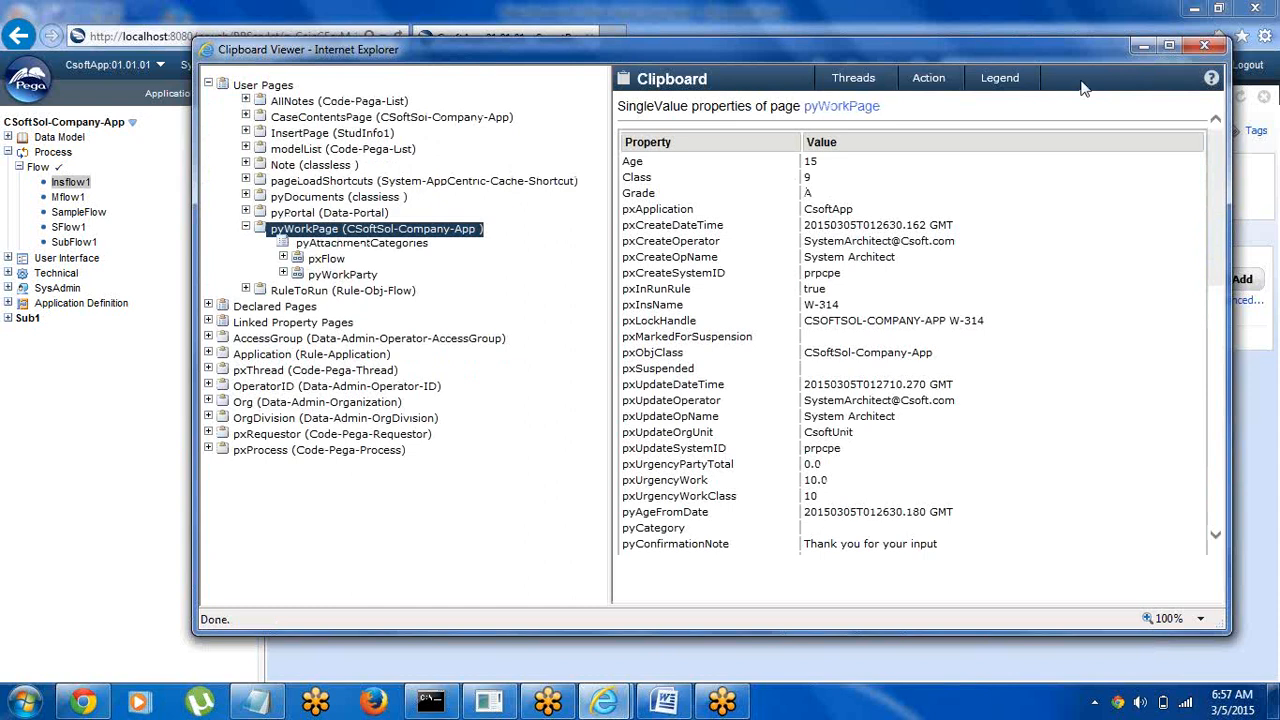
pyautogui.click(1145, 49)
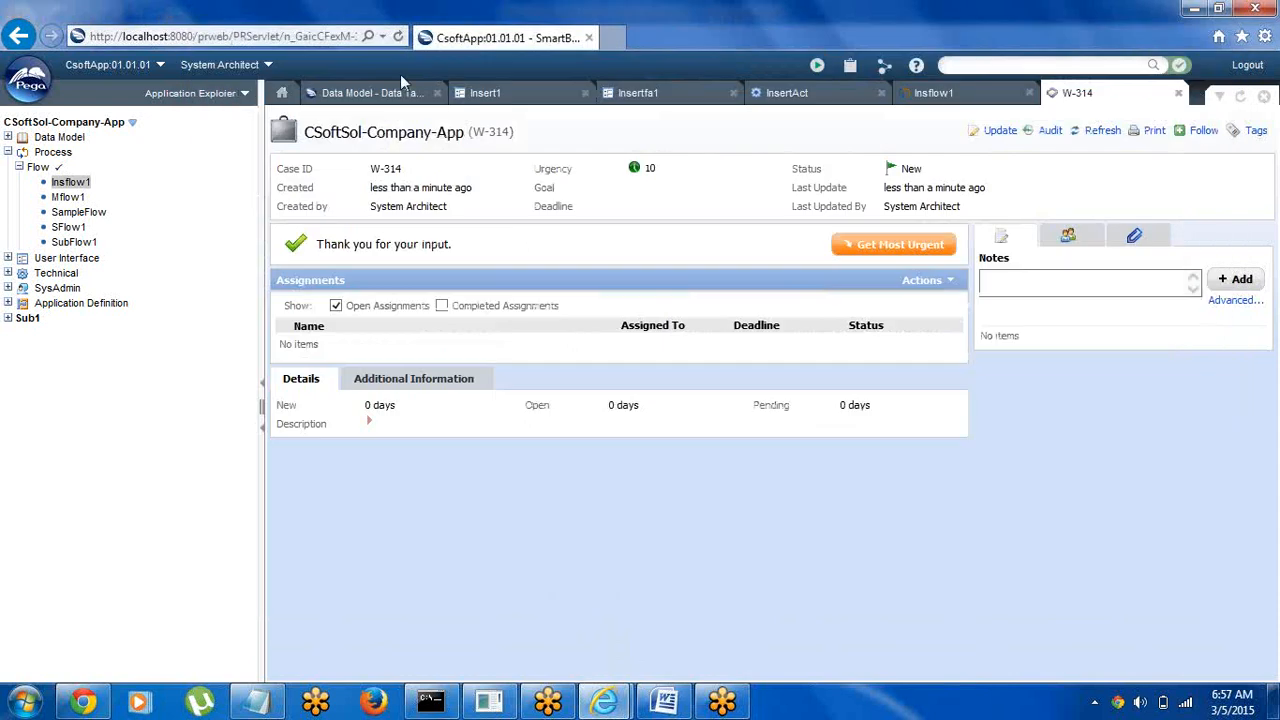
pyautogui.click(362, 92)
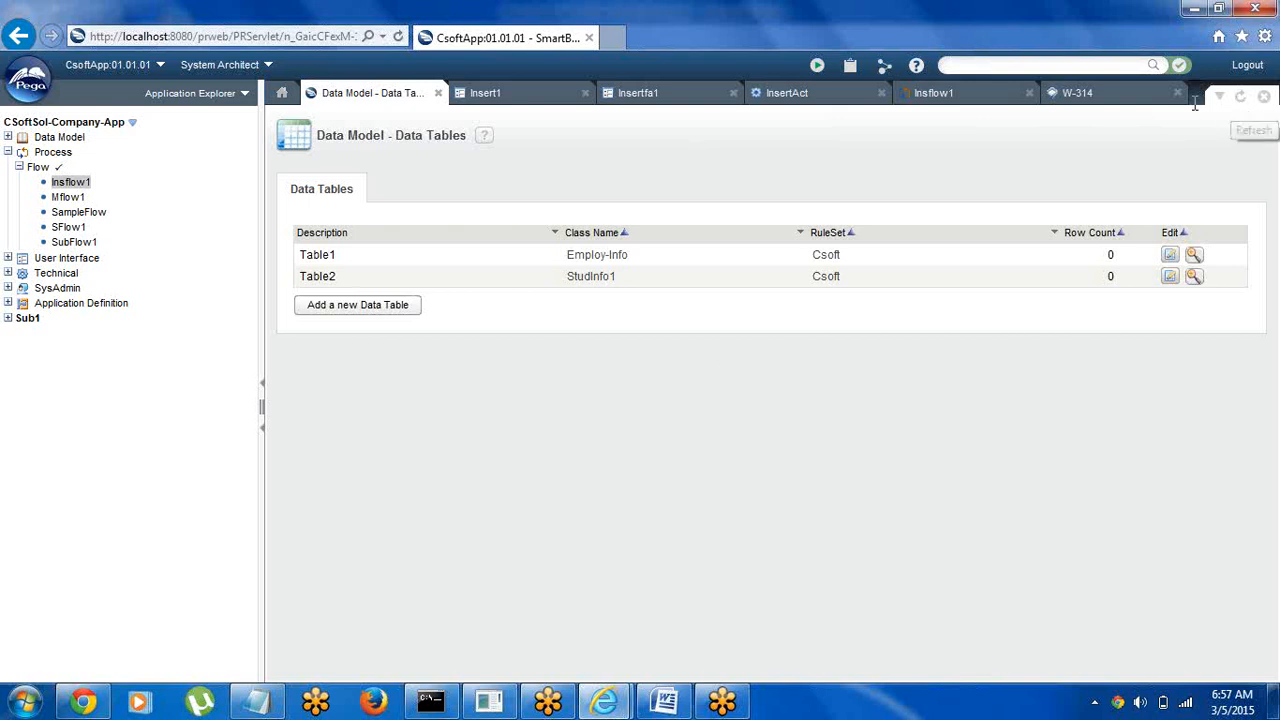
pyautogui.click(1240, 98)
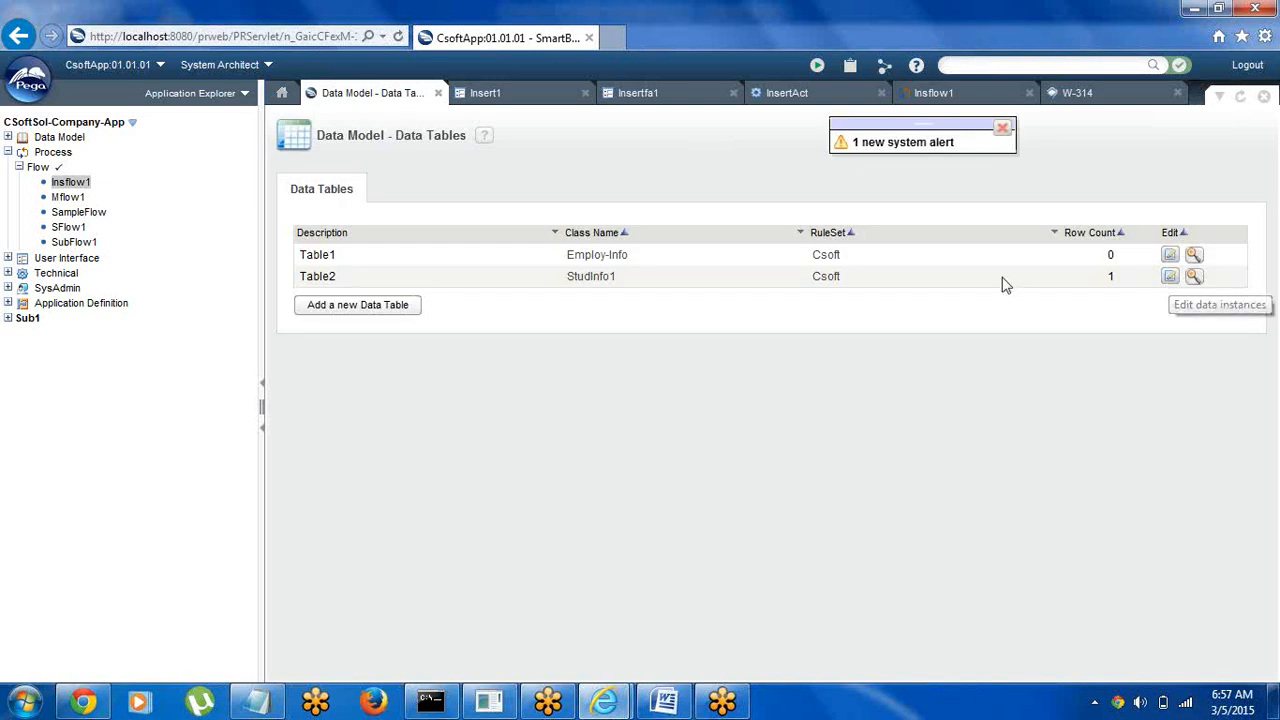
pyautogui.click(1171, 280)
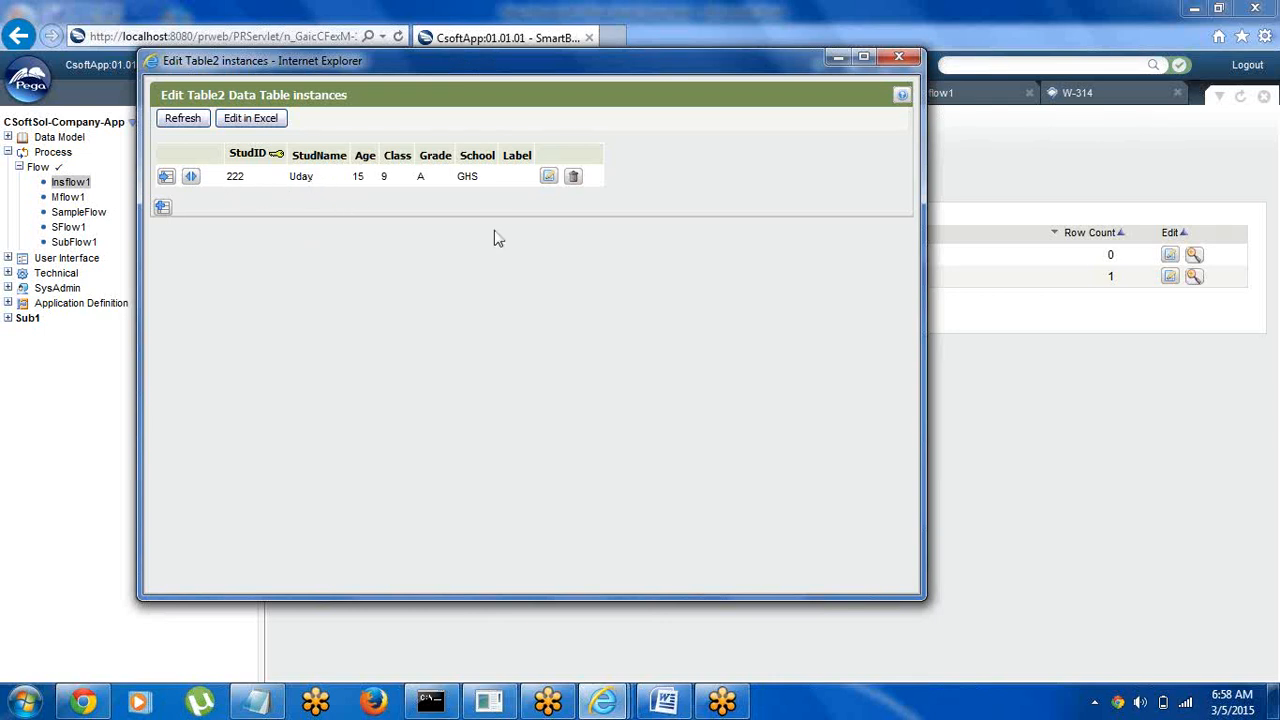
pyautogui.click(899, 58)
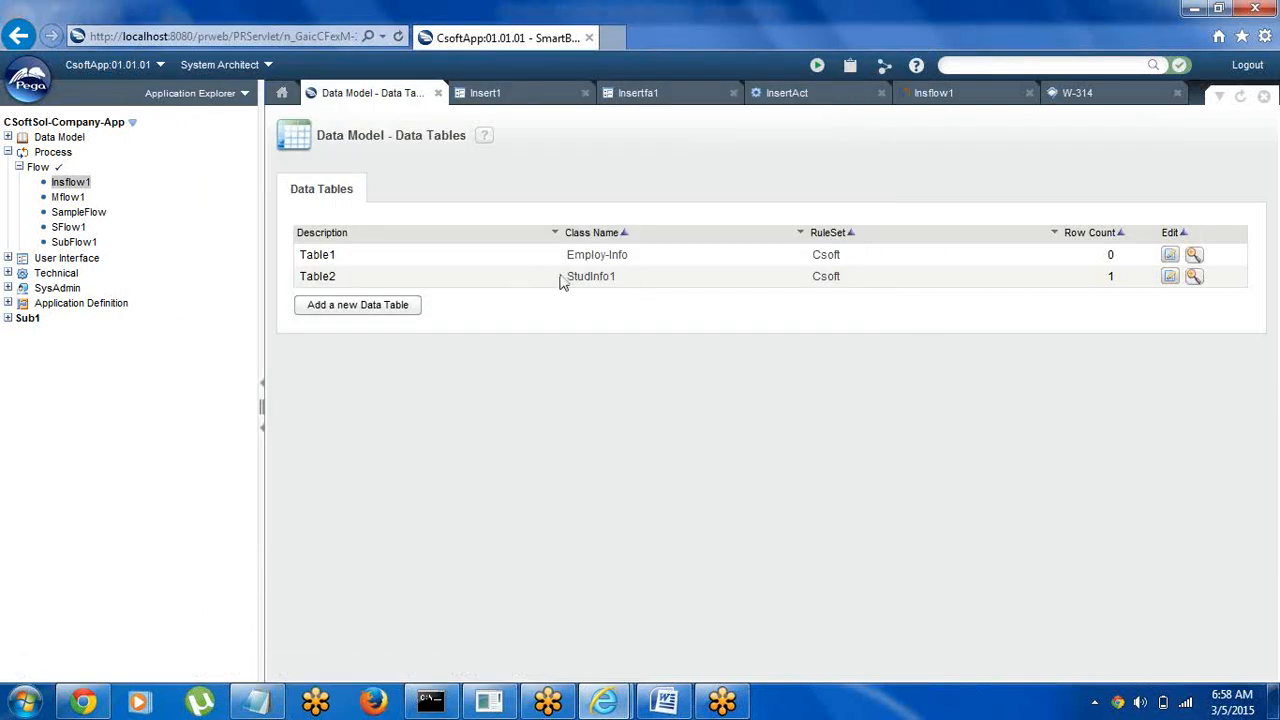
pyautogui.click(1170, 277)
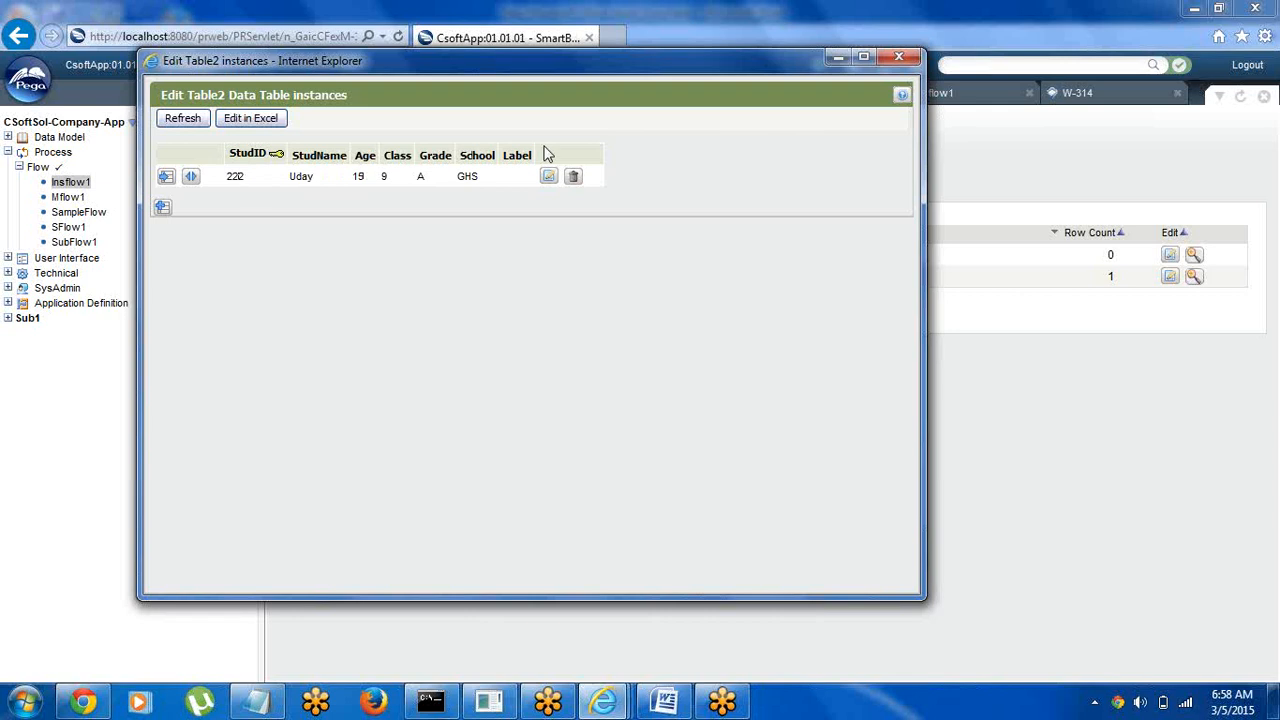
pyautogui.click(897, 58)
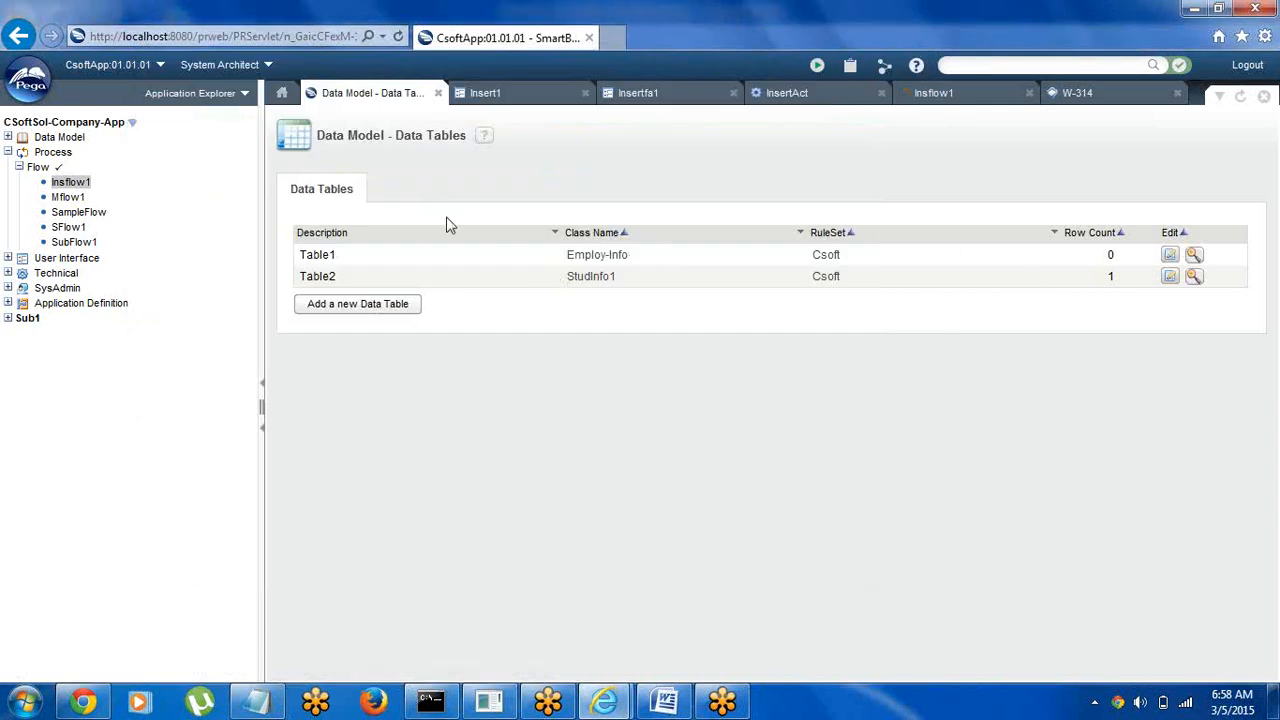
# Expand the Data Model properties of CSoftSol-Company-App and view the stored instances of data table Table2
pyautogui.click(8, 137)
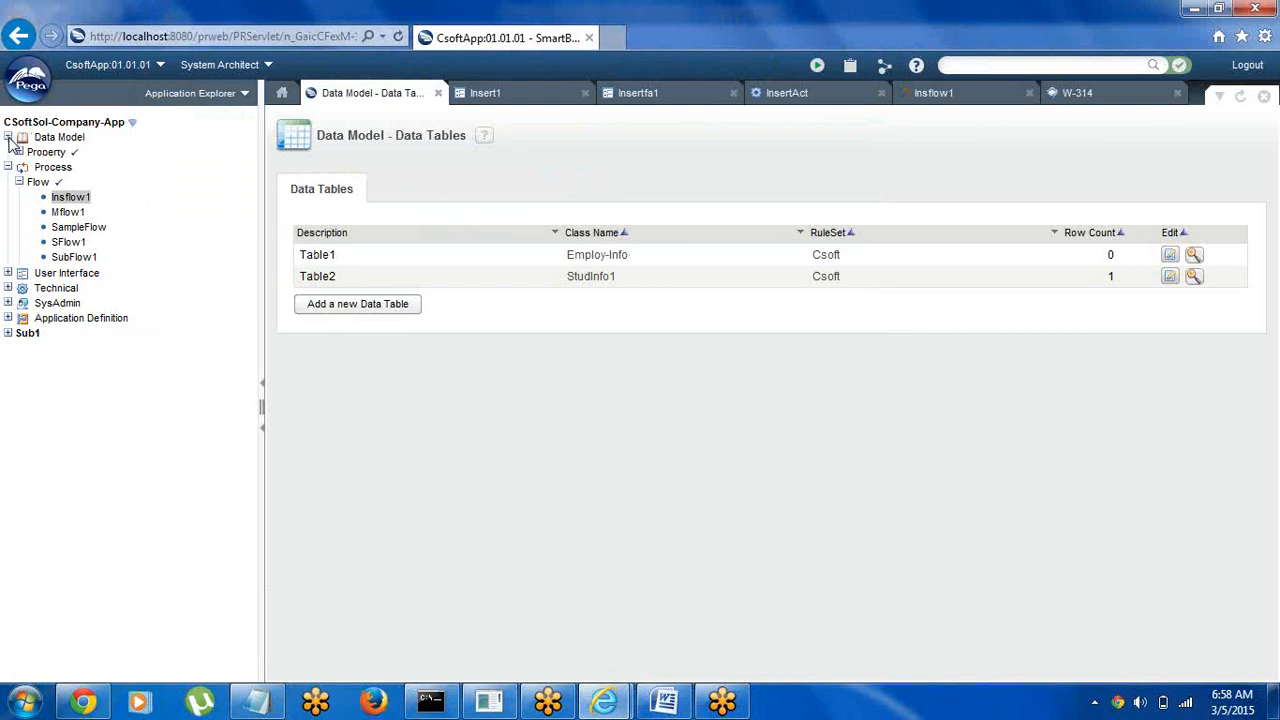
pyautogui.click(19, 152)
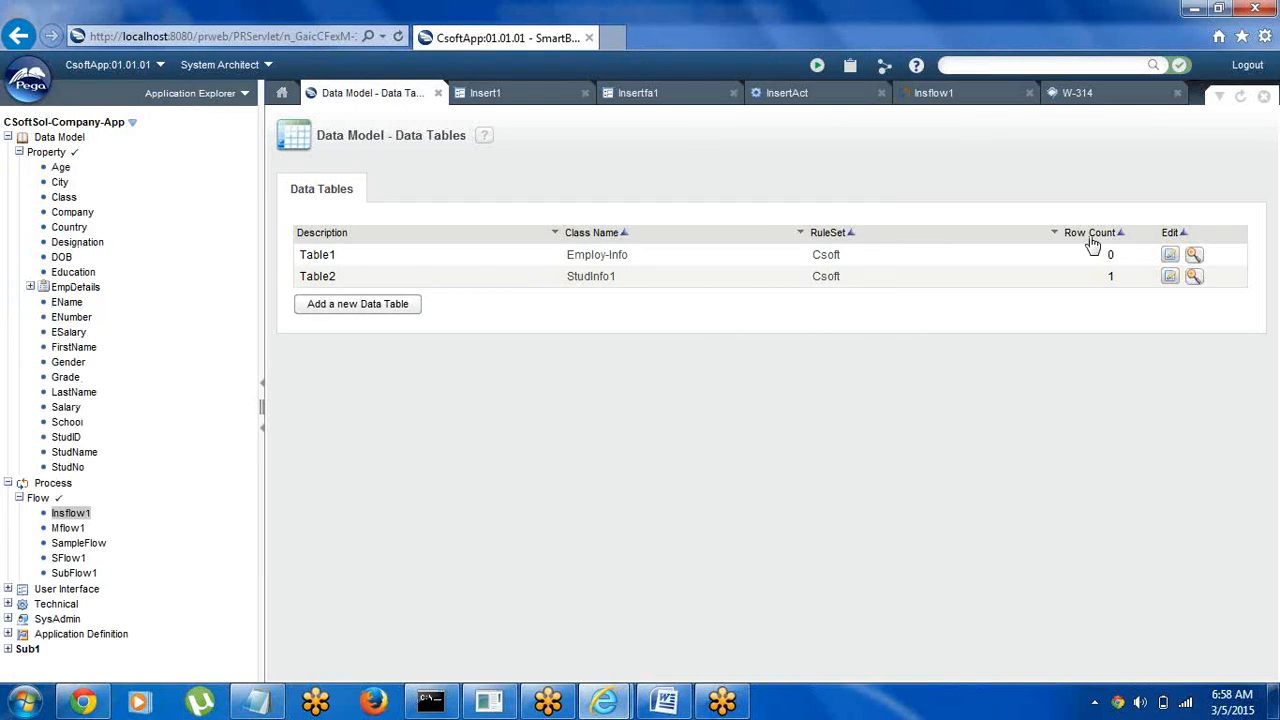
pyautogui.click(1170, 277)
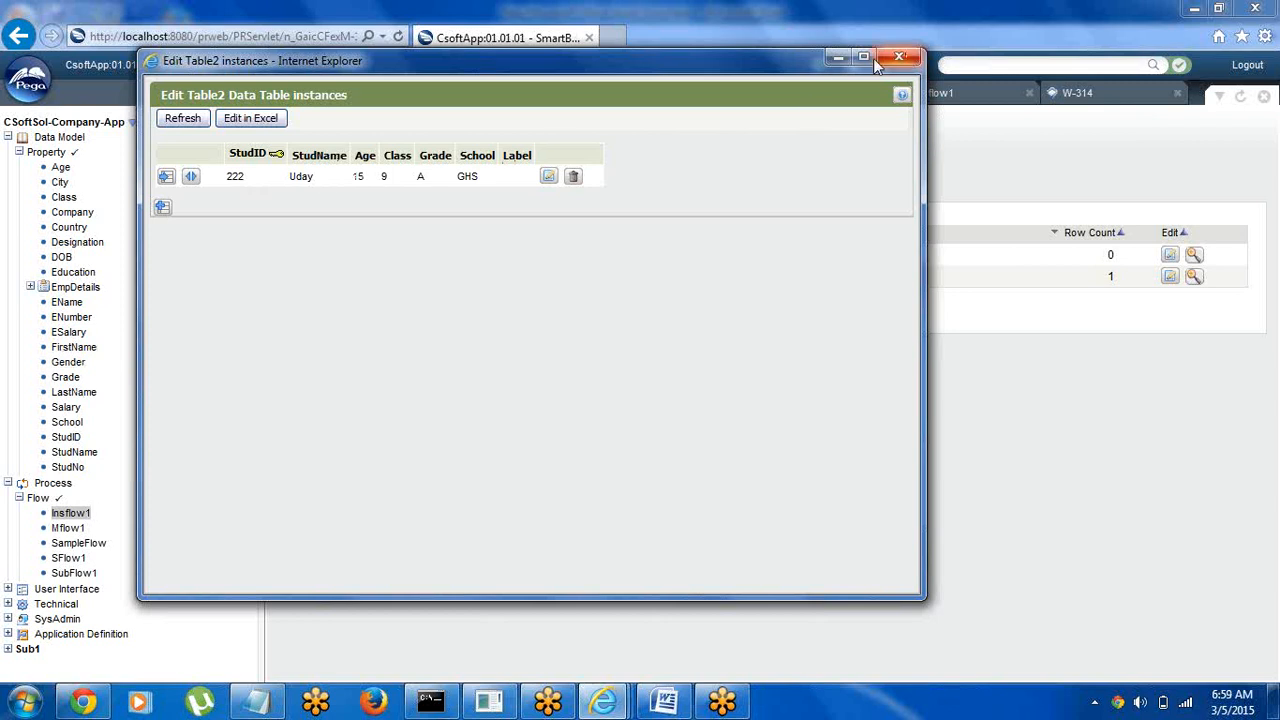
pyautogui.click(905, 55)
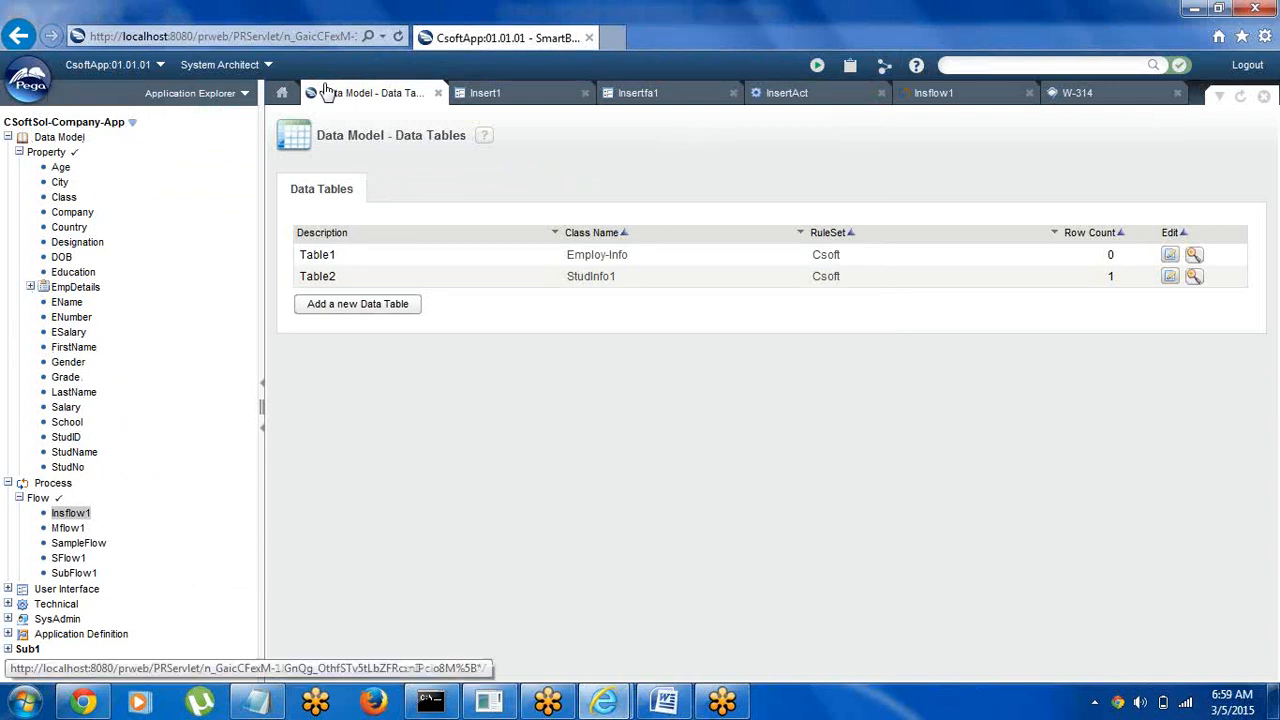
# Review the Insert1 section, the Insertfa1 flow action and the InsertAct activity in turn
pyautogui.click(486, 95)
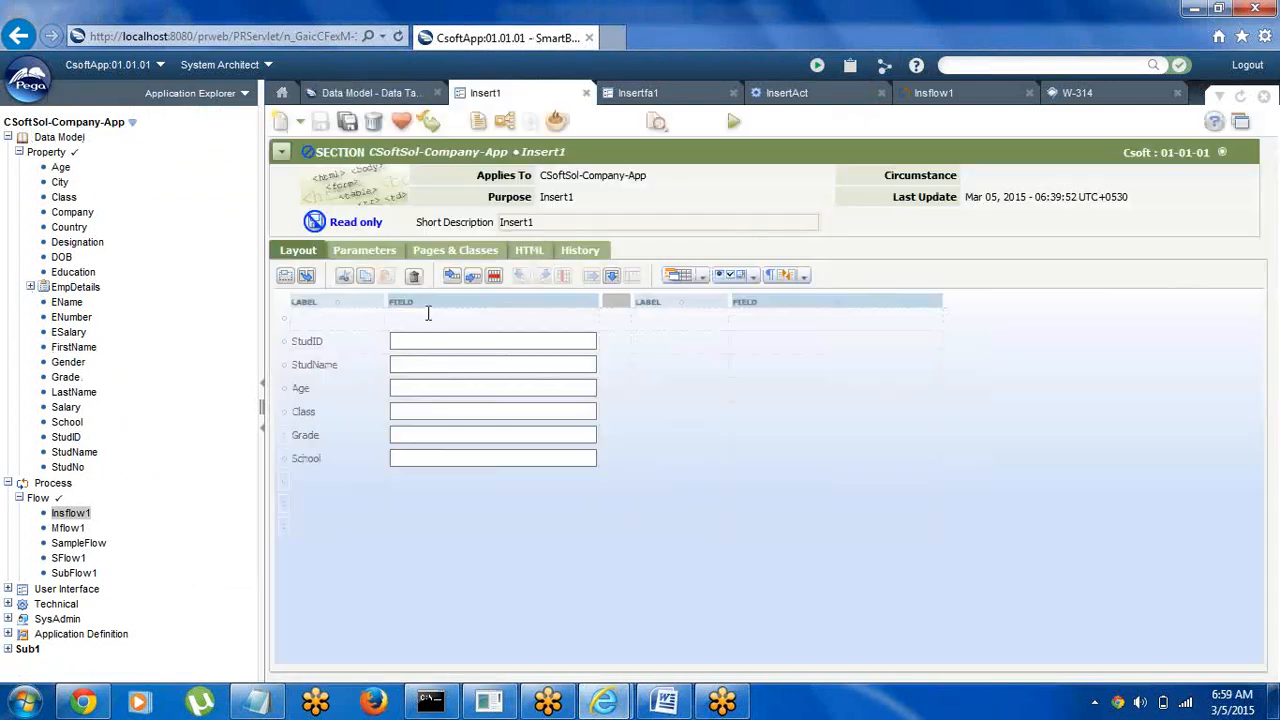
pyautogui.click(665, 95)
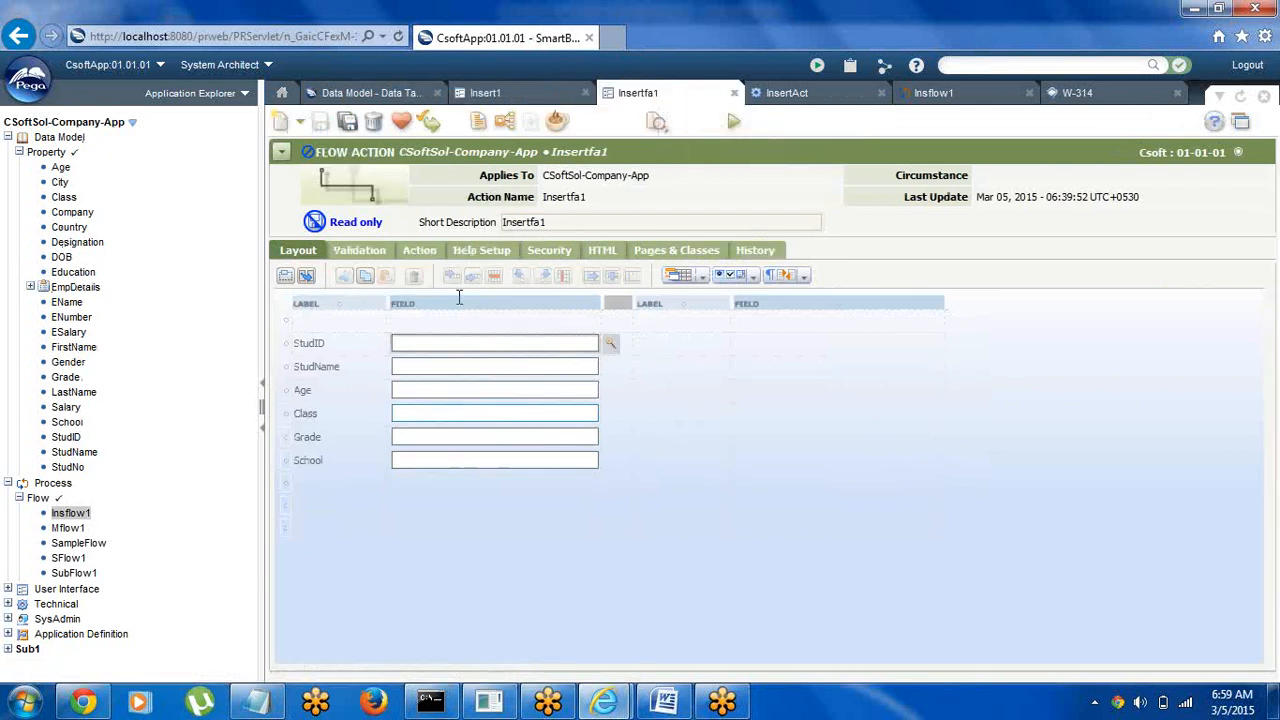
pyautogui.click(800, 96)
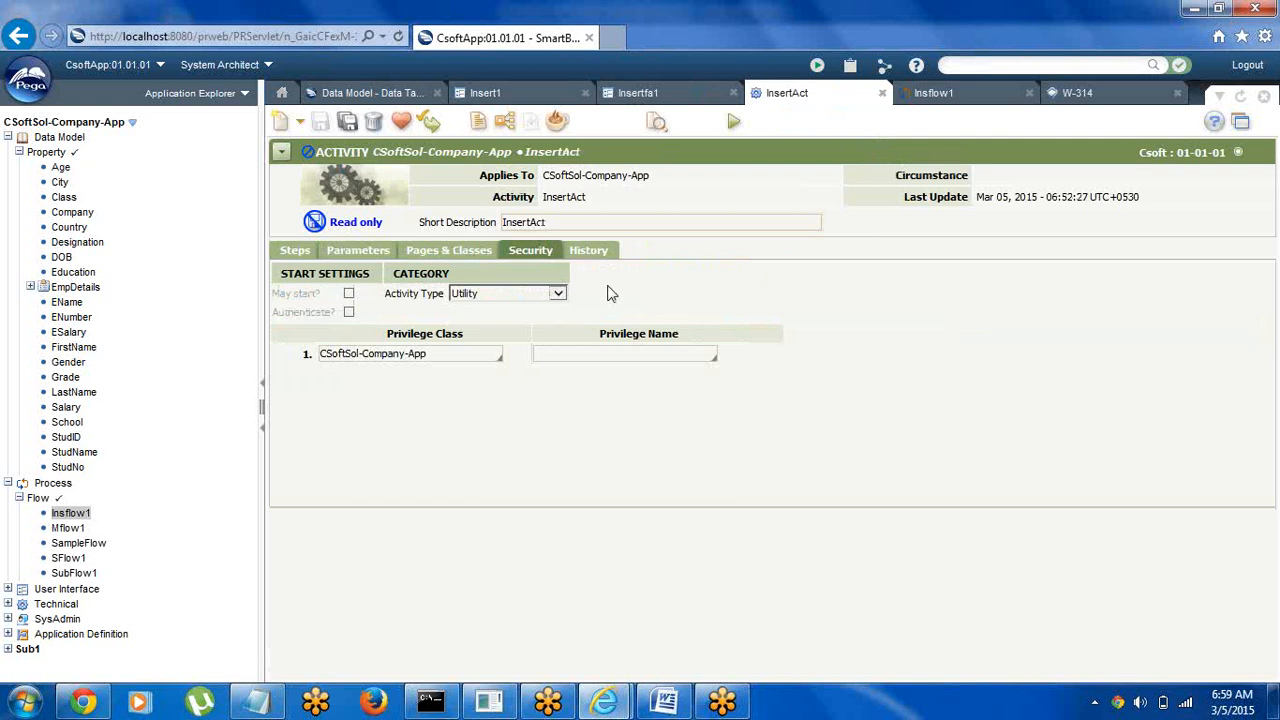
# Check out the InsertAct activity and examine its steps and the pyWorkPage and InsertPage class definitions
pyautogui.click(430, 123)
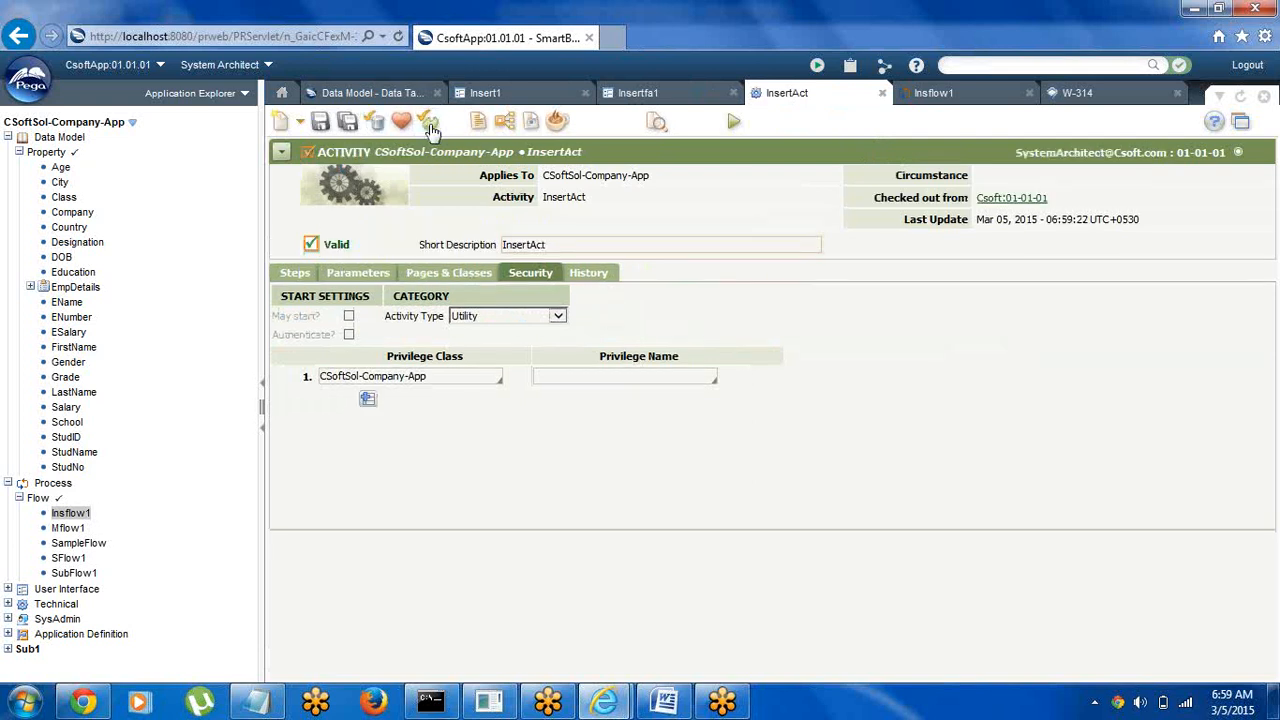
pyautogui.click(292, 274)
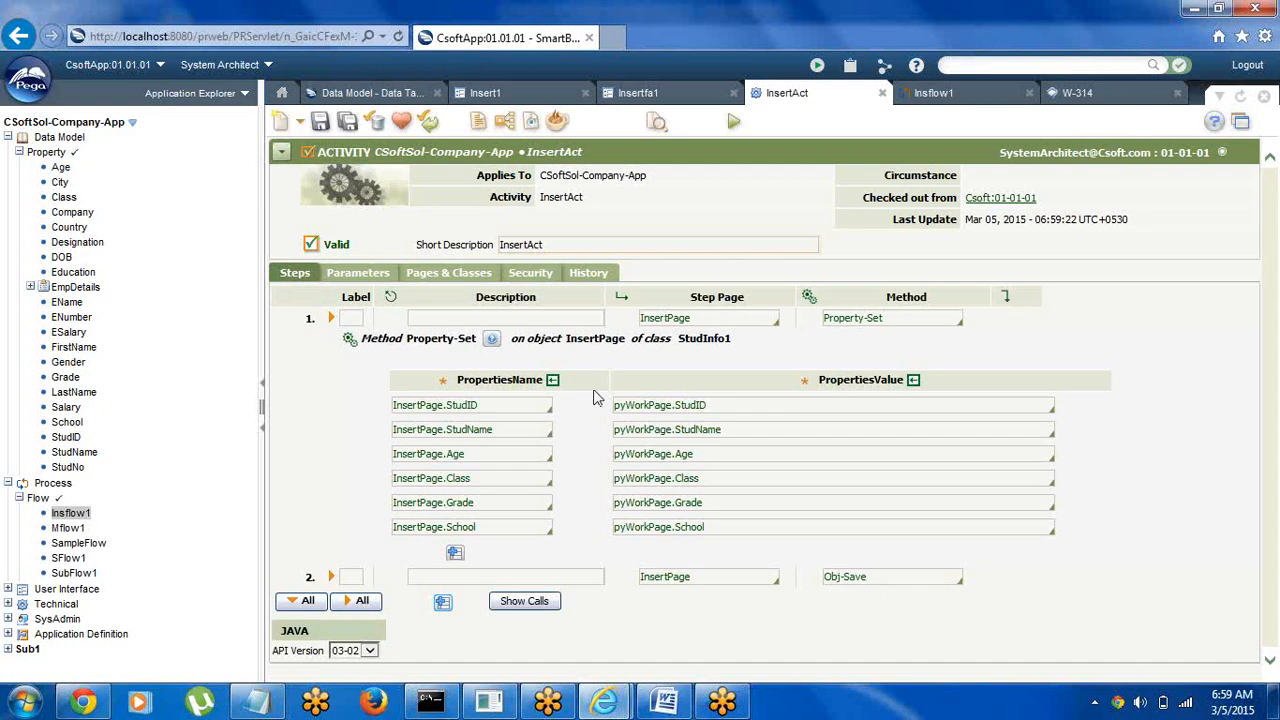
pyautogui.click(445, 280)
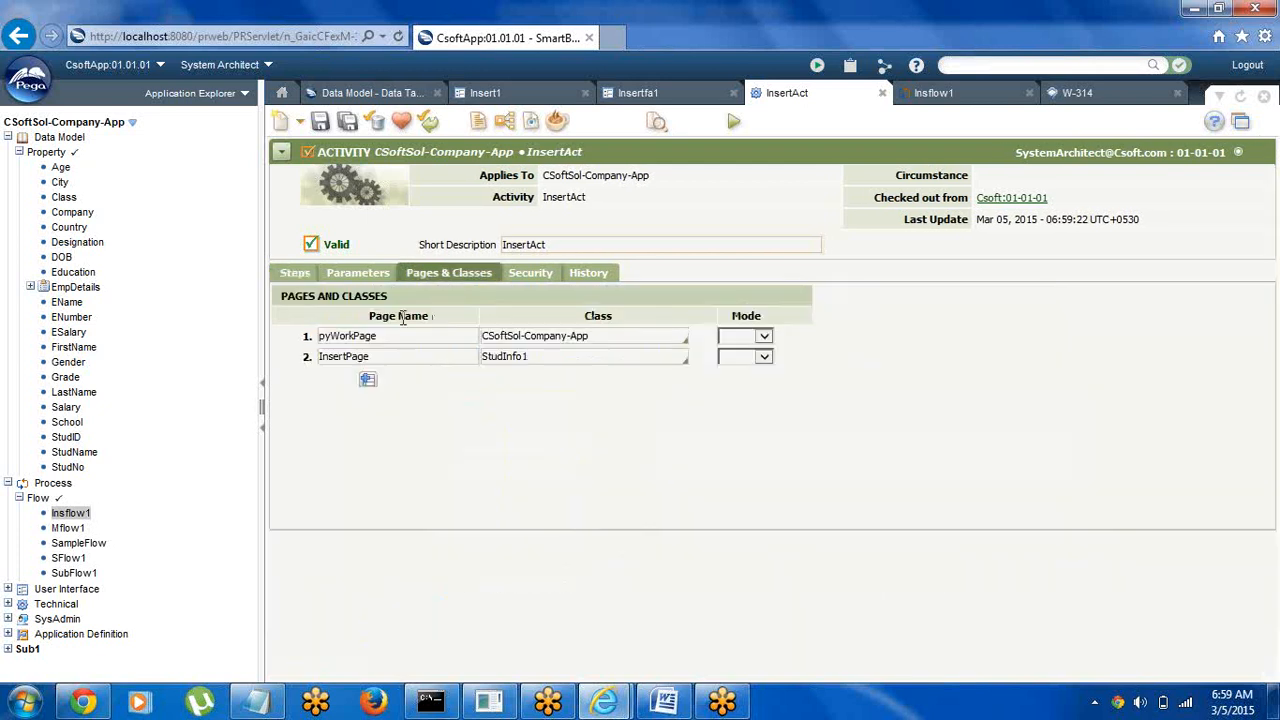
pyautogui.moveTo(423, 360); pyautogui.dragTo(338, 362)
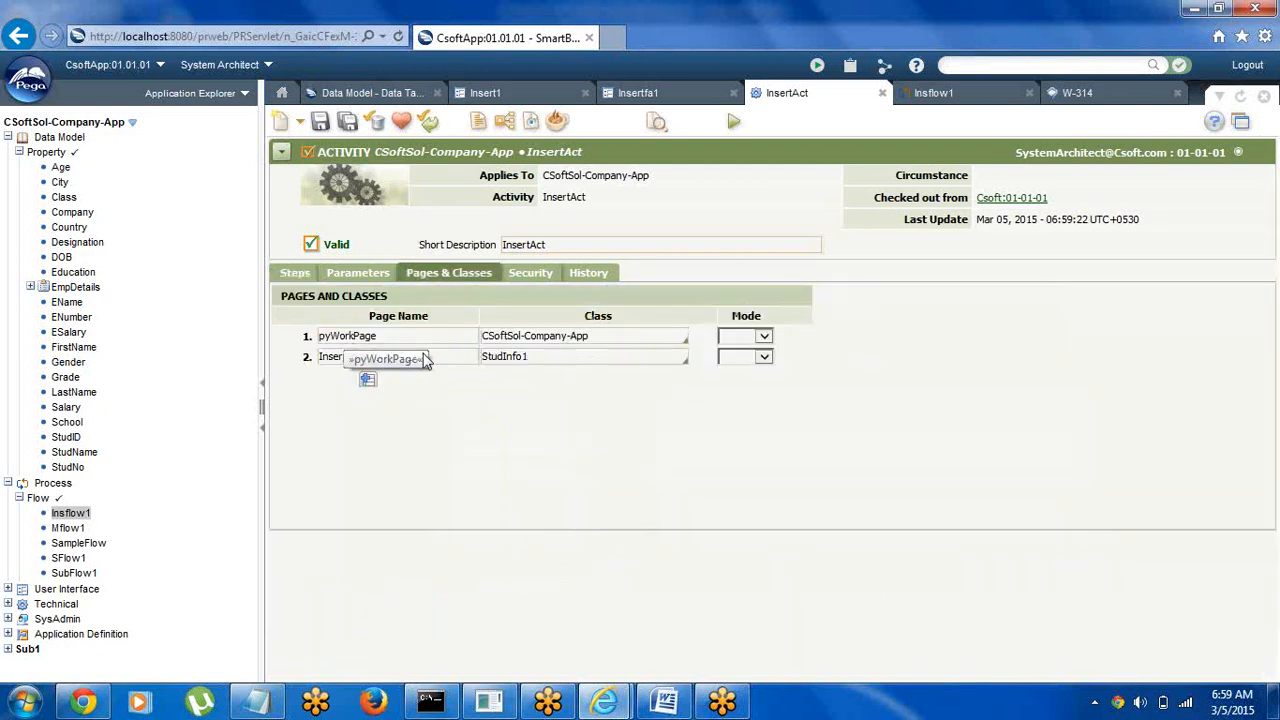
pyautogui.click(335, 337)
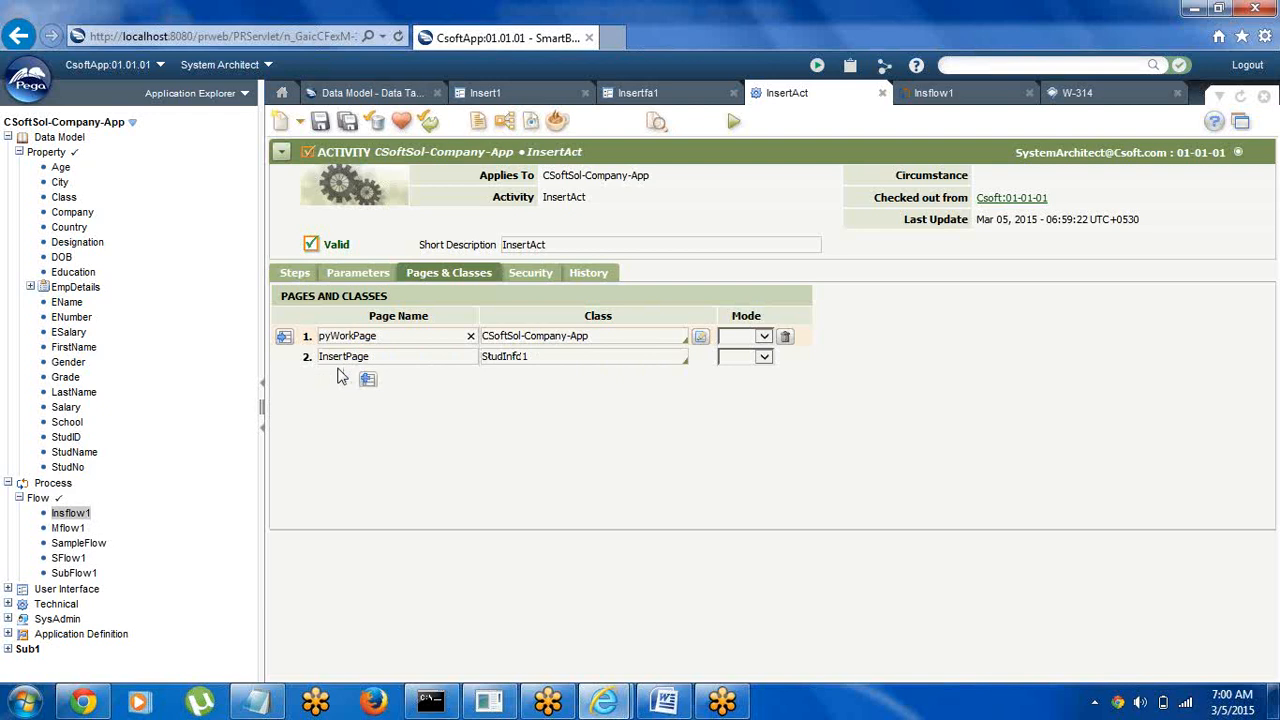
# Review InsertAct's Property-Set mappings, its Obj-Save step and its activity type under the security settings
pyautogui.click(295, 274)
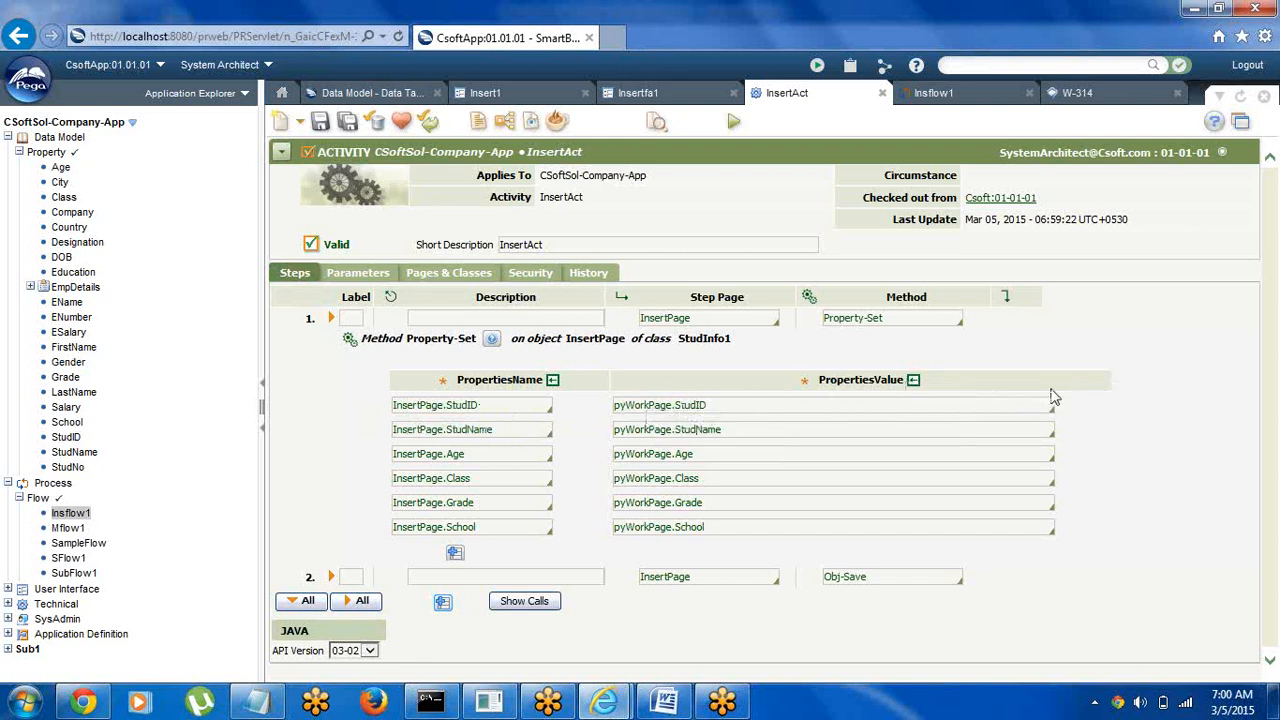
pyautogui.scroll(-1, 1270, 356)
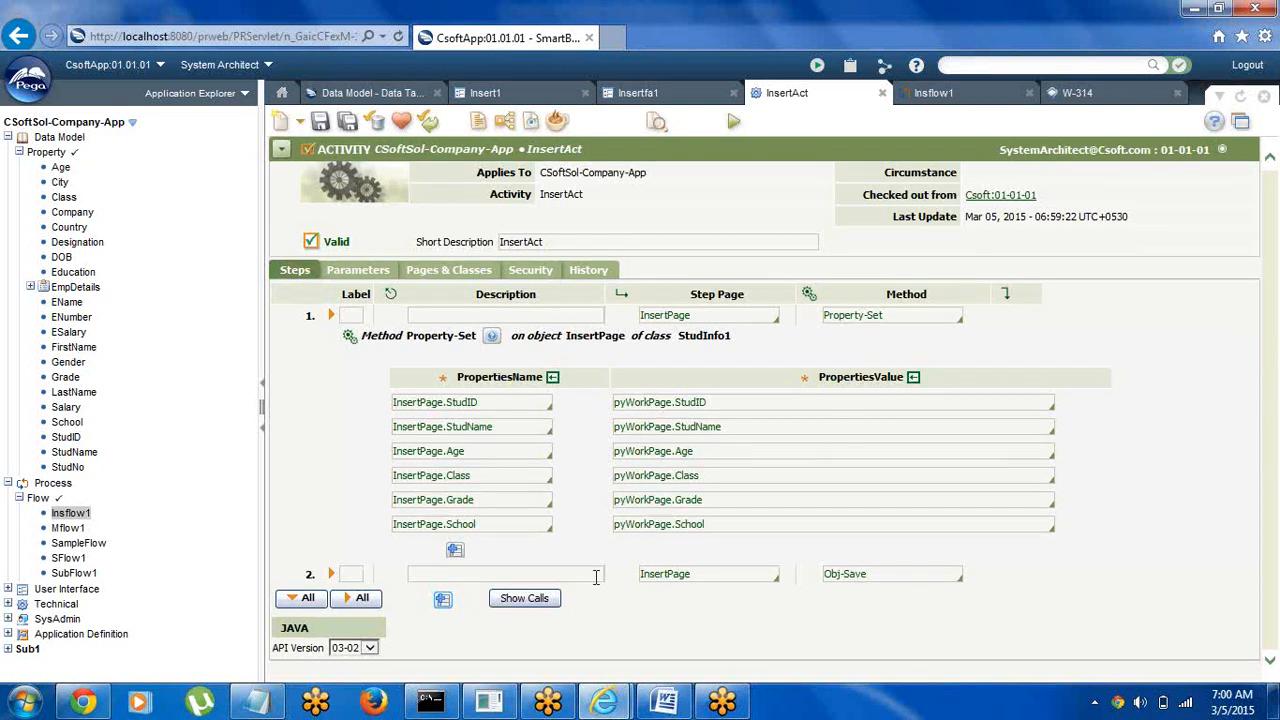
pyautogui.click(828, 578)
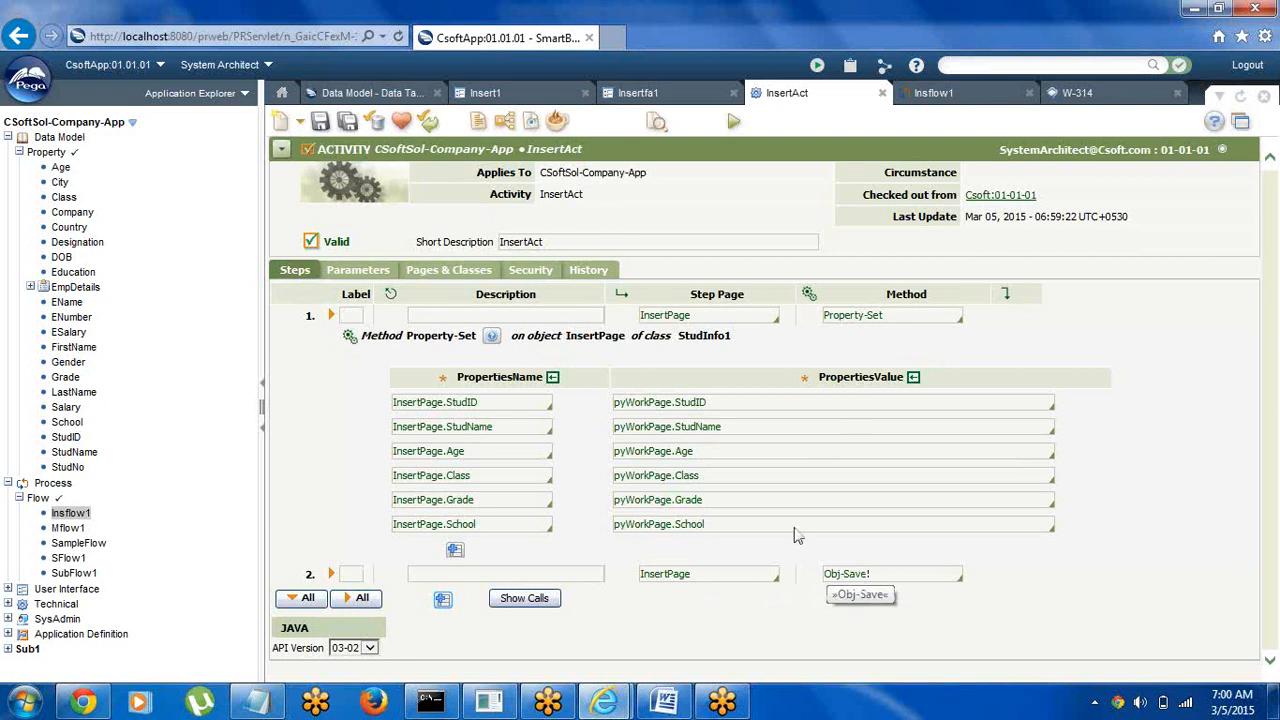
pyautogui.click(530, 272)
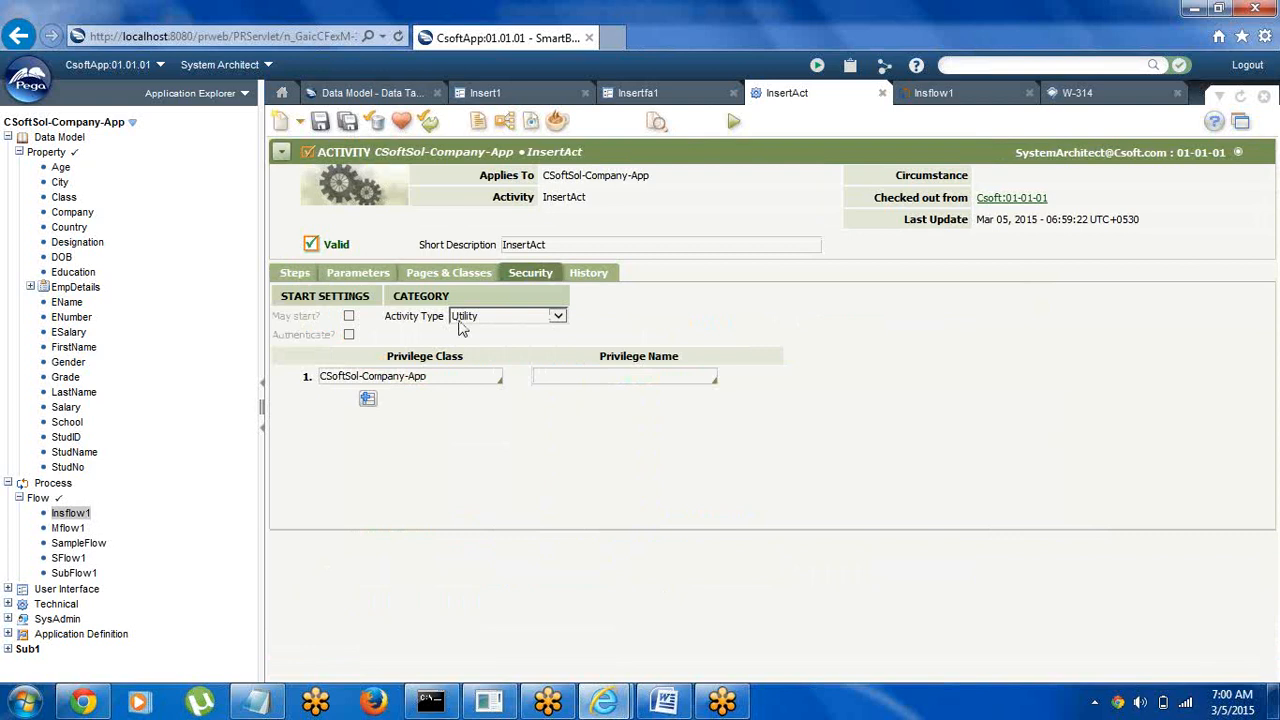
# Review the InsertAct utility in the Insflow1 diagram and run the flow to create a new case
pyautogui.click(940, 93)
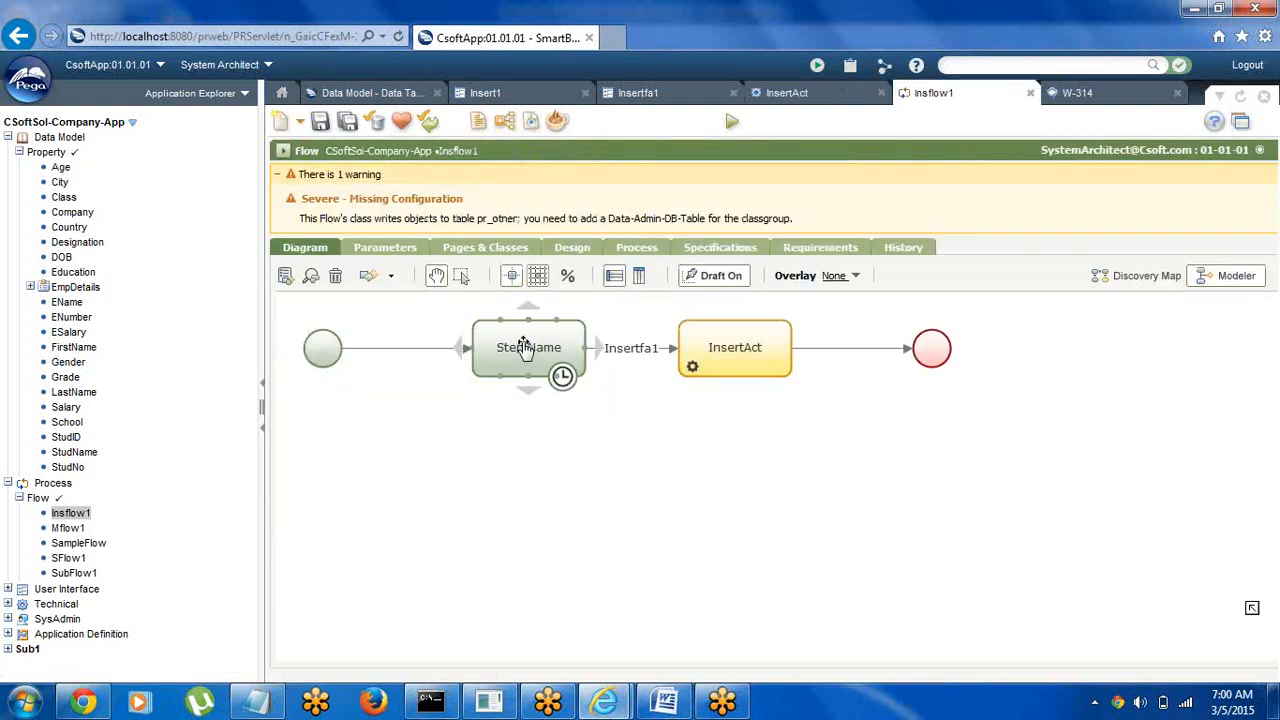
pyautogui.click(775, 352)
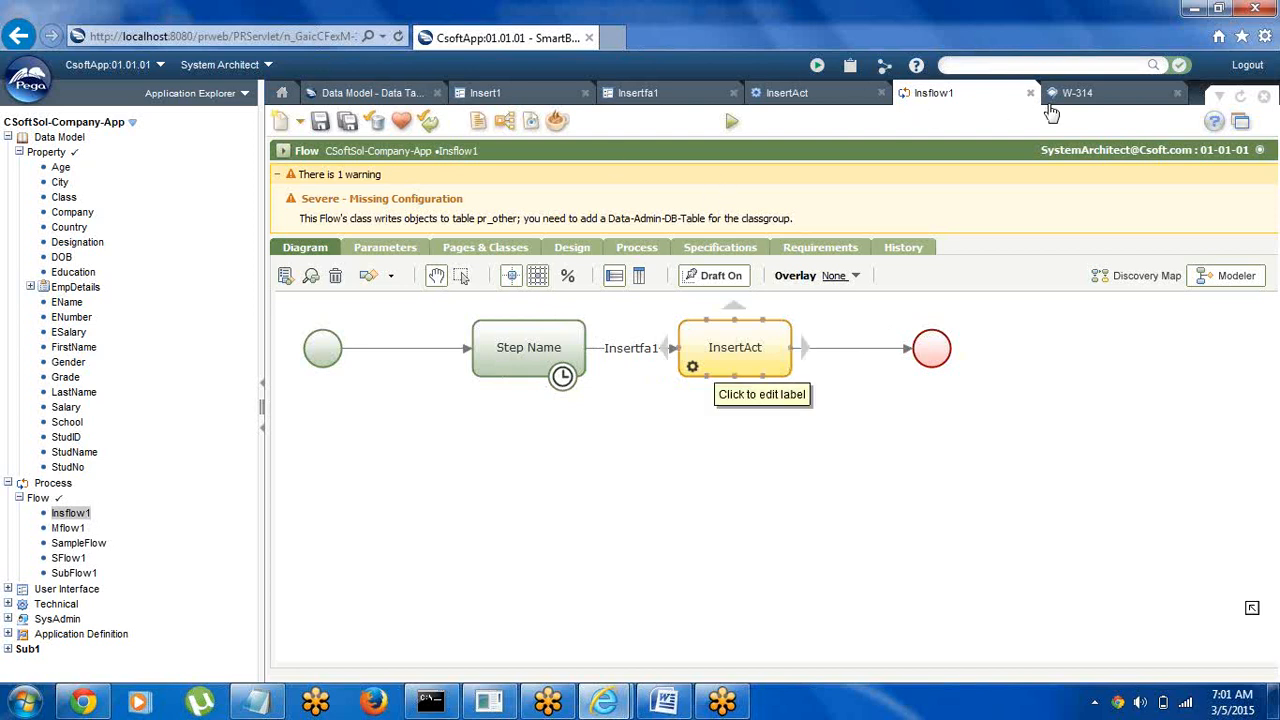
pyautogui.click(1080, 93)
pyautogui.click(730, 124)
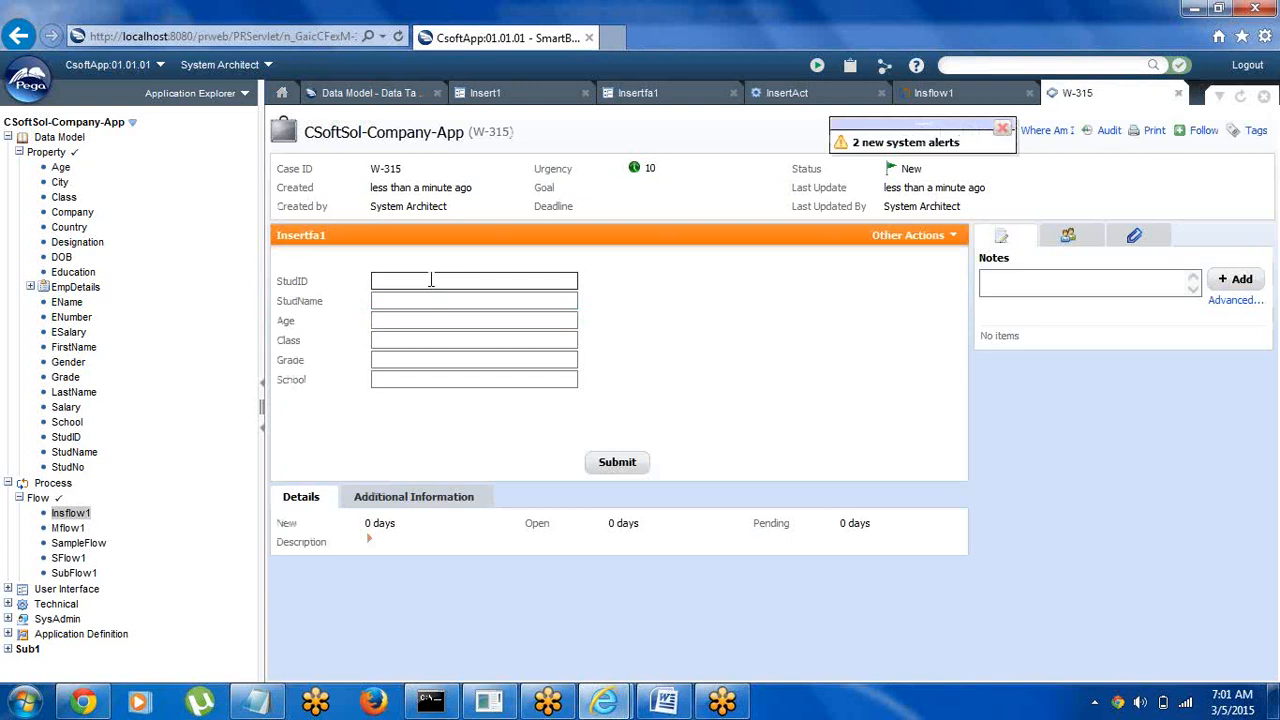
# Fill in the second student's ID and name in the Insertfa1 form, with age 13 and class 7
pyautogui.write('111')
pyautogui.click(430, 300)
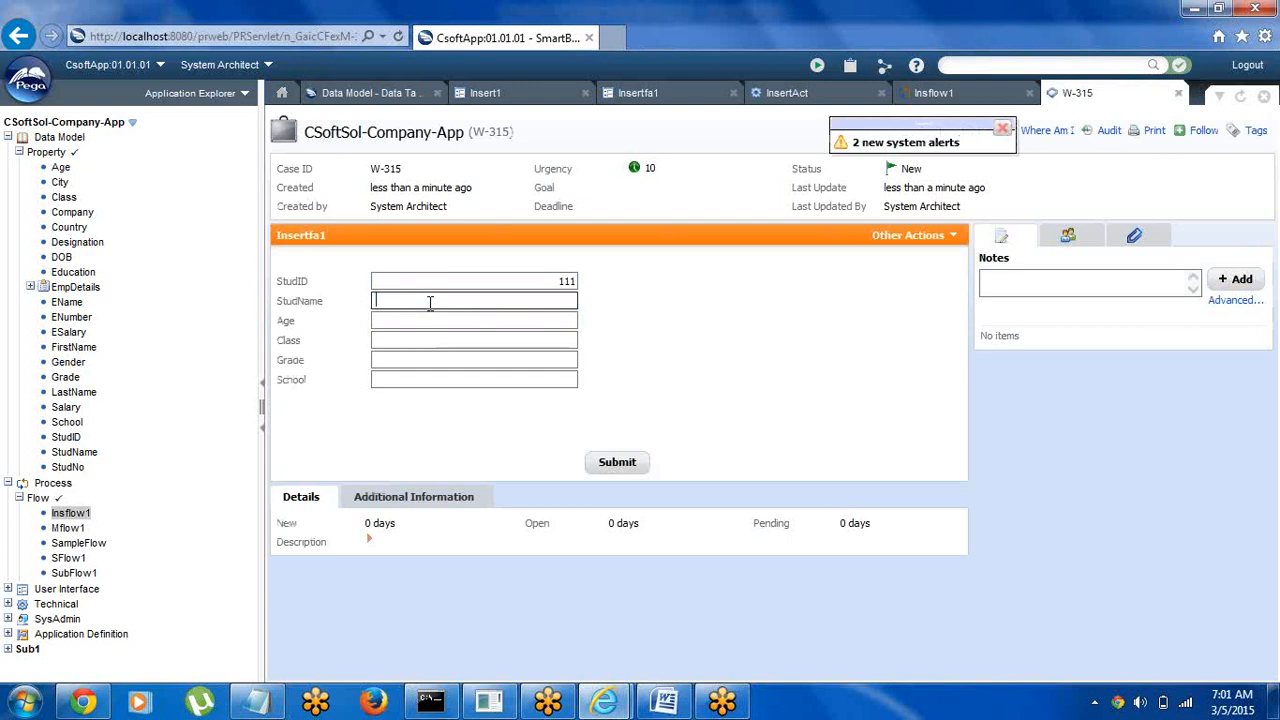
pyautogui.write('Hari')
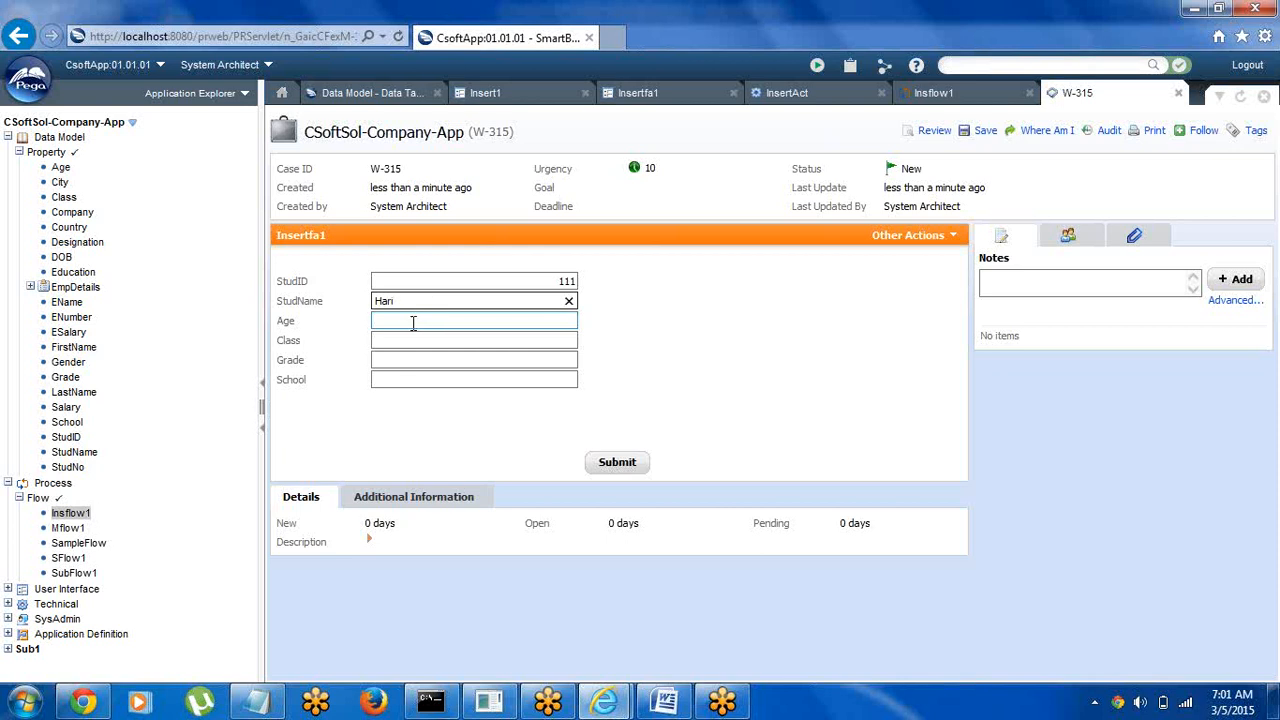
pyautogui.click(416, 322)
pyautogui.write('31')
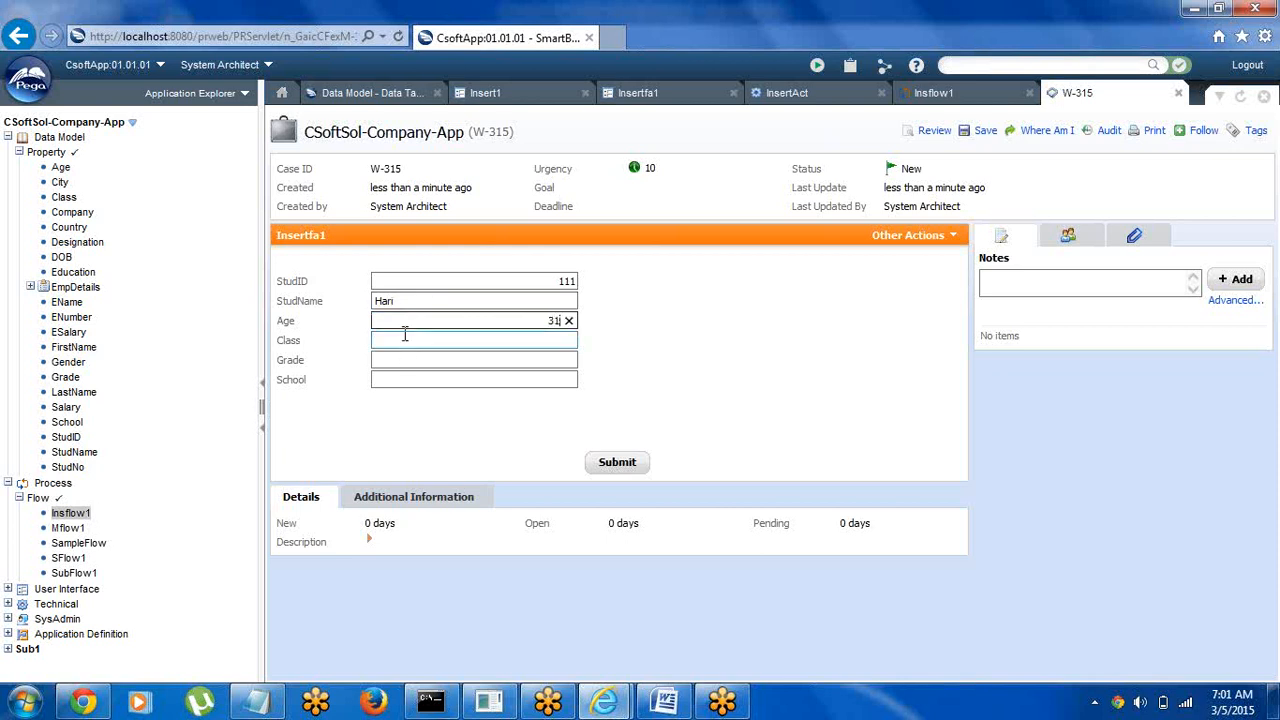
pyautogui.click(405, 336)
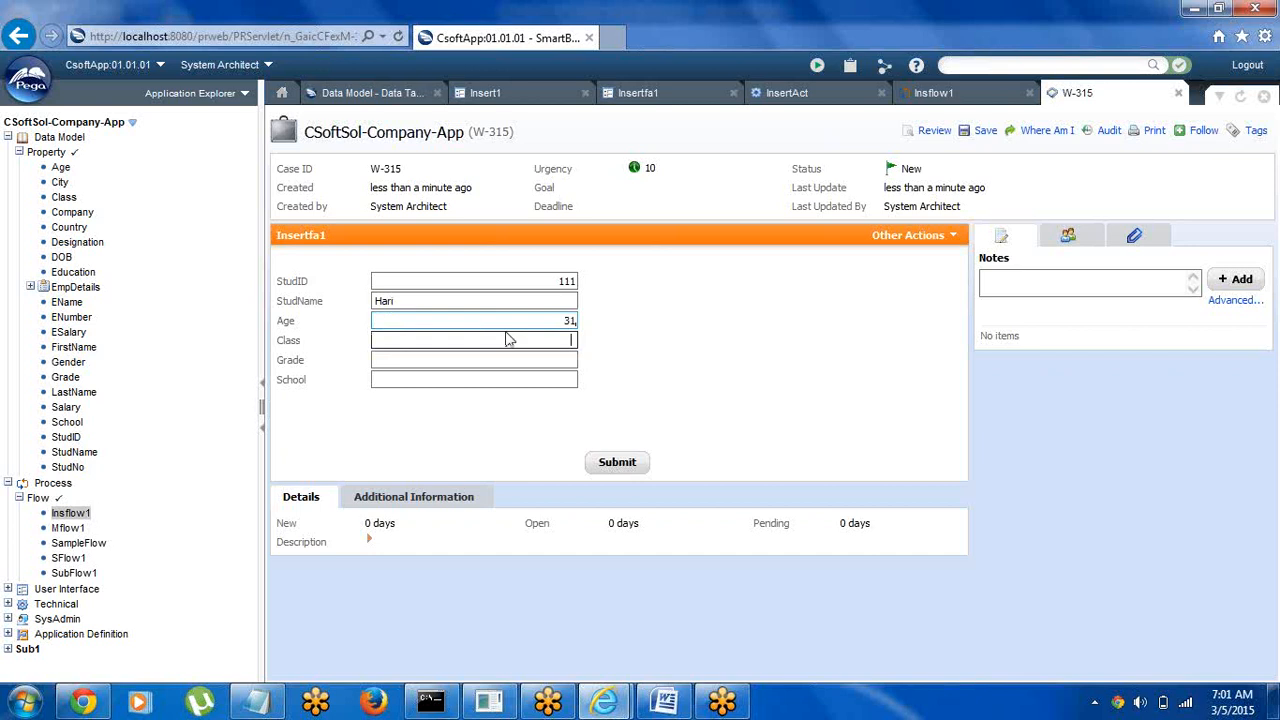
pyautogui.click(570, 325)
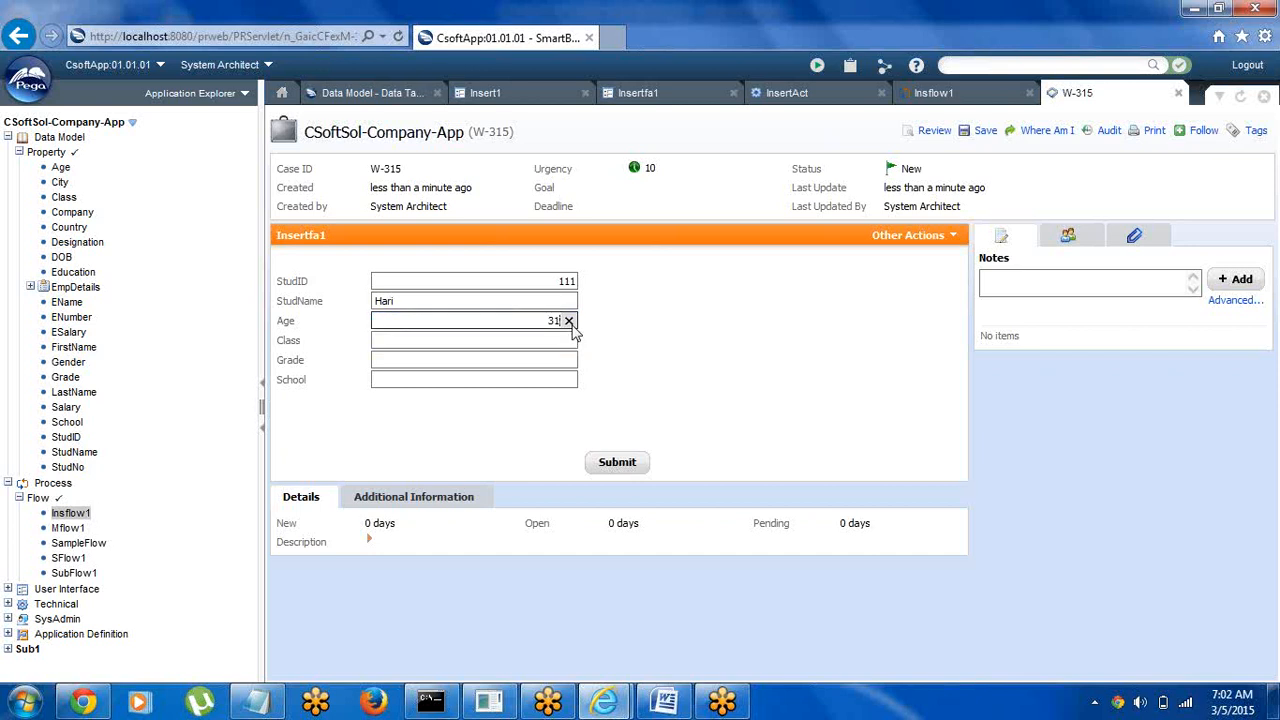
pyautogui.press('BackSpace')
pyautogui.write('13')
pyautogui.click(561, 337)
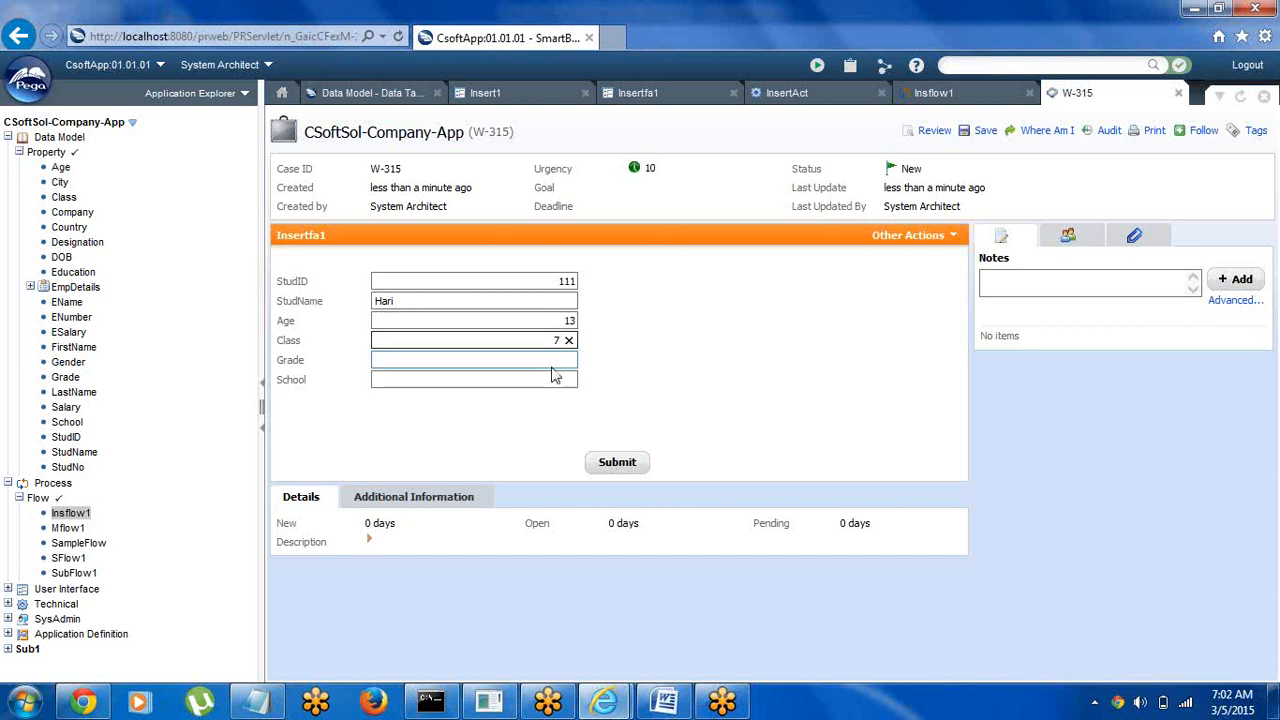
# Enter grade B and school HPS for the second student and submit the form
pyautogui.click(552, 362)
pyautogui.write('B')
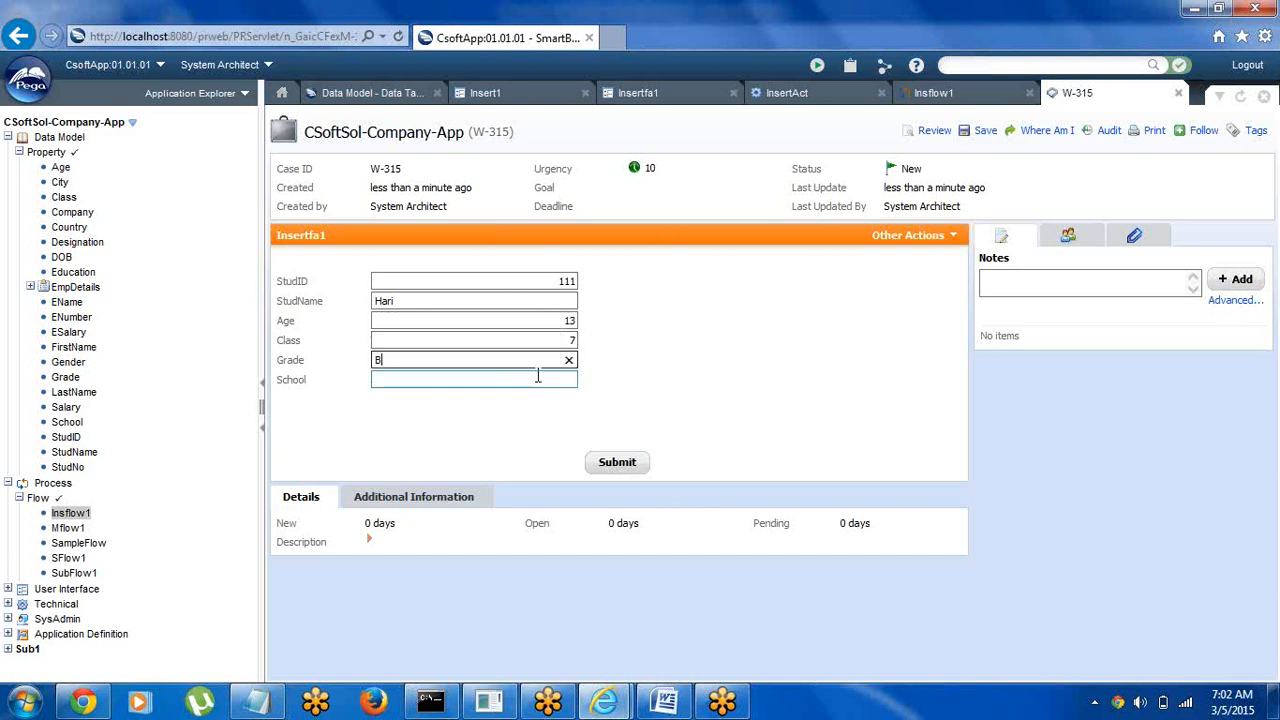
pyautogui.click(531, 381)
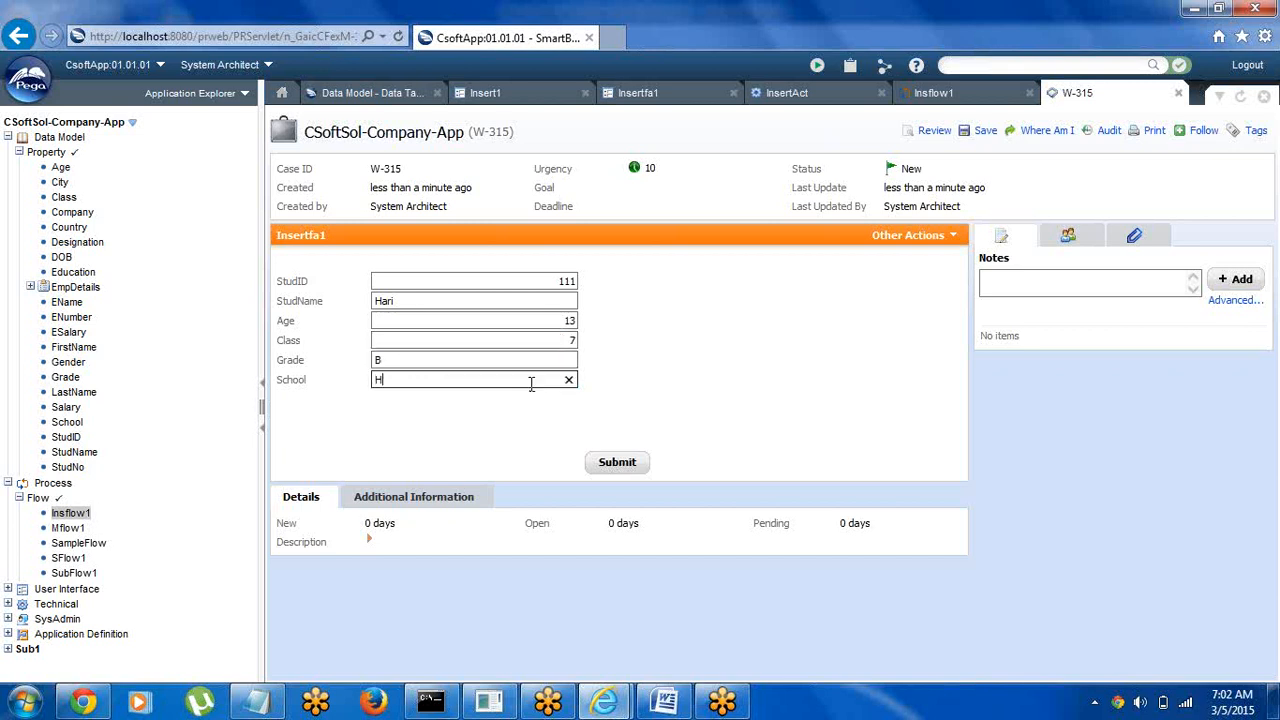
pyautogui.write('HPS')
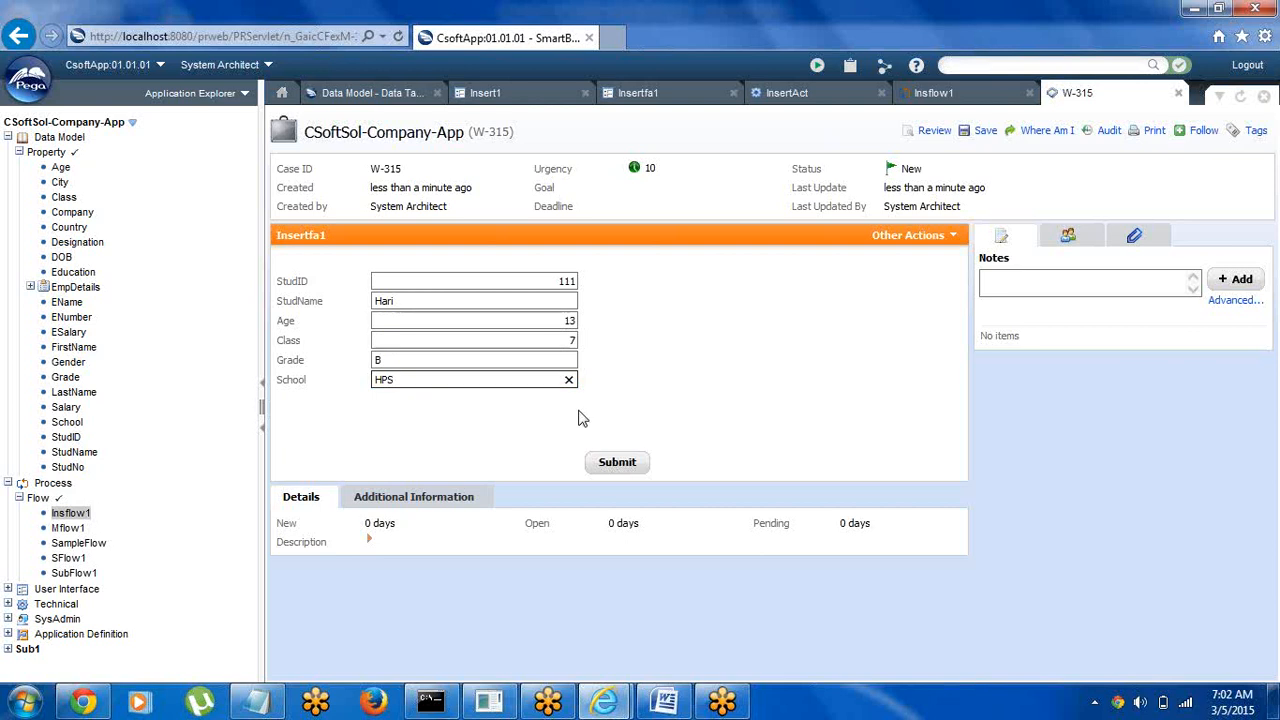
pyautogui.click(618, 463)
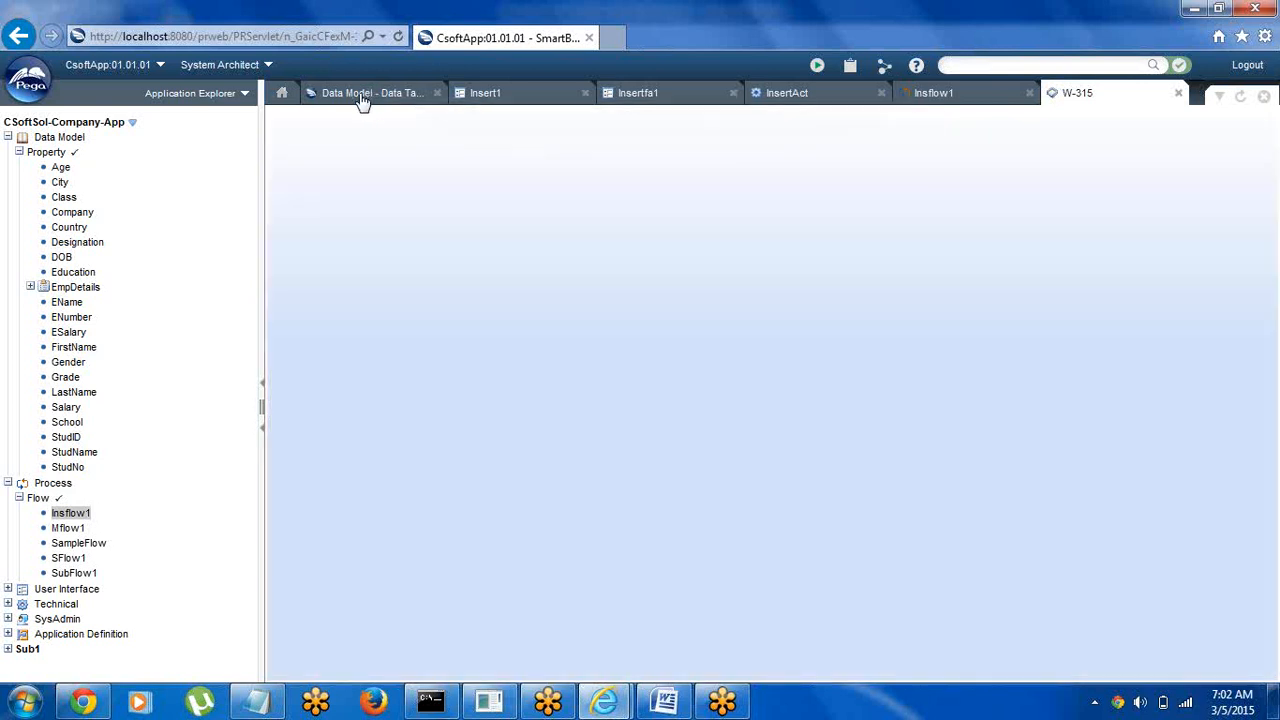
# Refresh the data tables list and check the Table2 instances for the newly submitted student record
pyautogui.click(362, 97)
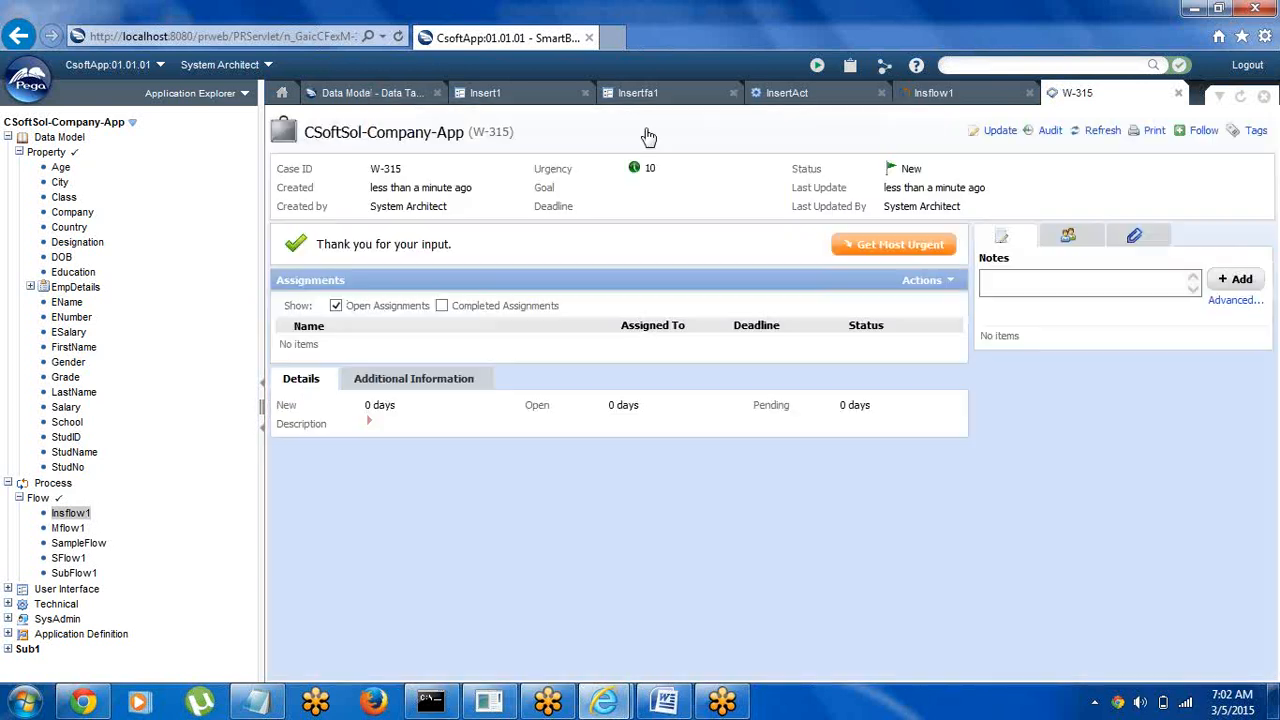
pyautogui.click(1241, 99)
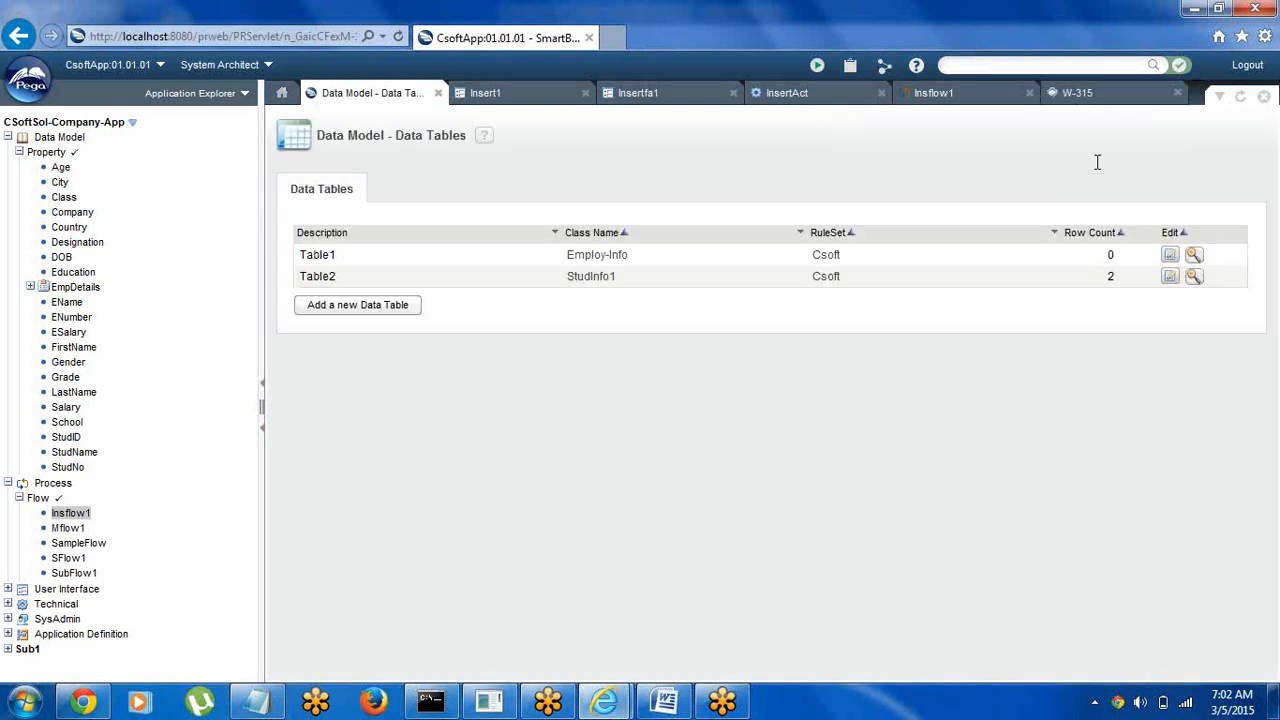
pyautogui.click(1172, 280)
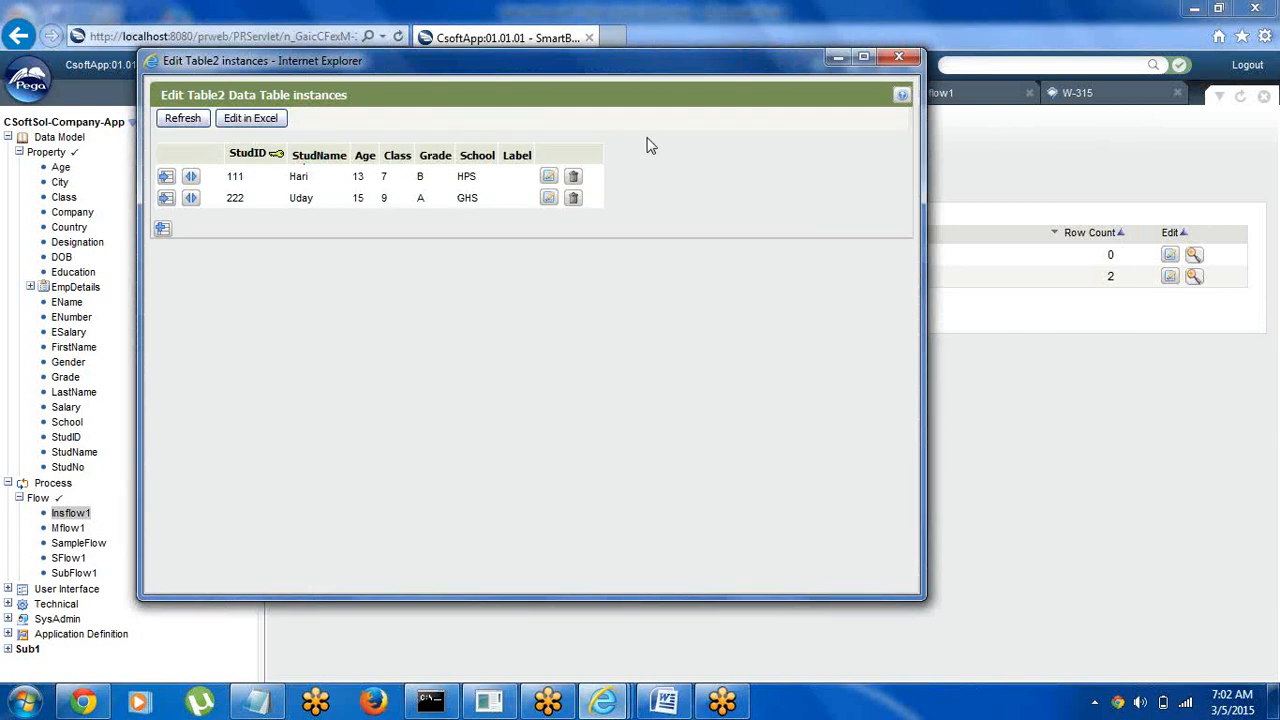
pyautogui.click(903, 56)
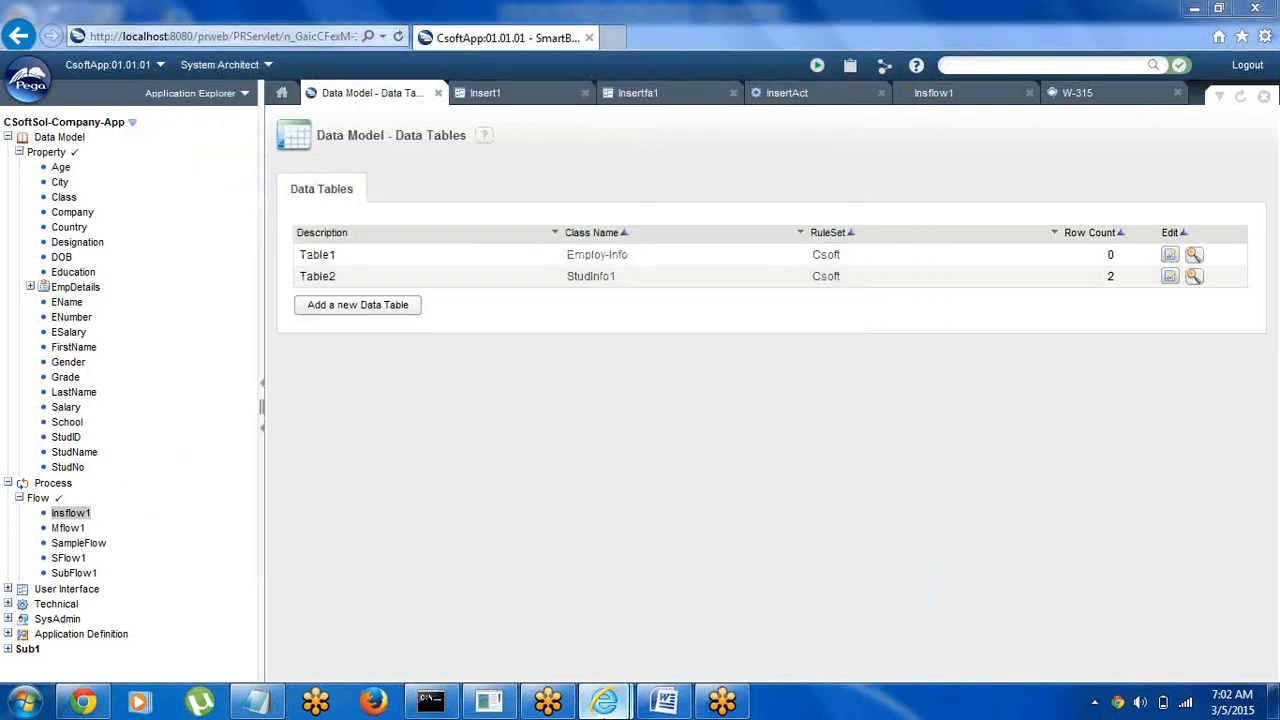
# Switch to the Microsoft Word document with the notes on the insert activity's pages and methods
pyautogui.moveTo(605, 700)
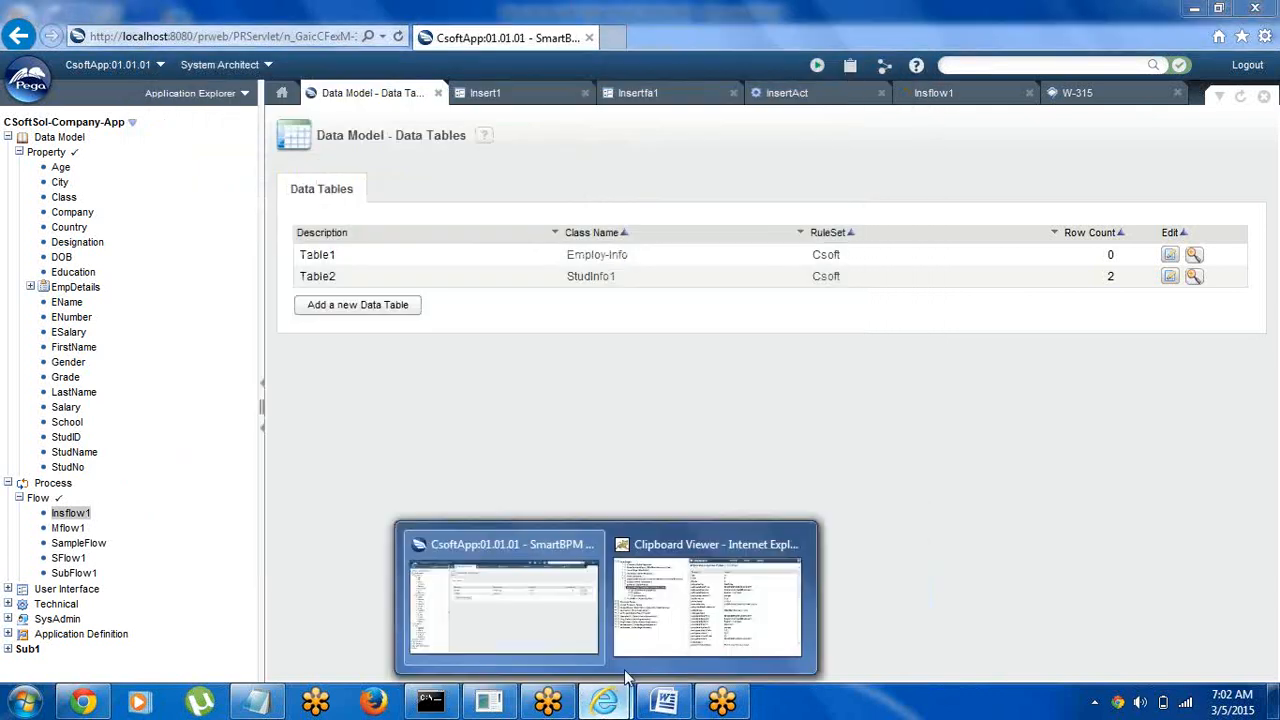
pyautogui.click(545, 608)
pyautogui.click(678, 705)
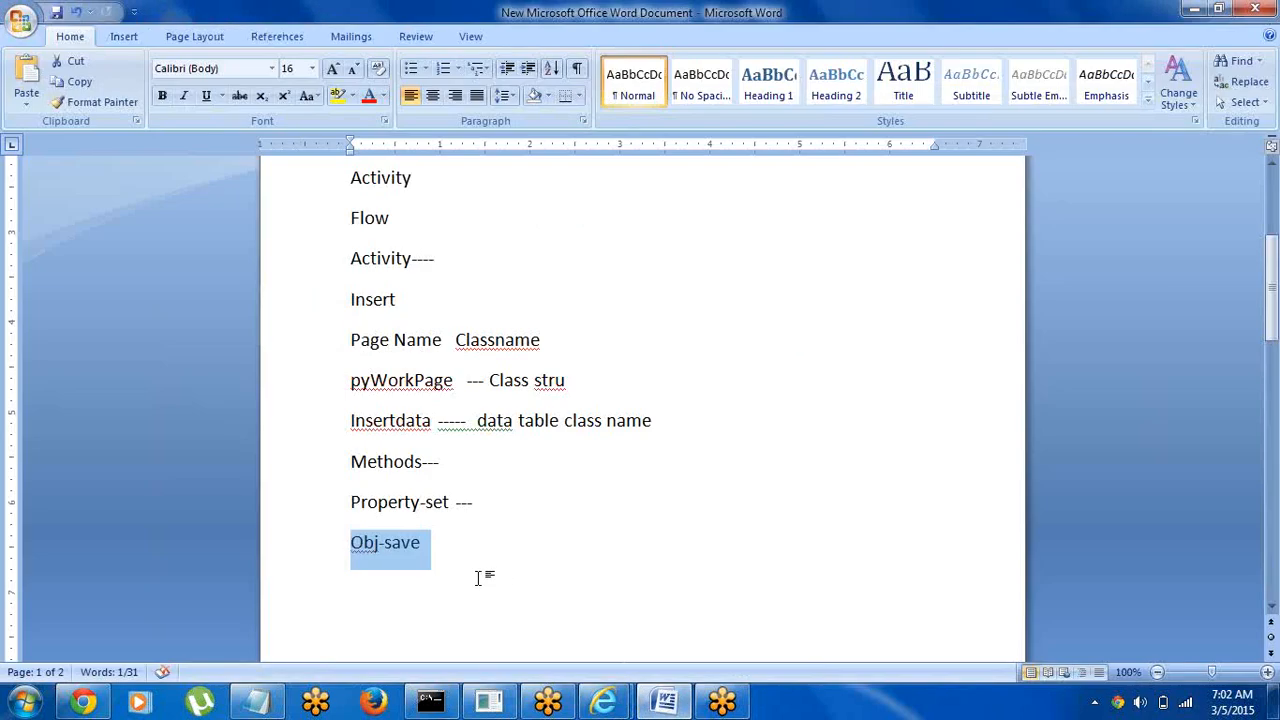
# Add several blank lines below the Obj-save note and place the cursor beneath it
pyautogui.click(453, 565)
pyautogui.press('Return')
pyautogui.press('Return')
pyautogui.press('Return')
pyautogui.press('Return')
pyautogui.press('Return')
pyautogui.press('Return')
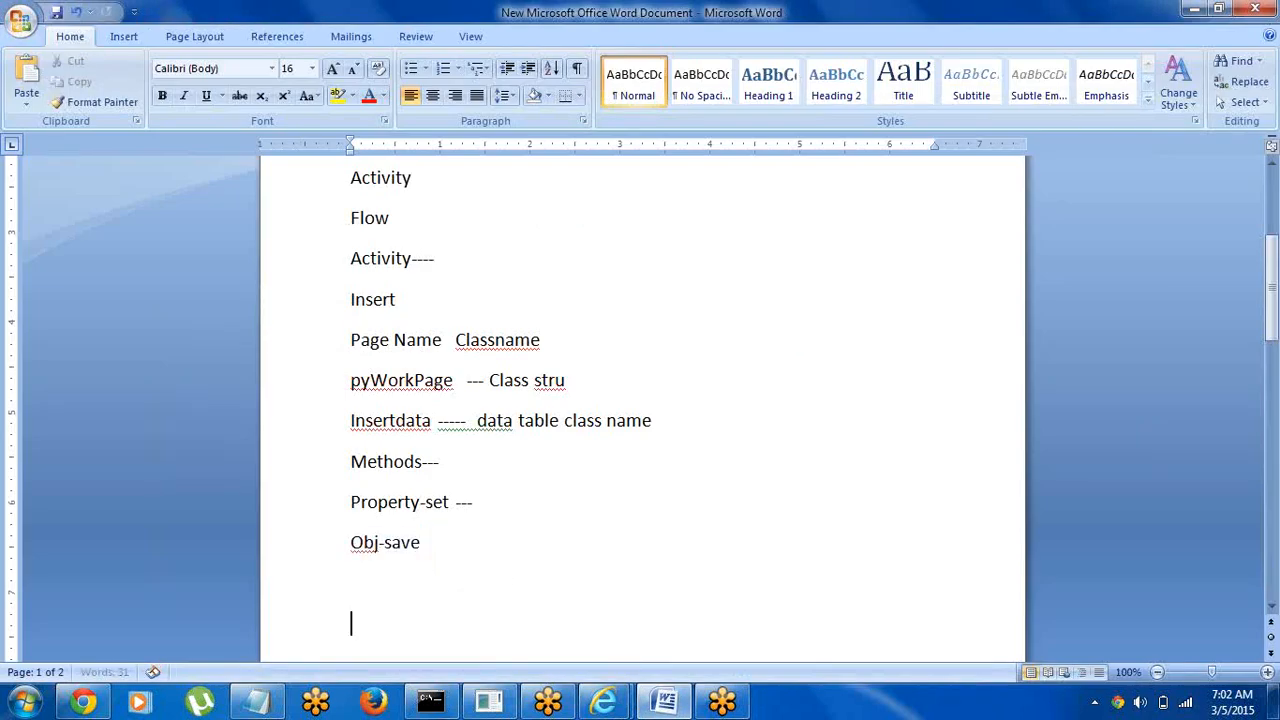
pyautogui.click(361, 283)
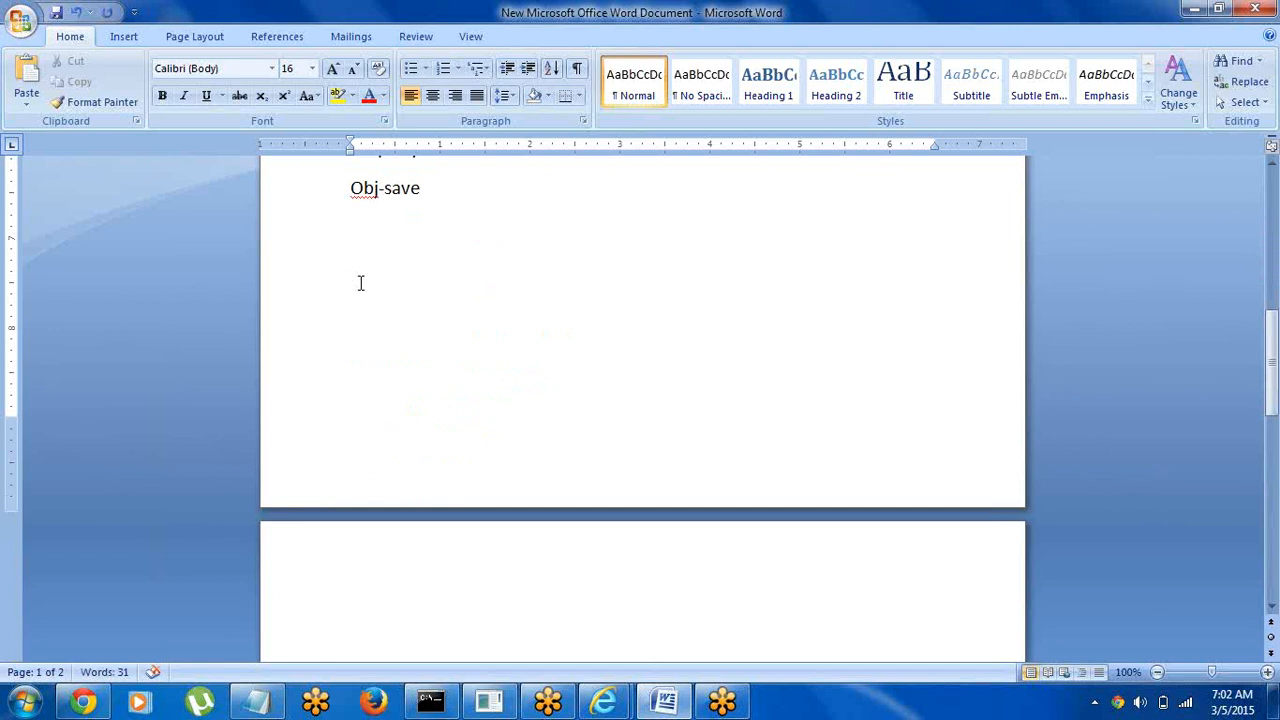
# Write a one-line flow sketch below Obj-save running Start, Asss1, Ass2 and emd, joined by dashes
pyautogui.write('Start -')
pyautogui.press('Tab')
pyautogui.write('---')
pyautogui.press('BackSpace')
pyautogui.press('BackSpace')
pyautogui.press('BackSpace')
pyautogui.write('-----------A')
pyautogui.write('sss1-')
pyautogui.write('-----------------Ass2')
pyautogui.write('---------')
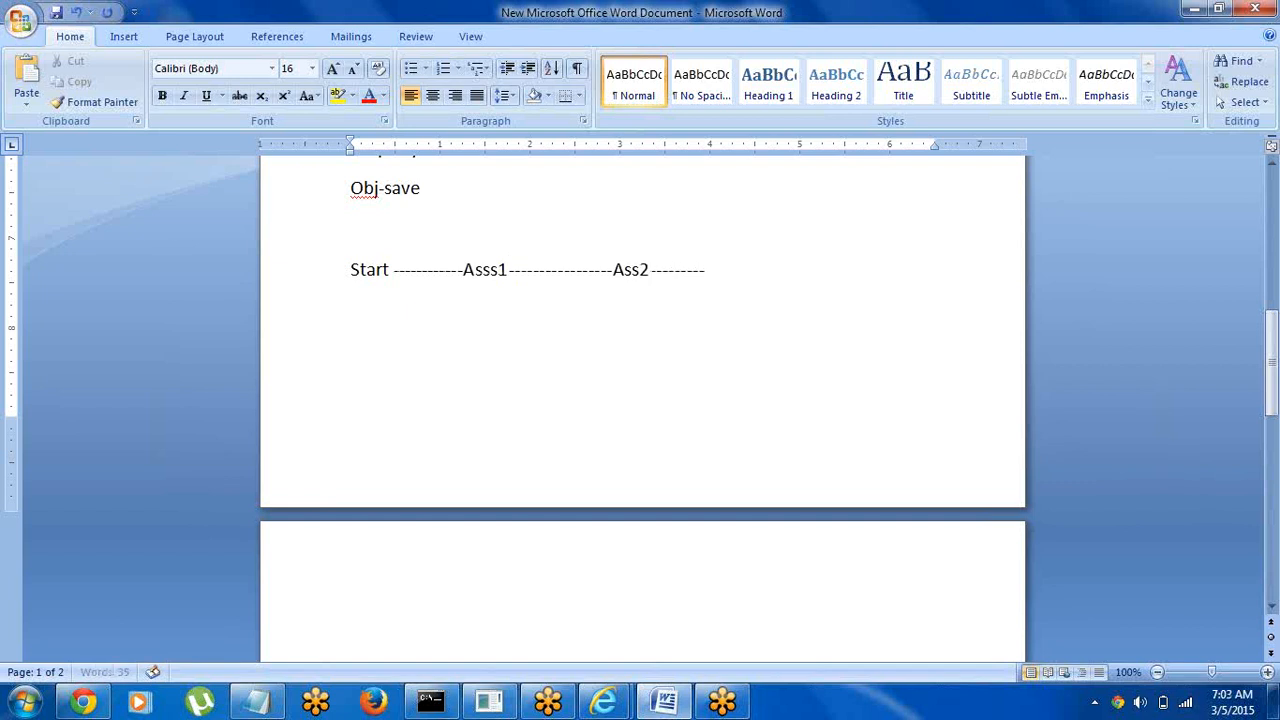
pyautogui.write('------emd')
# Highlight the assignments Asss1 and Ass2 in turn in the flow sketch
pyautogui.doubleClick(480, 270)
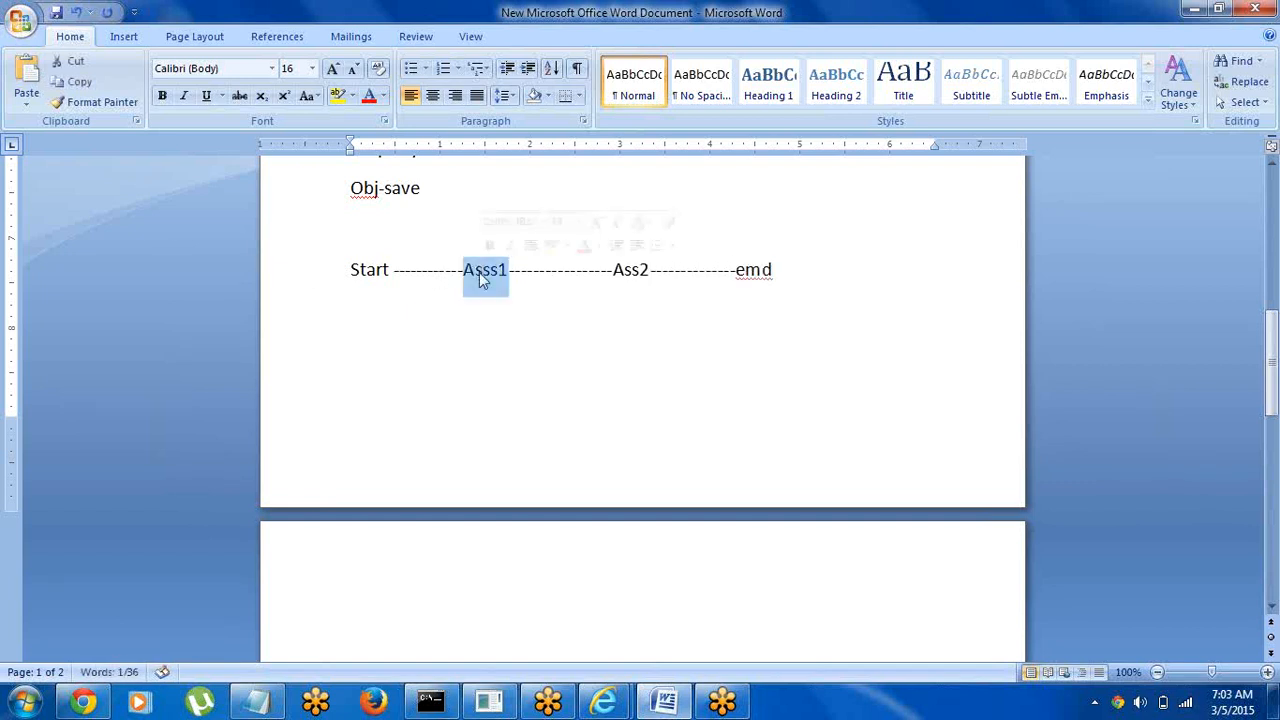
pyautogui.click(482, 274)
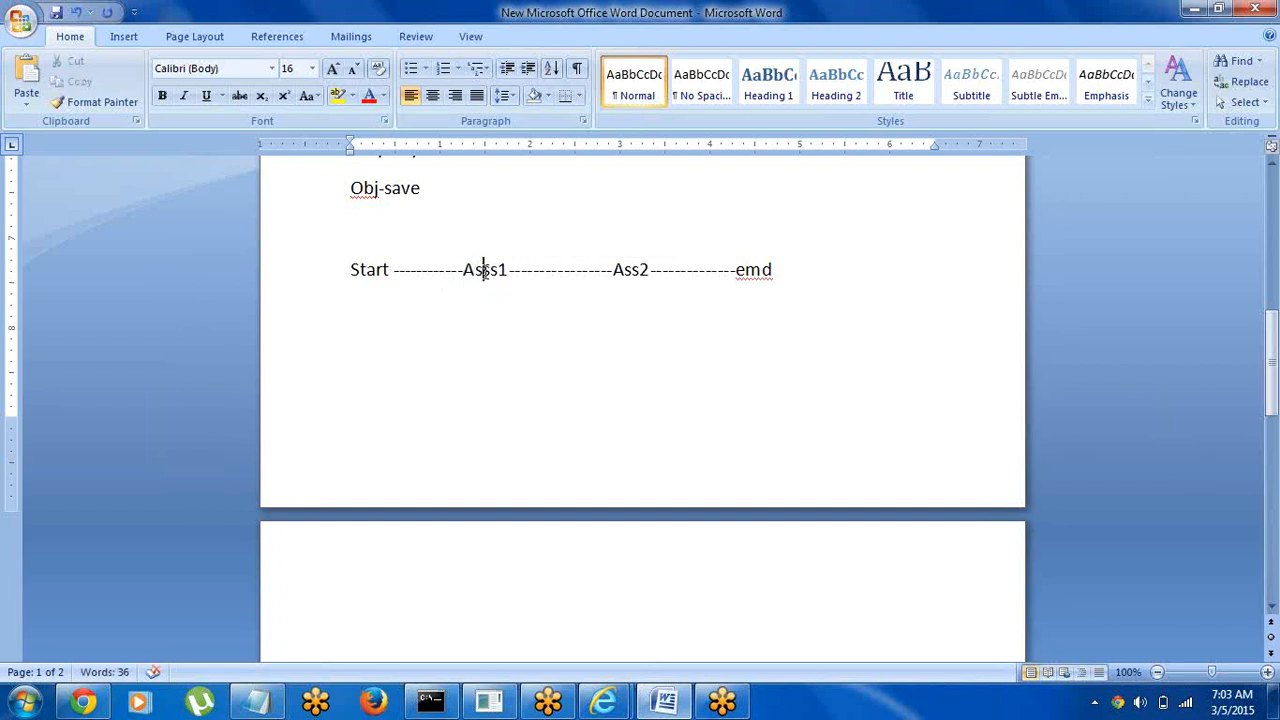
pyautogui.doubleClick(483, 270)
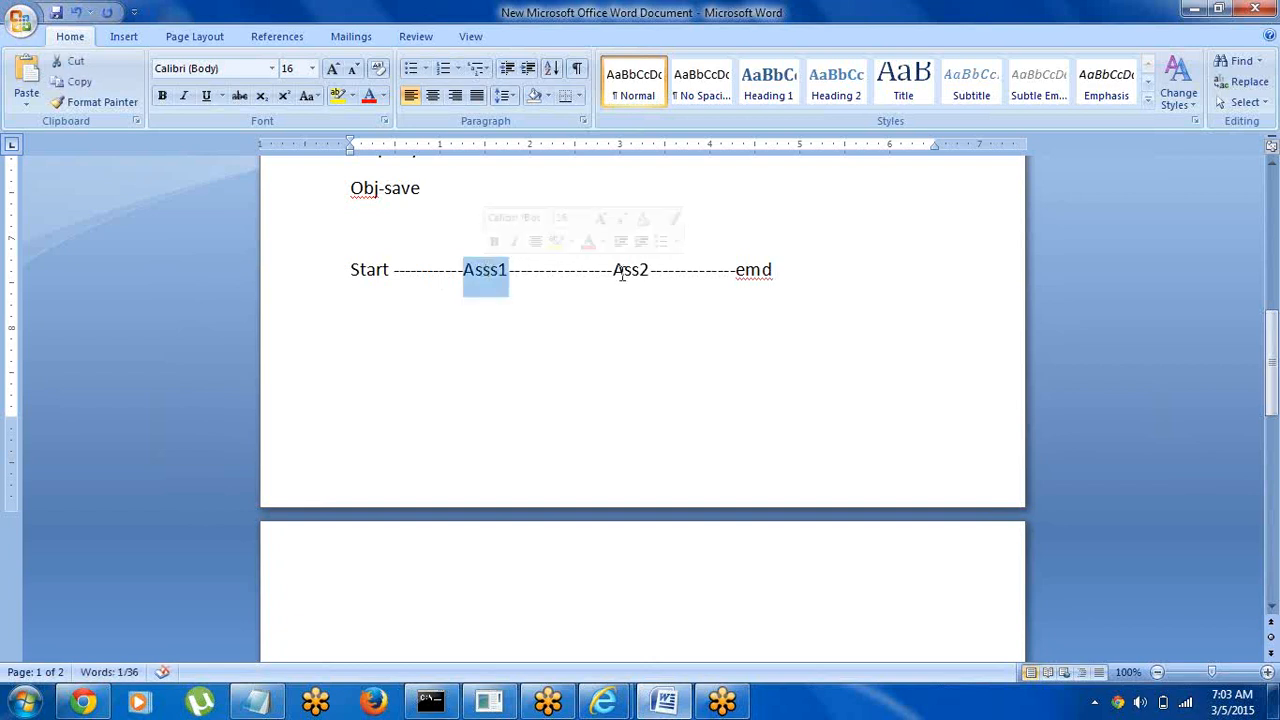
pyautogui.doubleClick(621, 272)
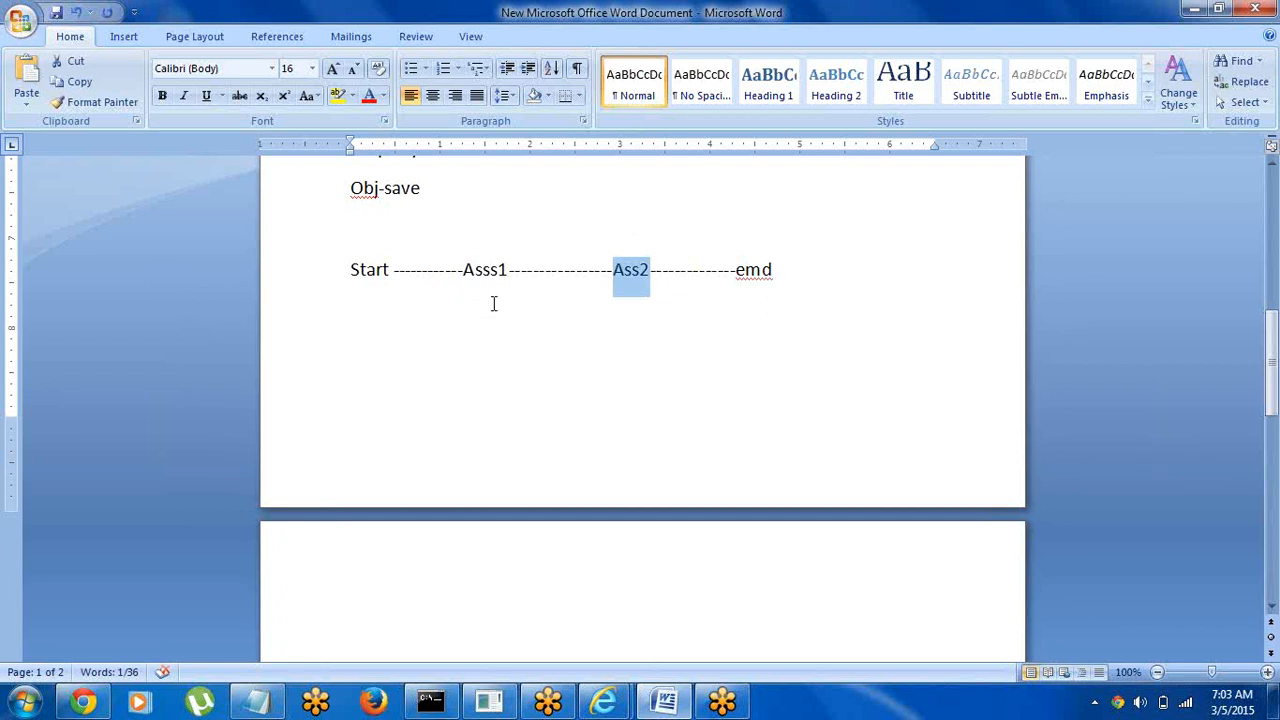
pyautogui.doubleClick(483, 262)
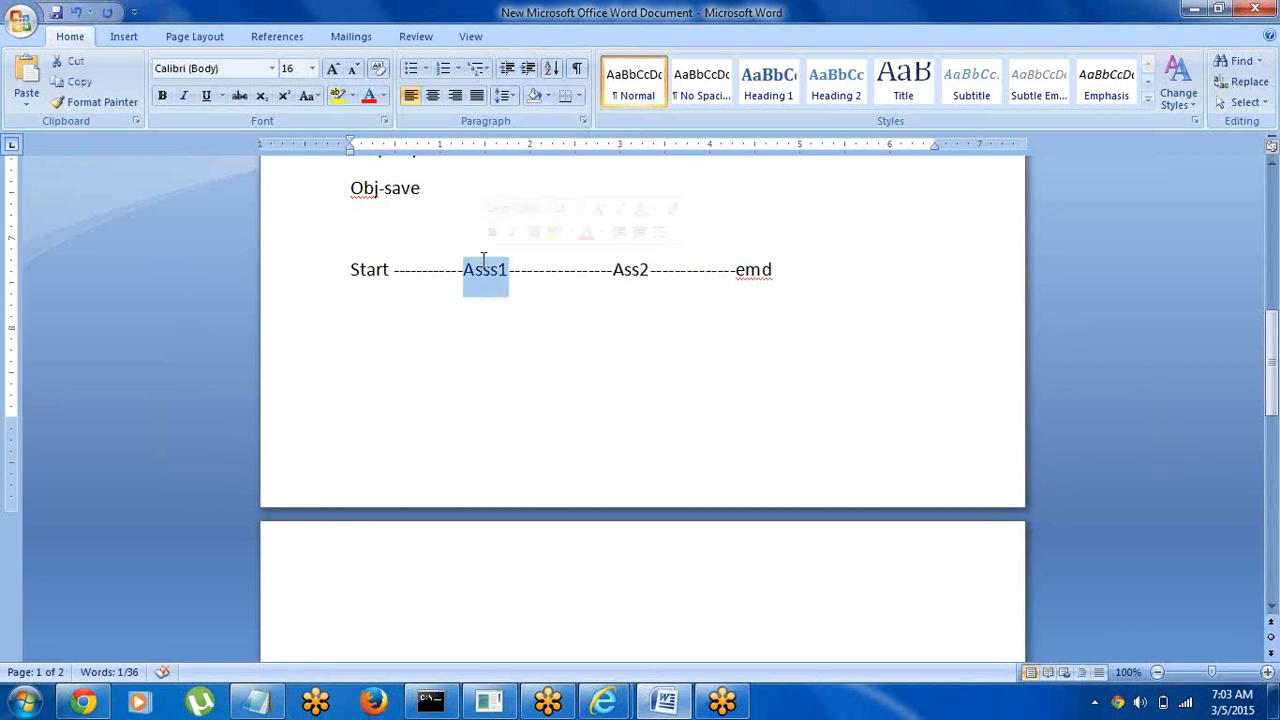
pyautogui.doubleClick(626, 272)
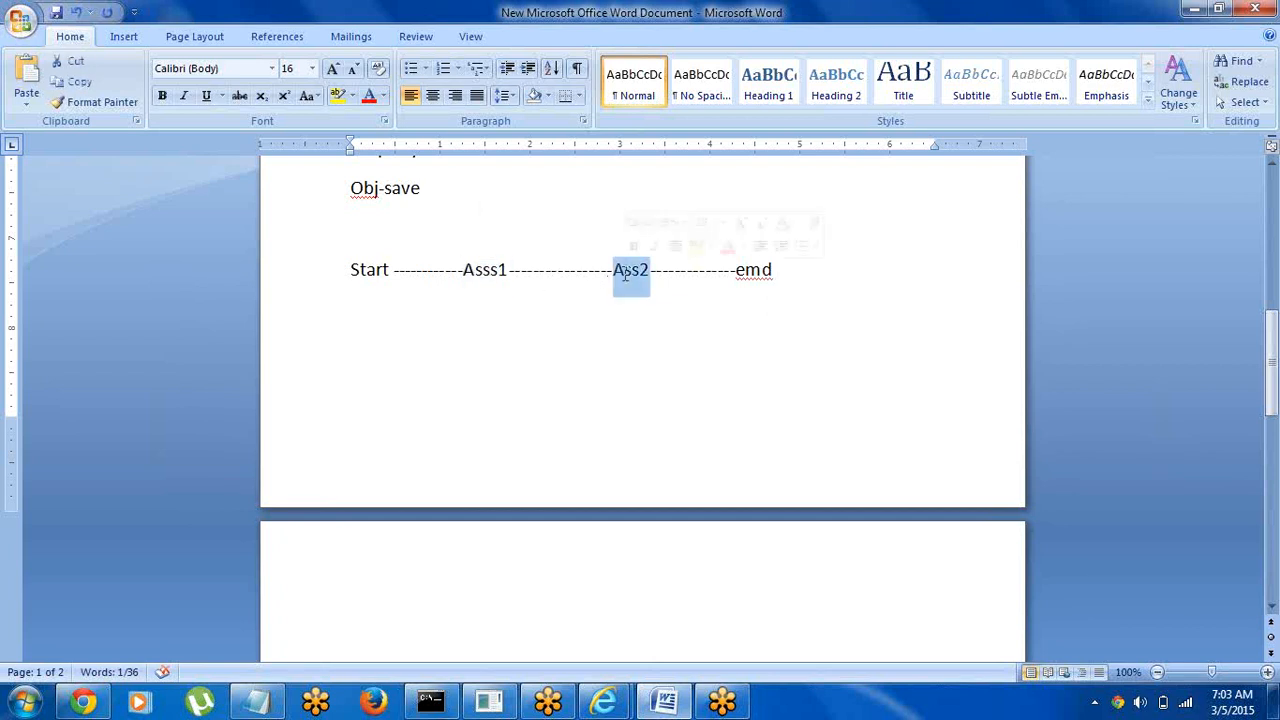
# Switch to the Pega CsoftApp window and refresh the whole application explorer tree
pyautogui.click(603, 702)
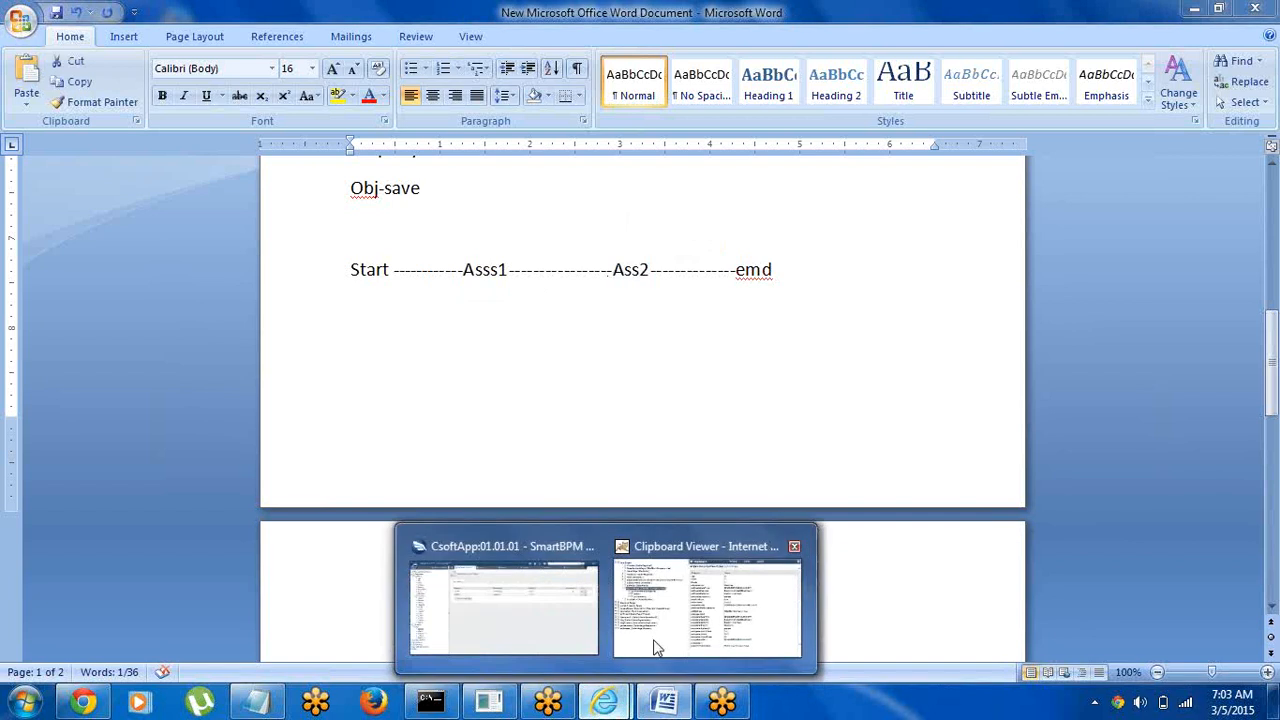
pyautogui.click(575, 612)
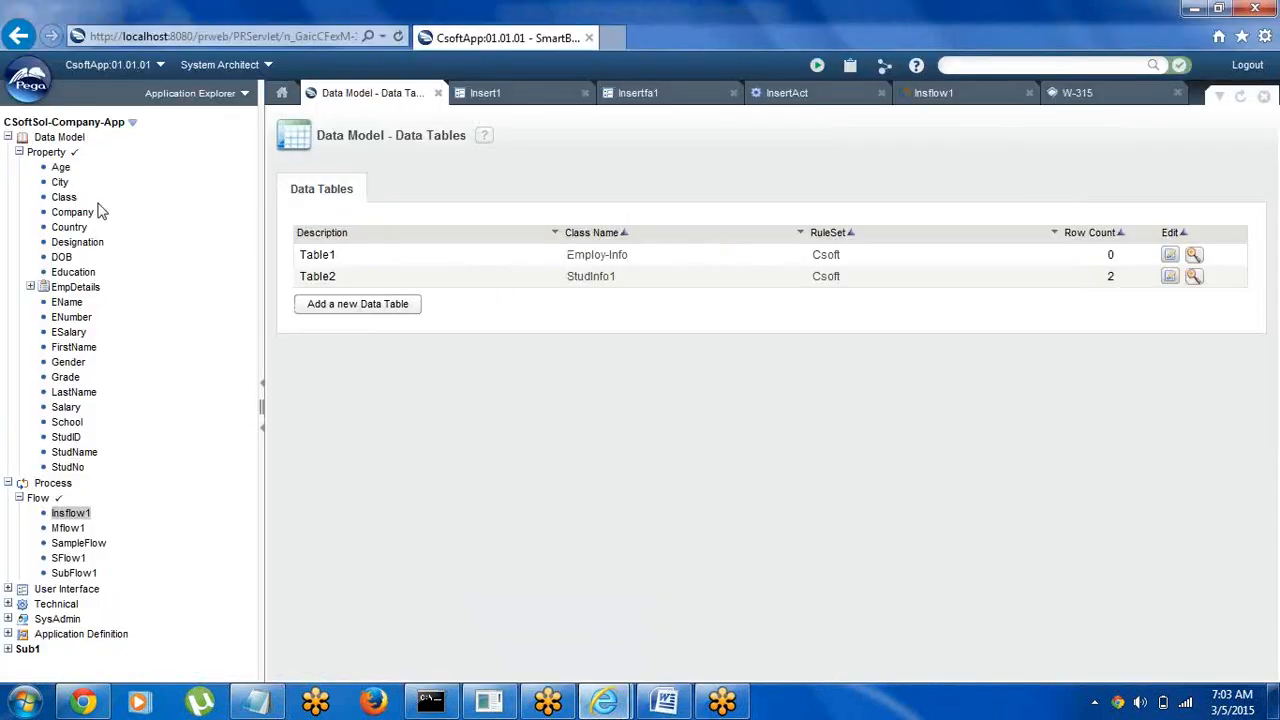
pyautogui.rightClick(137, 198)
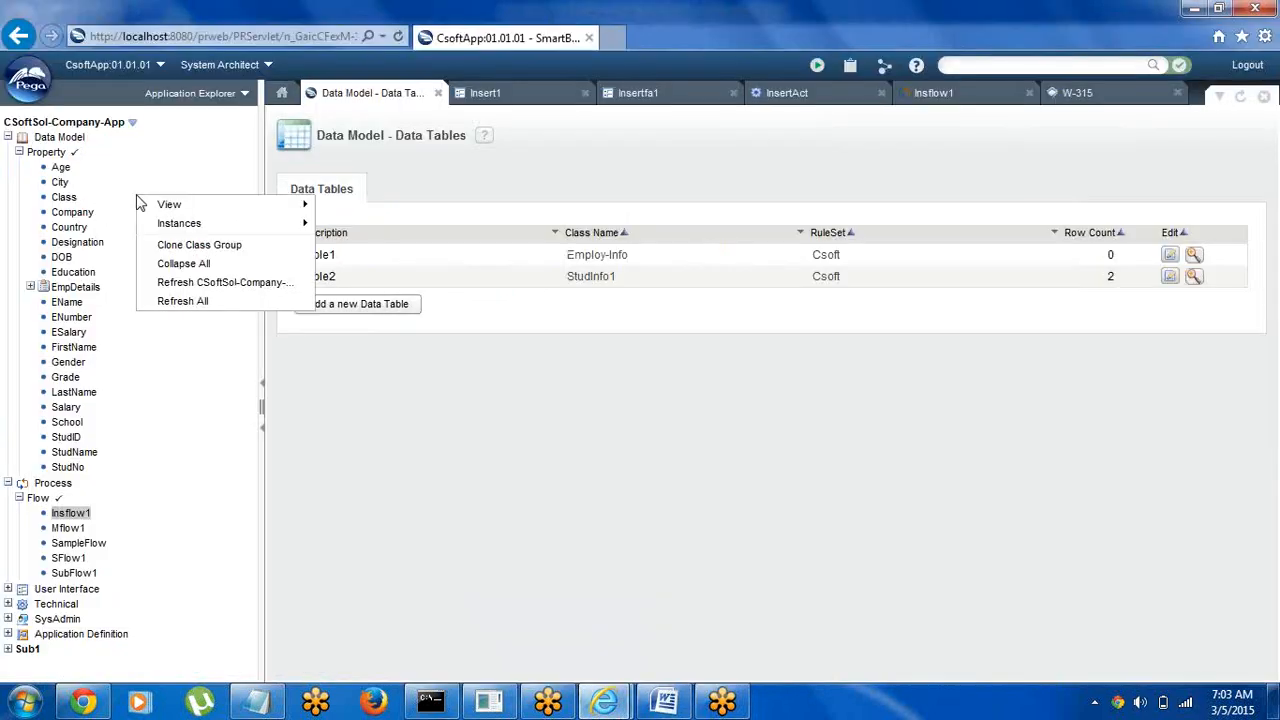
pyautogui.click(195, 303)
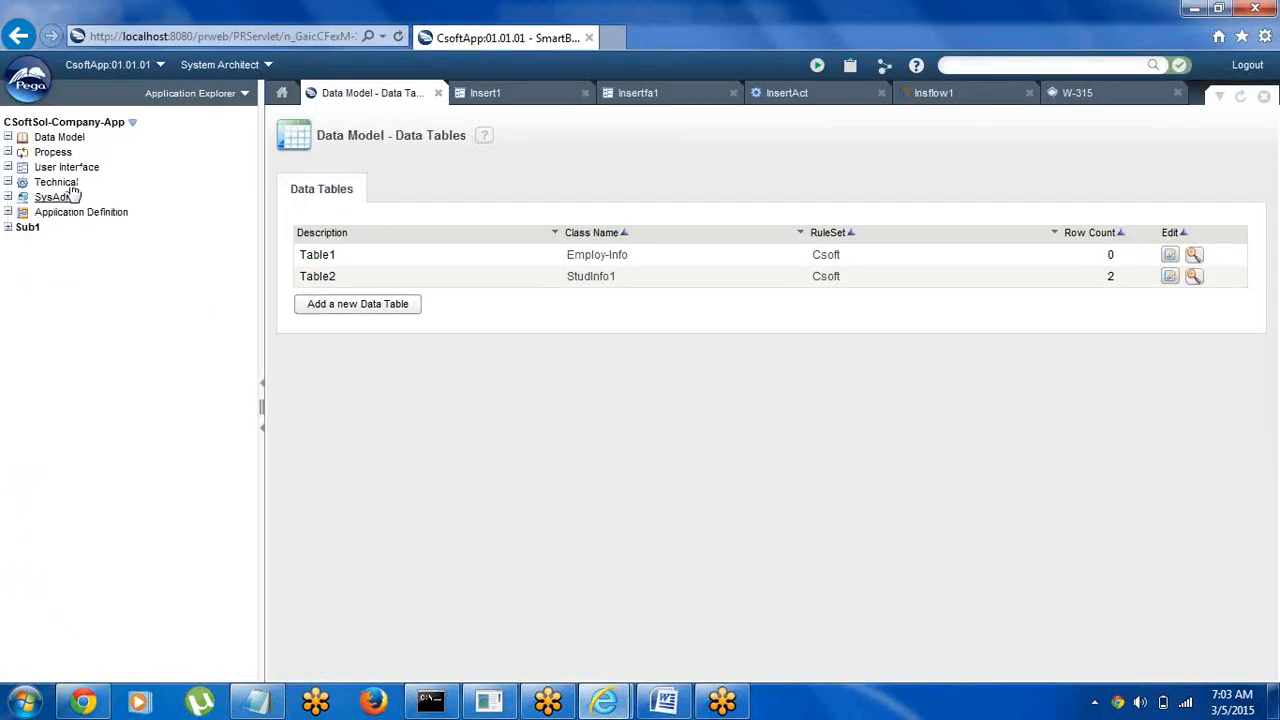
# Open the SampleFlow rule from the application's process flows
pyautogui.click(8, 152)
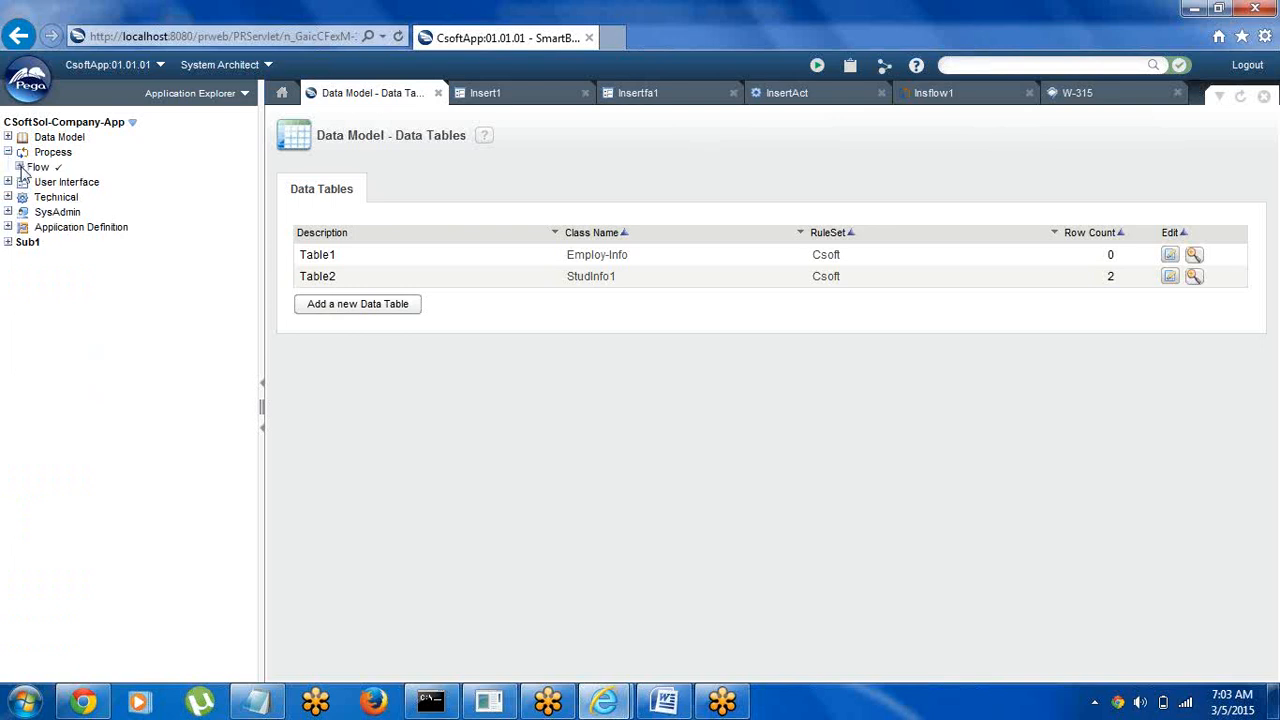
pyautogui.click(19, 167)
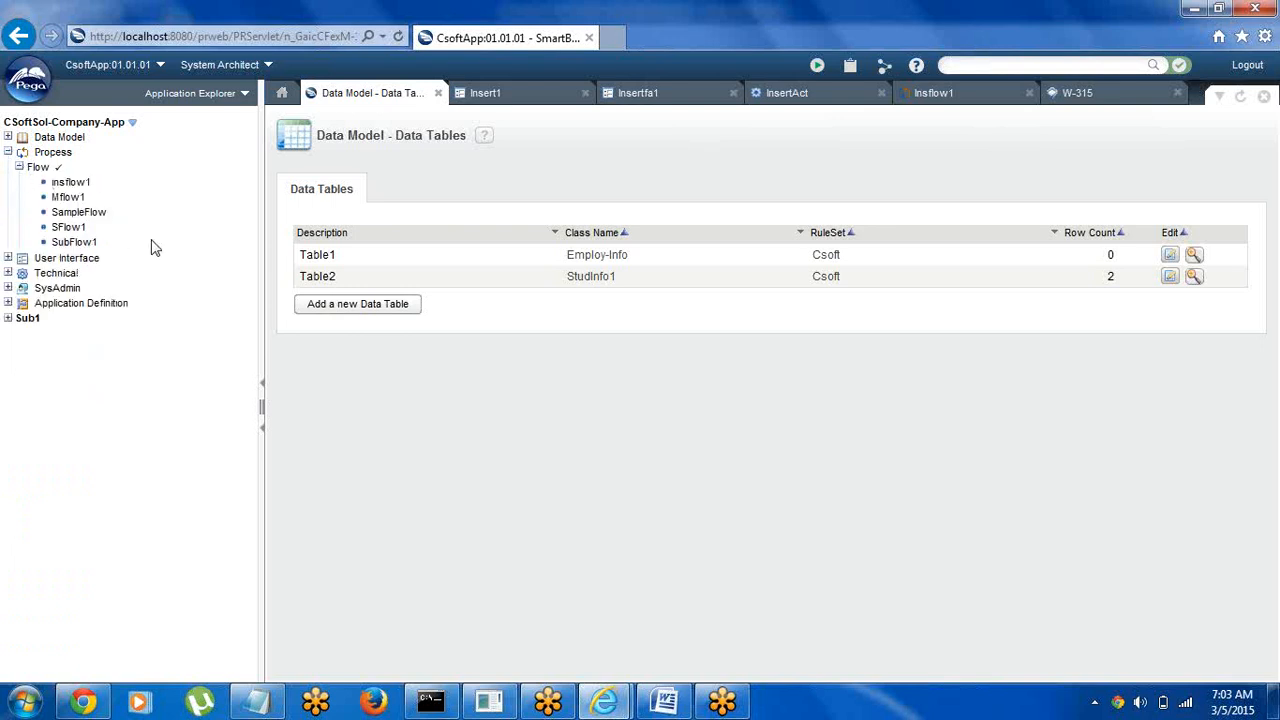
pyautogui.click(76, 213)
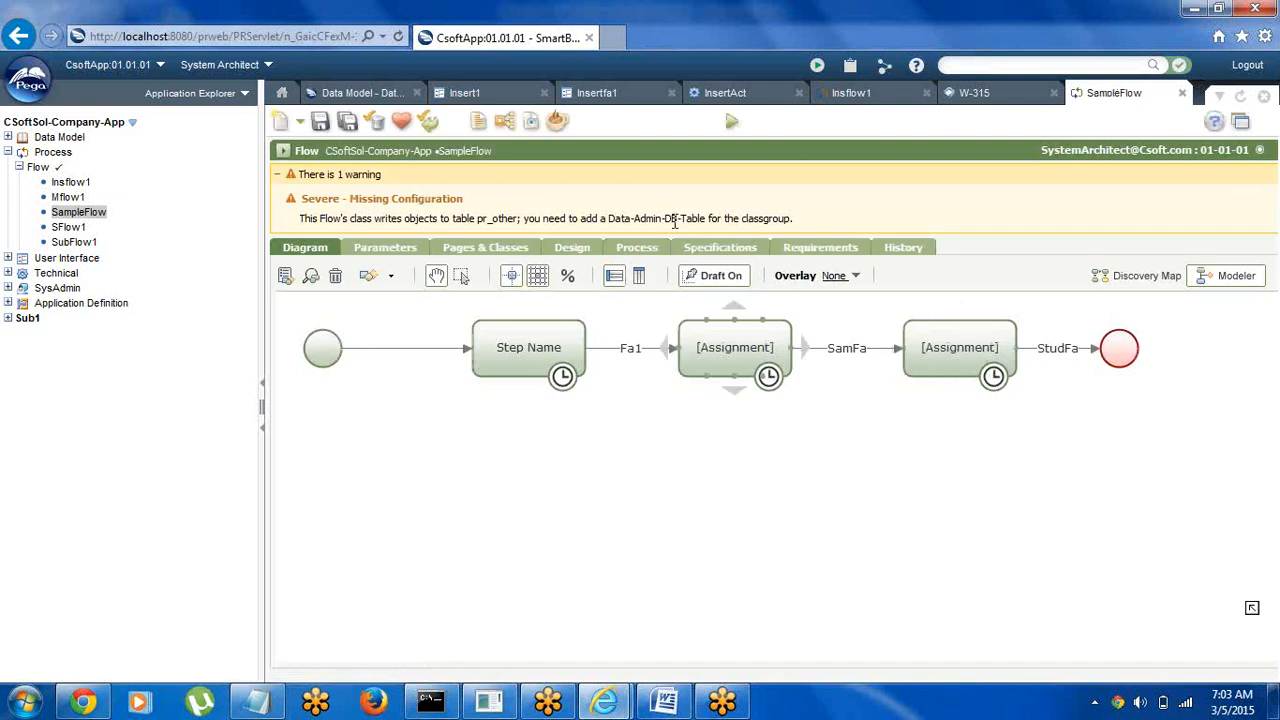
# Delete the last assignment in SampleFlow and connect the remaining second assignment to the end shape, moved closer
pyautogui.rightClick(963, 362)
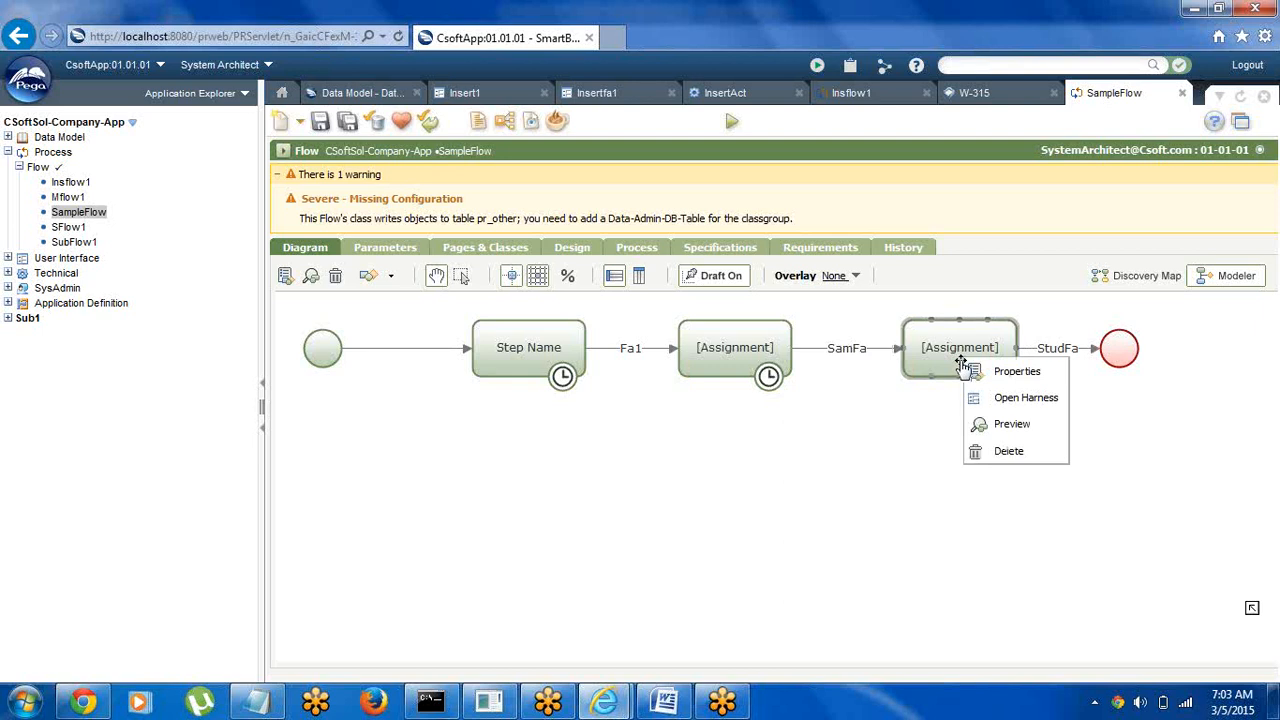
pyautogui.click(1008, 453)
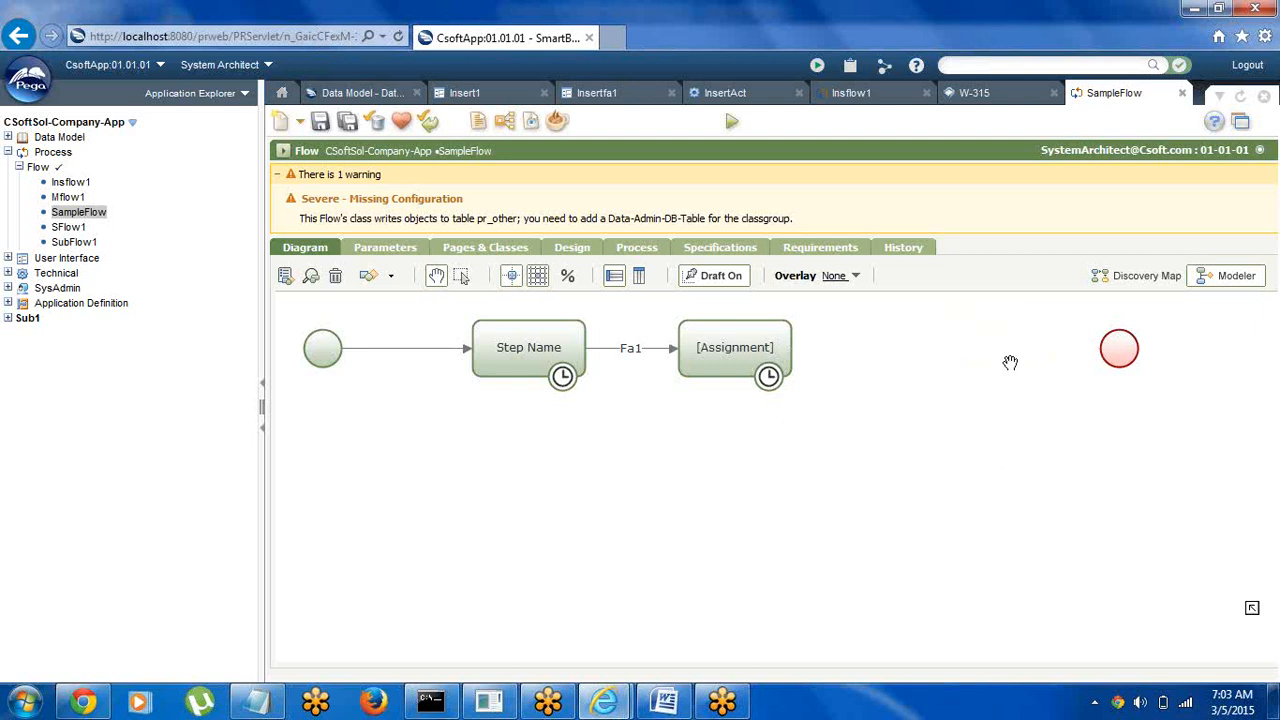
pyautogui.moveTo(1121, 352); pyautogui.dragTo(898, 352)
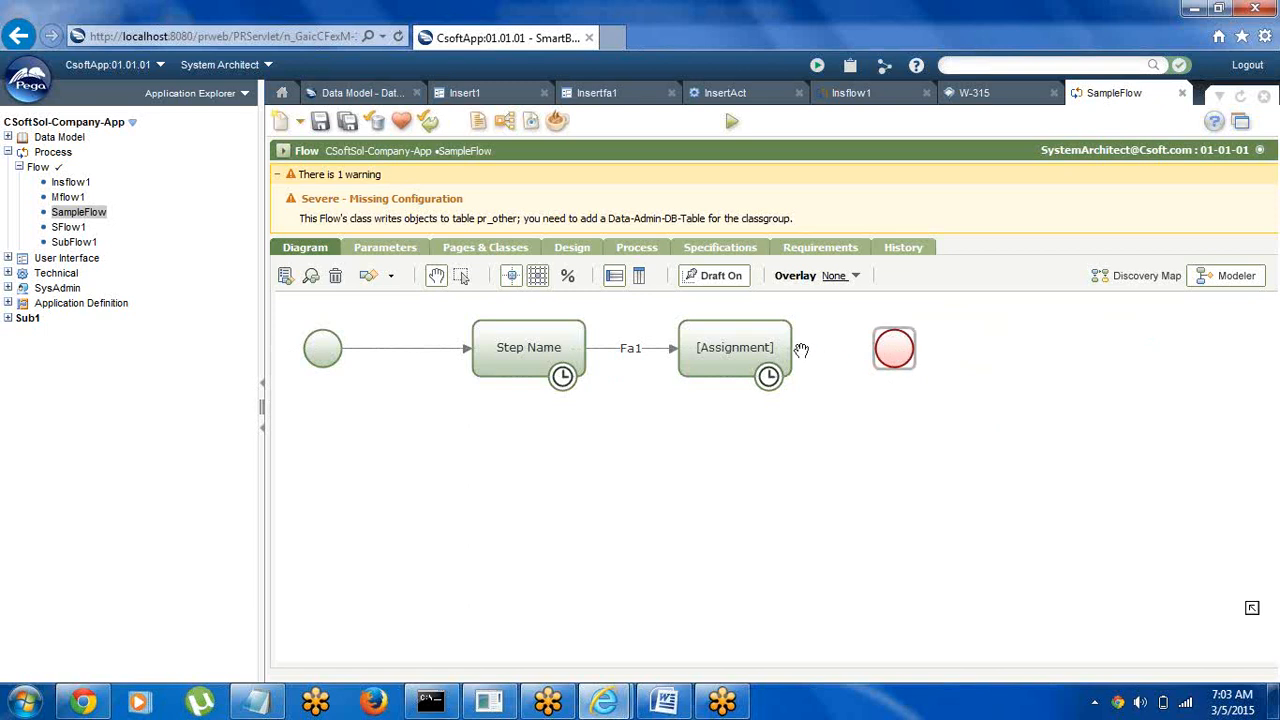
pyautogui.moveTo(792, 350); pyautogui.dragTo(894, 348)
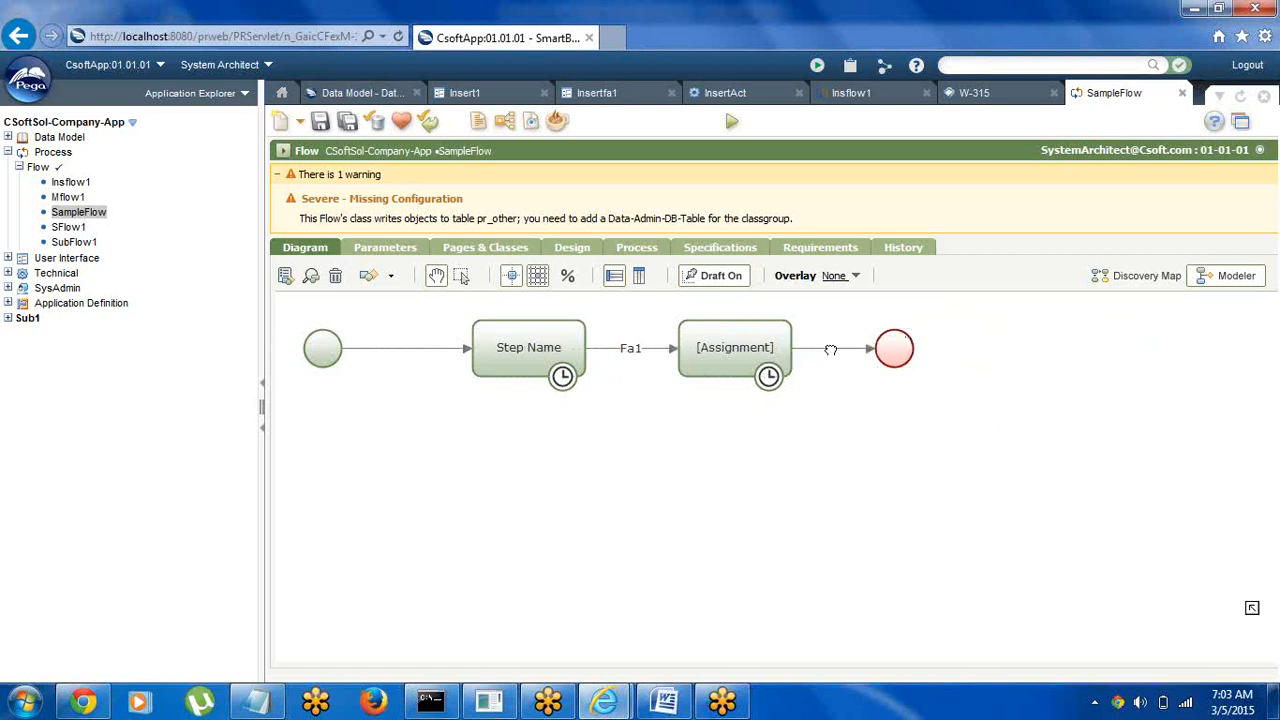
# Set the flow action of the connector between the second assignment and the end shape to Insertfa1
pyautogui.rightClick(830, 350)
pyautogui.click(888, 360)
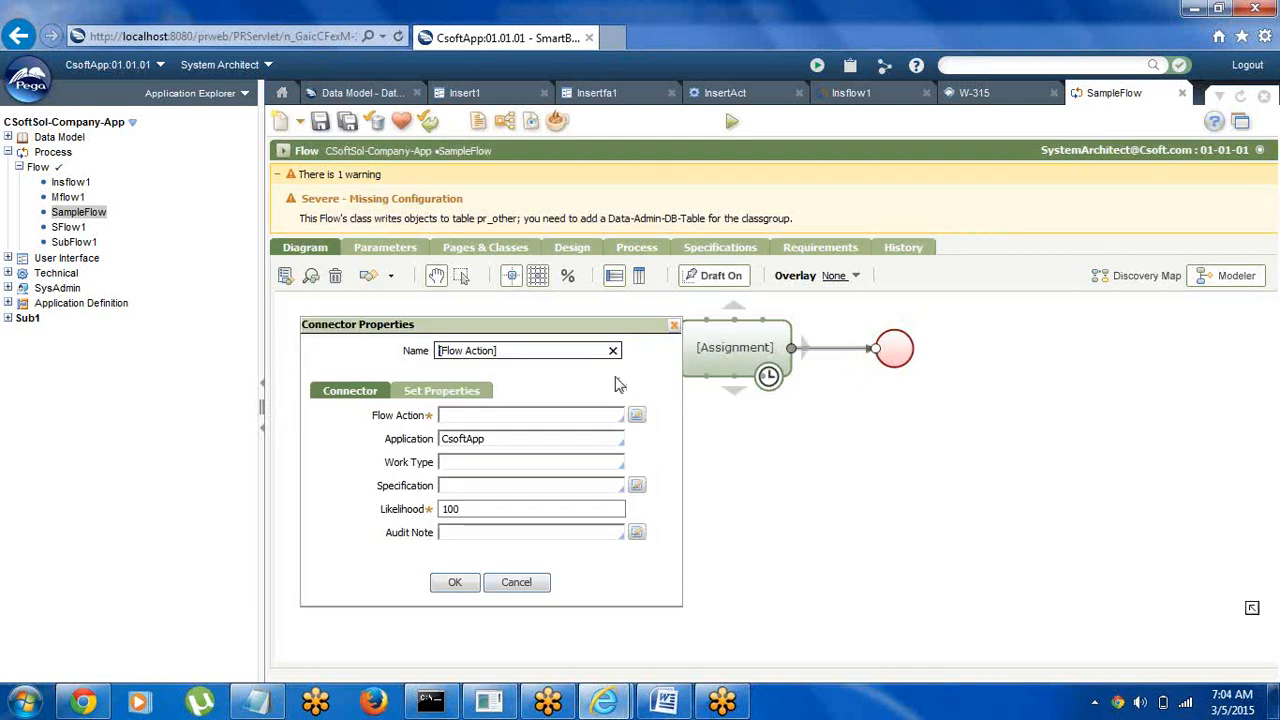
pyautogui.click(514, 416)
pyautogui.press('Down')
pyautogui.press('Down')
pyautogui.press('Down')
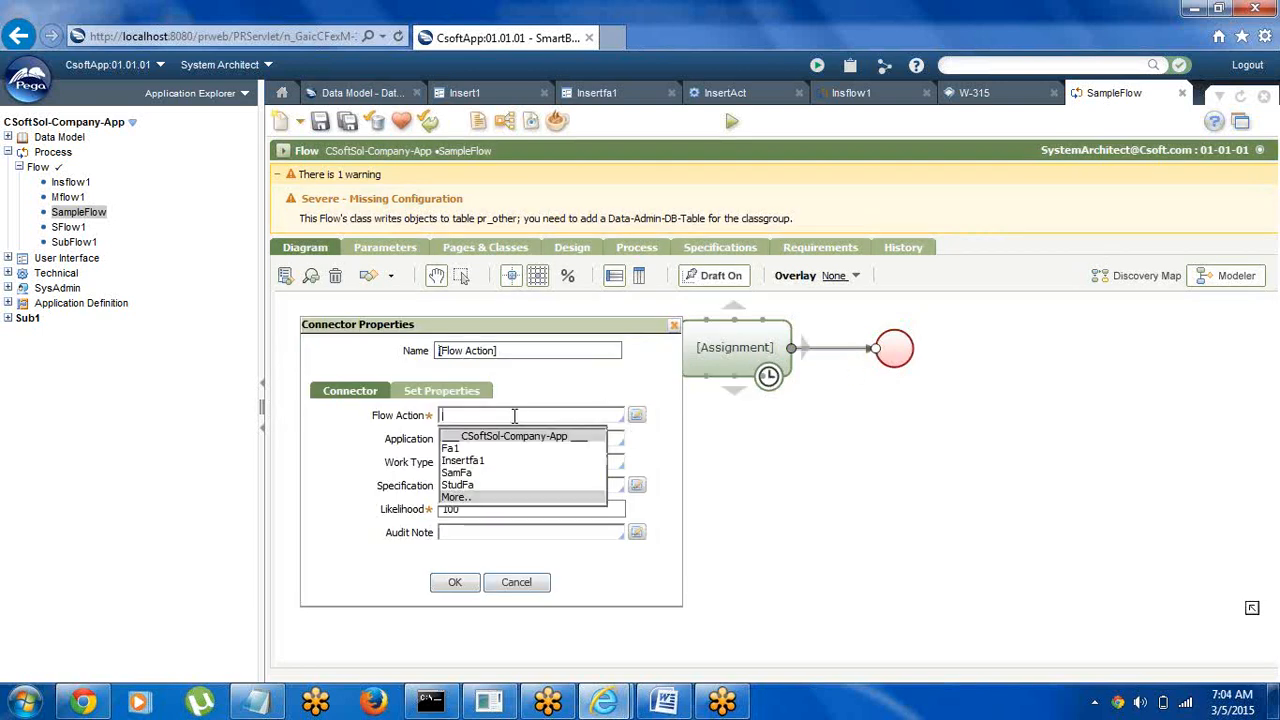
pyautogui.press('Return')
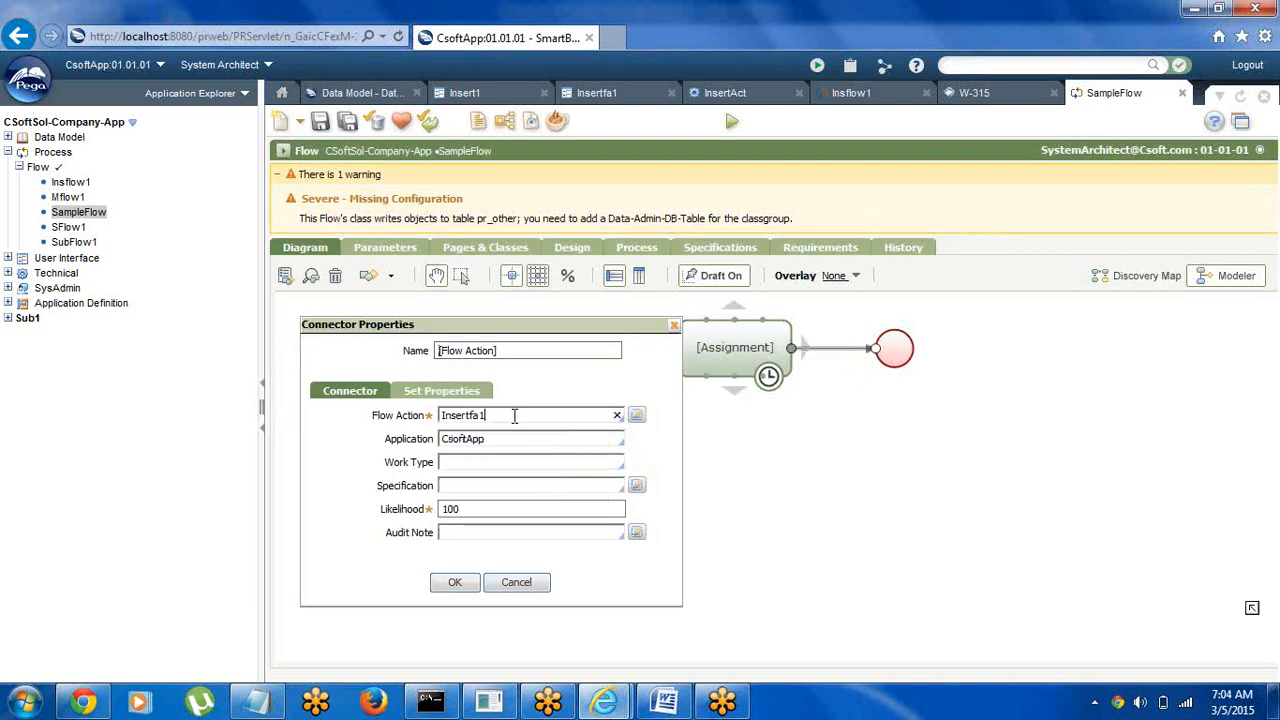
pyautogui.click(455, 582)
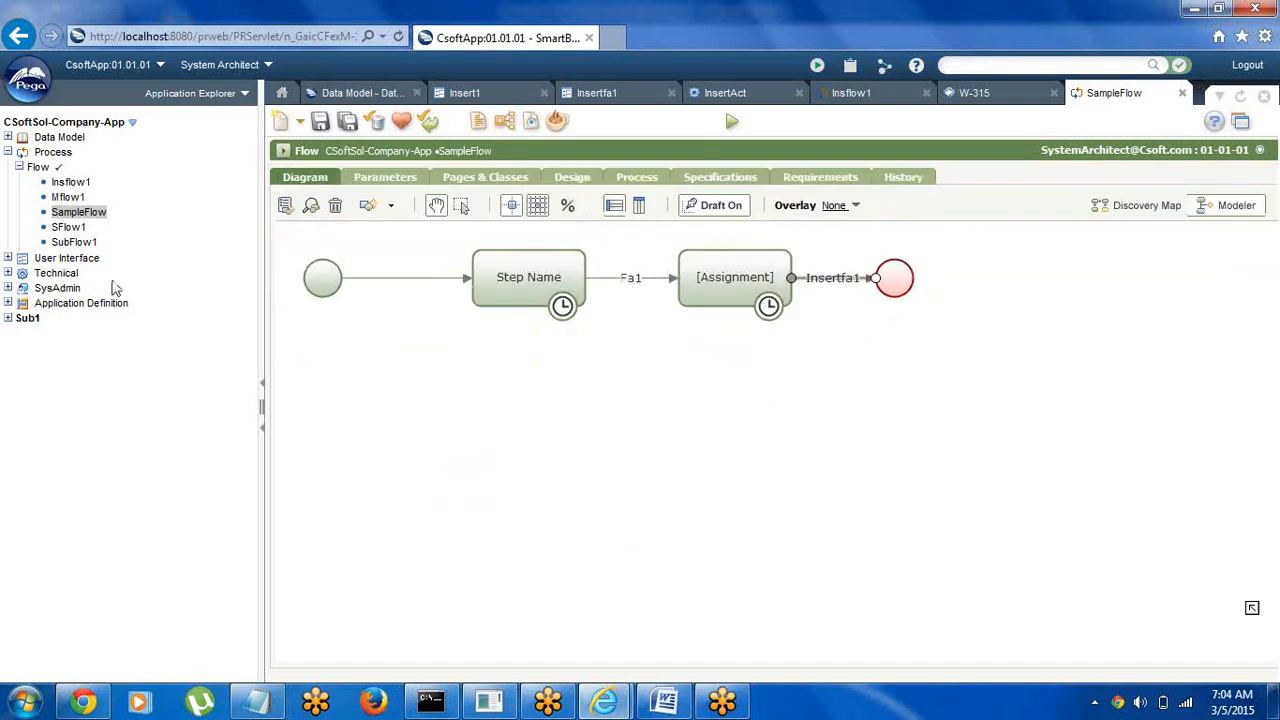
# Open the Fa1 flow action and compare its fields, including Age, with those of the Insert1 section
pyautogui.click(8, 258)
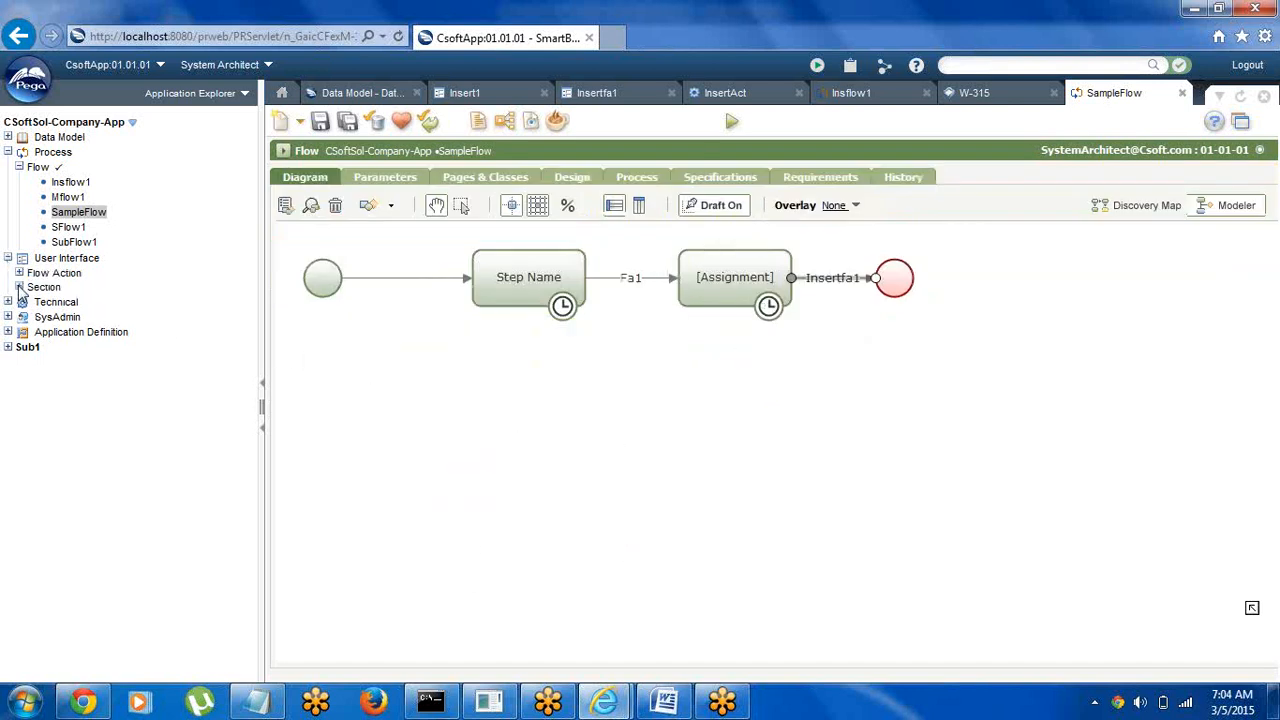
pyautogui.click(19, 273)
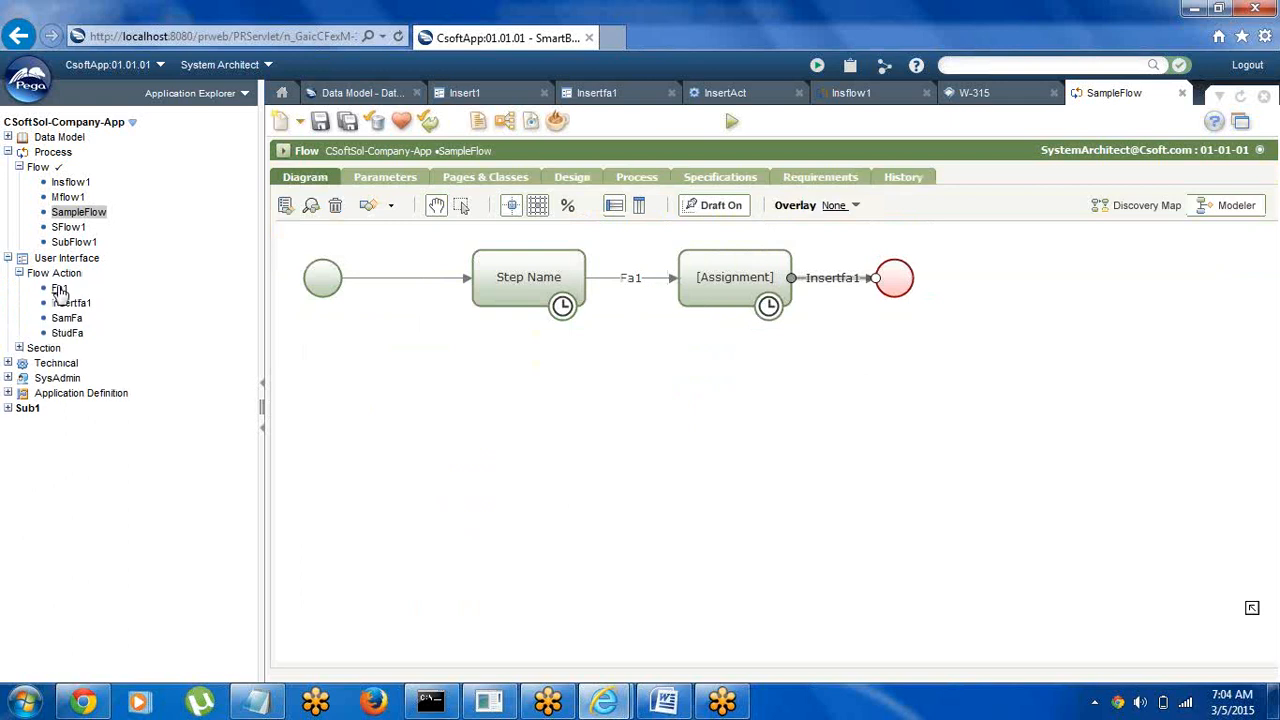
pyautogui.click(59, 289)
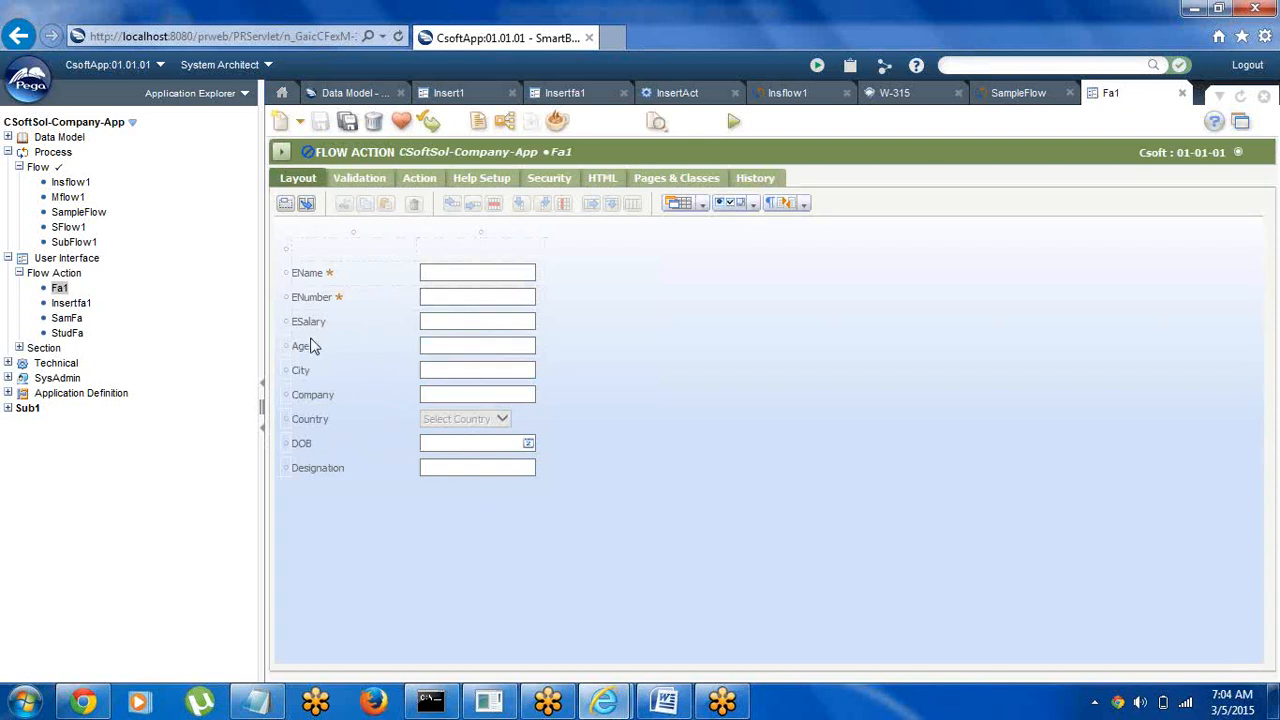
pyautogui.click(440, 346)
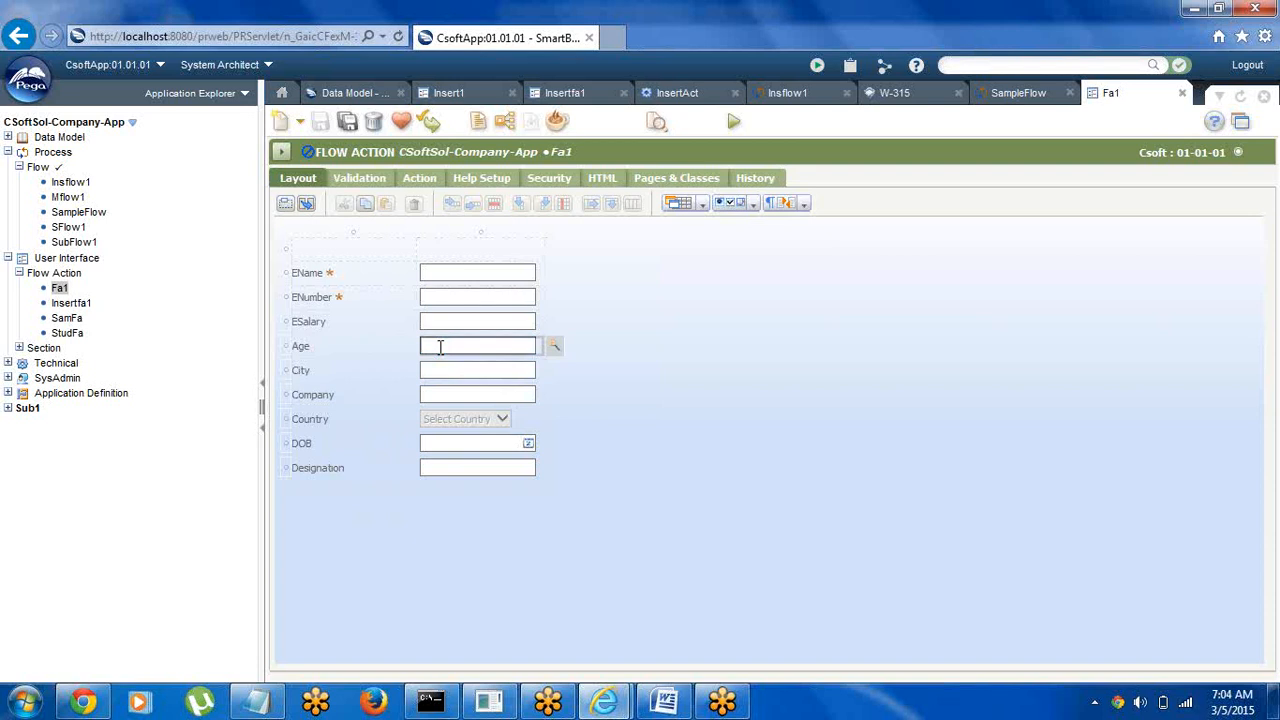
pyautogui.click(450, 92)
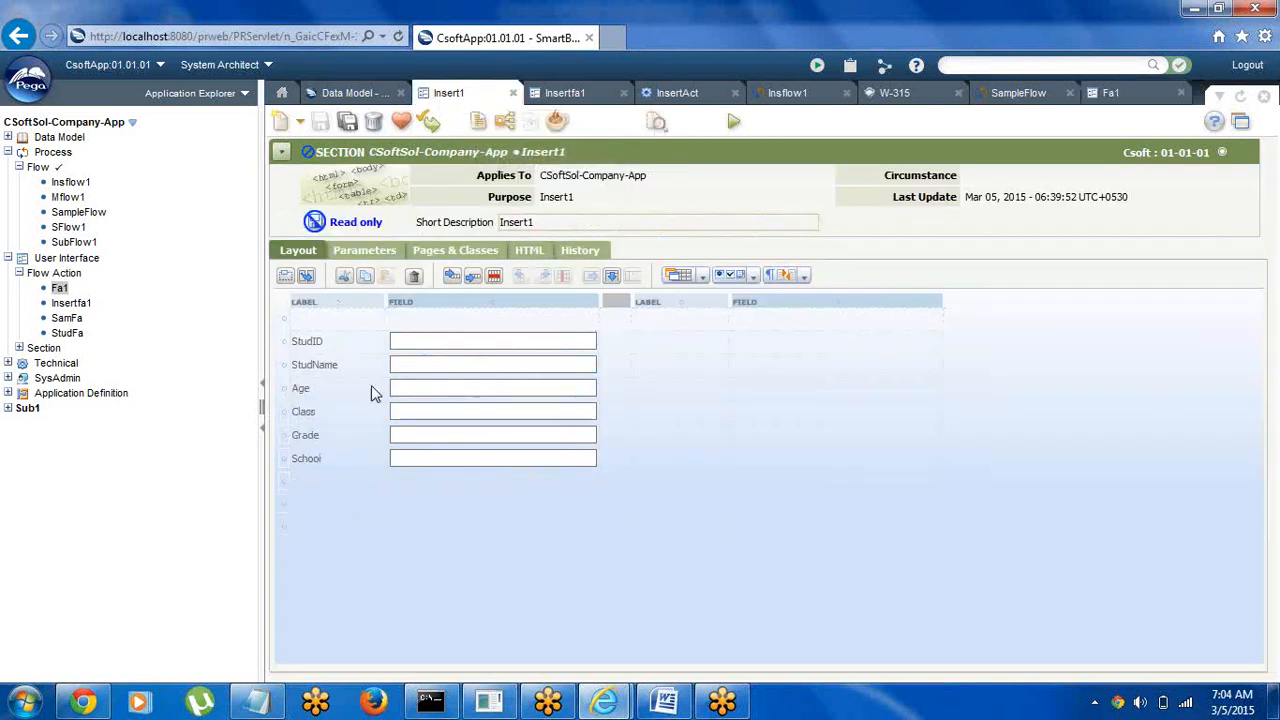
# Save the SampleFlow flow with its Fa1 and Insertfa1 assignments and run it
pyautogui.click(1122, 98)
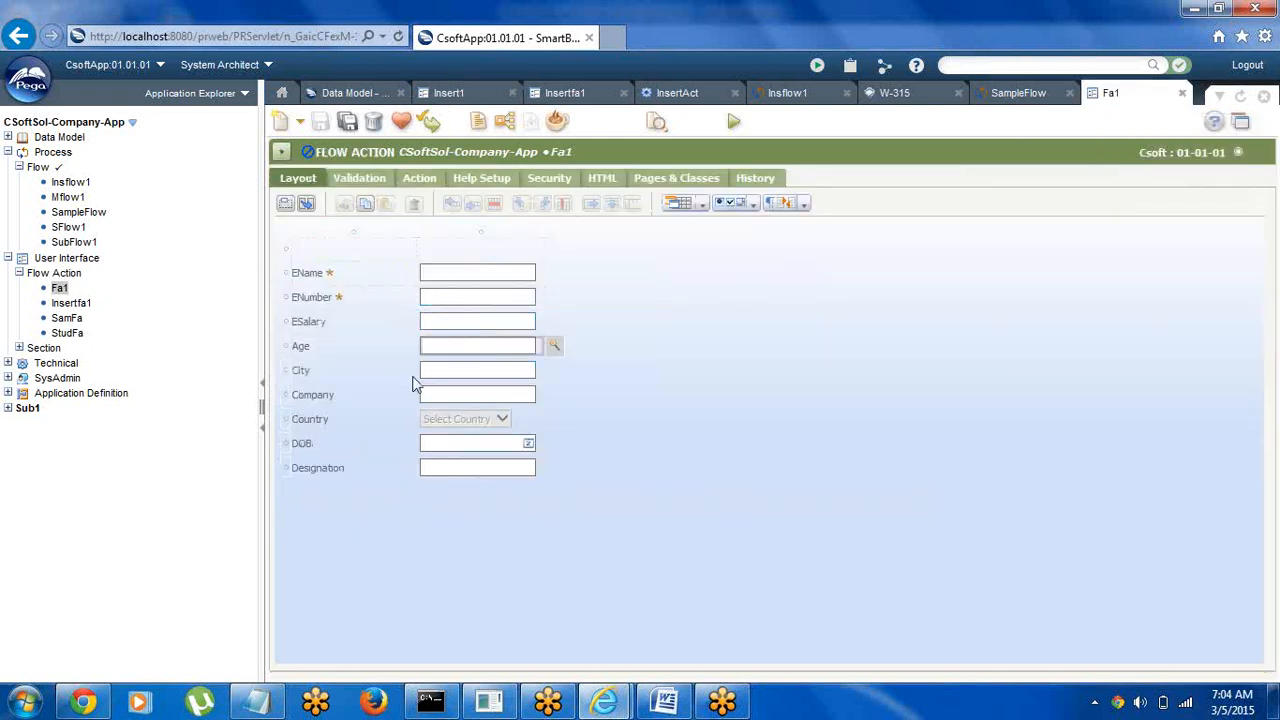
pyautogui.click(1012, 93)
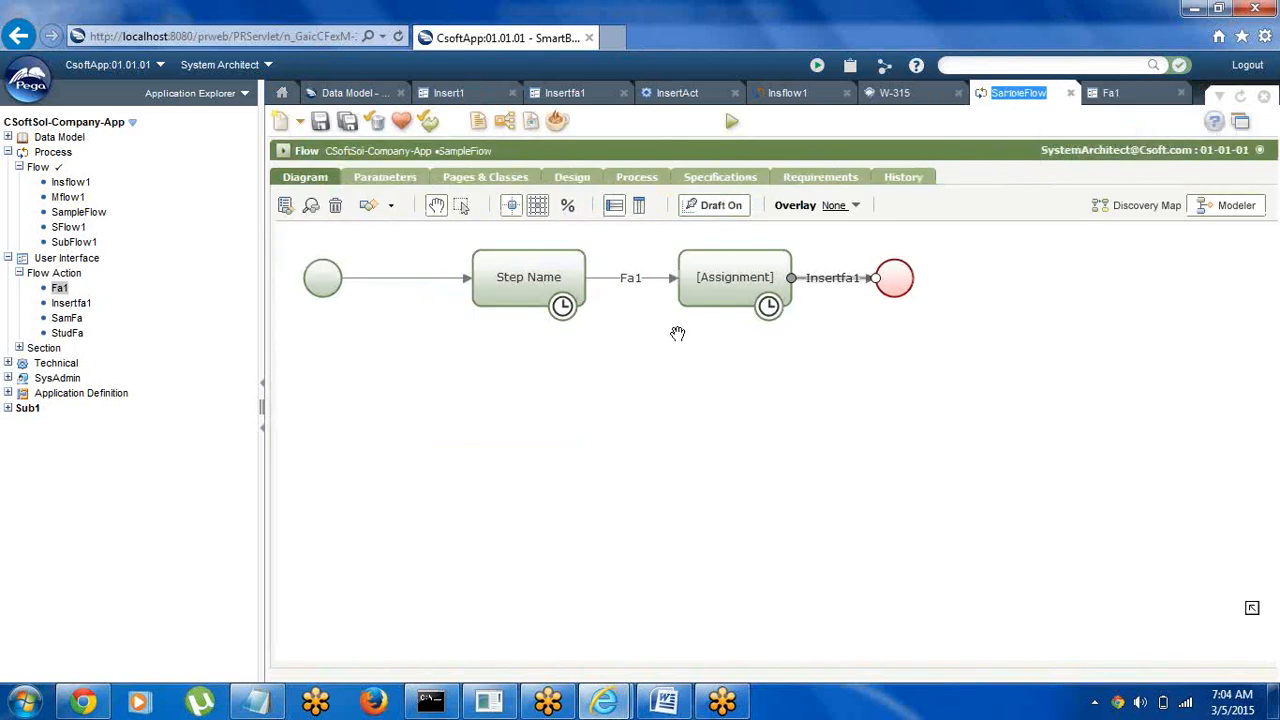
pyautogui.click(320, 122)
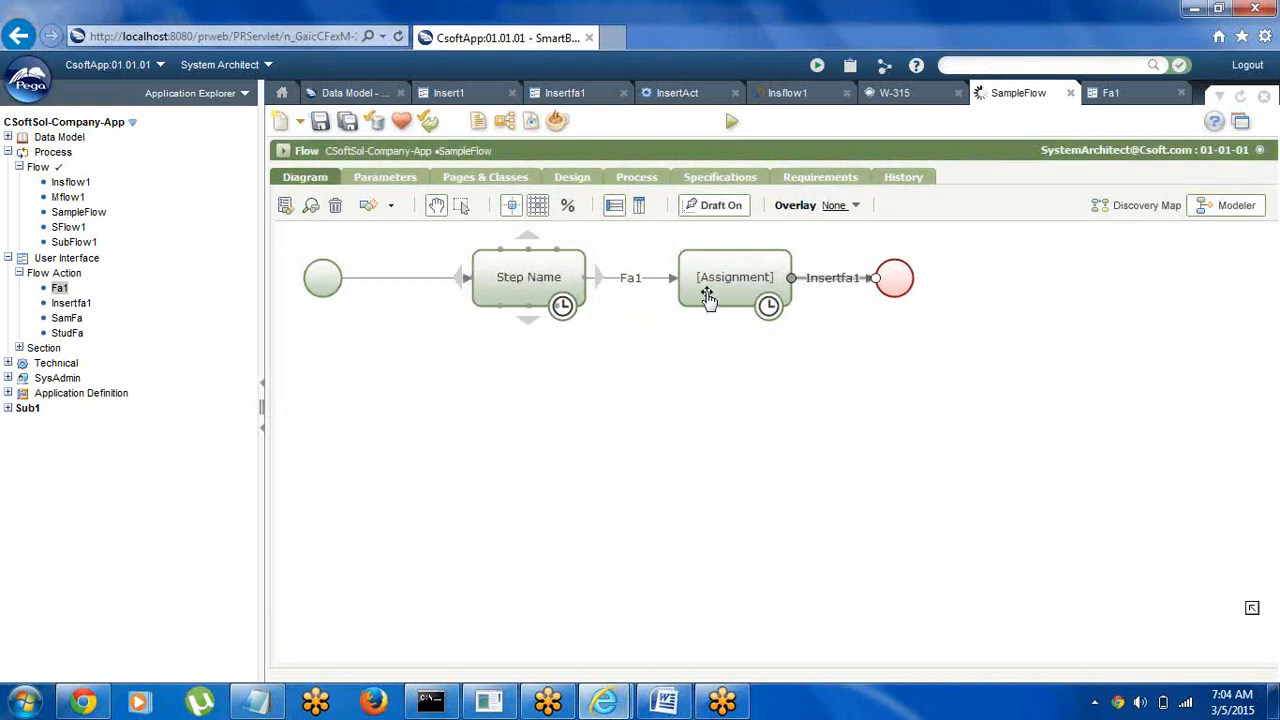
pyautogui.doubleClick(755, 272)
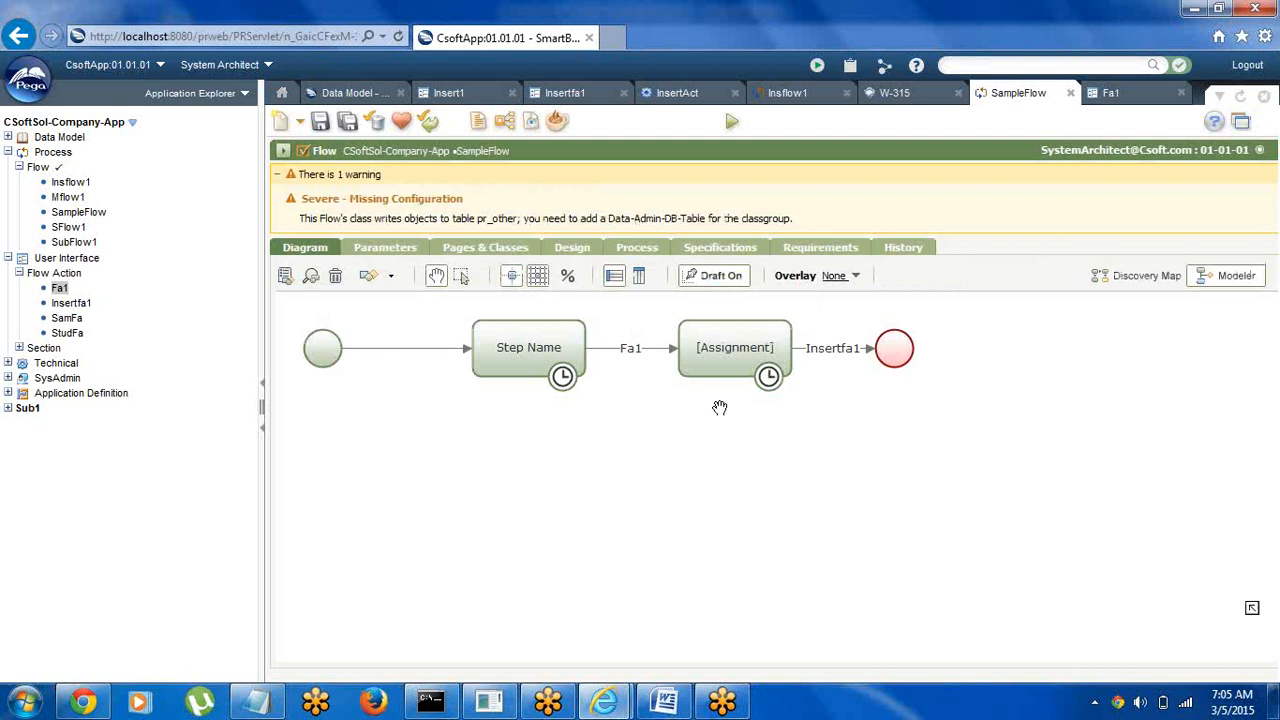
pyautogui.click(732, 124)
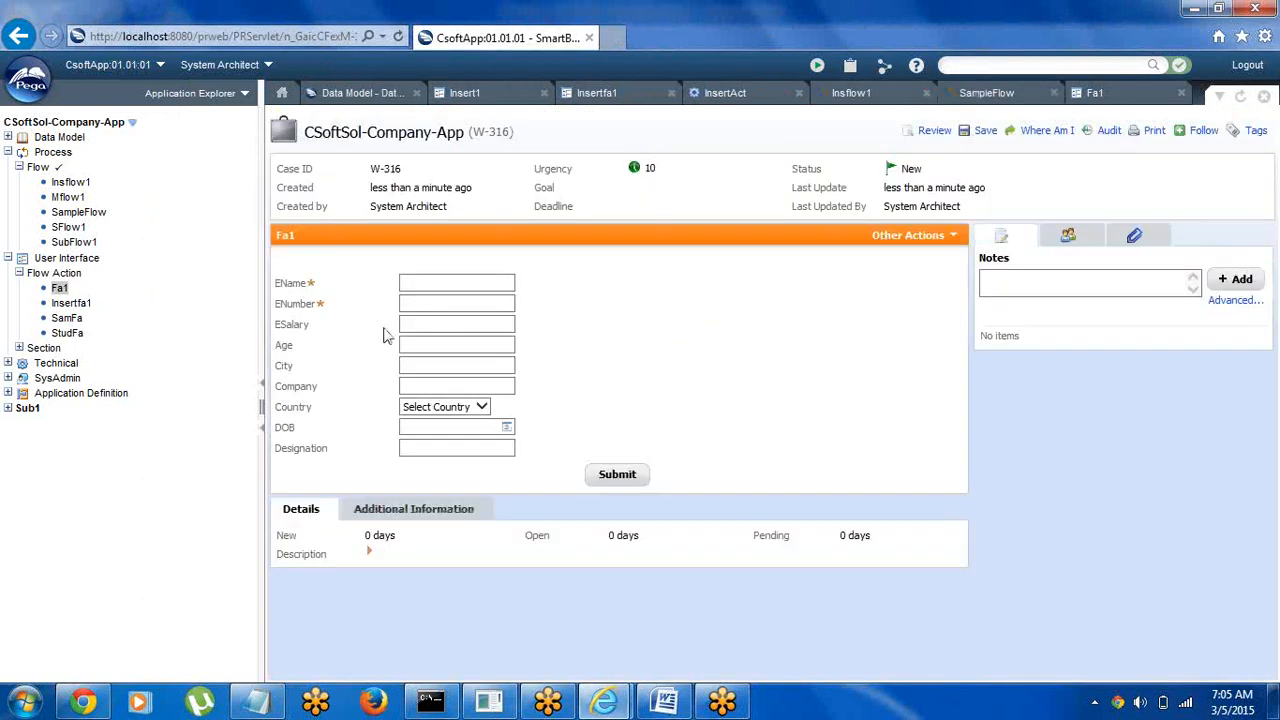
# Fill in the Fa1 form with EName sss, ENumber 111 and Age 24, and submit it
pyautogui.click(423, 287)
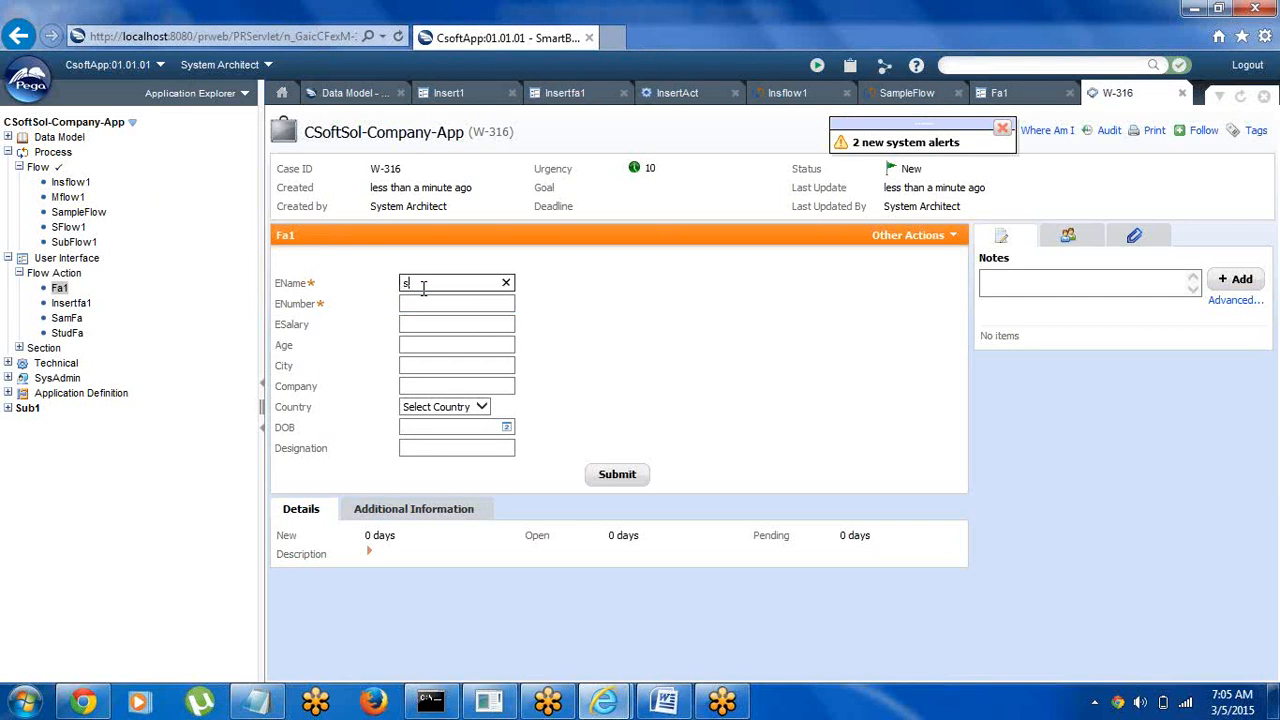
pyautogui.click(428, 306)
pyautogui.write('111')
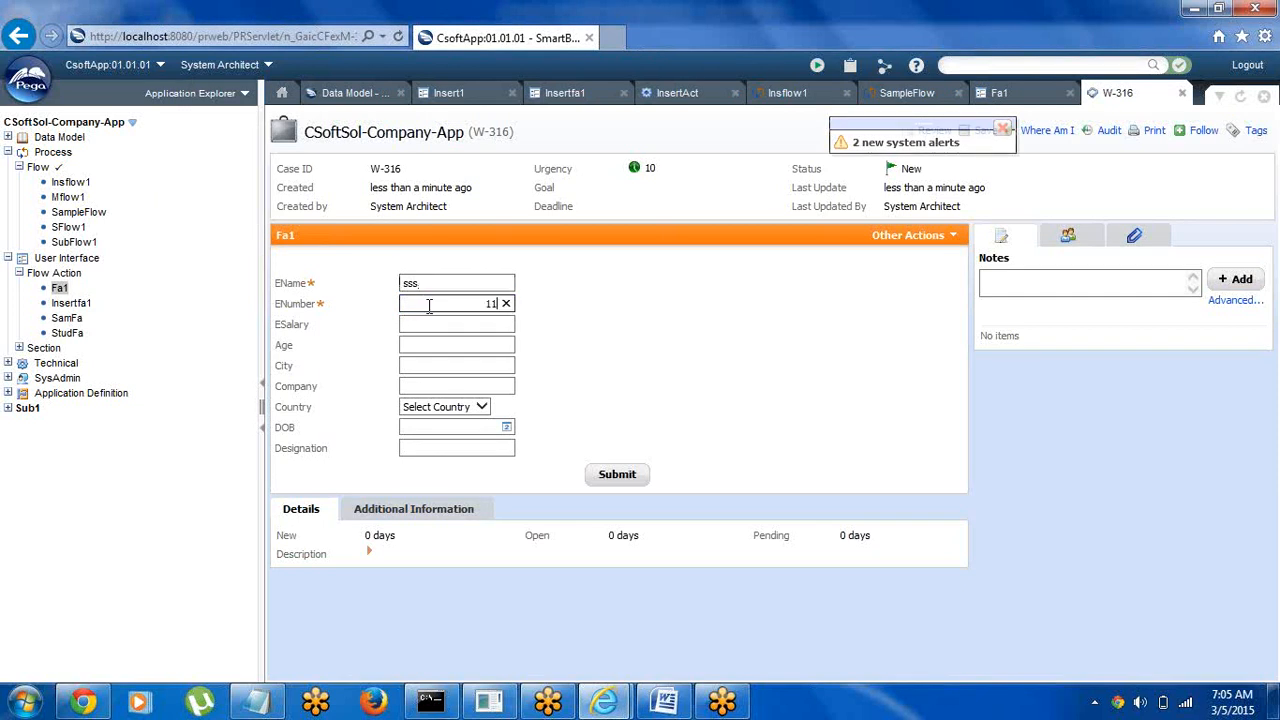
pyautogui.click(433, 346)
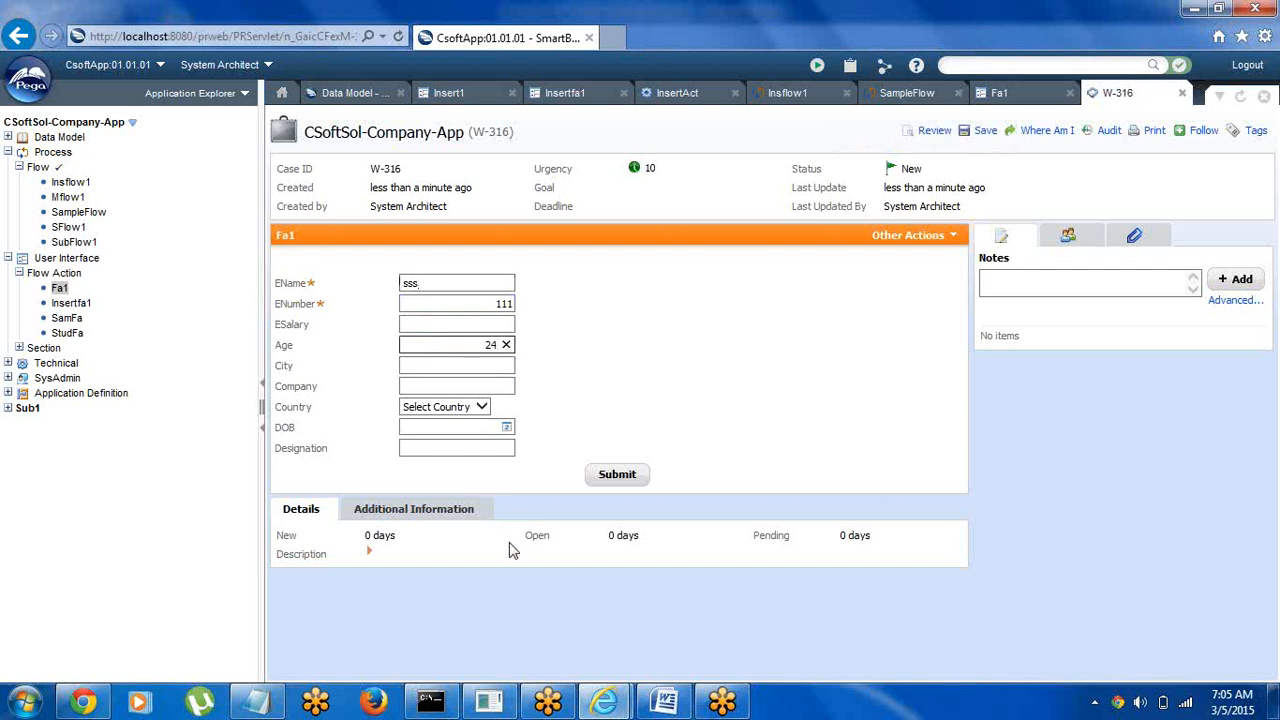
pyautogui.click(624, 476)
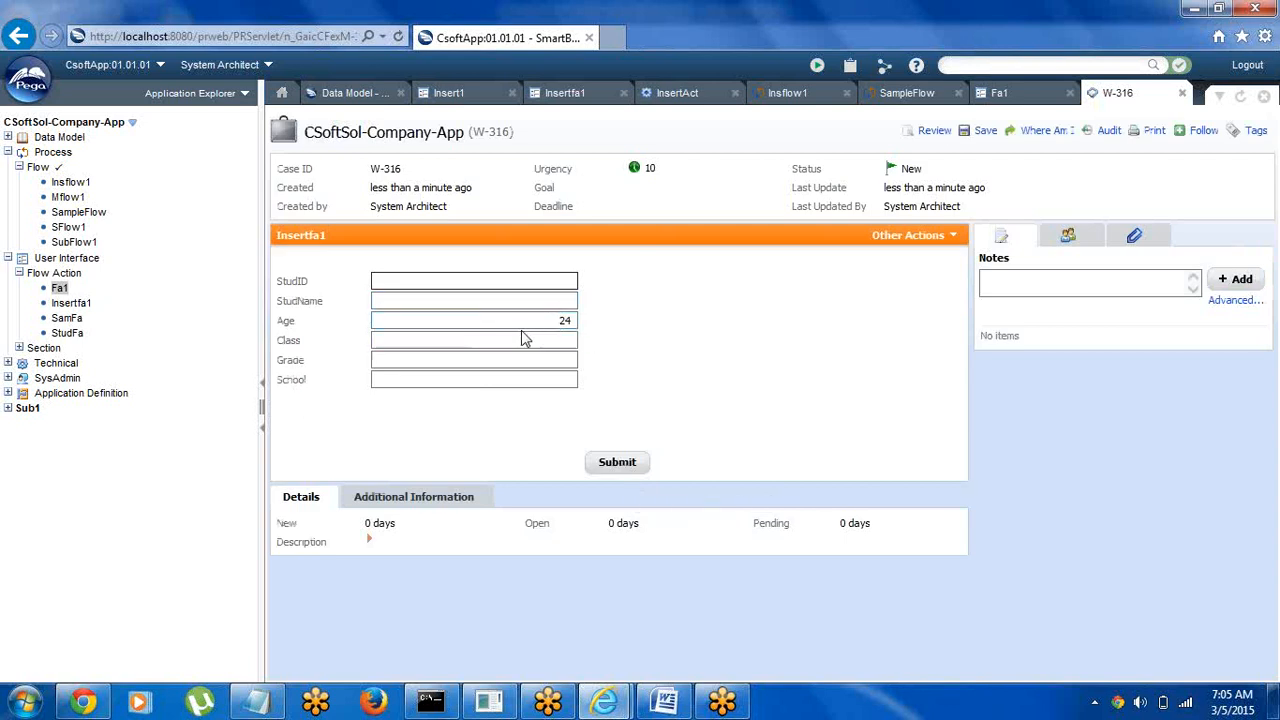
# Inspect the pyWorkPage properties in the Clipboard Viewer and clear the Age value on the Insertfa1 form
pyautogui.click(851, 68)
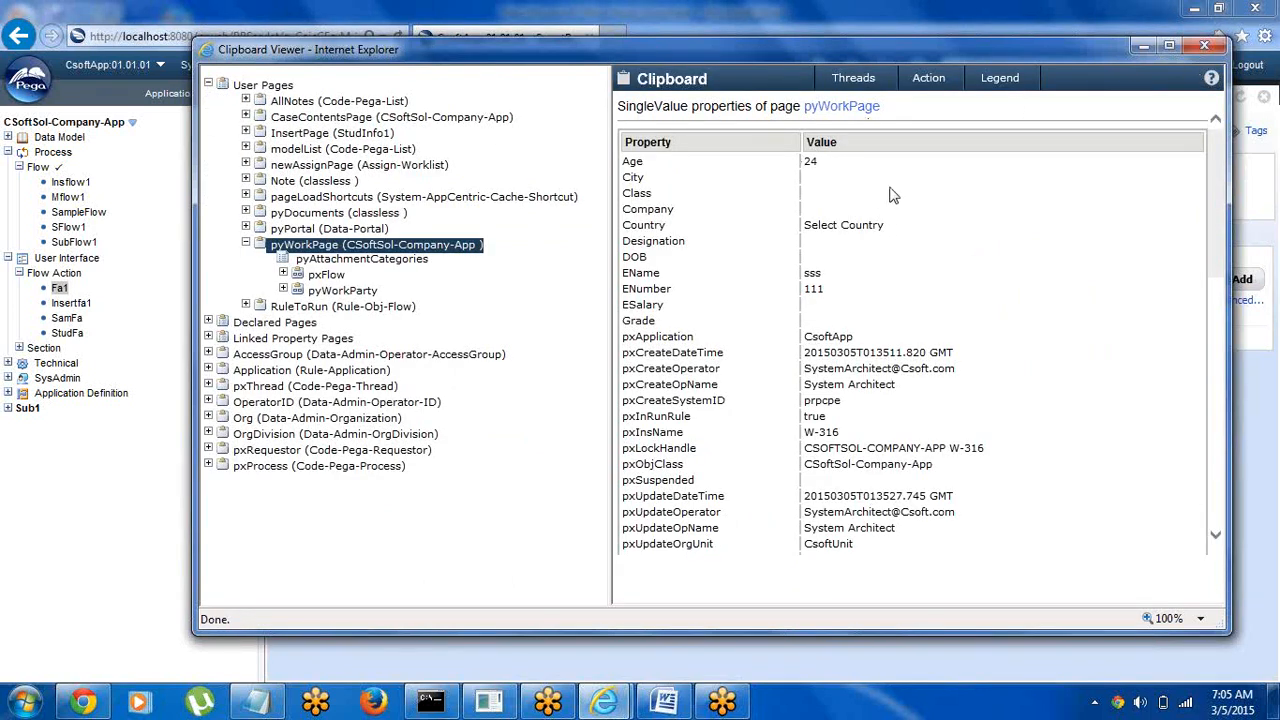
pyautogui.click(1204, 45)
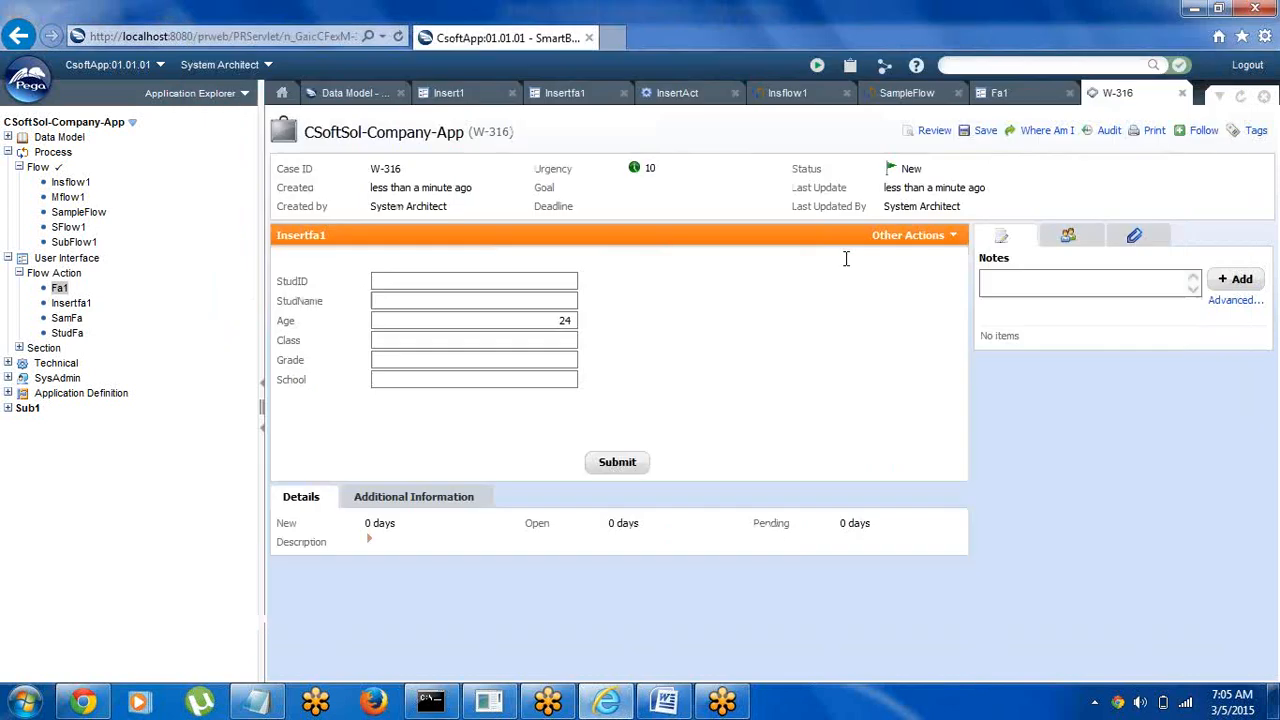
pyautogui.click(533, 320)
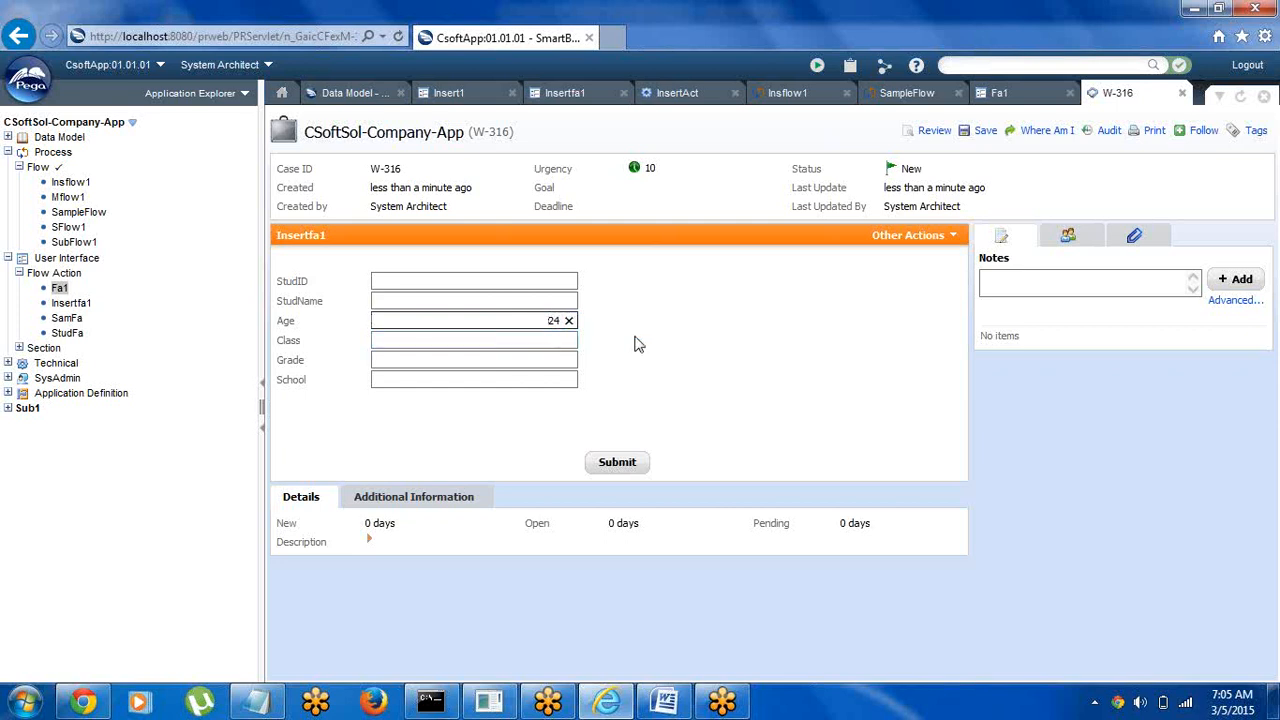
pyautogui.press('BackSpace')
# Switch to the Word document and add the line "Empty the values from the pyWorkPage" below the Start-to-end flow sketch
pyautogui.click(665, 701)
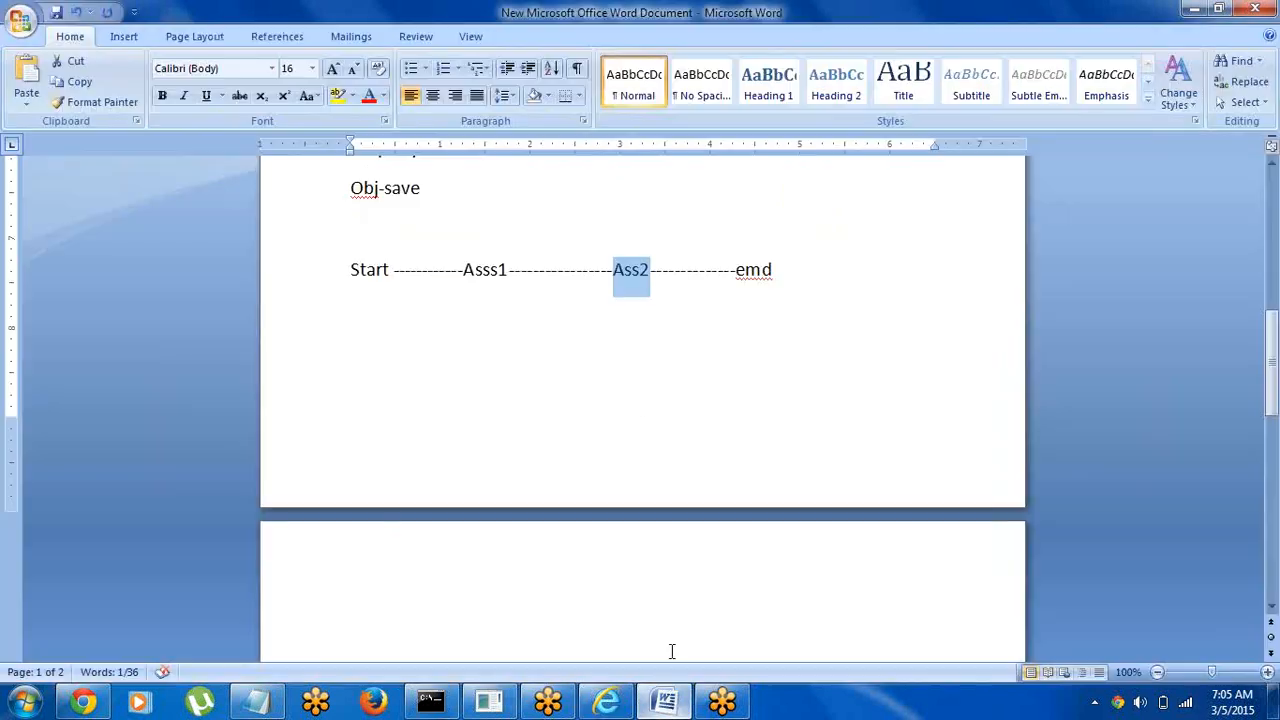
pyautogui.click(785, 270)
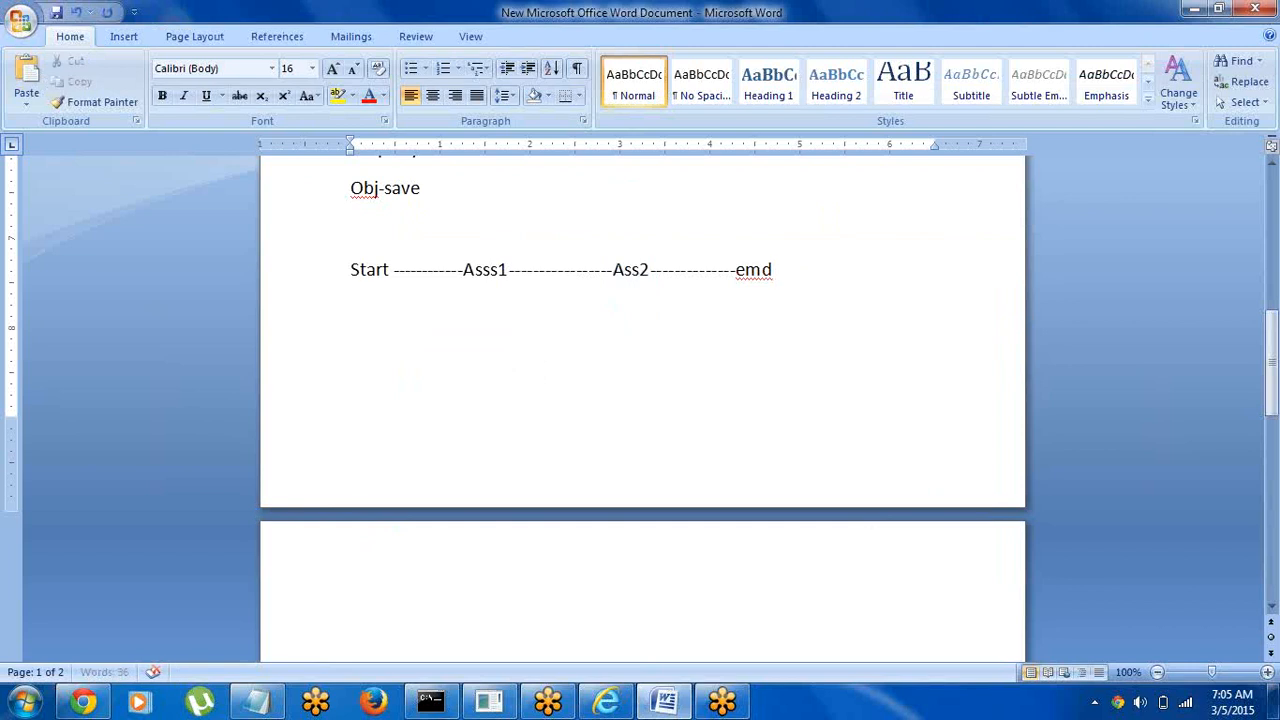
pyautogui.press('Return')
pyautogui.press('Return')
pyautogui.write('Empty')
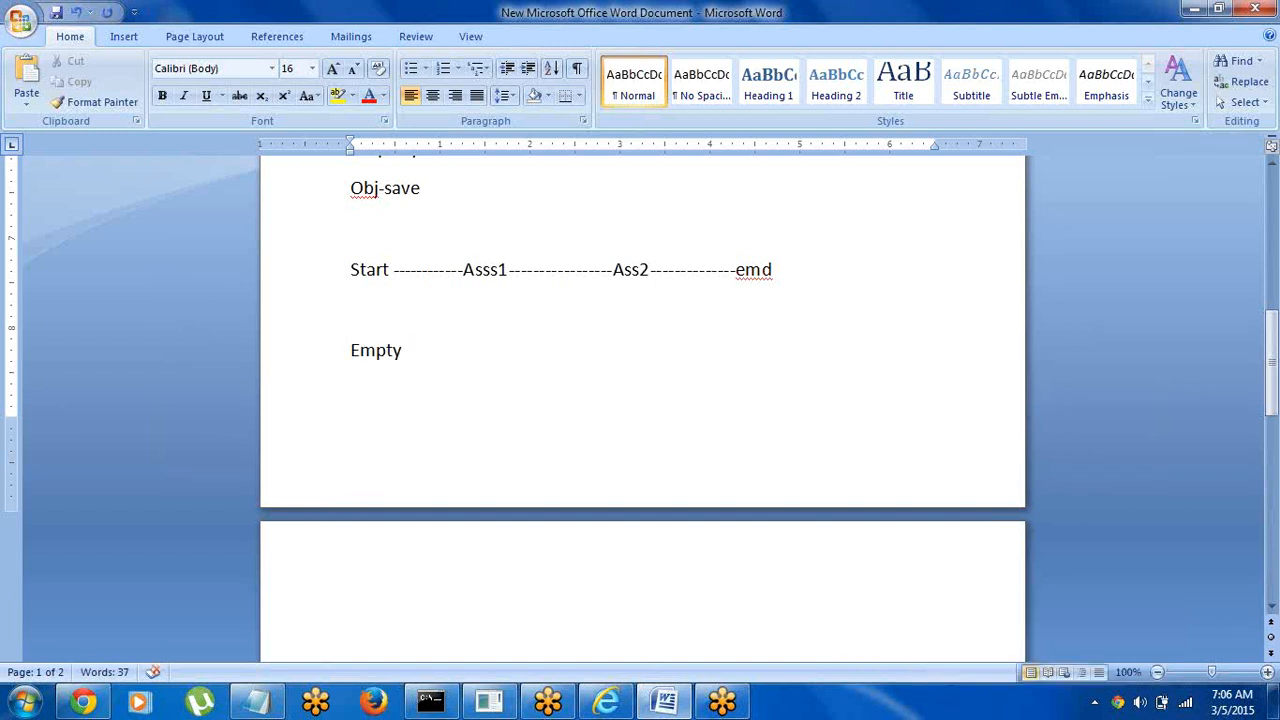
pyautogui.write('the values')
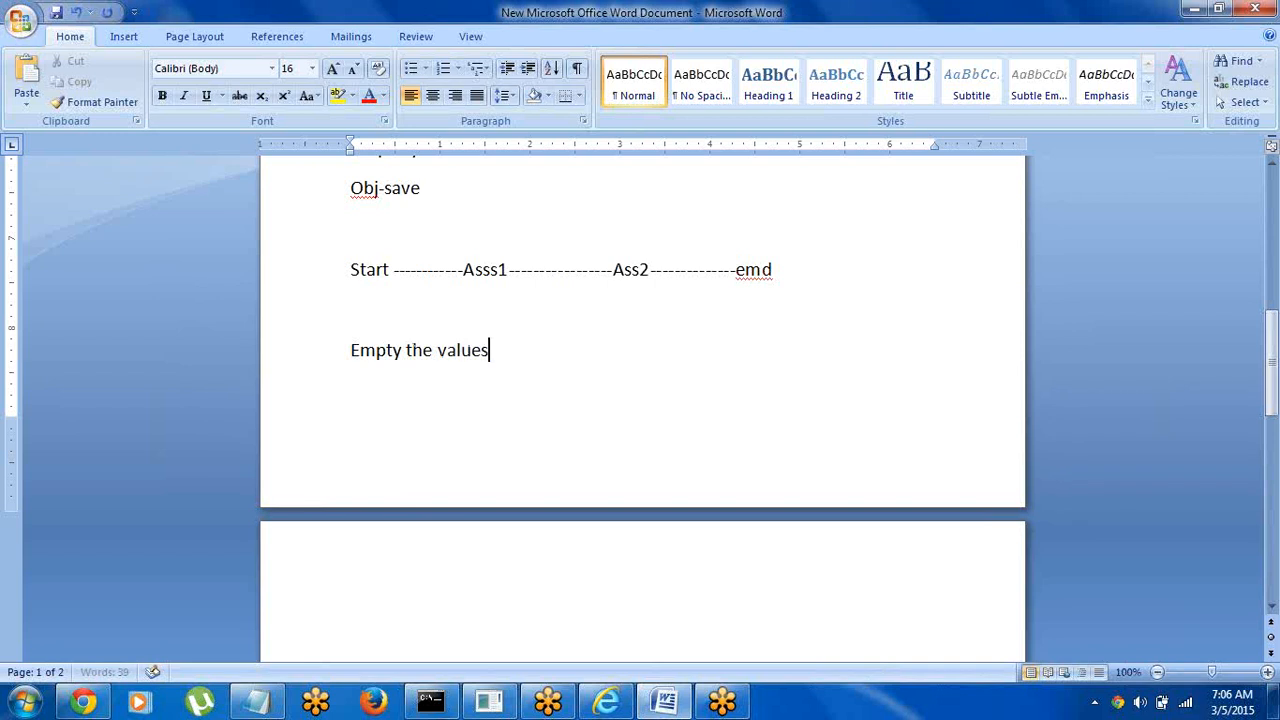
pyautogui.write(' from teh ')
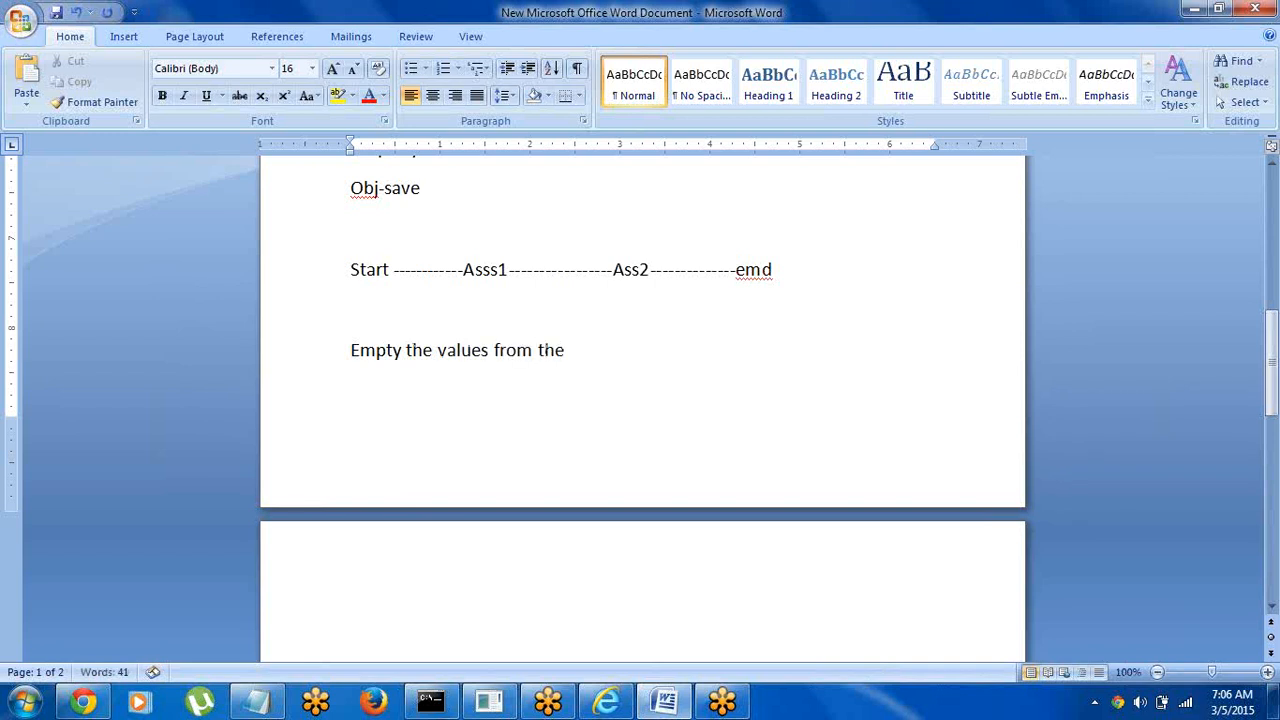
pyautogui.write('pyWorkPage')
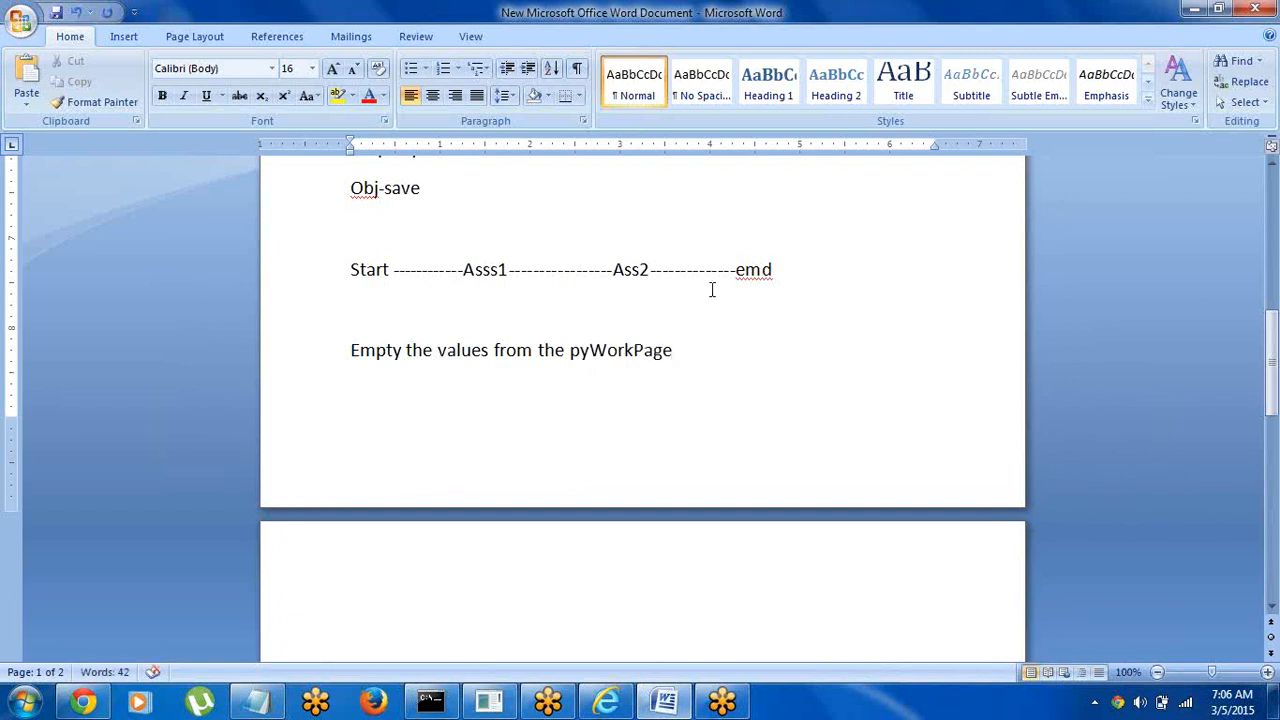
pyautogui.doubleClick(583, 352)
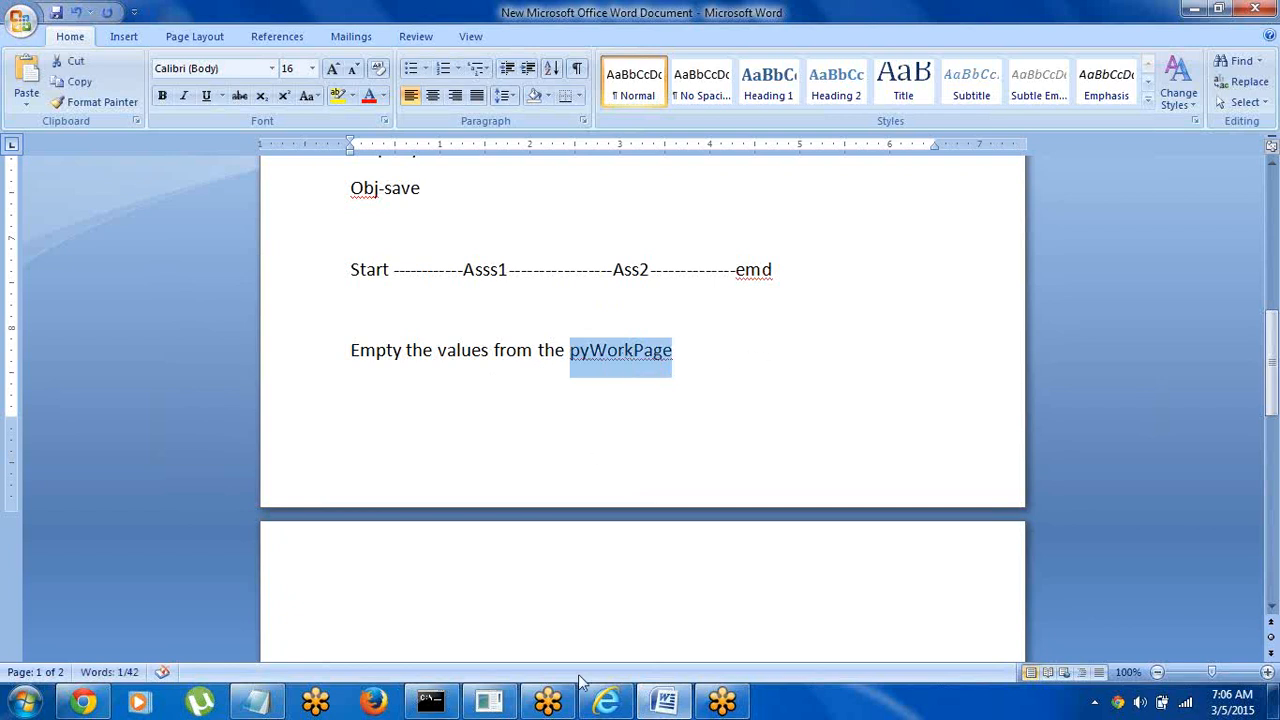
# Switch back to Pega in Internet Explorer and create an activity named Emptyact in the CSoftSol-Company-App class
pyautogui.click(606, 700)
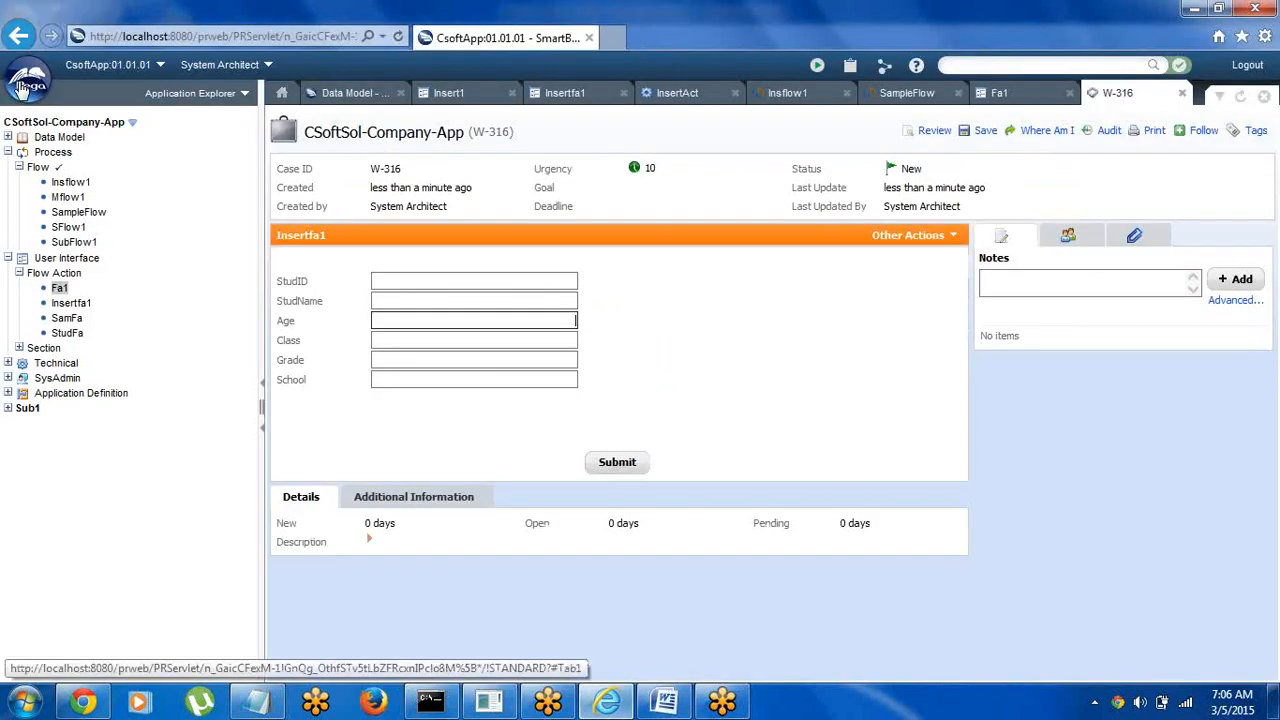
pyautogui.rightClick(54, 124)
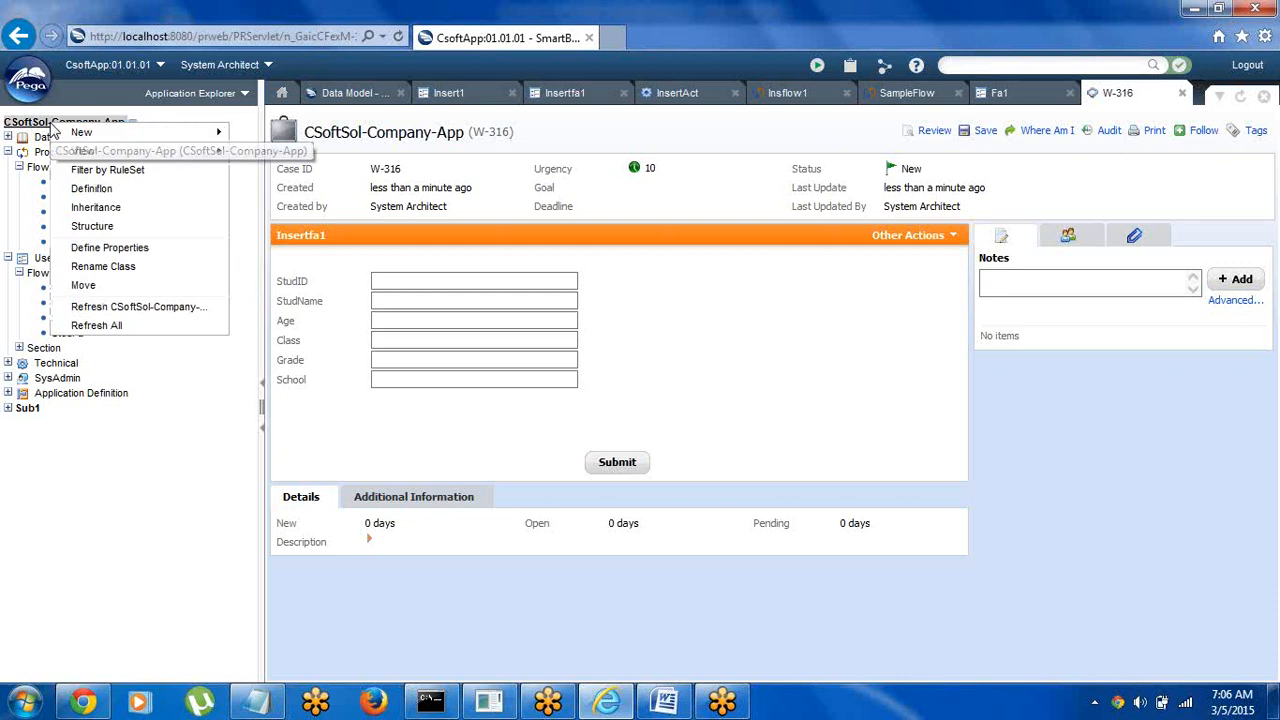
pyautogui.moveTo(85, 132)
pyautogui.moveTo(285, 303)
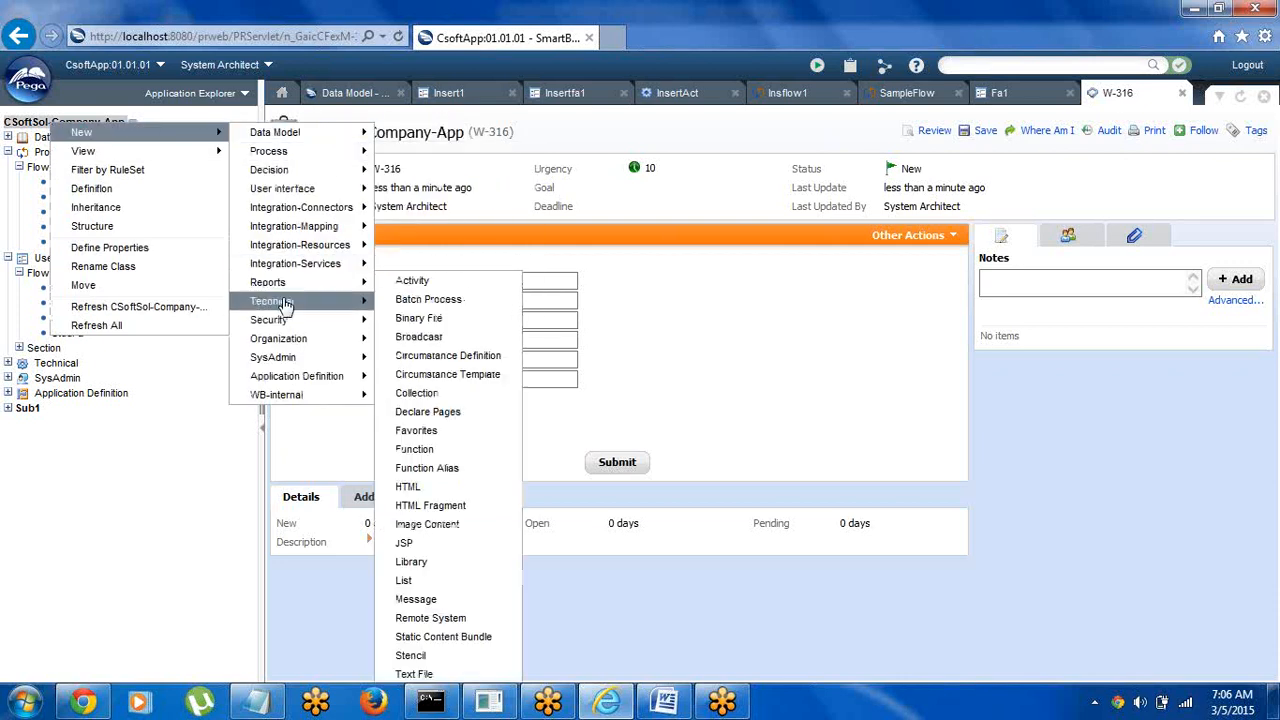
pyautogui.click(421, 282)
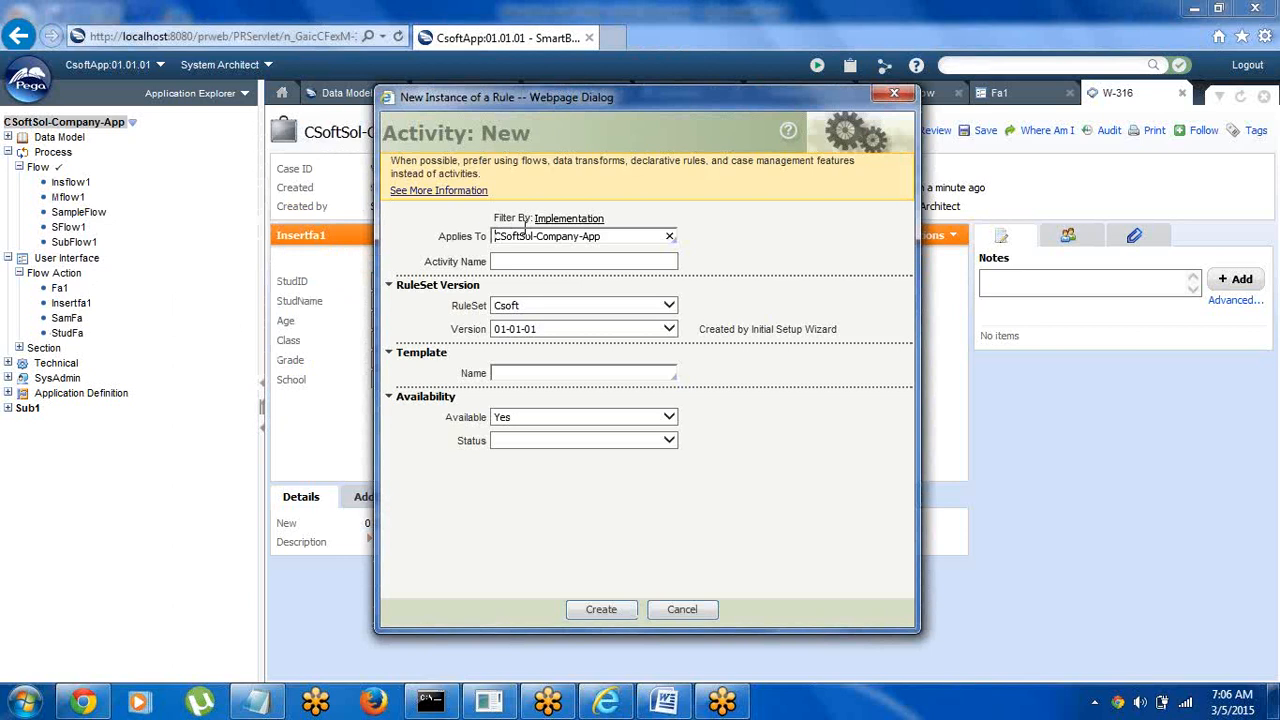
pyautogui.click(504, 262)
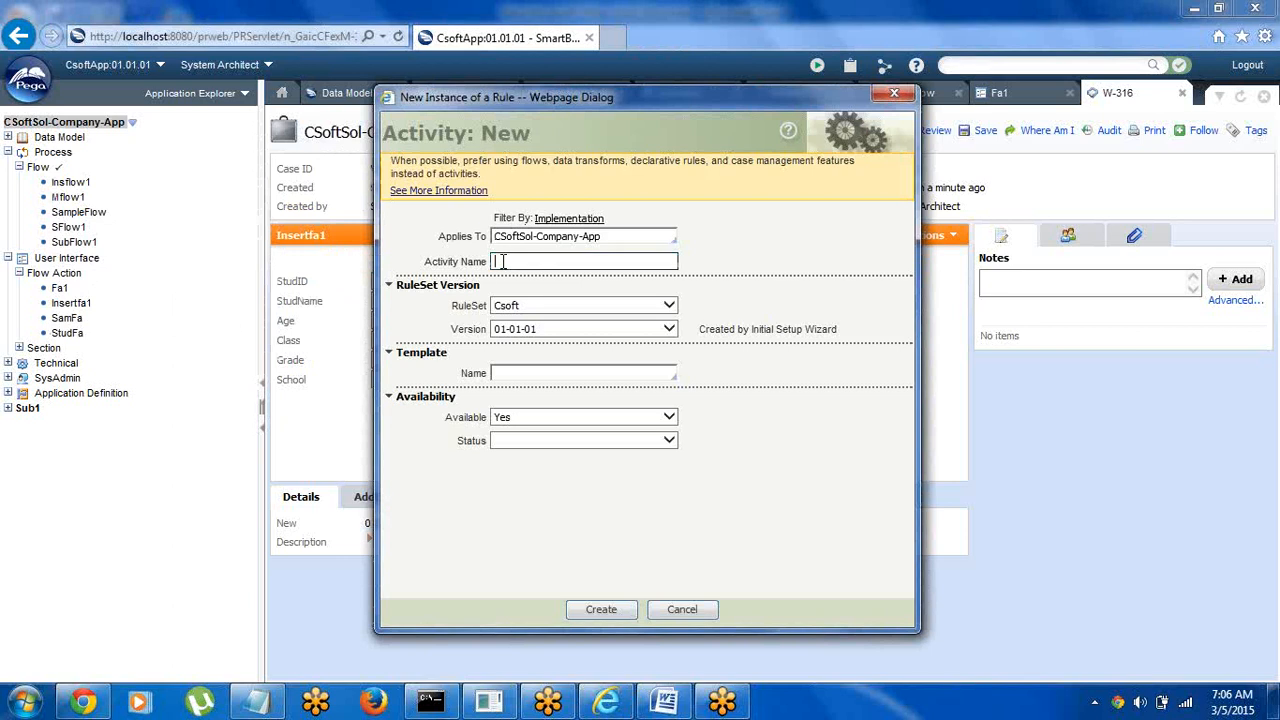
pyautogui.write('Emptyact')
pyautogui.click(597, 613)
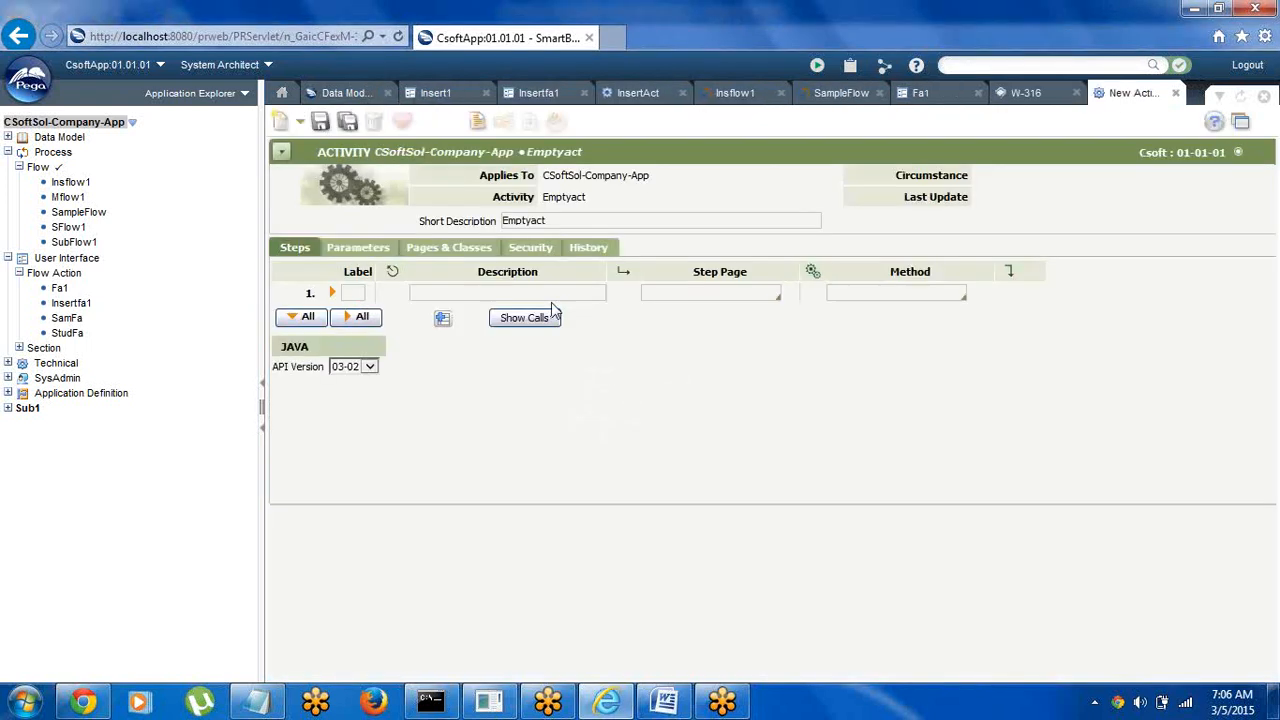
# Declare pyWorkPage with class CSoftSol-Company-App in the activity's pages and classes
pyautogui.click(443, 249)
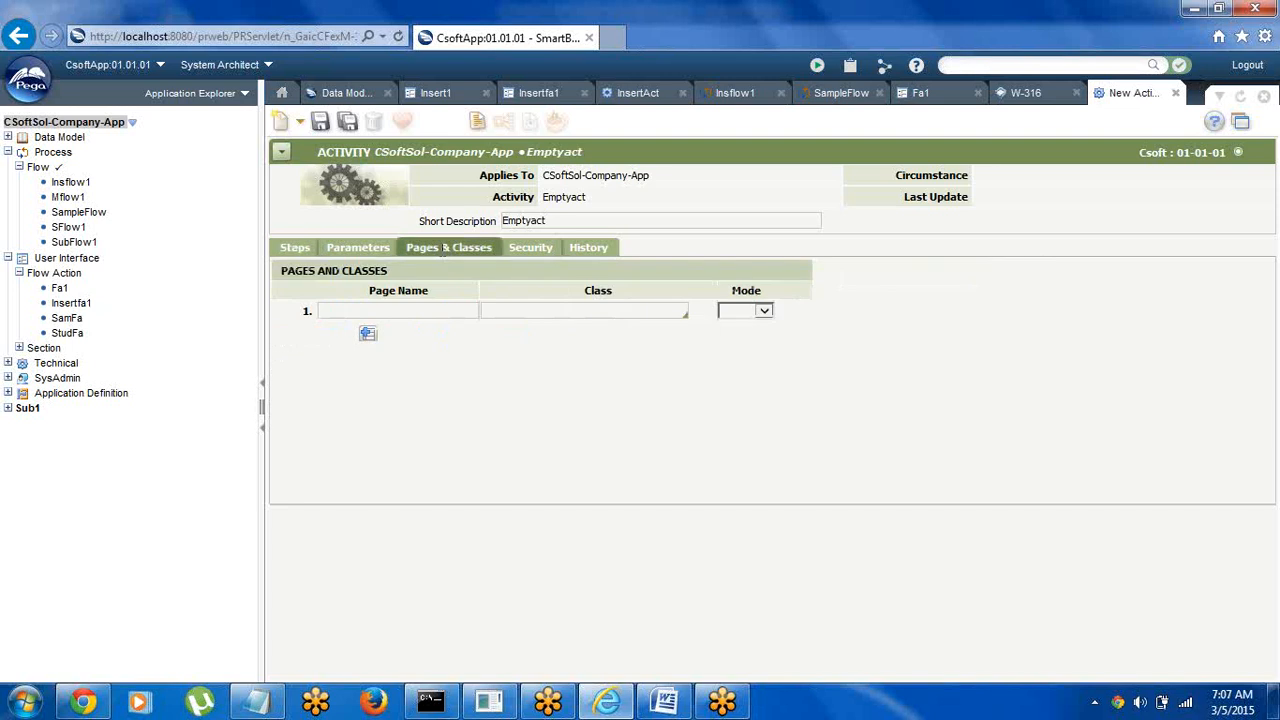
pyautogui.click(403, 312)
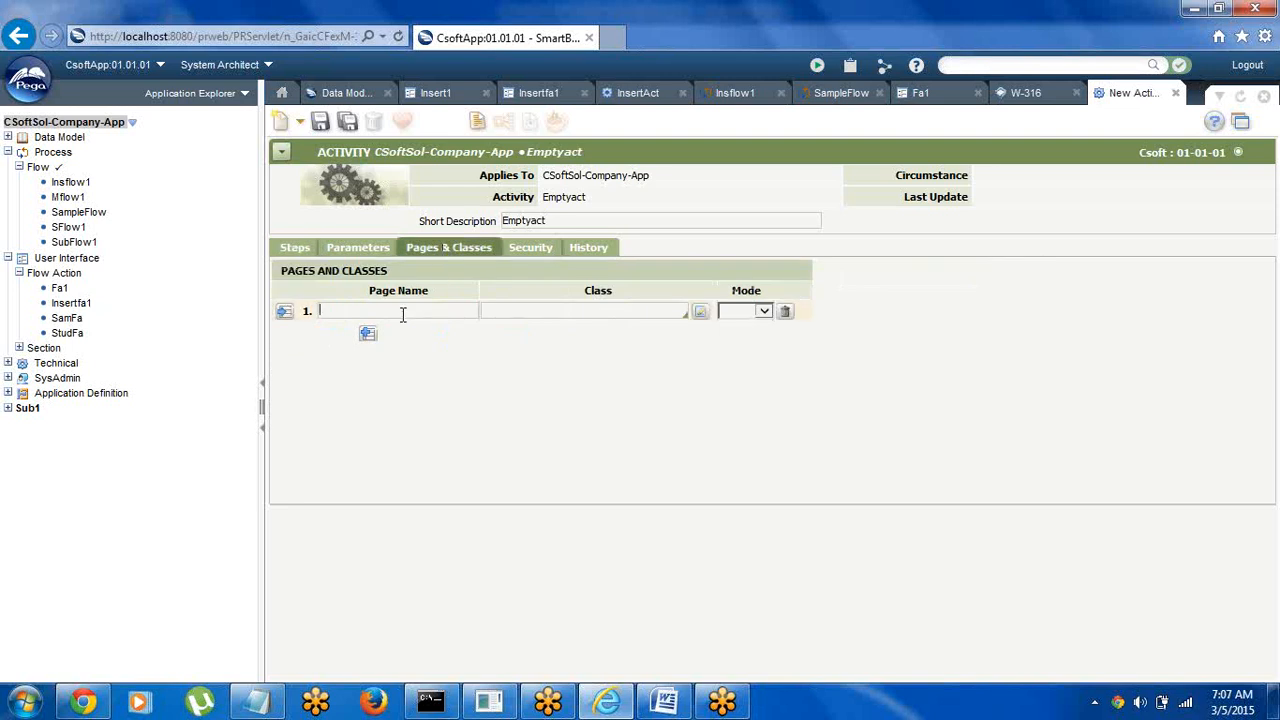
pyautogui.write('pyWorkPage')
pyautogui.click(511, 311)
pyautogui.write('cs')
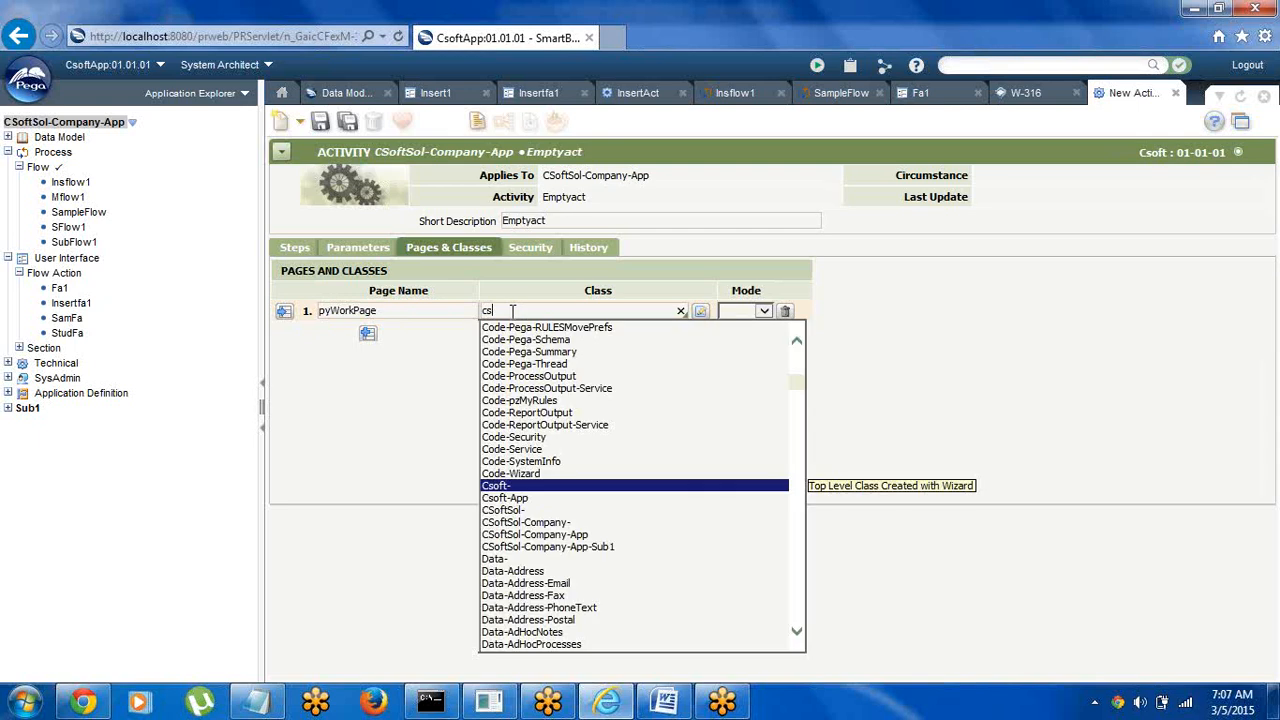
pyautogui.press('Down')
pyautogui.press('Down')
pyautogui.press('Down')
pyautogui.press('Down')
pyautogui.press('Down')
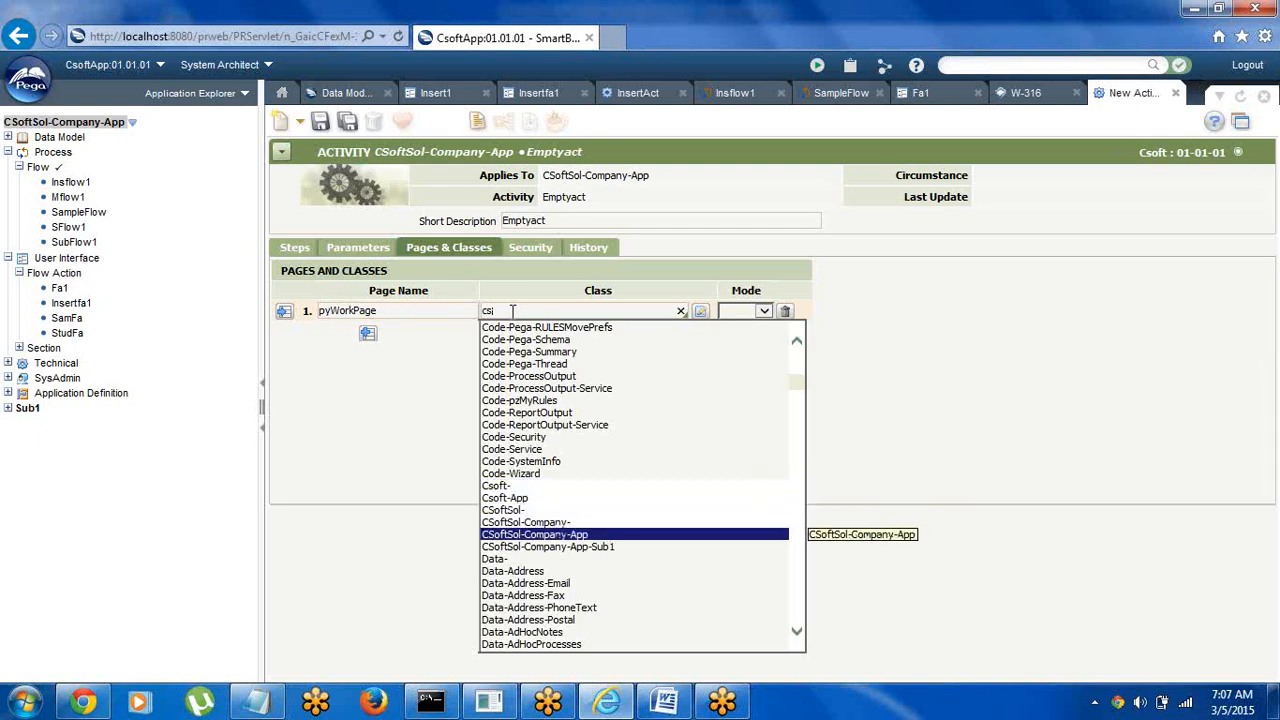
pyautogui.press('Return')
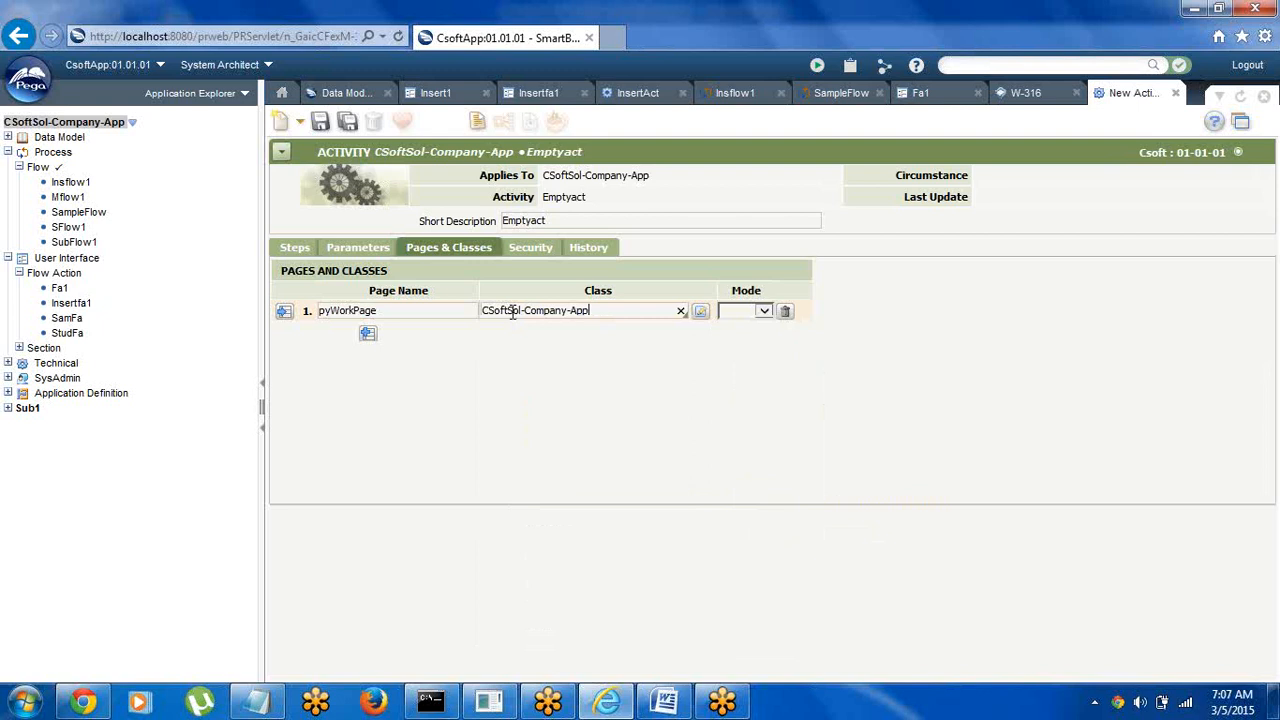
# Set the activity's first step to use pyWorkPage as step page and Property-Set as method
pyautogui.click(294, 248)
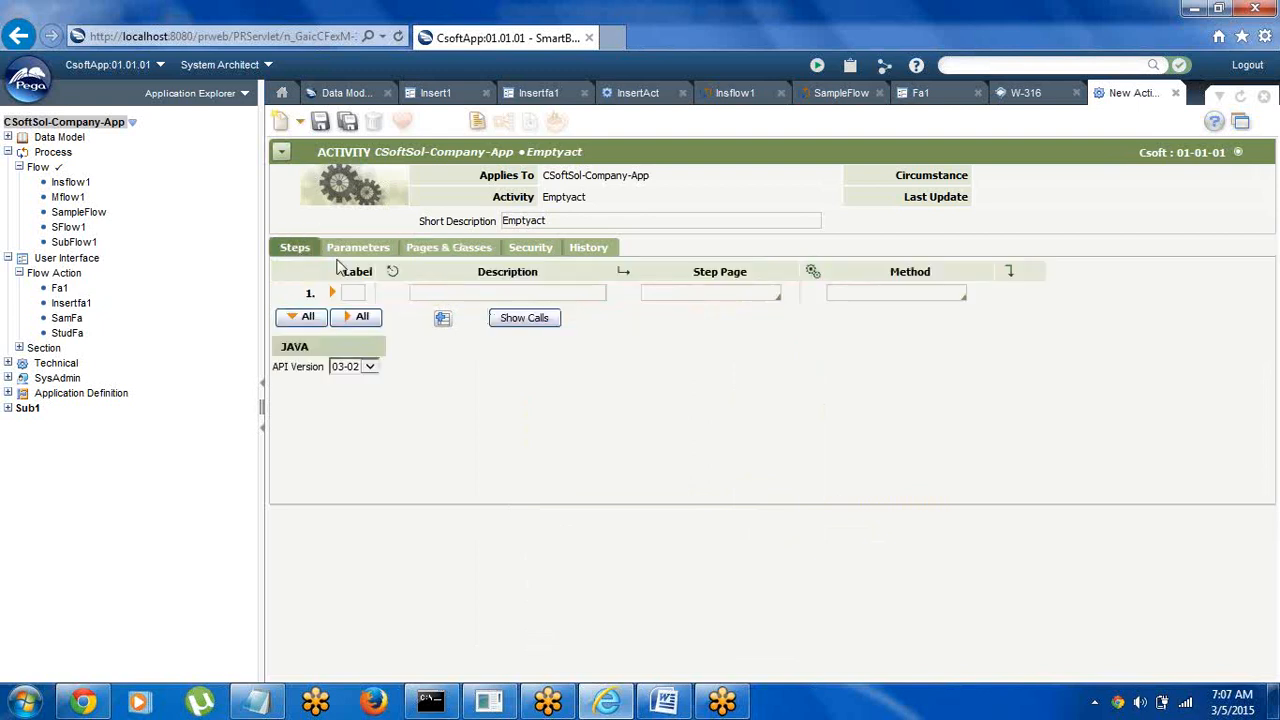
pyautogui.click(702, 293)
pyautogui.write('py')
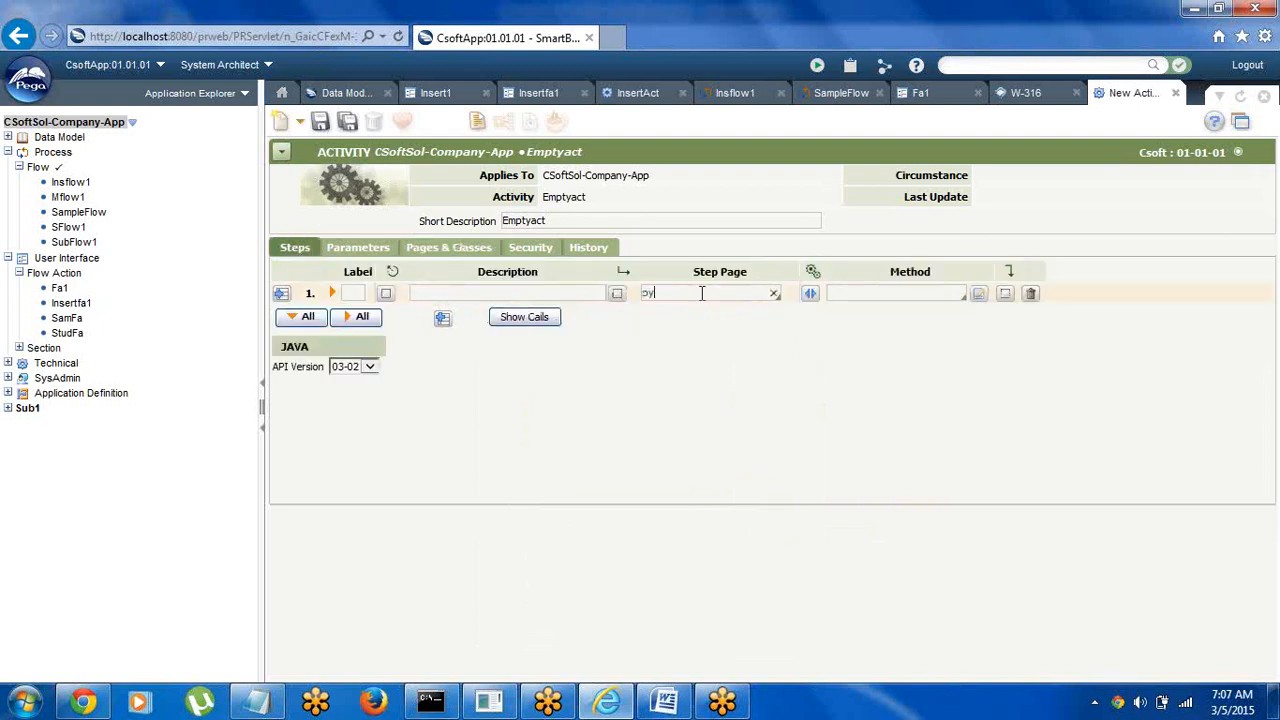
pyautogui.press('Return')
pyautogui.click(844, 294)
pyautogui.write('pro')
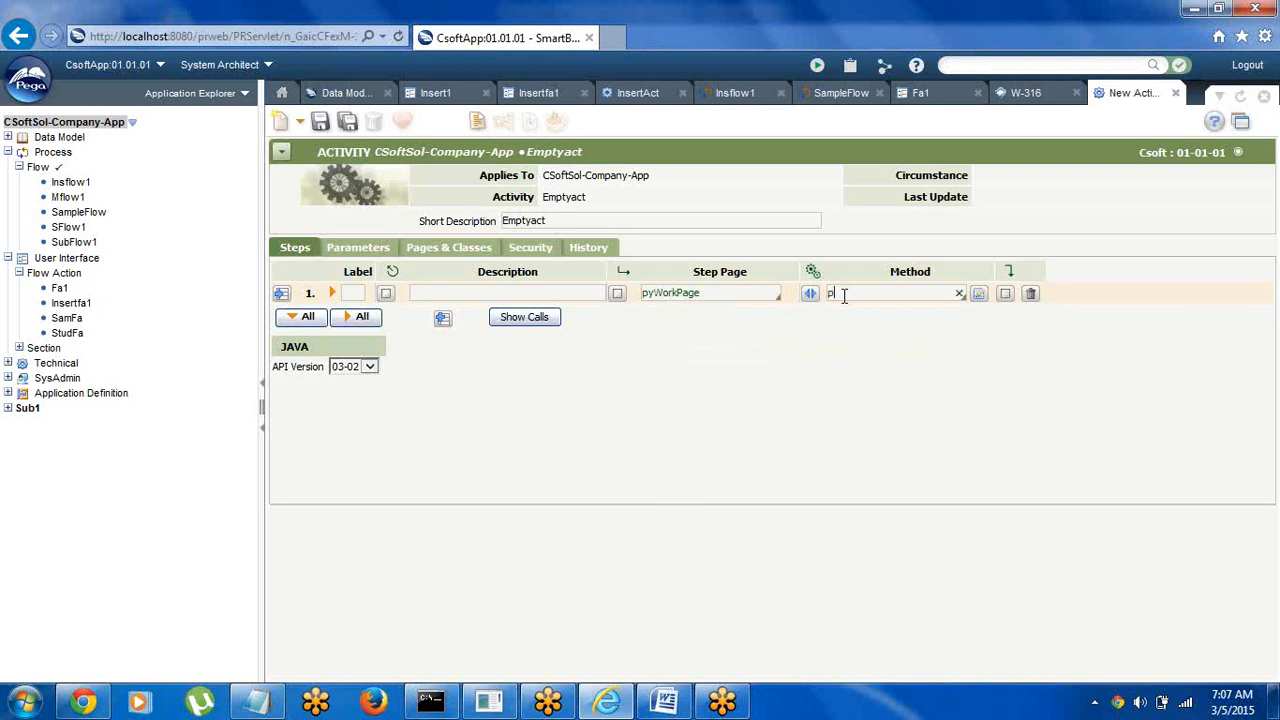
pyautogui.press('Down')
pyautogui.press('Down')
pyautogui.press('Down')
pyautogui.press('Down')
pyautogui.press('Down')
pyautogui.press('Down')
pyautogui.press('Down')
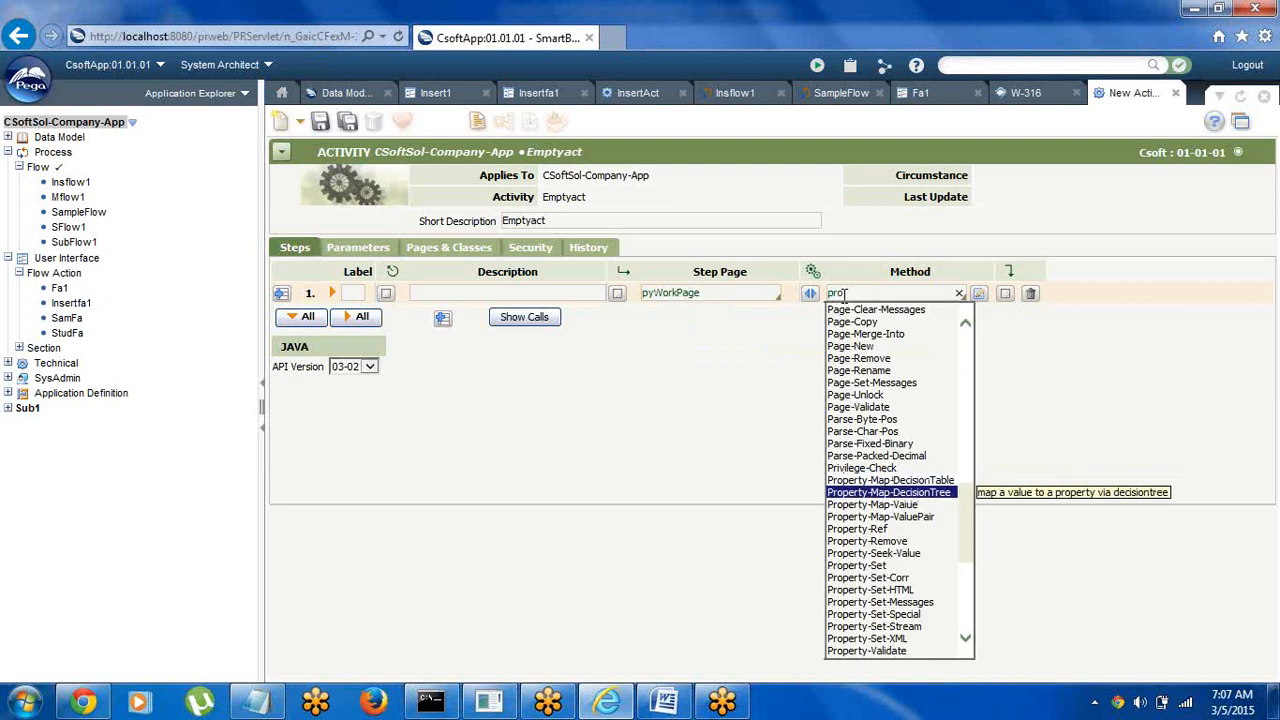
pyautogui.press('Return')
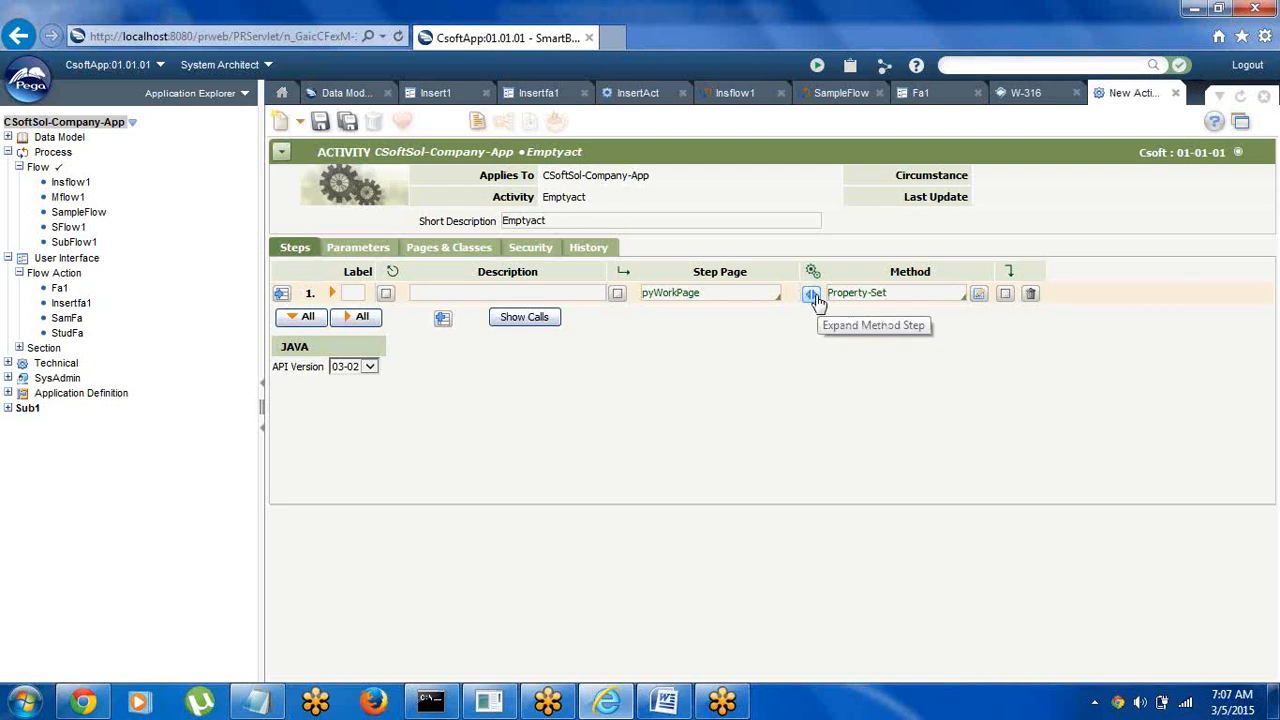
# In the Property-Set method's parameters, set pyWorkPage.Age to the empty value ""
pyautogui.click(812, 296)
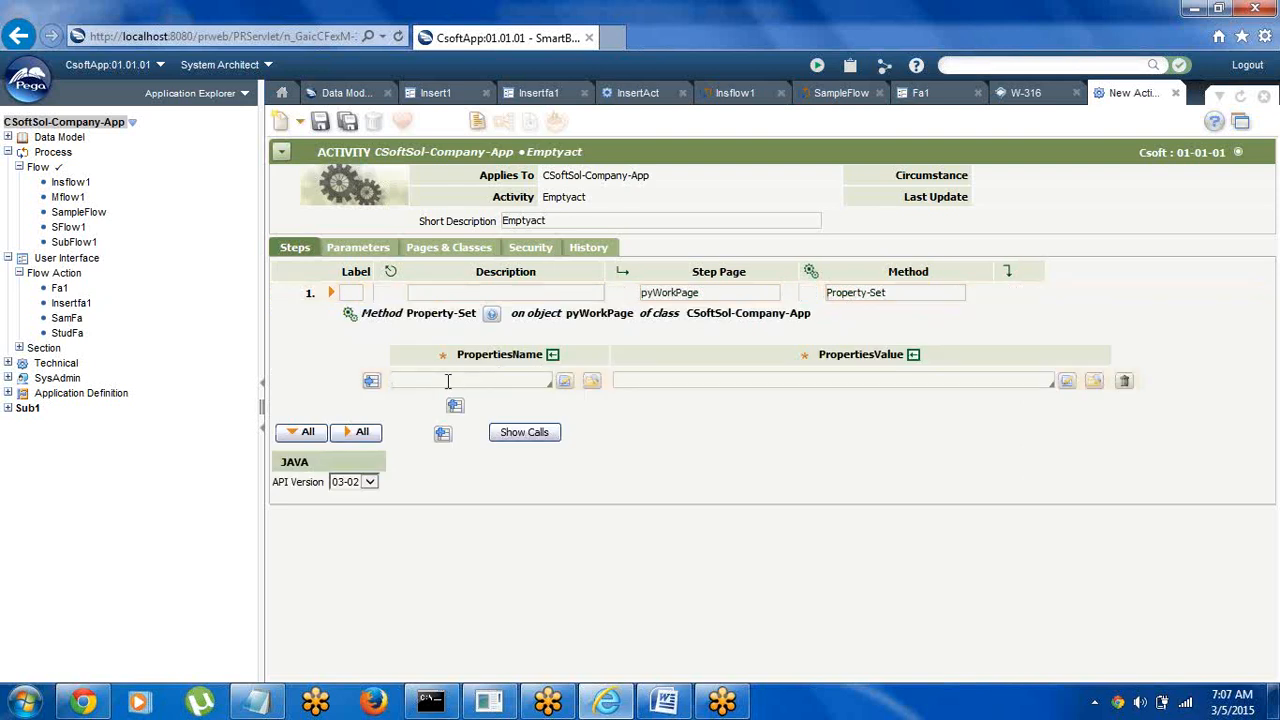
pyautogui.click(462, 376)
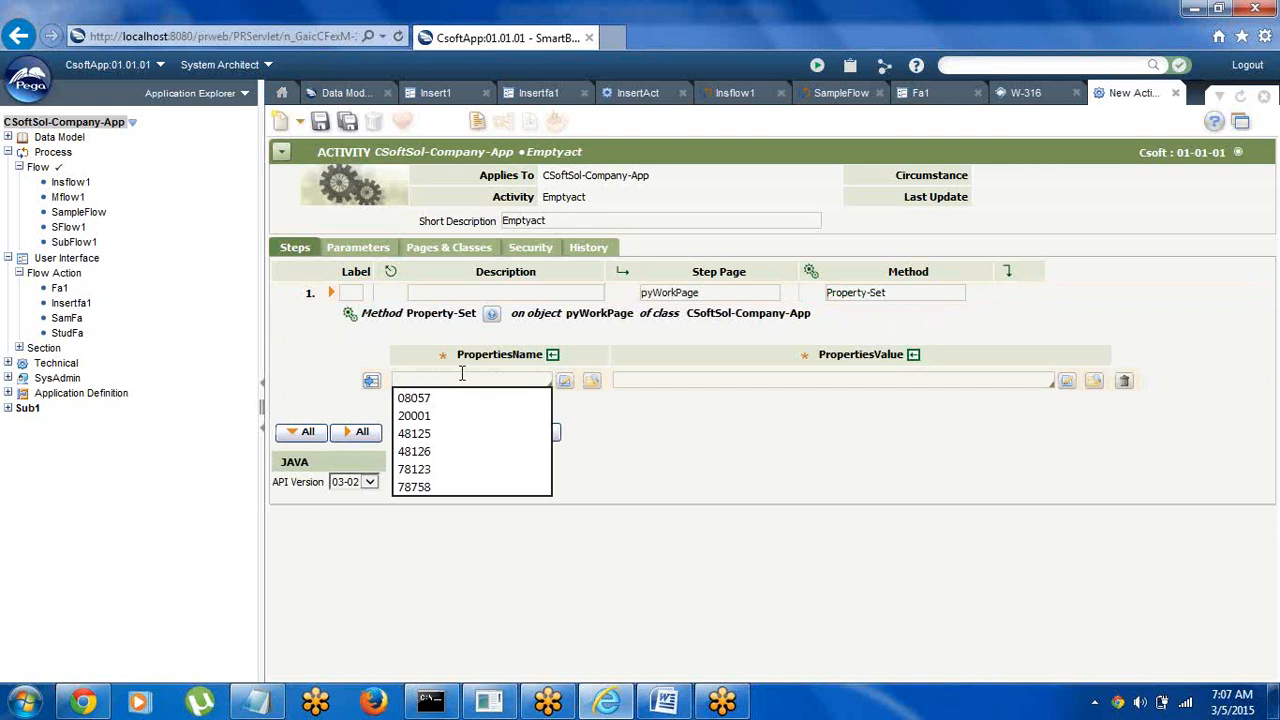
pyautogui.click(678, 464)
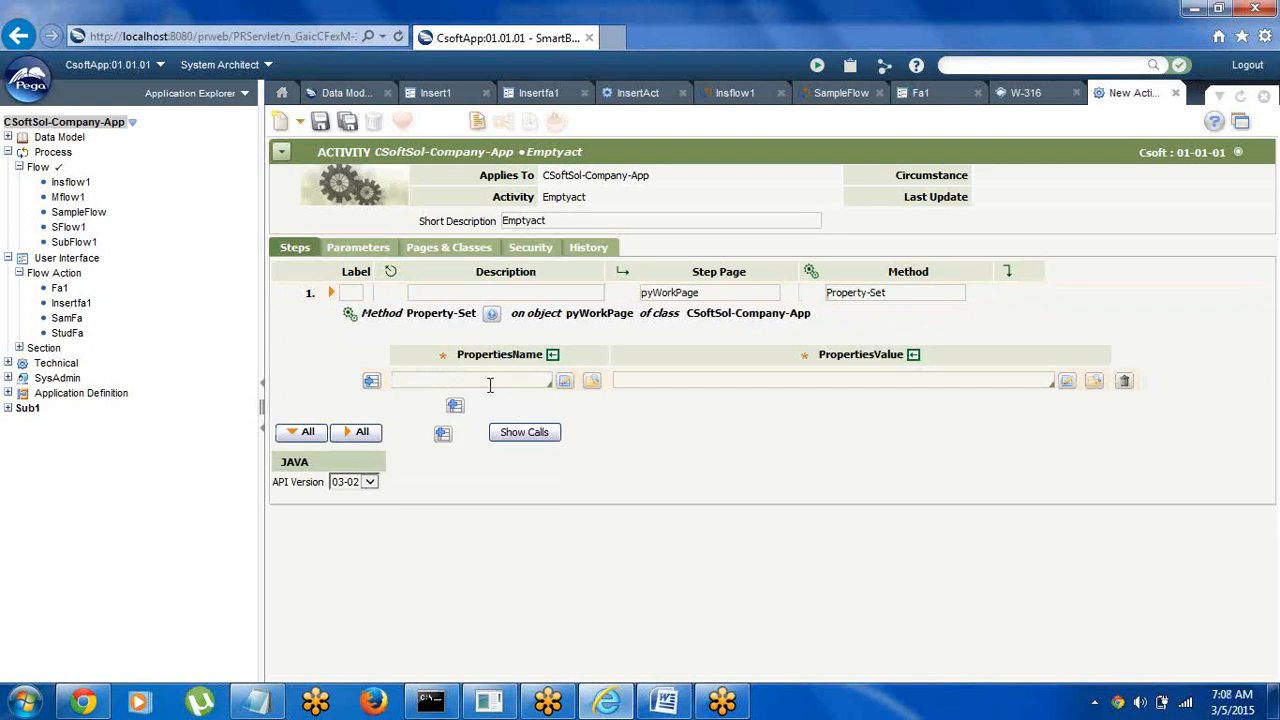
pyautogui.write('py')
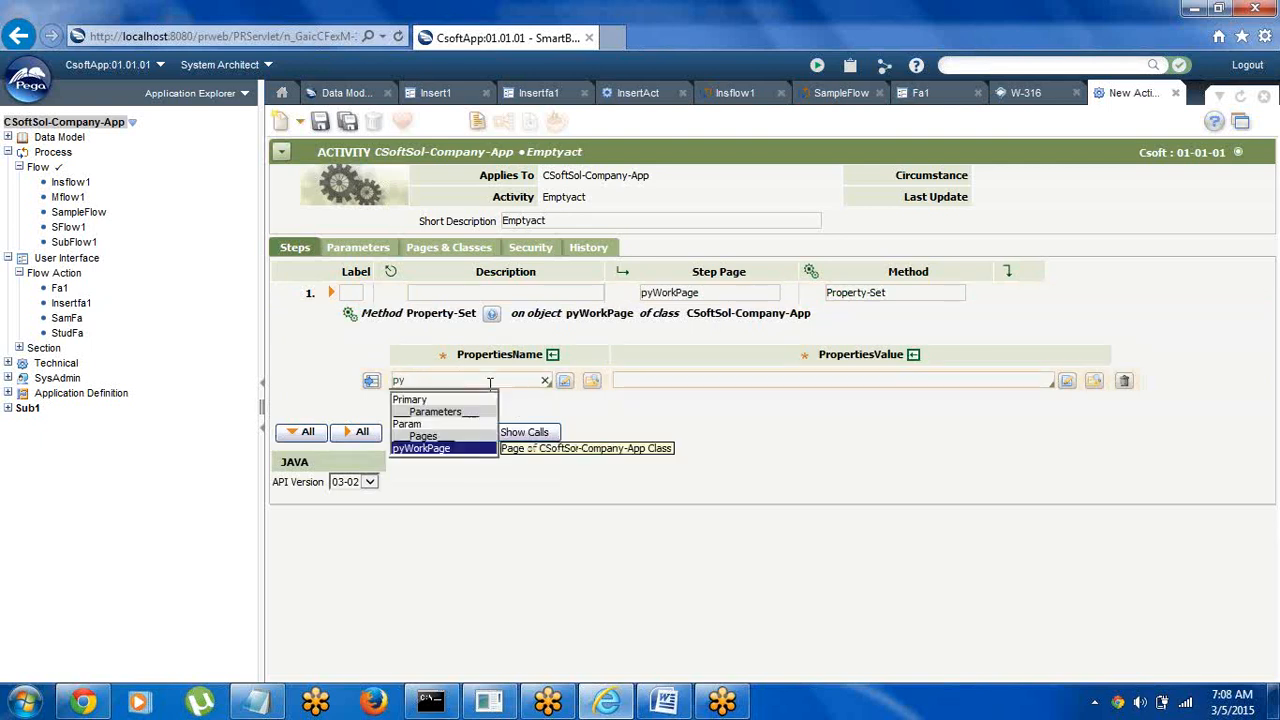
pyautogui.press('Return')
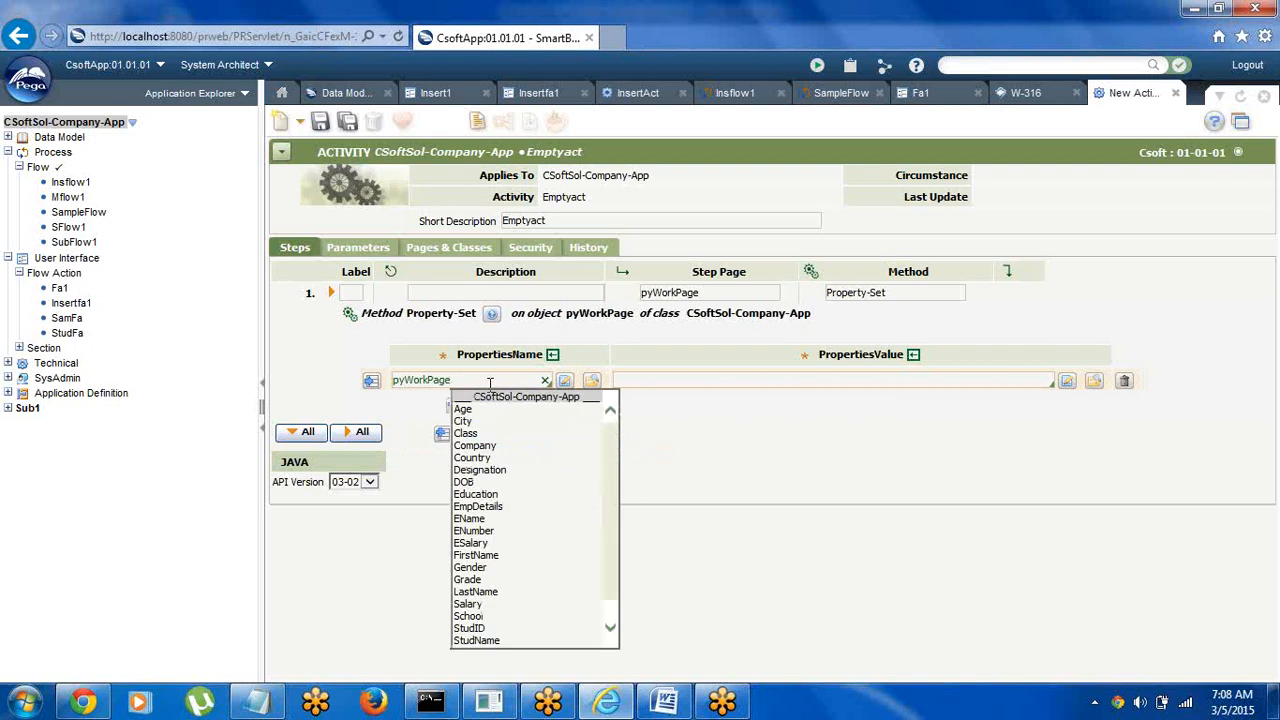
pyautogui.press('Down')
pyautogui.press('Return')
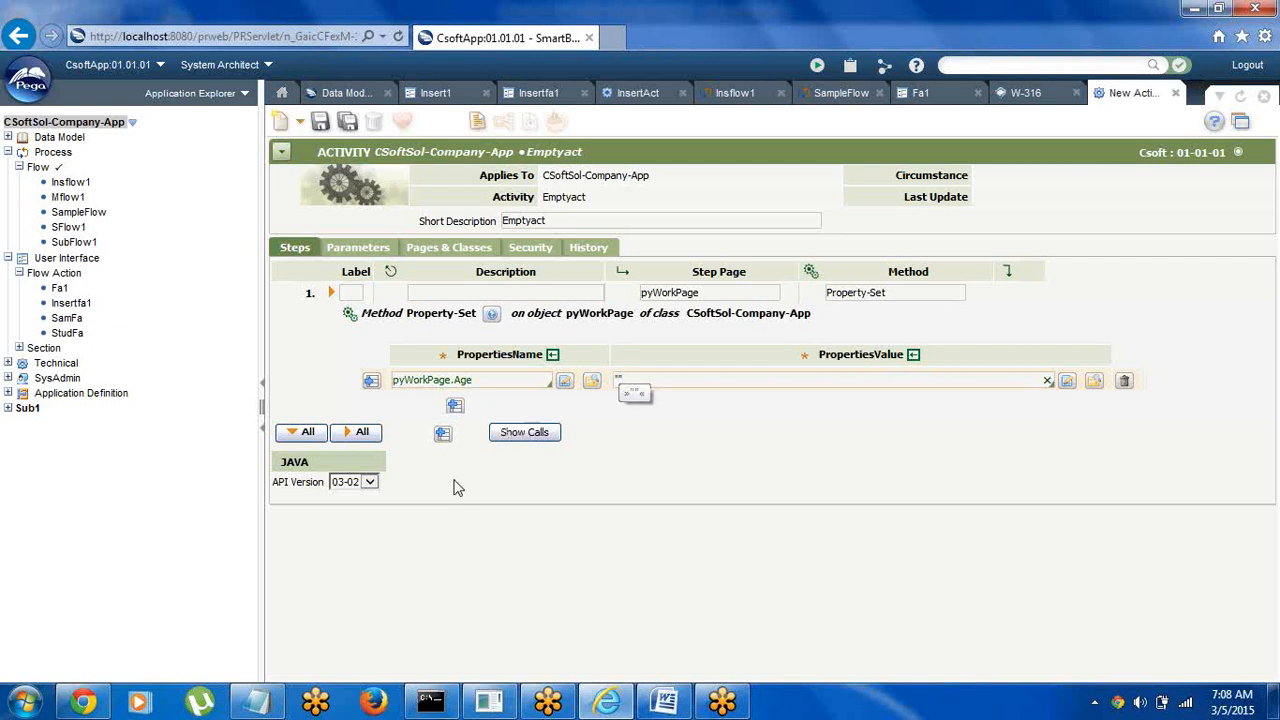
# Set the Emptyact activity's type to Utility and save the activity
pyautogui.click(531, 250)
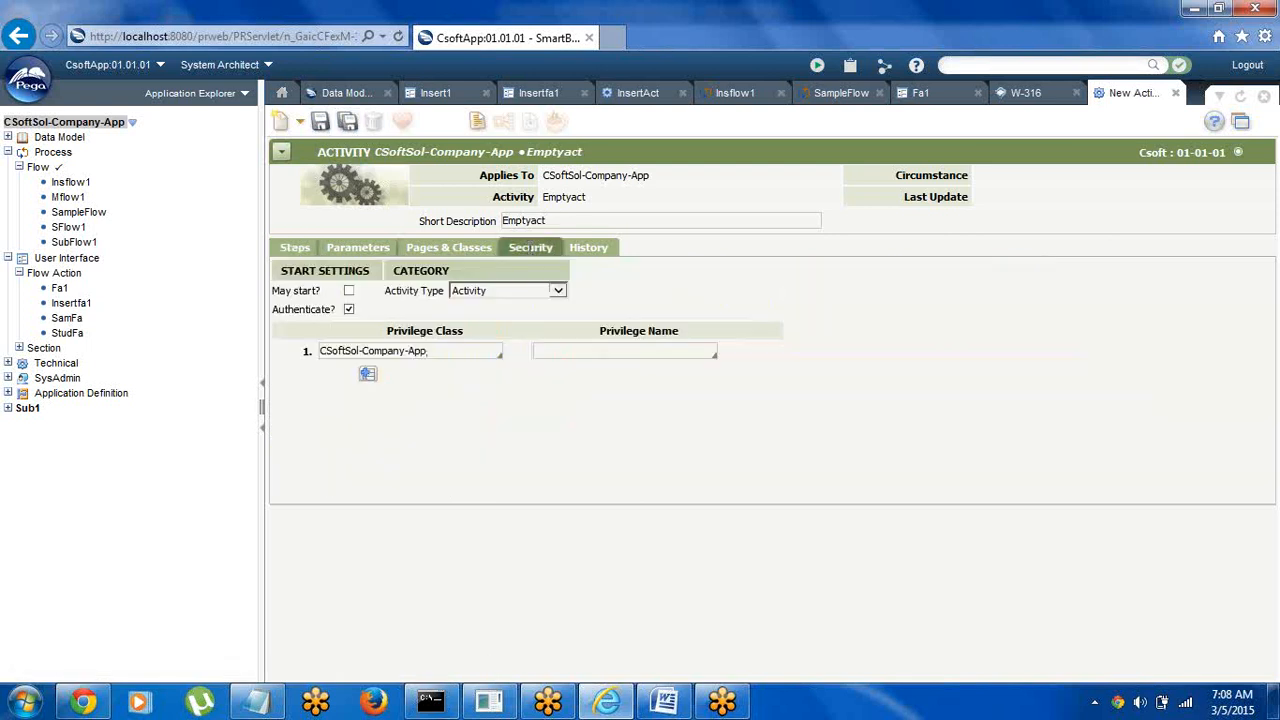
pyautogui.click(498, 292)
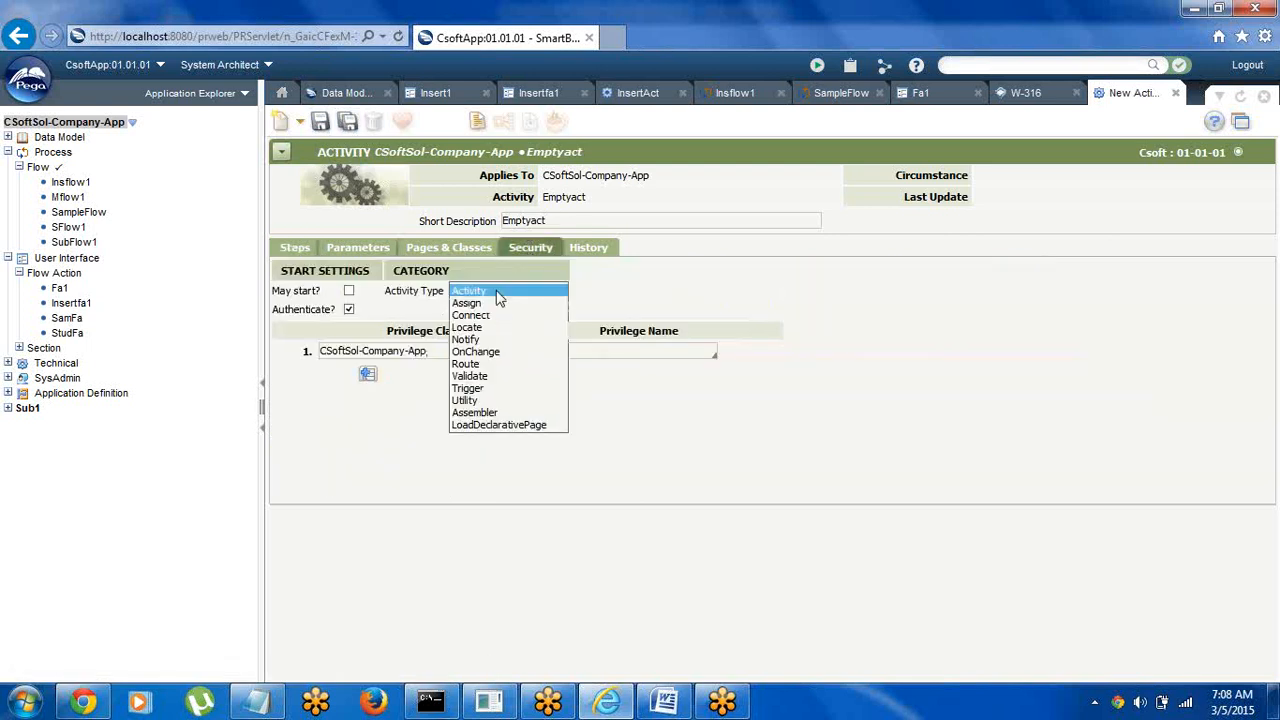
pyautogui.click(470, 401)
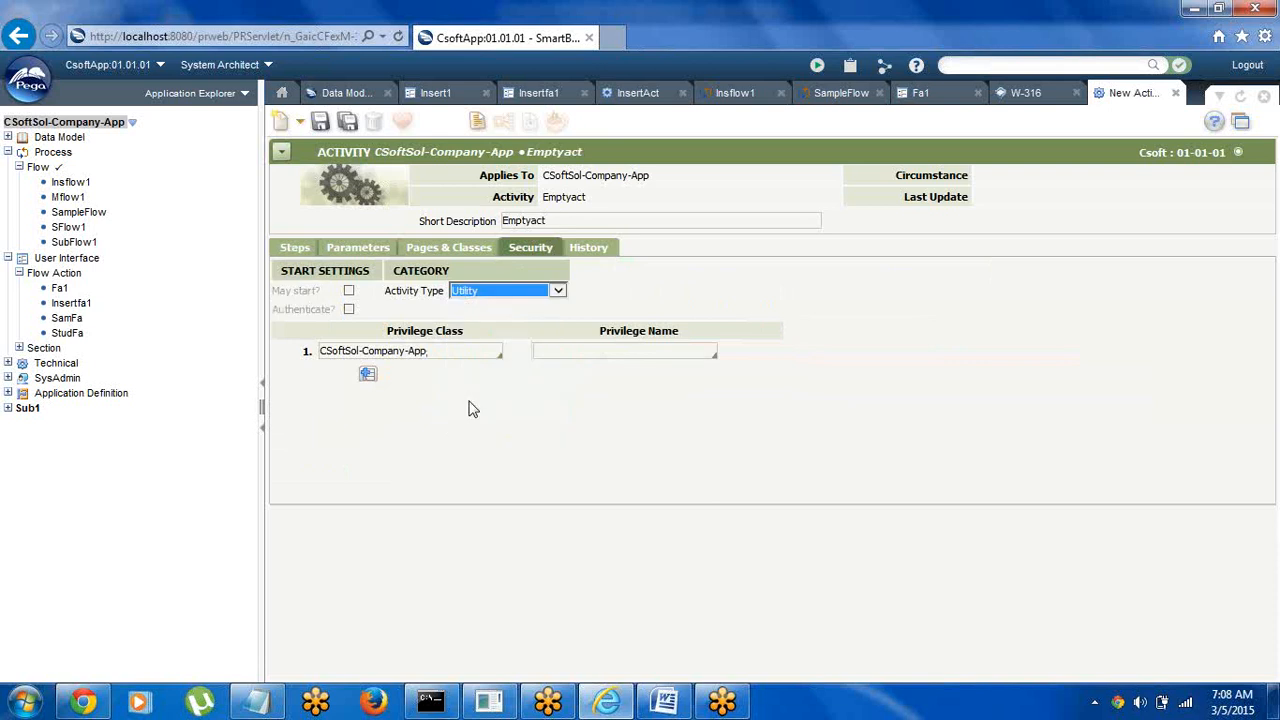
pyautogui.click(448, 470)
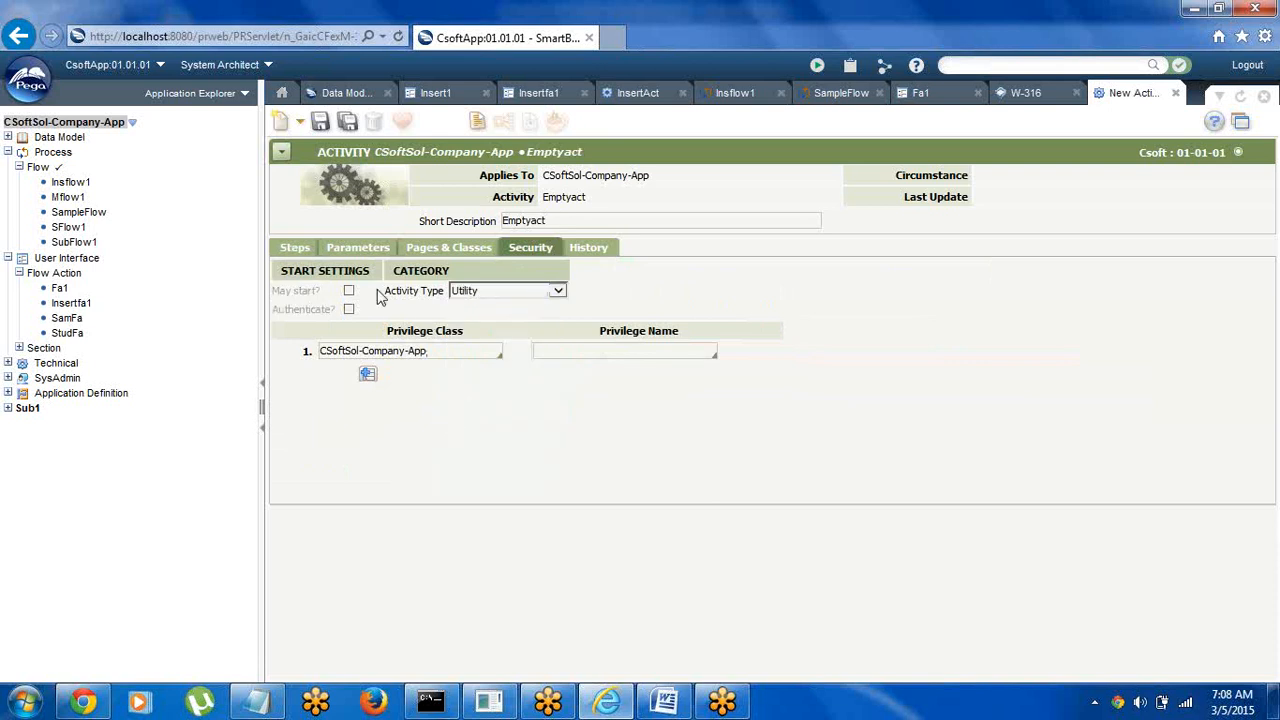
pyautogui.click(293, 249)
pyautogui.click(320, 122)
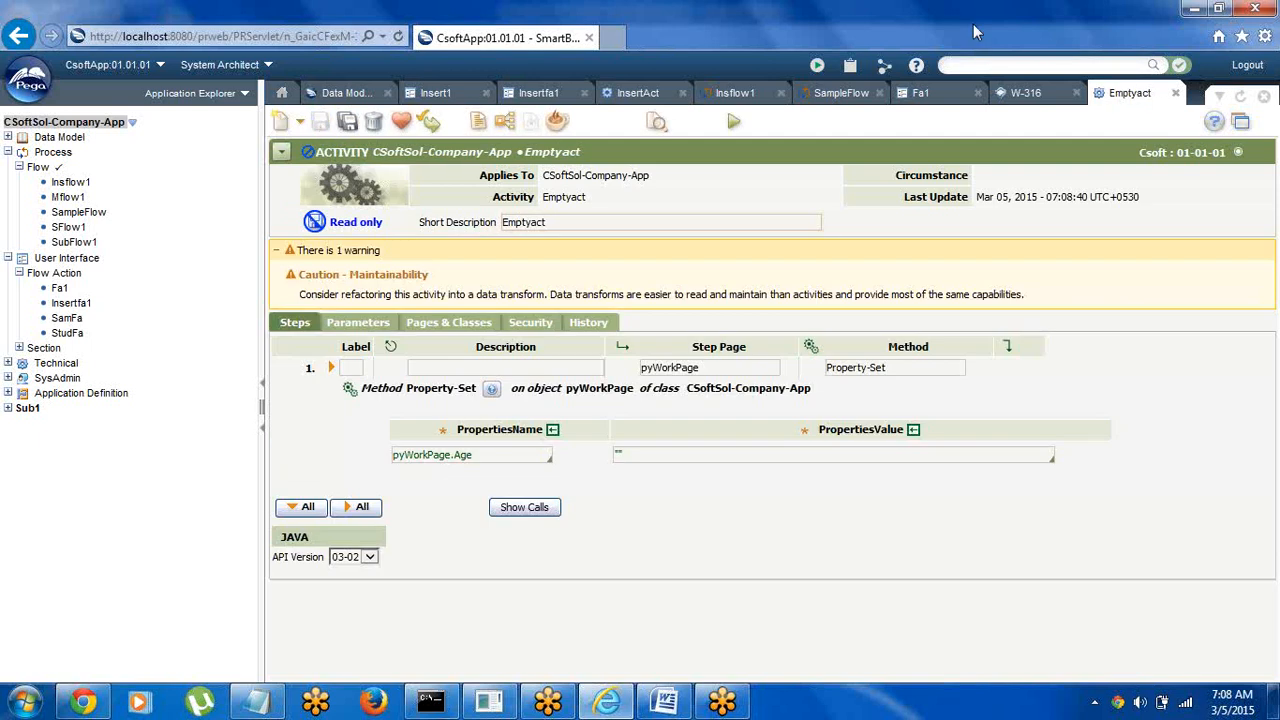
# Return to SampleFlow and add a Utility shape below the two assignments
pyautogui.click(925, 93)
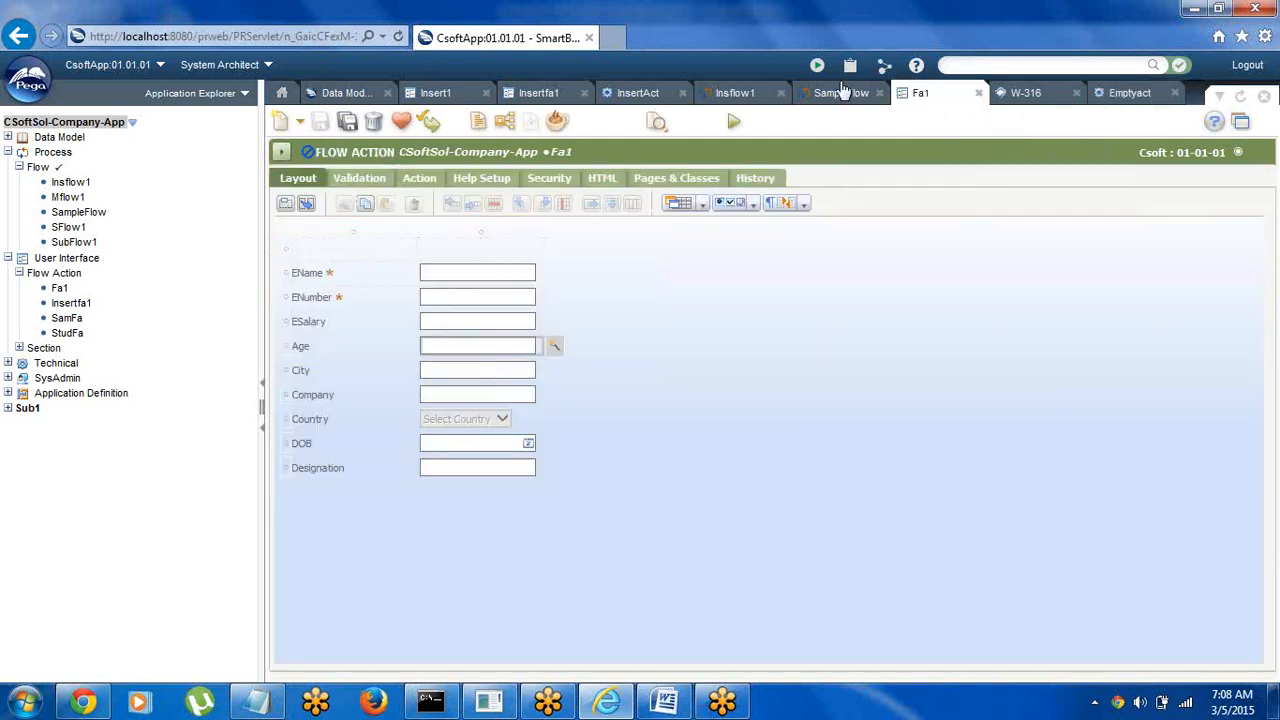
pyautogui.click(845, 93)
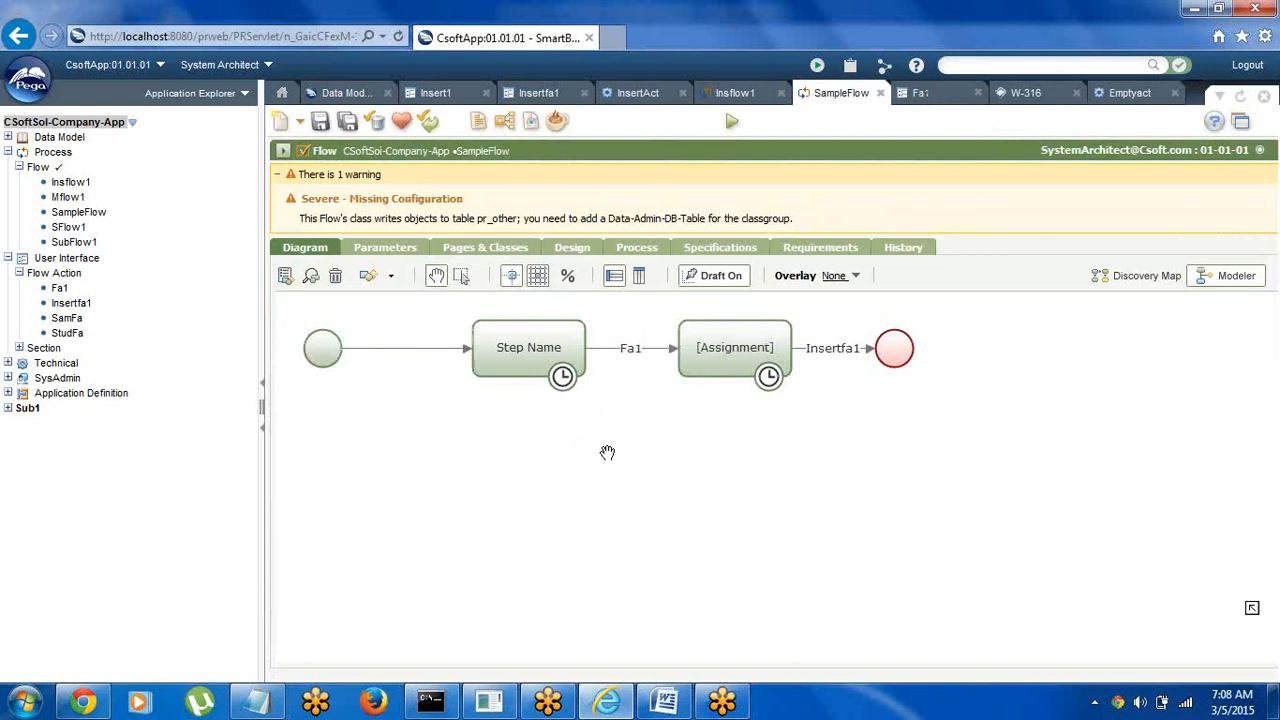
pyautogui.rightClick(604, 448)
pyautogui.moveTo(652, 465)
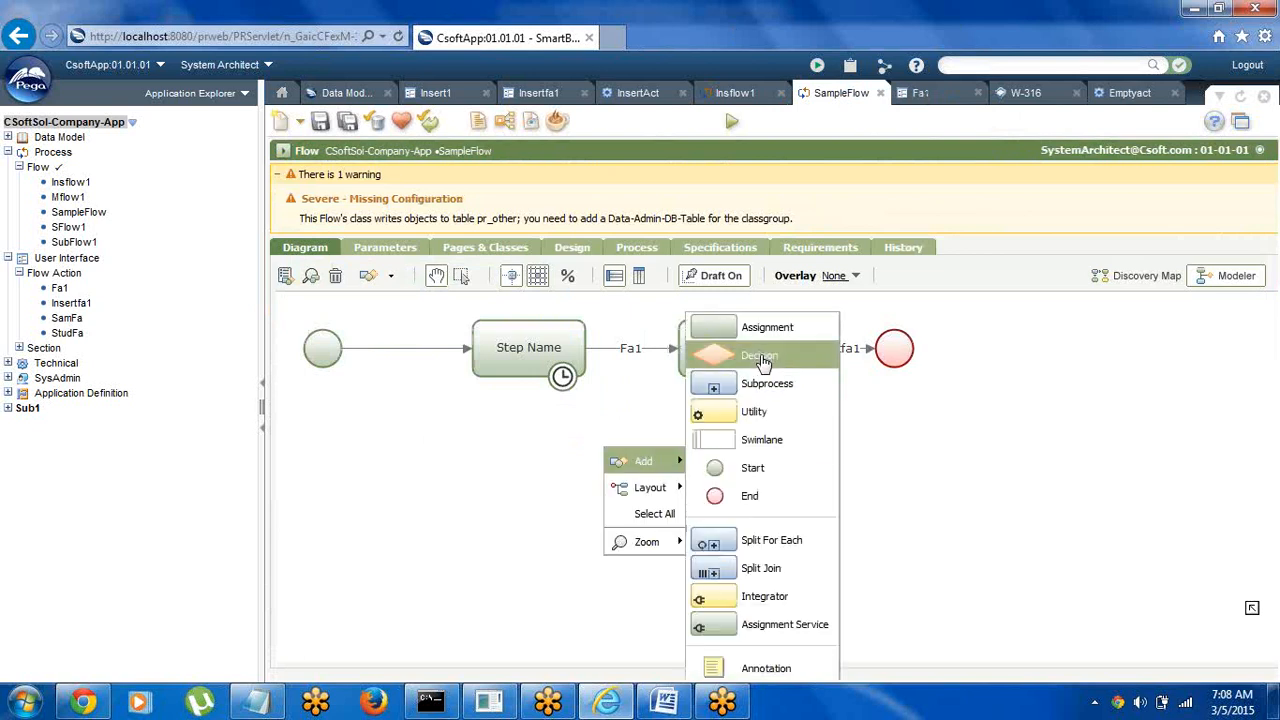
pyautogui.click(740, 414)
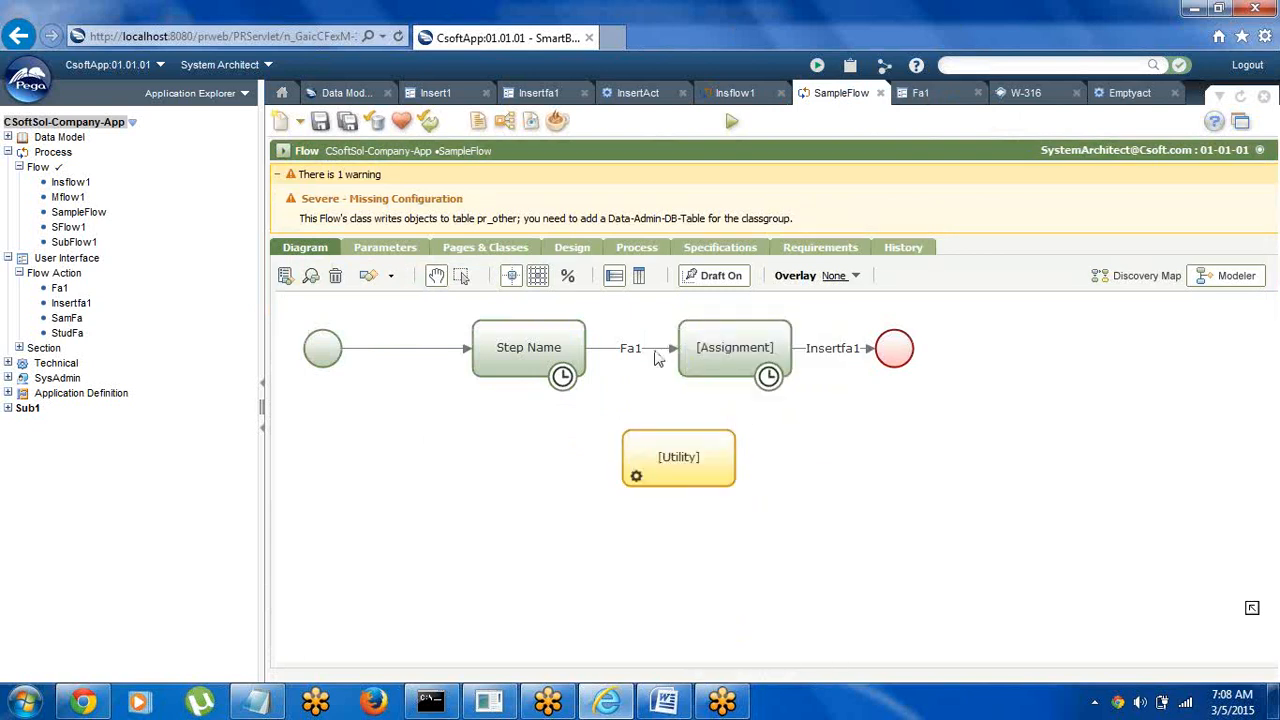
pyautogui.moveTo(588, 358)
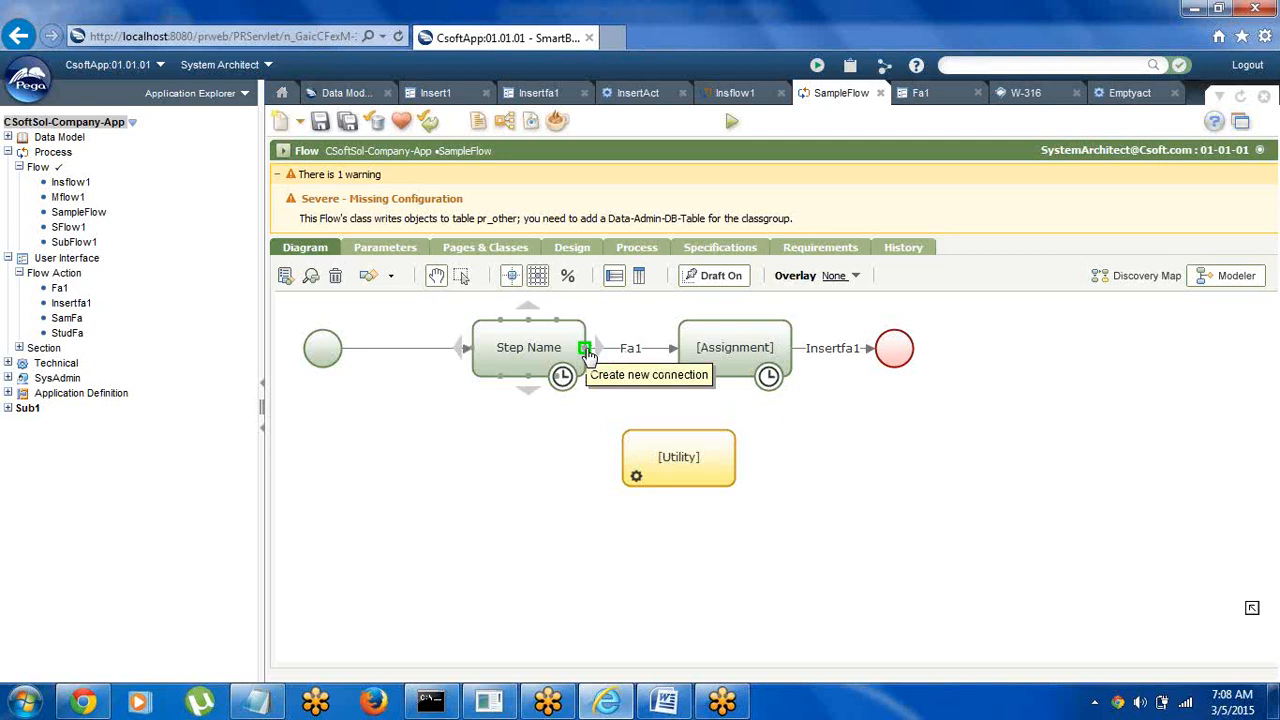
pyautogui.moveTo(585, 349); pyautogui.dragTo(626, 461)
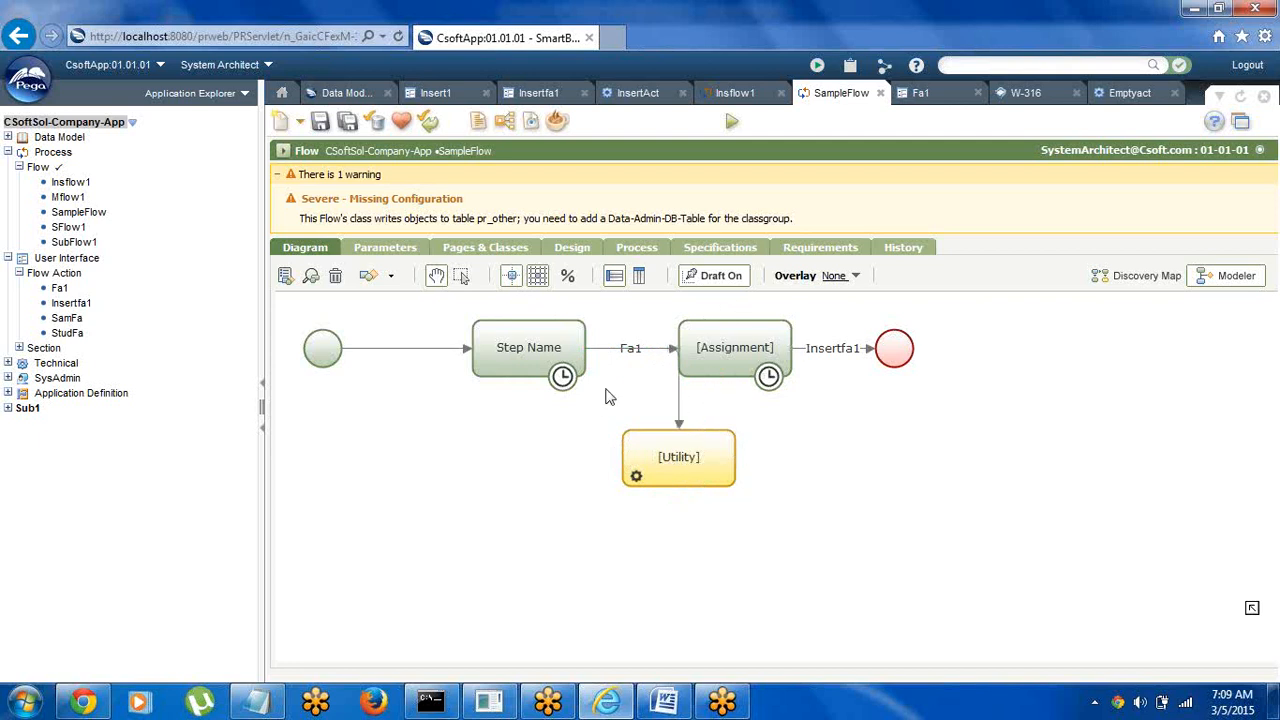
pyautogui.click(703, 358)
pyautogui.moveTo(710, 367); pyautogui.dragTo(750, 372)
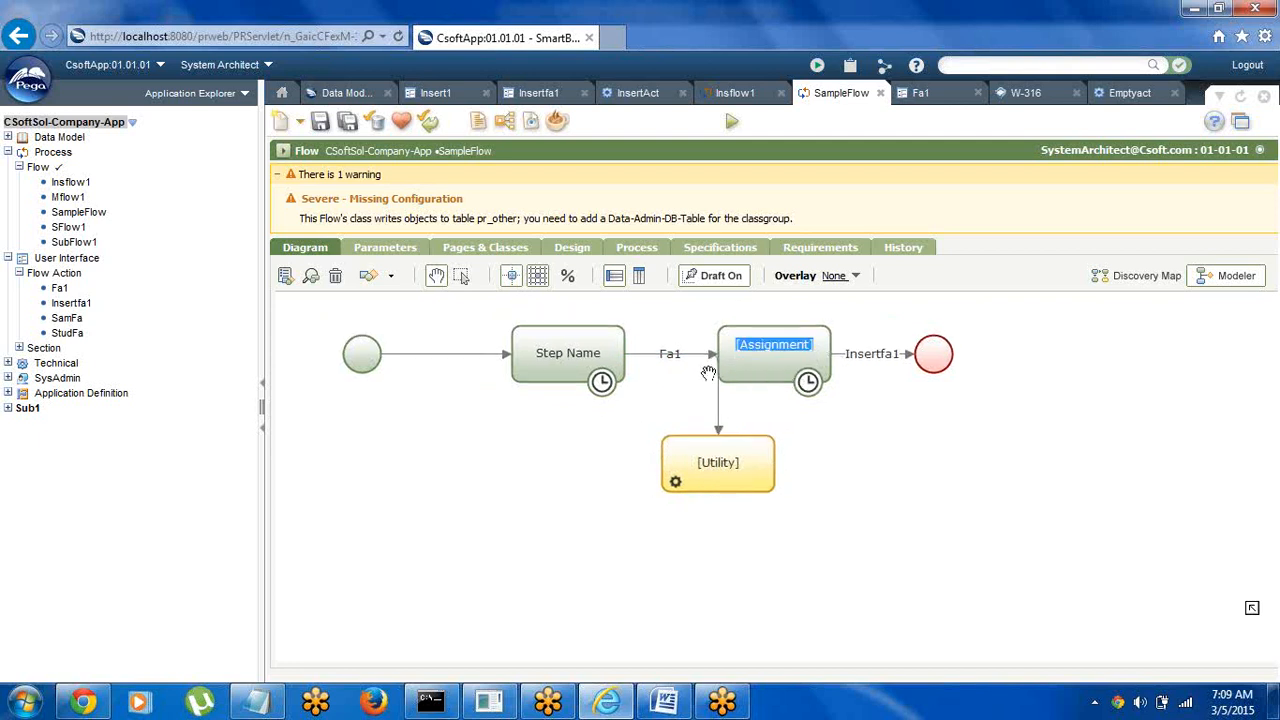
pyautogui.click(712, 362)
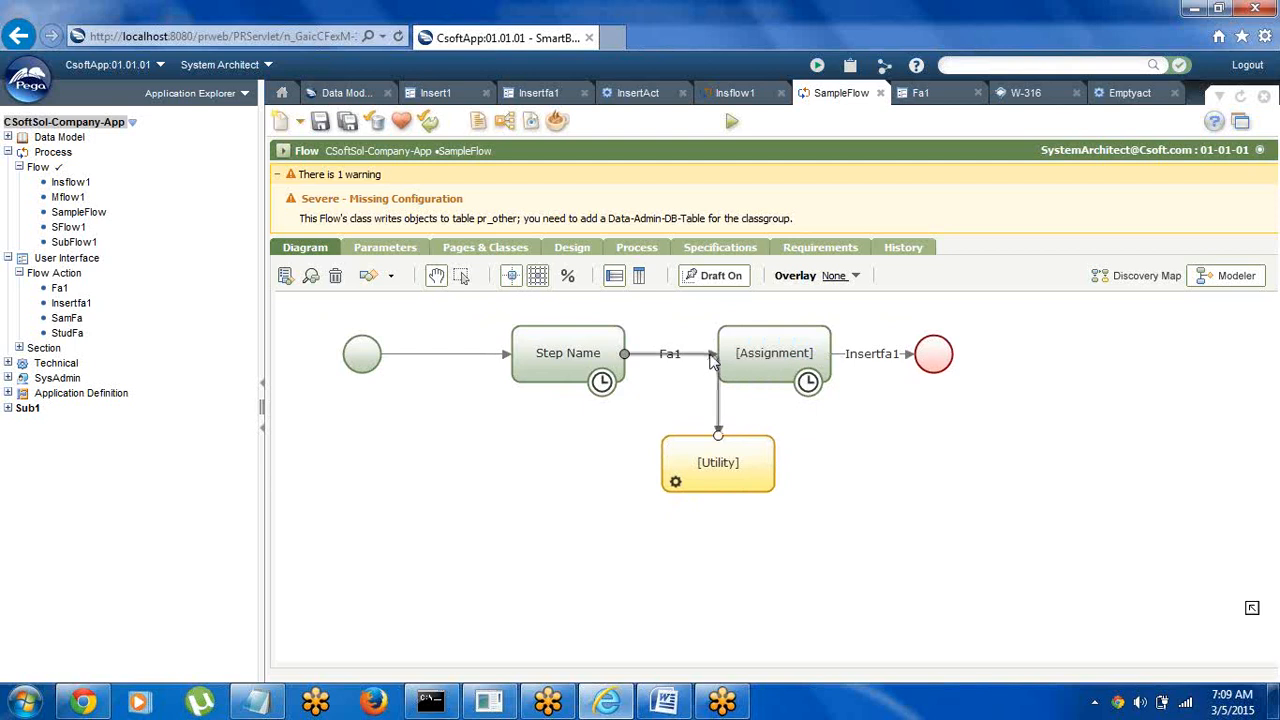
pyautogui.rightClick(690, 358)
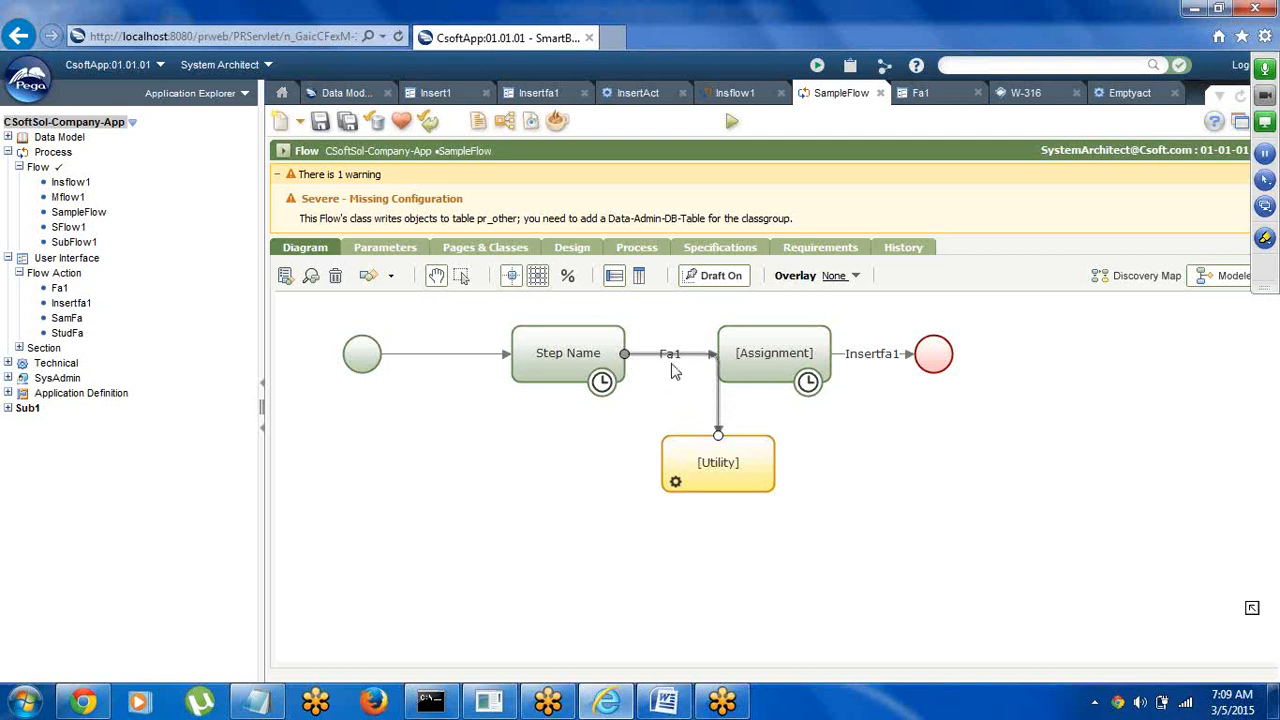
pyautogui.press('Delete')
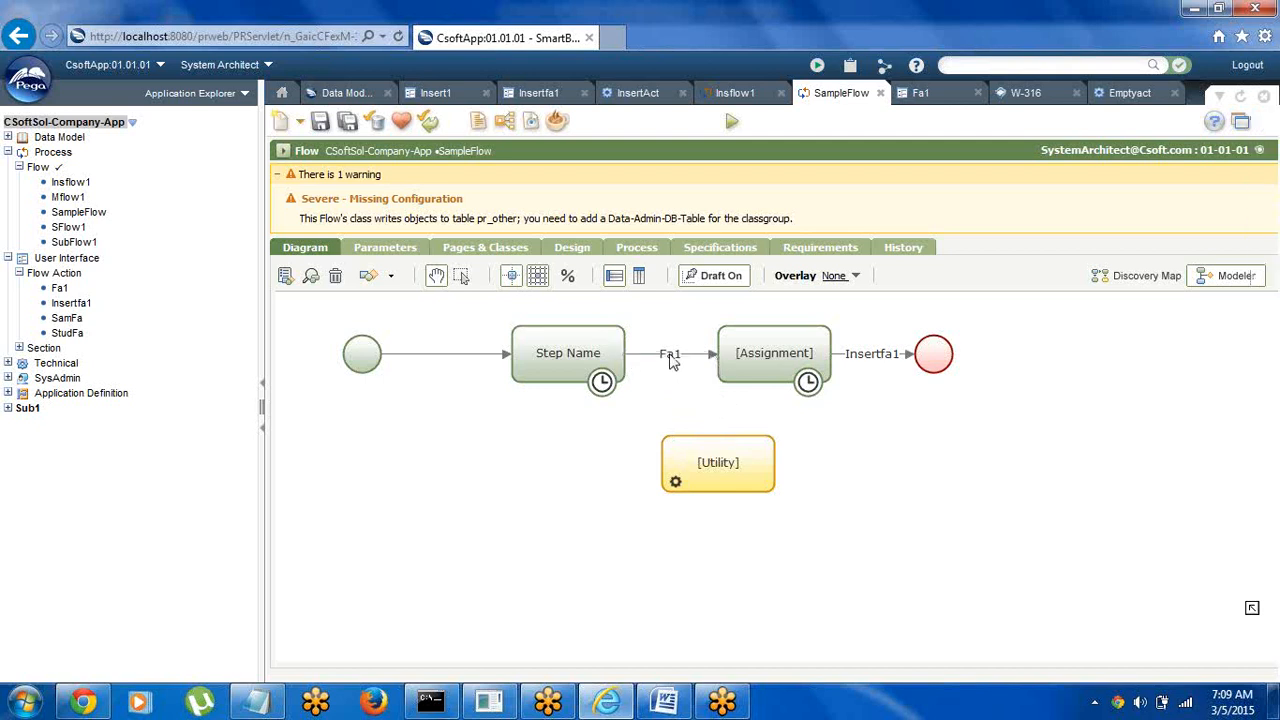
# Delete the Fa1 connector between the two assignments and connect the Step Name assignment to the Utility shape
pyautogui.rightClick(673, 362)
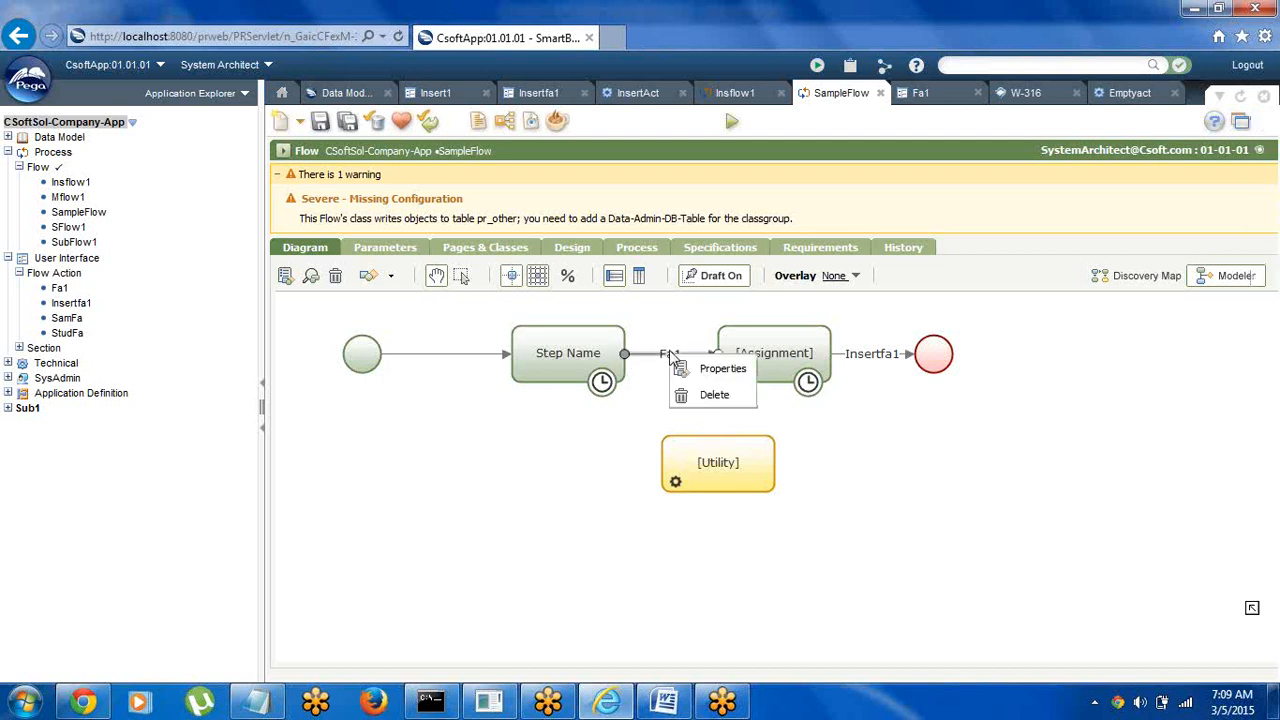
pyautogui.click(710, 396)
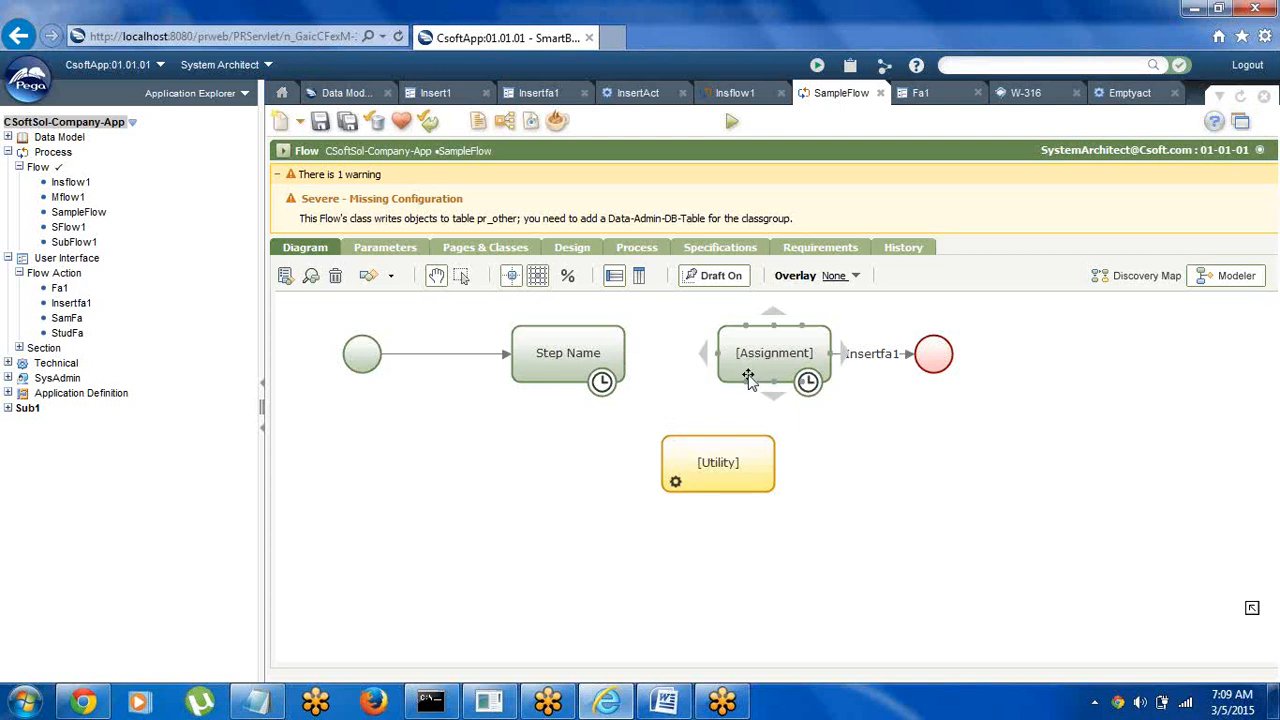
pyautogui.moveTo(791, 380)
pyautogui.mouseDown()
pyautogui.moveTo(888, 380)
pyautogui.moveTo(794, 402)
pyautogui.mouseUp()
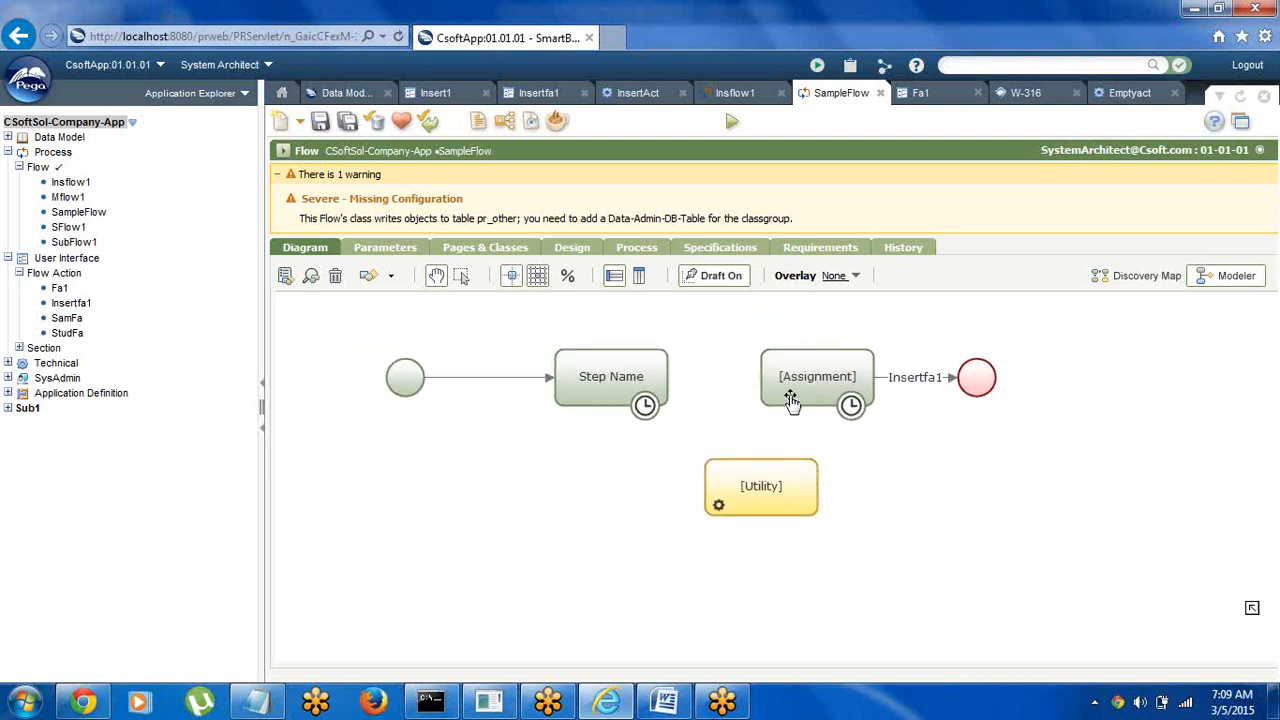
pyautogui.click(671, 382)
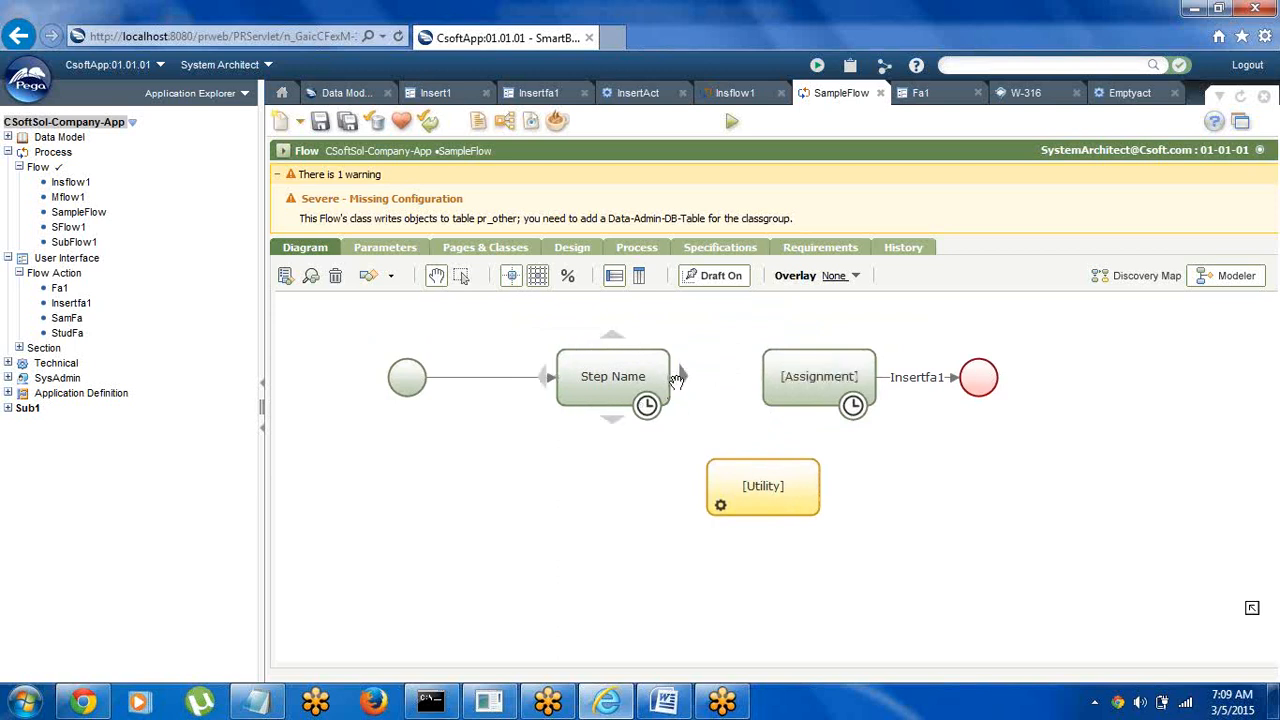
pyautogui.moveTo(669, 380); pyautogui.dragTo(712, 493)
pyautogui.moveTo(820, 388); pyautogui.dragTo(866, 396)
pyautogui.doubleClick(866, 394)
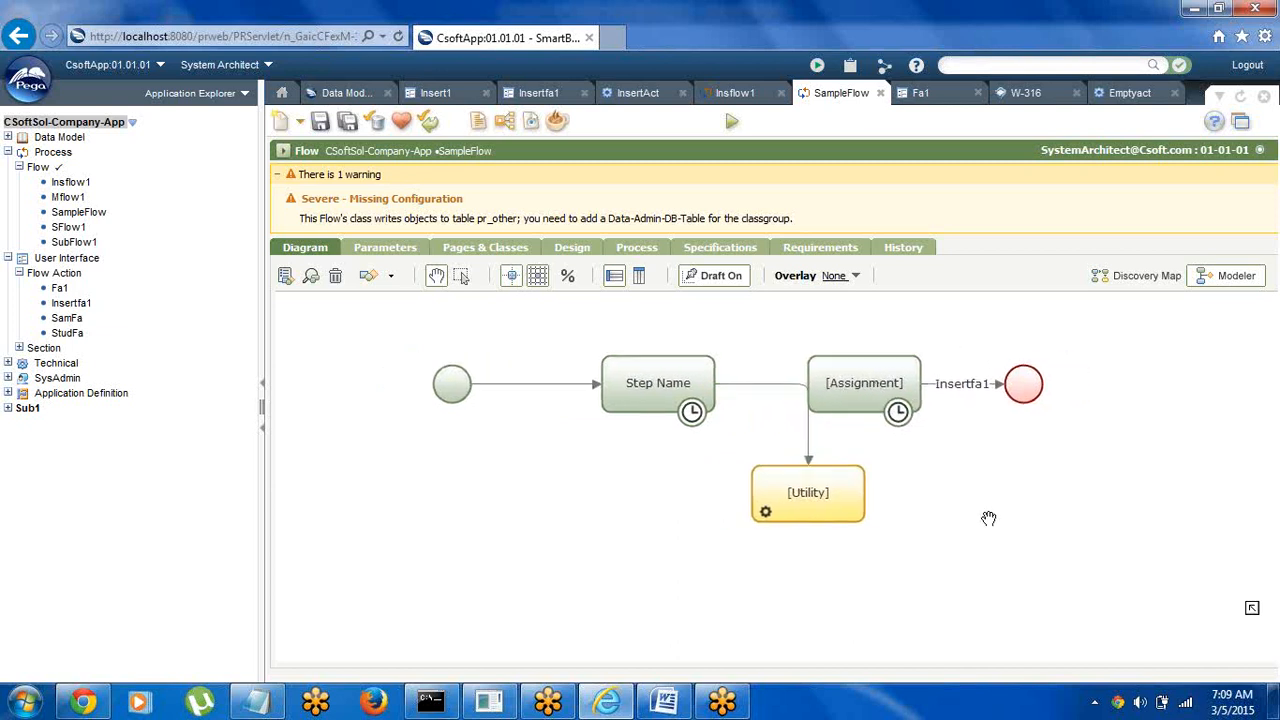
pyautogui.click(953, 474)
pyautogui.click(876, 407)
pyautogui.moveTo(875, 407); pyautogui.dragTo(964, 410)
pyautogui.moveTo(740, 414); pyautogui.dragTo(512, 421)
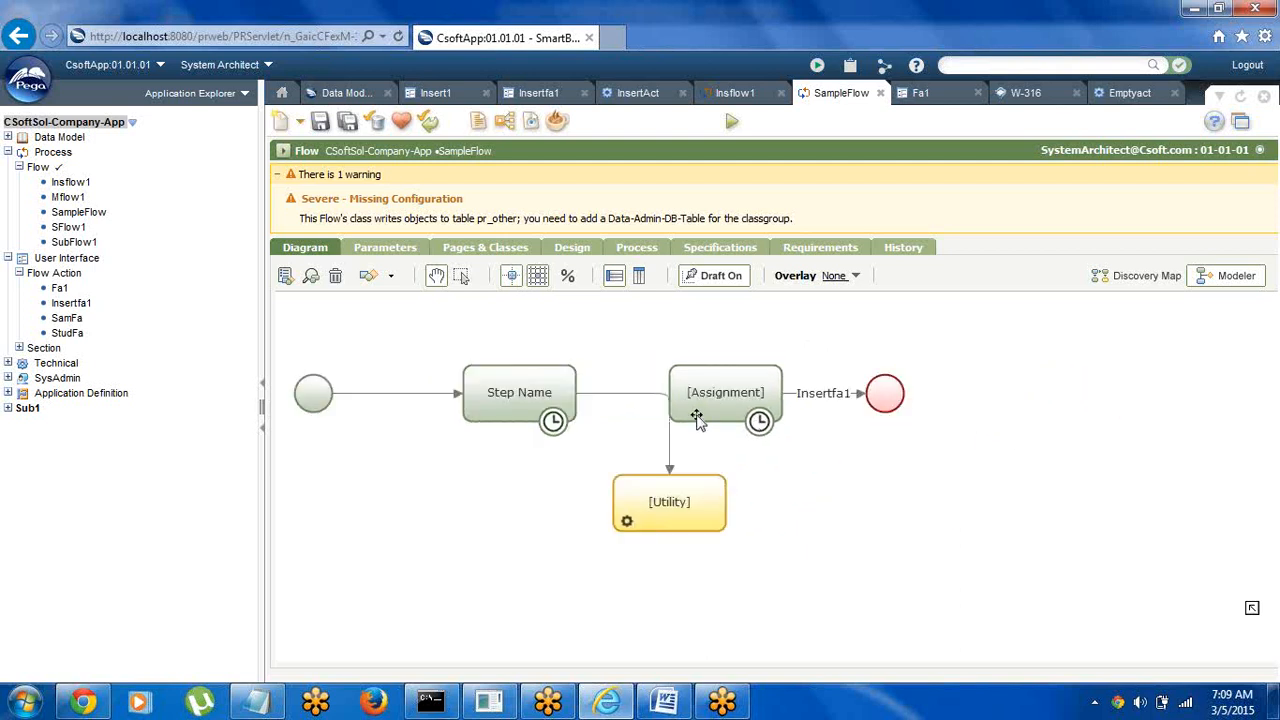
pyautogui.moveTo(697, 417); pyautogui.dragTo(693, 397)
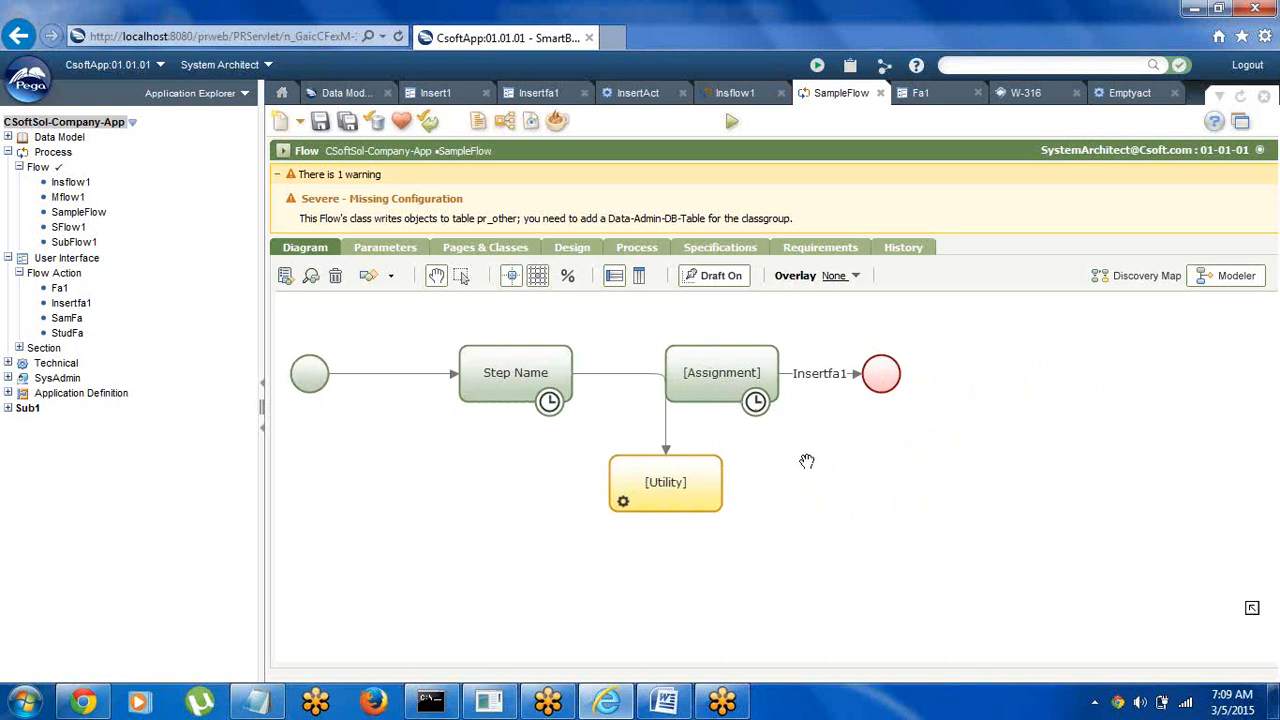
pyautogui.click(770, 372)
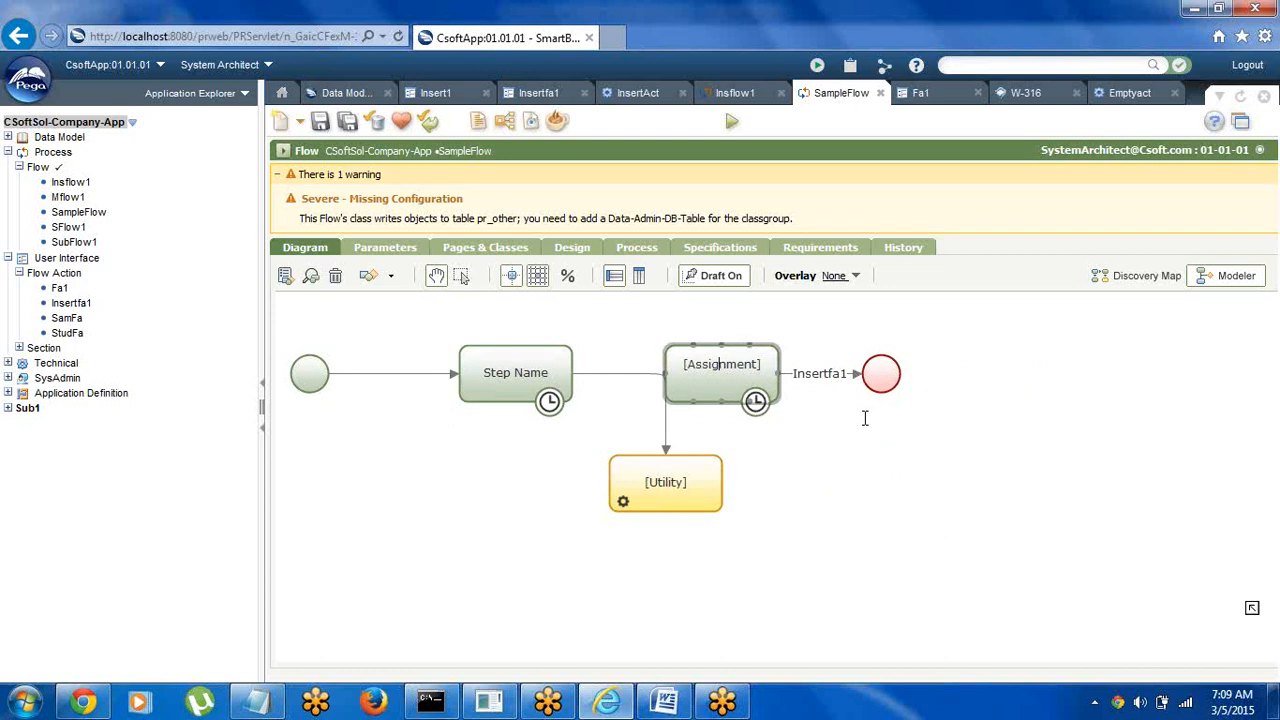
# Move the second assignment and the end shape down in line with the Utility shape, and connect the Utility to that assignment
pyautogui.click(1251, 608)
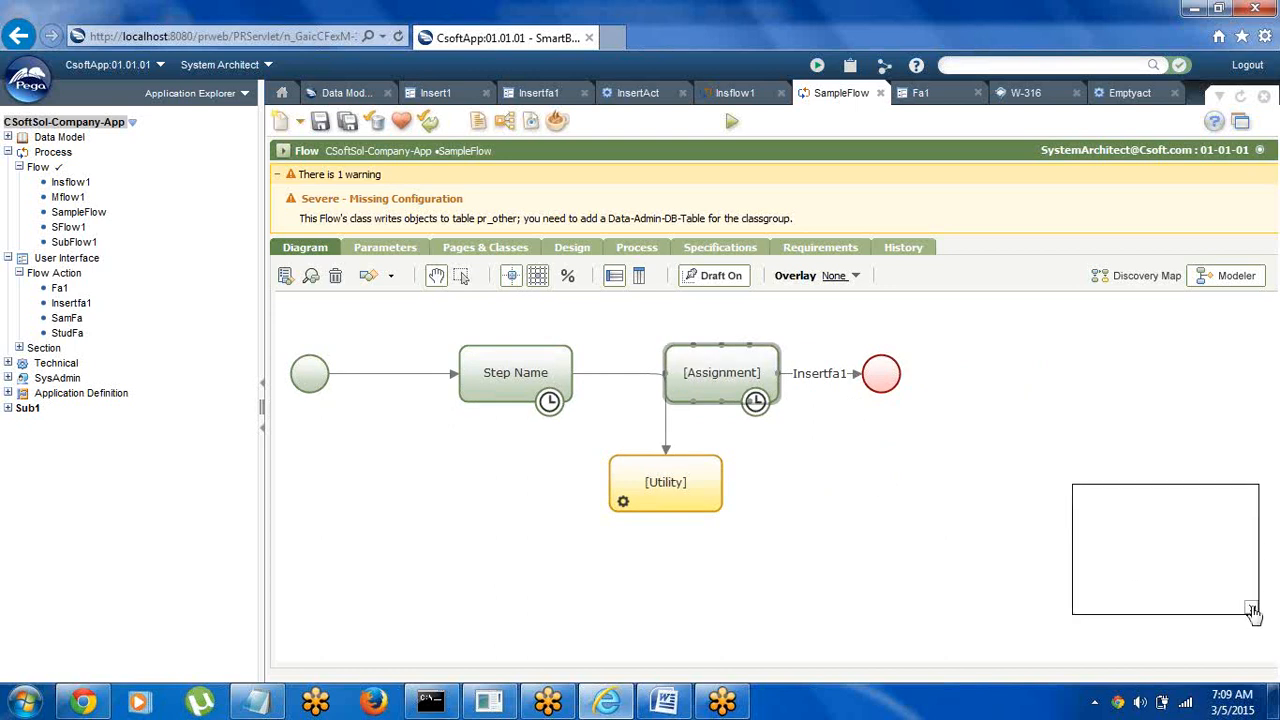
pyautogui.moveTo(1248, 560); pyautogui.dragTo(1180, 512)
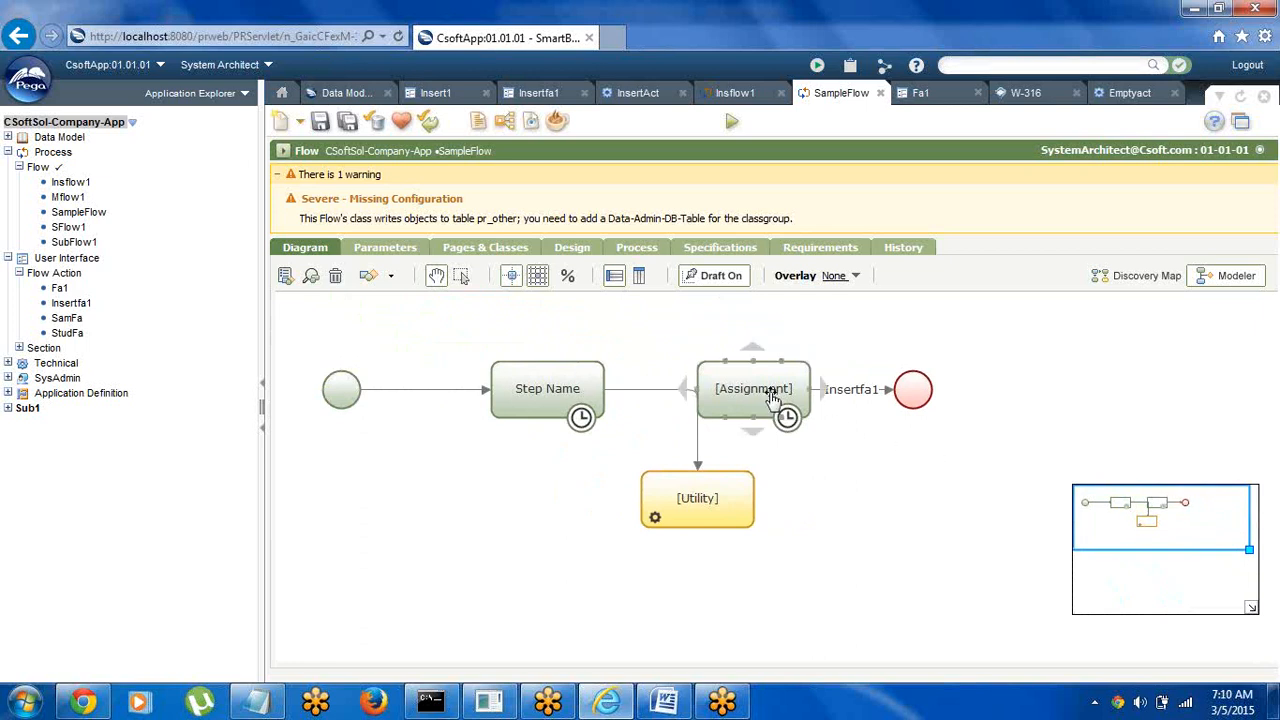
pyautogui.moveTo(773, 398); pyautogui.dragTo(895, 506)
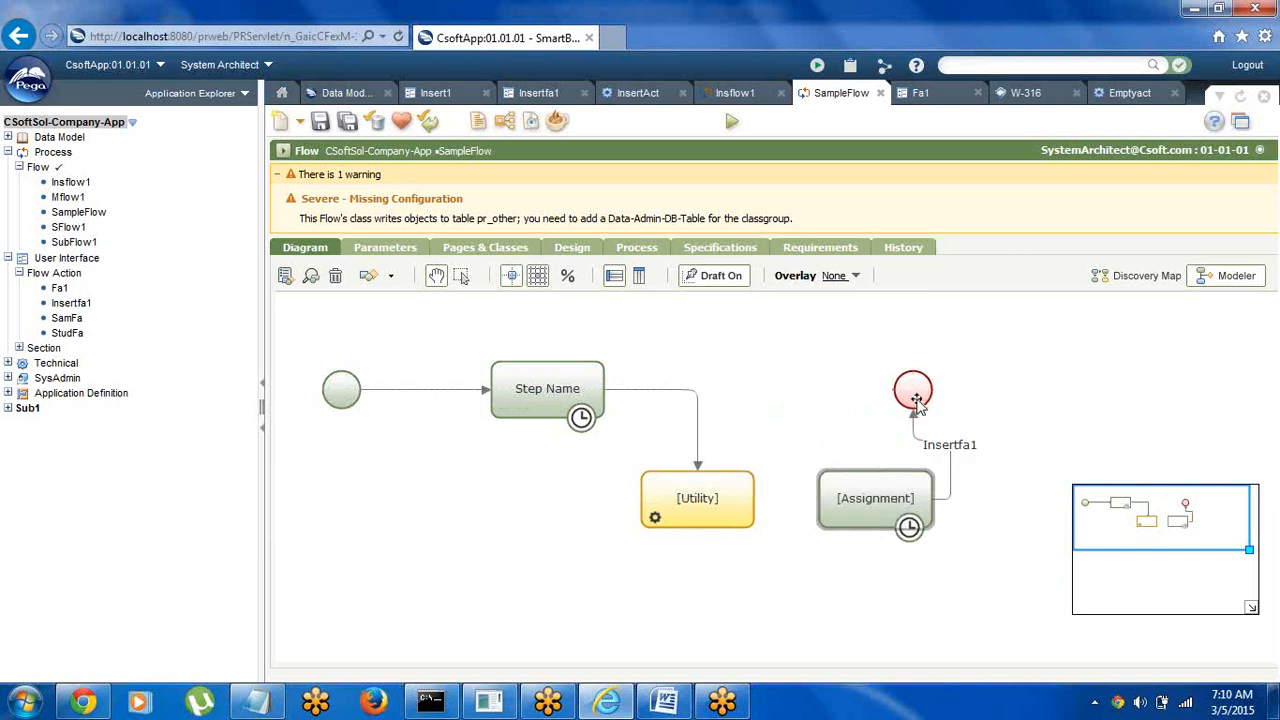
pyautogui.moveTo(911, 389); pyautogui.dragTo(1036, 503)
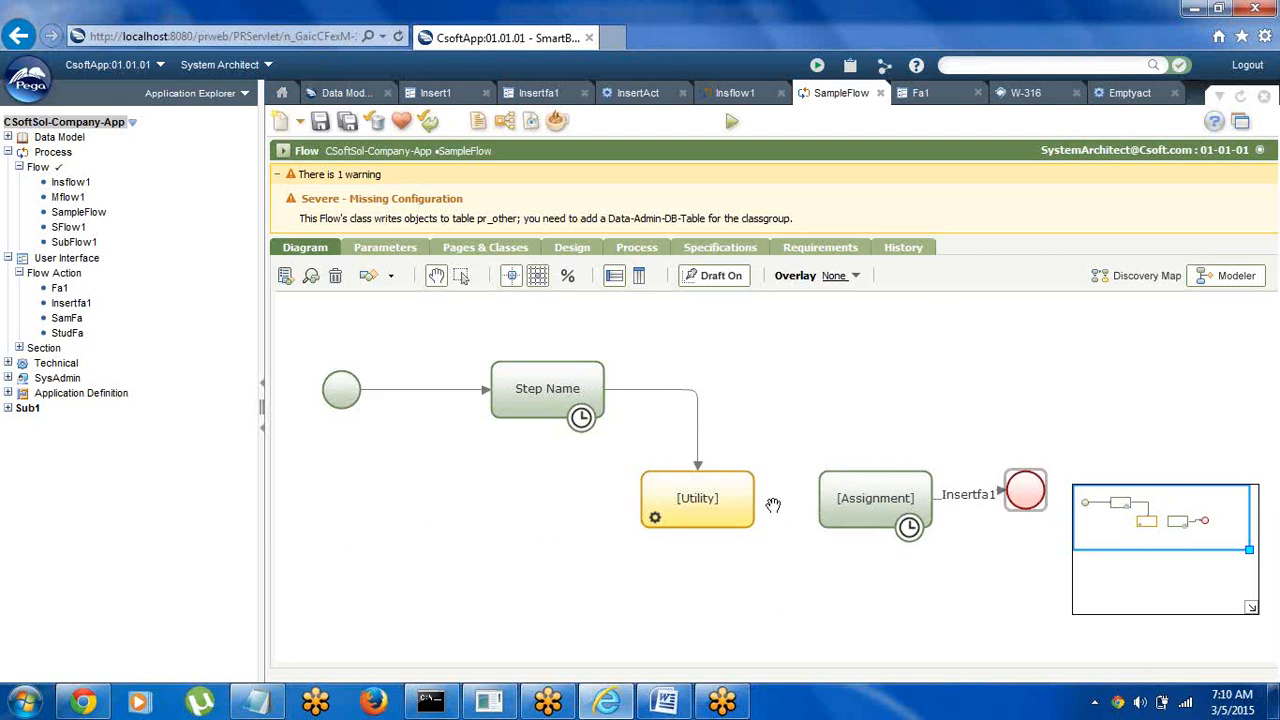
pyautogui.moveTo(752, 500)
pyautogui.moveTo(752, 497); pyautogui.dragTo(842, 508)
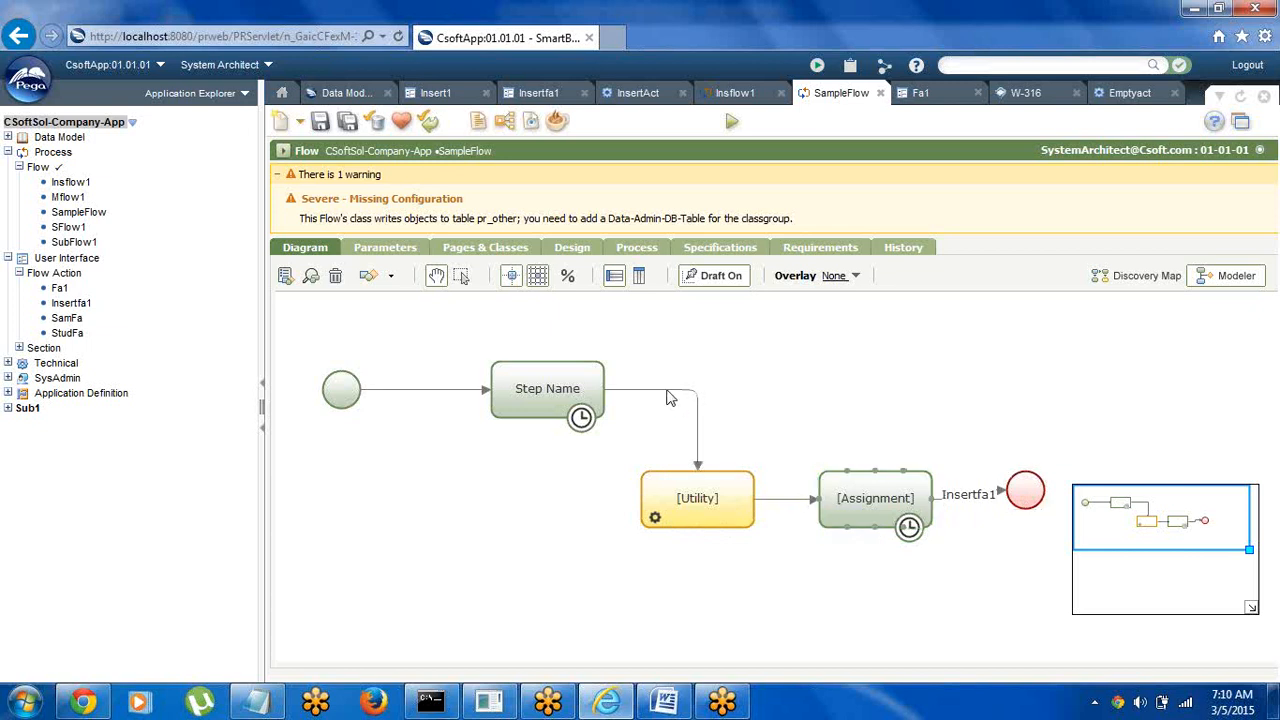
# Assign the Fa1 flow action to the connector between the Step Name assignment and the Utility shape
pyautogui.rightClick(670, 398)
pyautogui.click(700, 406)
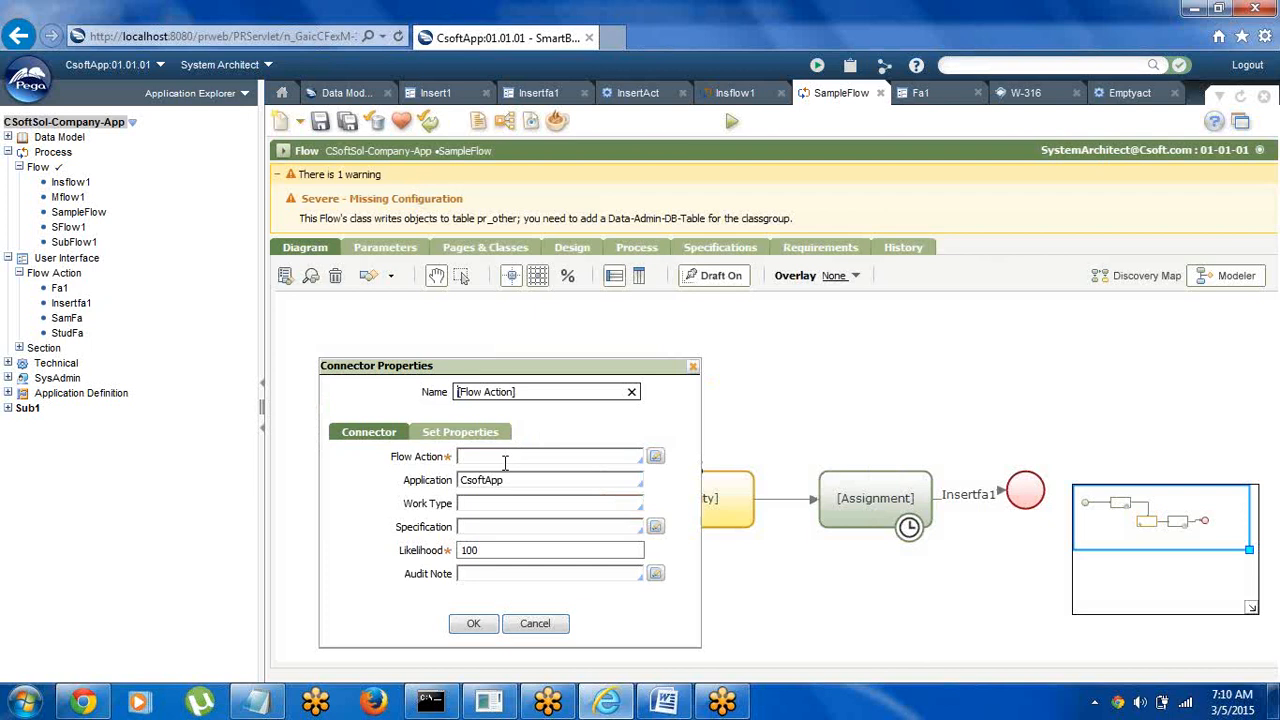
pyautogui.click(505, 461)
pyautogui.press('Down')
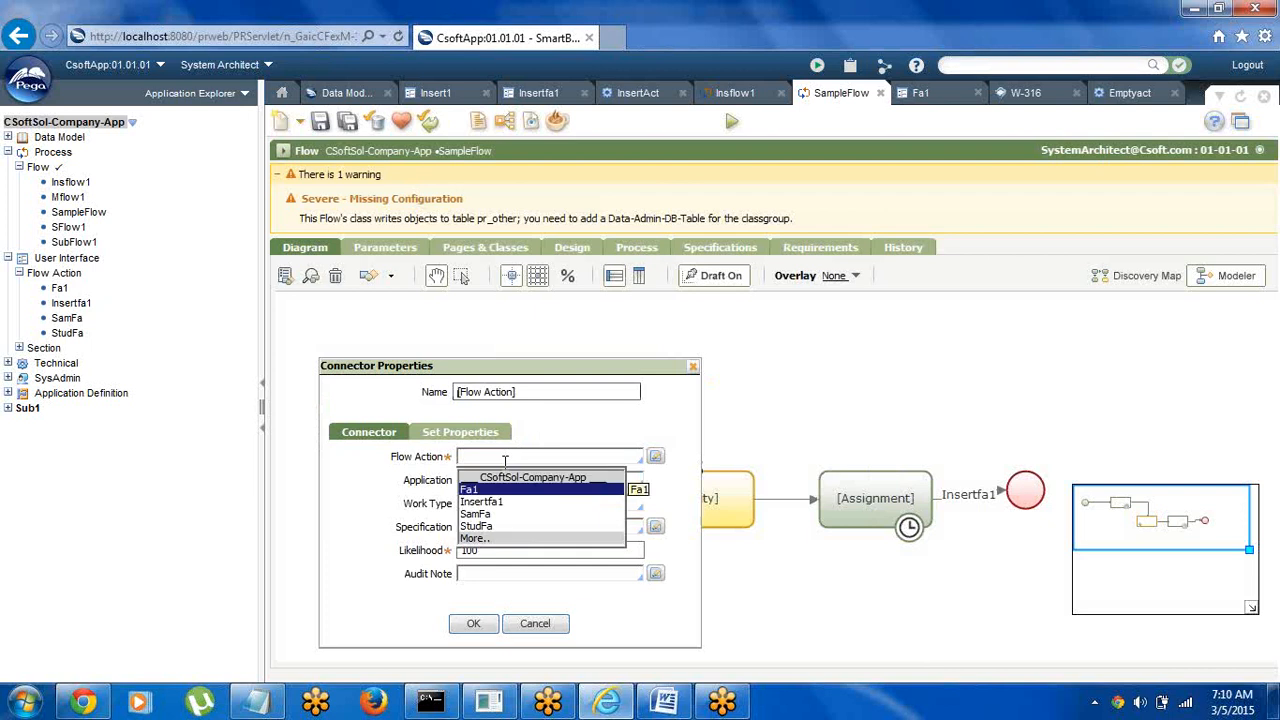
pyautogui.press('Return')
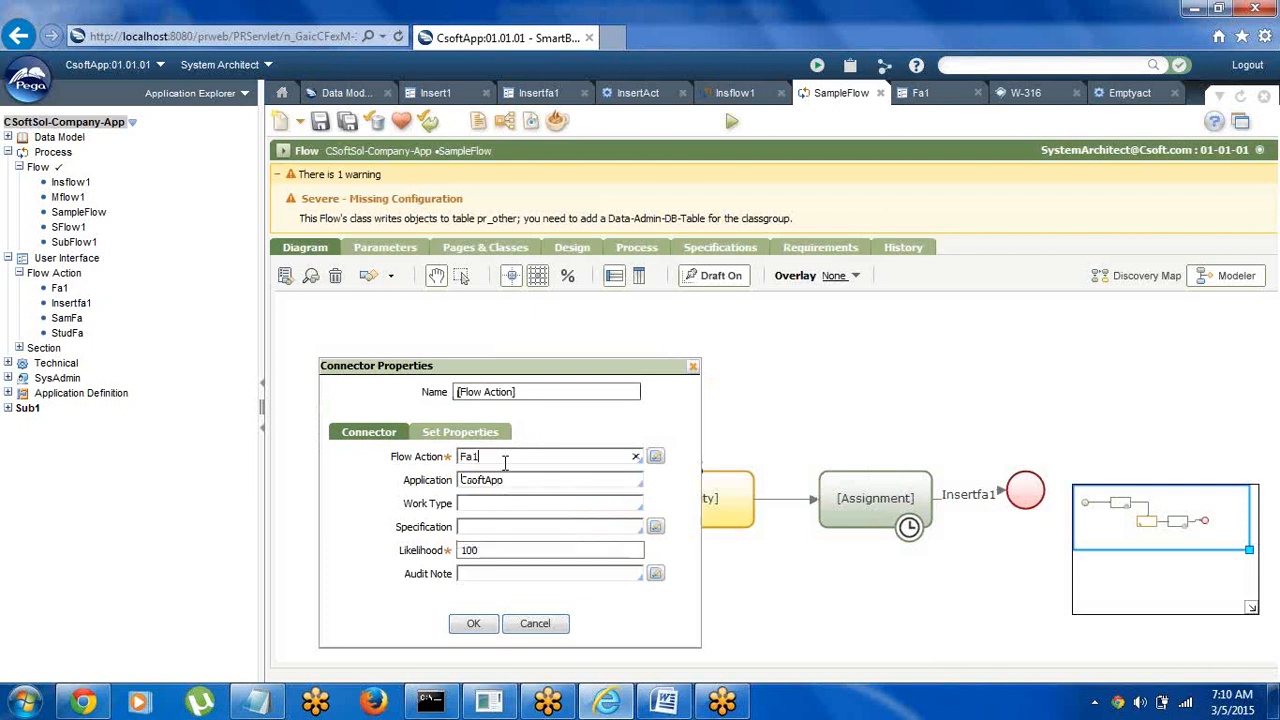
pyautogui.click(474, 626)
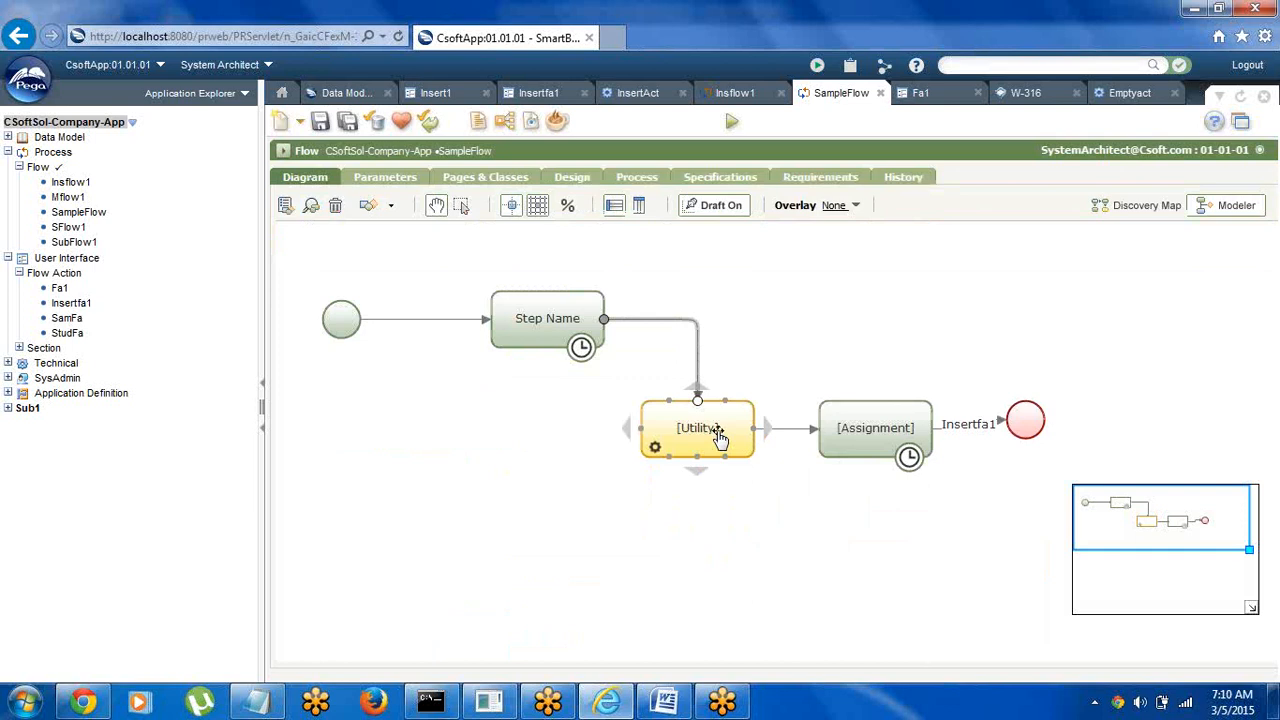
# Set the Utility shape's rule to Emptyact and save the flow
pyautogui.rightClick(703, 440)
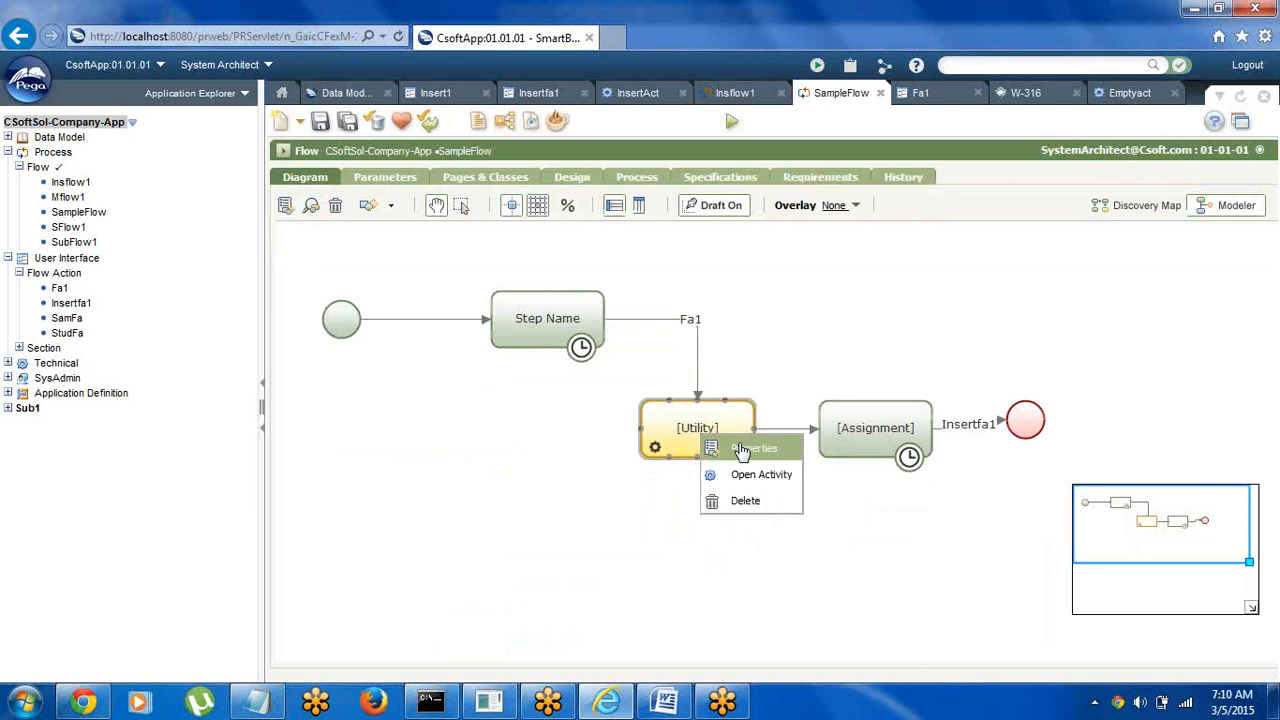
pyautogui.click(741, 450)
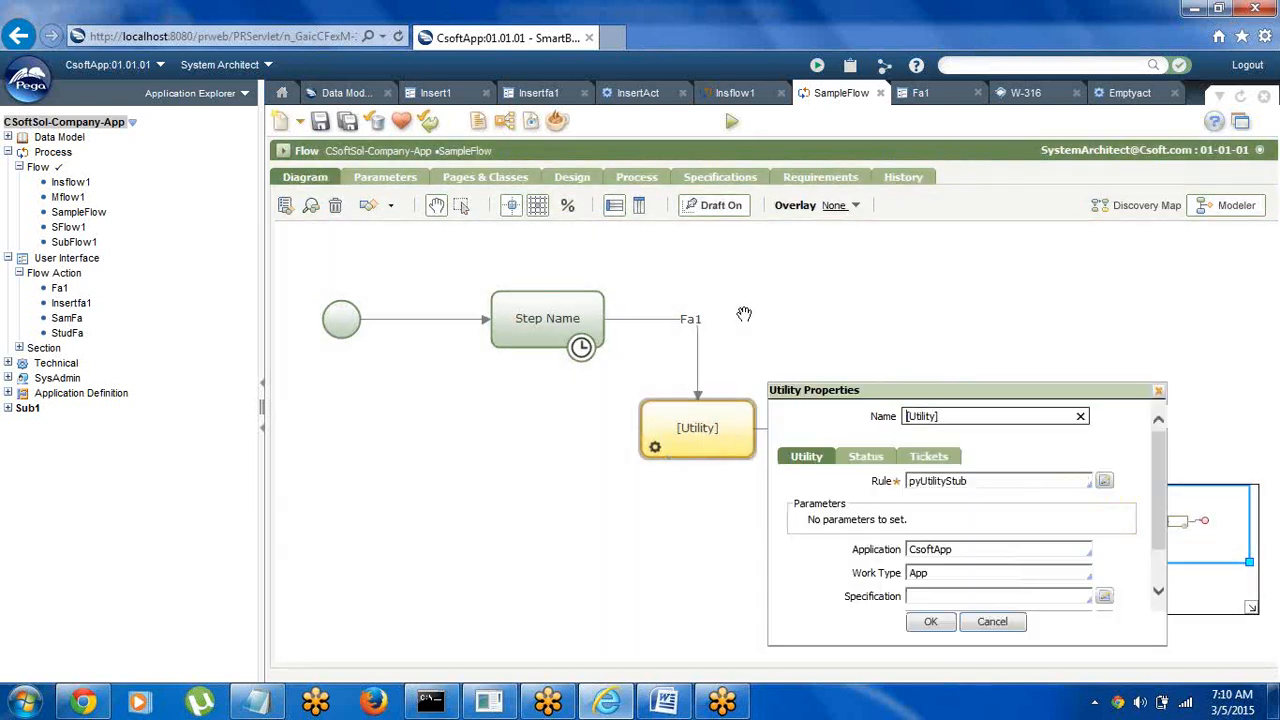
pyautogui.click(983, 483)
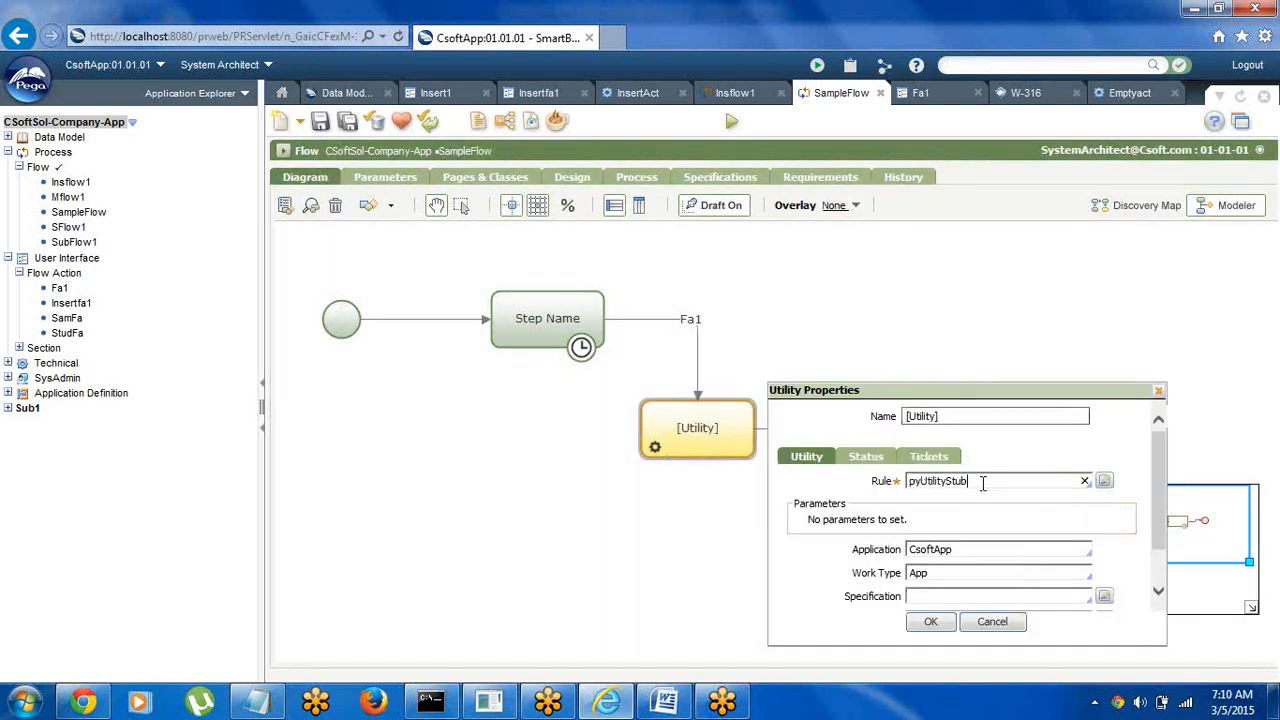
pyautogui.press('Down')
pyautogui.press('Down')
pyautogui.press('Return')
pyautogui.click(930, 623)
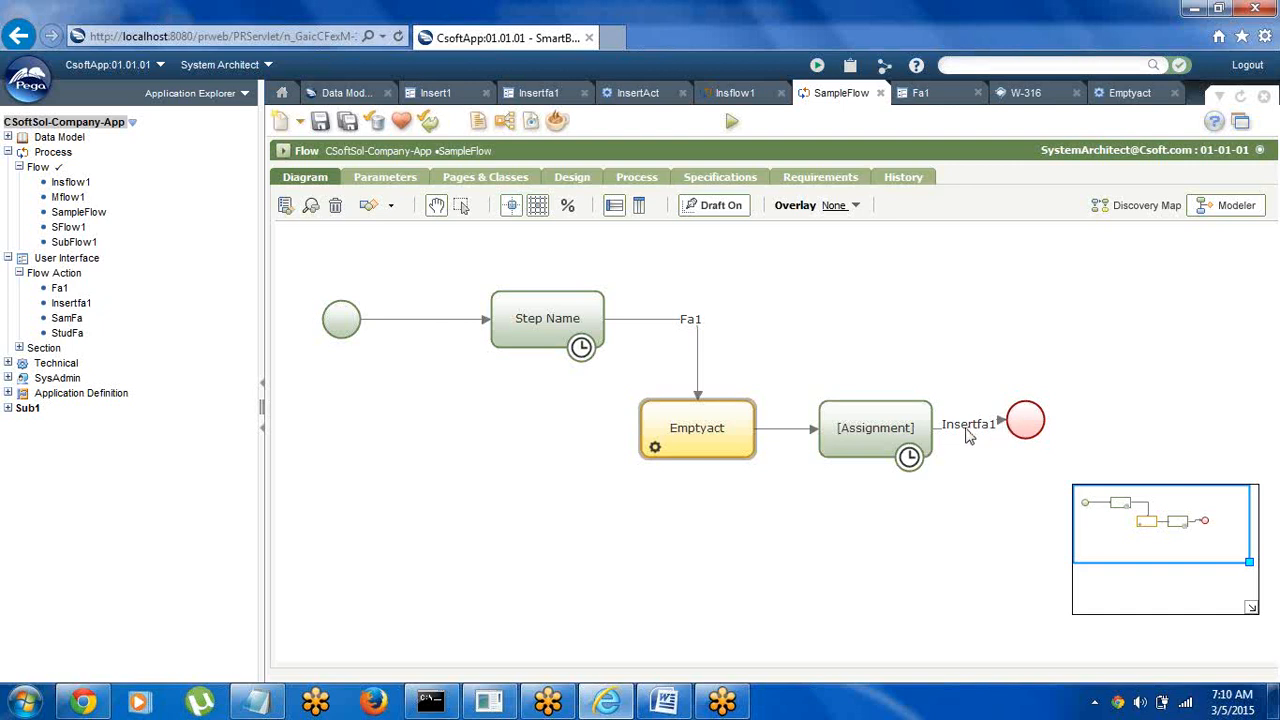
pyautogui.click(320, 122)
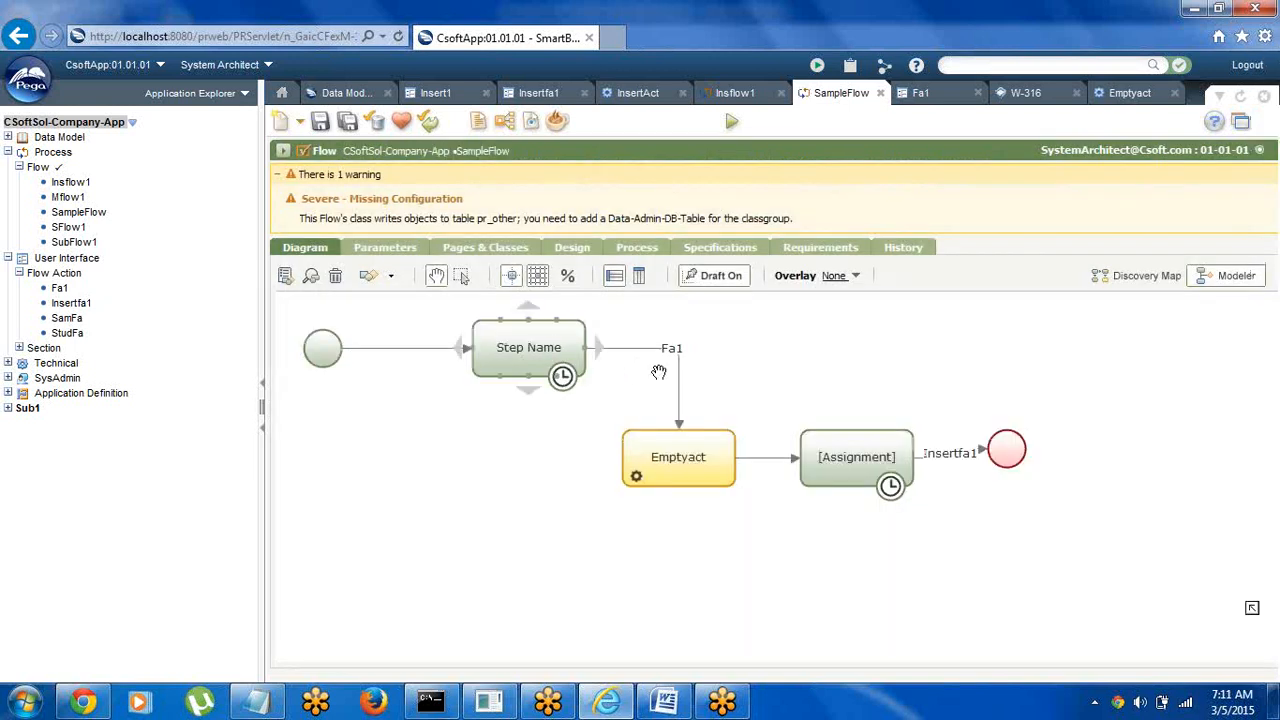
# Run SampleFlow as a new case, replacing the open work item
pyautogui.click(662, 460)
pyautogui.click(732, 122)
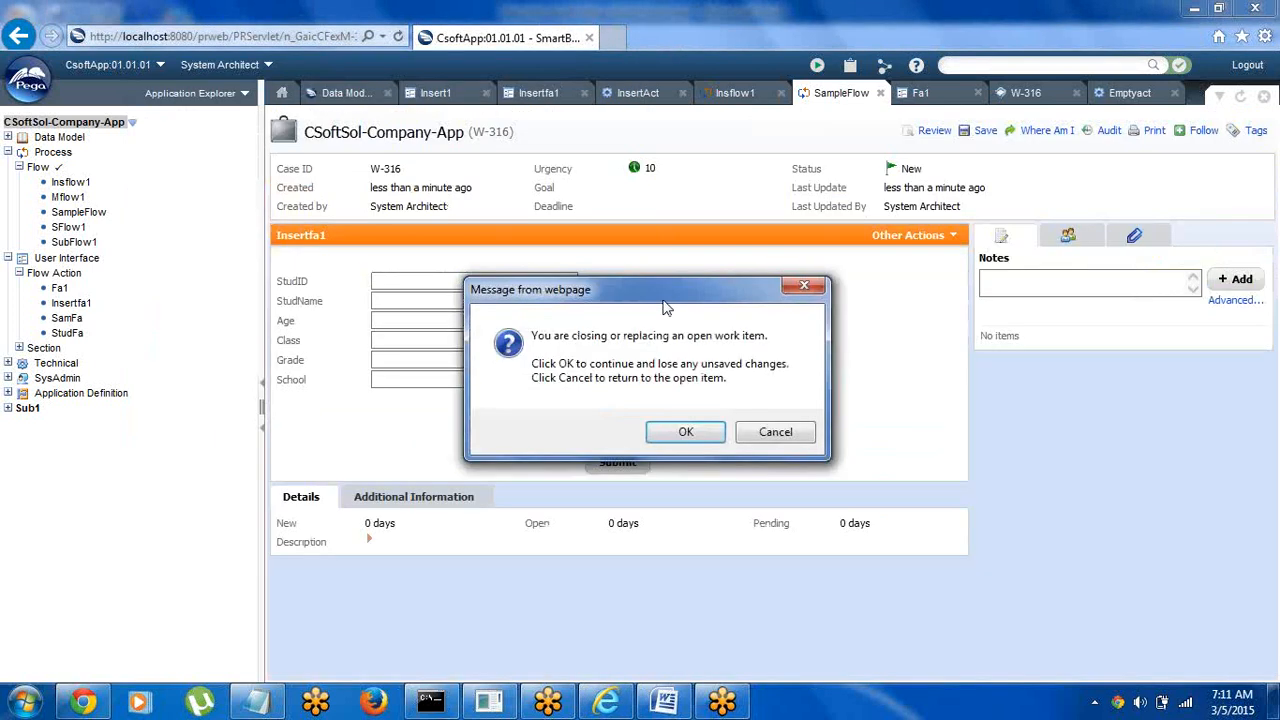
pyautogui.click(688, 436)
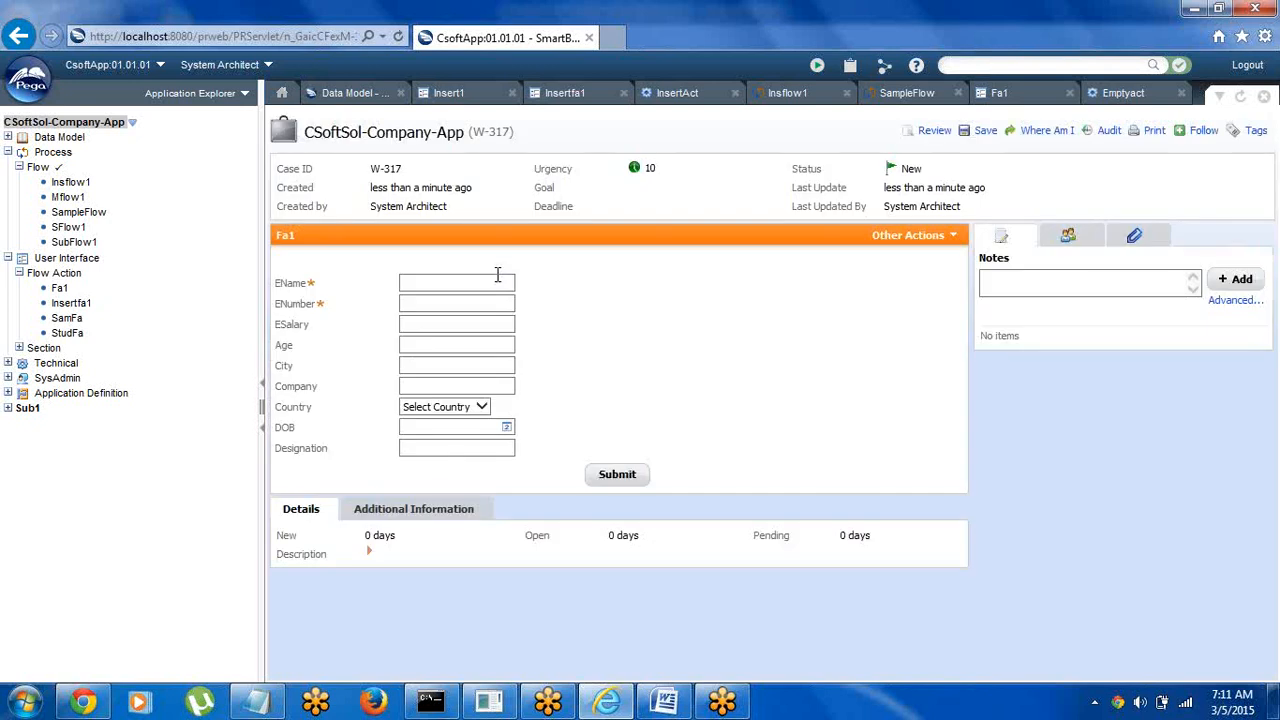
# Fill in the Fa1 form with EName fffff, an employee number and an age, and submit it
pyautogui.click(468, 283)
pyautogui.write('ffffff')
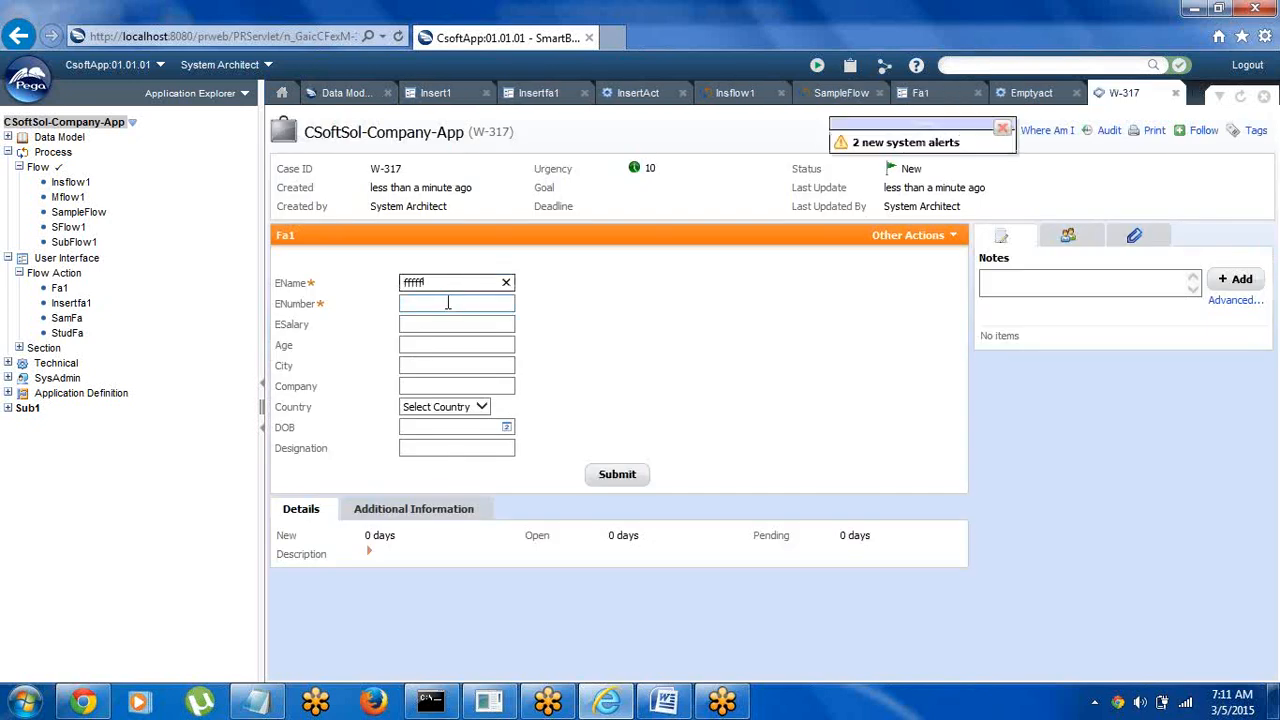
pyautogui.click(448, 303)
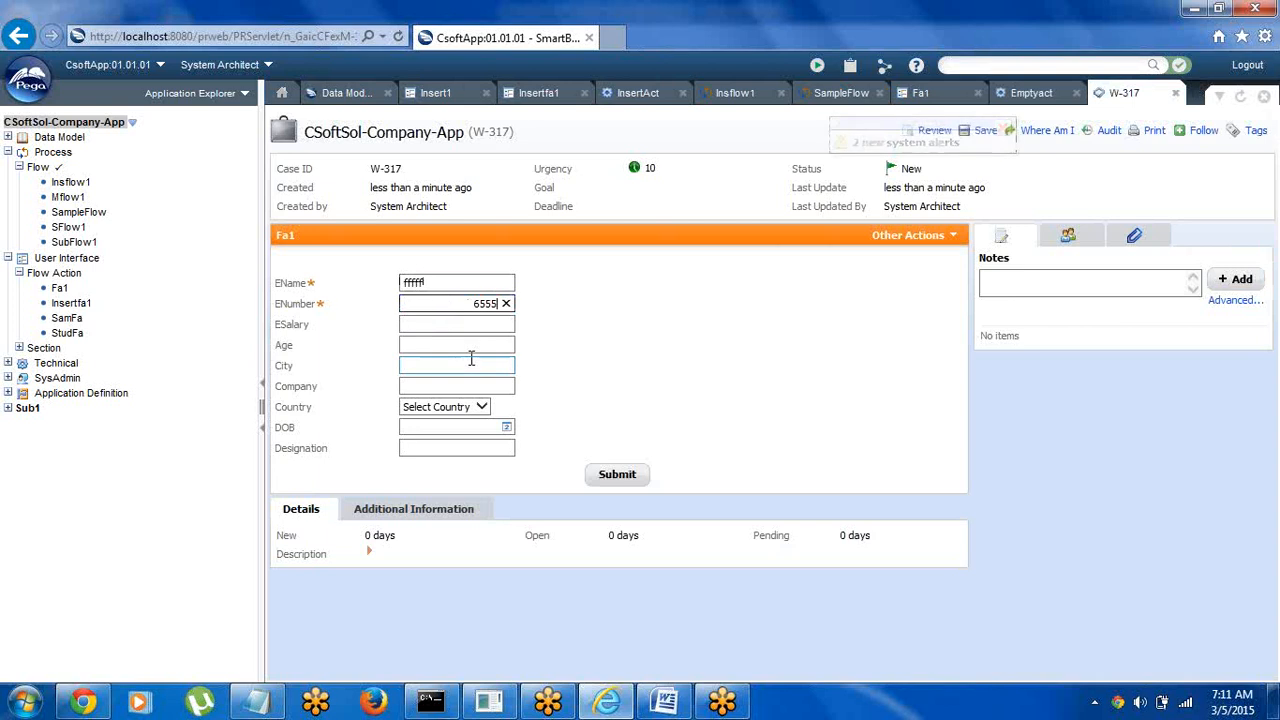
pyautogui.click(458, 346)
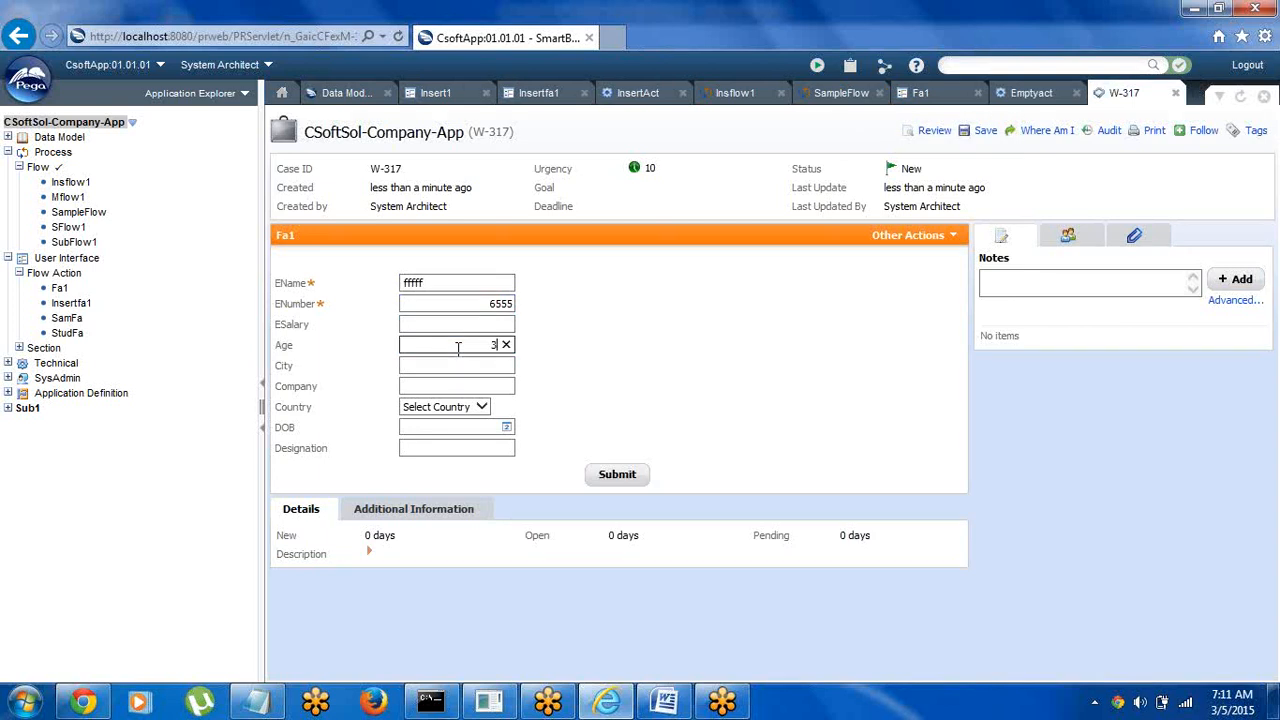
pyautogui.click(620, 474)
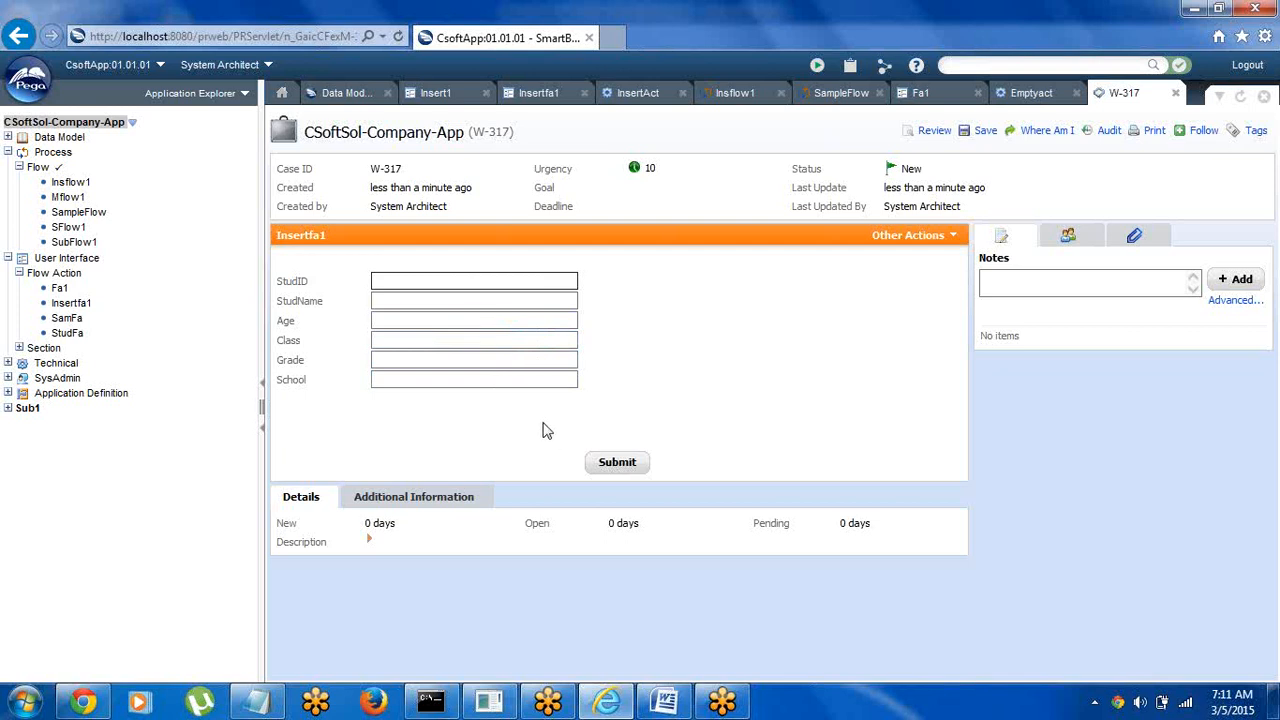
# Enter 28 as the age in the Insertfa1 form and submit it
pyautogui.click(459, 321)
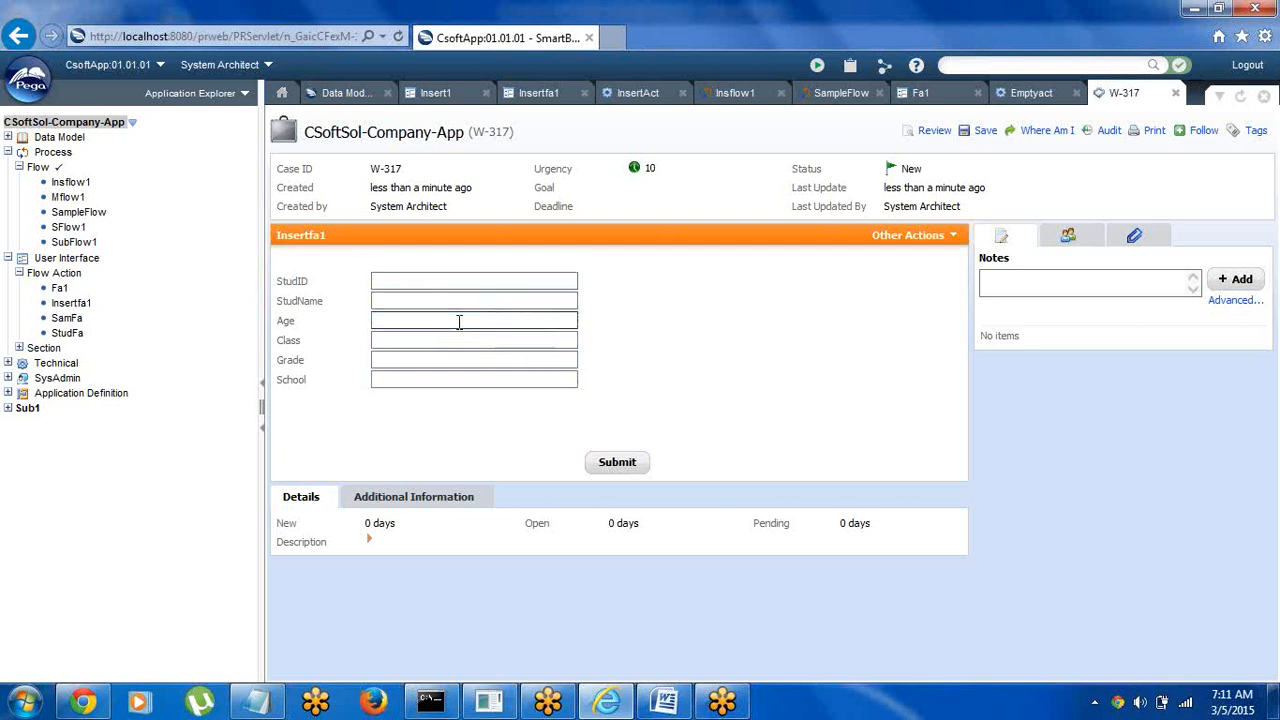
pyautogui.write('28')
pyautogui.click(617, 463)
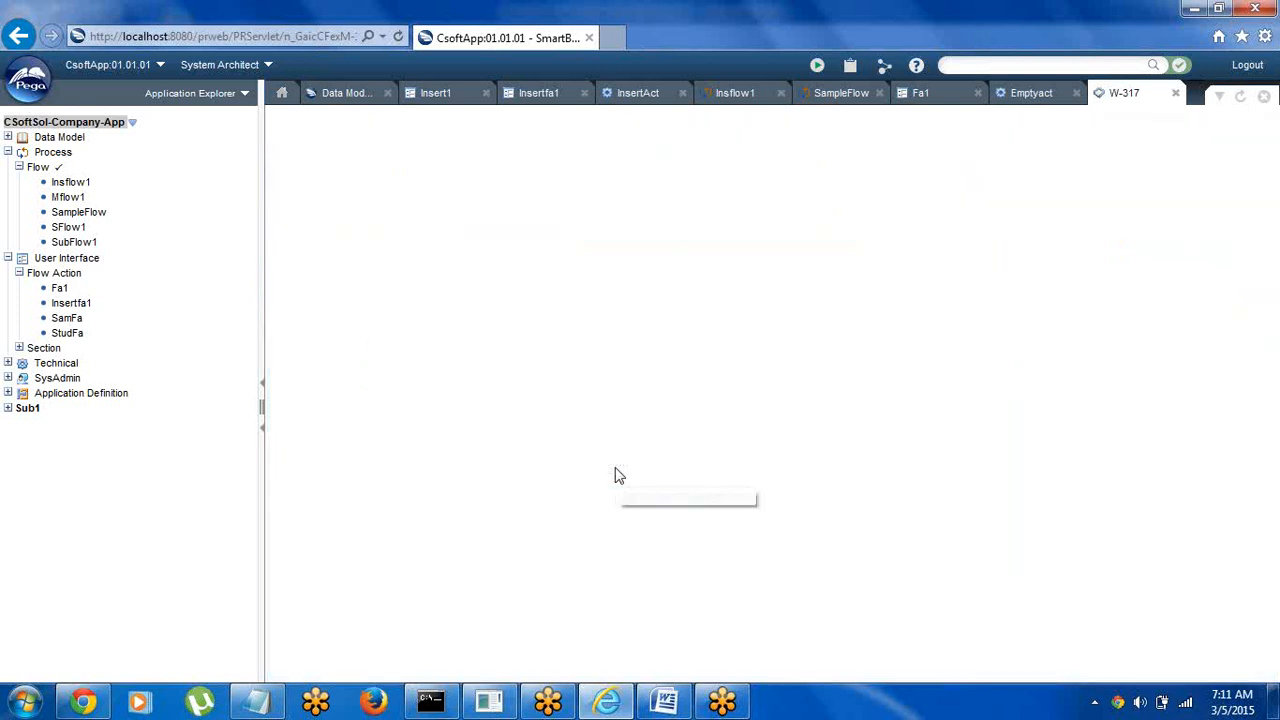
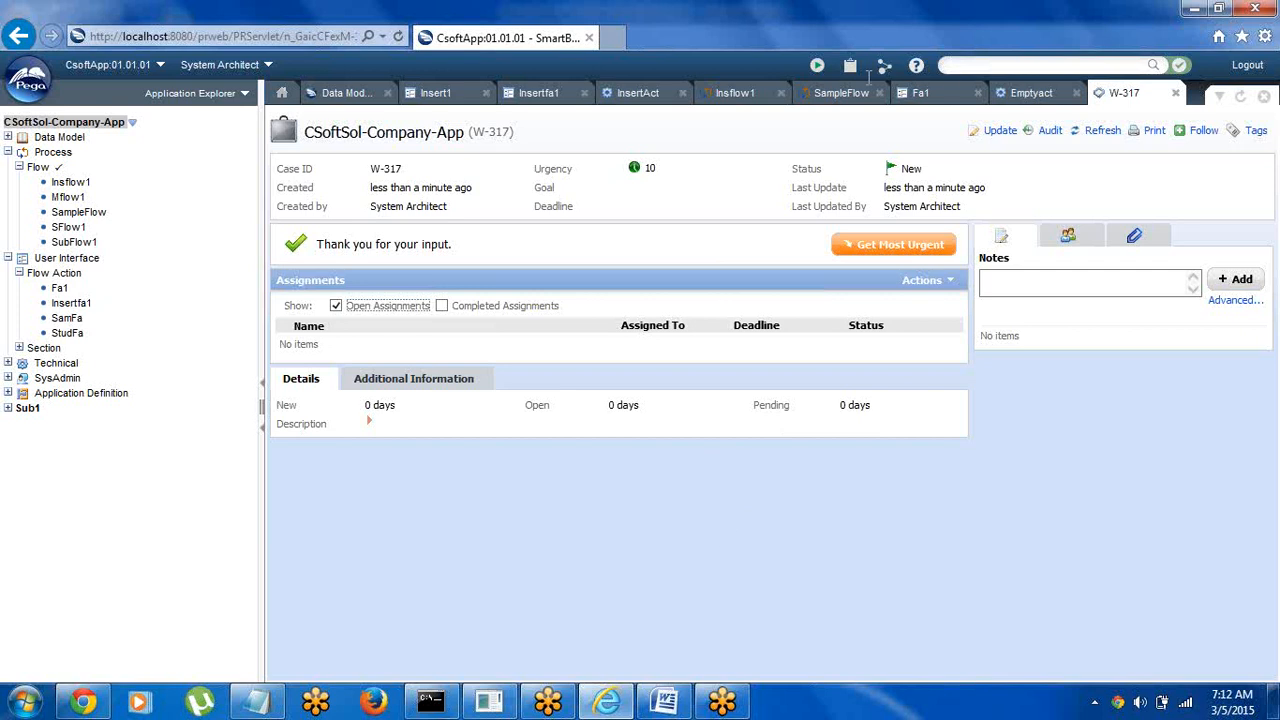
# Return to SampleFlow, switch to the Word notes and insert blank lines below the pyWorkPage note down to a new page
pyautogui.click(838, 97)
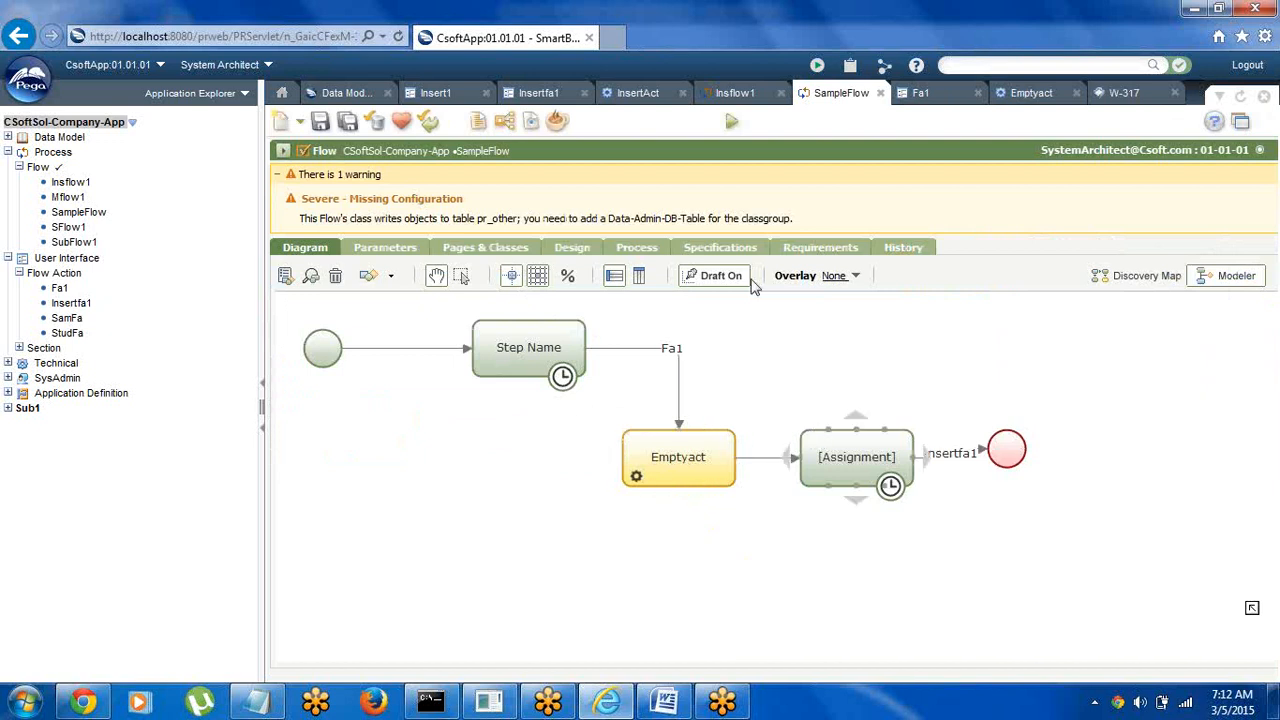
pyautogui.click(672, 708)
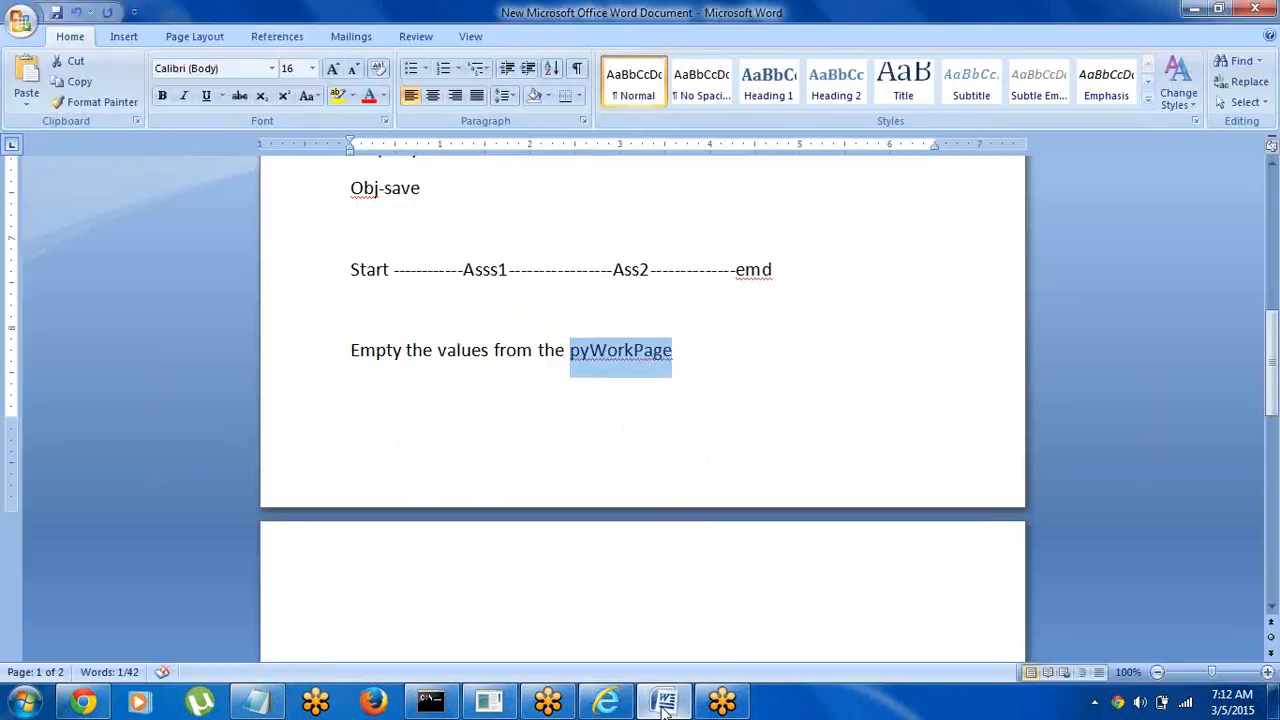
pyautogui.click(676, 366)
pyautogui.press('Return')
pyautogui.press('Return')
pyautogui.press('Return')
pyautogui.press('Return')
pyautogui.press('Return')
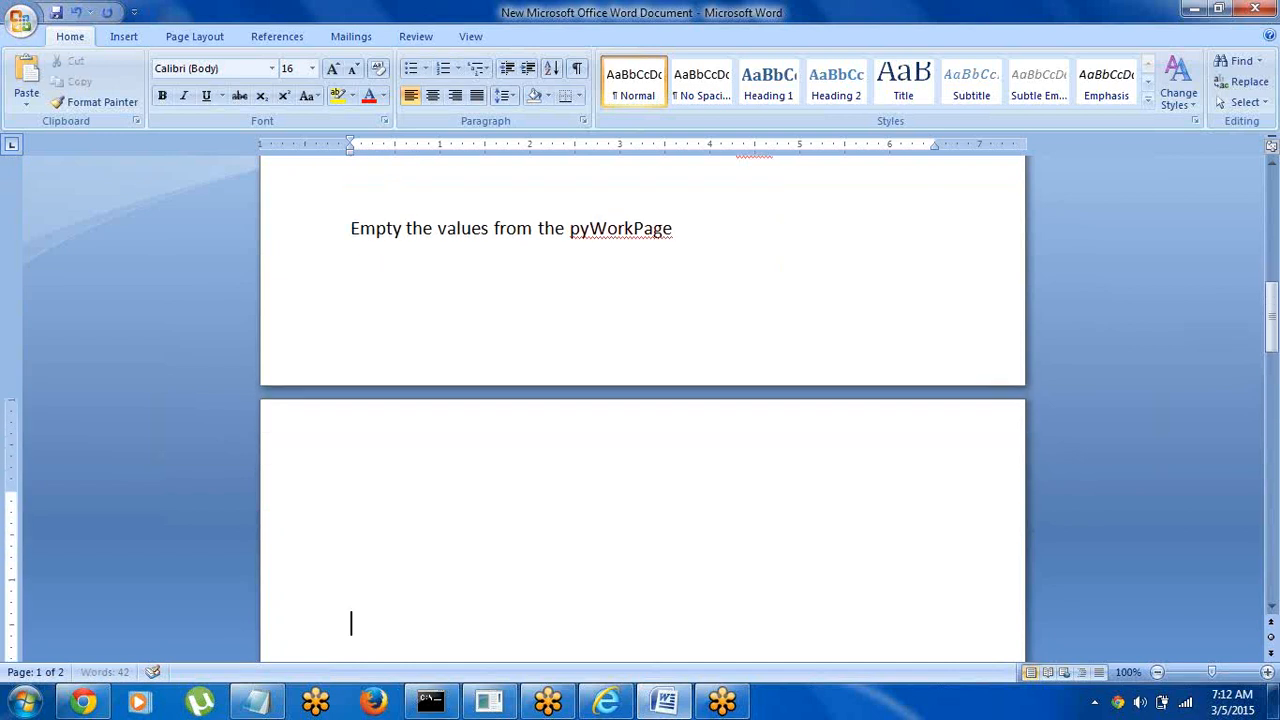
pyautogui.press('Return')
pyautogui.press('Return')
pyautogui.press('Return')
pyautogui.press('Return')
pyautogui.press('Return')
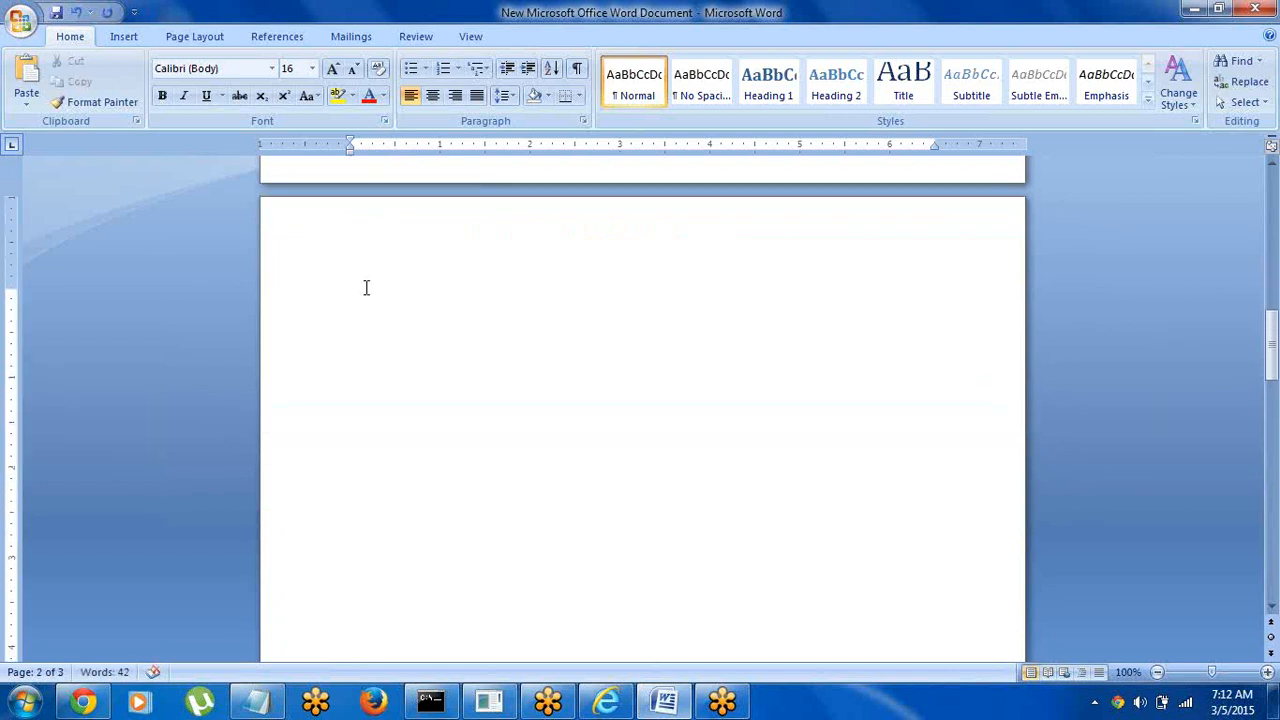
# Write the note "Fetch single record---" with "Primary ----" on the line below it
pyautogui.write('Fetch')
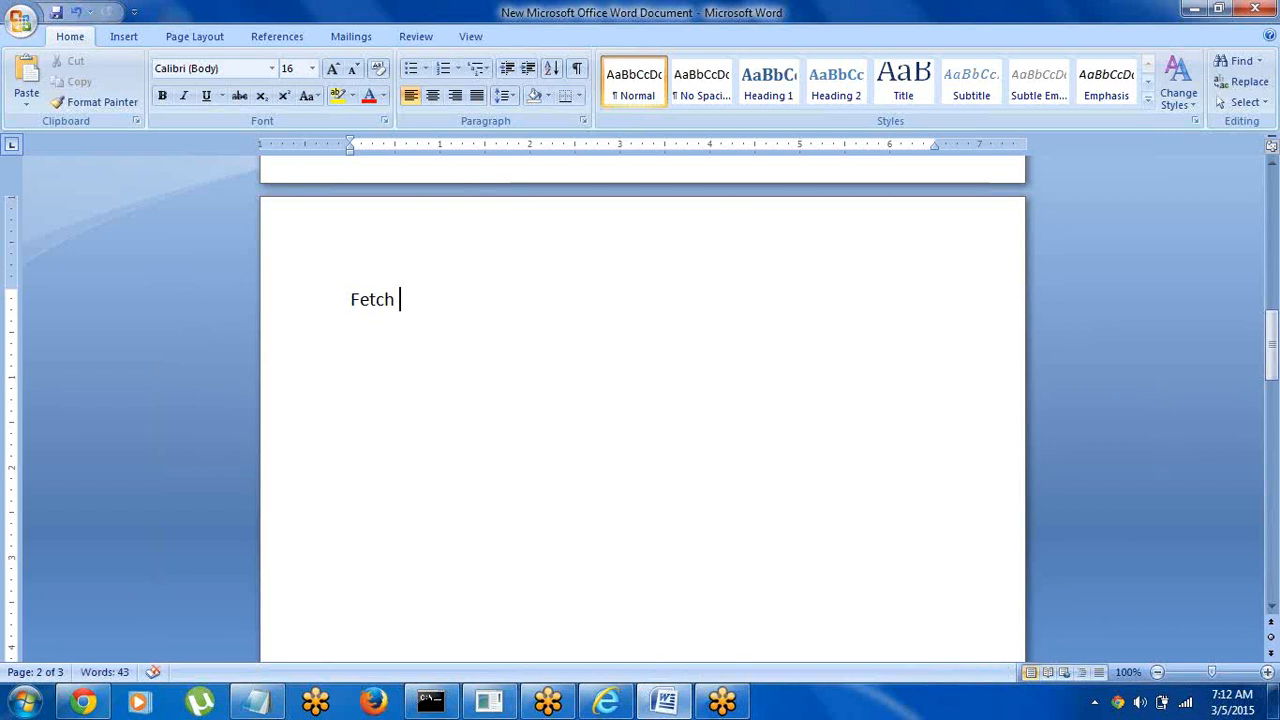
pyautogui.write('single ')
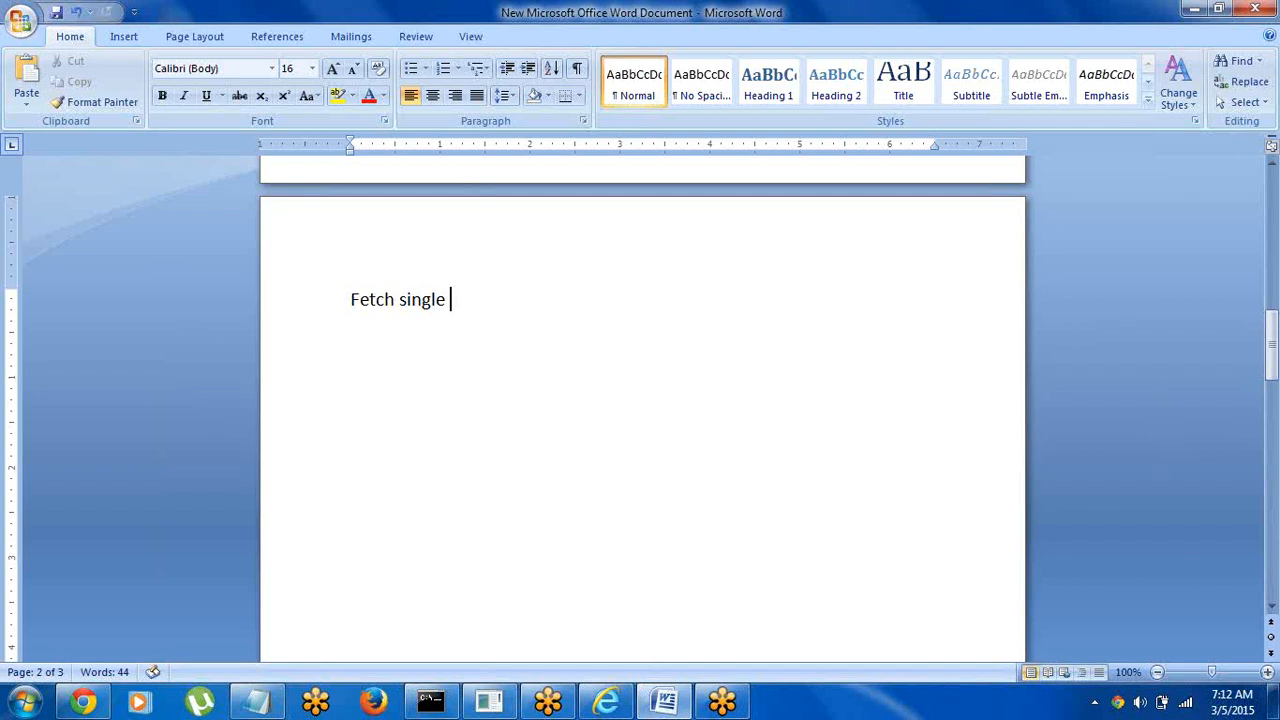
pyautogui.write('record')
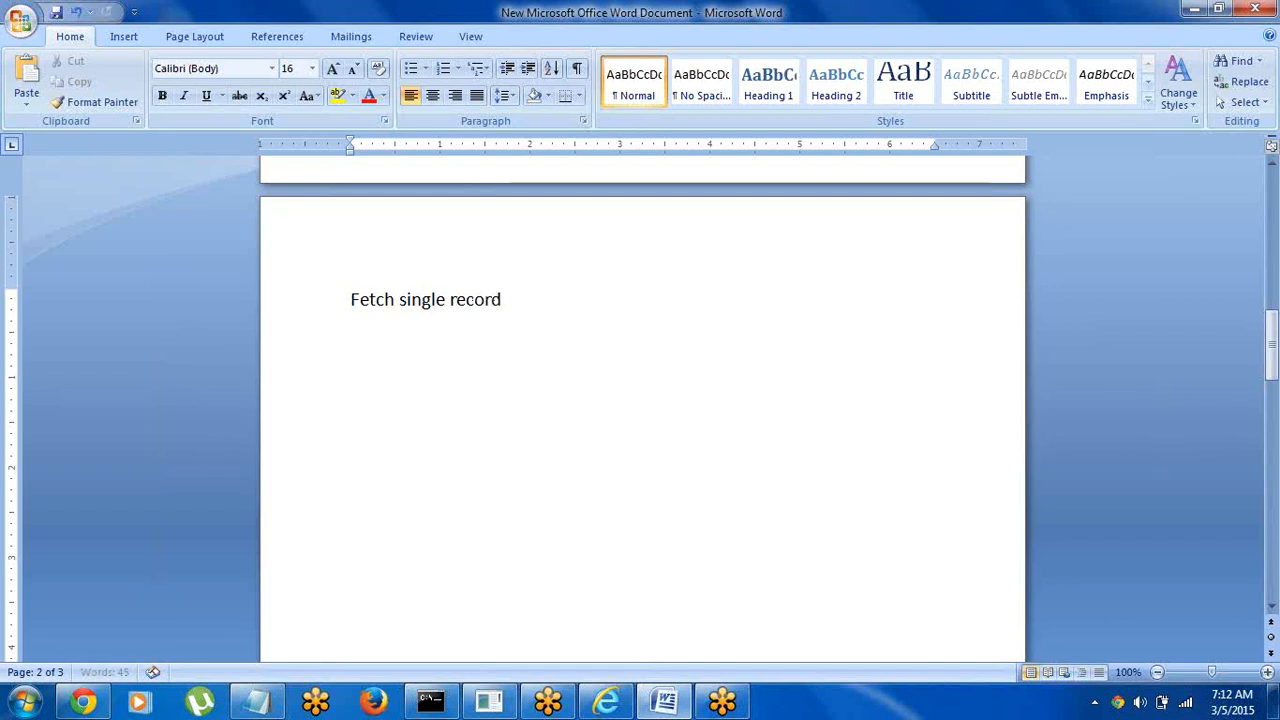
pyautogui.write('---')
pyautogui.click(360, 347)
pyautogui.write('Primary ')
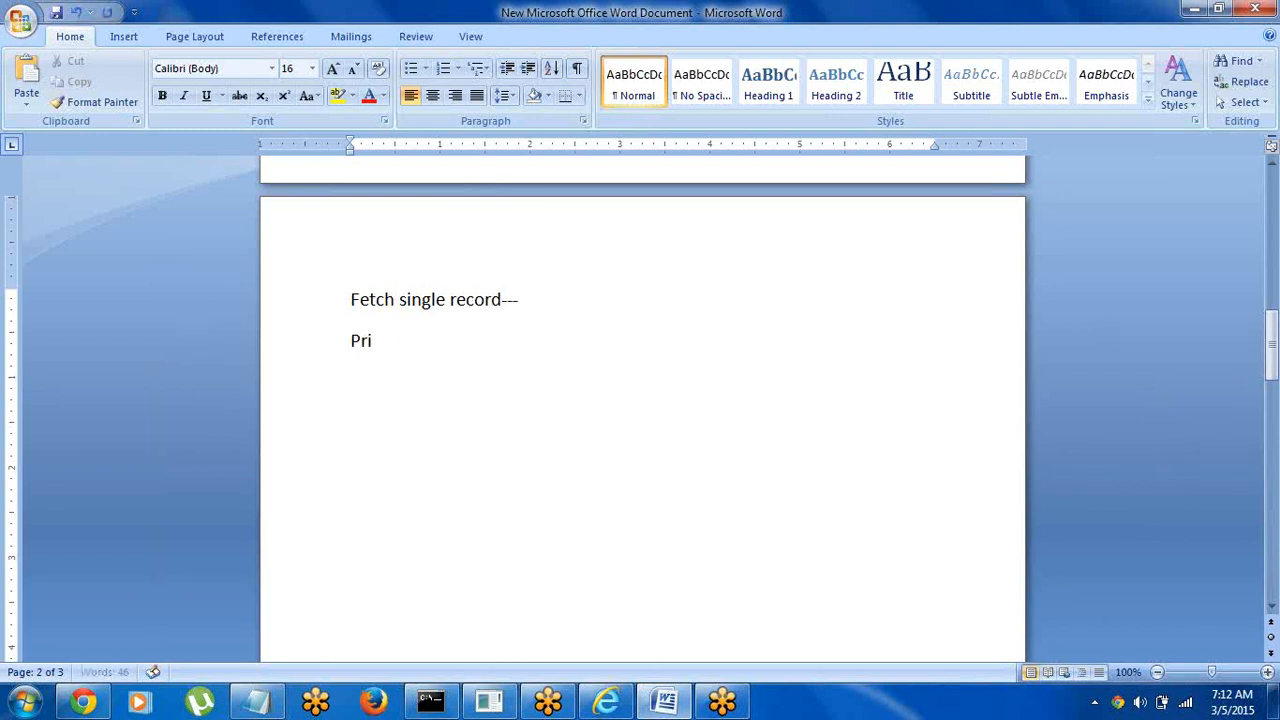
pyautogui.write('----')
# Switch back to Pega in Internet Explorer and close the Insflow1 and SampleFlow rules, discarding outstanding changes
pyautogui.click(607, 704)
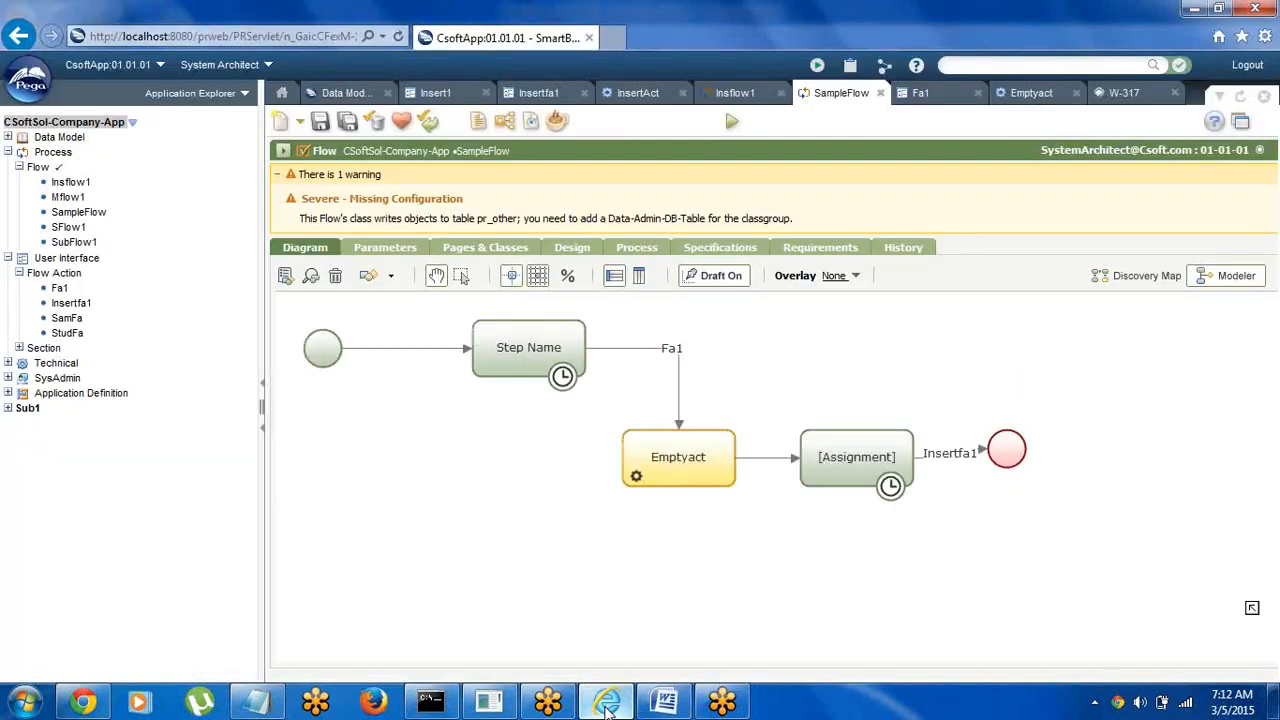
pyautogui.click(781, 95)
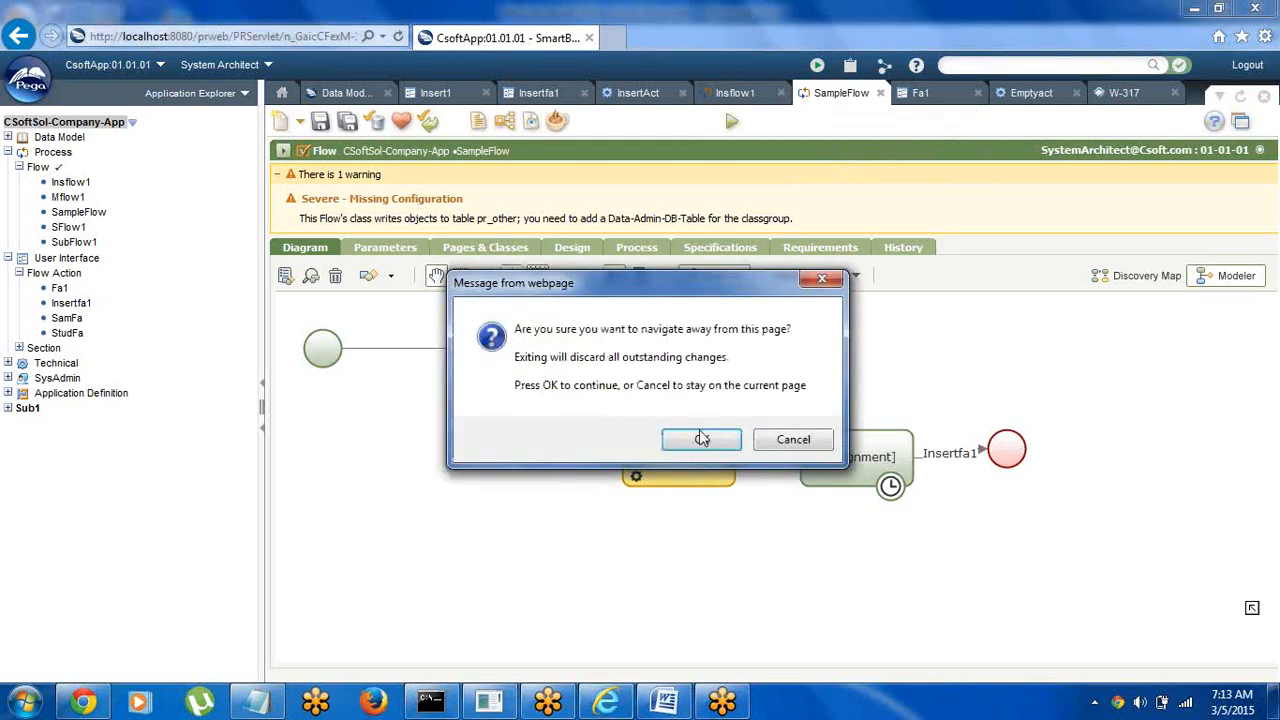
pyautogui.click(776, 438)
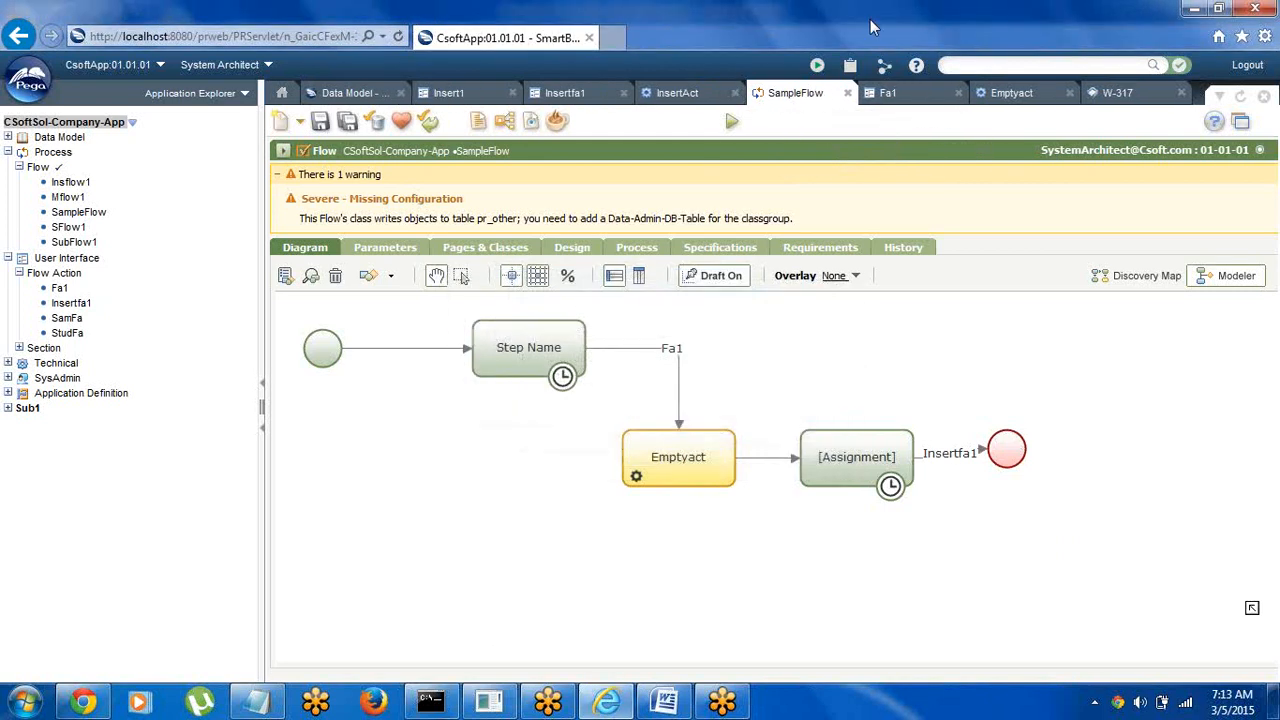
pyautogui.click(847, 93)
pyautogui.click(702, 439)
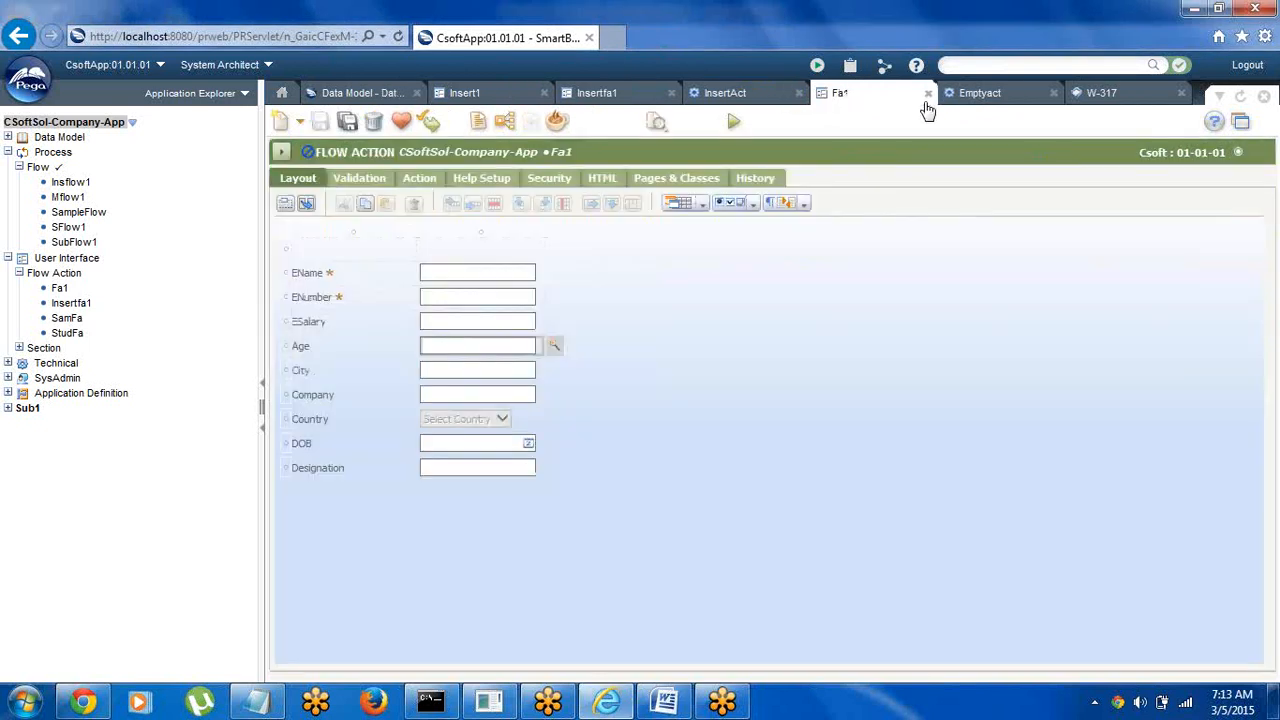
# Close the Fa1, Emptyact, W-317, InsertAct, Insertfa1 and Insert1 tabs, and open the Table2 data table instances
pyautogui.click(928, 93)
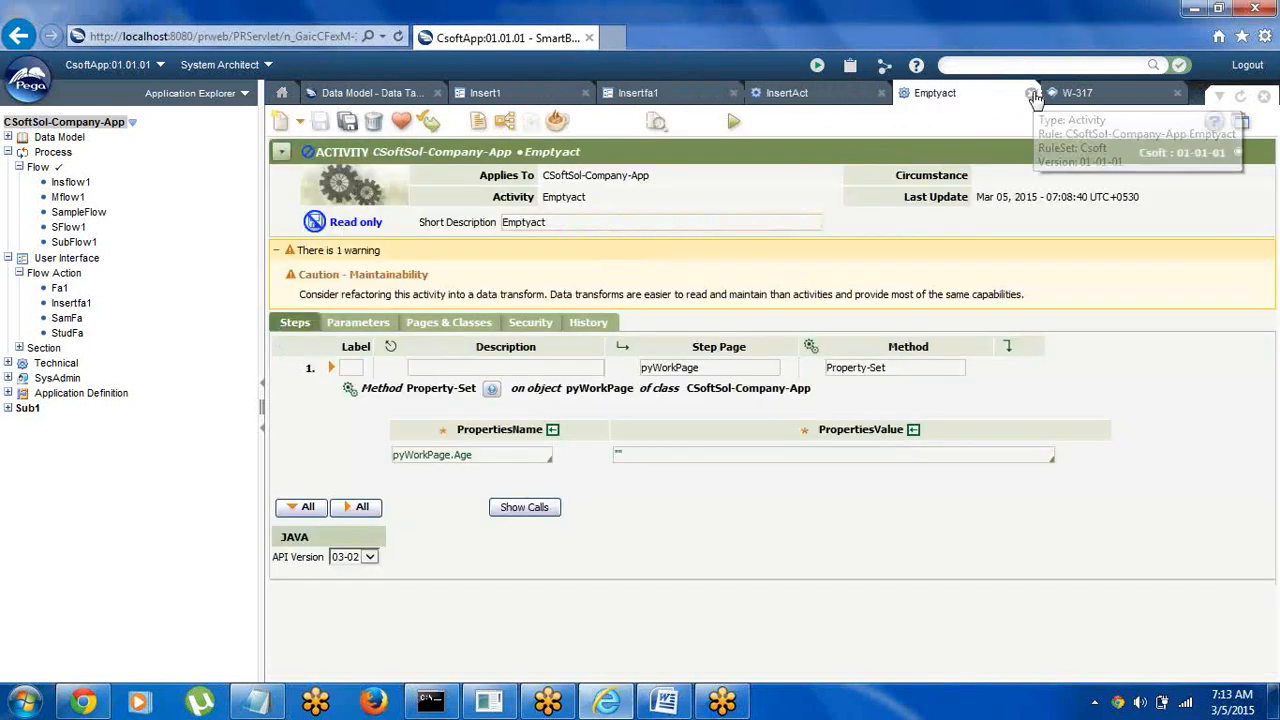
pyautogui.click(1030, 93)
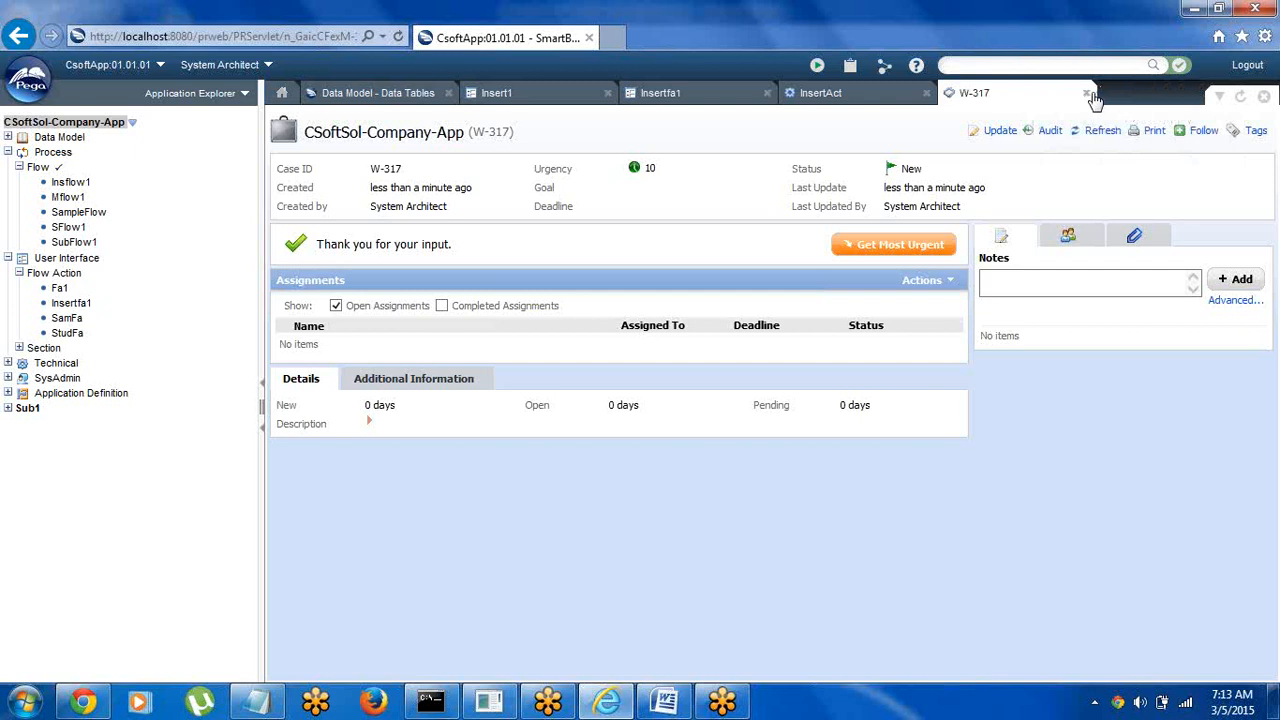
pyautogui.click(1086, 93)
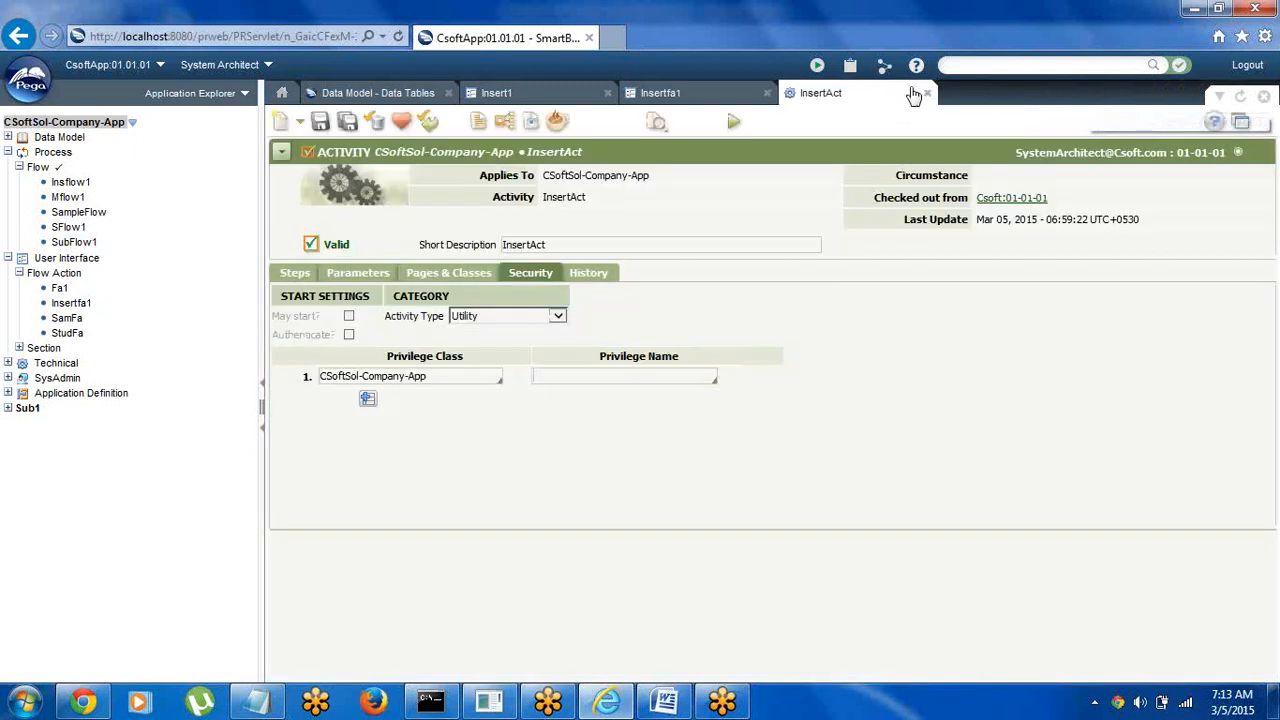
pyautogui.click(928, 95)
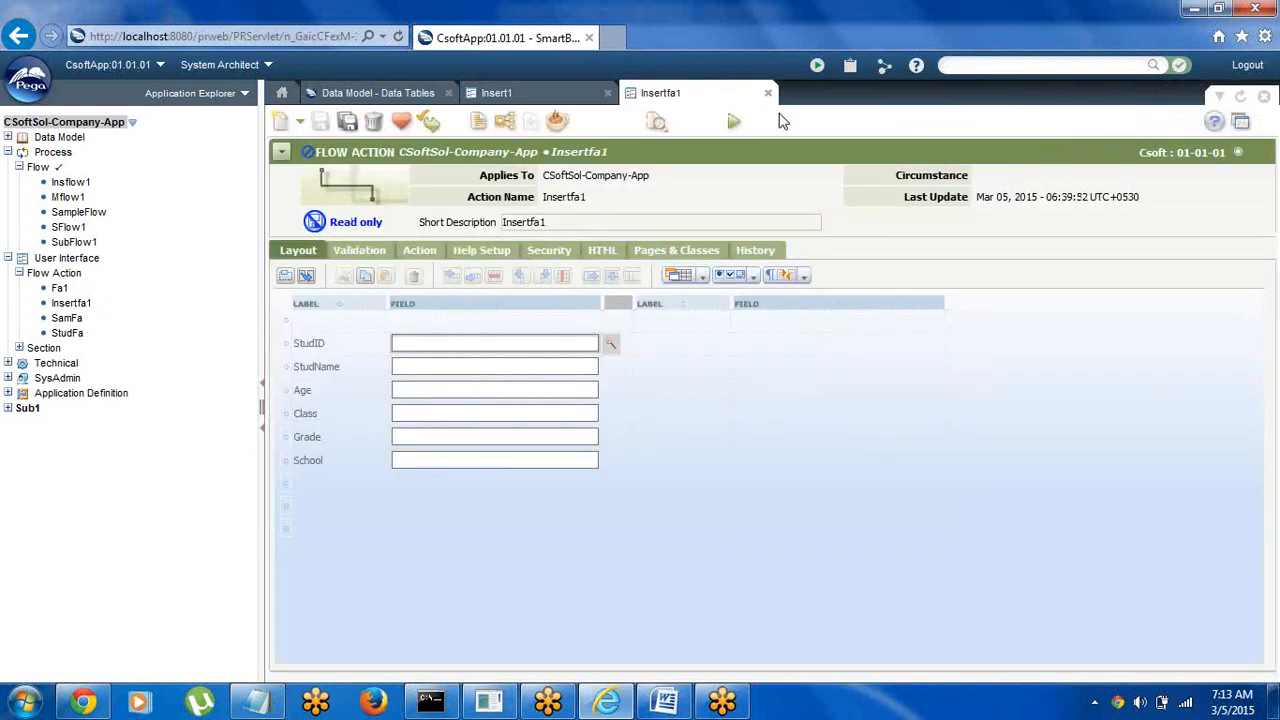
pyautogui.click(769, 95)
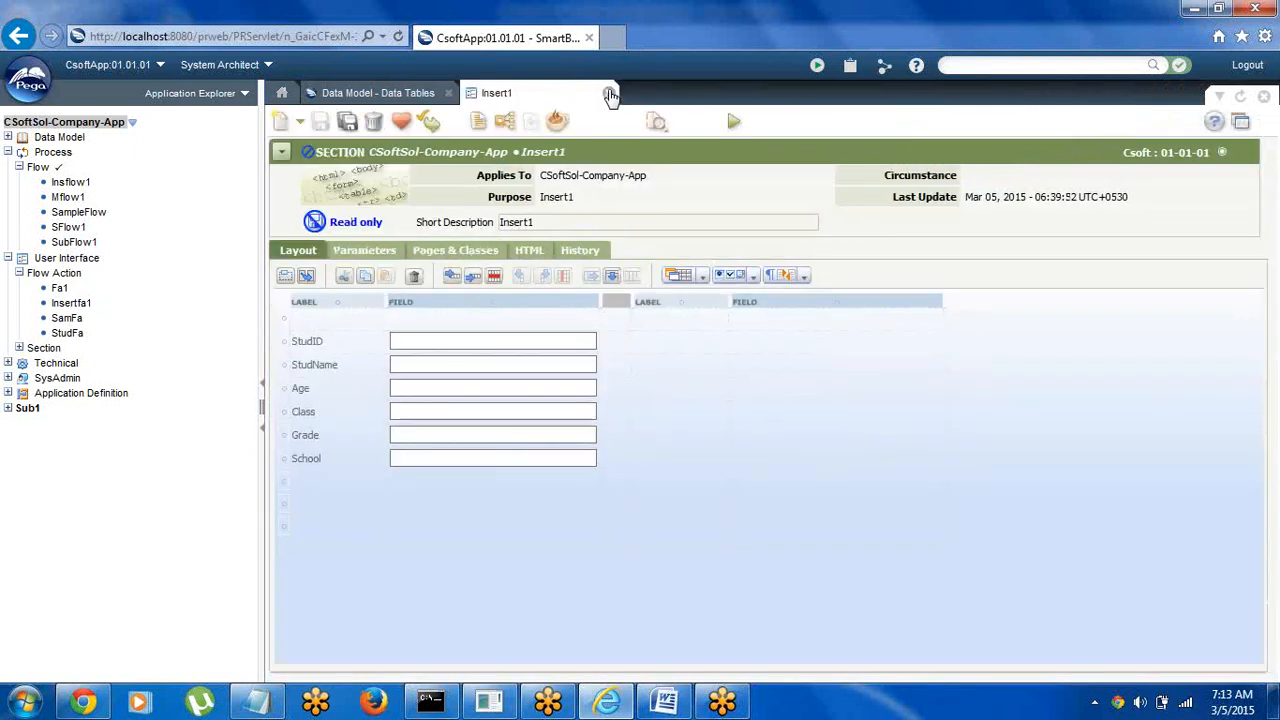
pyautogui.click(610, 94)
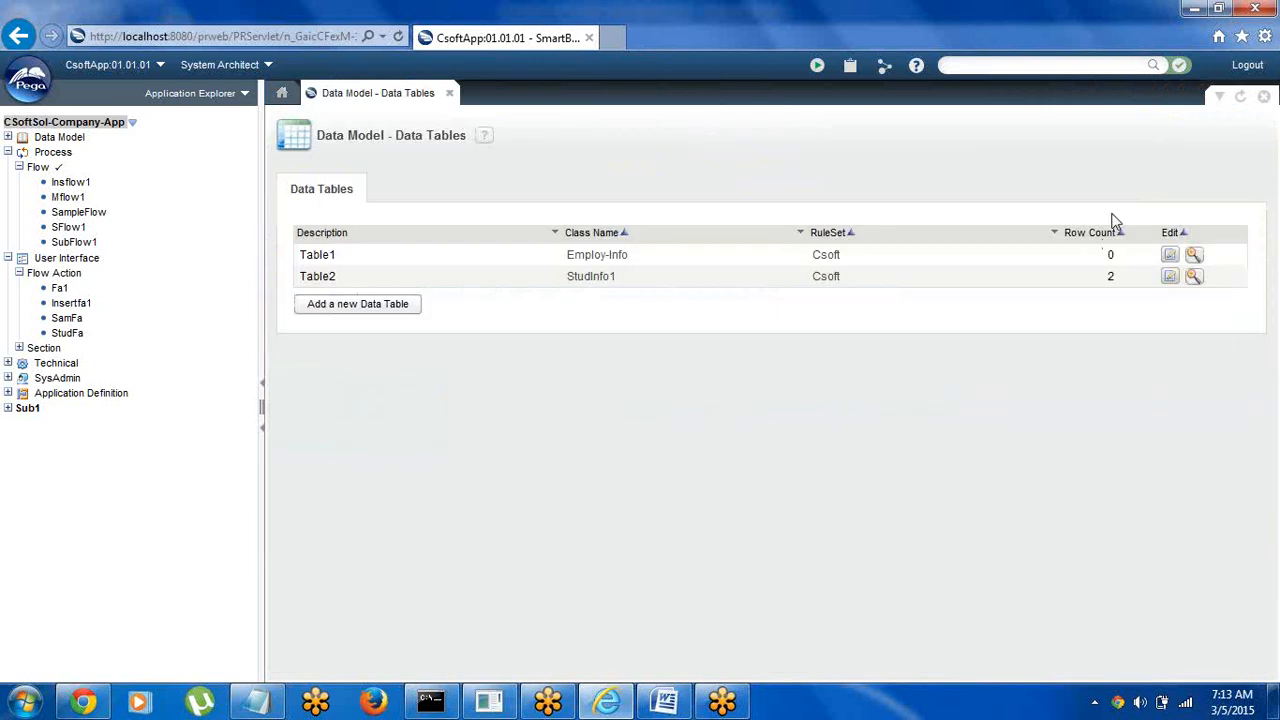
pyautogui.click(1170, 278)
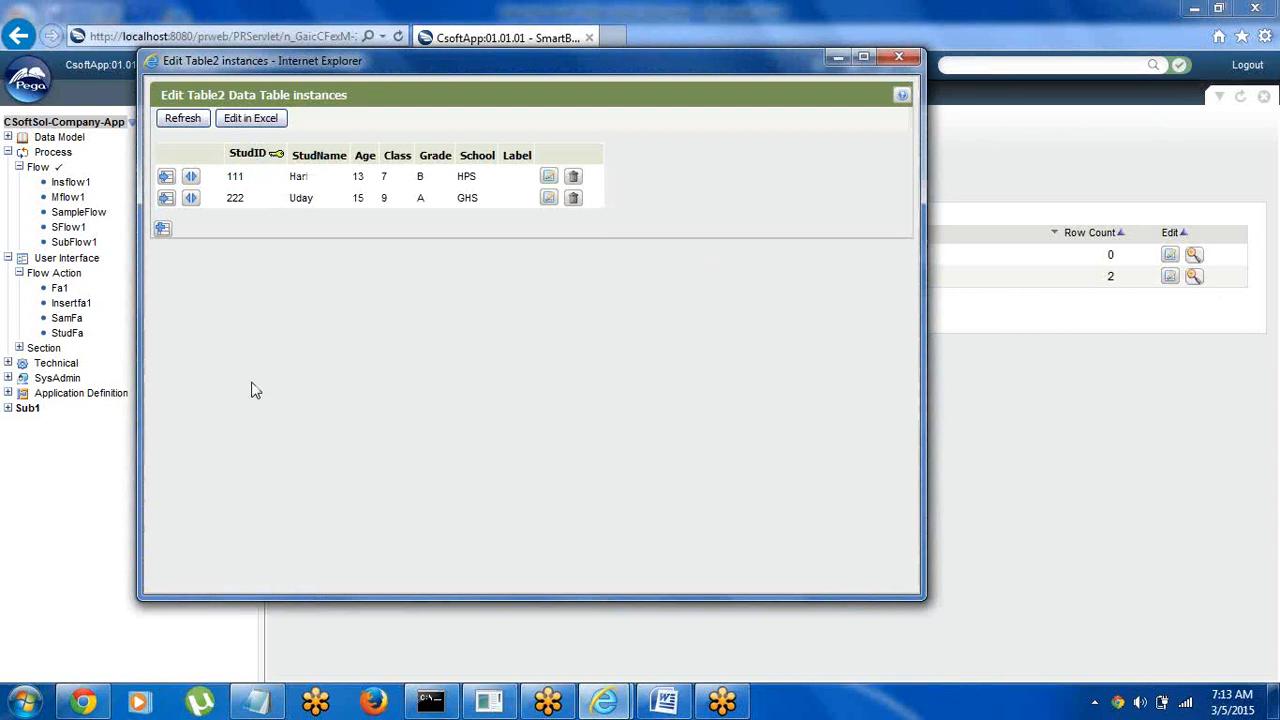
# Switch to the Word notes and add the line "Studid---111" below the "Primary ----" line
pyautogui.click(664, 701)
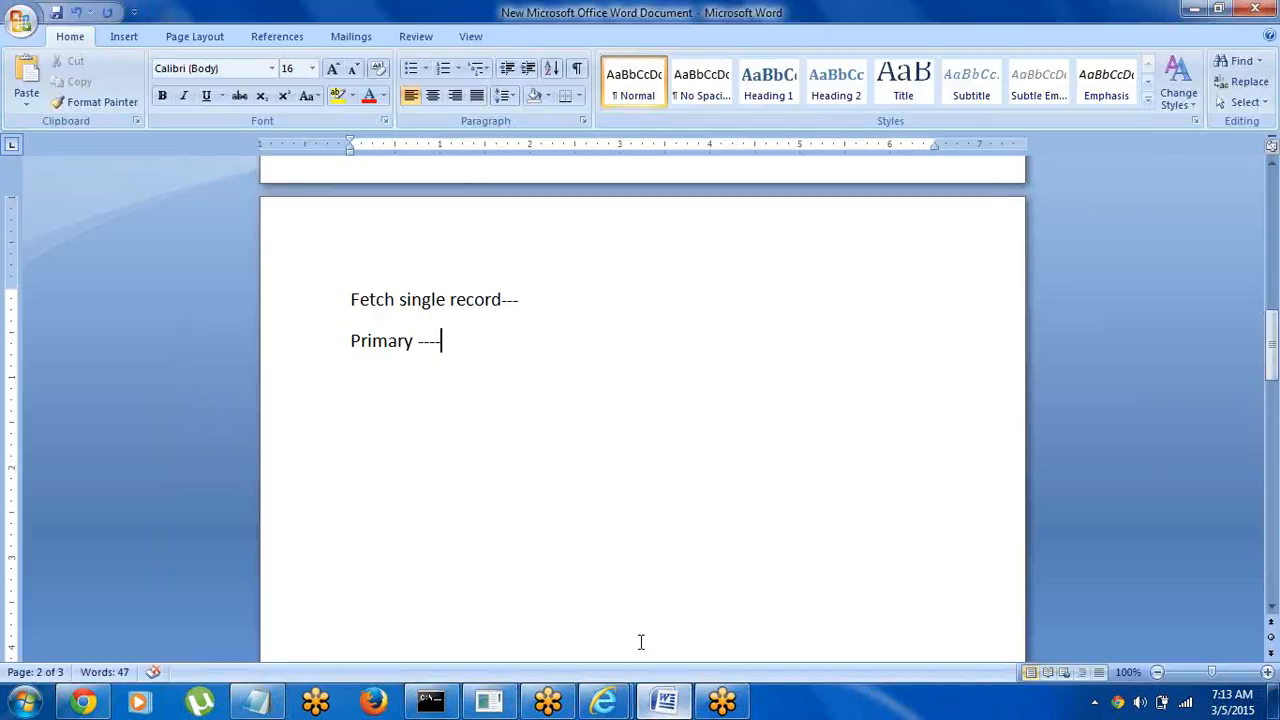
pyautogui.press('Return')
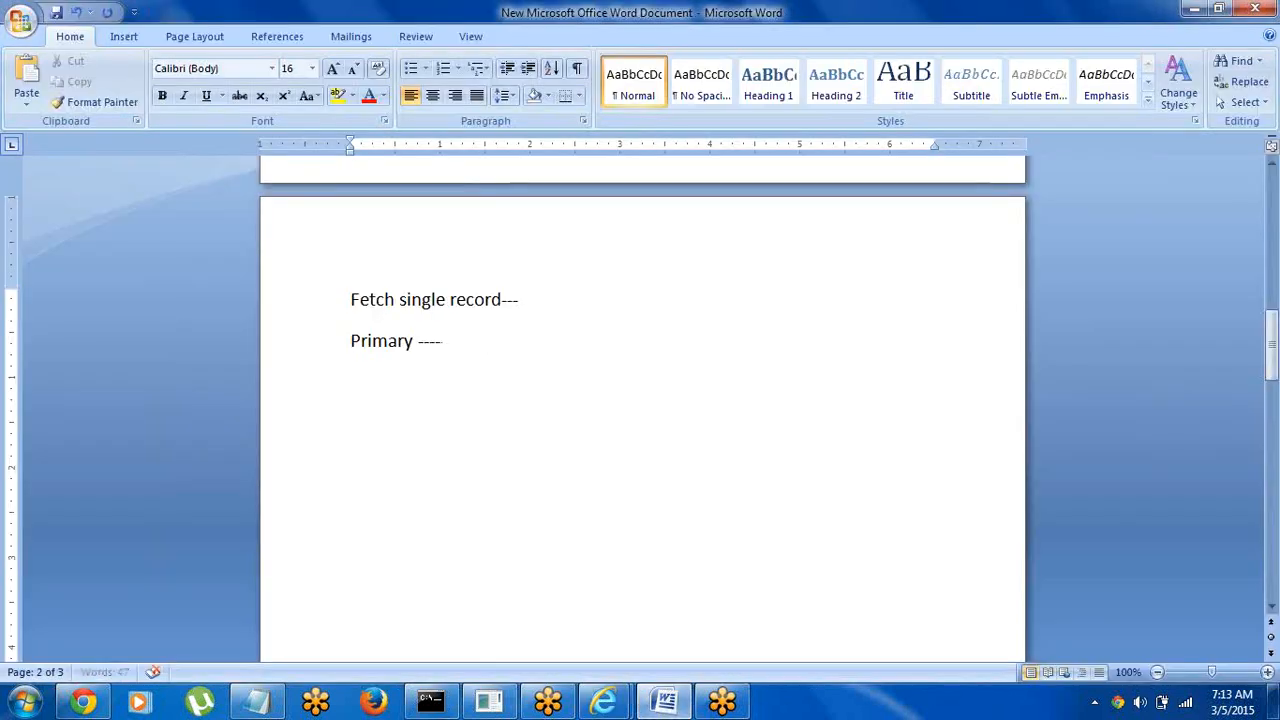
pyautogui.write('Studid---')
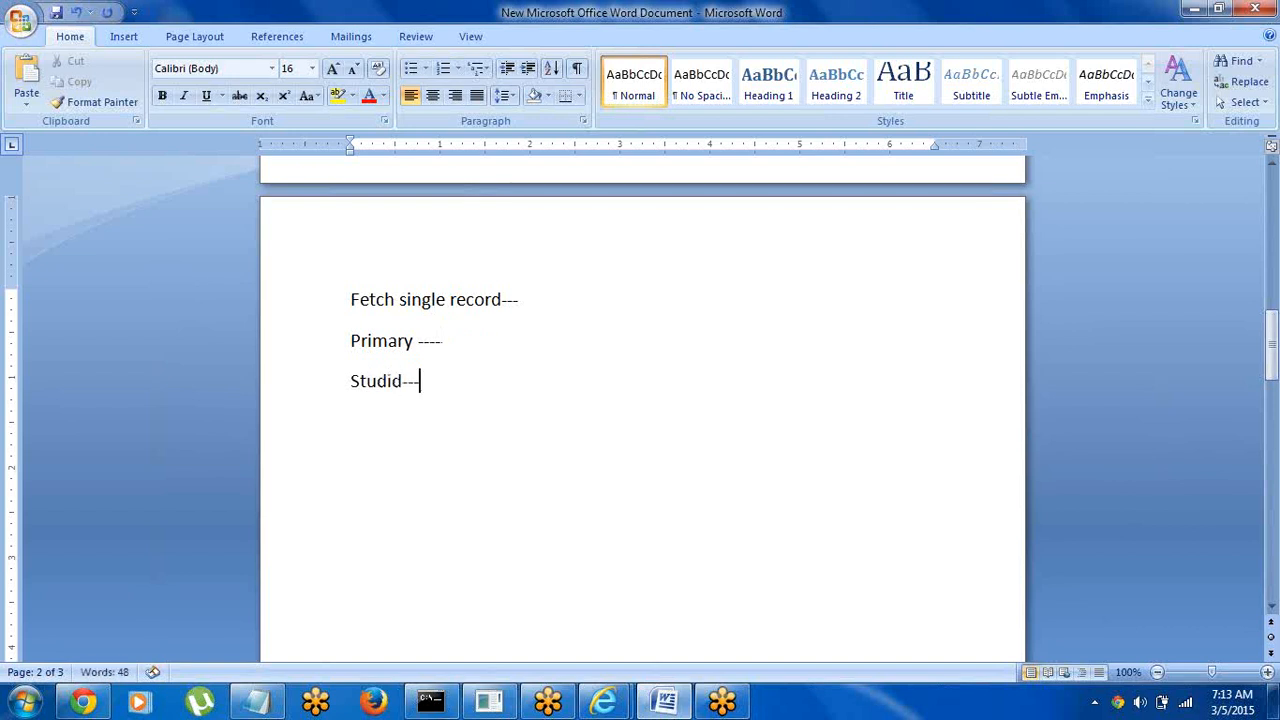
pyautogui.write('111')
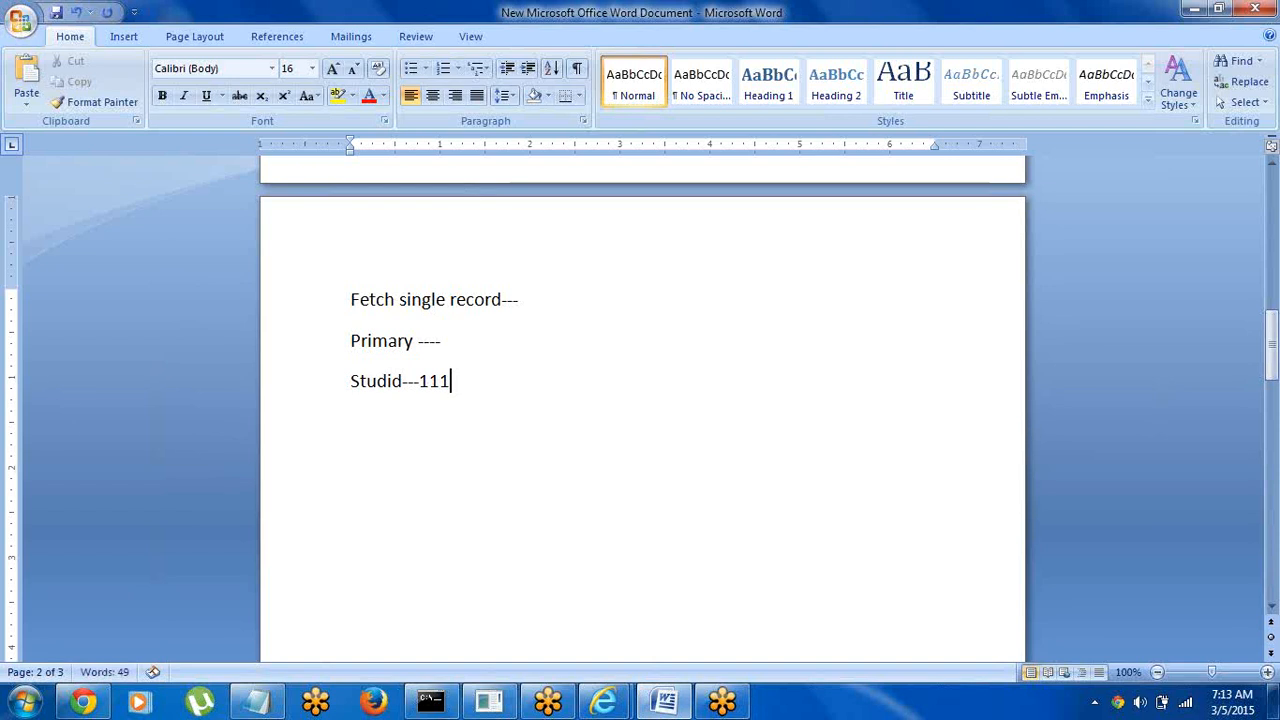
pyautogui.press('Return')
# Change the Studid line to "S1--- Studid" and add "S2--- All" on the line below it
pyautogui.click(282, 400)
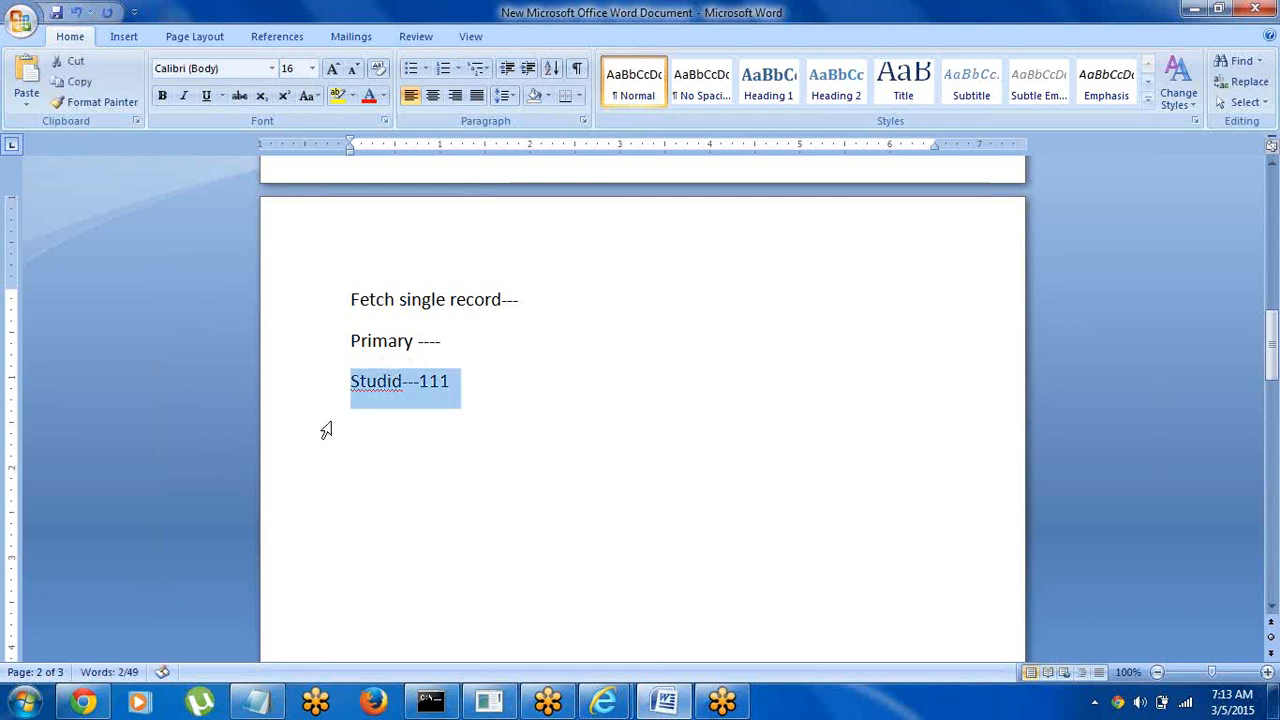
pyautogui.click(472, 386)
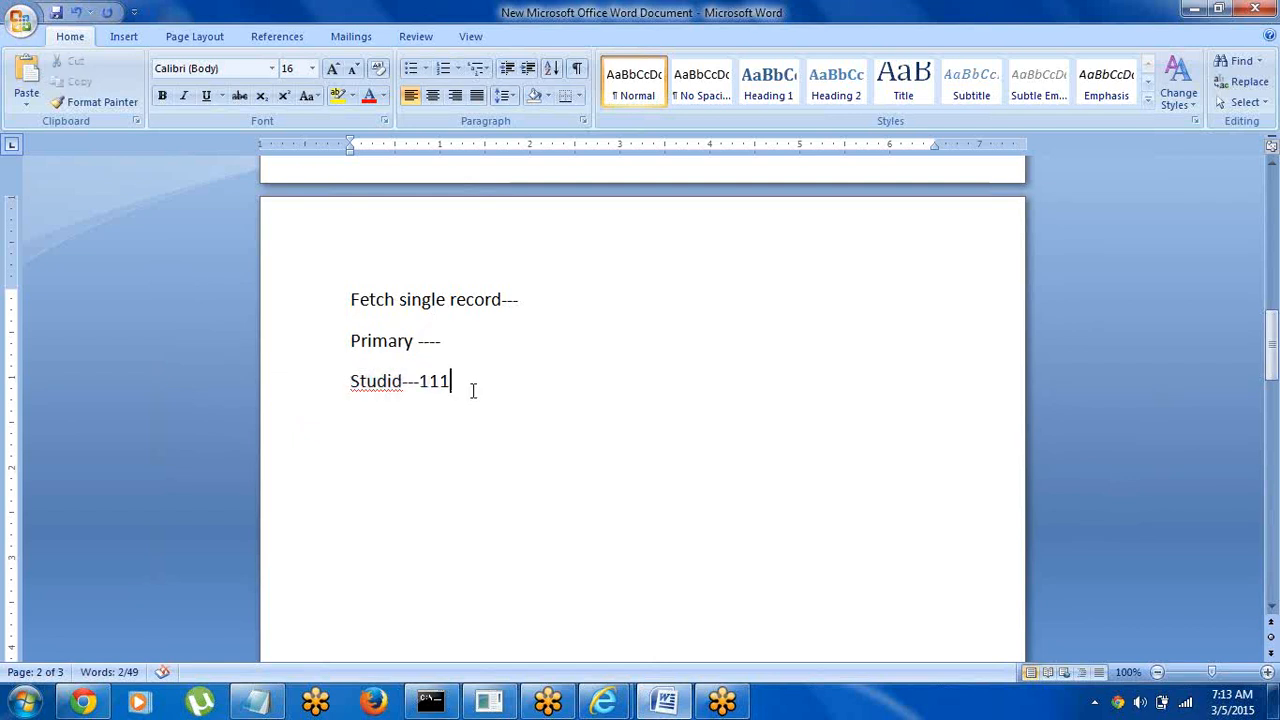
pyautogui.write('S1--')
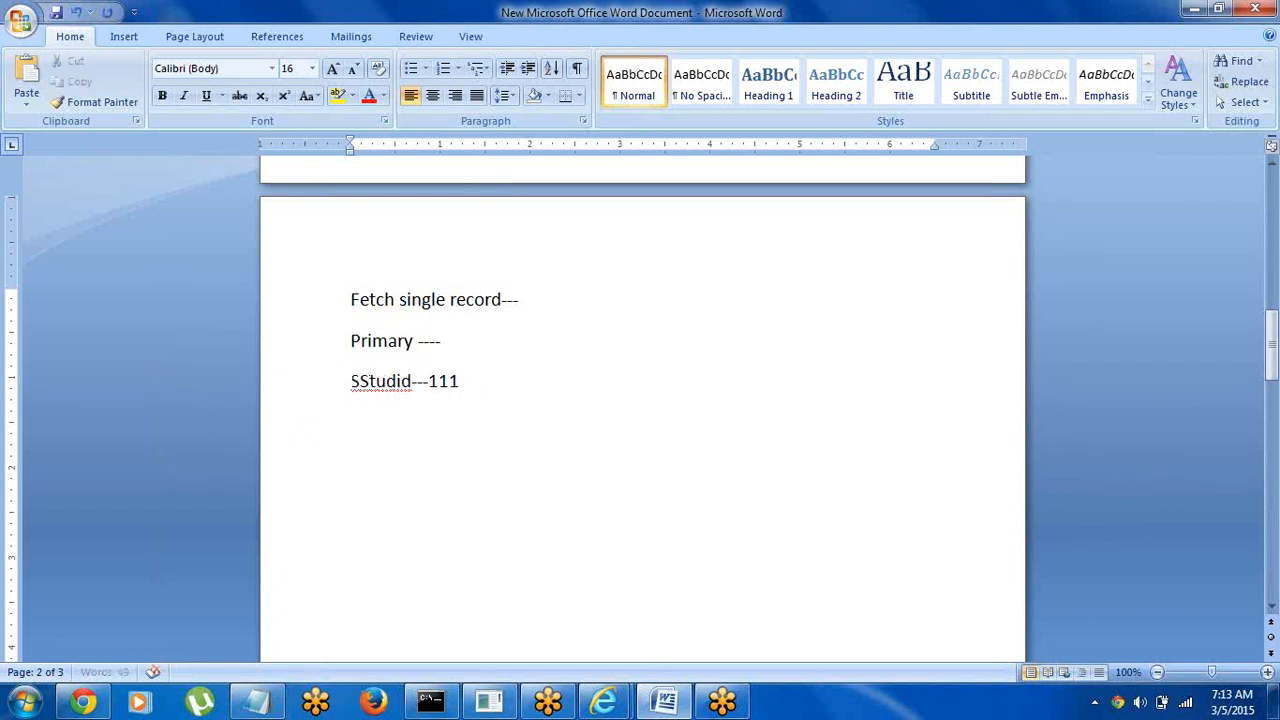
pyautogui.write('-')
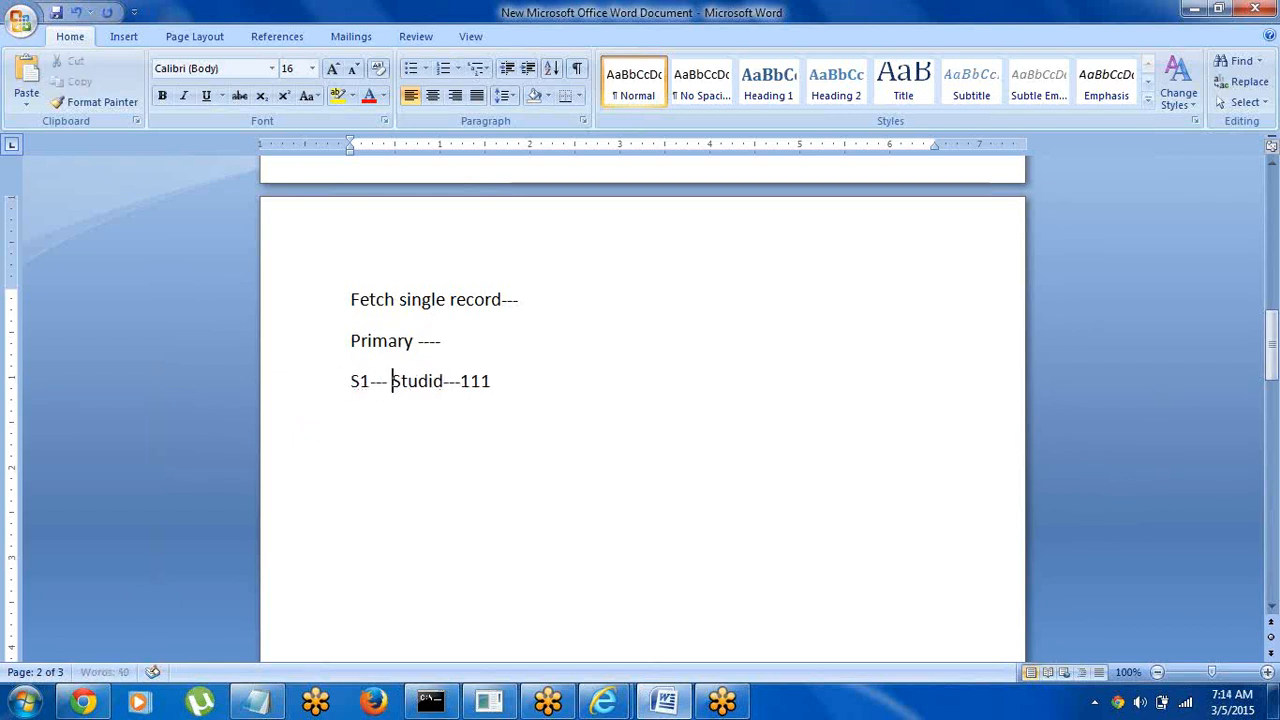
pyautogui.click(500, 377)
pyautogui.press('BackSpace')
pyautogui.press('BackSpace')
pyautogui.press('BackSpace')
pyautogui.press('Return')
pyautogui.write('S2--- ')
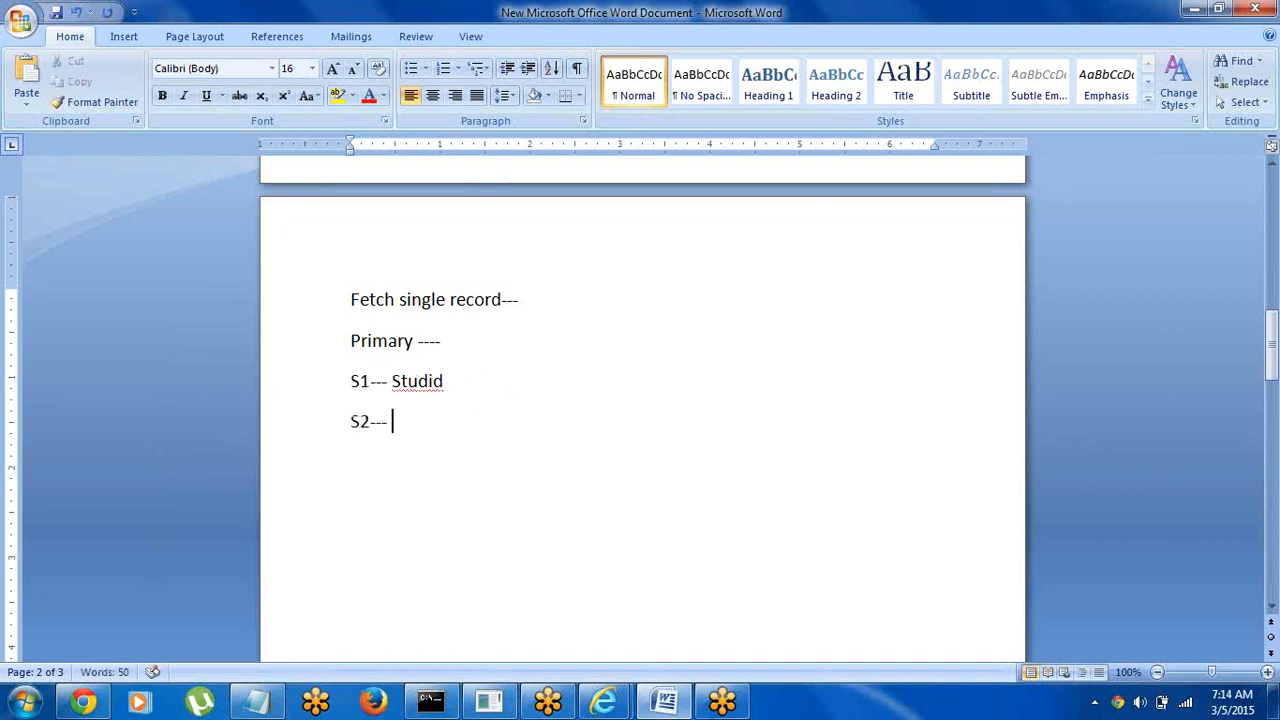
pyautogui.write('All')
# Switch back to the main Pega window and expand the Data Model's Property list for CSoftSol-Company-App
pyautogui.moveTo(604, 700)
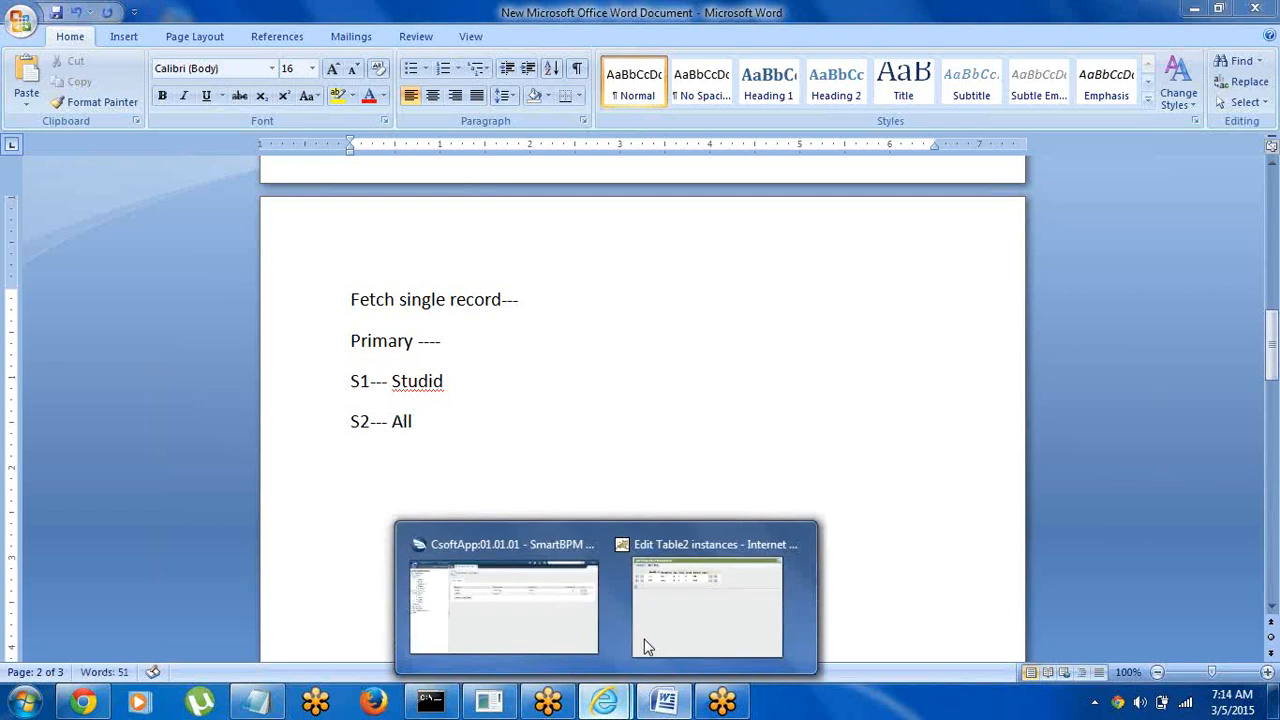
pyautogui.click(560, 614)
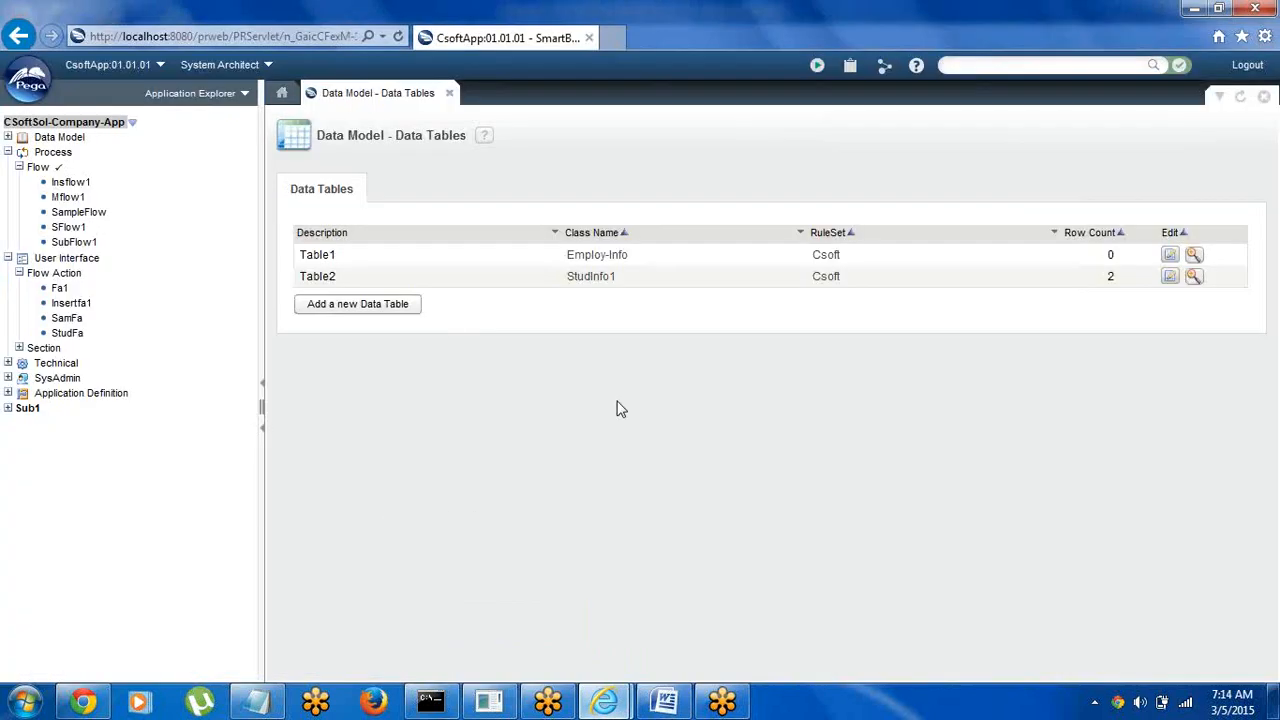
pyautogui.click(8, 137)
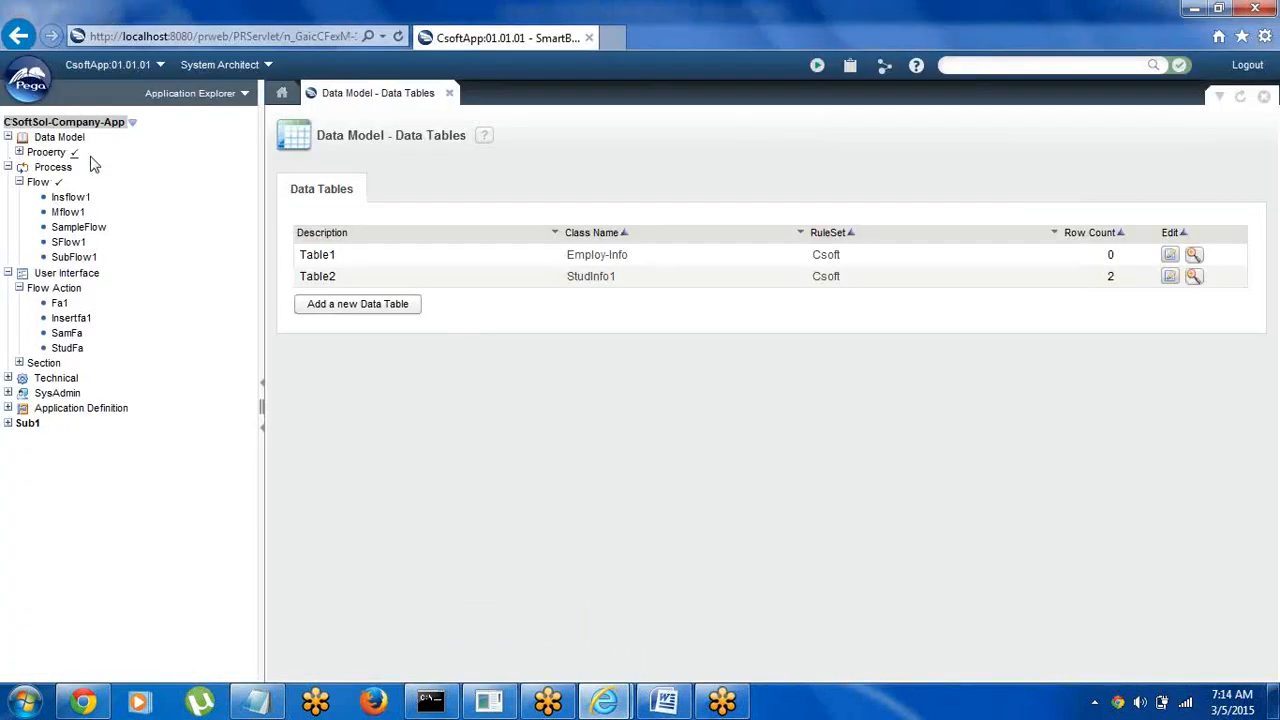
pyautogui.click(18, 152)
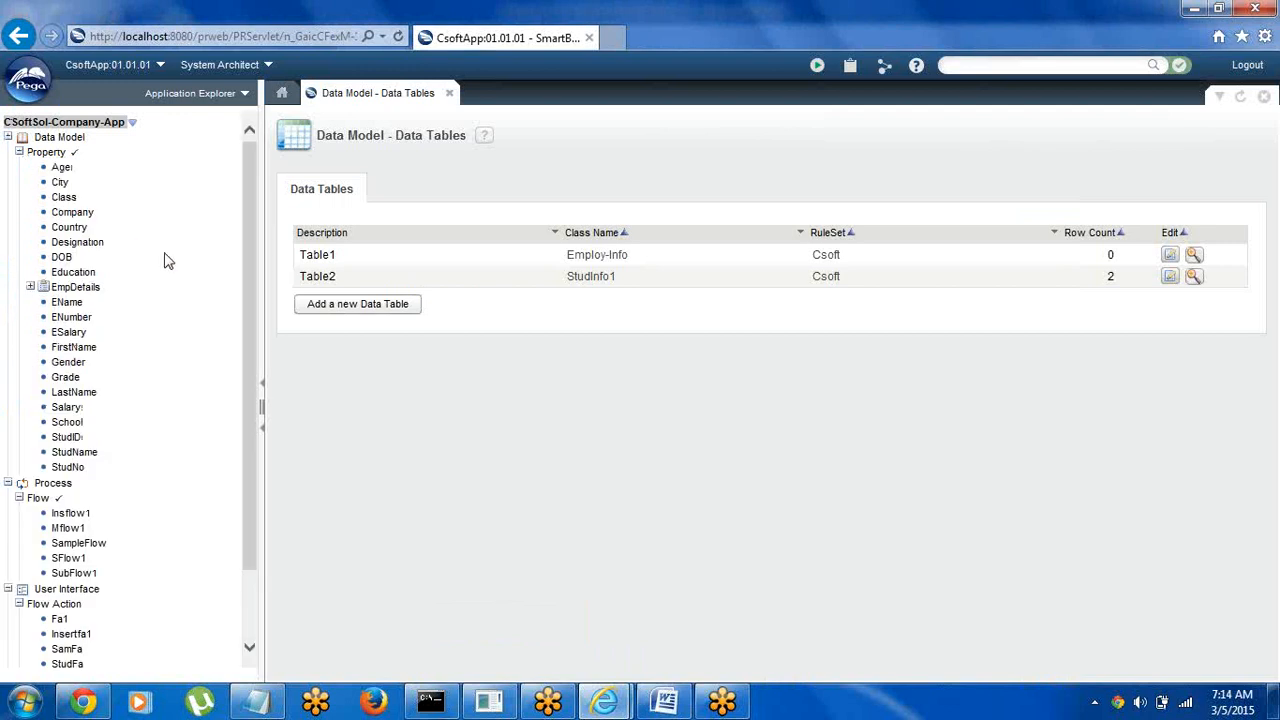
# Create a section named Fetchs1 under CSoftSol-Company-App with a StudID field in the layout's second row, and save it
pyautogui.rightClick(100, 126)
pyautogui.moveTo(124, 132)
pyautogui.moveTo(340, 189)
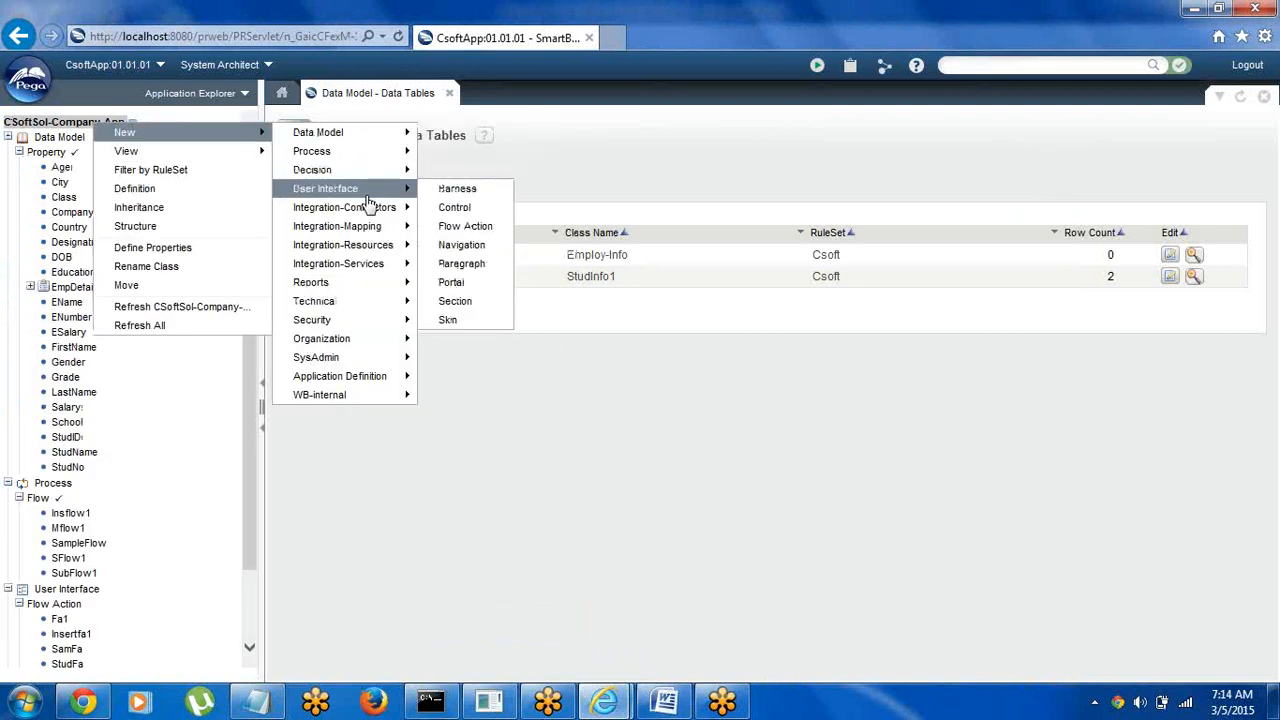
pyautogui.click(463, 302)
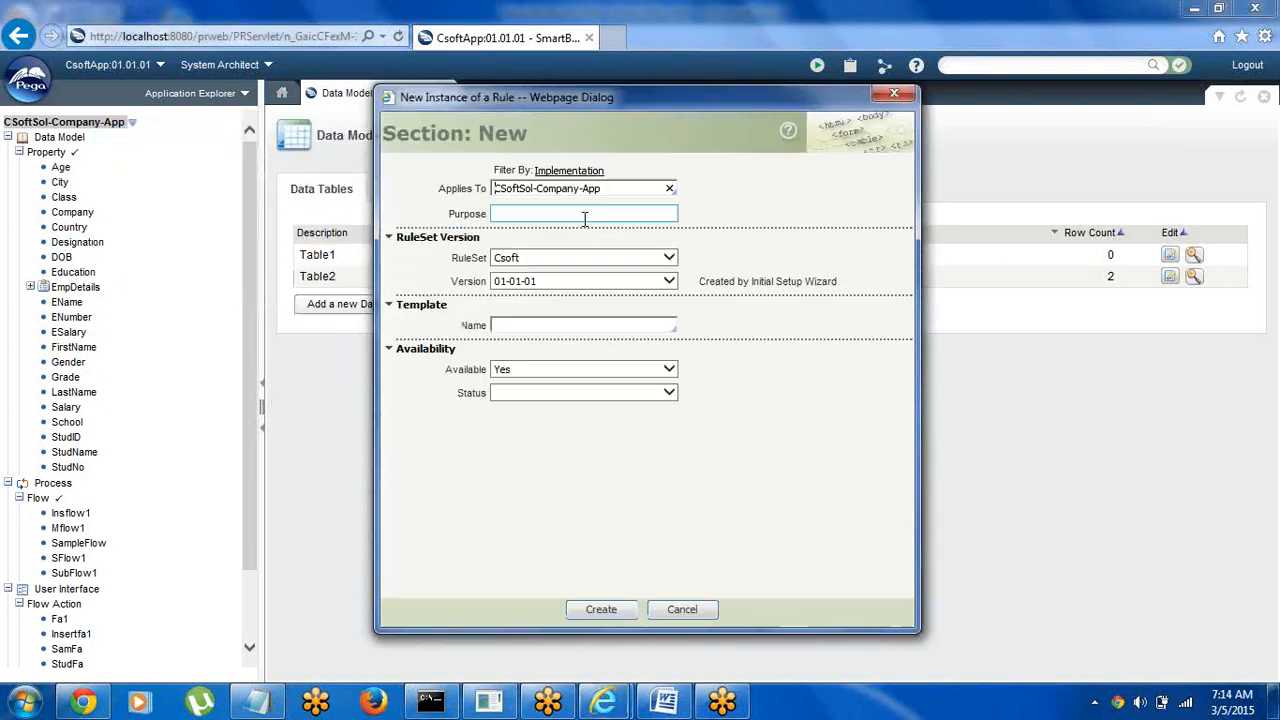
pyautogui.click(520, 211)
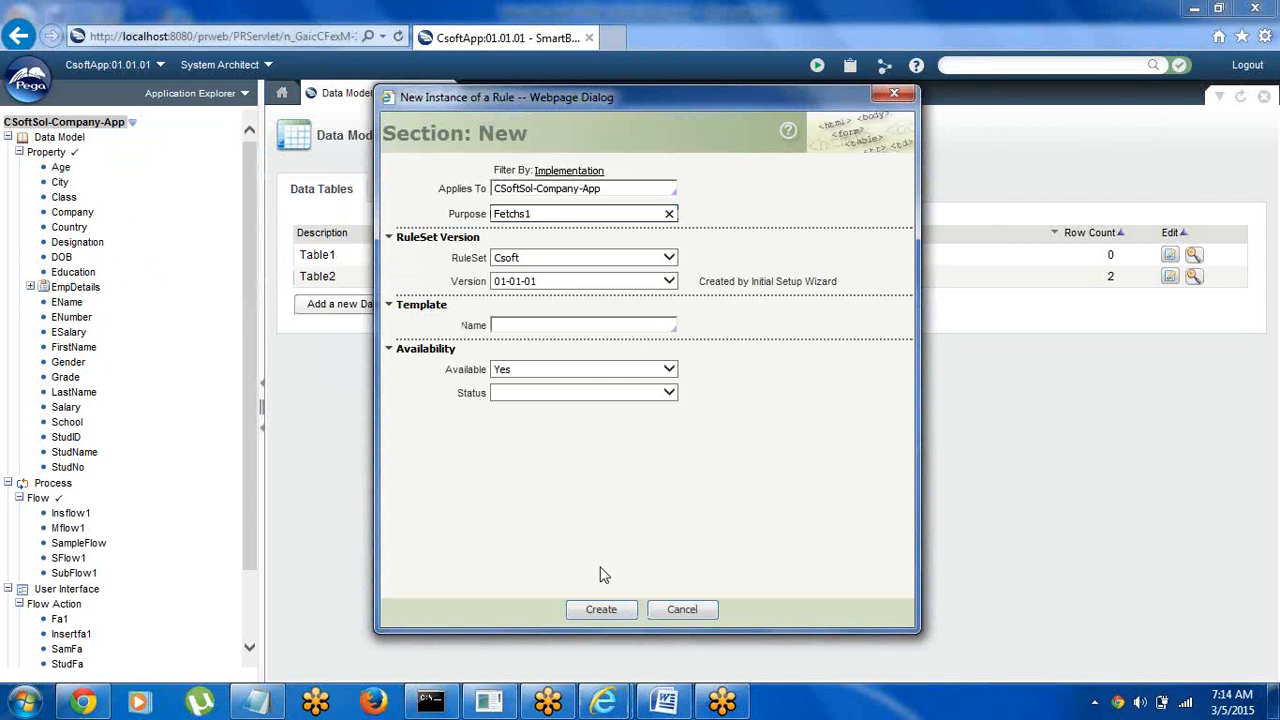
pyautogui.click(600, 609)
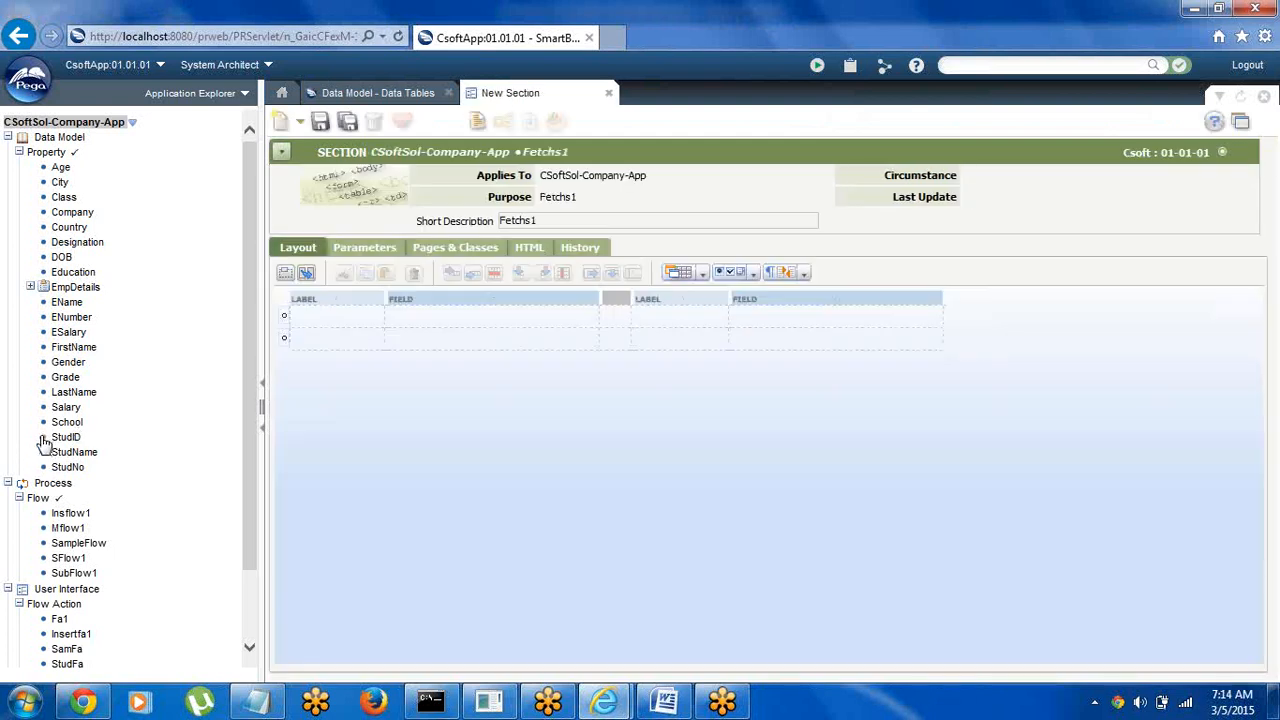
pyautogui.moveTo(45, 445); pyautogui.dragTo(403, 341)
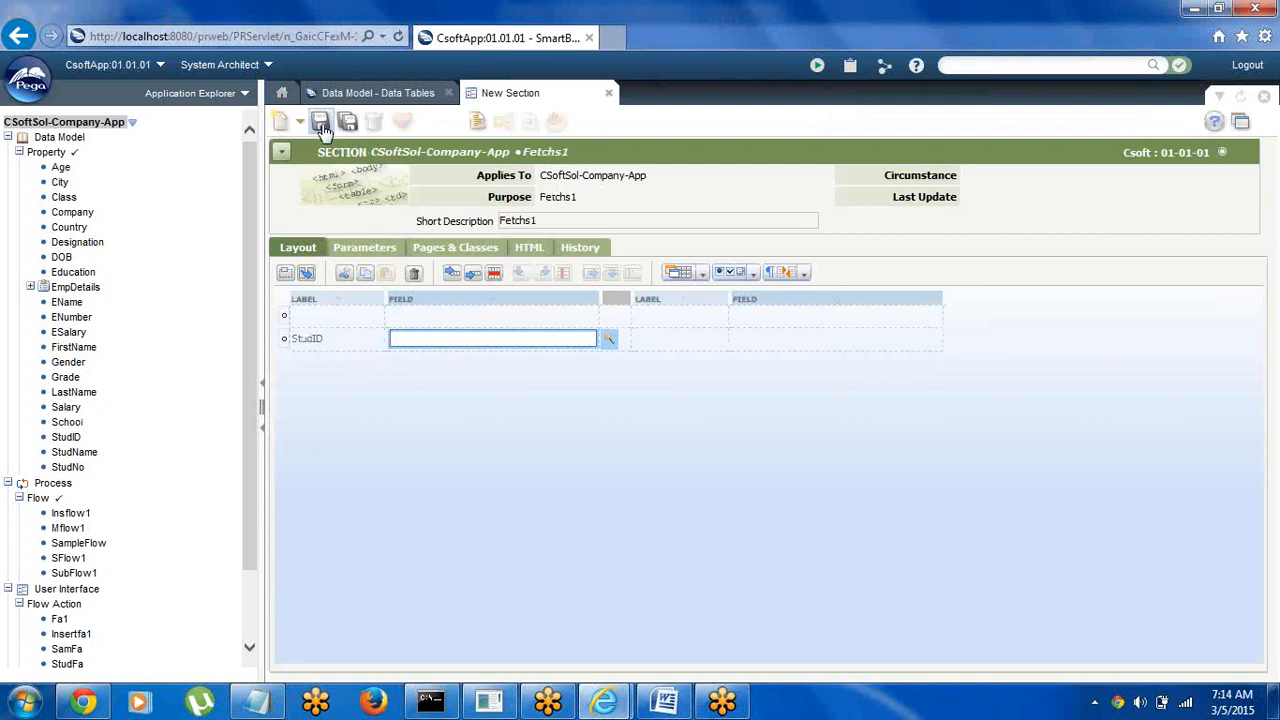
pyautogui.click(320, 121)
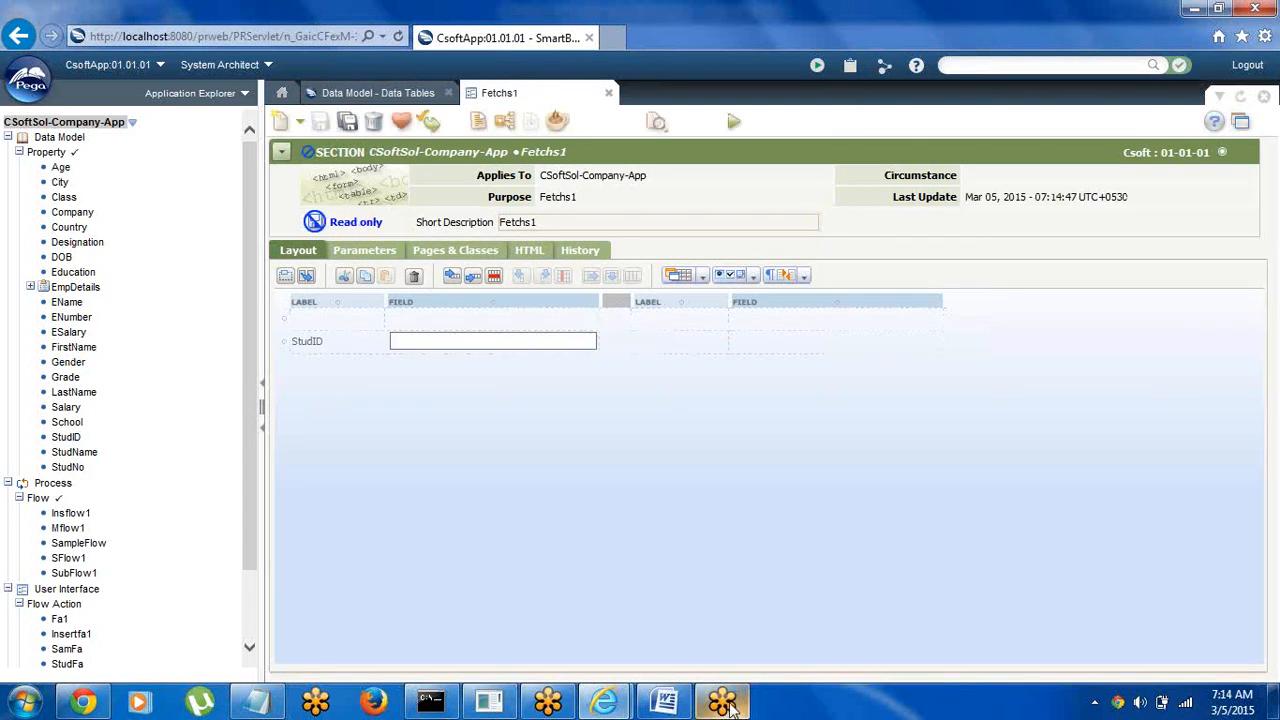
# Review the StudID key column in the Table2 data table instances, and minimize that window
pyautogui.moveTo(604, 702)
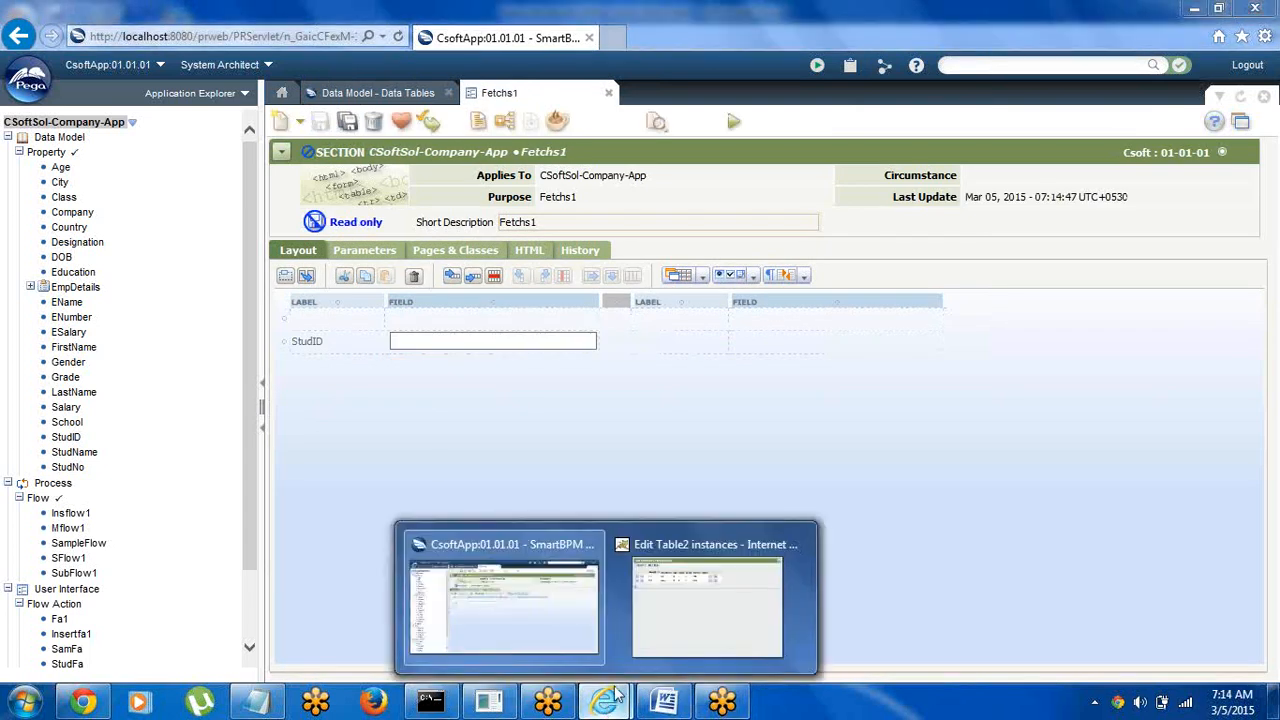
pyautogui.click(753, 630)
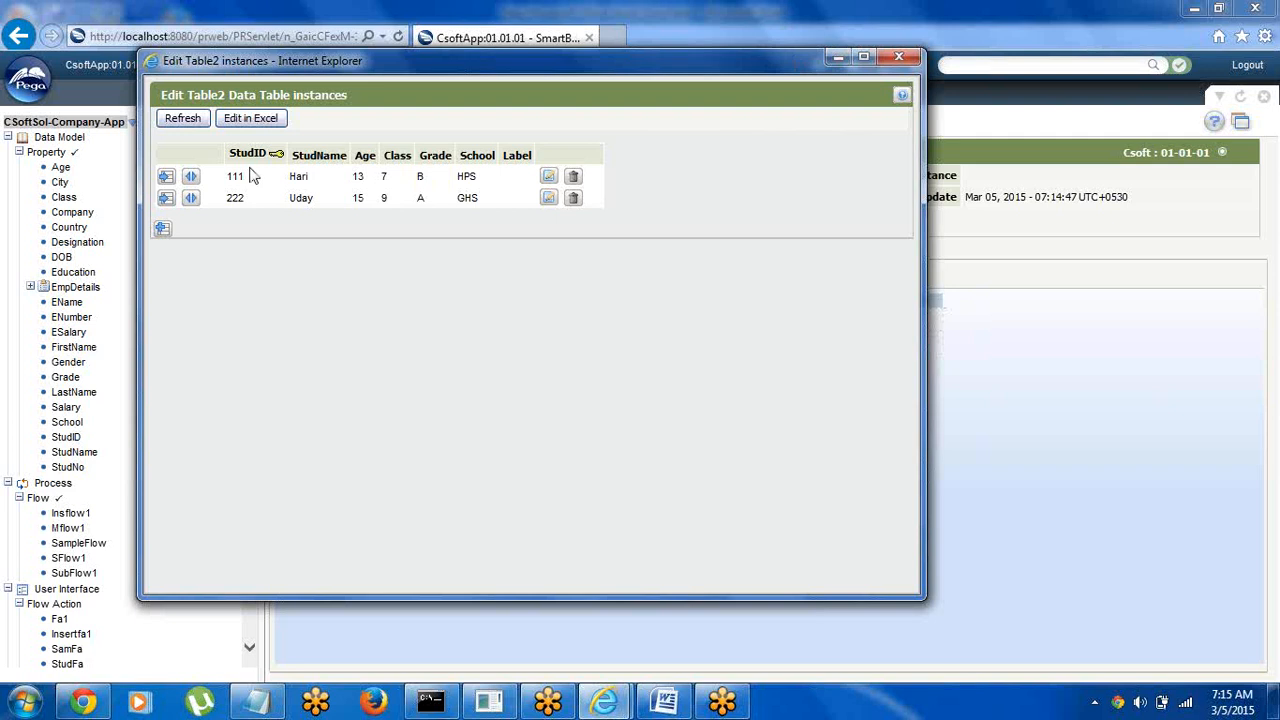
pyautogui.click(837, 58)
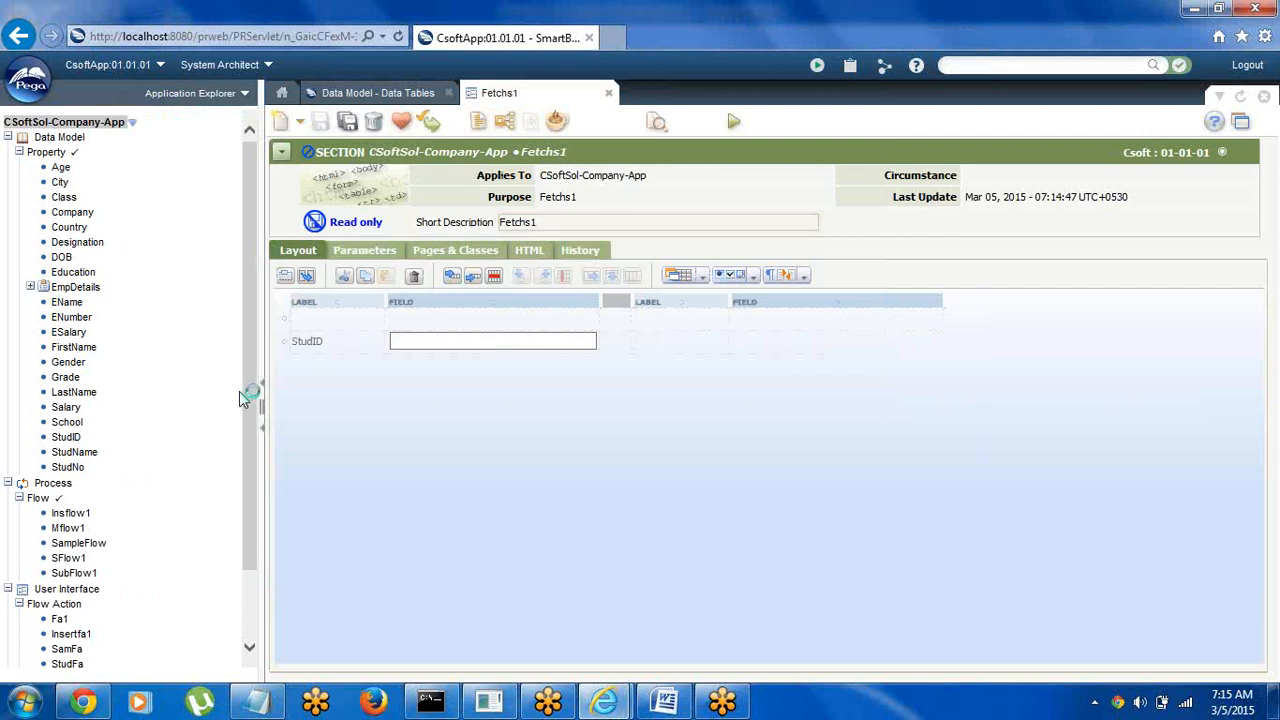
# Open the existing Insert1 section and view the cell properties of its StudID field
pyautogui.moveTo(249, 389); pyautogui.dragTo(260, 540)
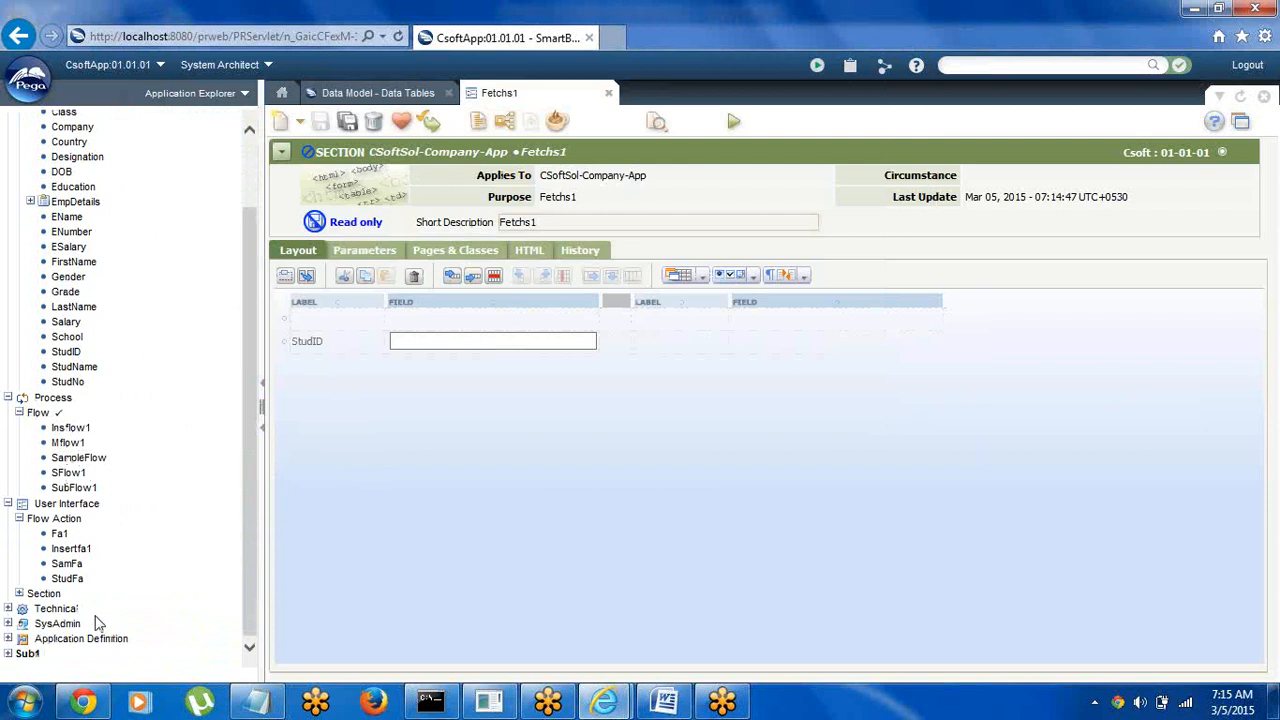
pyautogui.click(19, 594)
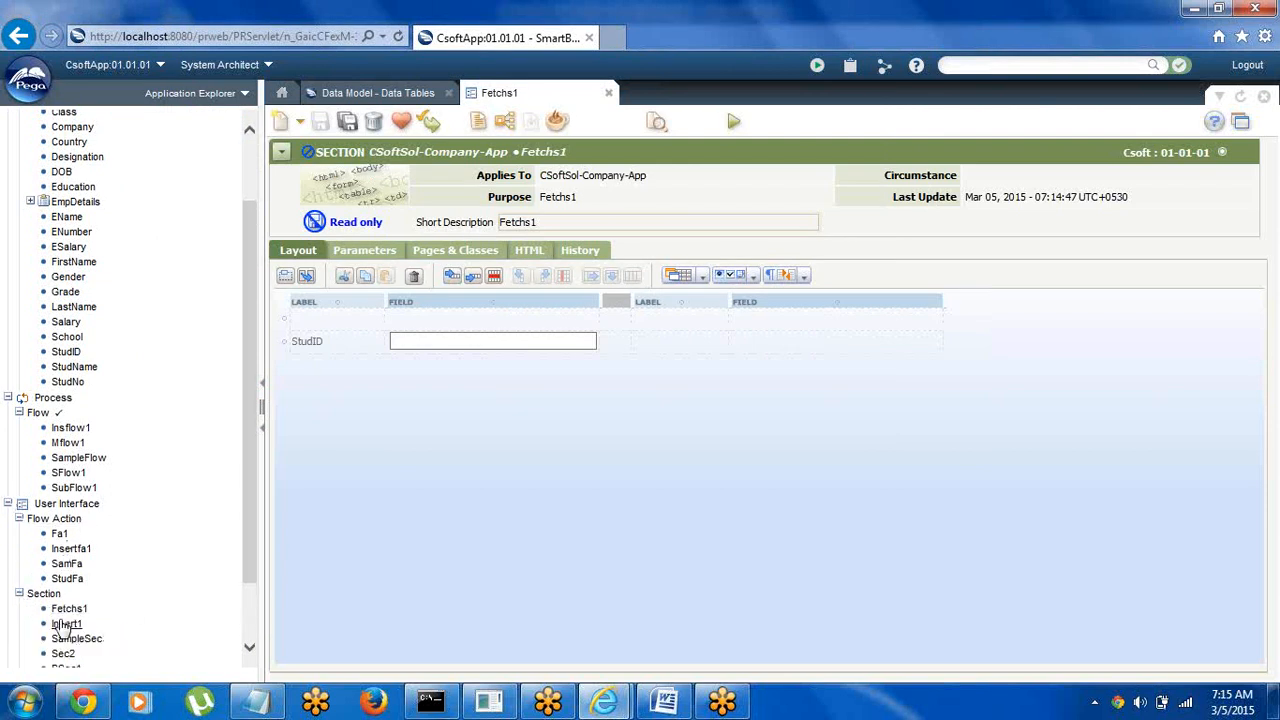
pyautogui.click(64, 624)
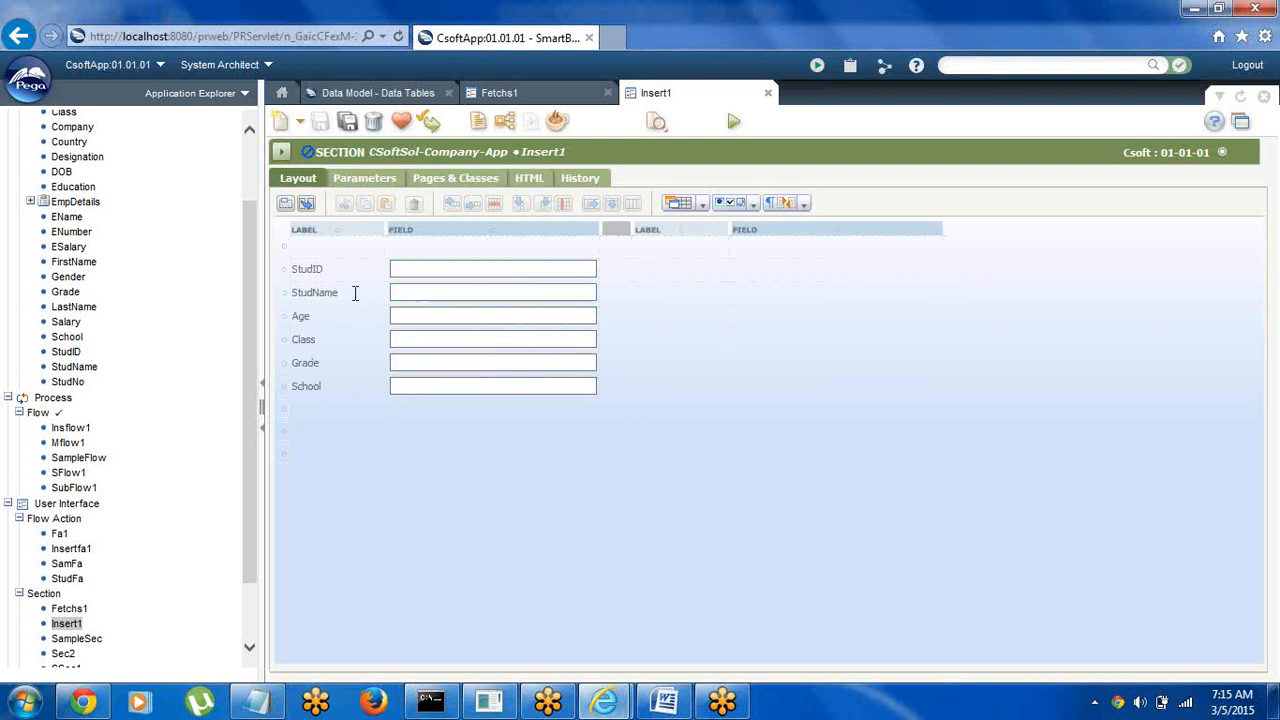
pyautogui.click(402, 293)
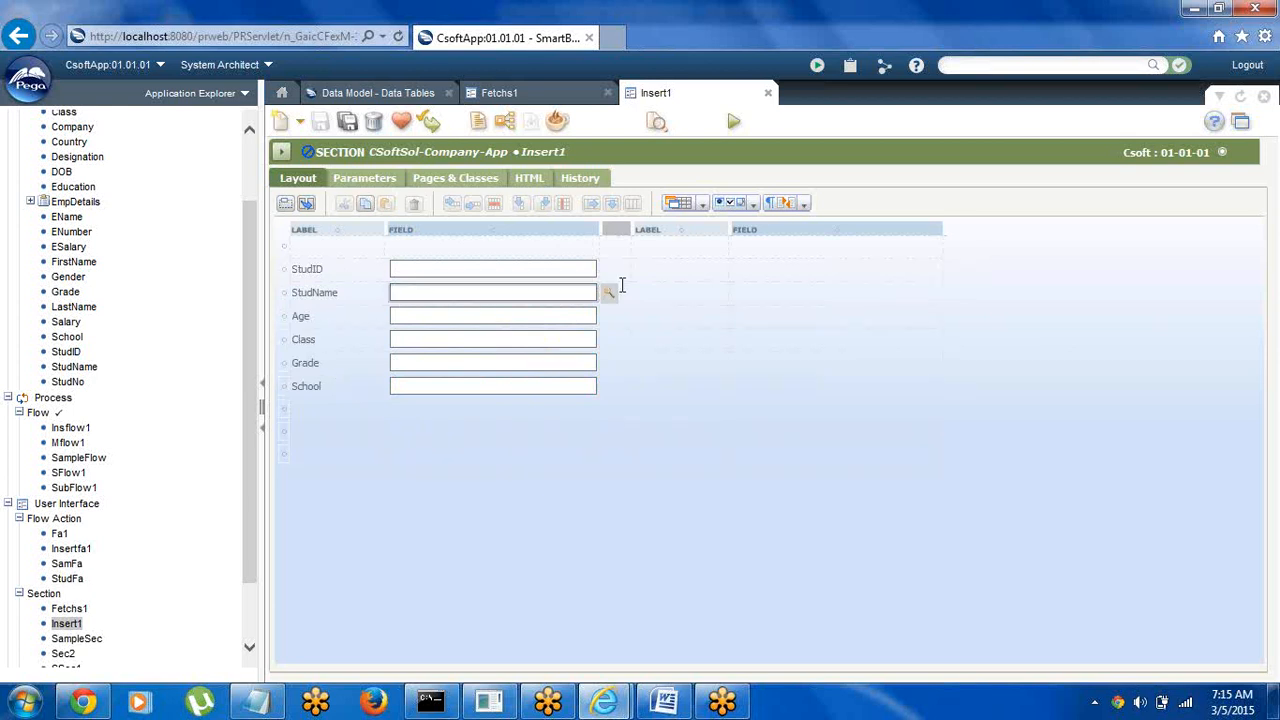
pyautogui.click(431, 264)
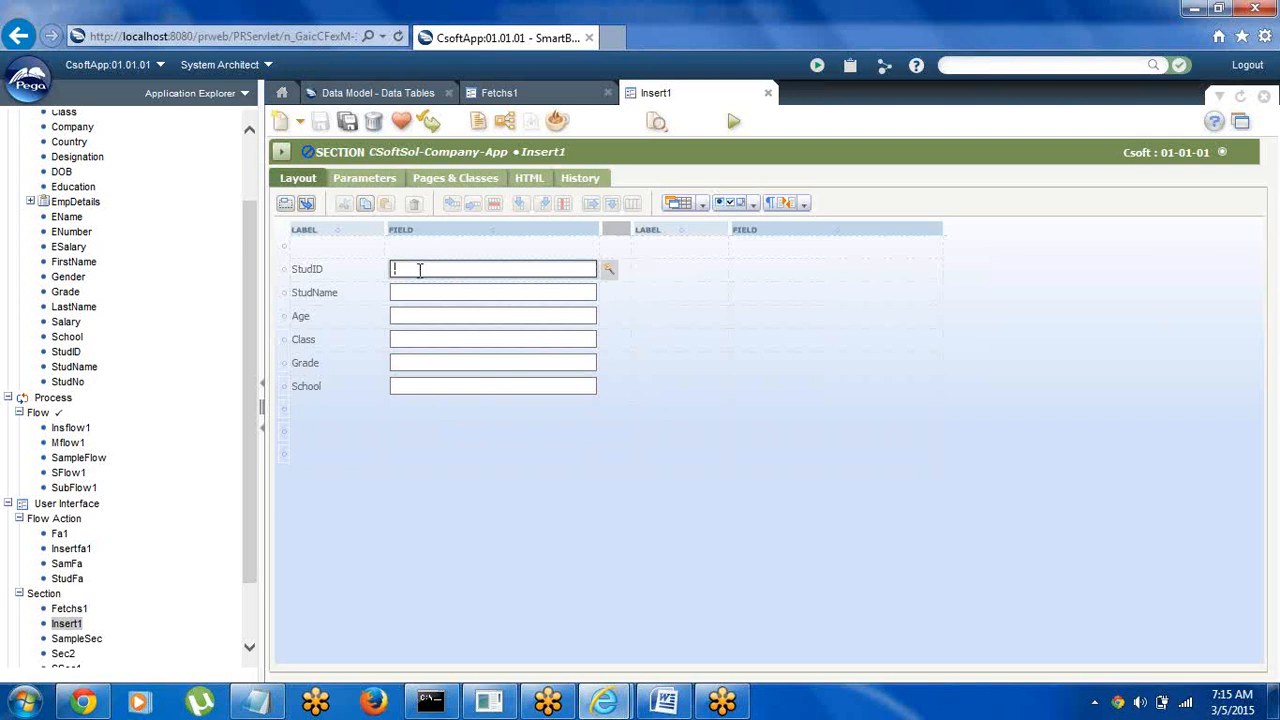
pyautogui.click(608, 270)
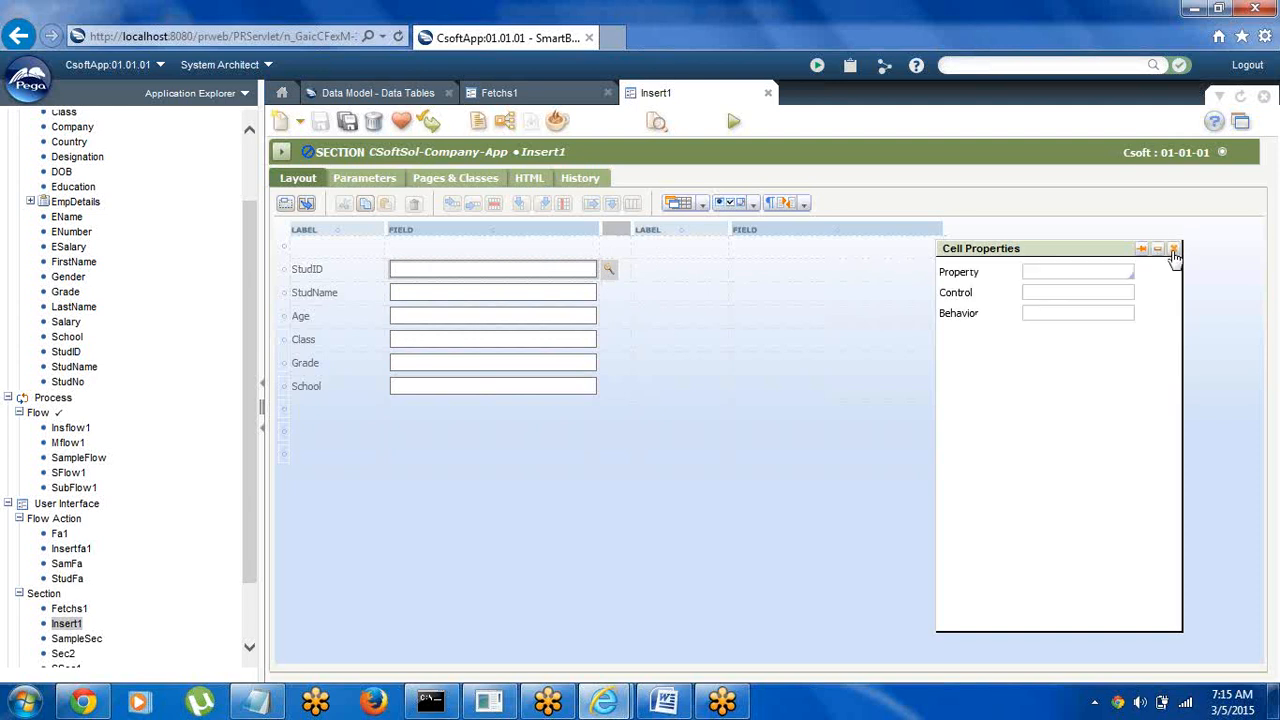
# Check out the Insert1 section and set the edit option of the empty second-column field cell in the Class row to Read Only
pyautogui.click(506, 121)
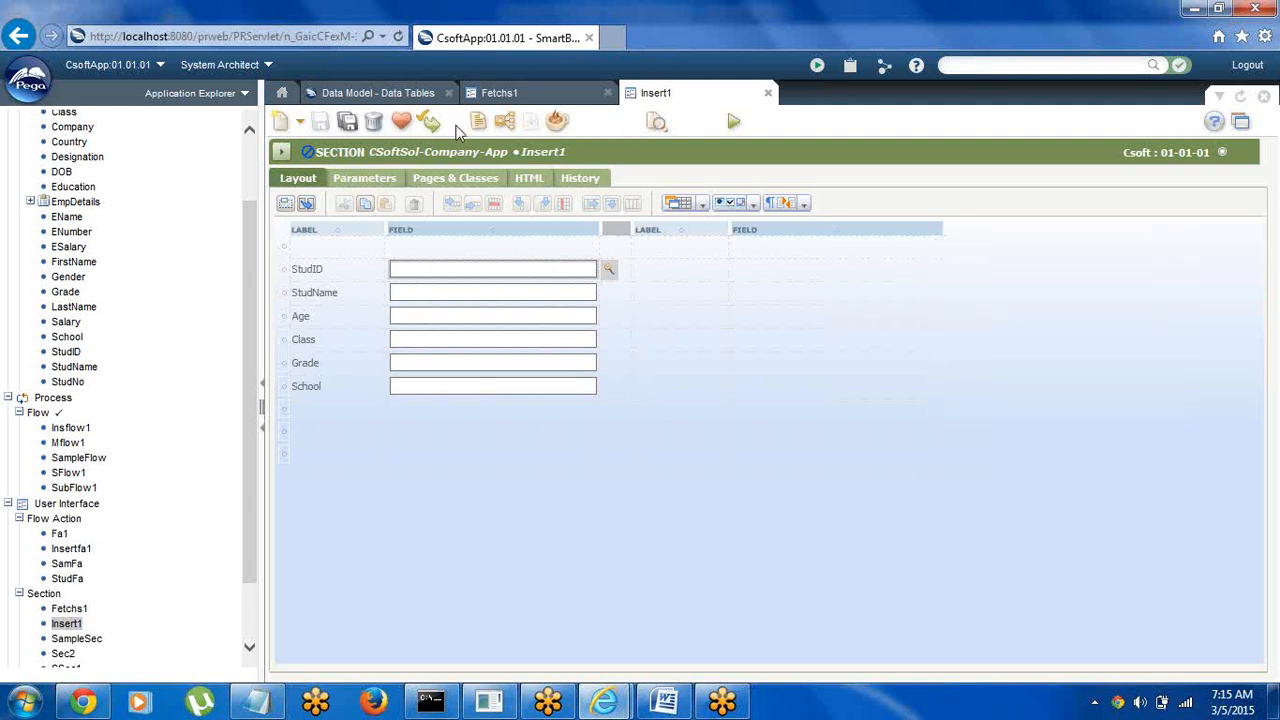
pyautogui.click(430, 122)
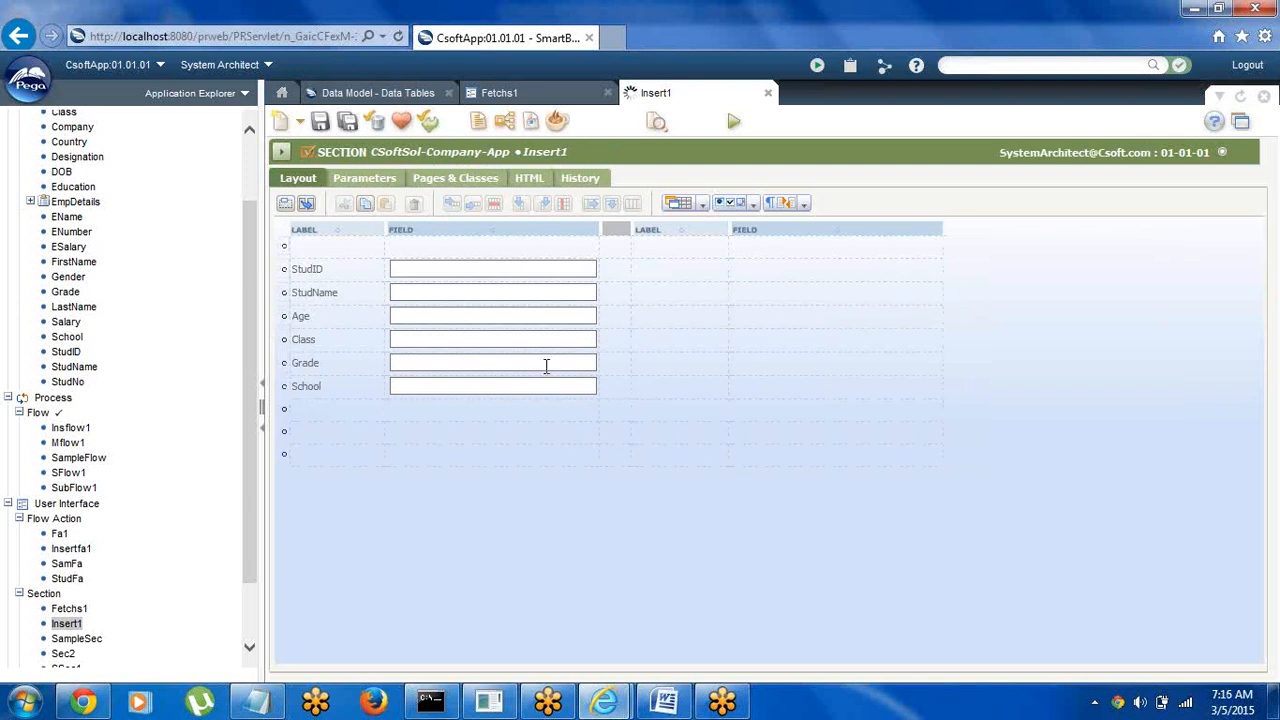
pyautogui.click(566, 266)
pyautogui.click(610, 272)
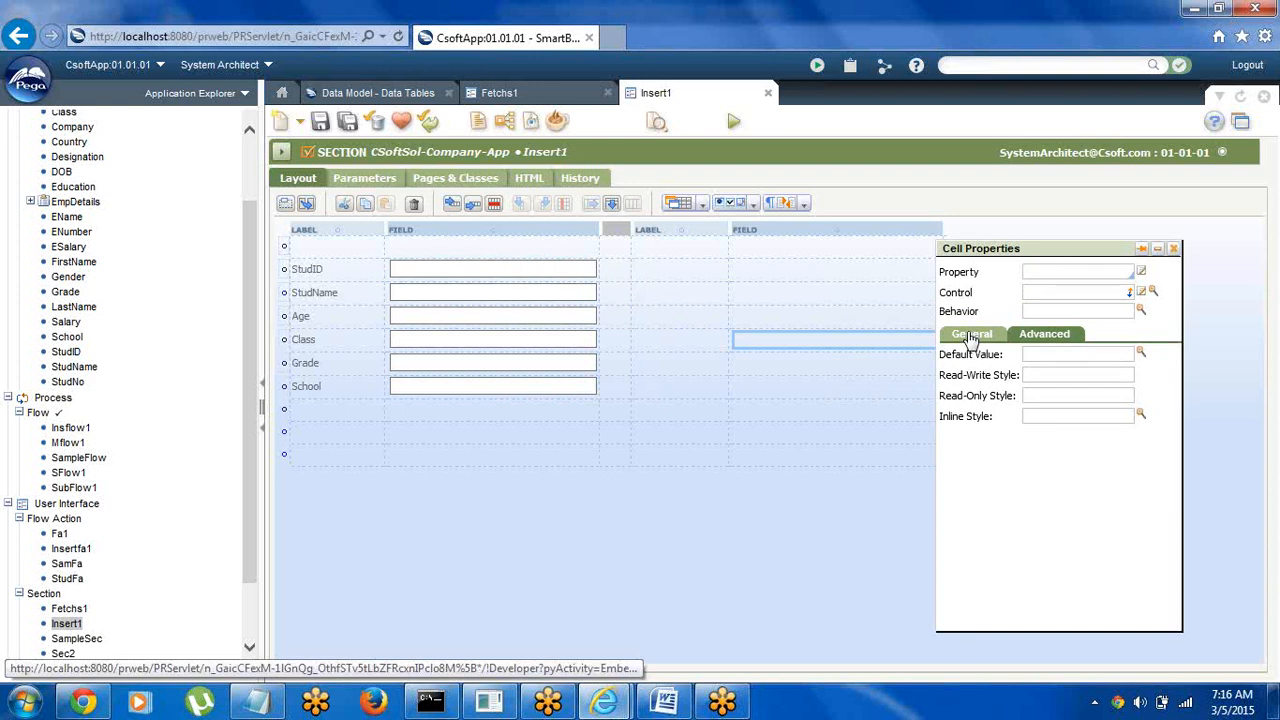
pyautogui.click(975, 337)
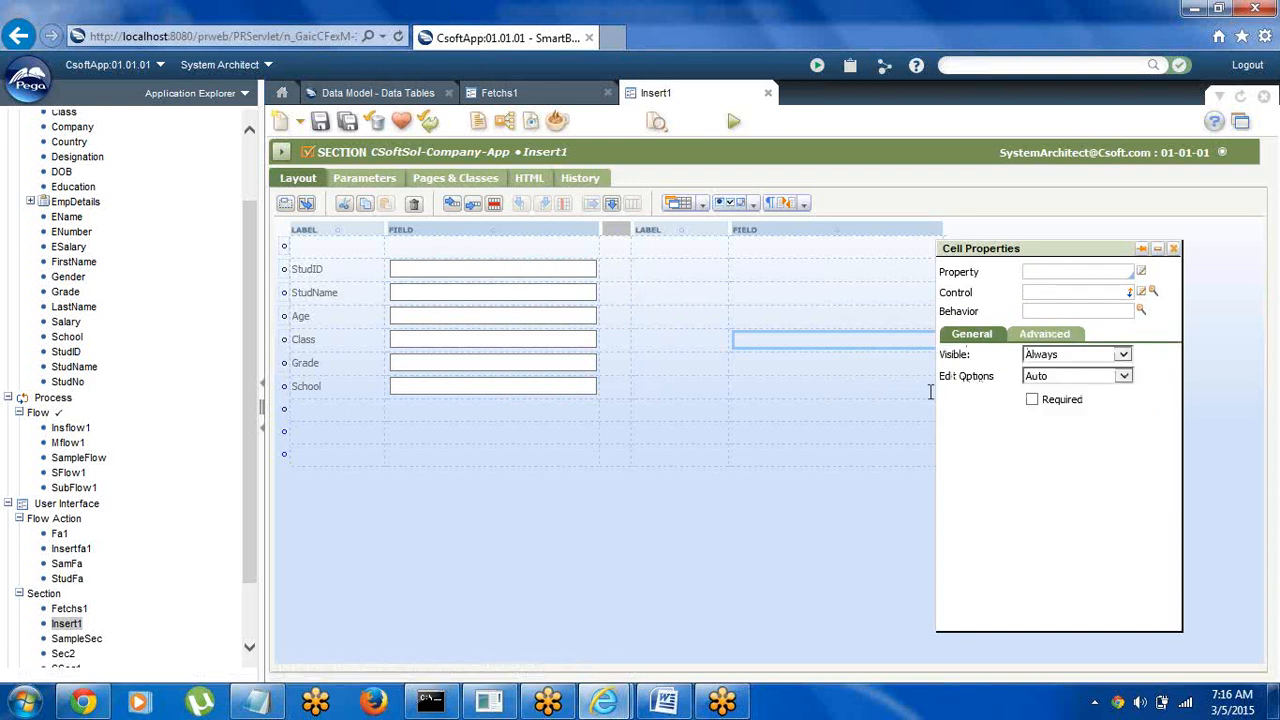
pyautogui.click(1124, 376)
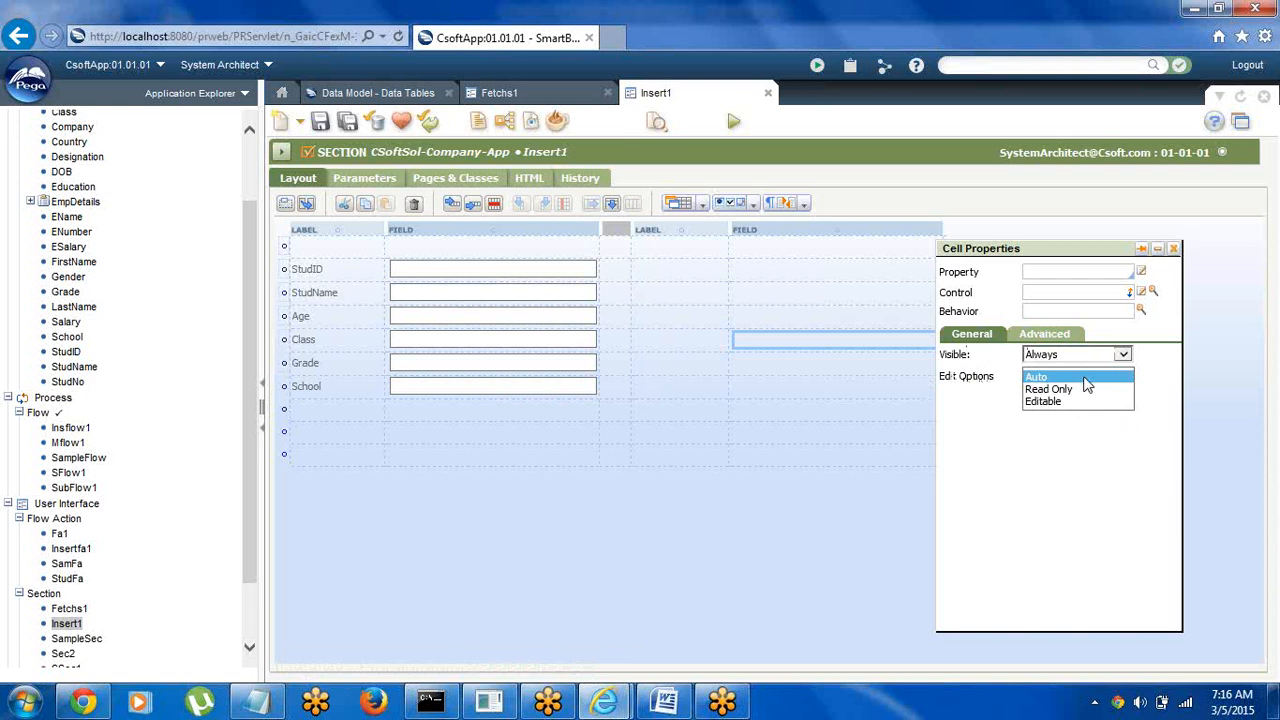
pyautogui.click(1053, 389)
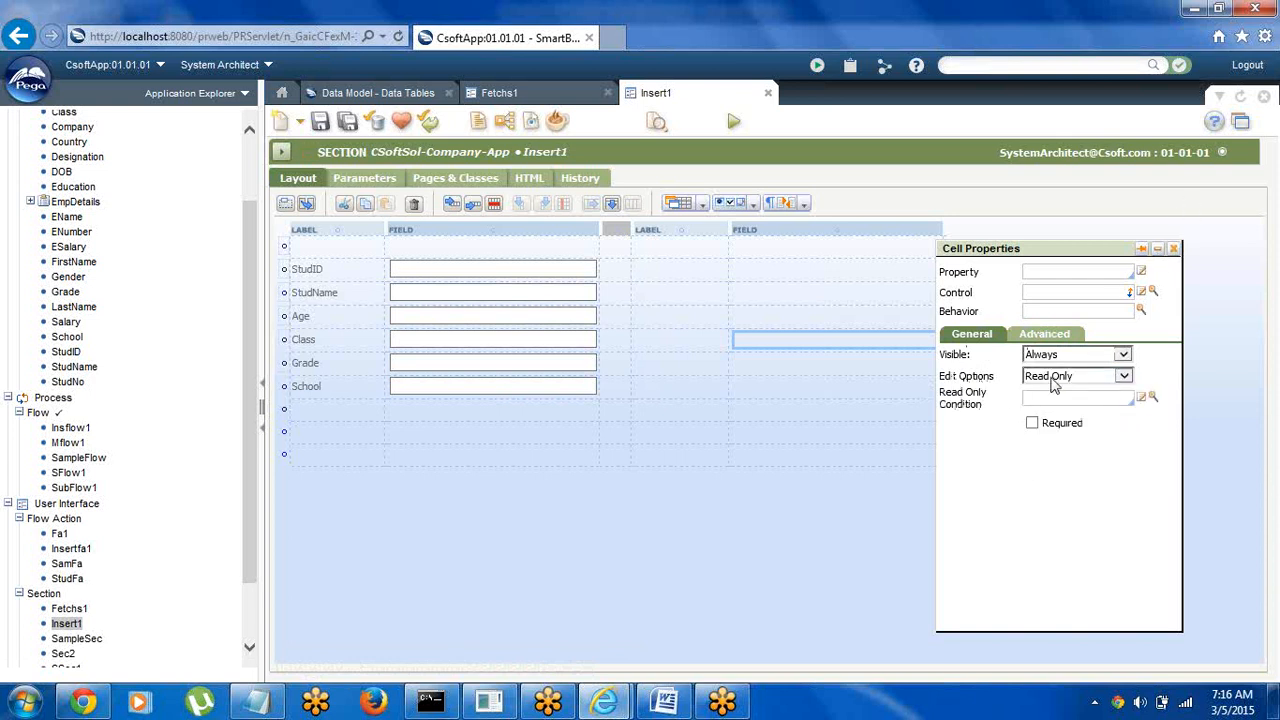
pyautogui.click(1175, 250)
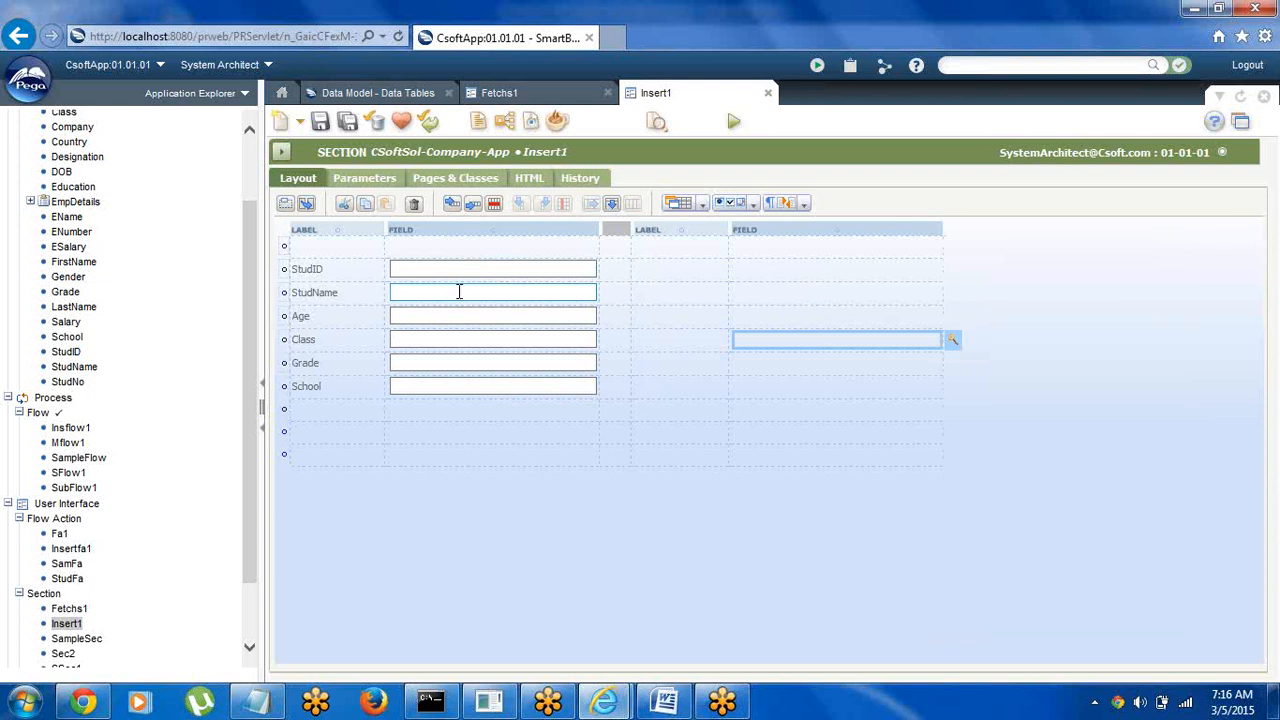
# Set the edit options of the StudName and StudID fields in the Insert1 section to Read Only
pyautogui.click(459, 291)
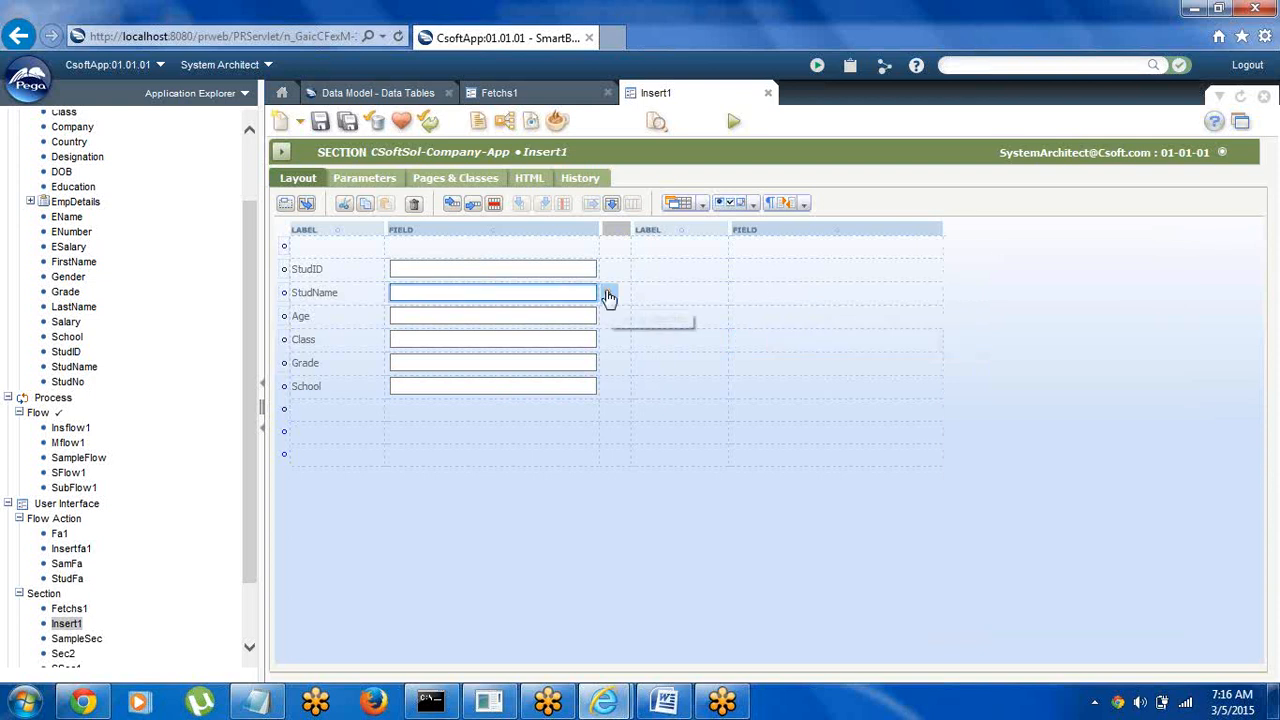
pyautogui.click(609, 296)
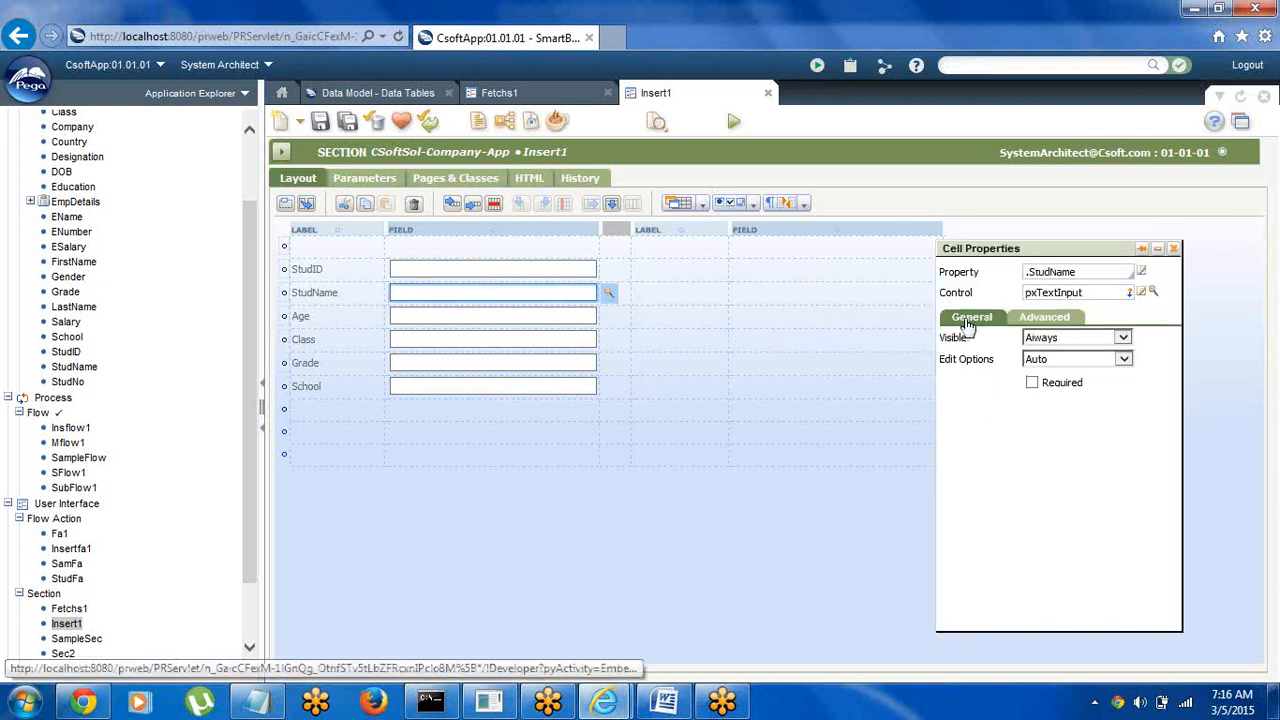
pyautogui.click(1121, 360)
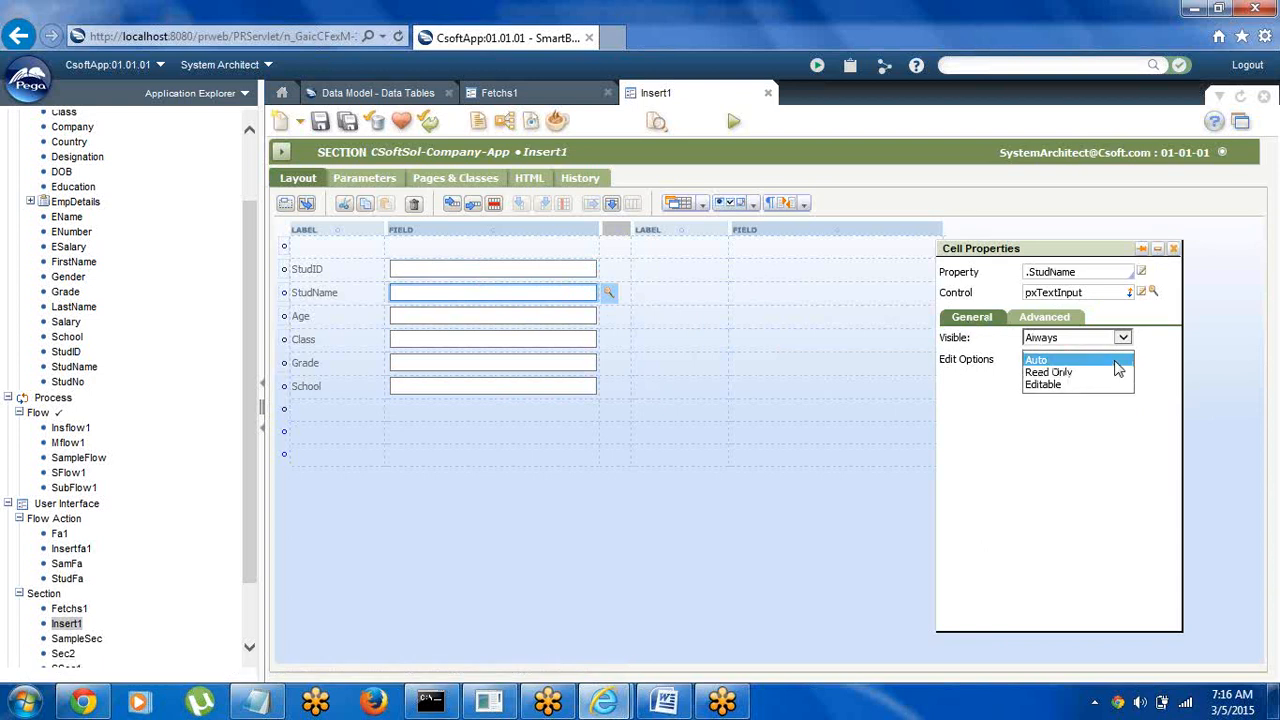
pyautogui.click(1058, 372)
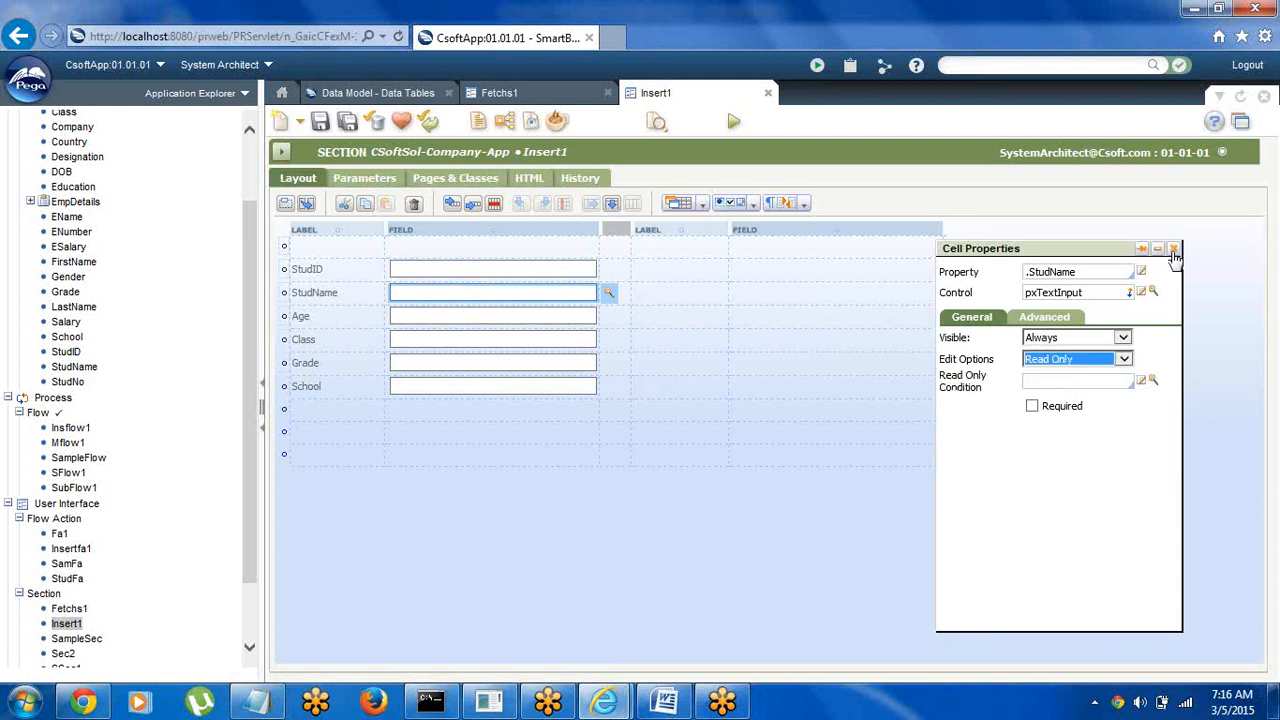
pyautogui.click(1174, 249)
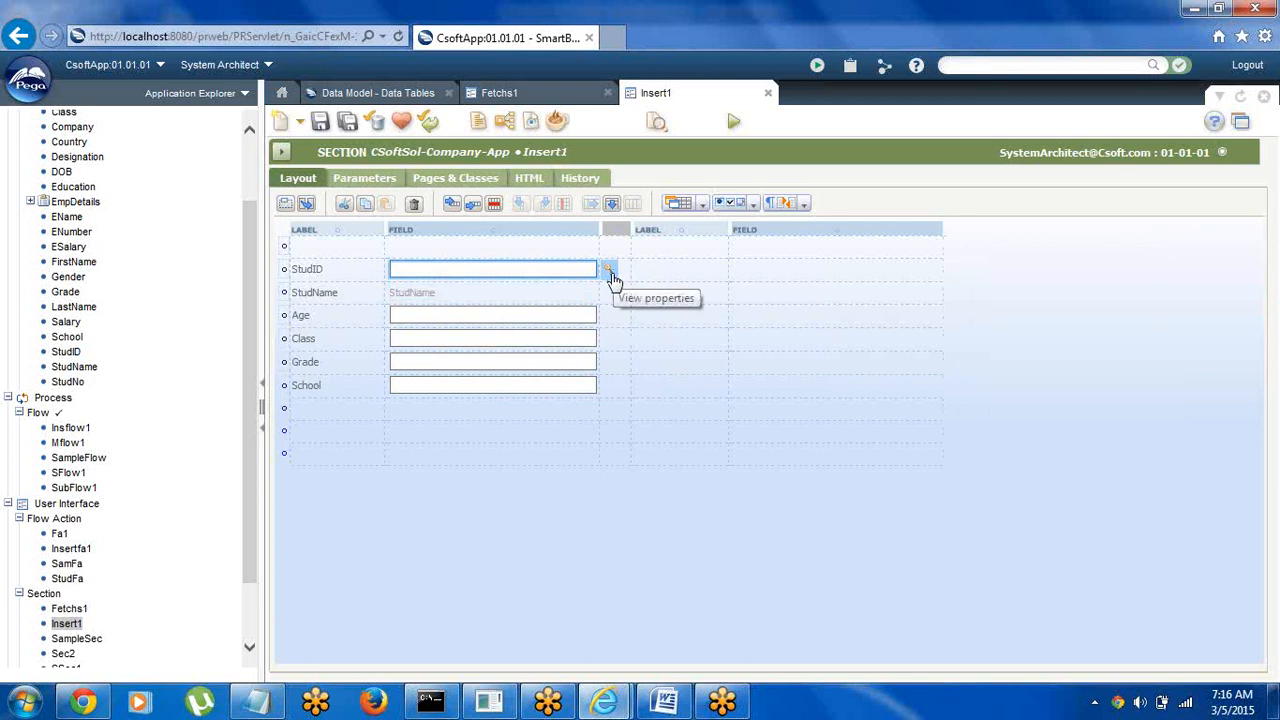
pyautogui.click(610, 273)
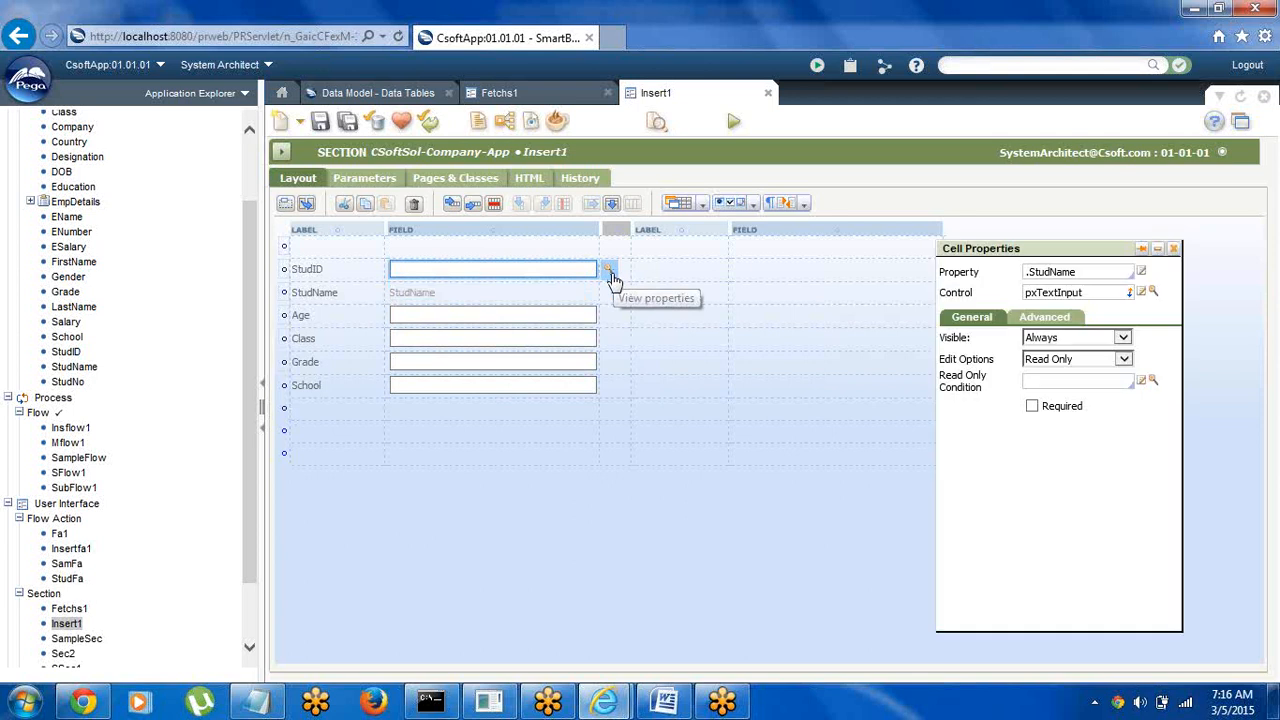
pyautogui.click(1060, 360)
pyautogui.click(1050, 372)
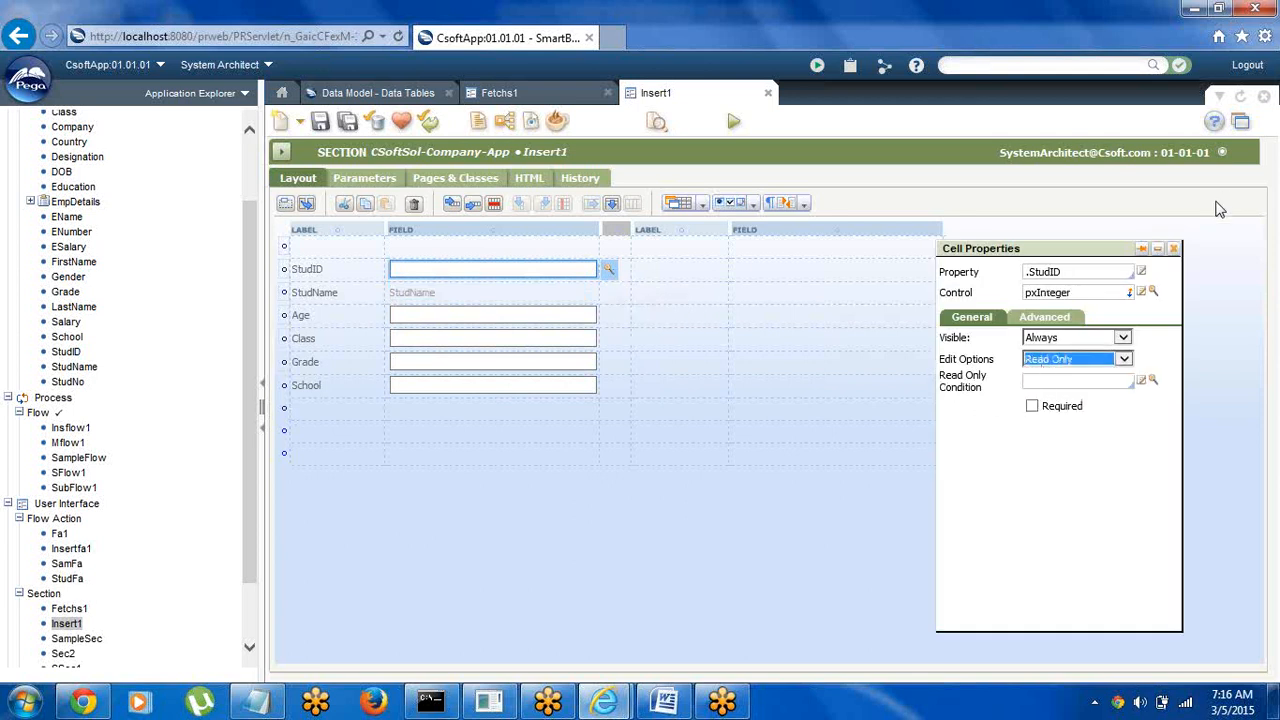
pyautogui.click(1175, 249)
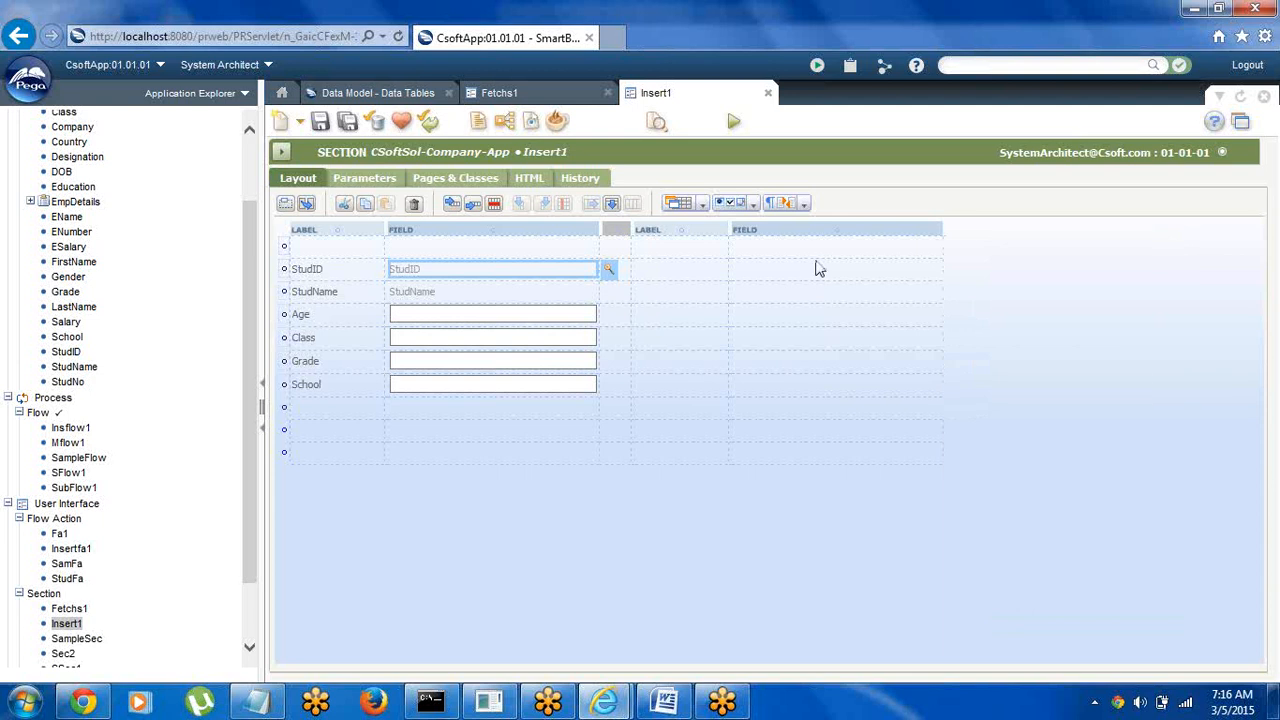
# Set the edit options of the Age and Class fields in the Insert1 section to Read Only
pyautogui.click(527, 316)
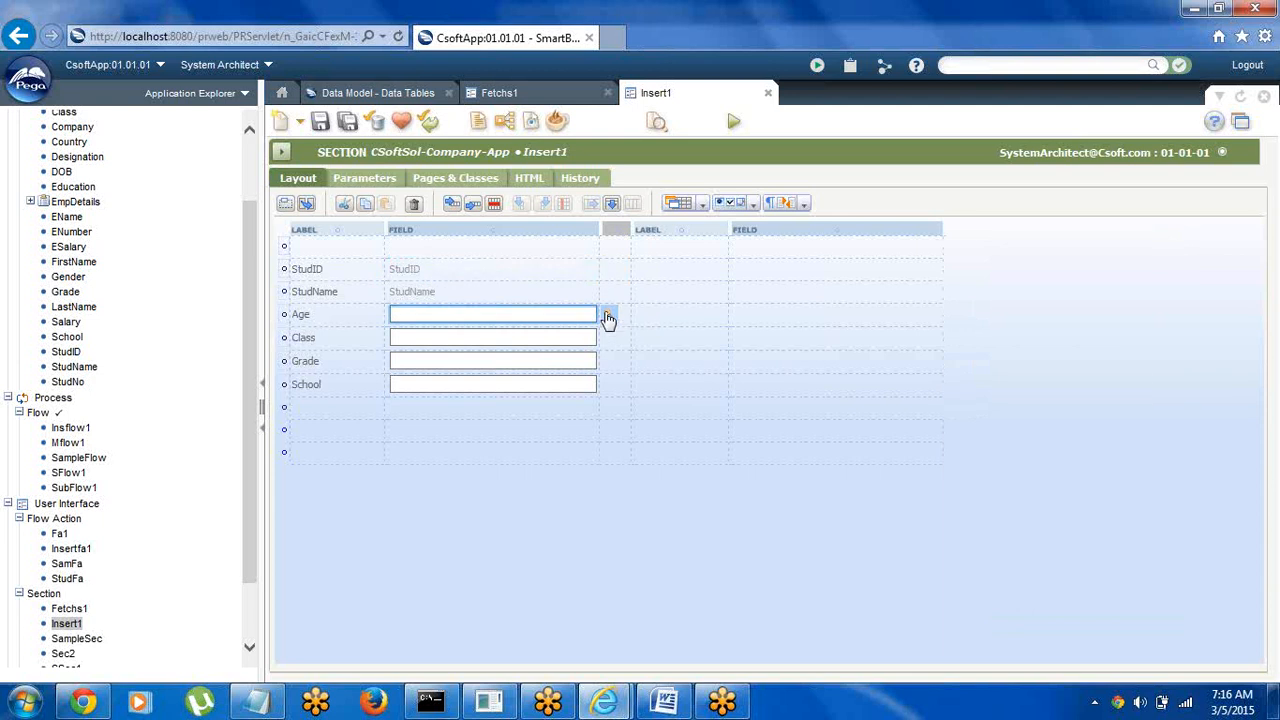
pyautogui.click(608, 316)
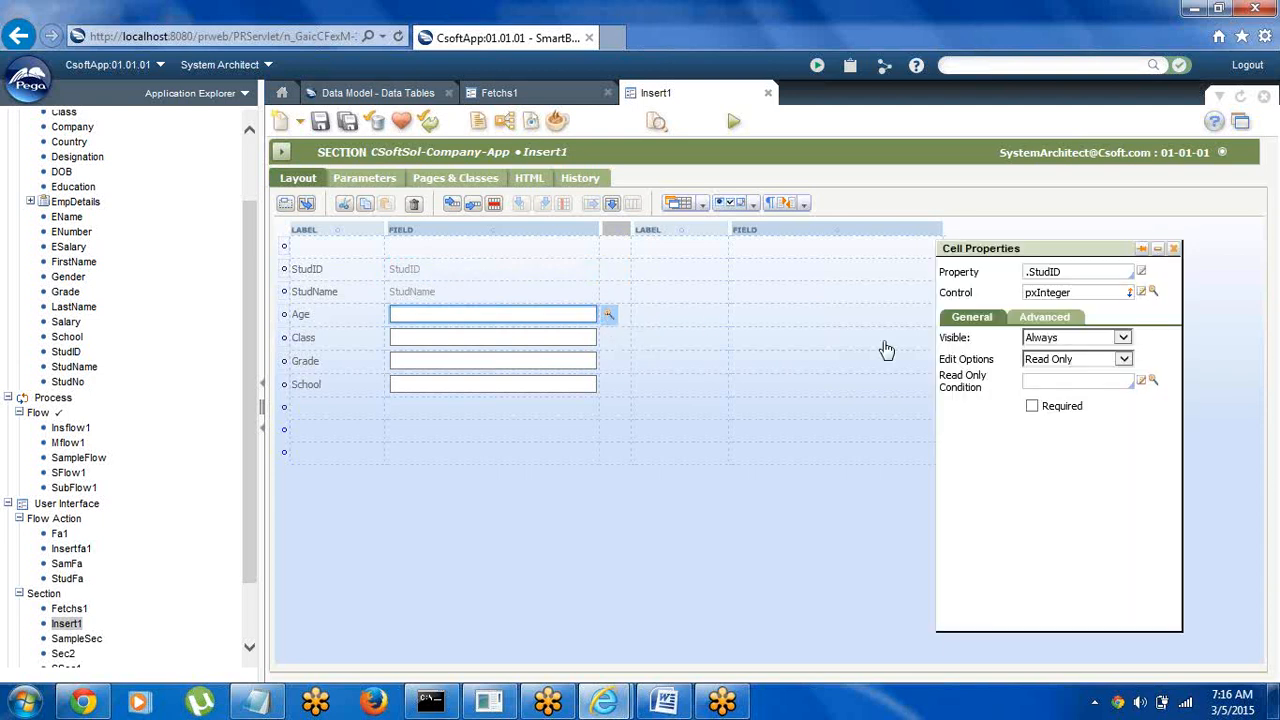
pyautogui.click(1064, 362)
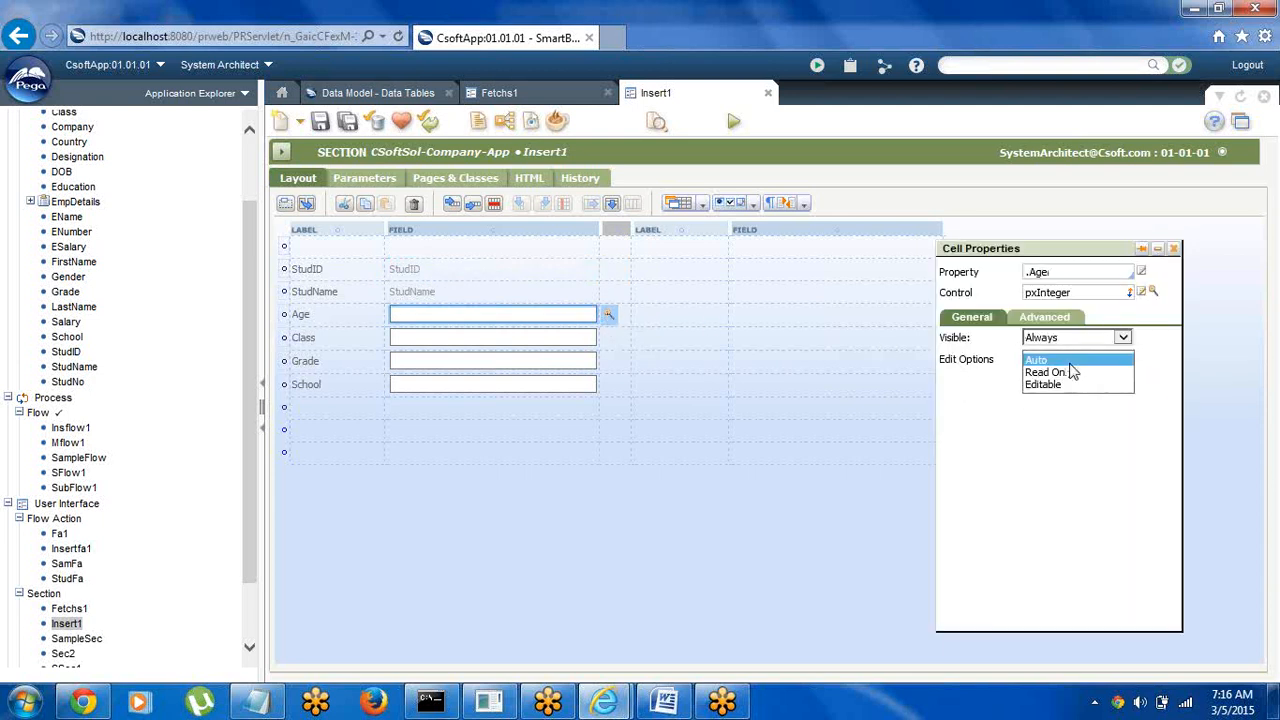
pyautogui.click(1047, 372)
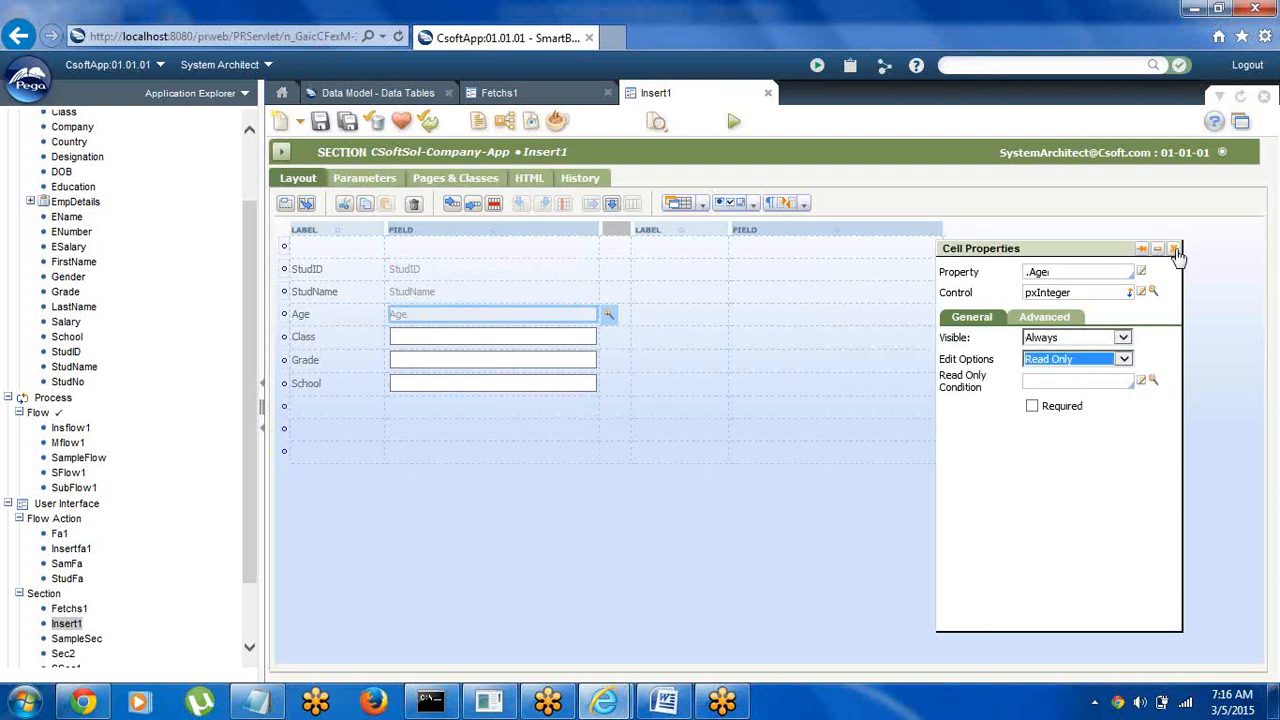
pyautogui.click(1174, 248)
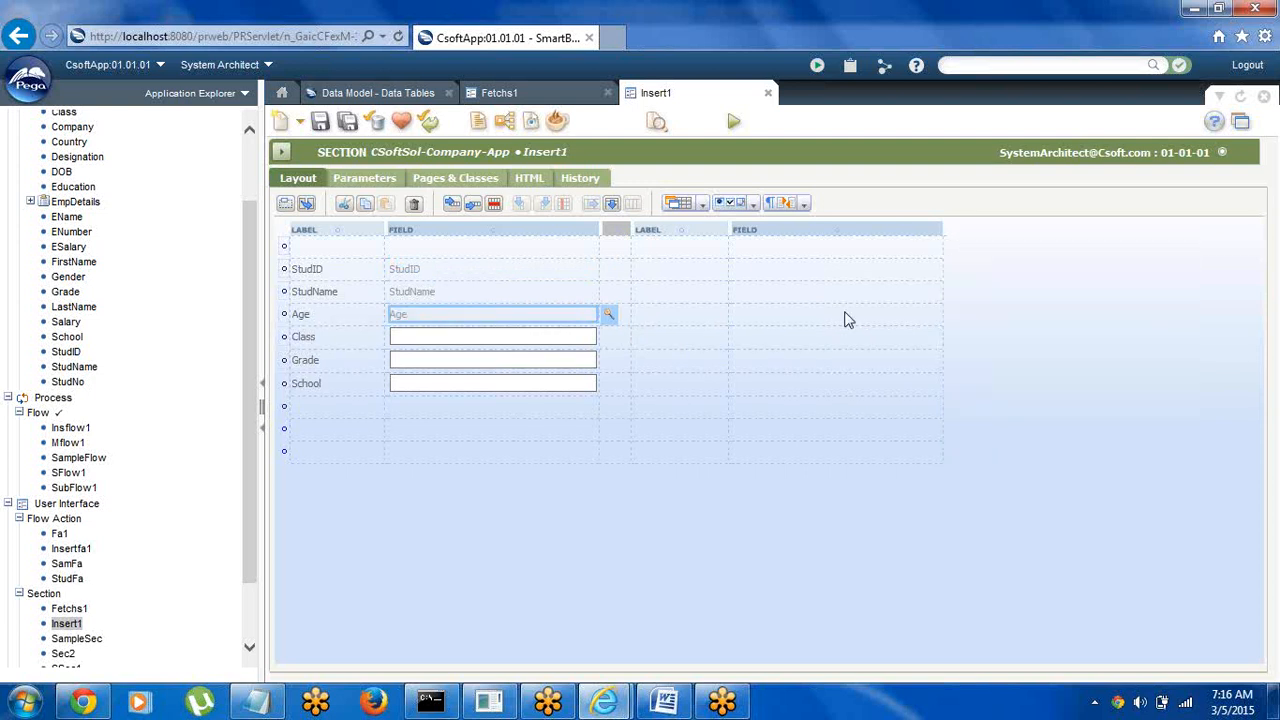
pyautogui.click(534, 345)
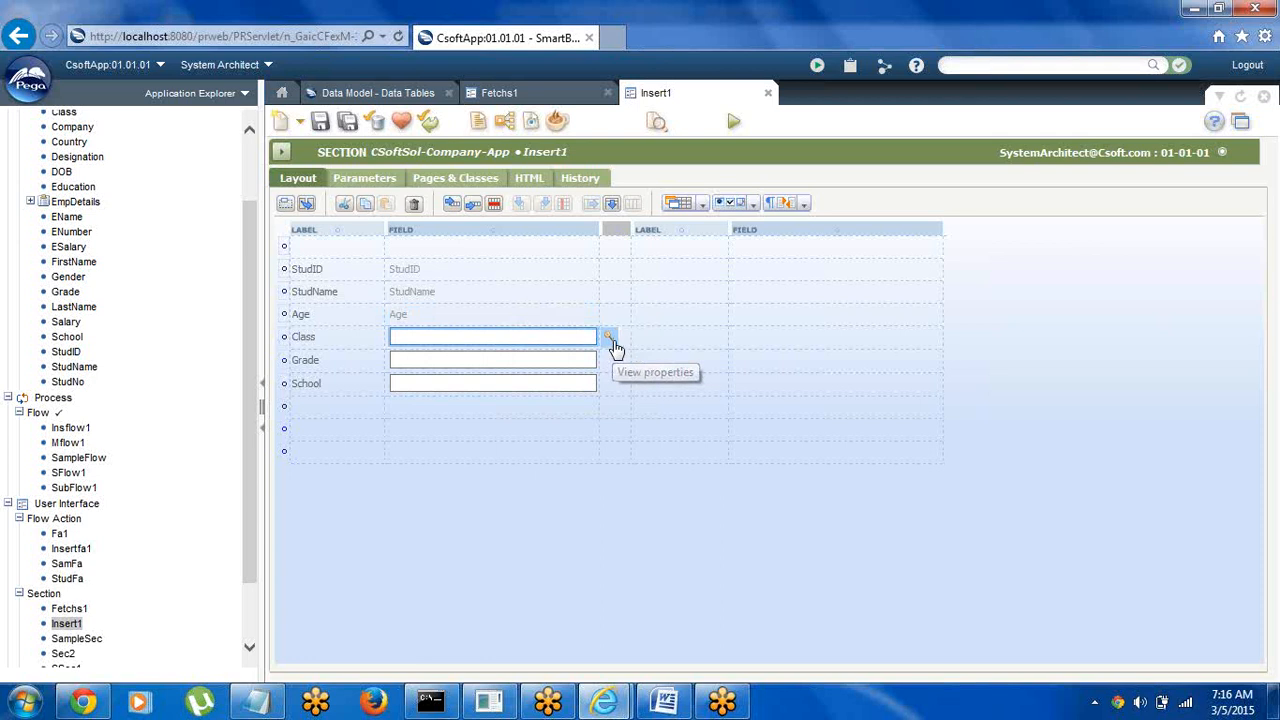
pyautogui.click(610, 340)
pyautogui.click(1068, 362)
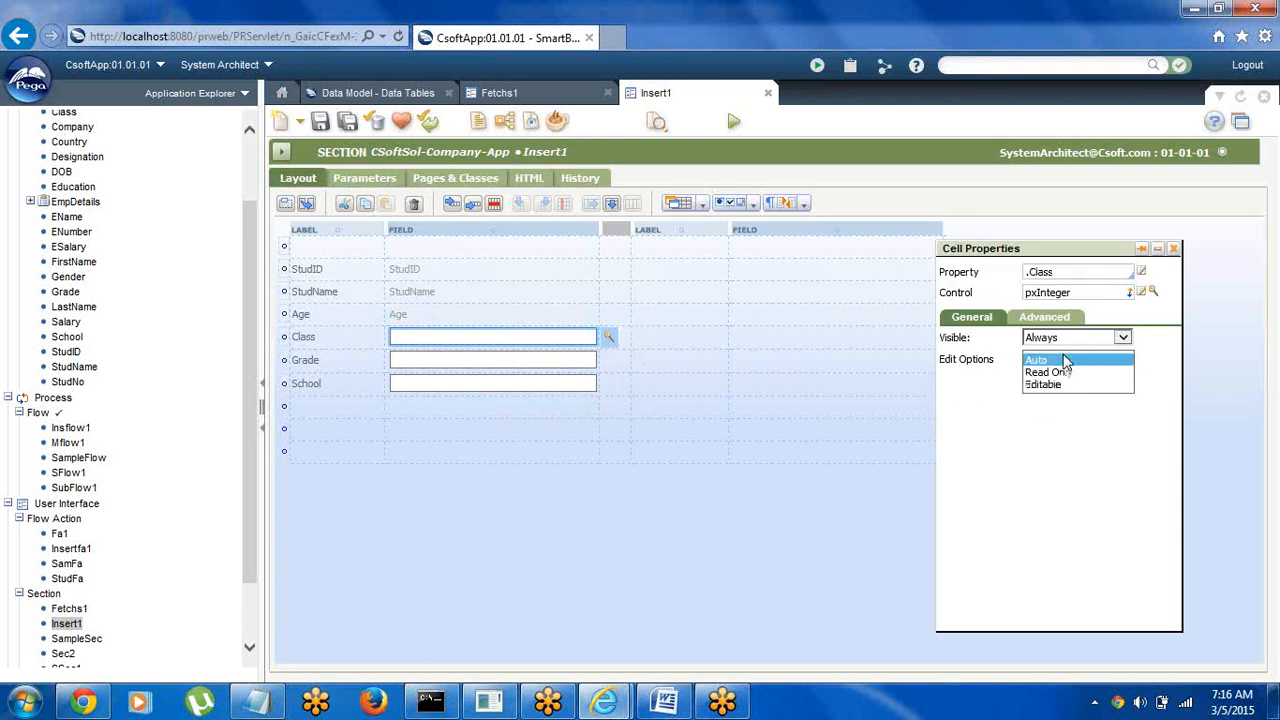
pyautogui.click(1050, 372)
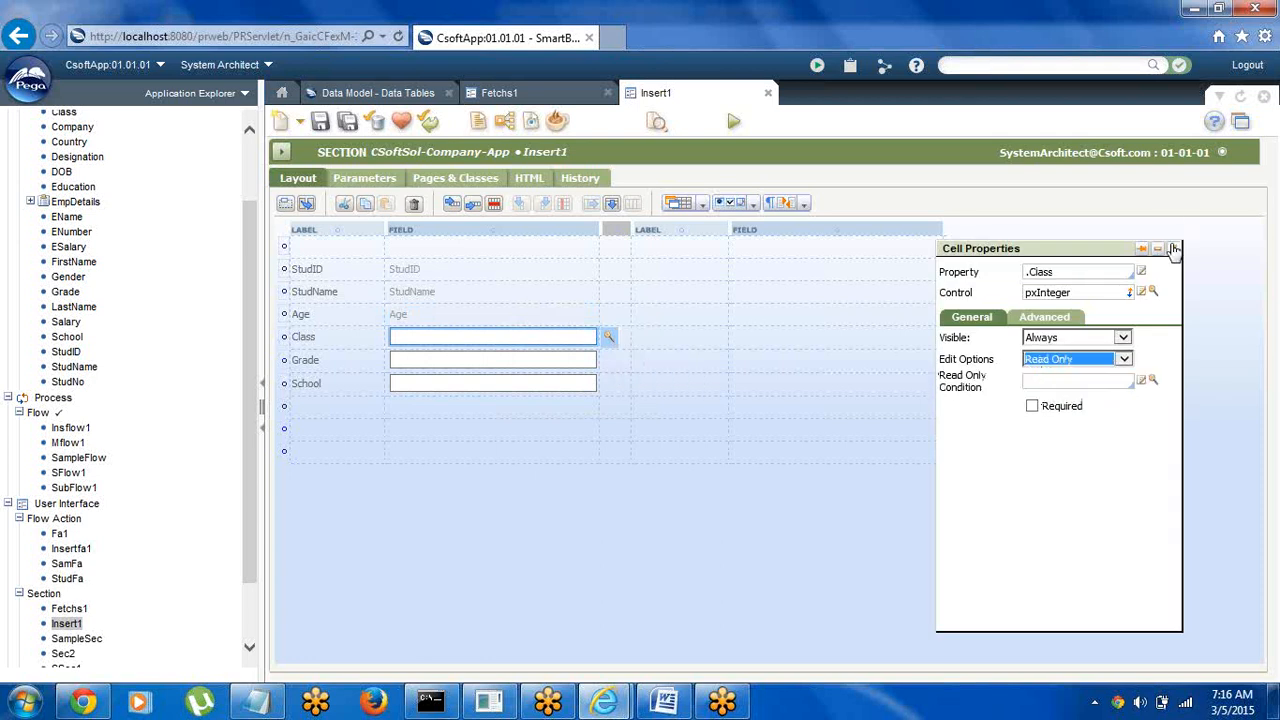
pyautogui.click(1173, 248)
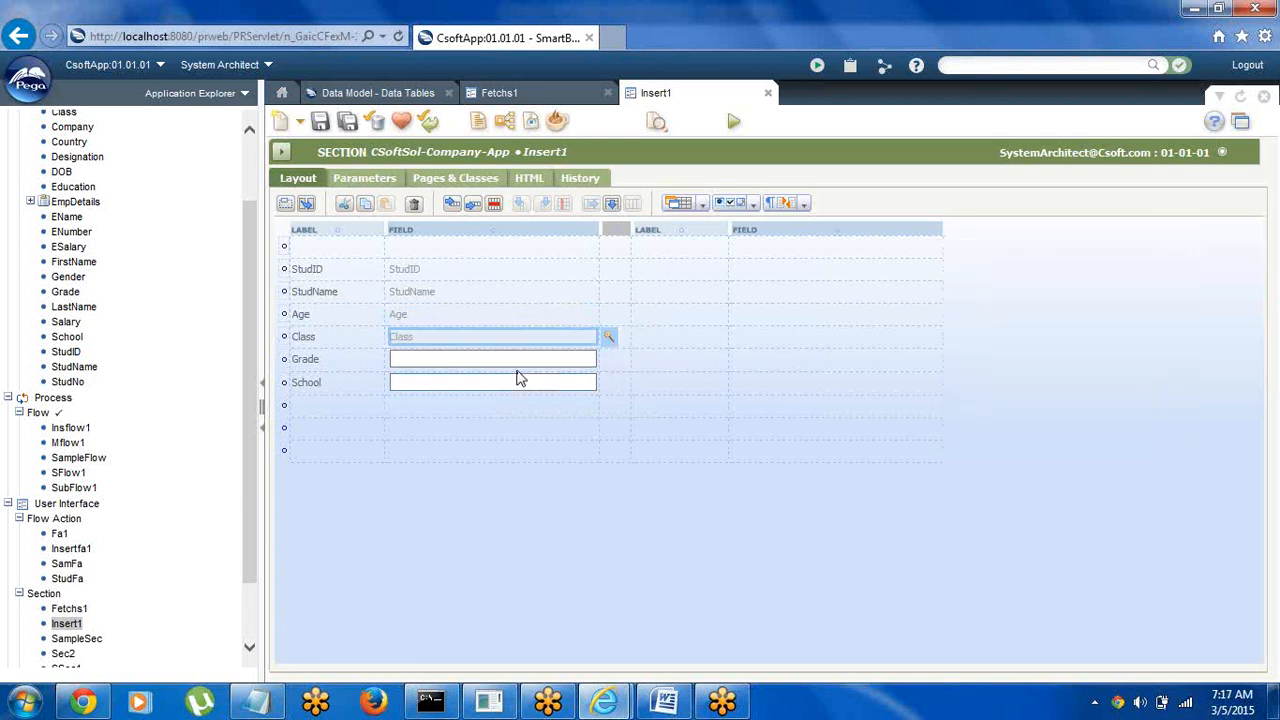
# Set the edit options of the Grade and School fields to Read Only and save the Insert1 section
pyautogui.click(609, 366)
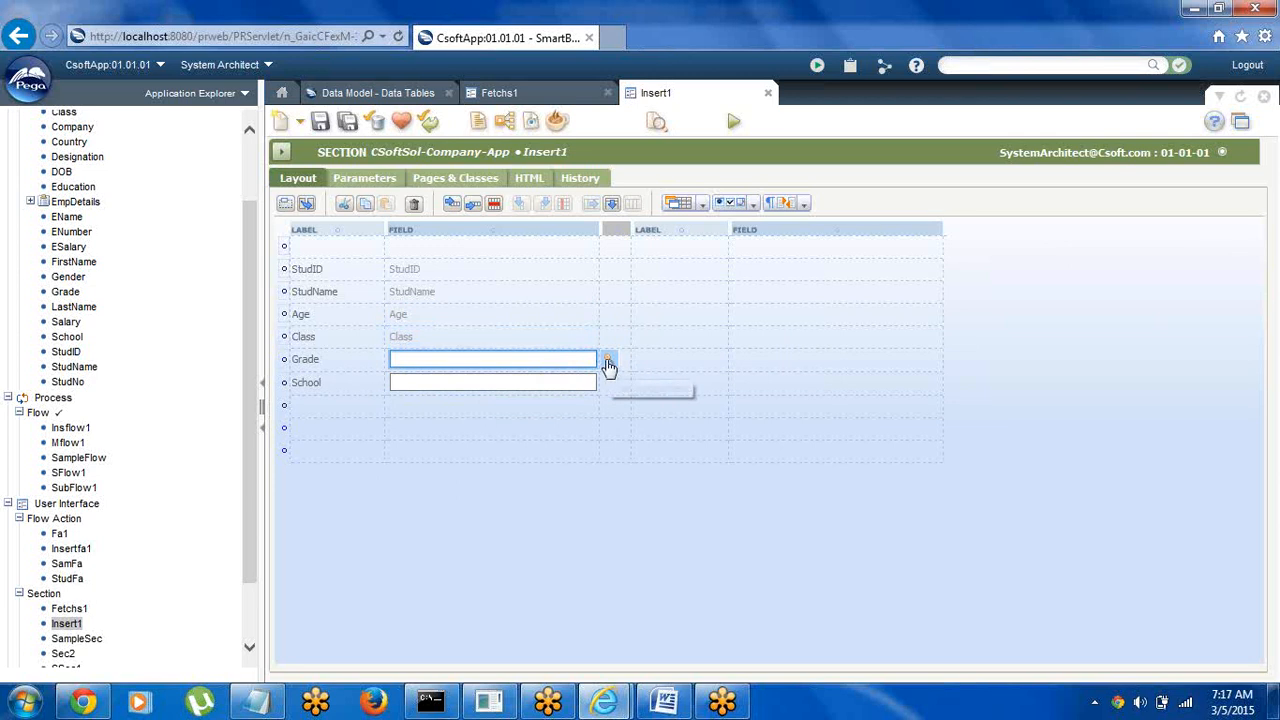
pyautogui.click(608, 361)
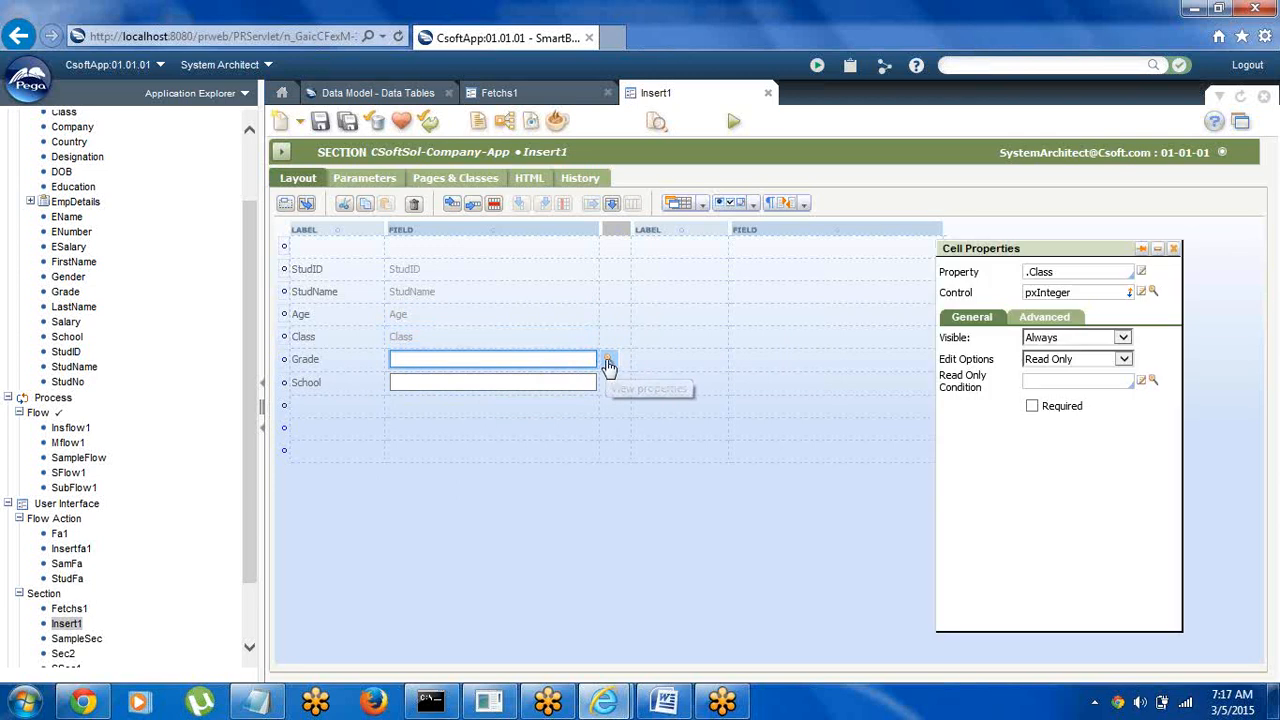
pyautogui.click(1062, 364)
pyautogui.click(1046, 372)
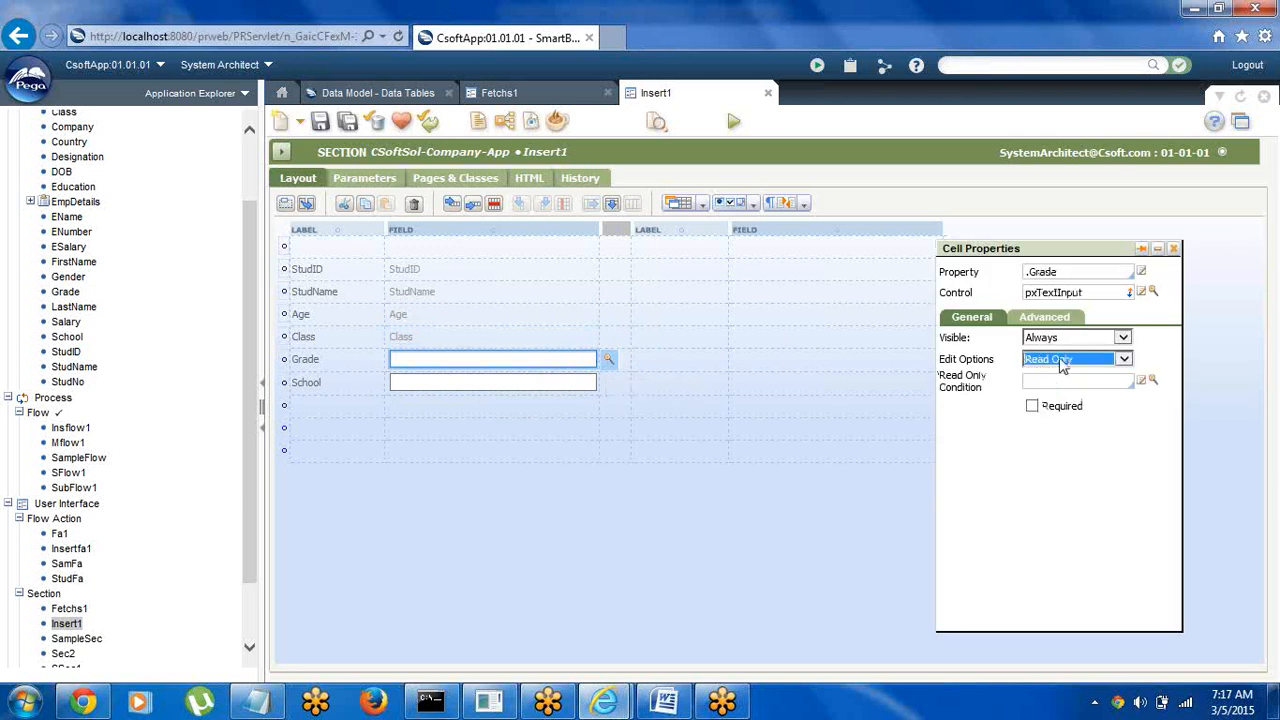
pyautogui.click(1173, 248)
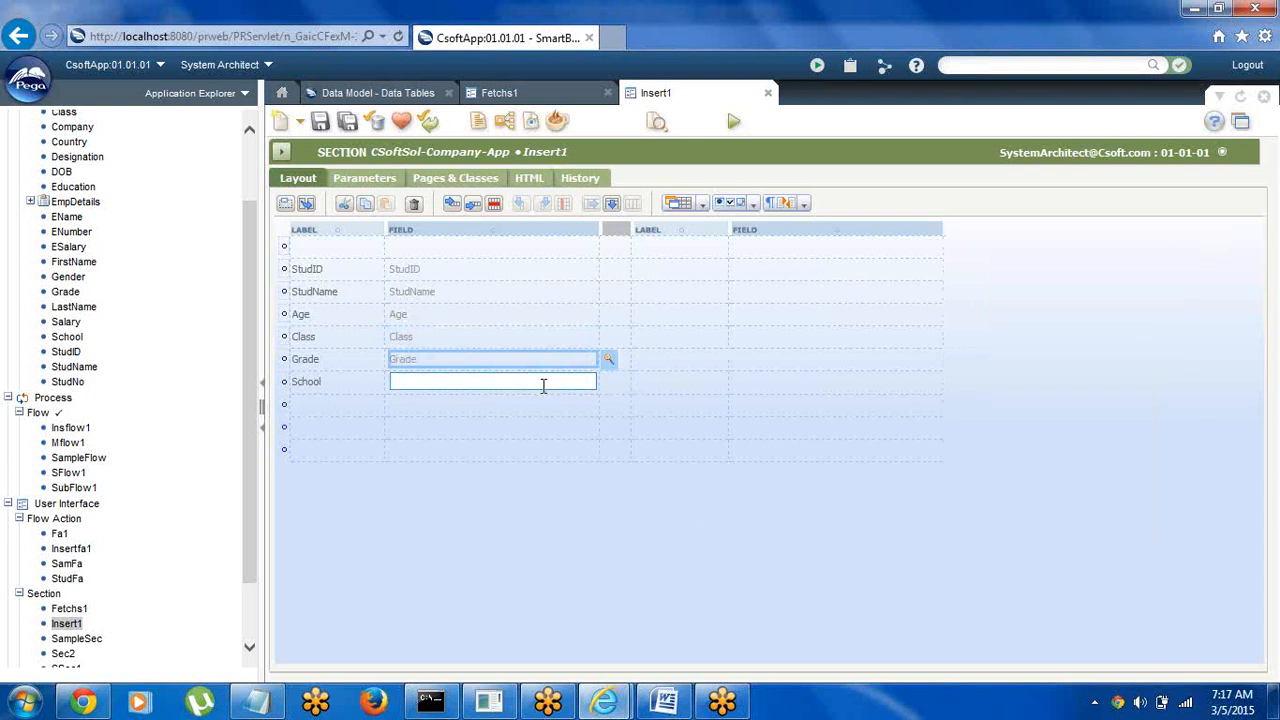
pyautogui.click(543, 384)
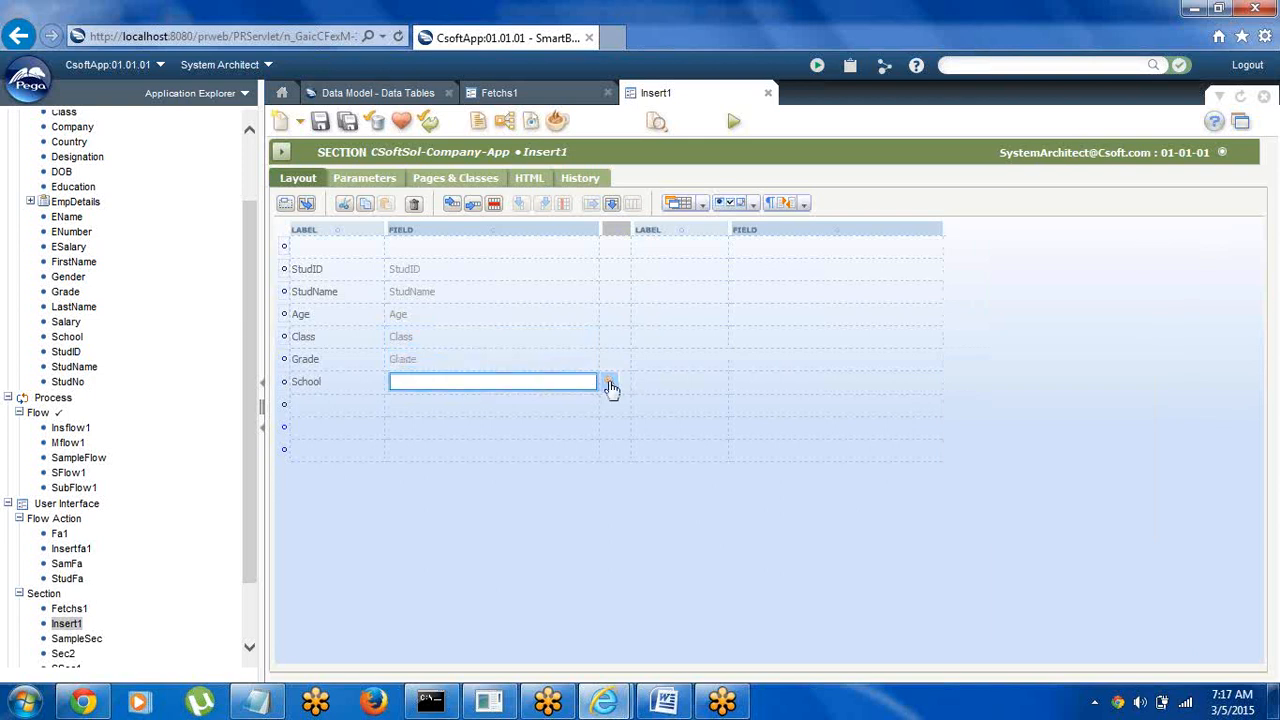
pyautogui.click(611, 388)
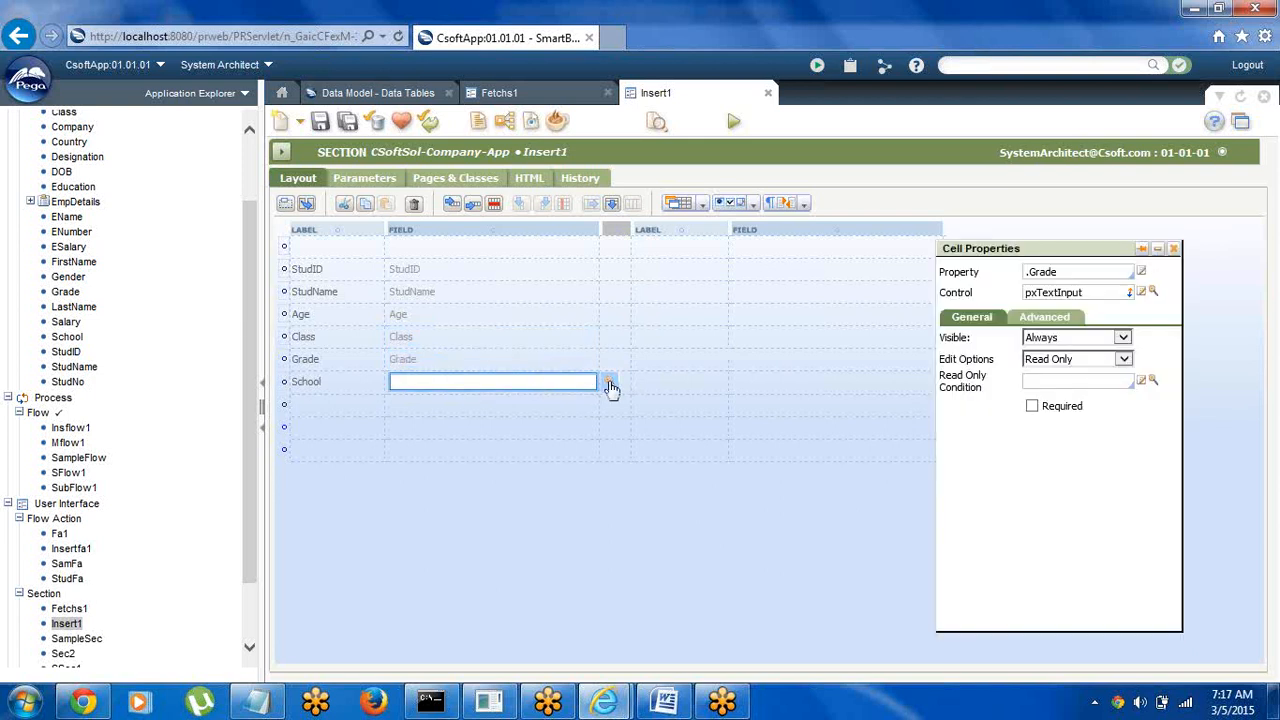
pyautogui.click(1072, 362)
pyautogui.click(1052, 374)
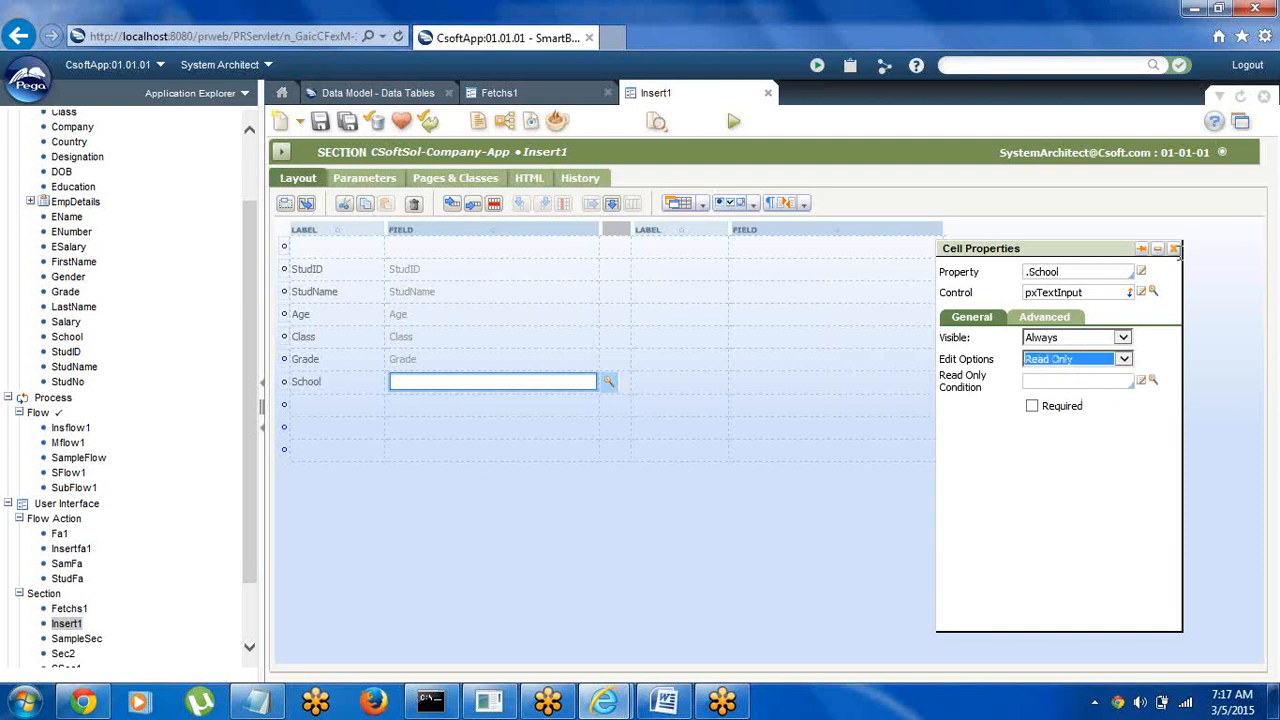
pyautogui.click(1174, 251)
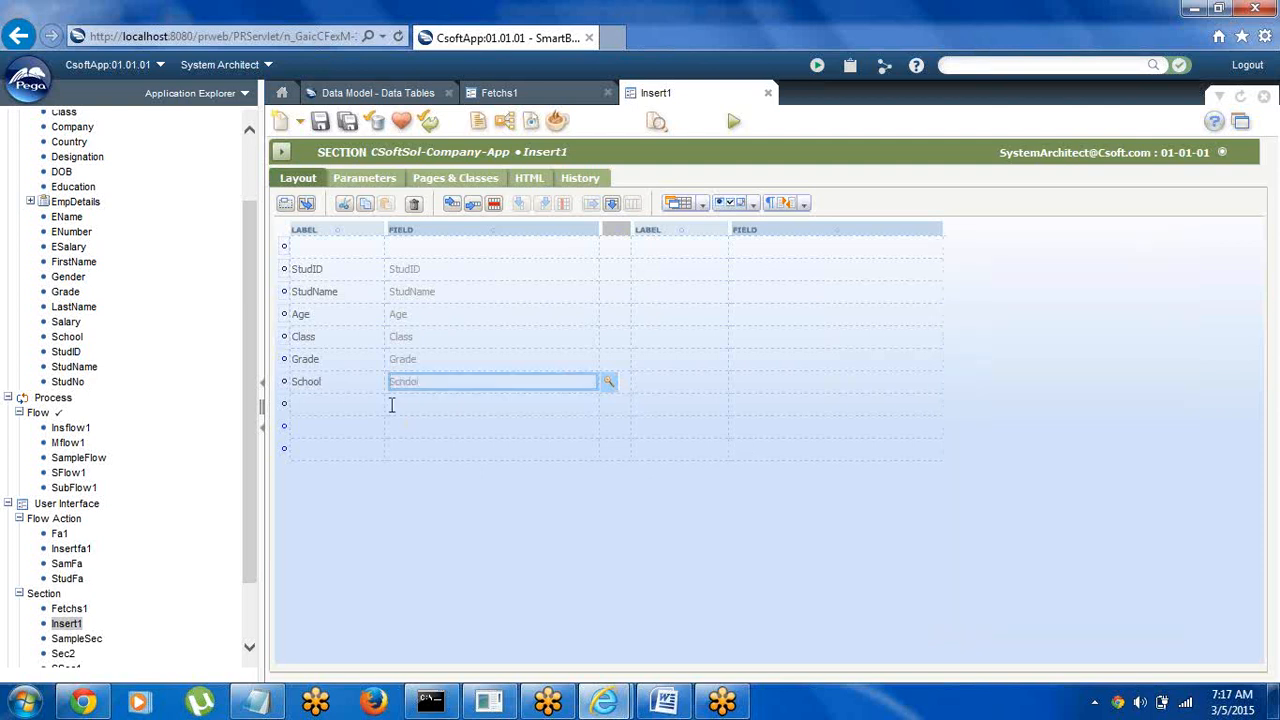
pyautogui.click(320, 121)
# Create a flow action named fetfa1 that applies to CSoftSol-Company-App in ruleset Csoft 01-01-01
pyautogui.click(518, 97)
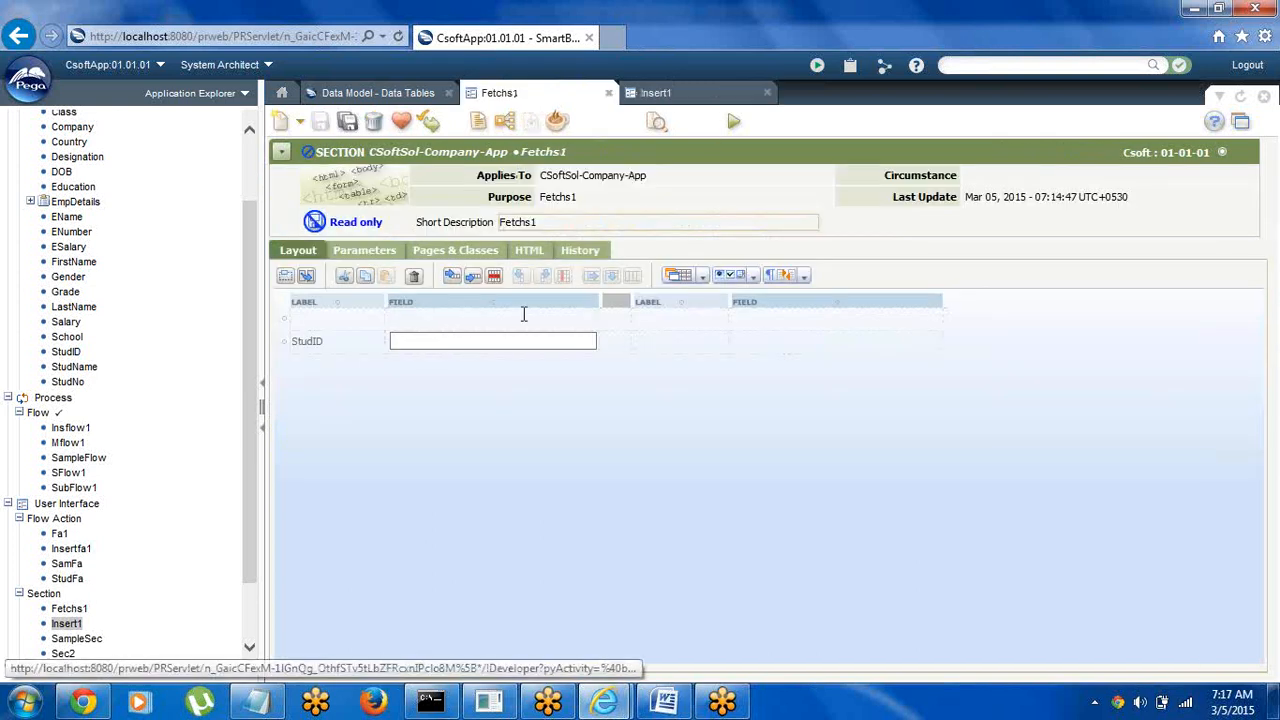
pyautogui.click(685, 97)
pyautogui.click(299, 122)
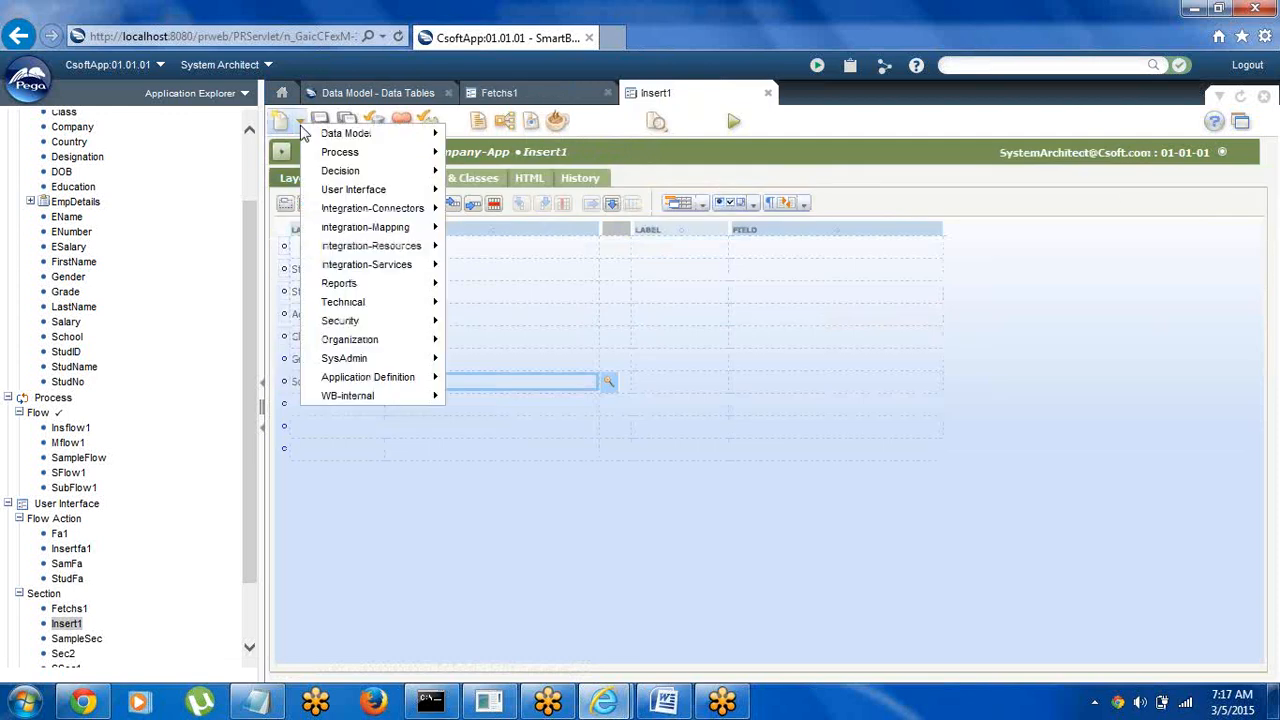
pyautogui.moveTo(412, 193)
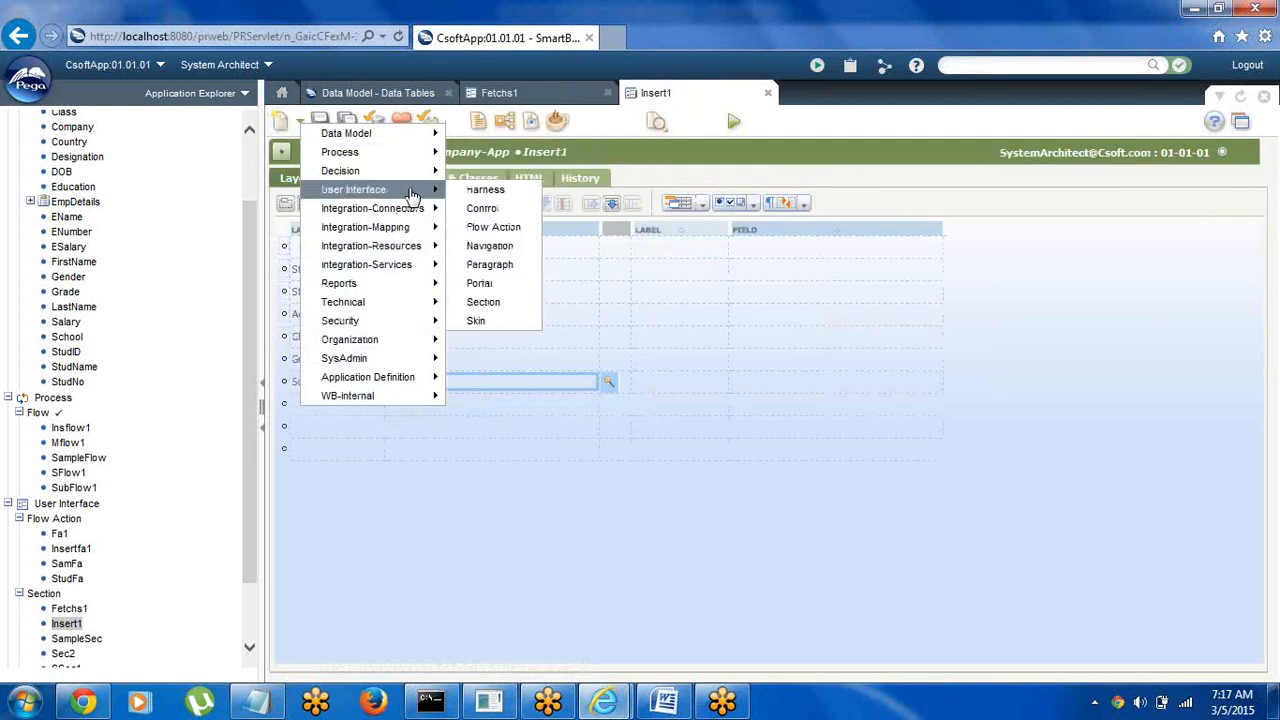
pyautogui.click(496, 229)
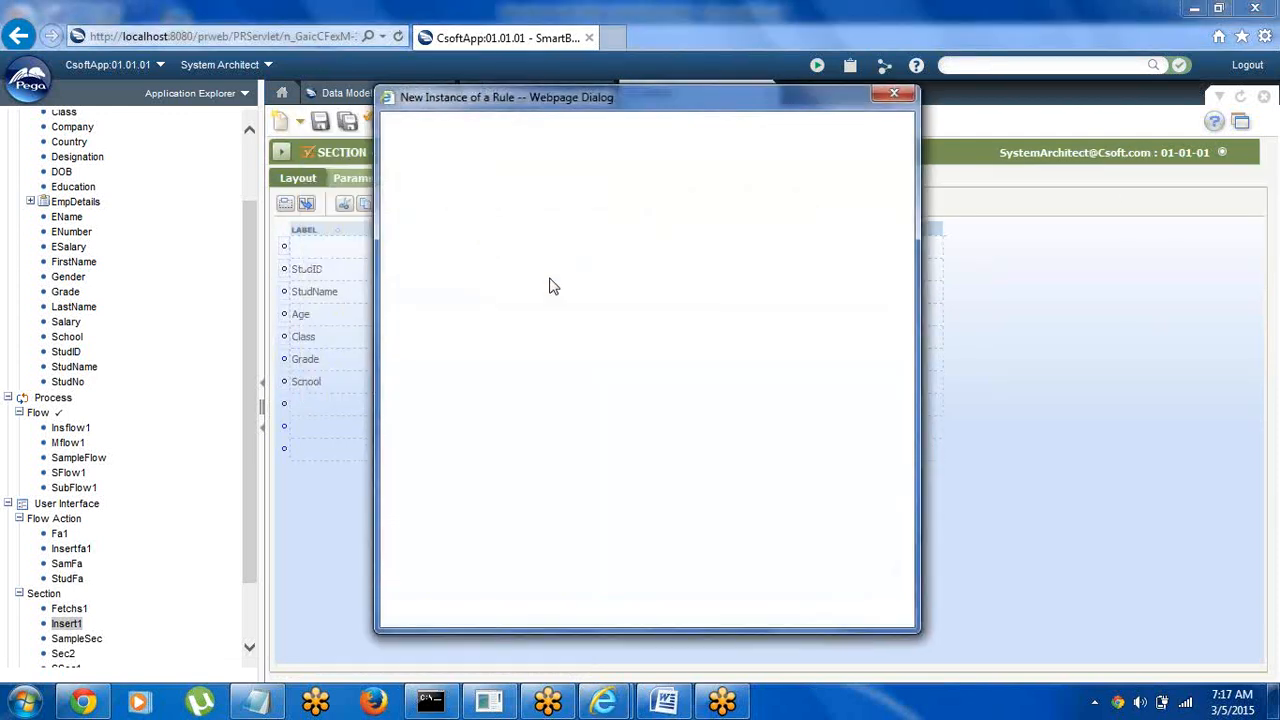
pyautogui.click(510, 216)
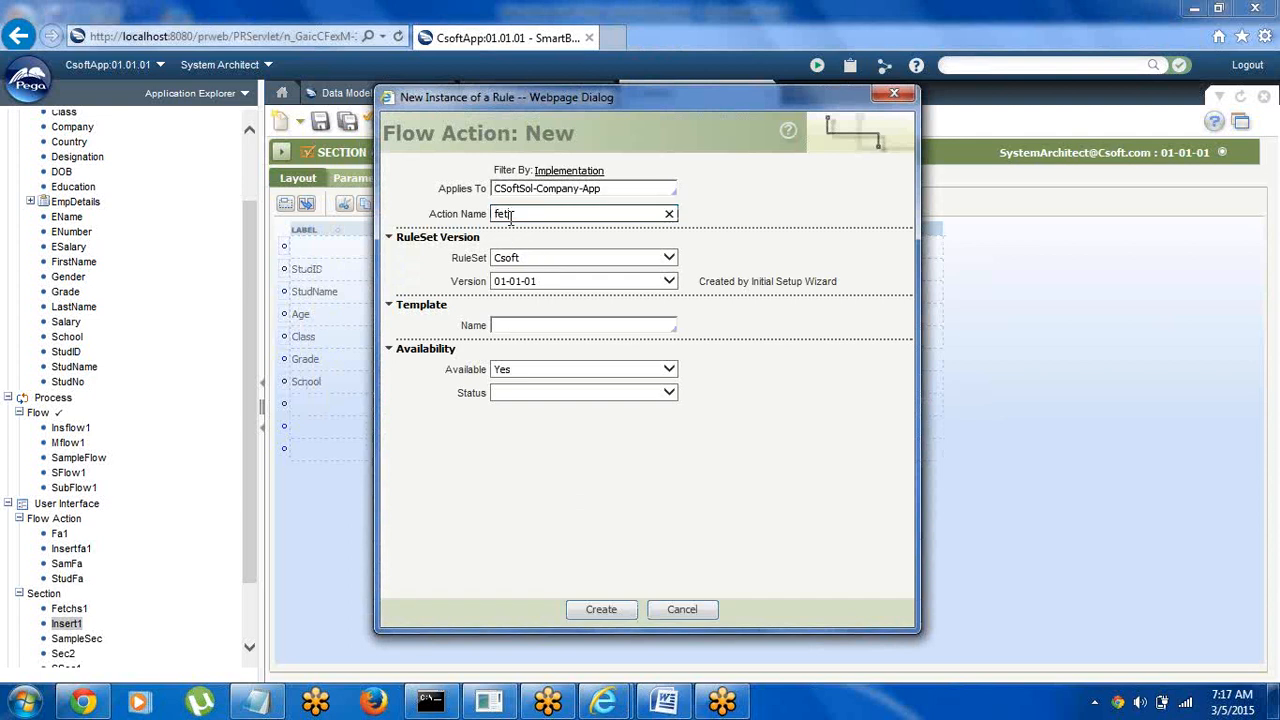
pyautogui.click(601, 609)
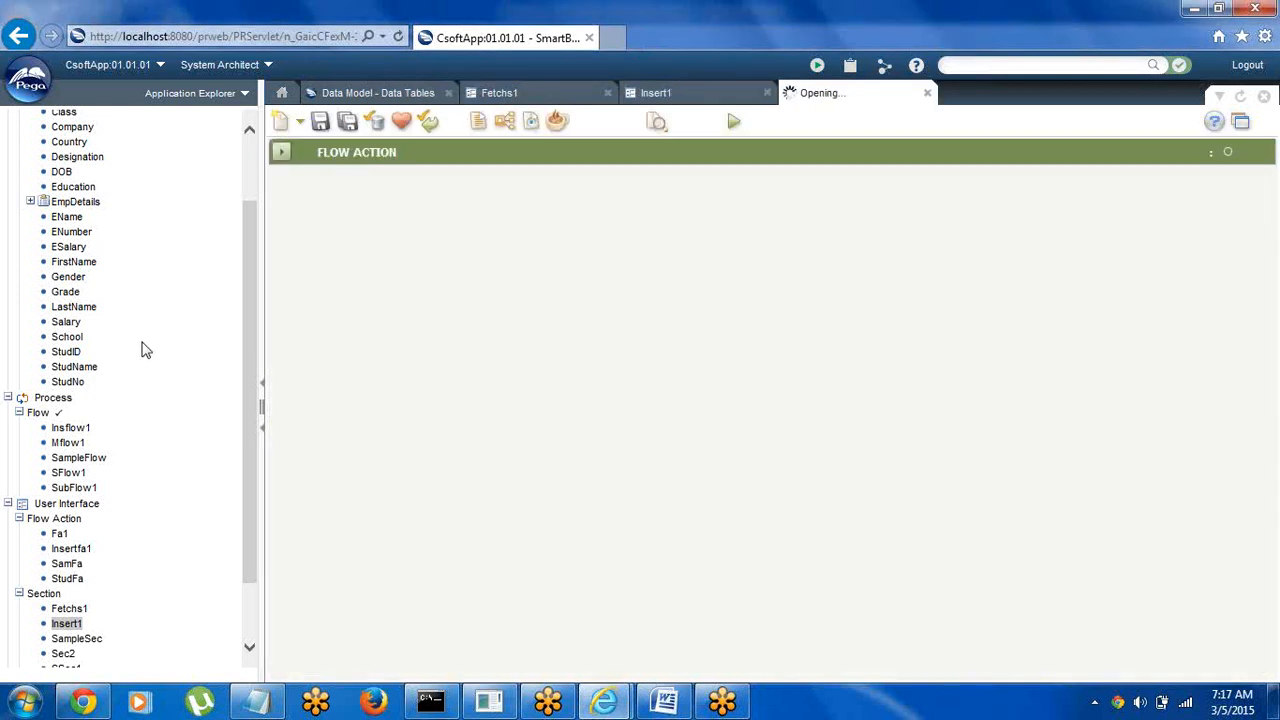
# Refresh the application explorer, add the Fetchs1 section to the fetfa1 flow action's layout, and save it
pyautogui.rightClick(143, 348)
pyautogui.click(206, 450)
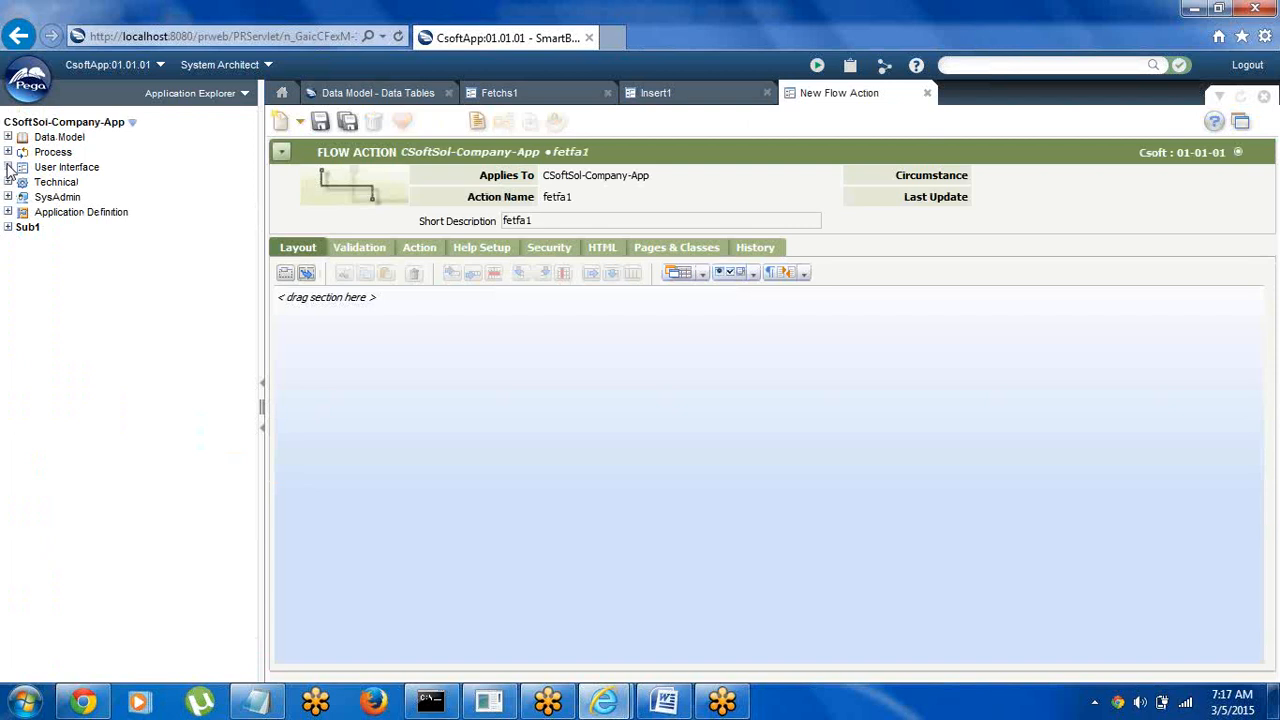
pyautogui.click(8, 167)
pyautogui.click(19, 196)
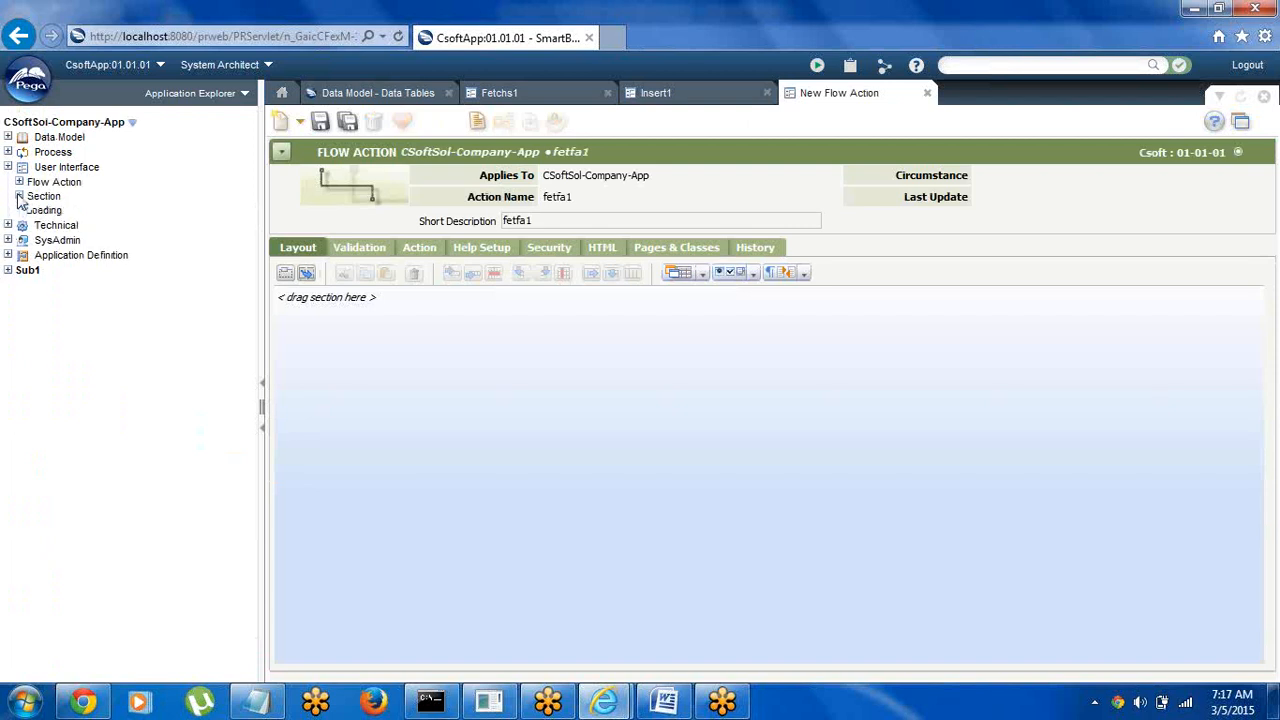
pyautogui.moveTo(47, 220); pyautogui.dragTo(298, 303)
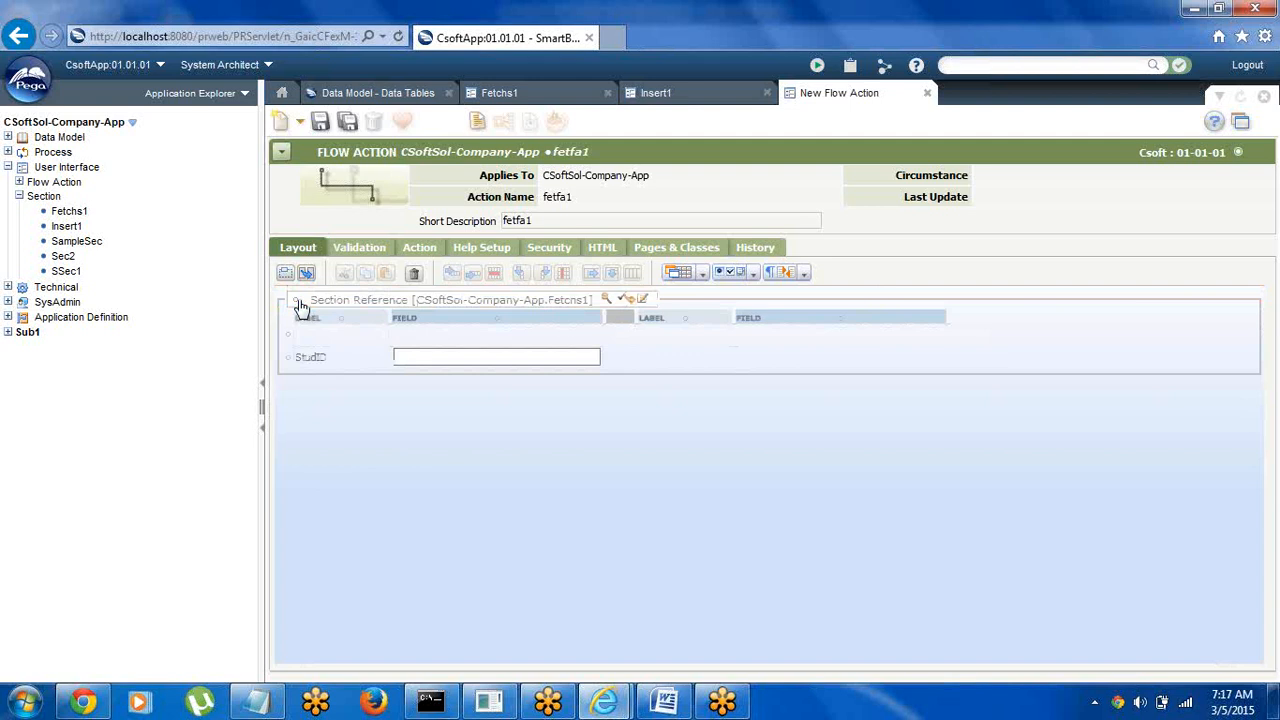
pyautogui.click(321, 128)
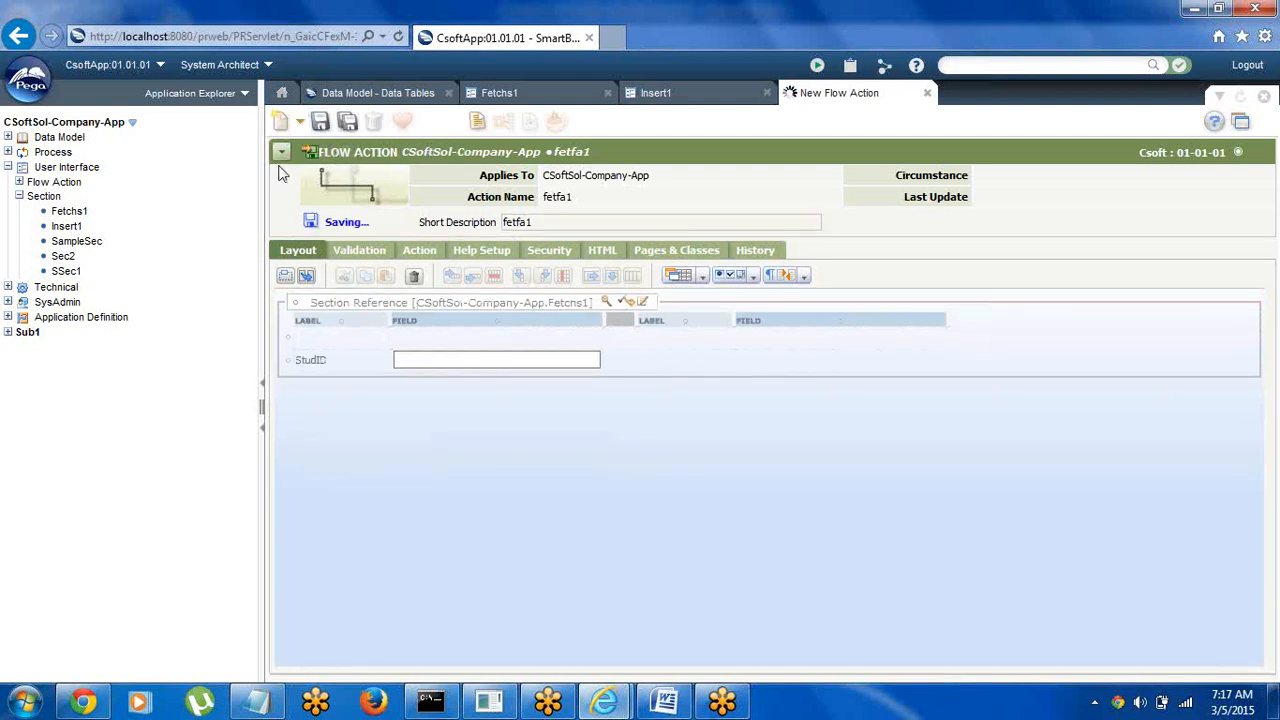
# Open the Insertfa1 flow action for review and create an activity named fetchact1 that applies to CSoftSol-Company-App
pyautogui.click(19, 182)
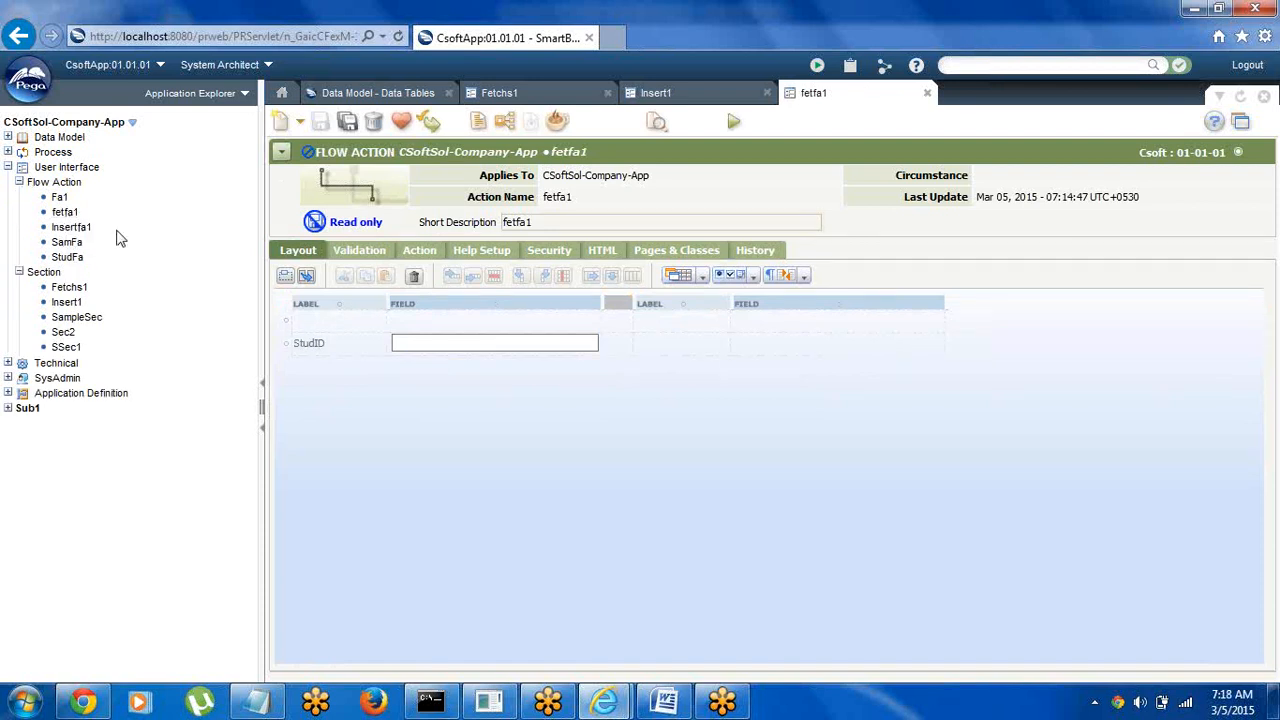
pyautogui.click(72, 228)
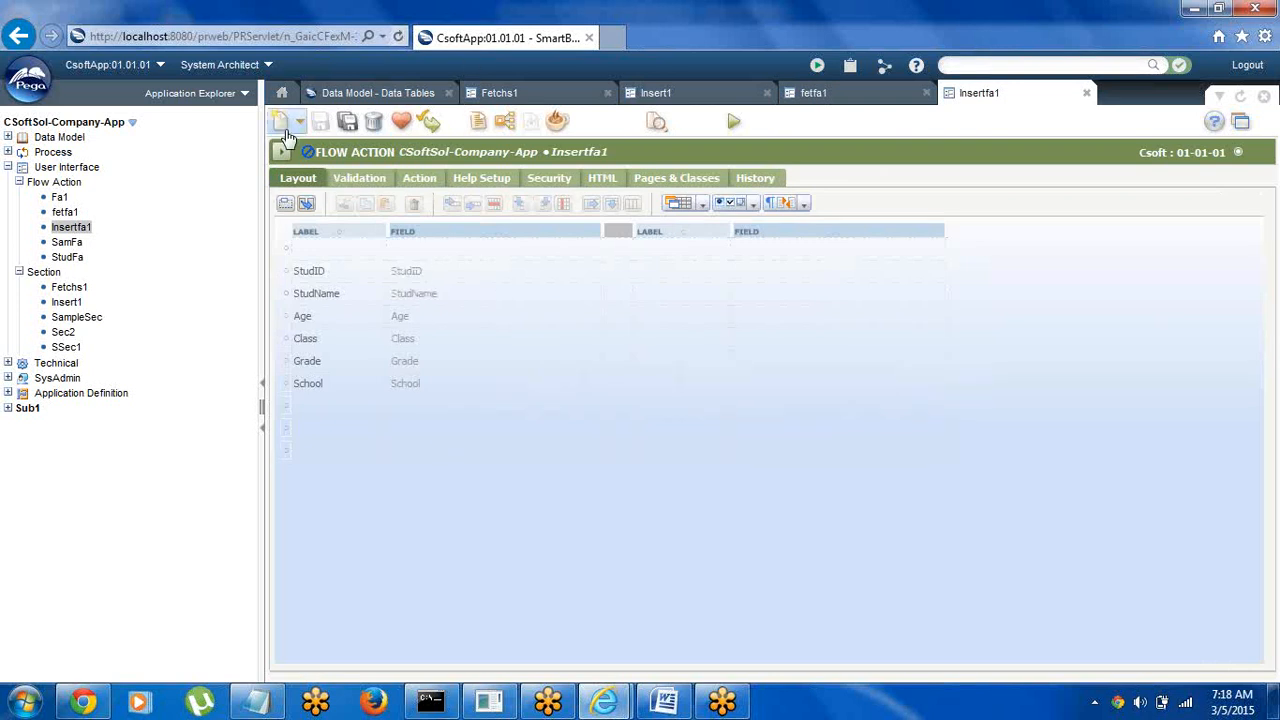
pyautogui.rightClick(55, 366)
pyautogui.moveTo(208, 372)
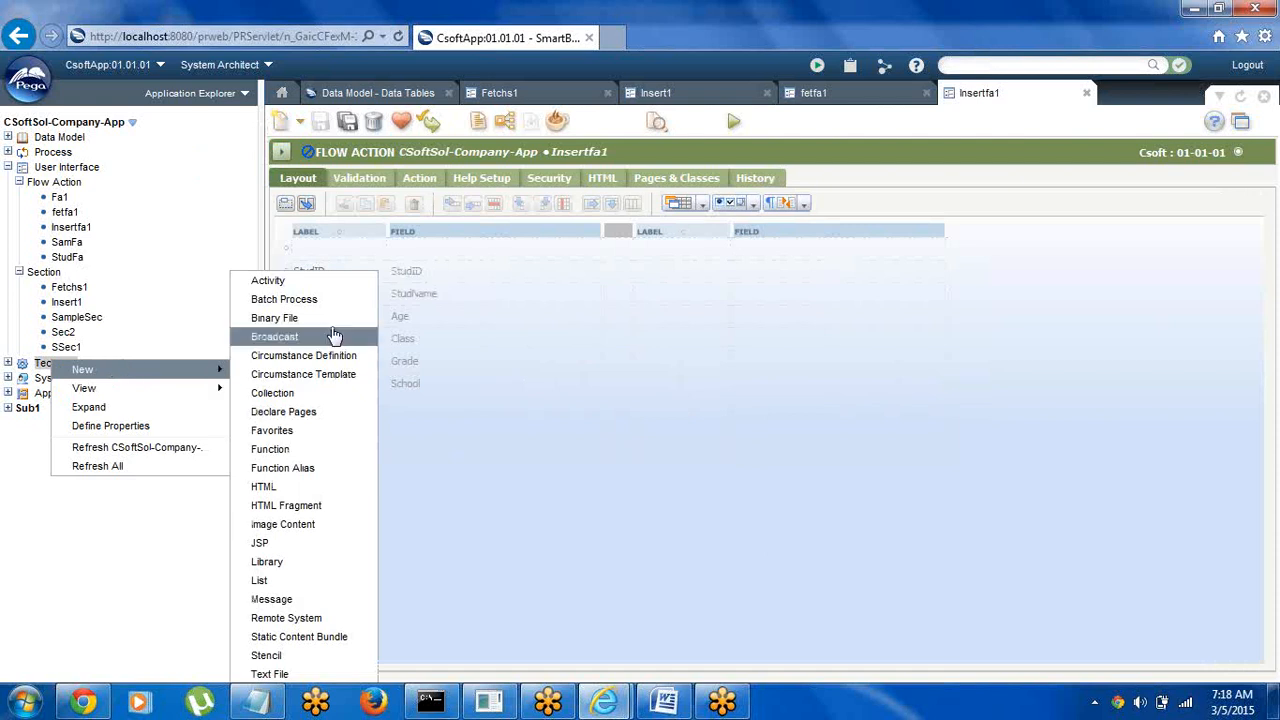
pyautogui.click(268, 281)
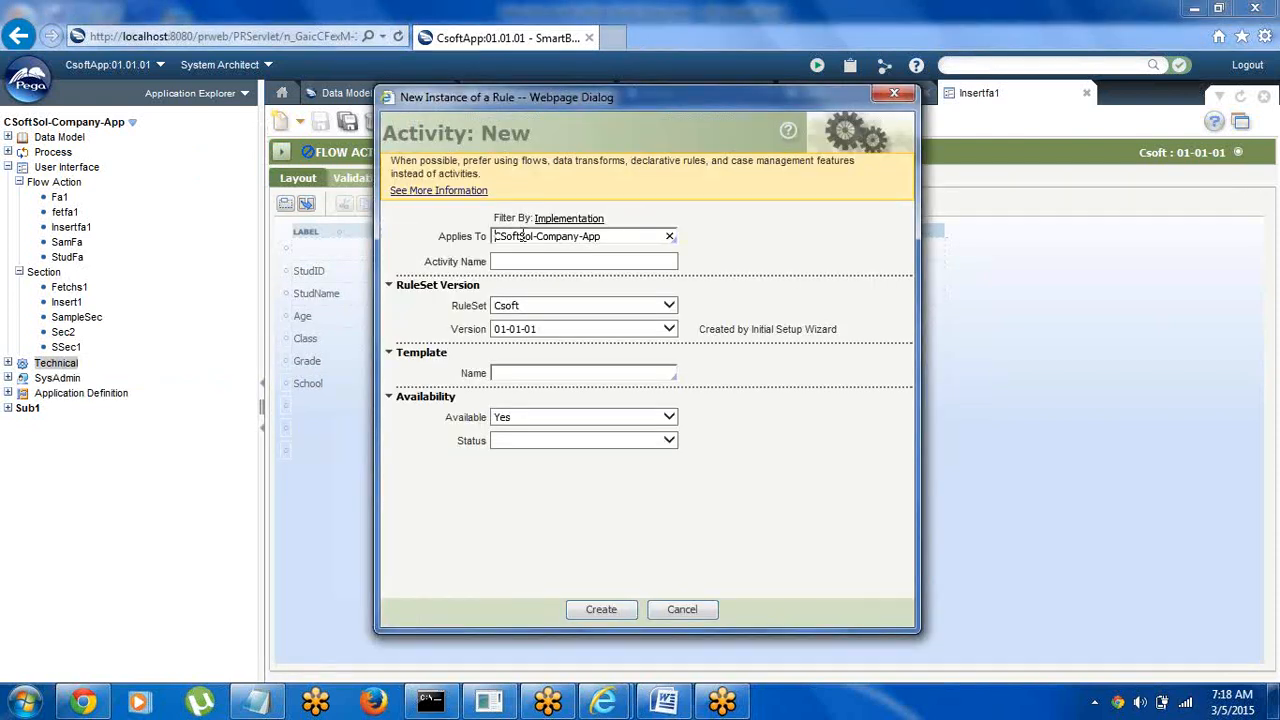
pyautogui.click(514, 262)
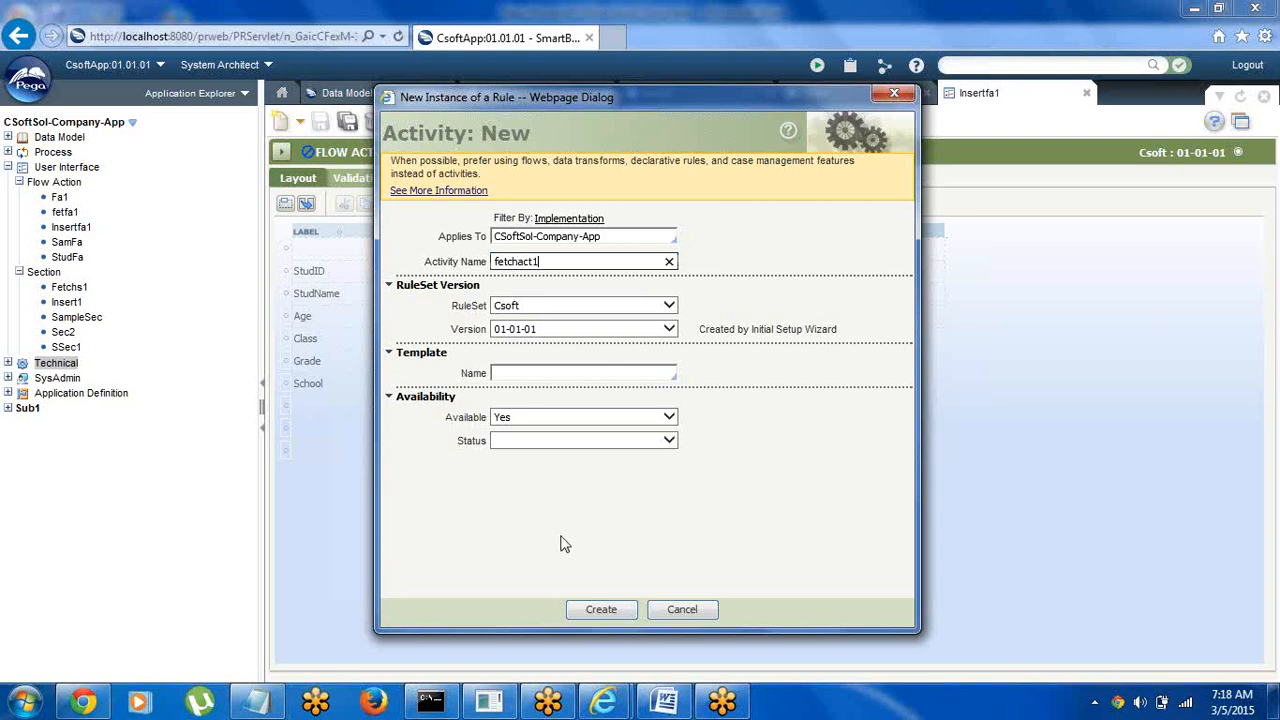
pyautogui.click(600, 610)
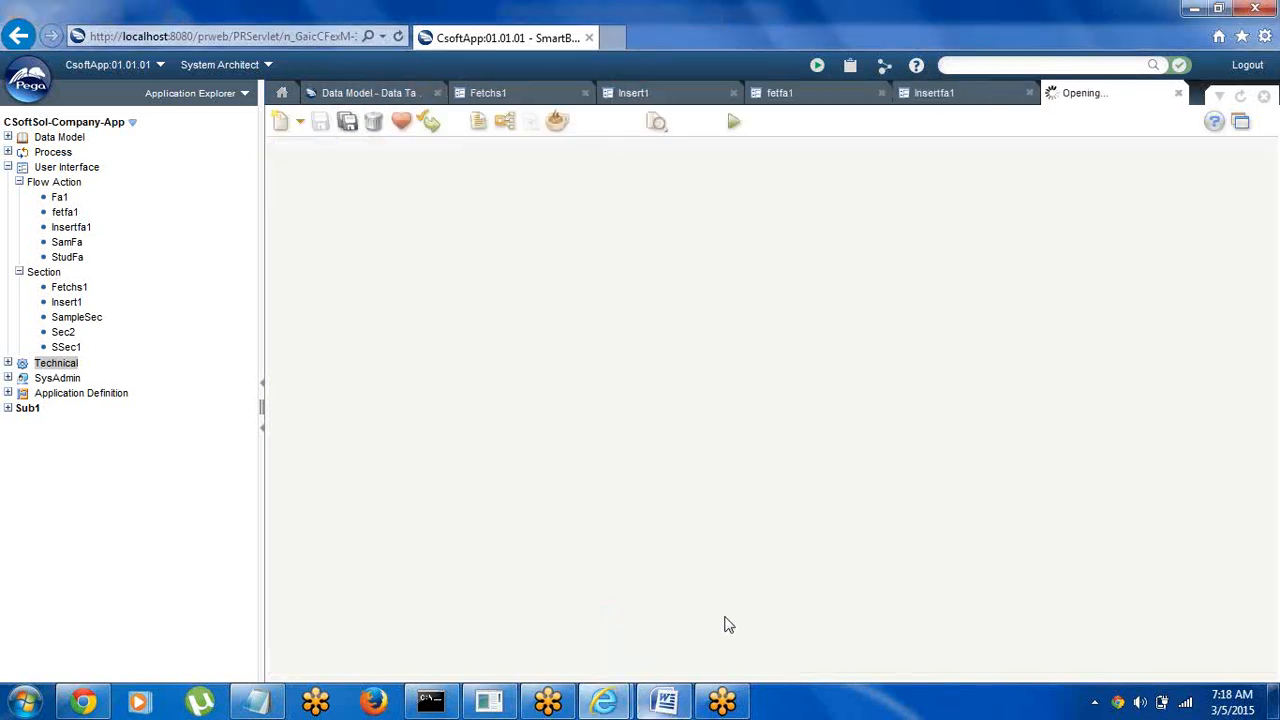
# Switch to the Word notes and delete all text below the Obj-save line
pyautogui.click(662, 705)
pyautogui.click(506, 380)
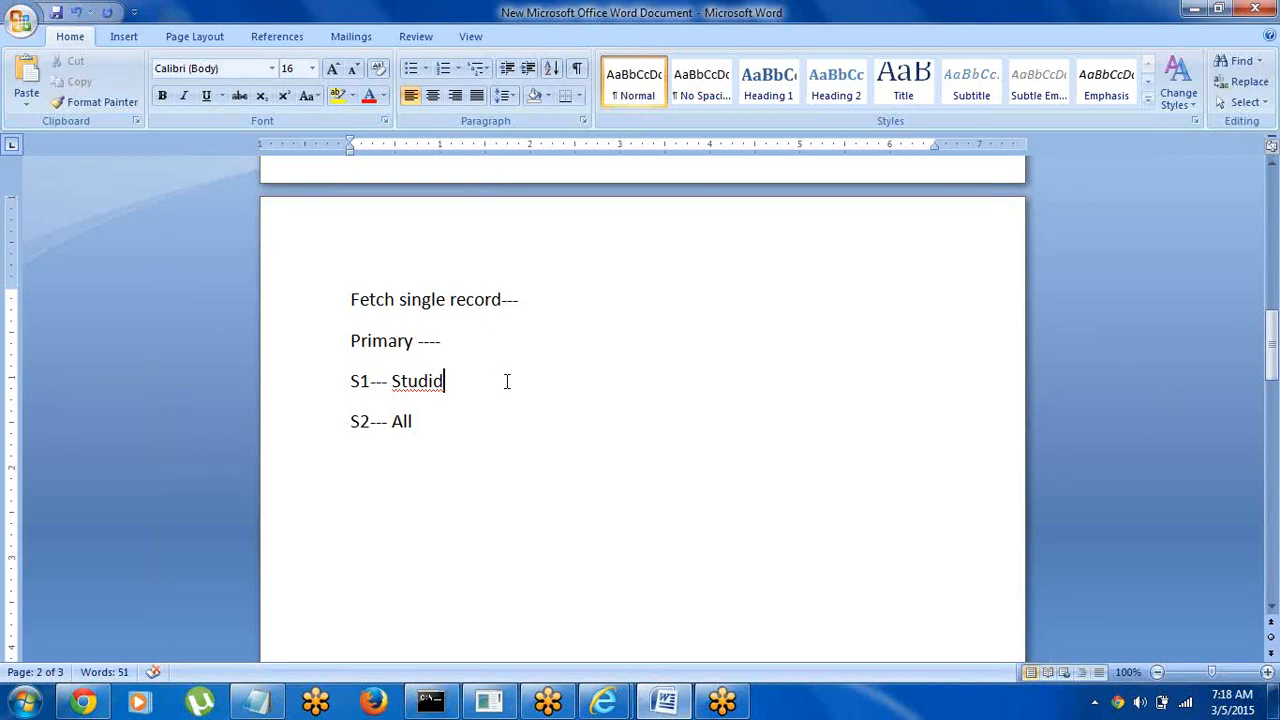
pyautogui.press('Up')
pyautogui.press('Up')
pyautogui.press('Up')
pyautogui.press('Up')
pyautogui.press('Up')
pyautogui.press('Up')
pyautogui.press('Up')
pyautogui.press('Up')
pyautogui.press('Up')
pyautogui.press('Up')
pyautogui.press('Up')
pyautogui.press('Up')
pyautogui.press('Up')
pyautogui.press('Up')
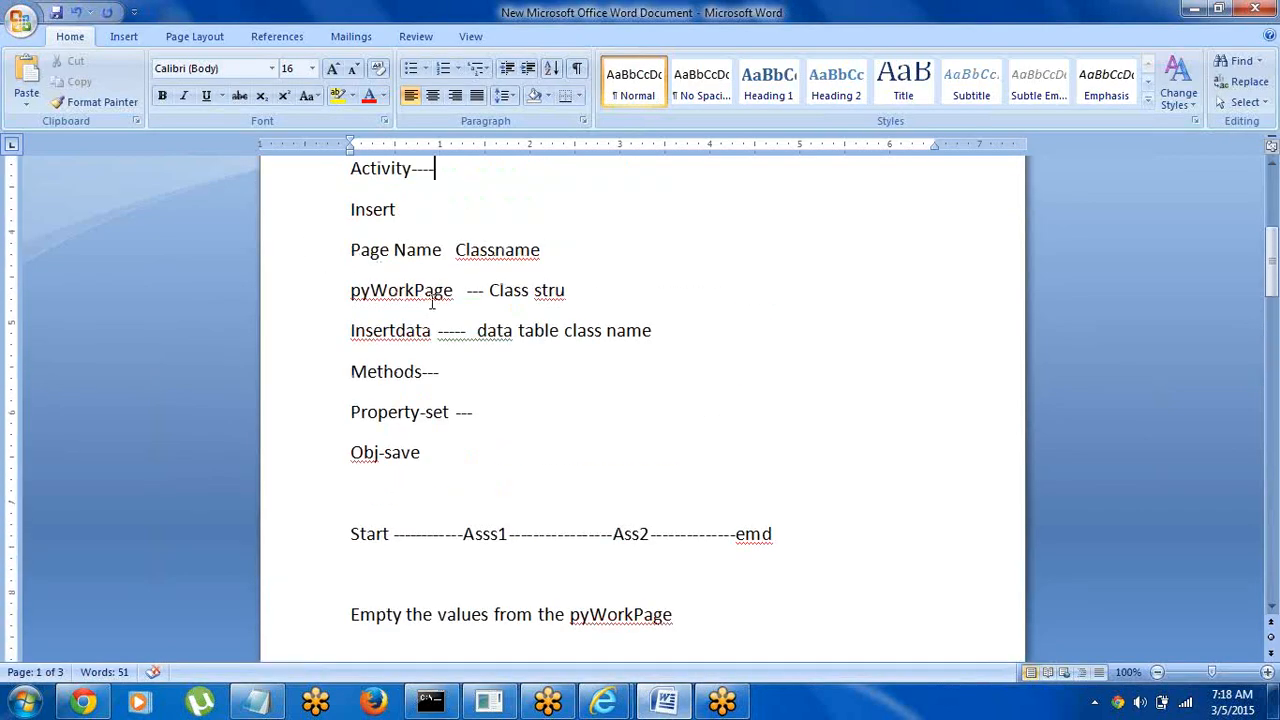
pyautogui.click(332, 350)
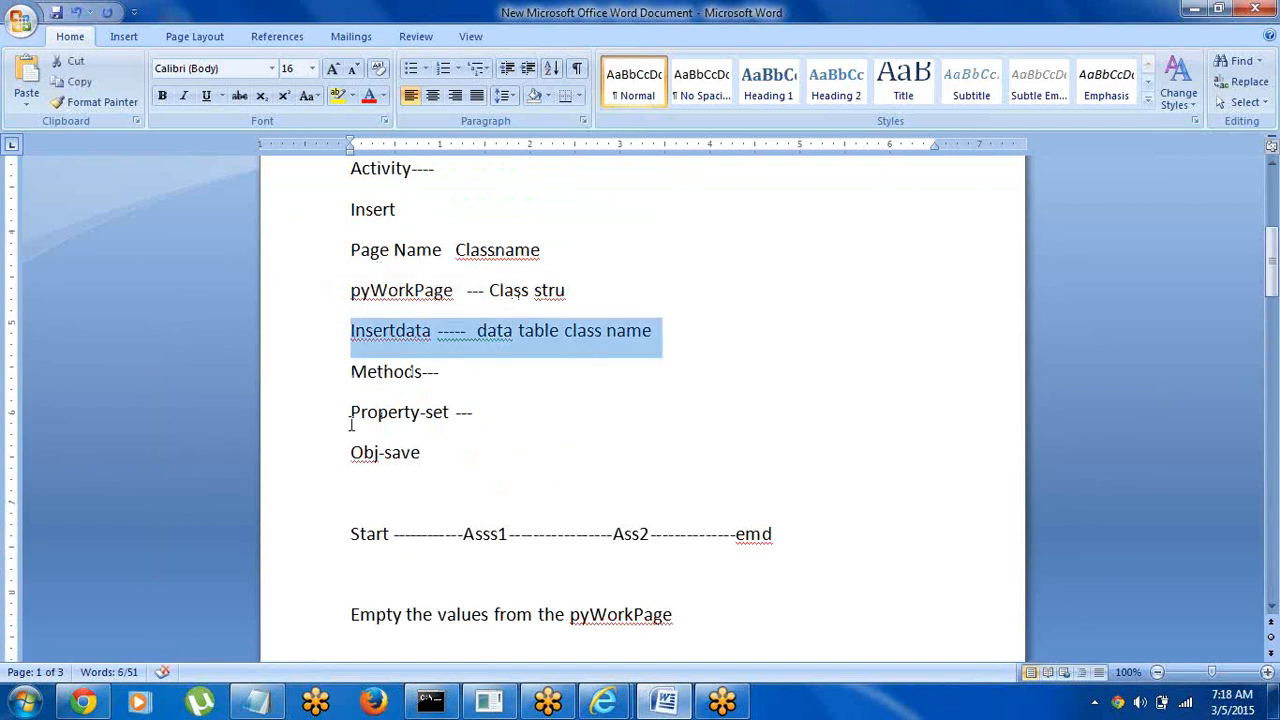
pyautogui.moveTo(350, 497); pyautogui.dragTo(525, 712)
pyautogui.press('Delete')
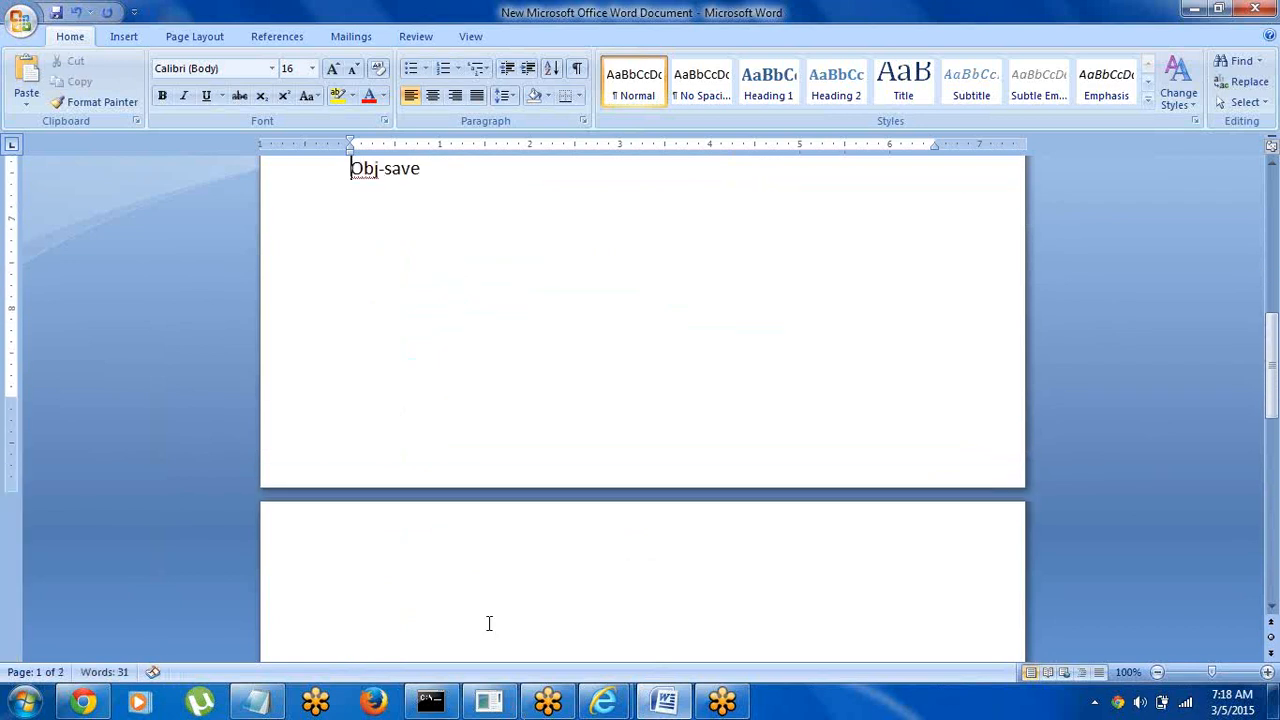
# Delete the Flow, Activity and Insert lines above the Page Name line
pyautogui.scroll(3, 489, 623)
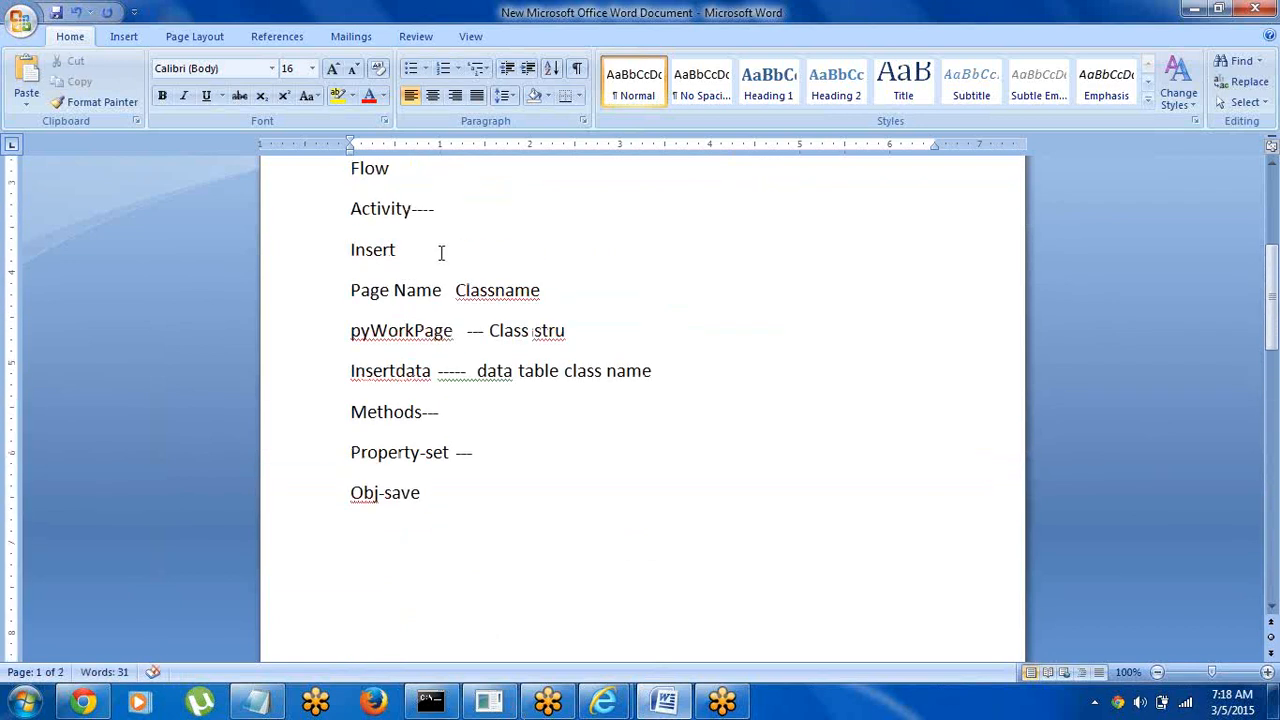
pyautogui.moveTo(350, 168); pyautogui.dragTo(423, 237)
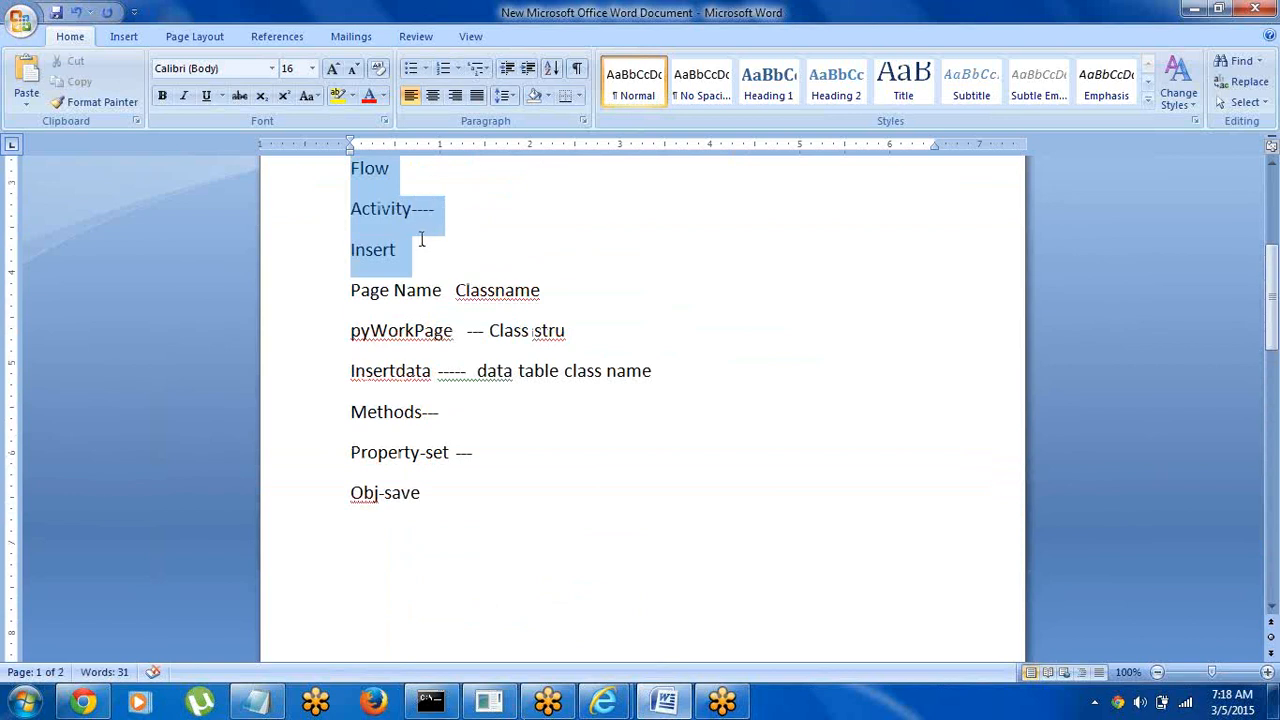
pyautogui.press('Delete')
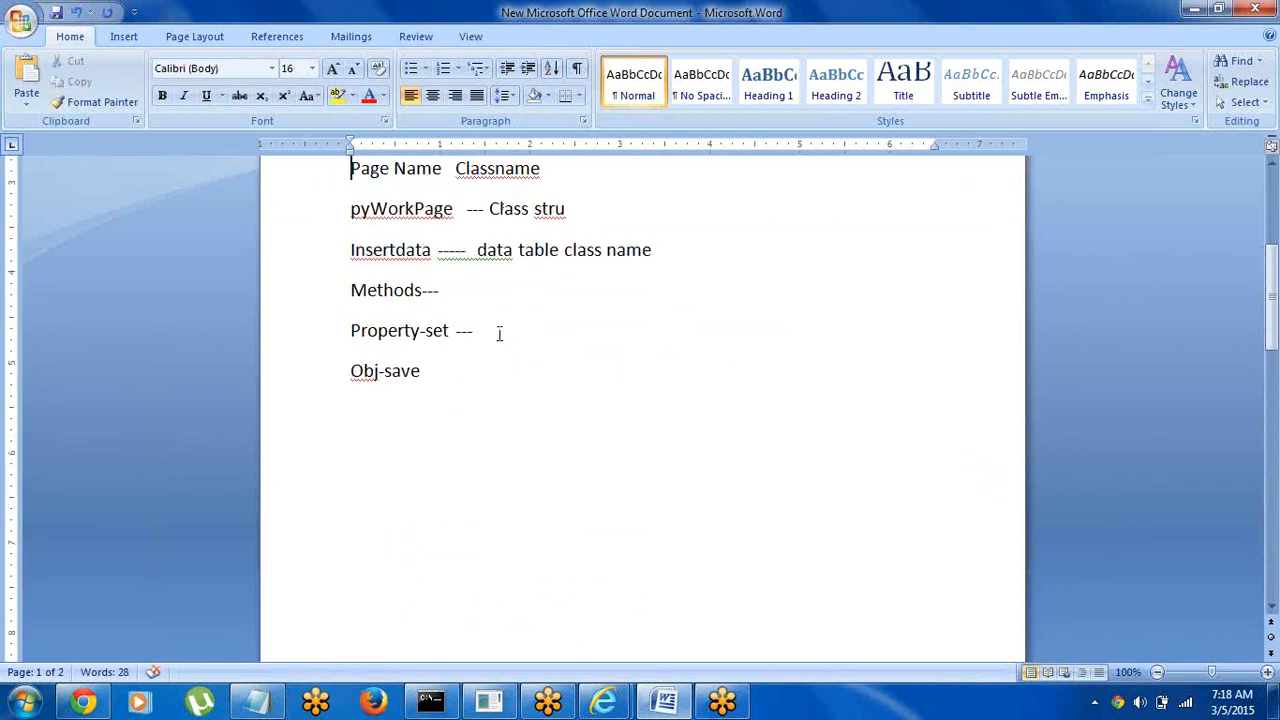
# Add the line "Primary ----- data table" below the Obj-save line
pyautogui.tripleClick(381, 209)
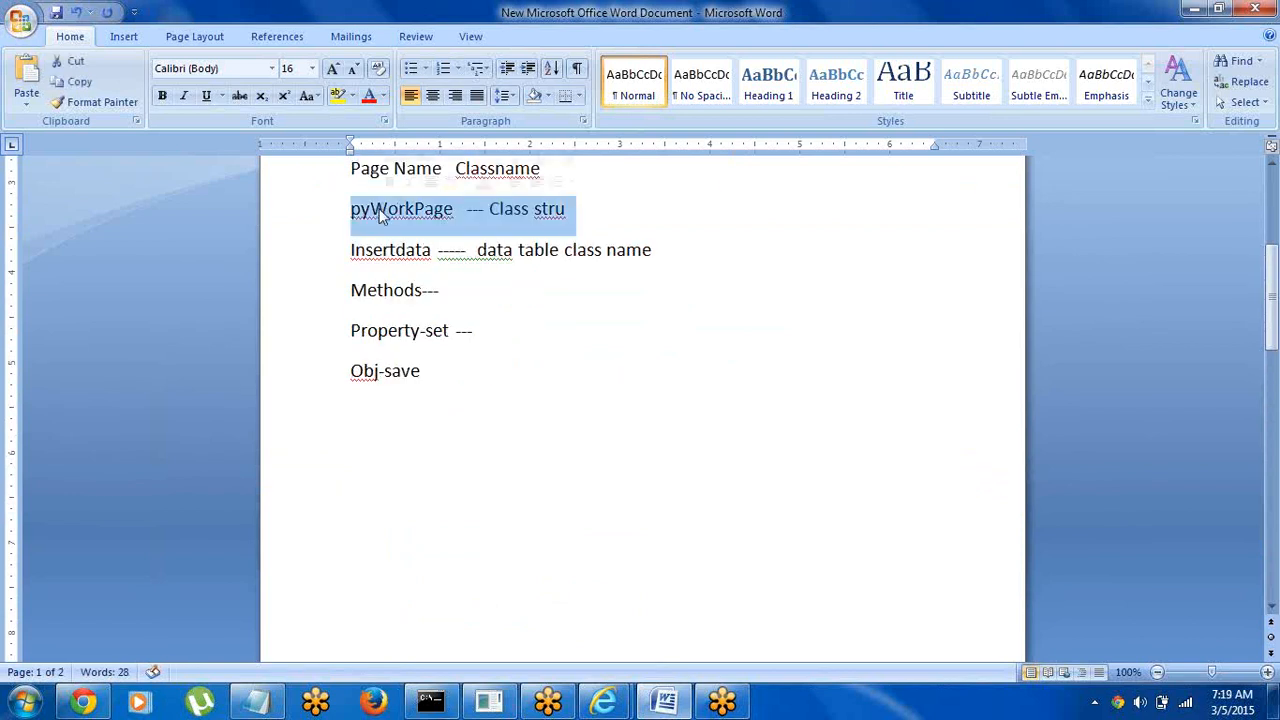
pyautogui.click(448, 369)
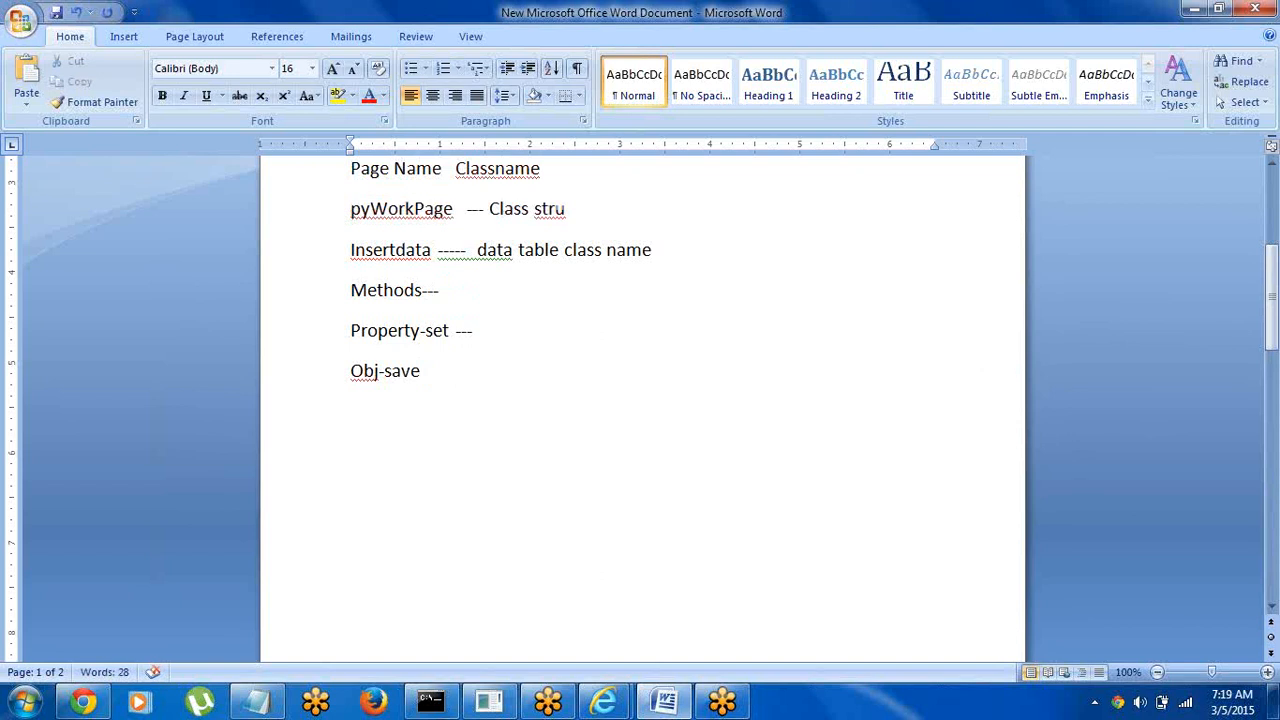
pyautogui.write('Primary')
pyautogui.write('----- ')
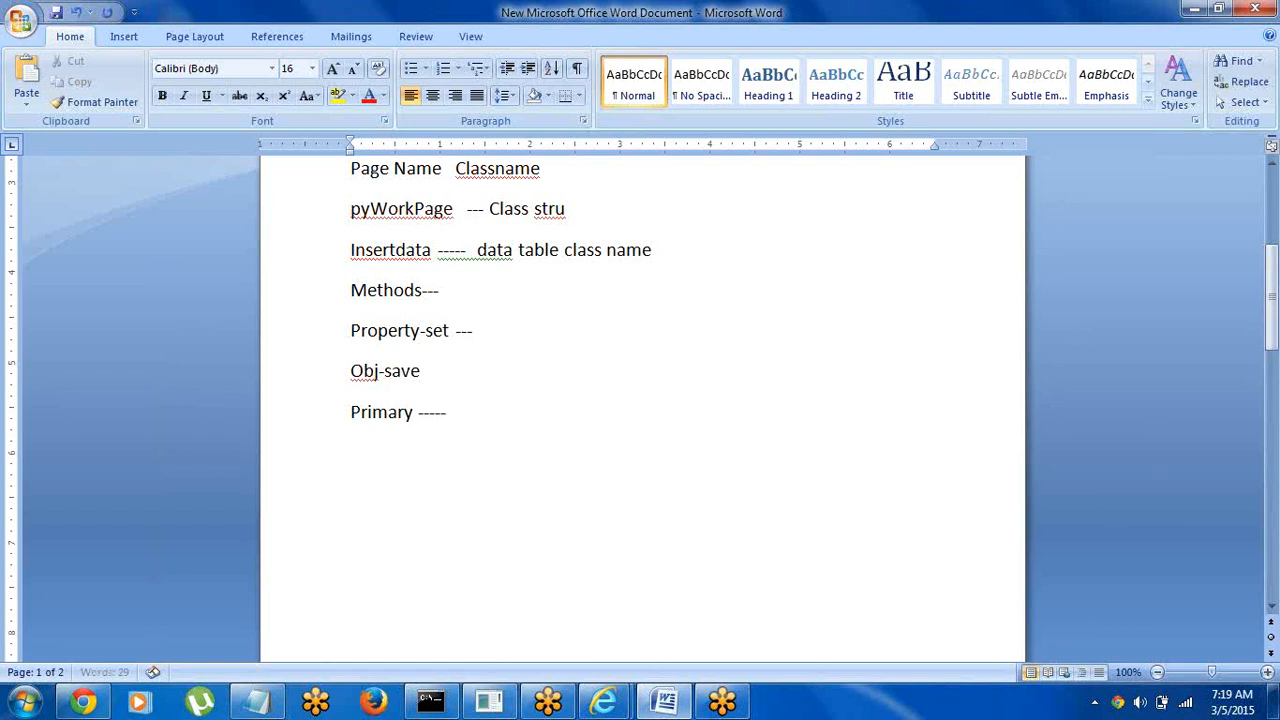
pyautogui.write('data table')
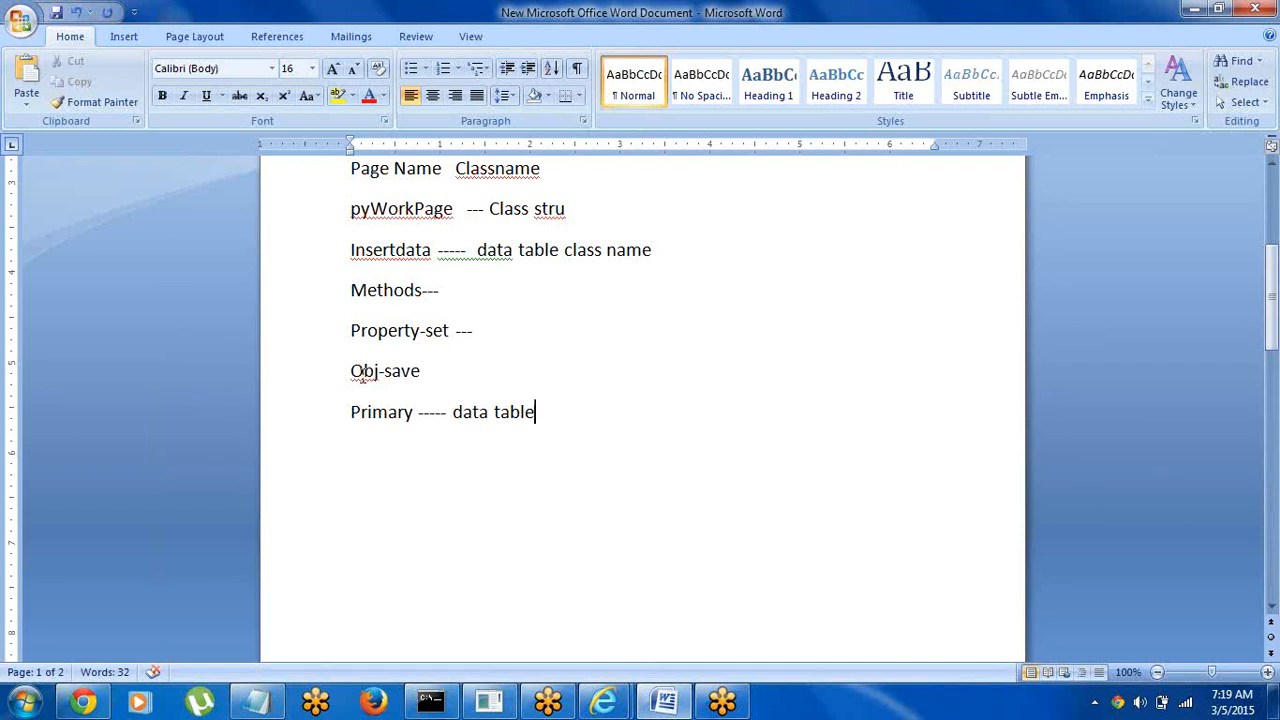
# Add the line "Fetchsingle---- Class structure" below the Primary line and start a new empty line
pyautogui.doubleClick(378, 413)
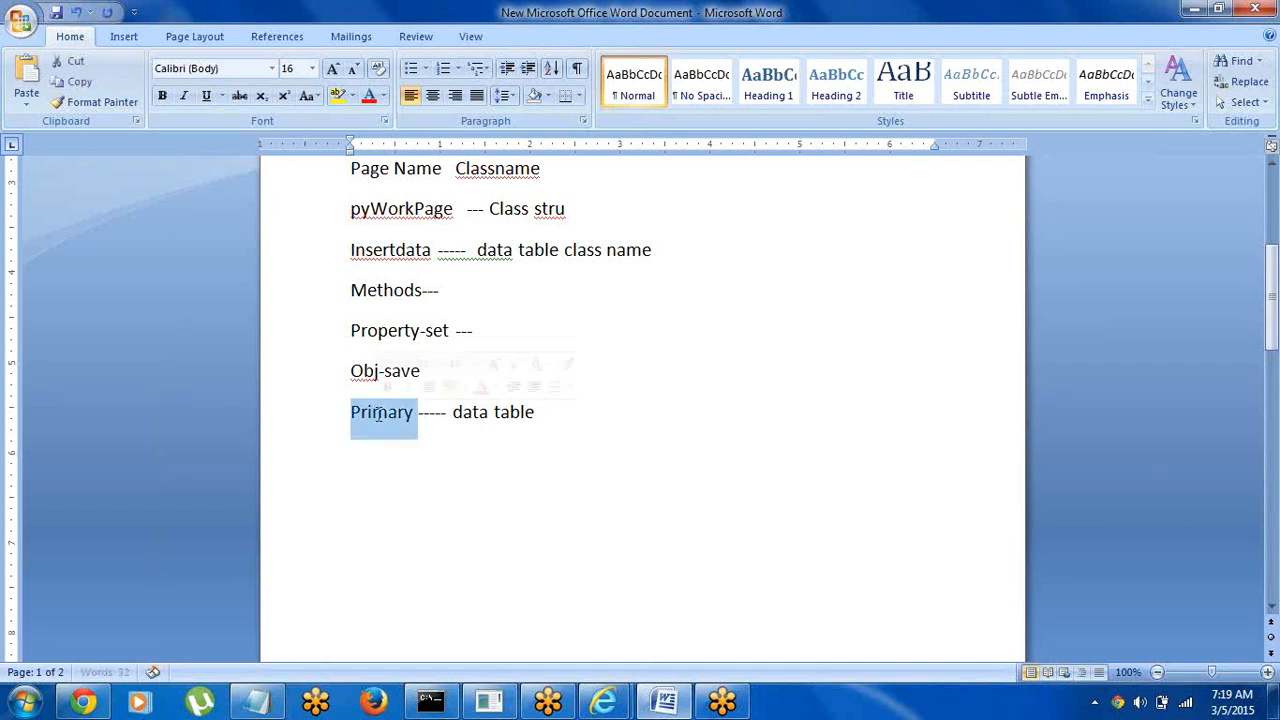
pyautogui.click(423, 471)
pyautogui.doubleClick(472, 418)
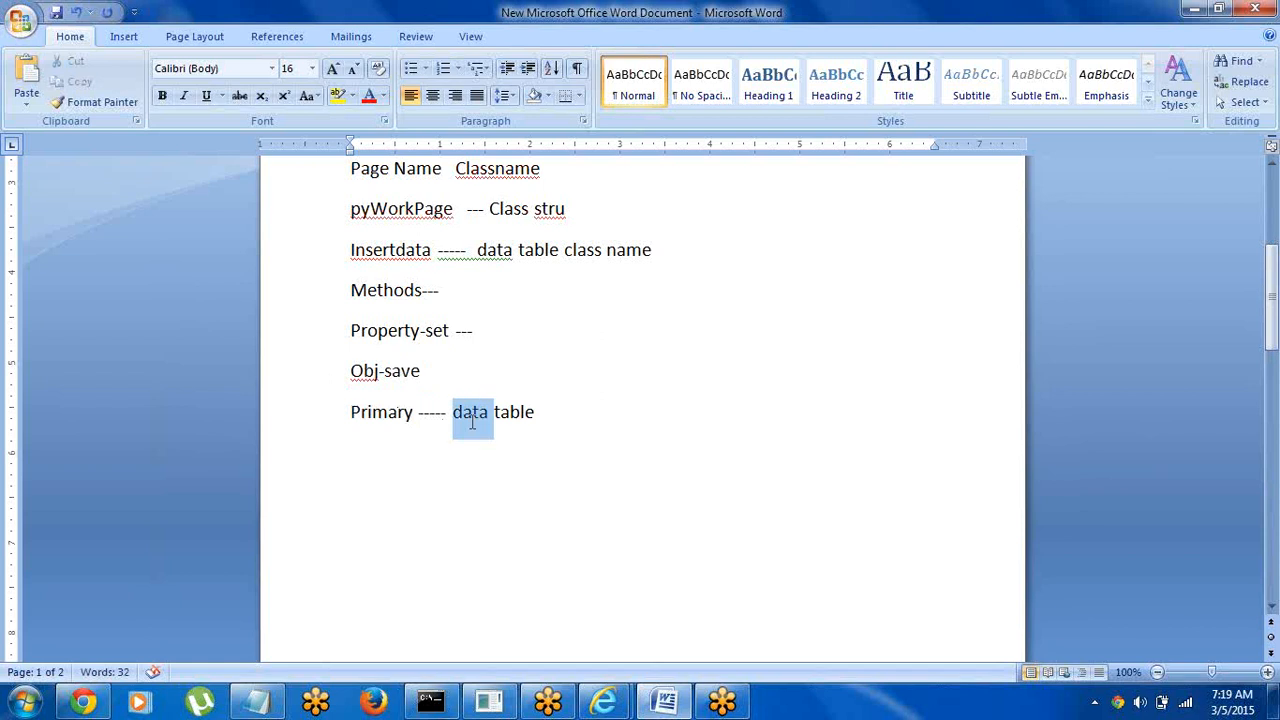
pyautogui.click(543, 420)
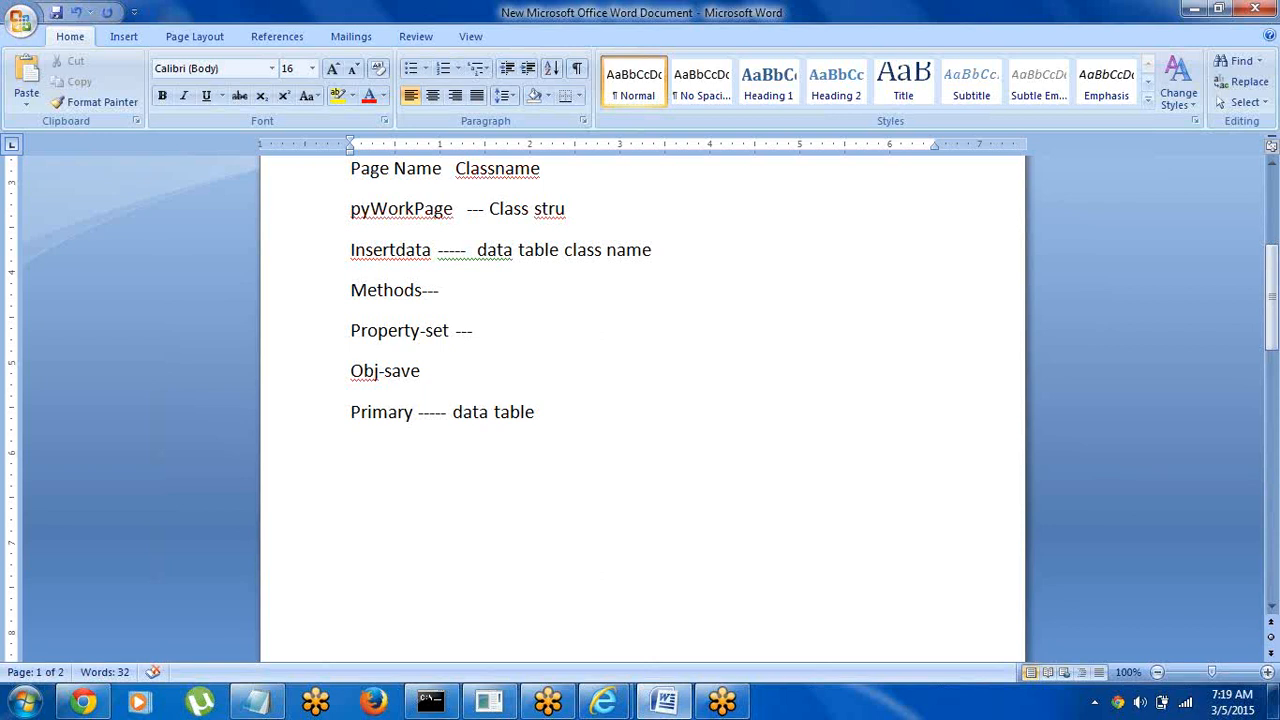
pyautogui.write('Fetchsingl')
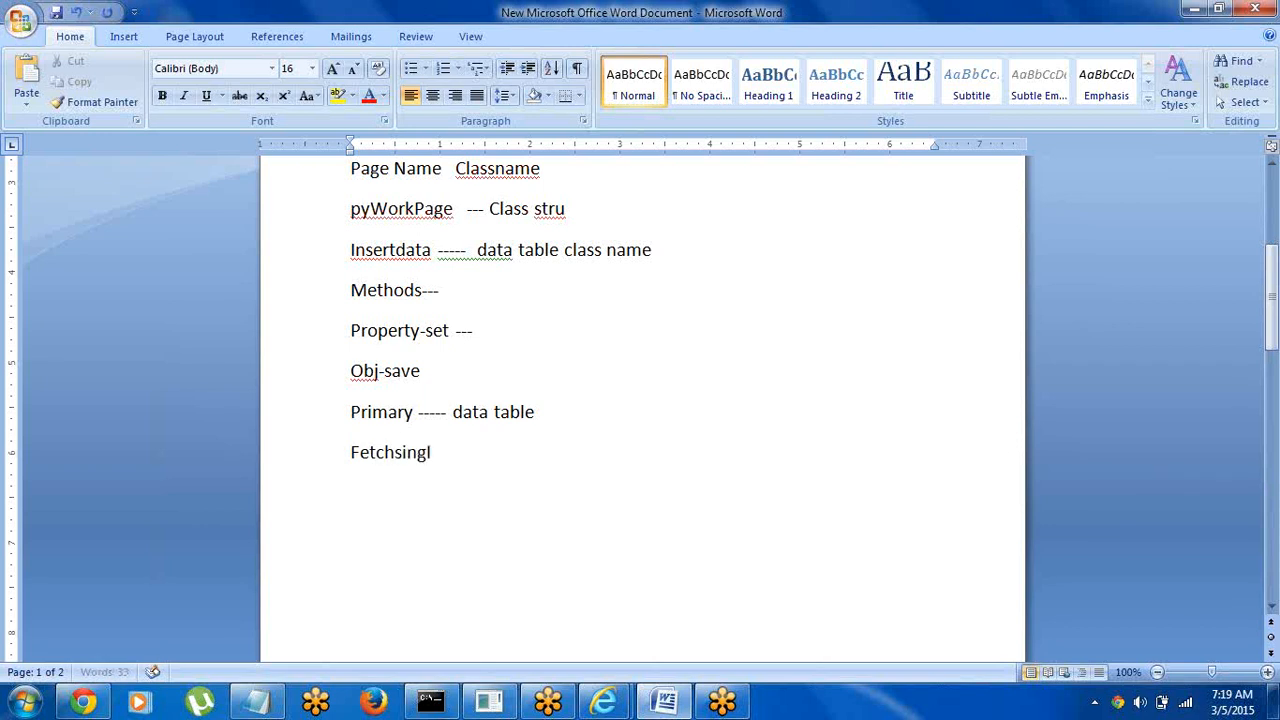
pyautogui.write('e---- Cla')
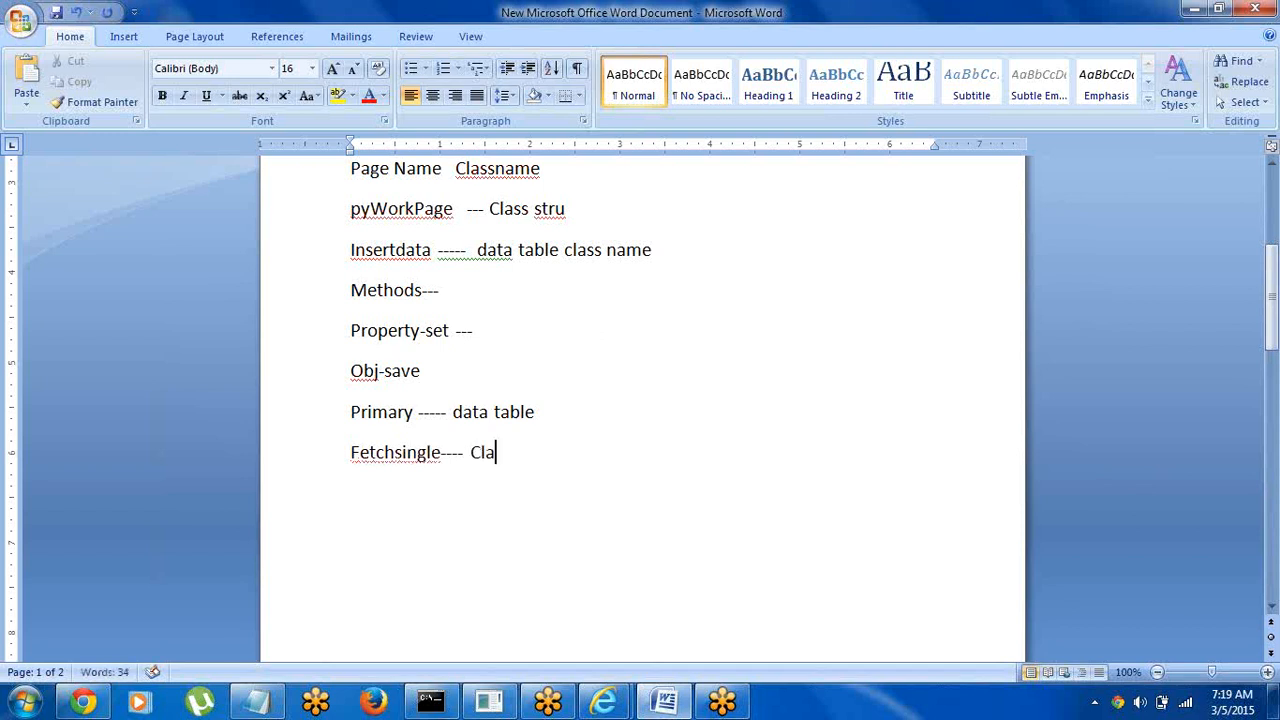
pyautogui.write('ss structure')
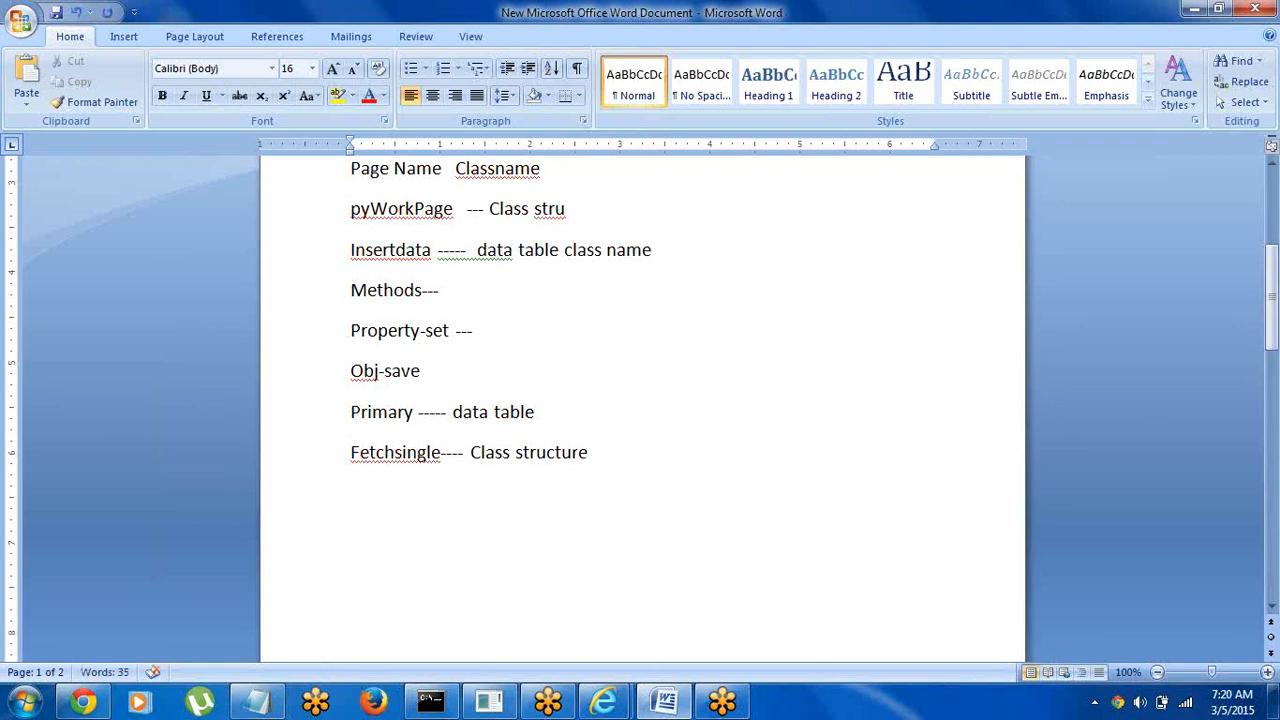
pyautogui.moveTo(350, 411); pyautogui.dragTo(570, 449)
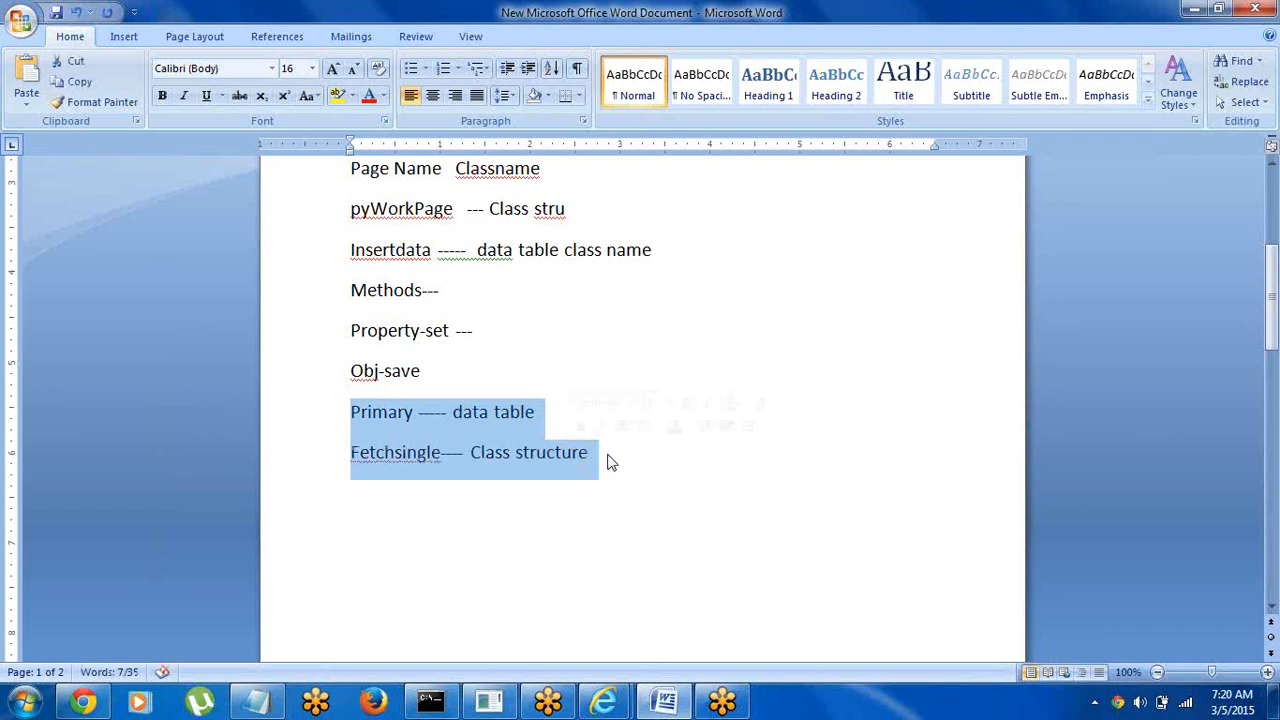
pyautogui.click(609, 458)
pyautogui.press('Return')
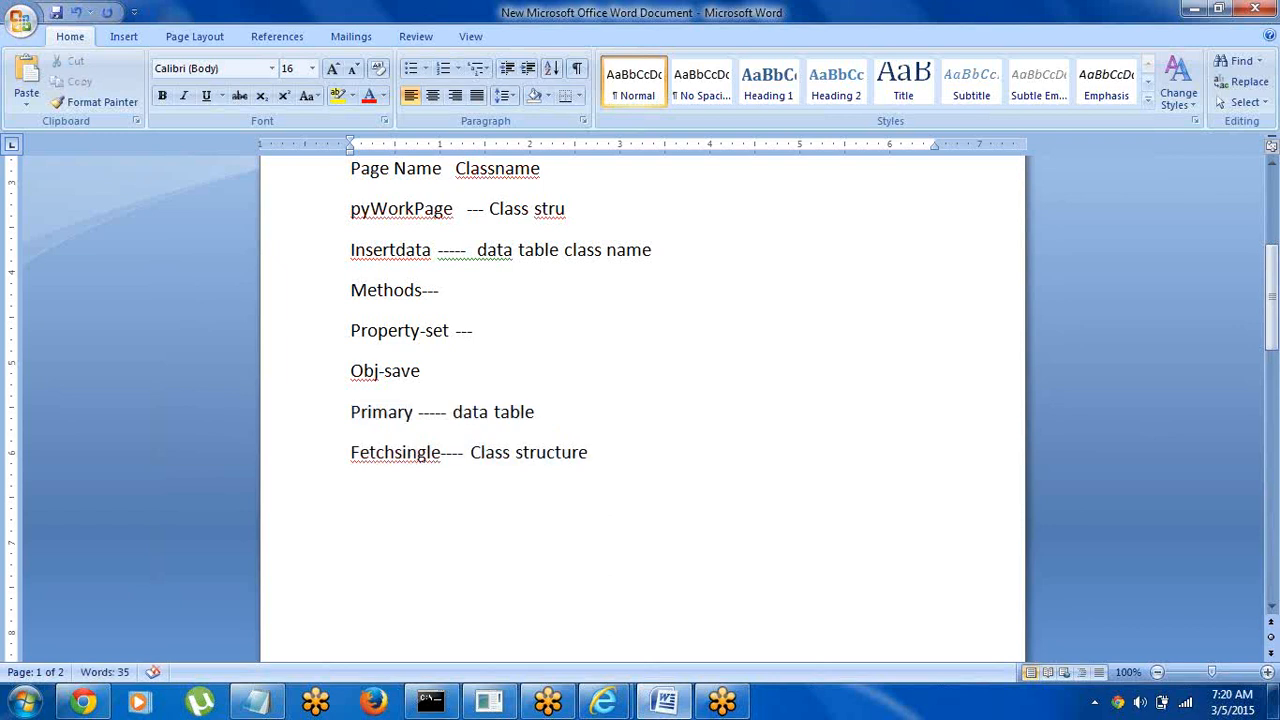
# Add the lines "Obj-open" and "Property –set" directly below the Fetchsingle line, without a blank line between, and select the four fetch lines
pyautogui.press('Return')
pyautogui.write('Obj-open')
pyautogui.press('Return')
pyautogui.write('Prop')
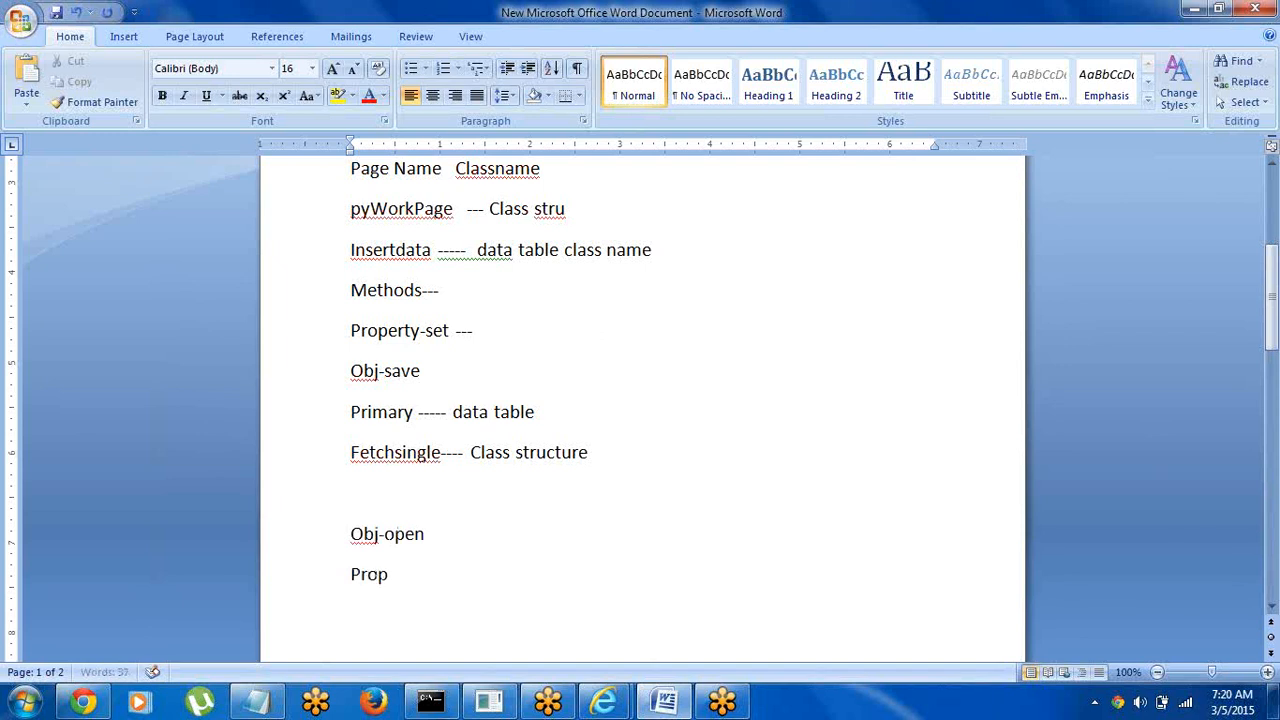
pyautogui.write('erty -set')
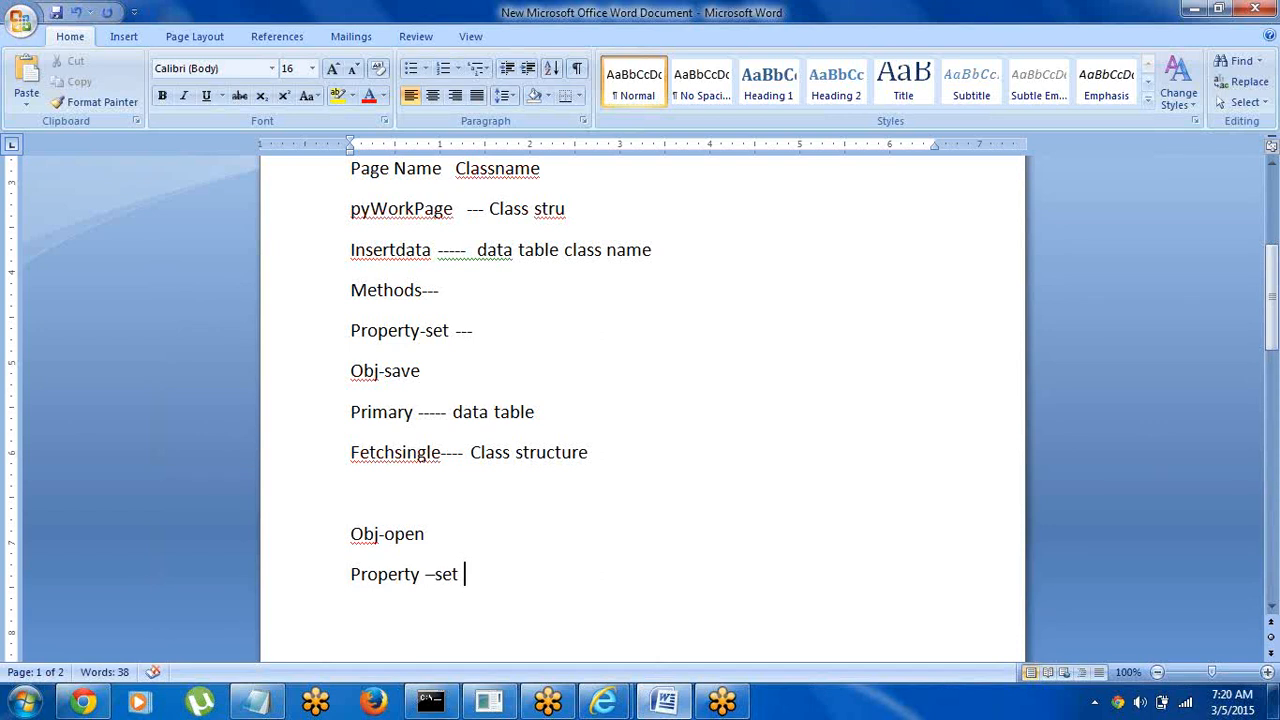
pyautogui.click(363, 497)
pyautogui.press('BackSpace')
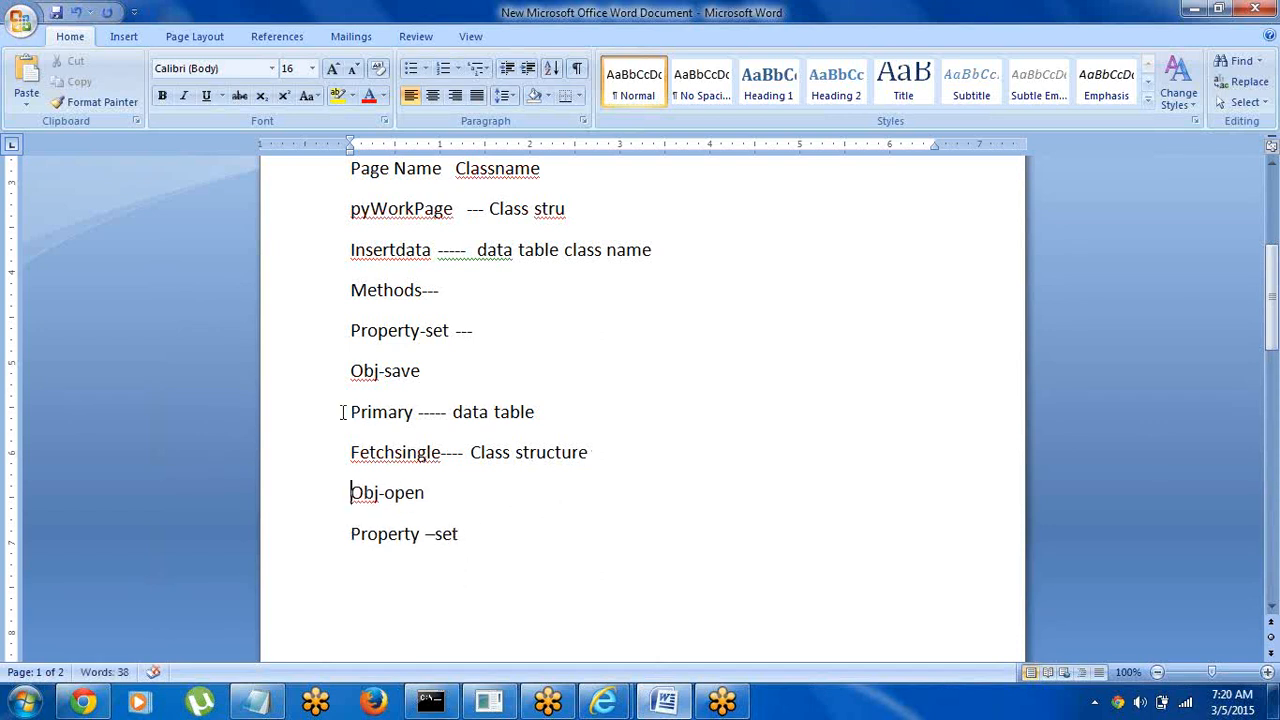
pyautogui.moveTo(346, 412); pyautogui.dragTo(486, 523)
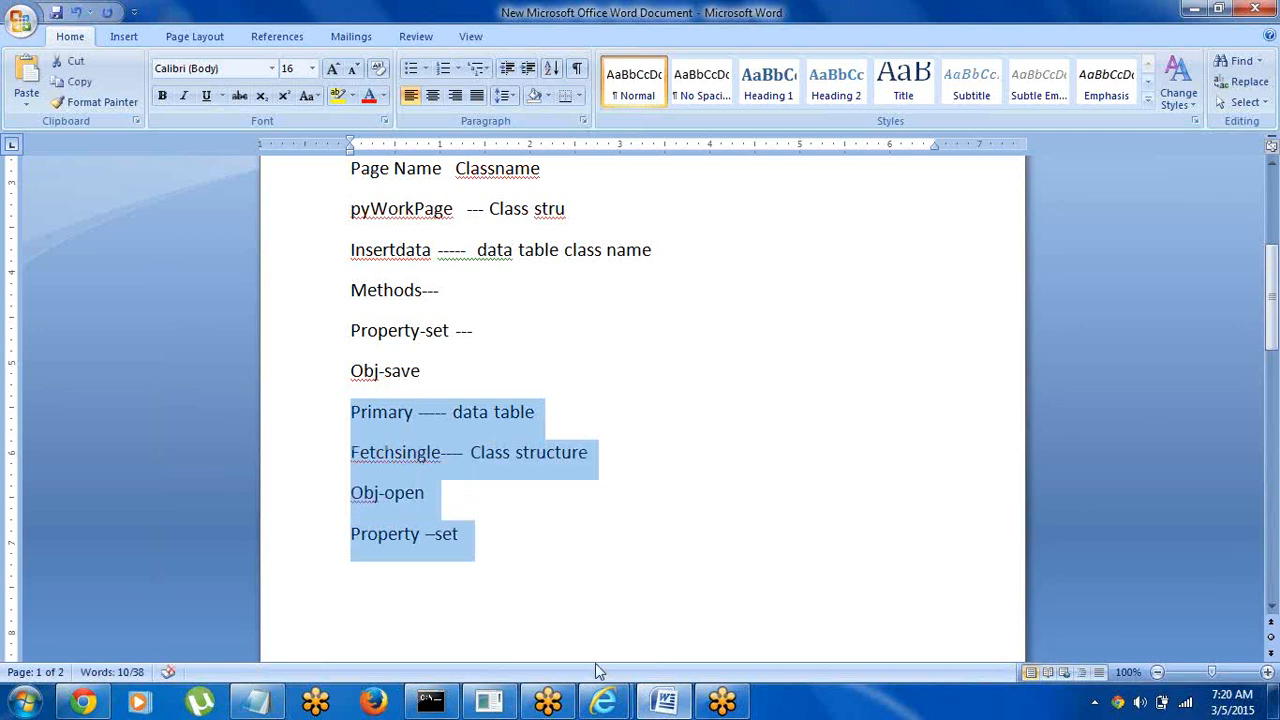
# Switch to Pega and define the page Primary with class StudInfo1 in the fetchact1 activity's pages and classes
pyautogui.click(604, 706)
pyautogui.click(546, 606)
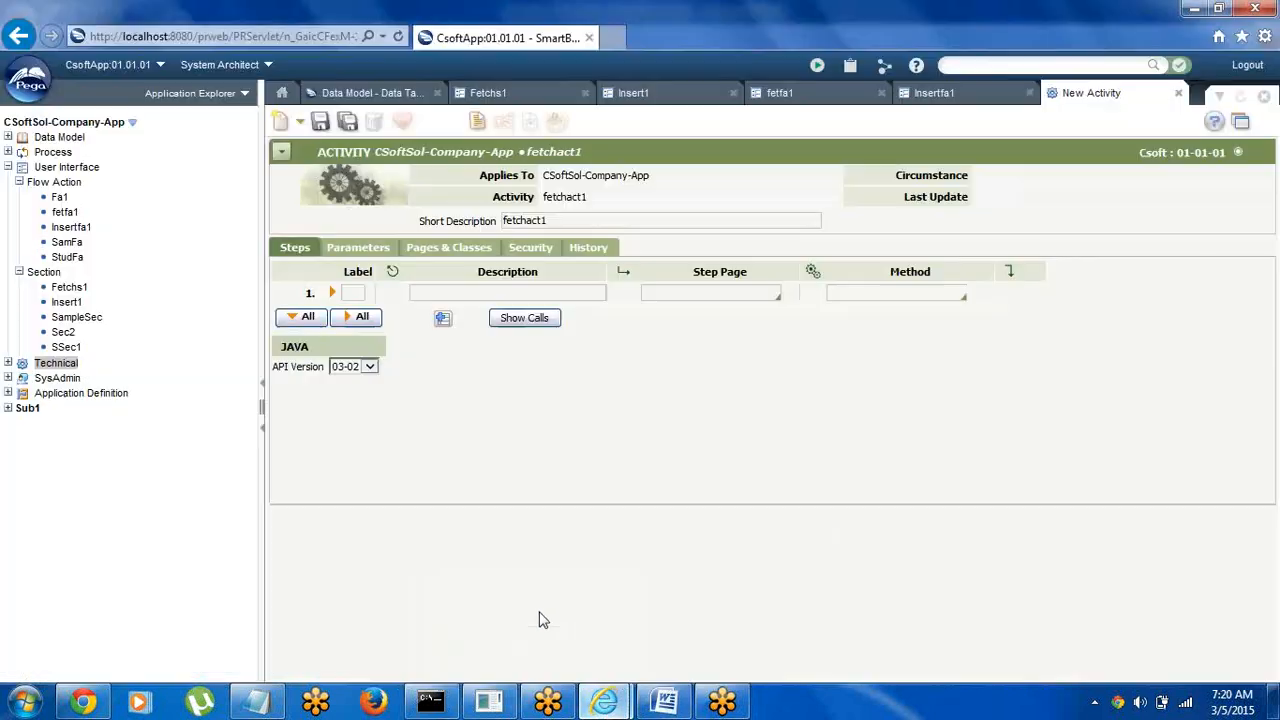
pyautogui.click(445, 250)
pyautogui.click(382, 310)
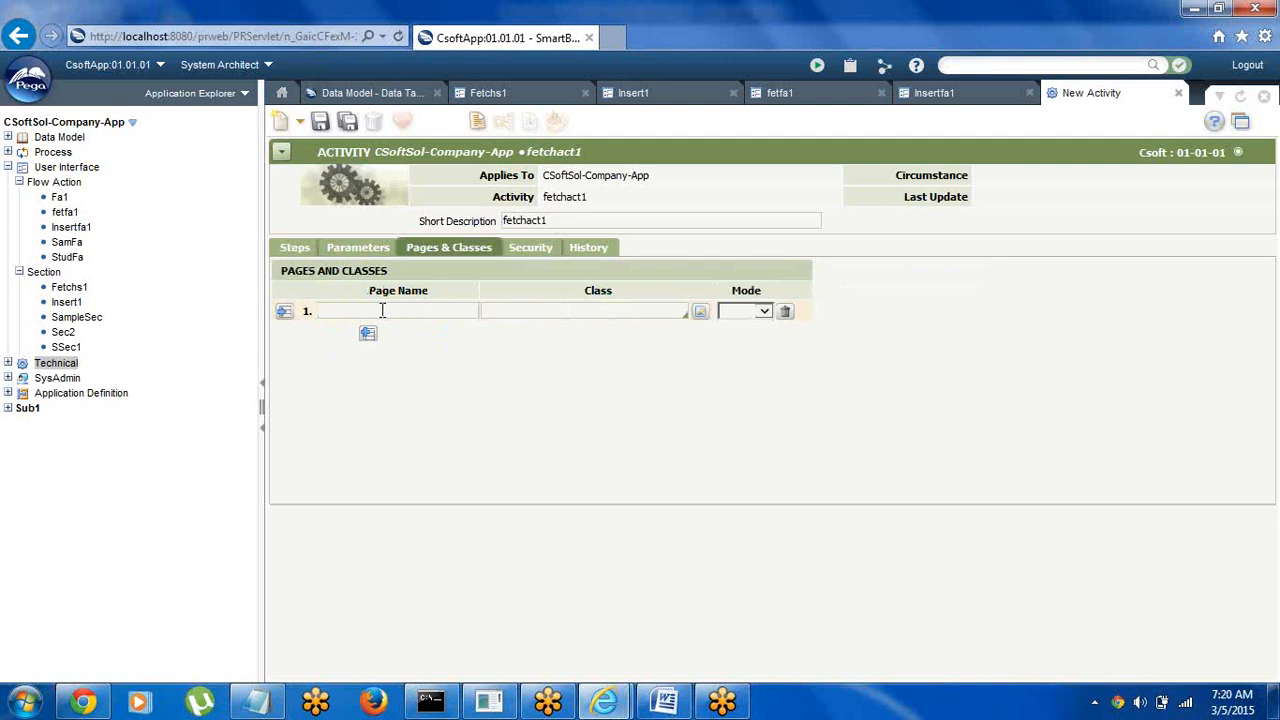
pyautogui.write('Primary')
pyautogui.click(504, 313)
pyautogui.write('sc')
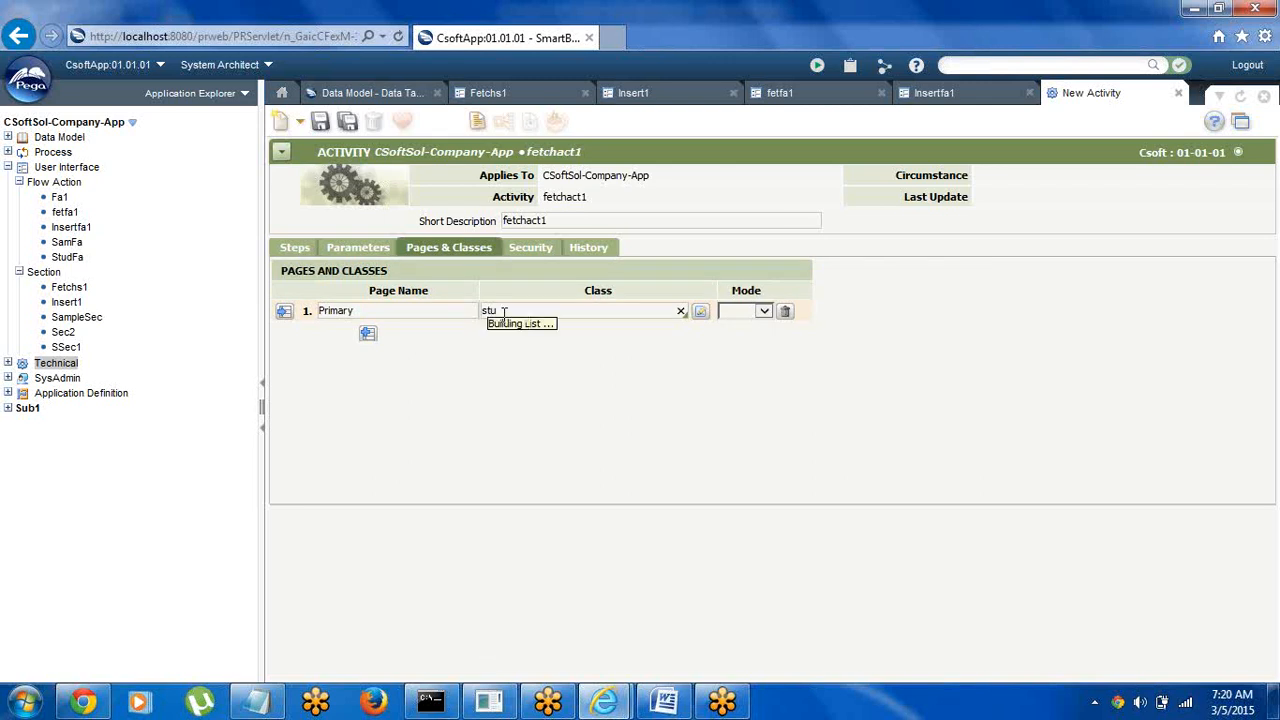
pyautogui.press('Return')
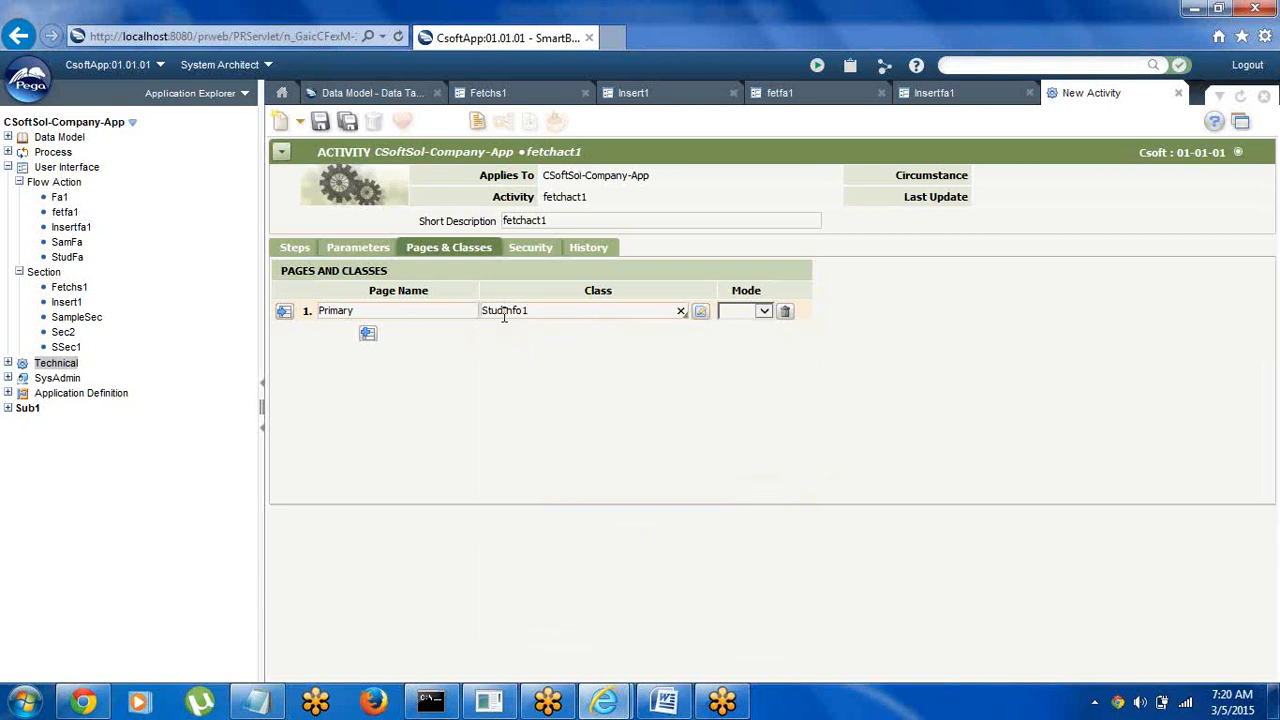
# Add a second page named FetchSingle with class CSoftSol-Company-App to the activity
pyautogui.click(367, 333)
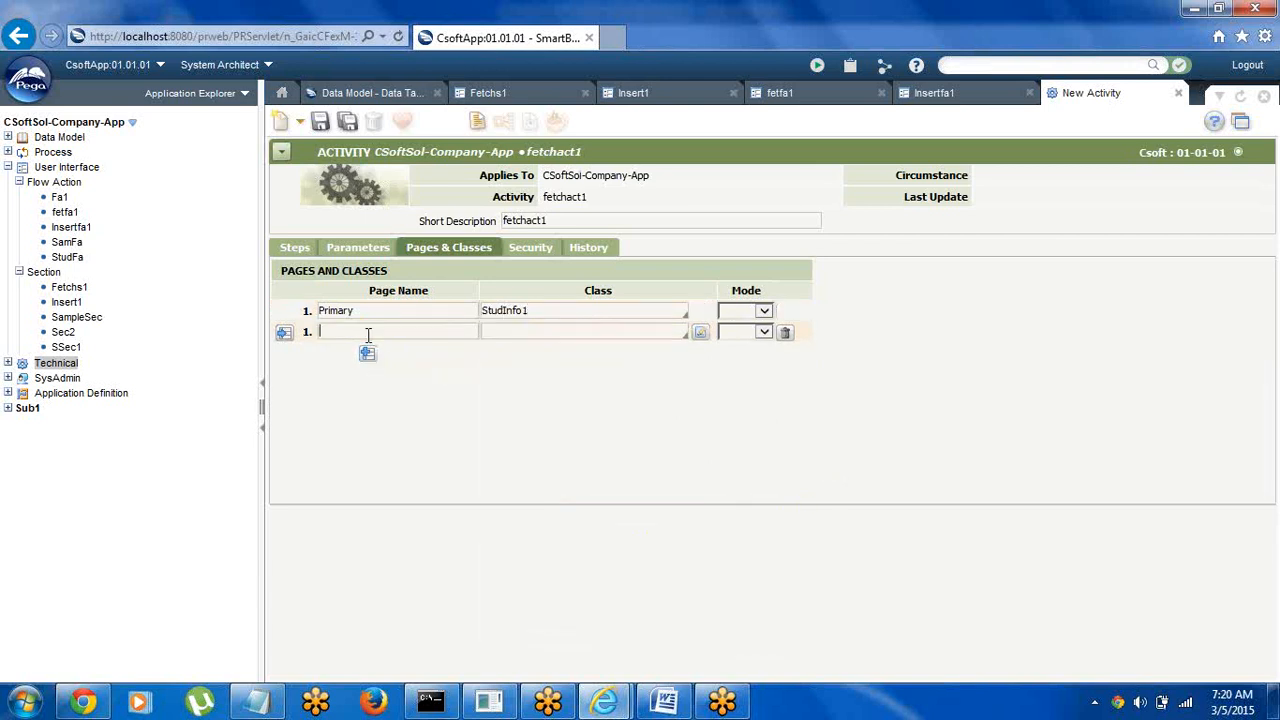
pyautogui.click(343, 336)
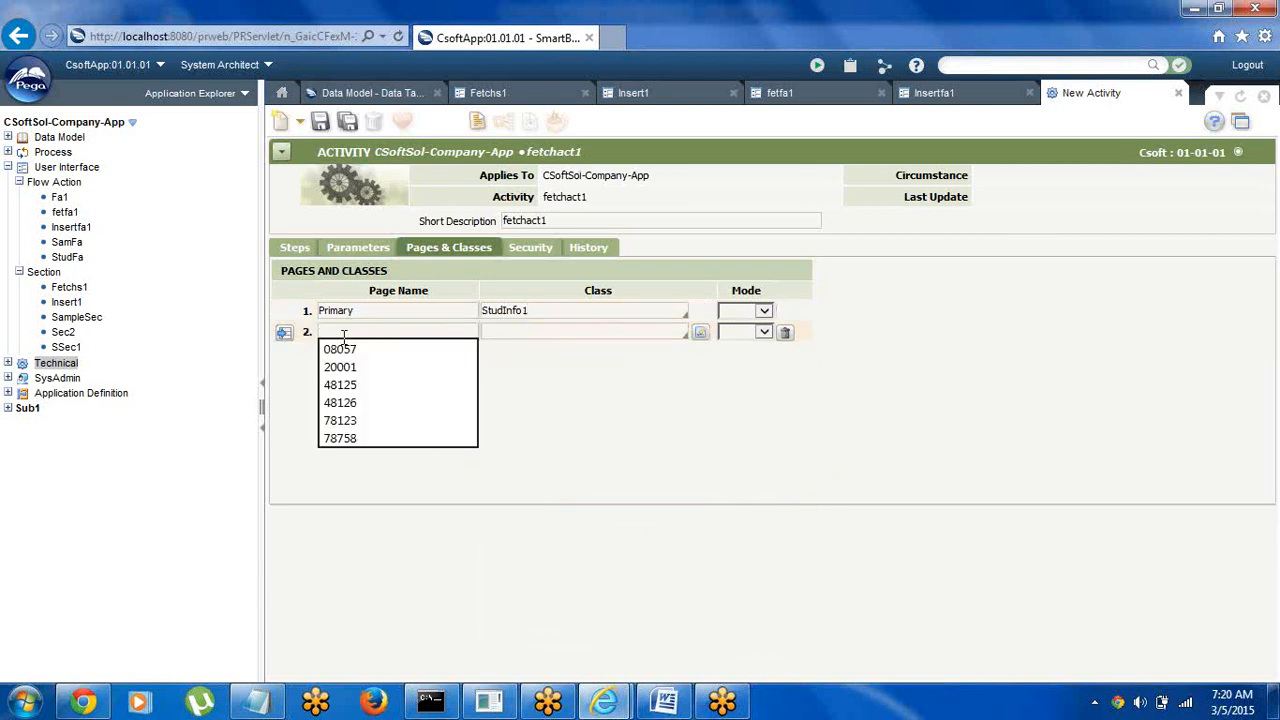
pyautogui.write('F')
pyautogui.press('BackSpace')
pyautogui.write('Fetch')
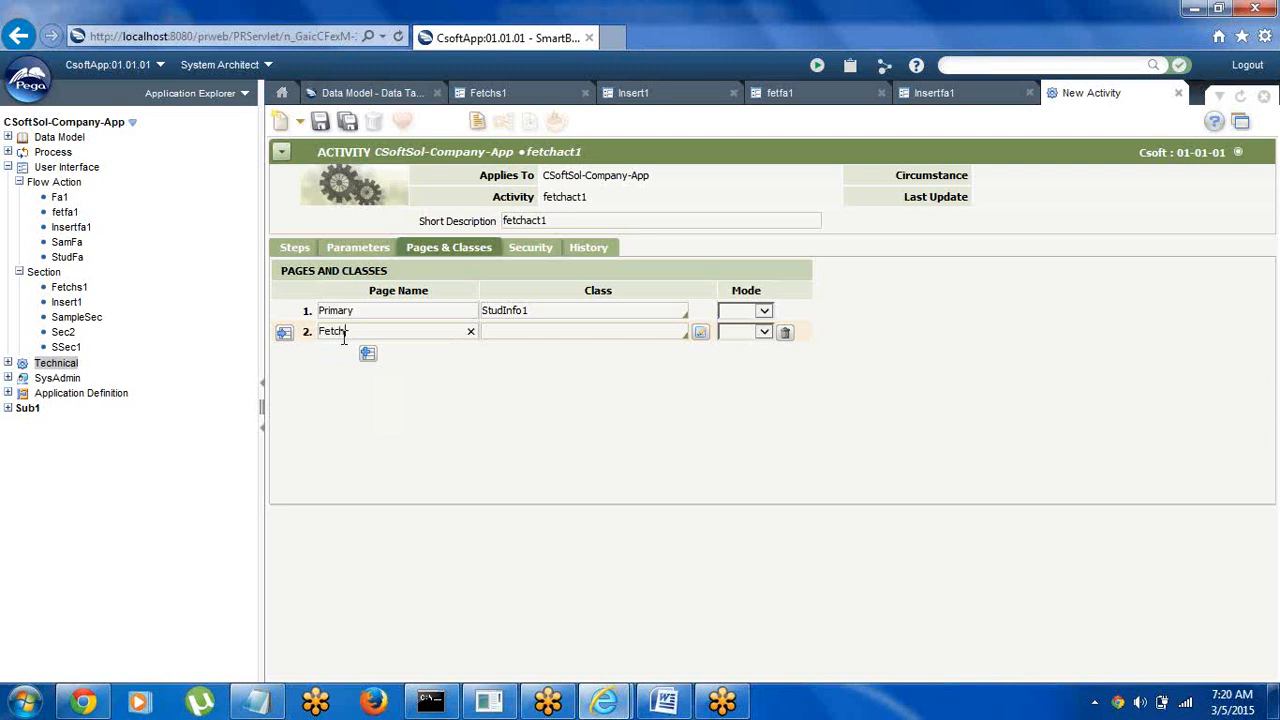
pyautogui.write('Single')
pyautogui.click(516, 331)
pyautogui.write('csoft')
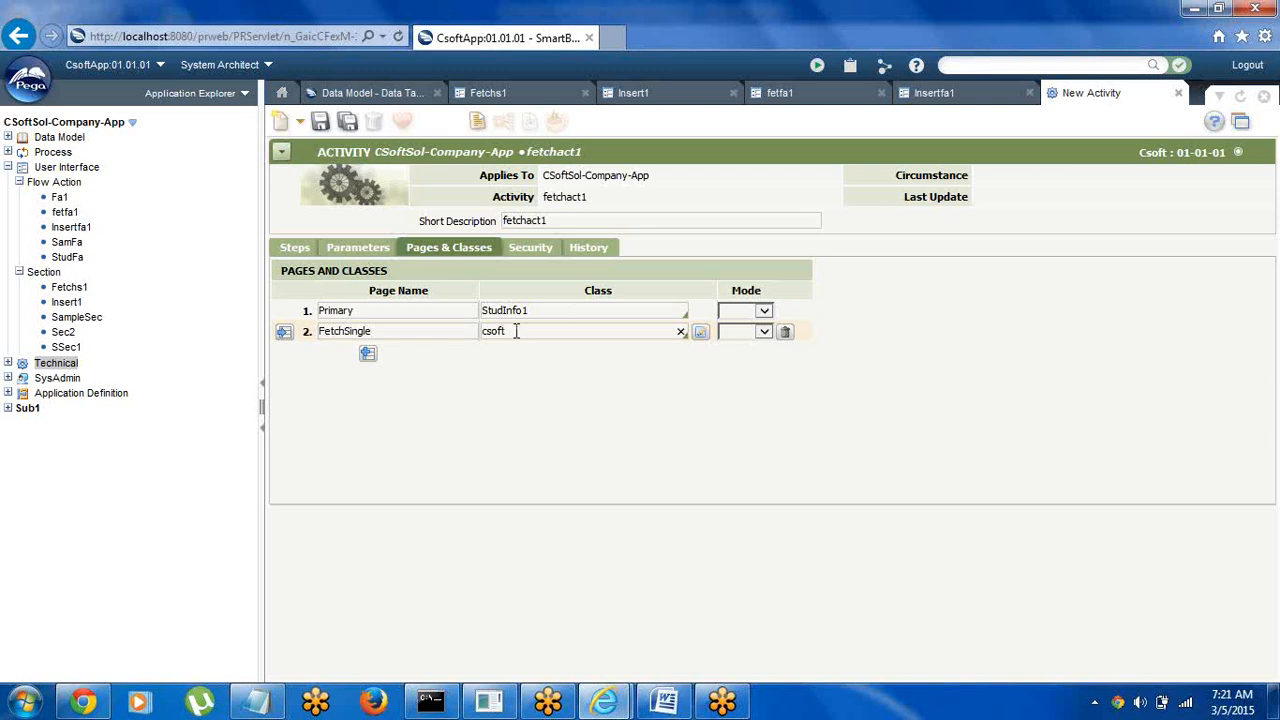
pyautogui.press('Down')
pyautogui.press('Down')
pyautogui.press('Down')
pyautogui.press('Down')
pyautogui.press('Return')
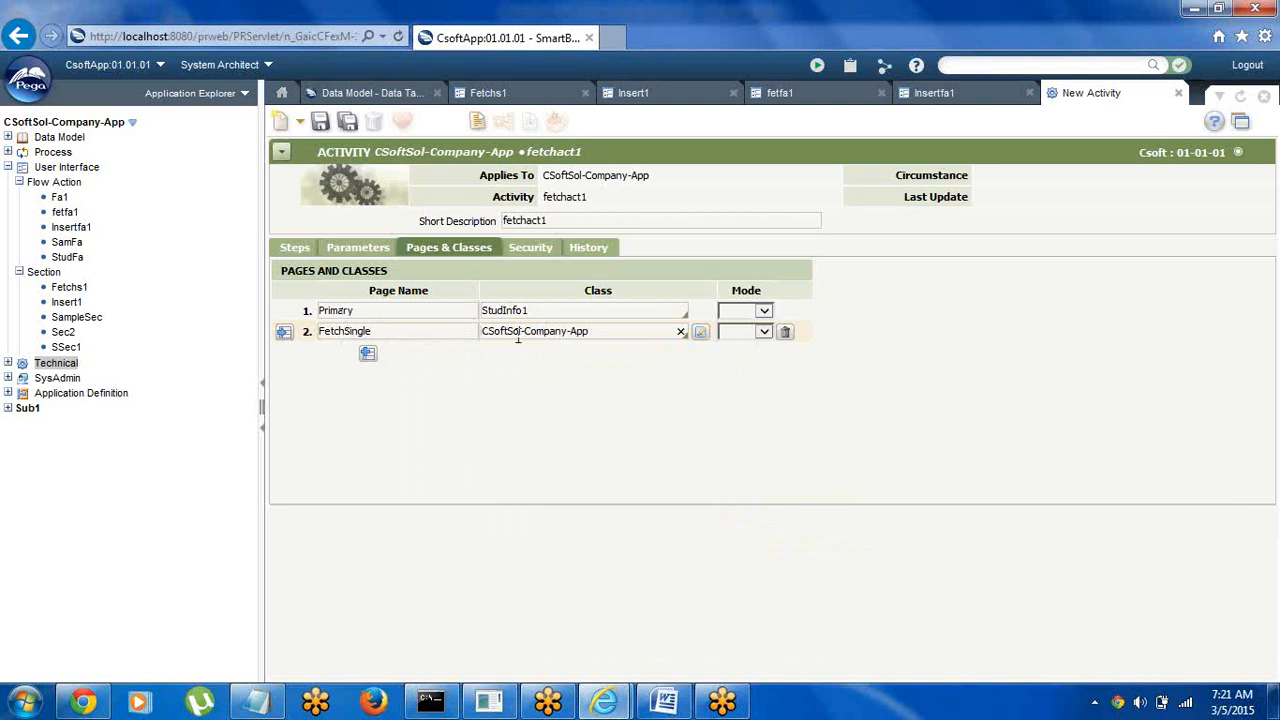
pyautogui.write('.')
# Set the step page of the activity's first step to FetchSingle
pyautogui.click(294, 248)
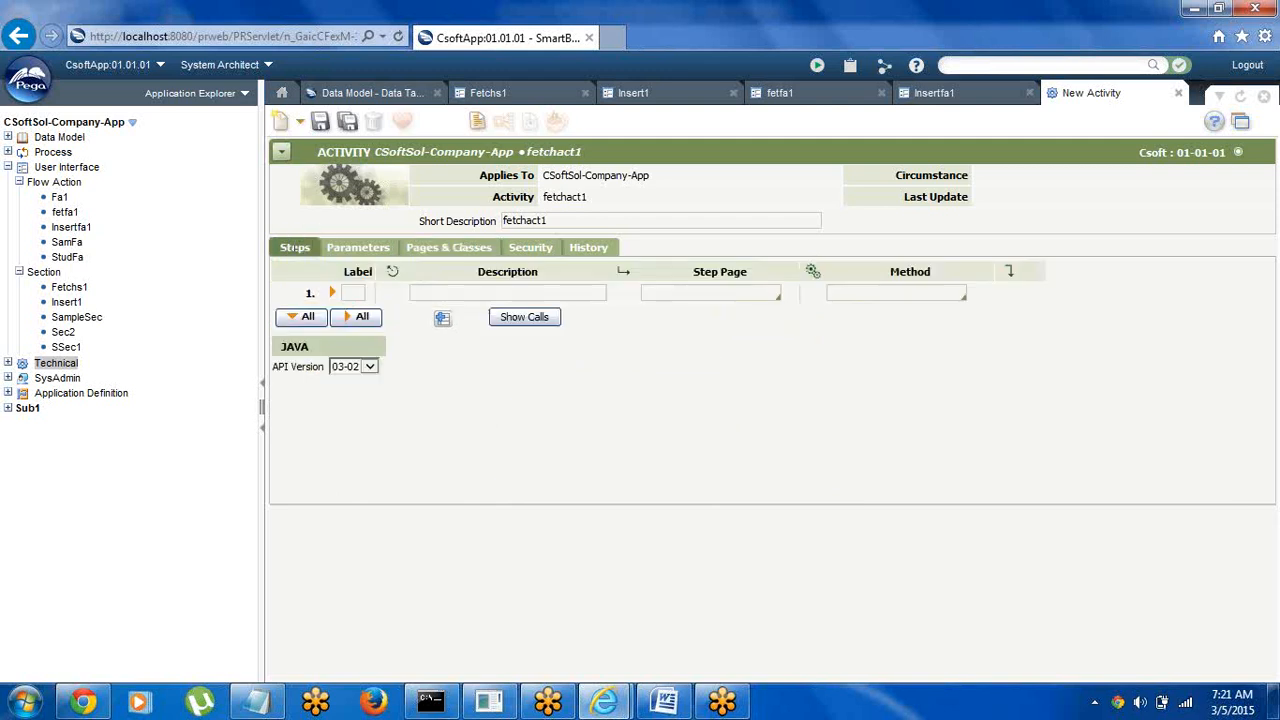
pyautogui.click(674, 296)
pyautogui.write('fe')
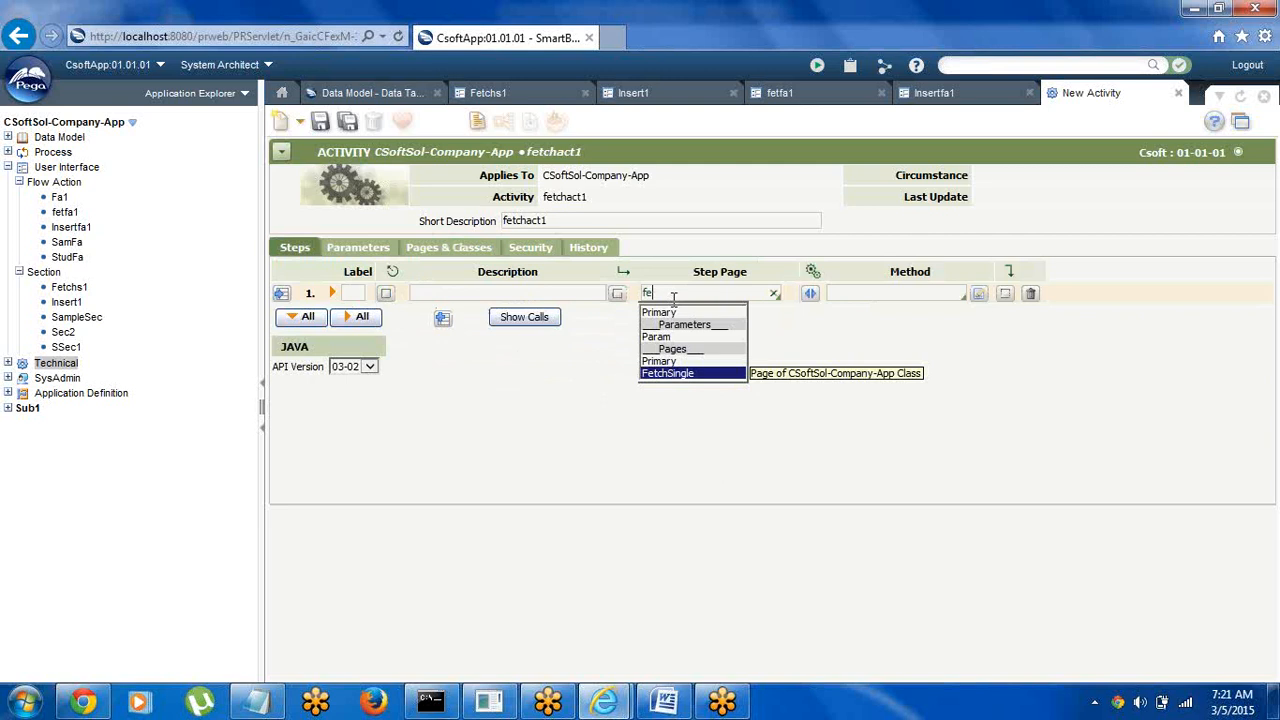
pyautogui.press('Return')
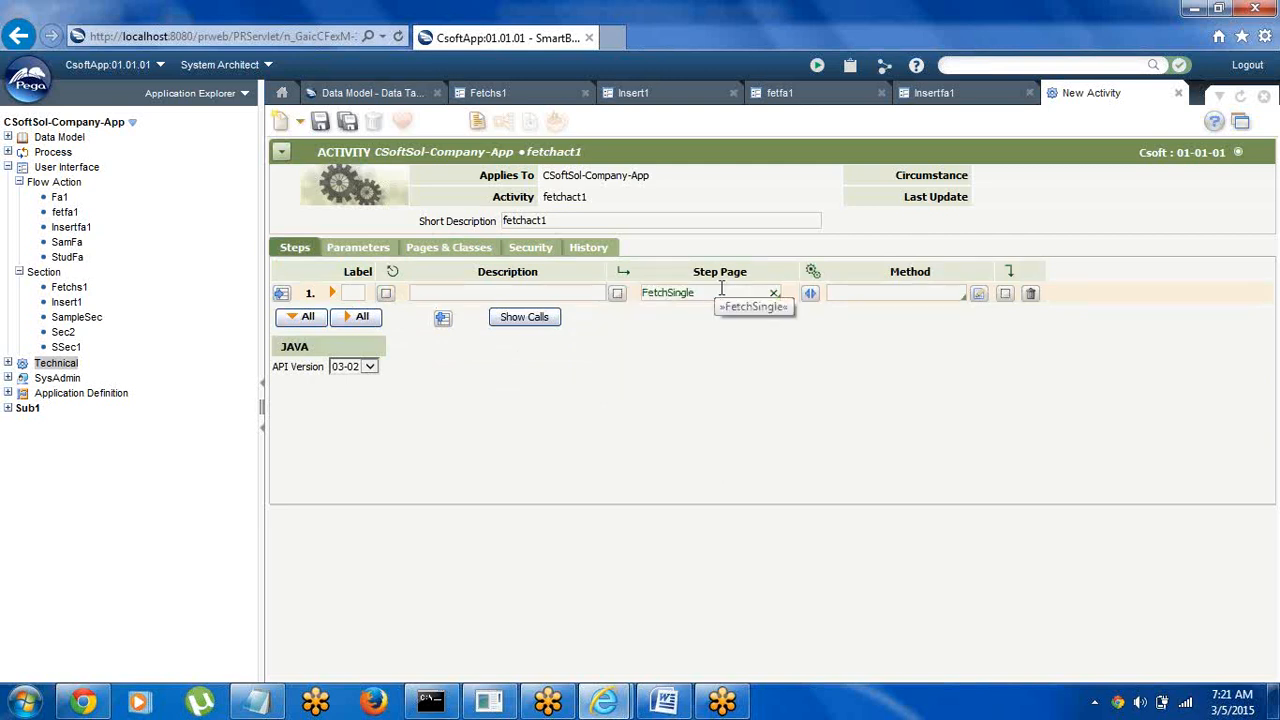
# Assign the Obj-Open method to the activity's first step
pyautogui.click(856, 292)
pyautogui.write('Ob')
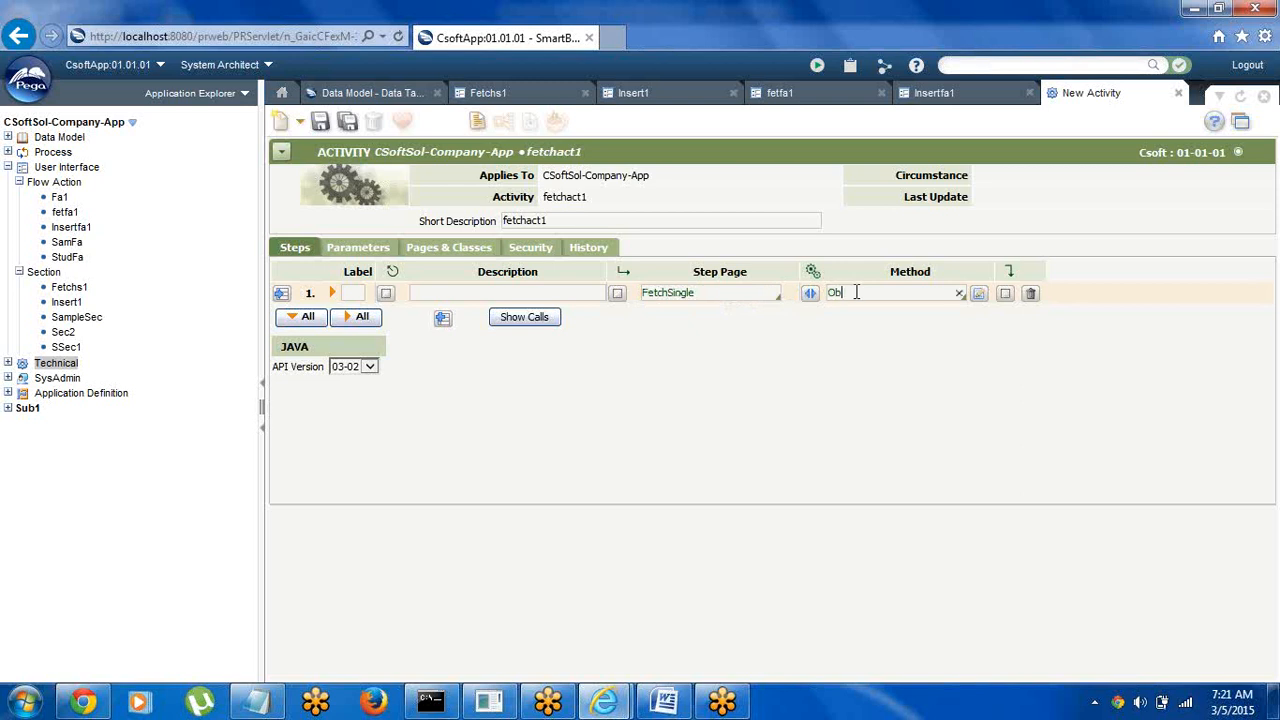
pyautogui.press('Down')
pyautogui.press('Down')
pyautogui.press('Down')
pyautogui.press('Down')
pyautogui.press('Down')
pyautogui.press('Down')
pyautogui.press('Down')
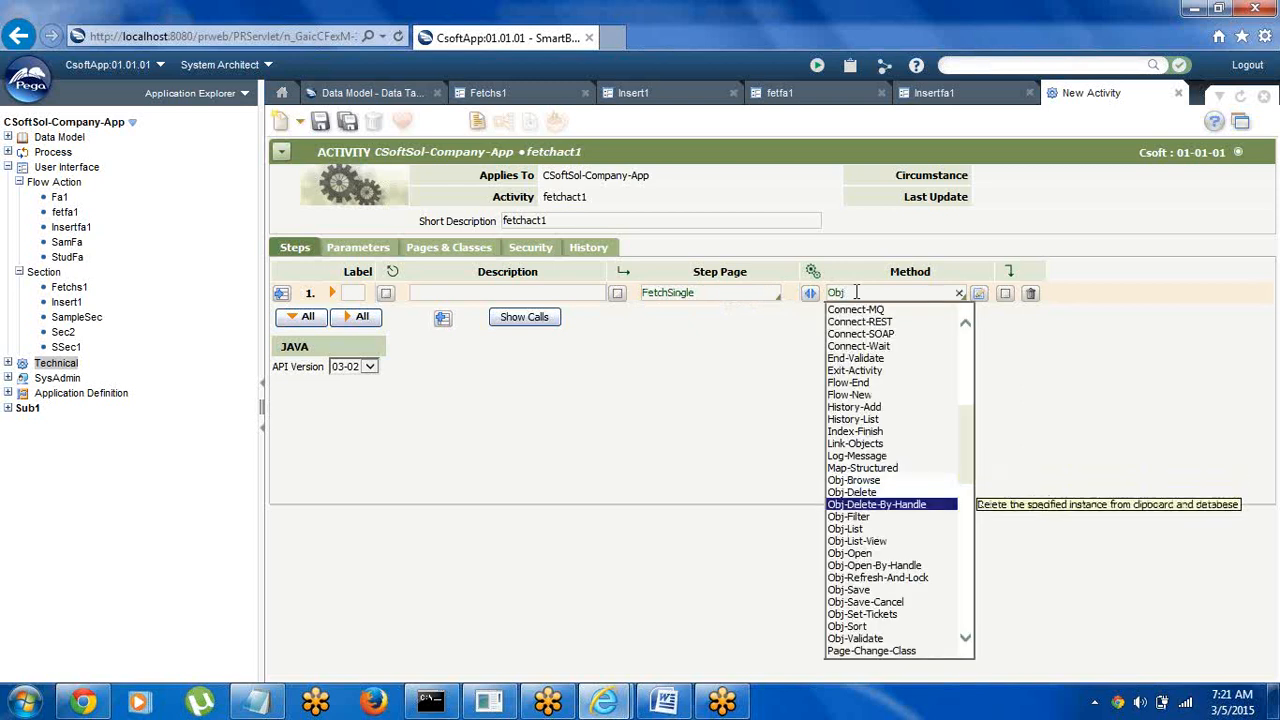
pyautogui.press('Return')
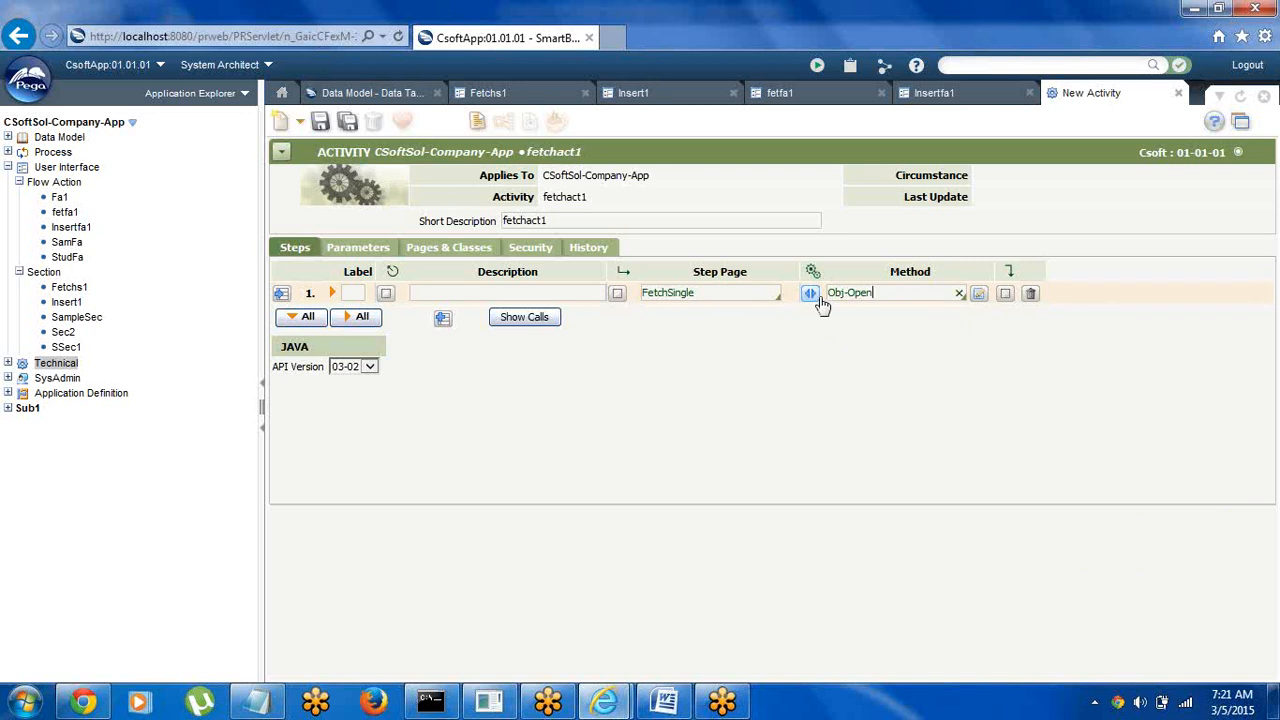
# Expand the Obj-Open method parameters and set OpenClass to StudInfo1
pyautogui.click(810, 293)
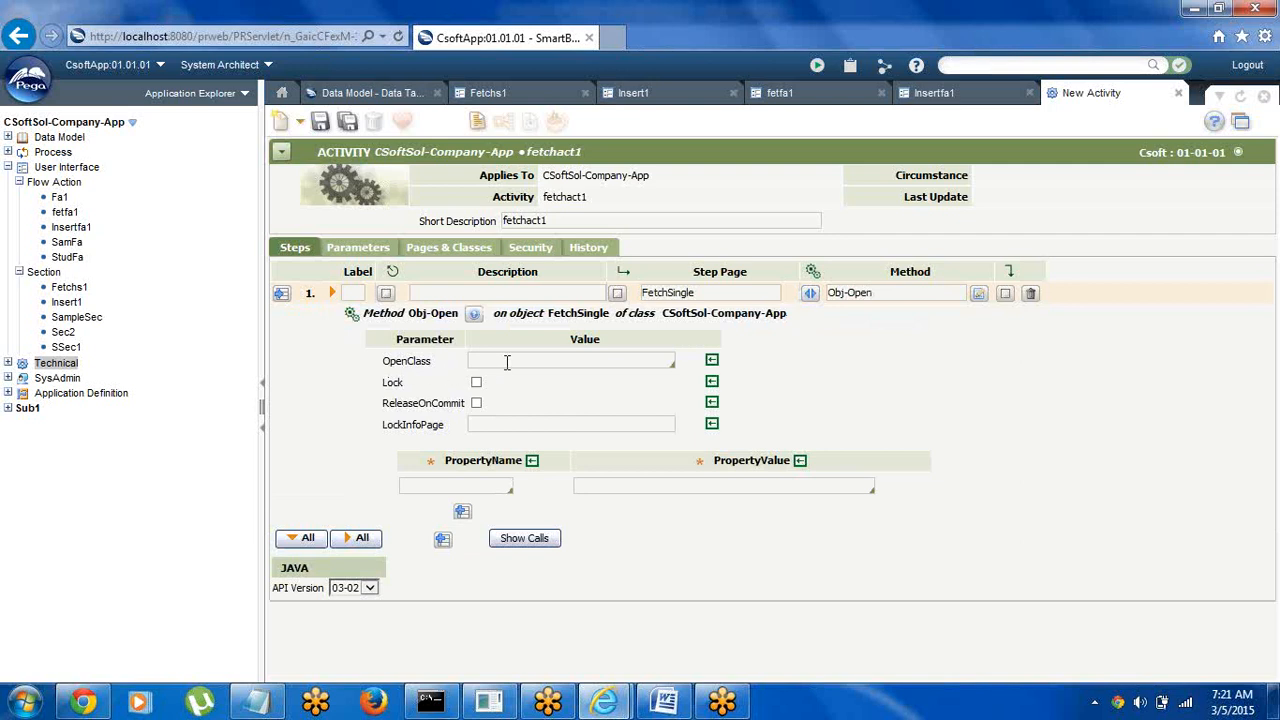
pyautogui.click(502, 360)
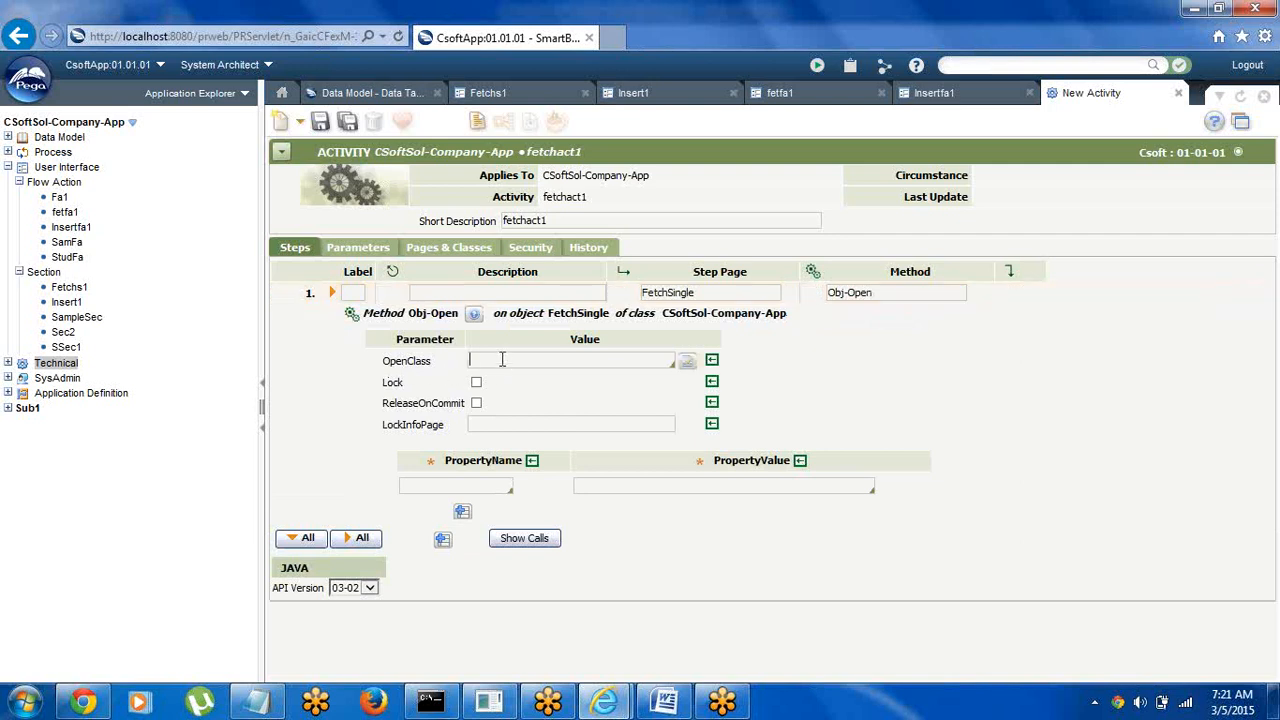
pyautogui.write('stu')
pyautogui.press('Return')
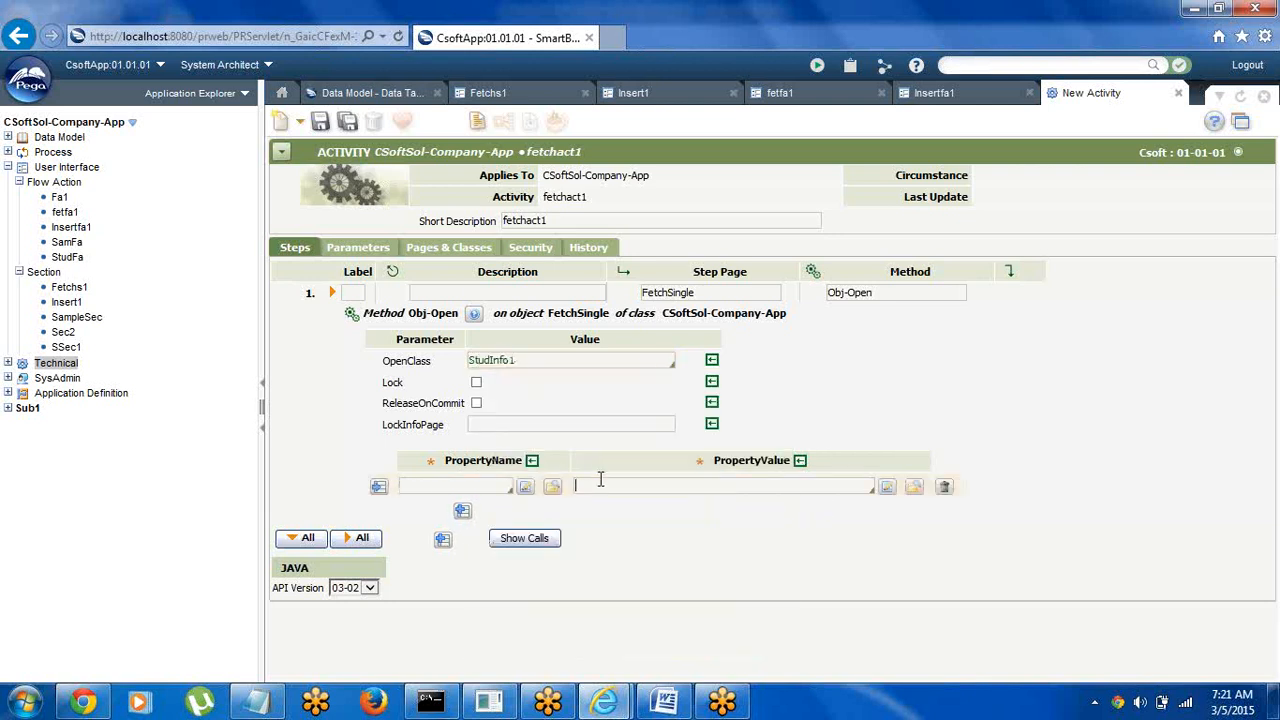
# Review the fetch lines in the Word notes and the StudID field in the Fetchs1 section, and return to the new activity
pyautogui.click(668, 708)
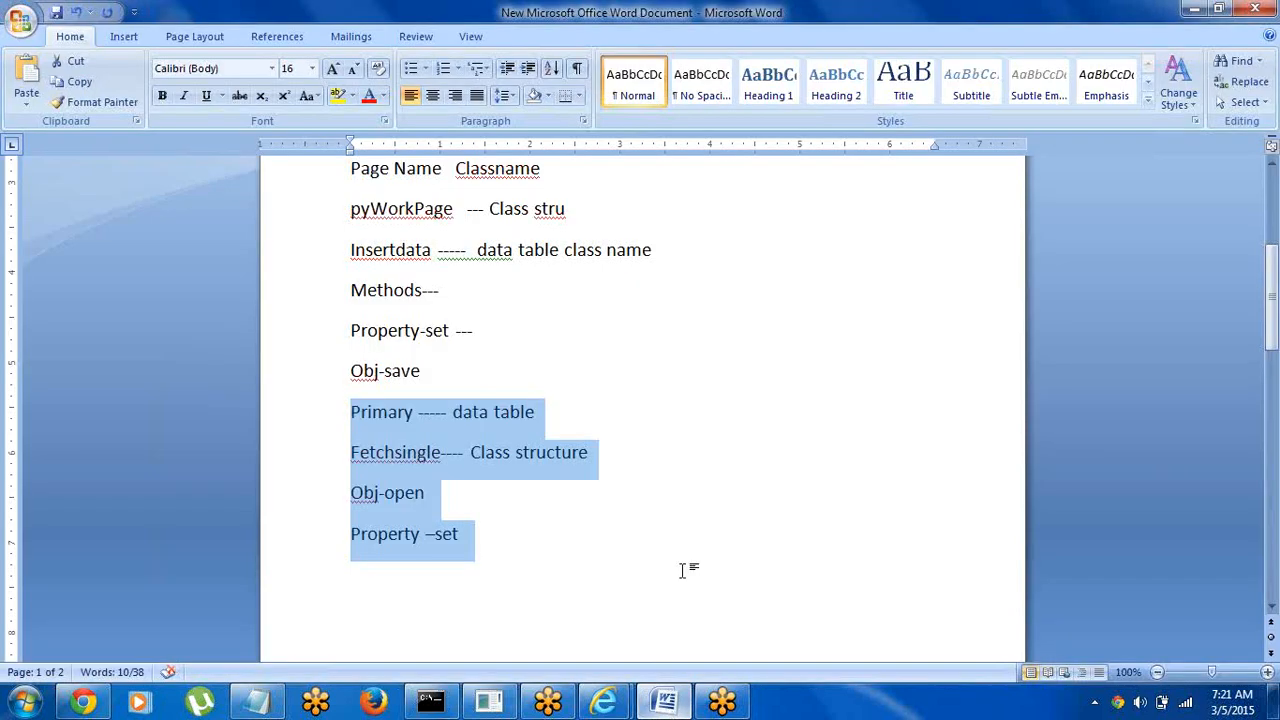
pyautogui.click(563, 540)
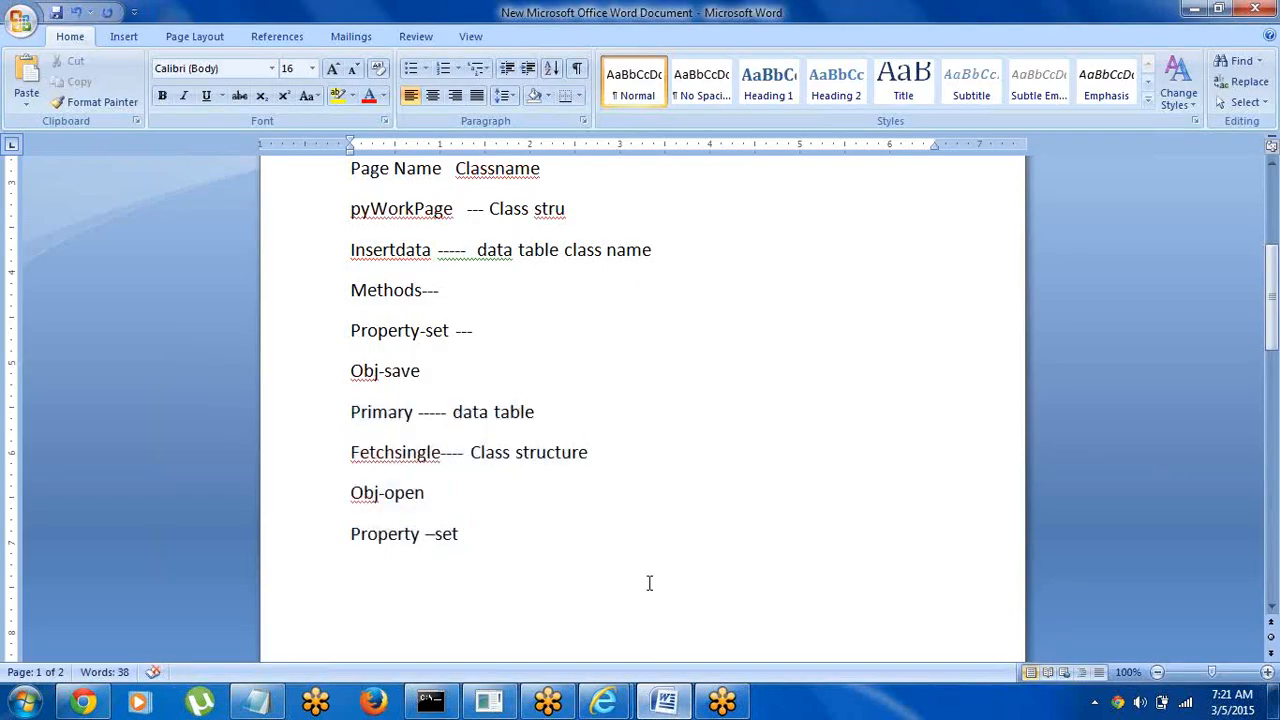
pyautogui.click(664, 705)
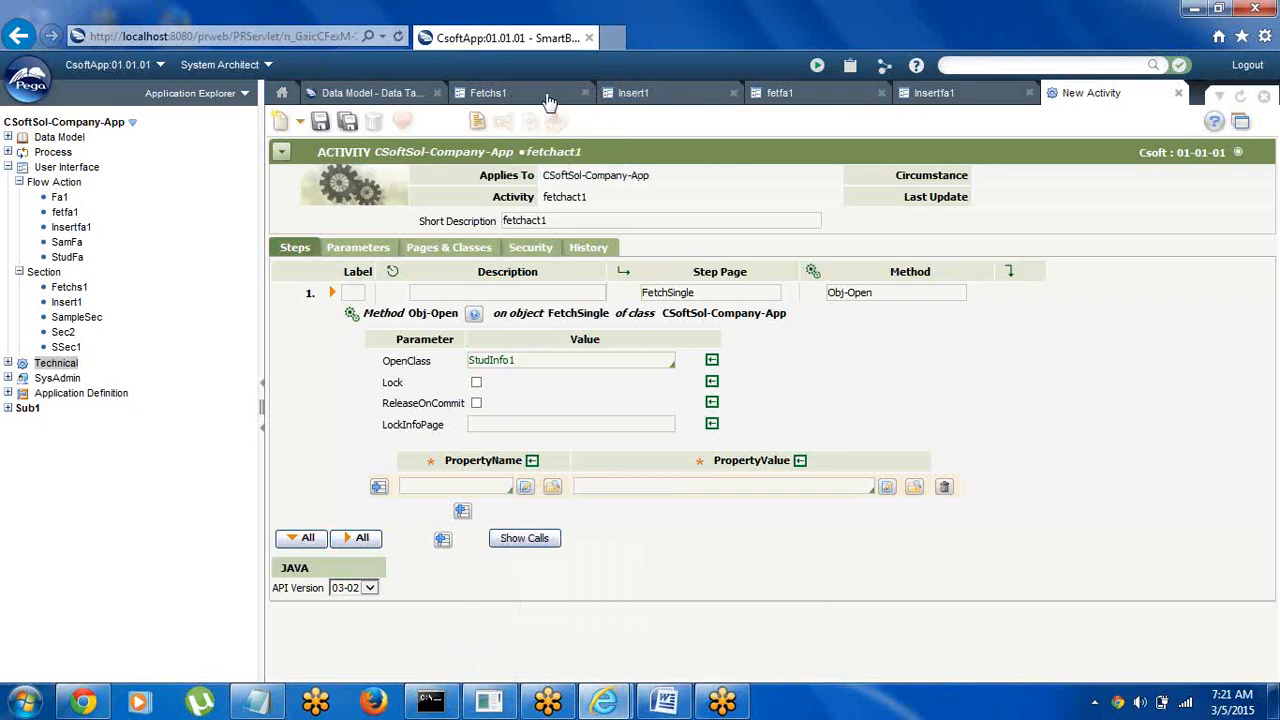
pyautogui.click(548, 100)
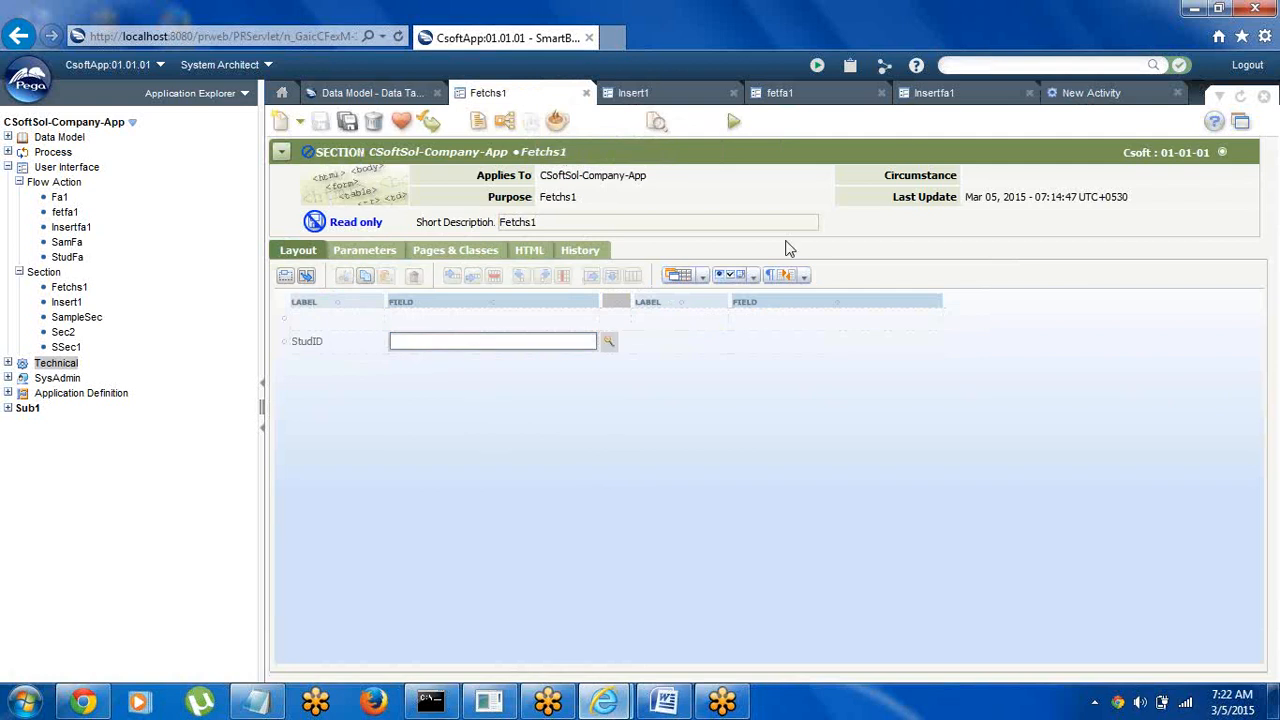
pyautogui.click(1100, 93)
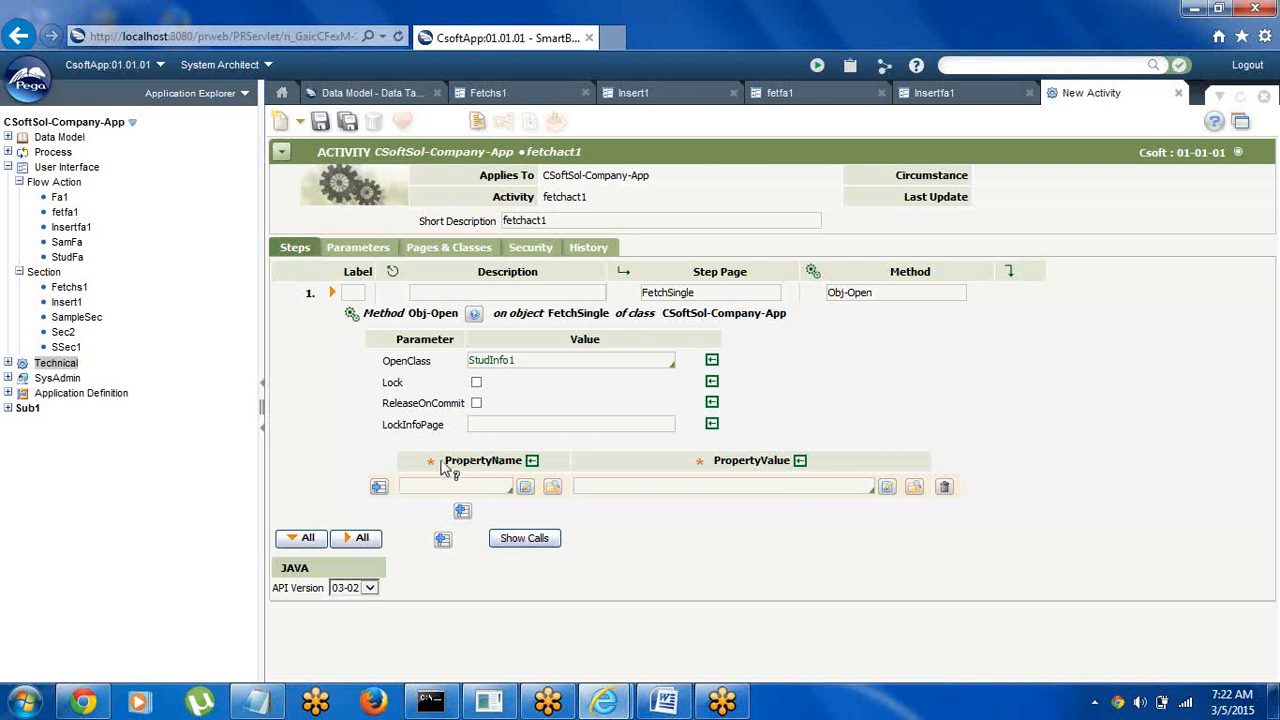
pyautogui.click(497, 96)
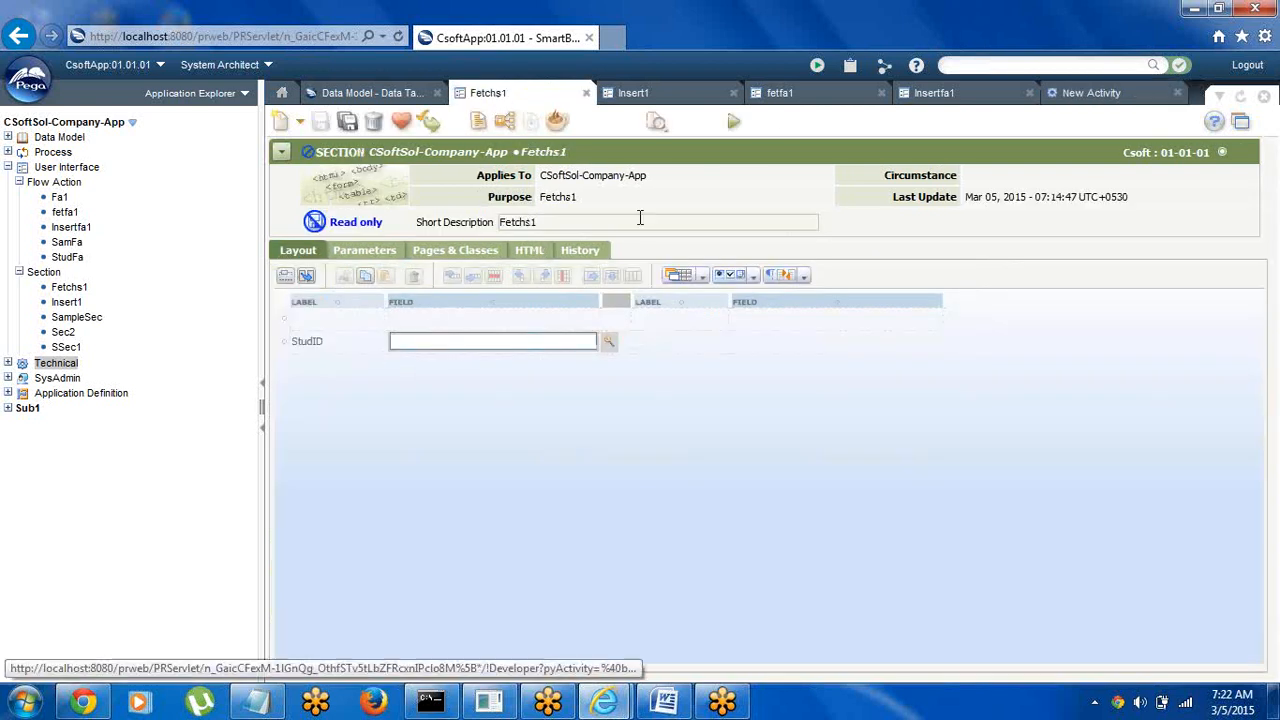
pyautogui.click(1088, 93)
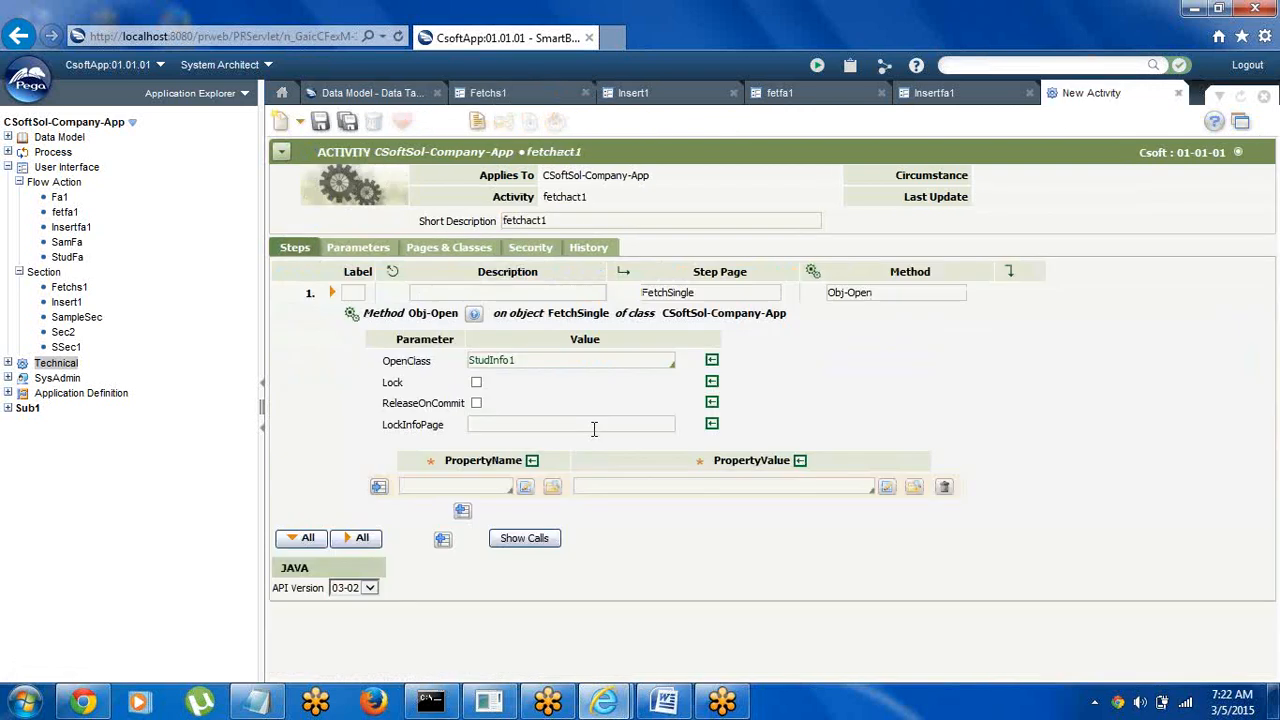
# Set the Obj-Open PropertyName to FetchSingle.StudID
pyautogui.write('f')
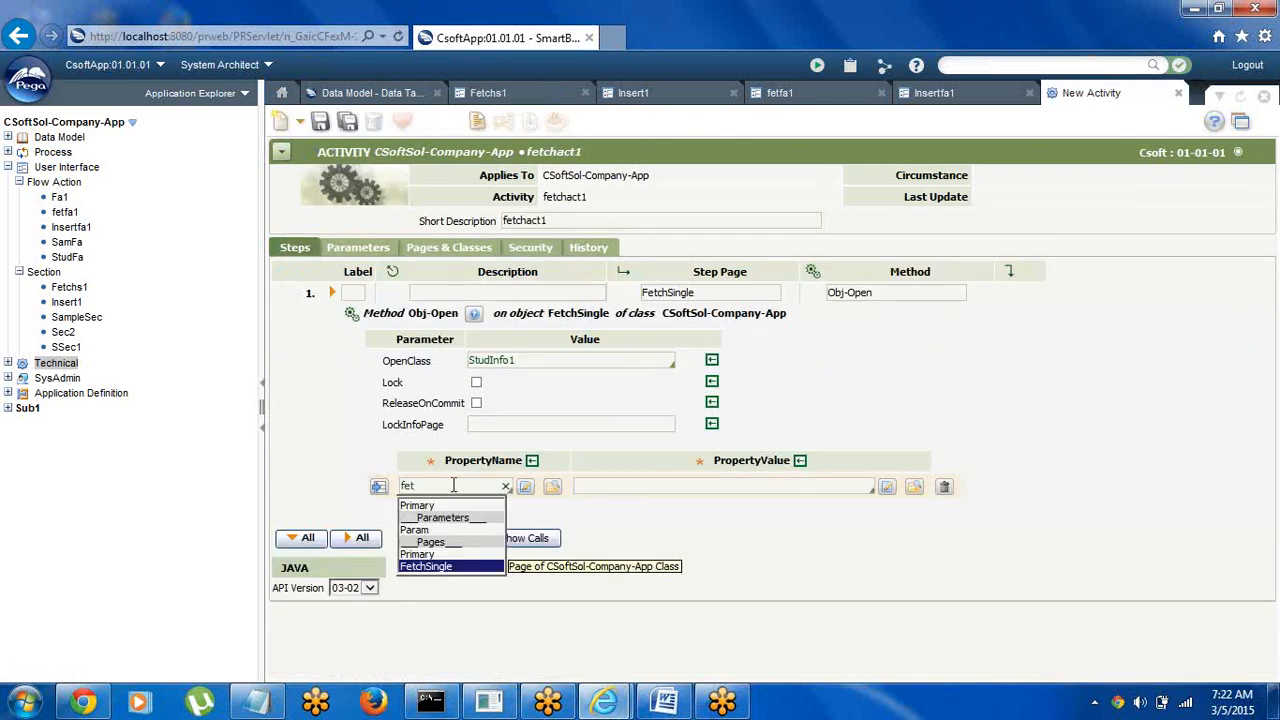
pyautogui.write('et')
pyautogui.press('Return')
pyautogui.press('Down')
pyautogui.press('Down')
pyautogui.press('Down')
pyautogui.press('Down')
pyautogui.press('Down')
pyautogui.press('Down')
pyautogui.press('Down')
pyautogui.press('Down')
pyautogui.press('Down')
pyautogui.press('Down')
pyautogui.press('Down')
pyautogui.press('Down')
pyautogui.press('Down')
pyautogui.press('Down')
pyautogui.press('Down')
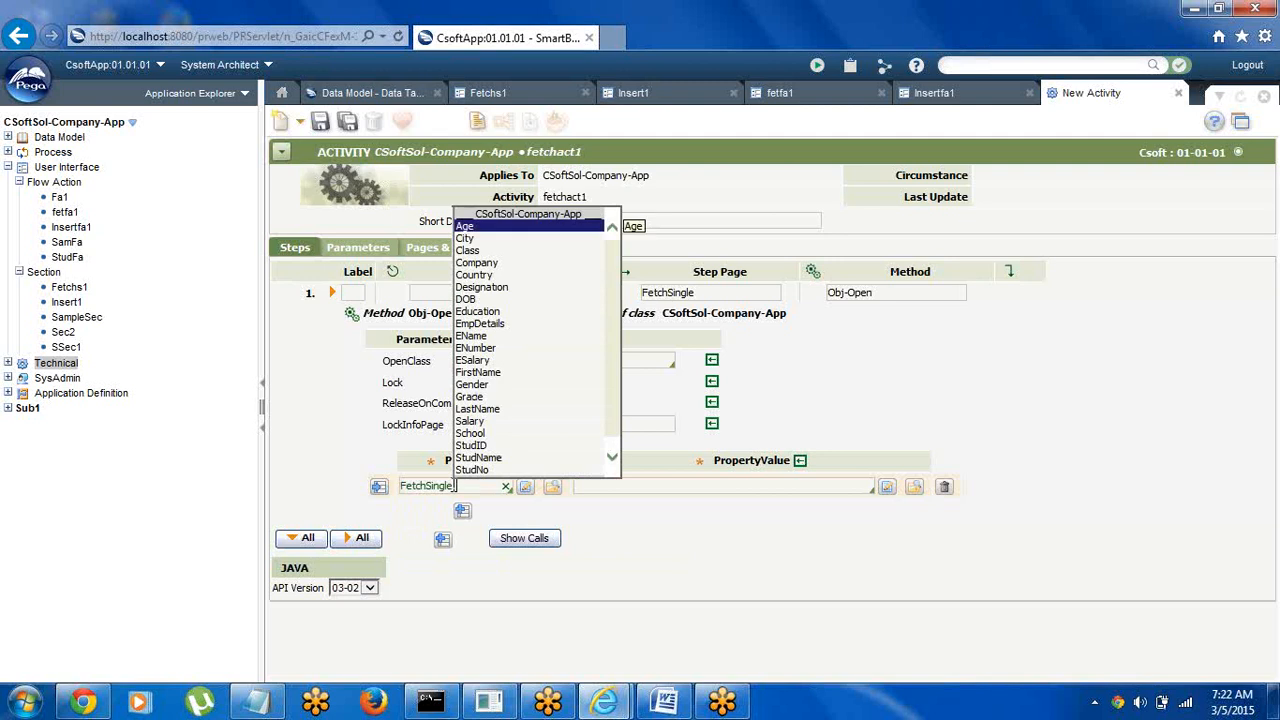
pyautogui.press('Down')
pyautogui.press('Down')
pyautogui.press('Down')
pyautogui.press('Down')
pyautogui.press('Down')
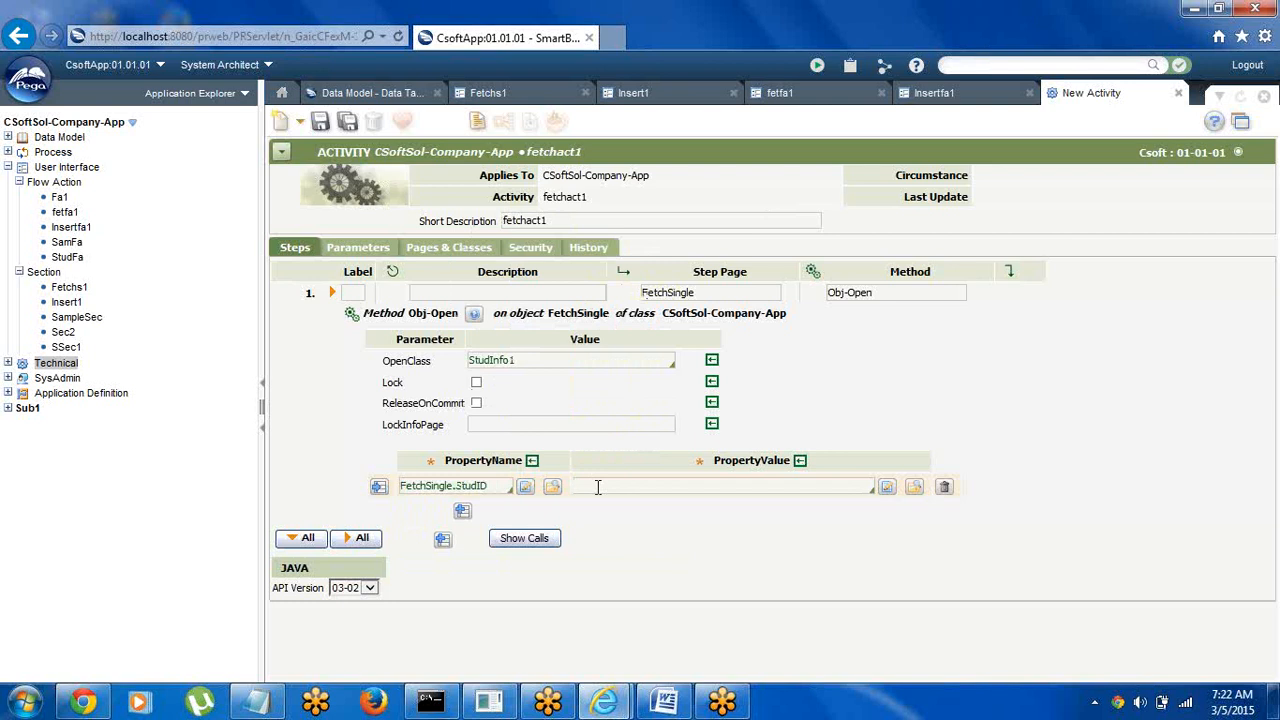
# Set the Obj-Open PropertyValue to Primary.StudID and check it against the StudID field in the Fetchs1 section
pyautogui.write('P')
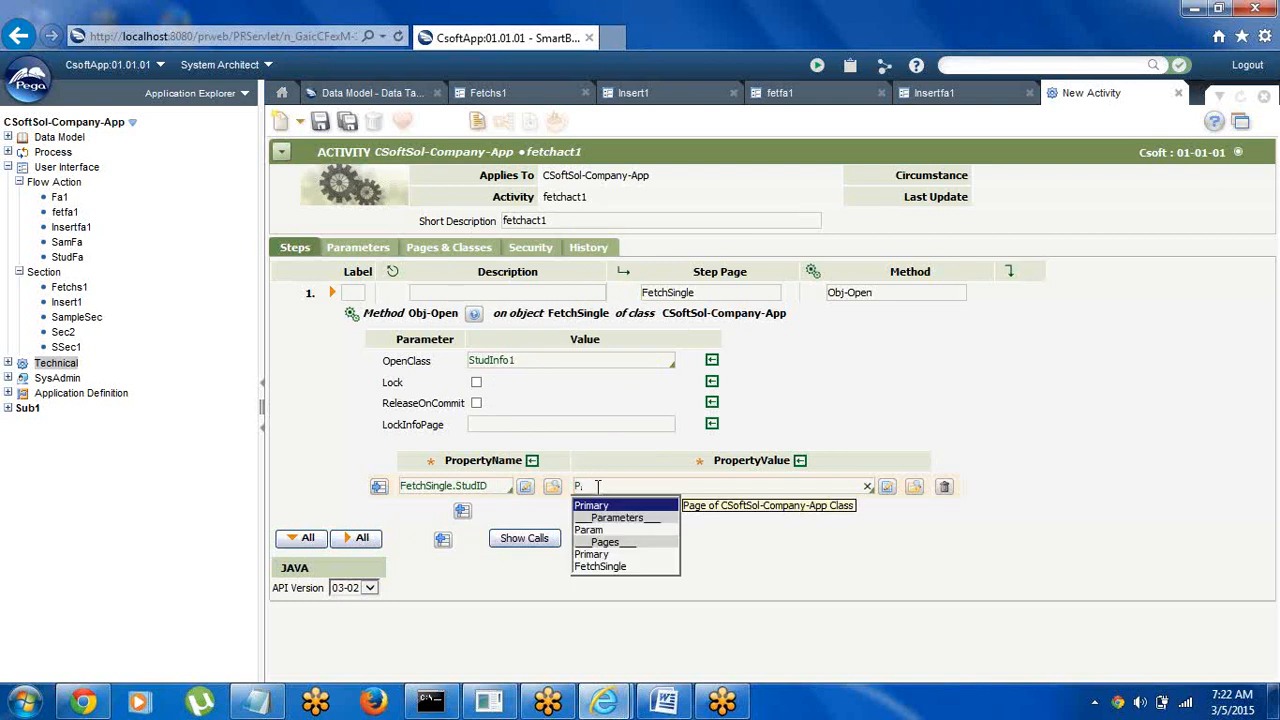
pyautogui.press('Down')
pyautogui.press('Down')
pyautogui.press('Return')
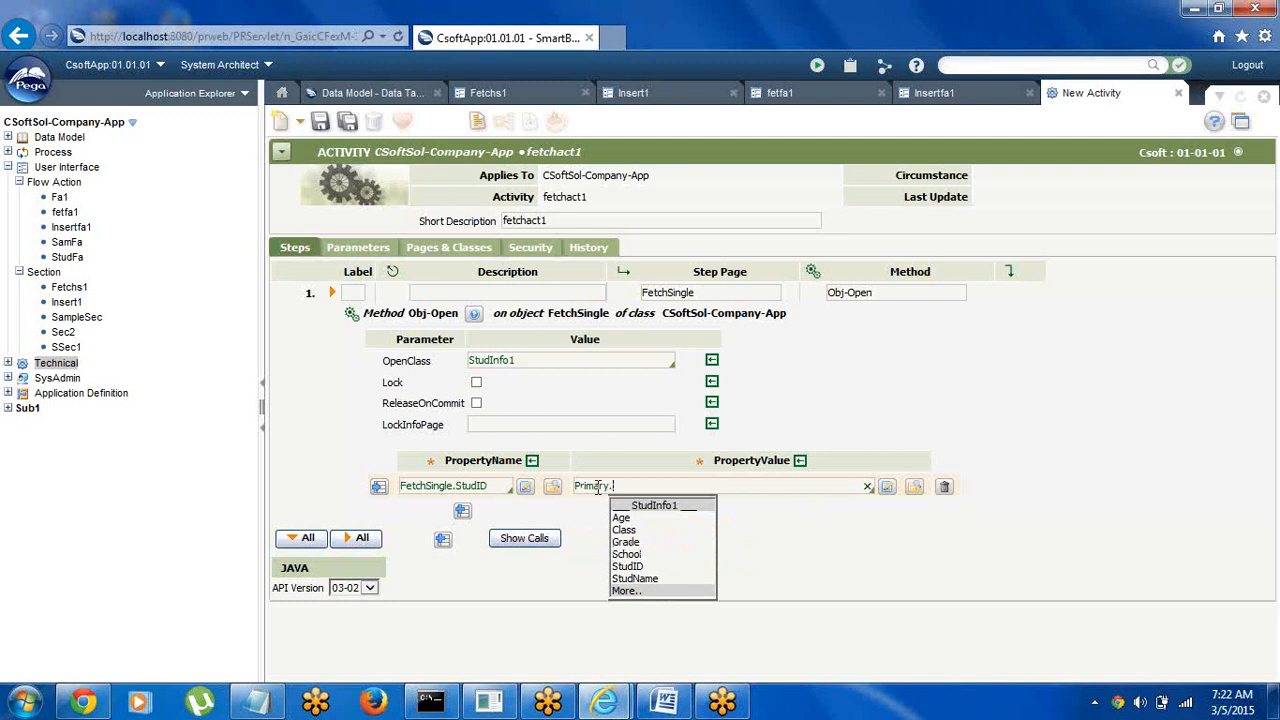
pyautogui.press('Down')
pyautogui.press('Down')
pyautogui.press('Down')
pyautogui.press('Down')
pyautogui.press('Down')
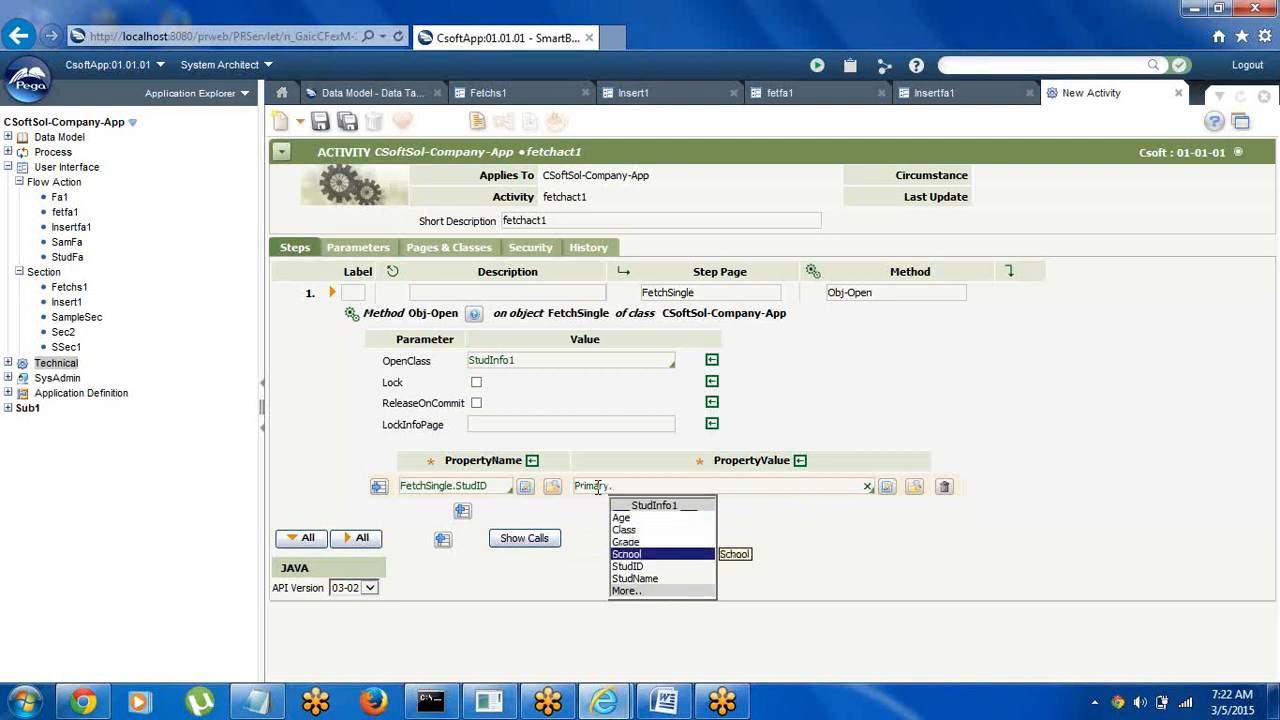
pyautogui.press('Return')
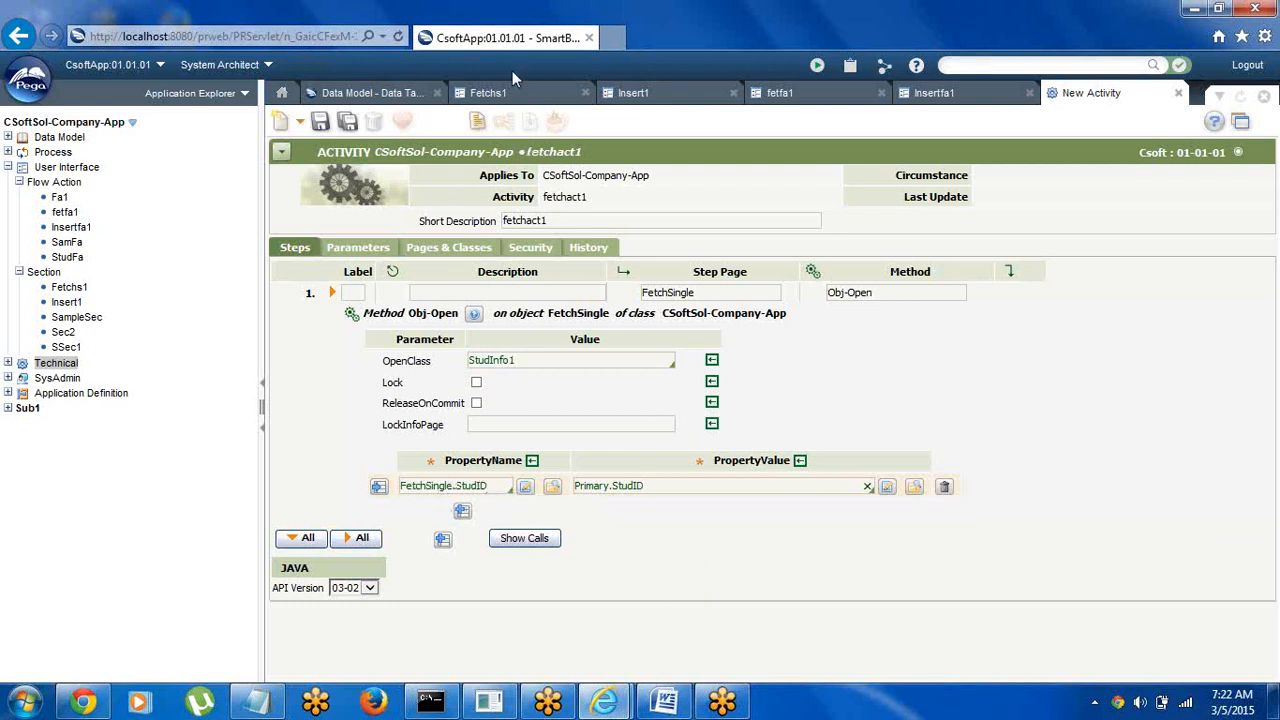
pyautogui.click(488, 93)
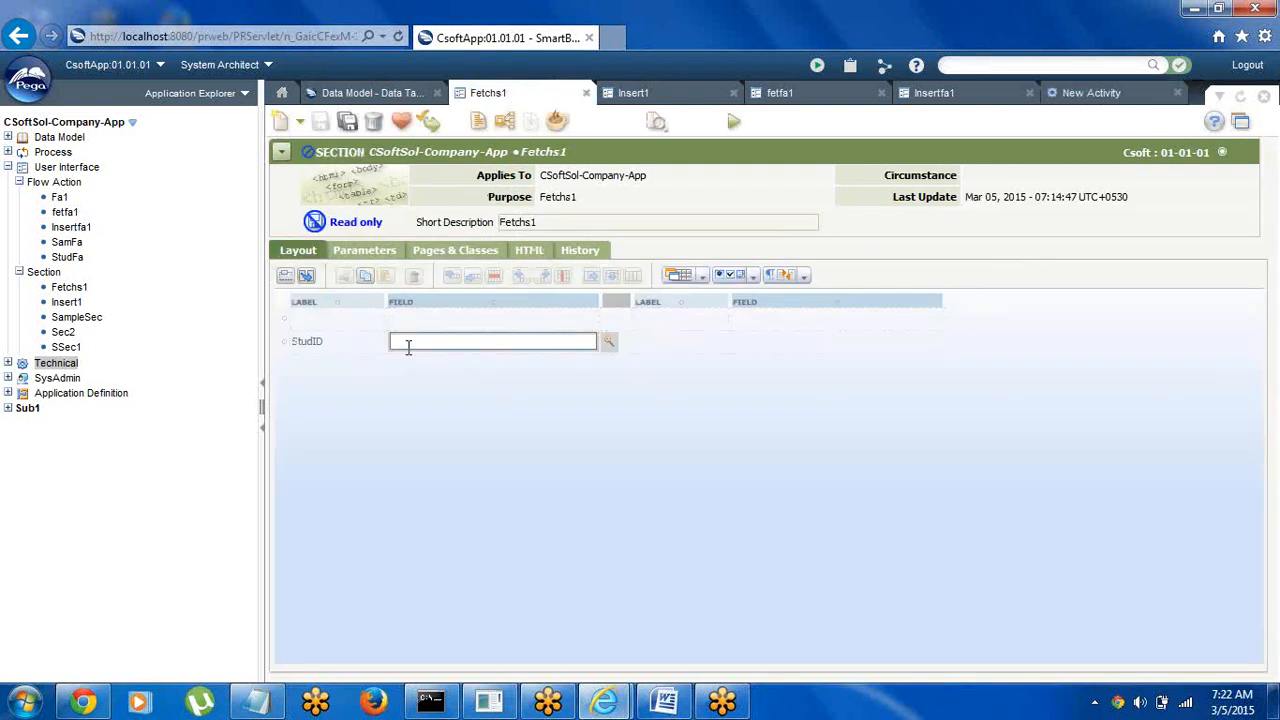
pyautogui.click(1091, 93)
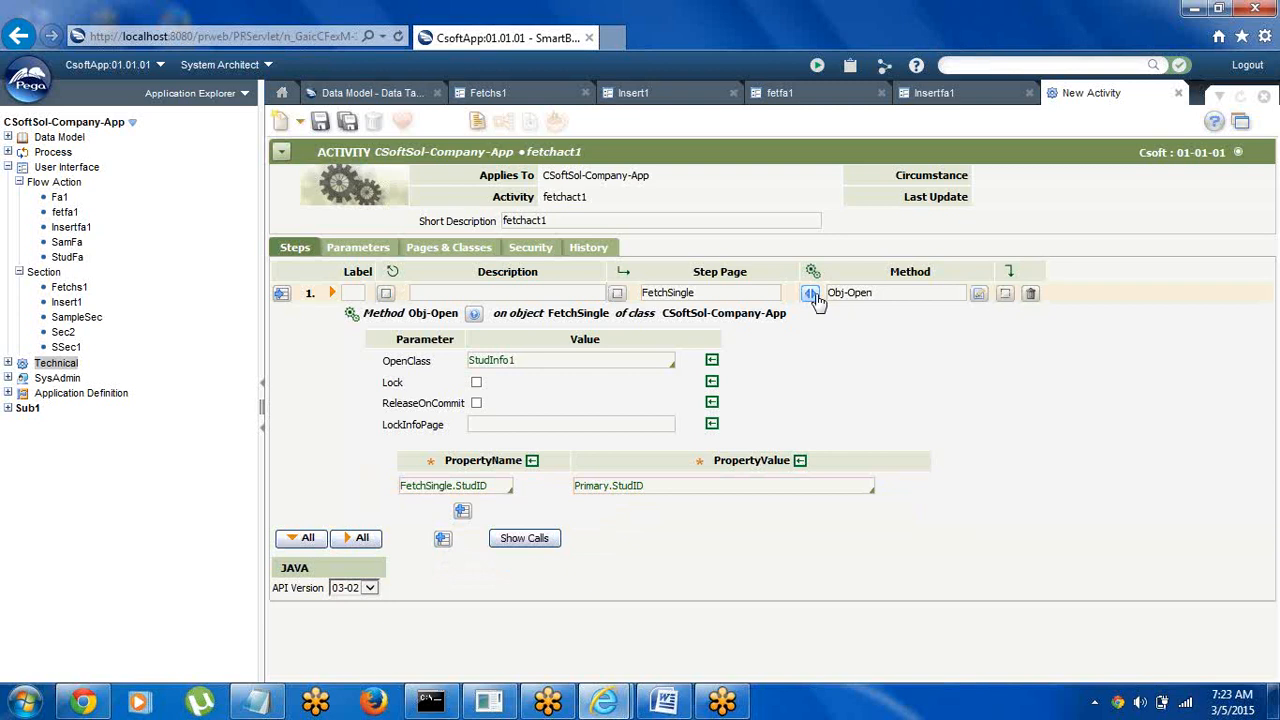
# Collapse the first step's parameters and add a second activity step with the step page FetchSingle
pyautogui.click(812, 294)
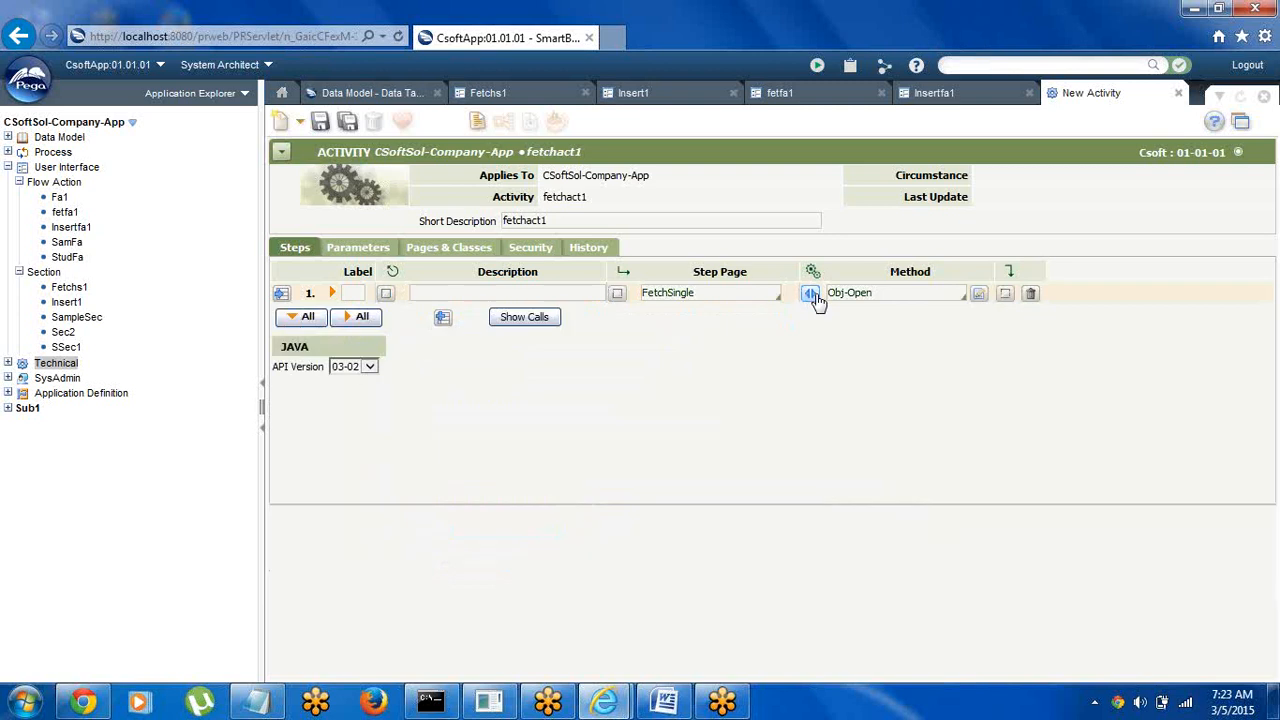
pyautogui.click(444, 321)
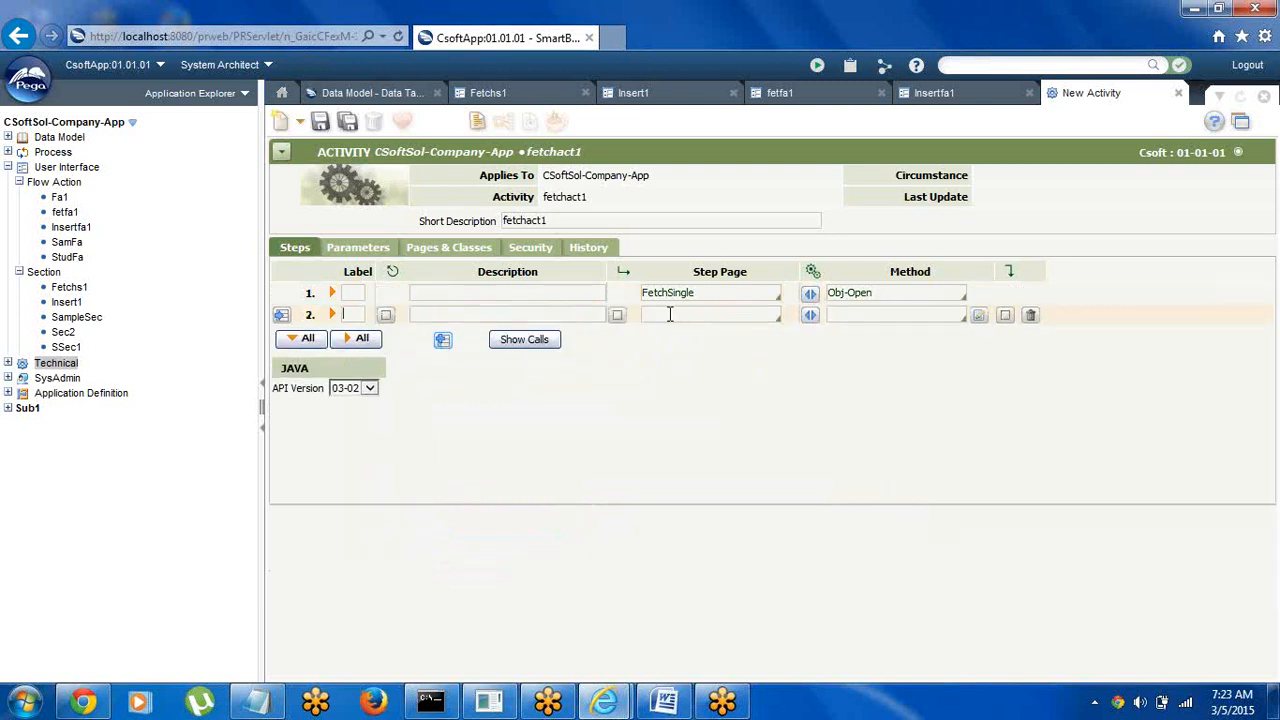
pyautogui.write('fe')
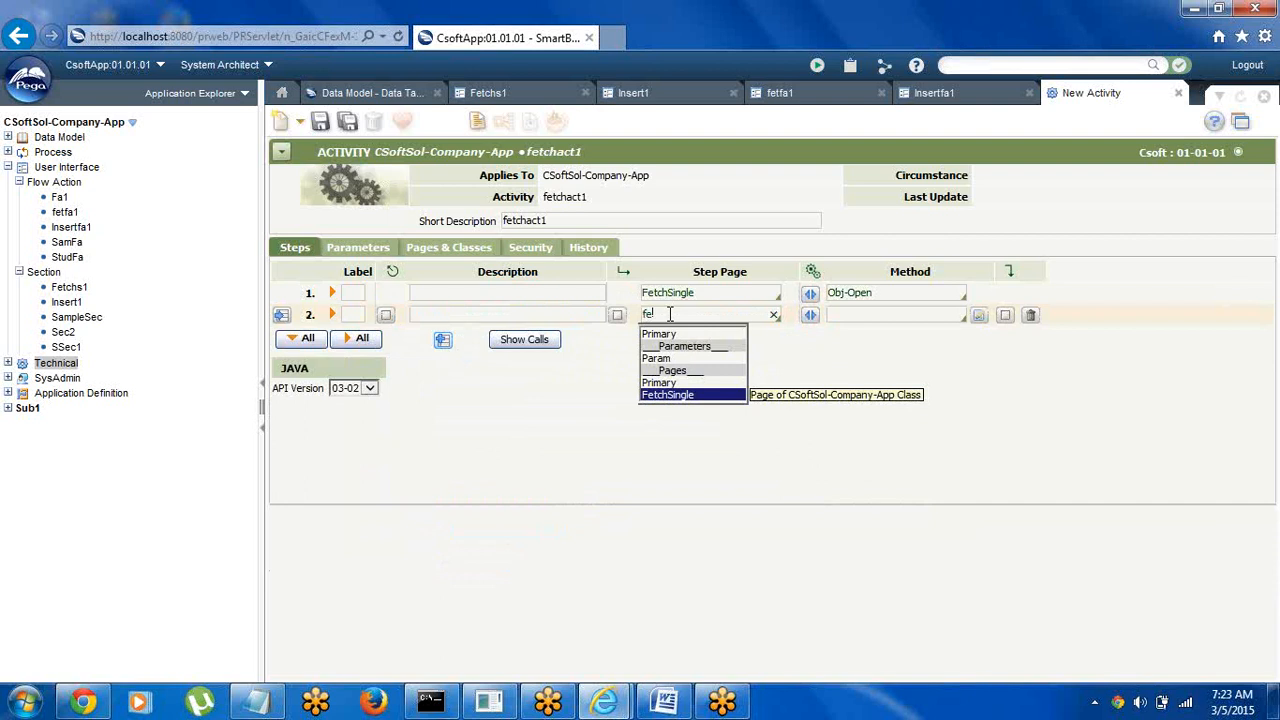
pyautogui.press('Return')
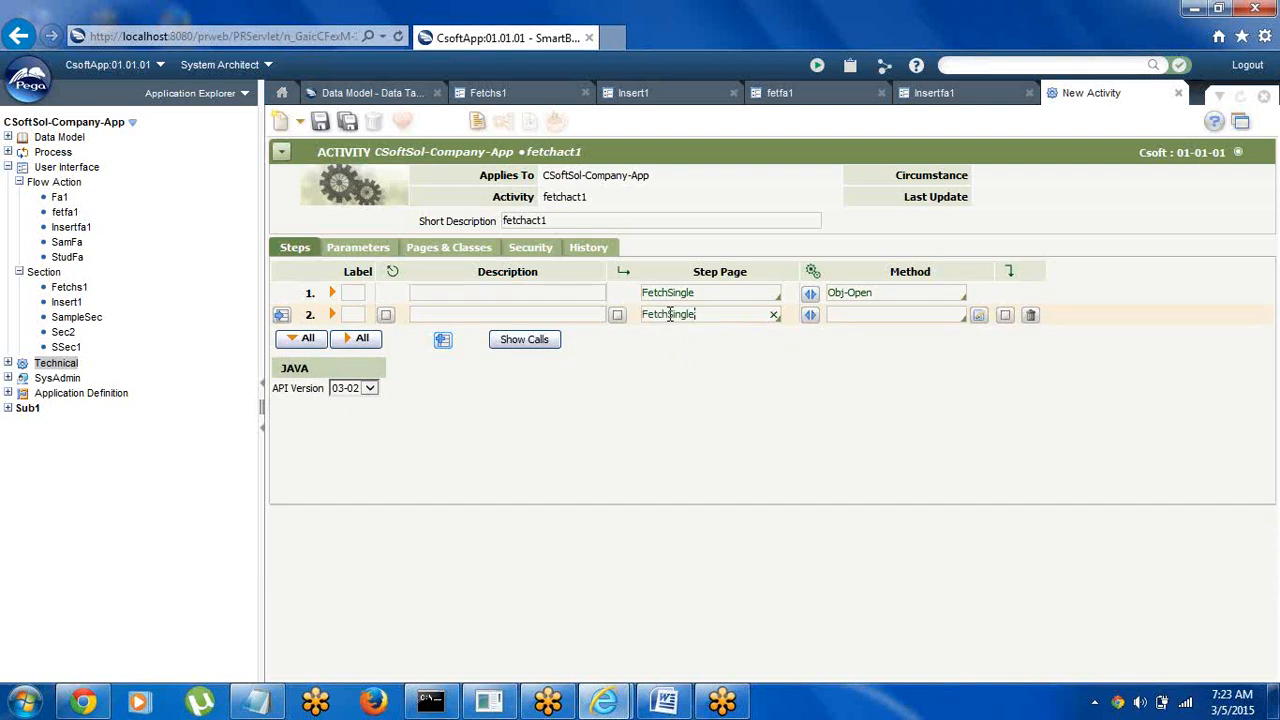
# Assign the Property-Set method to the activity's second step
pyautogui.click(861, 315)
pyautogui.write('proper')
pyautogui.press('Down')
pyautogui.press('Down')
pyautogui.press('Down')
pyautogui.press('Down')
pyautogui.press('Down')
pyautogui.press('Down')
pyautogui.press('Down')
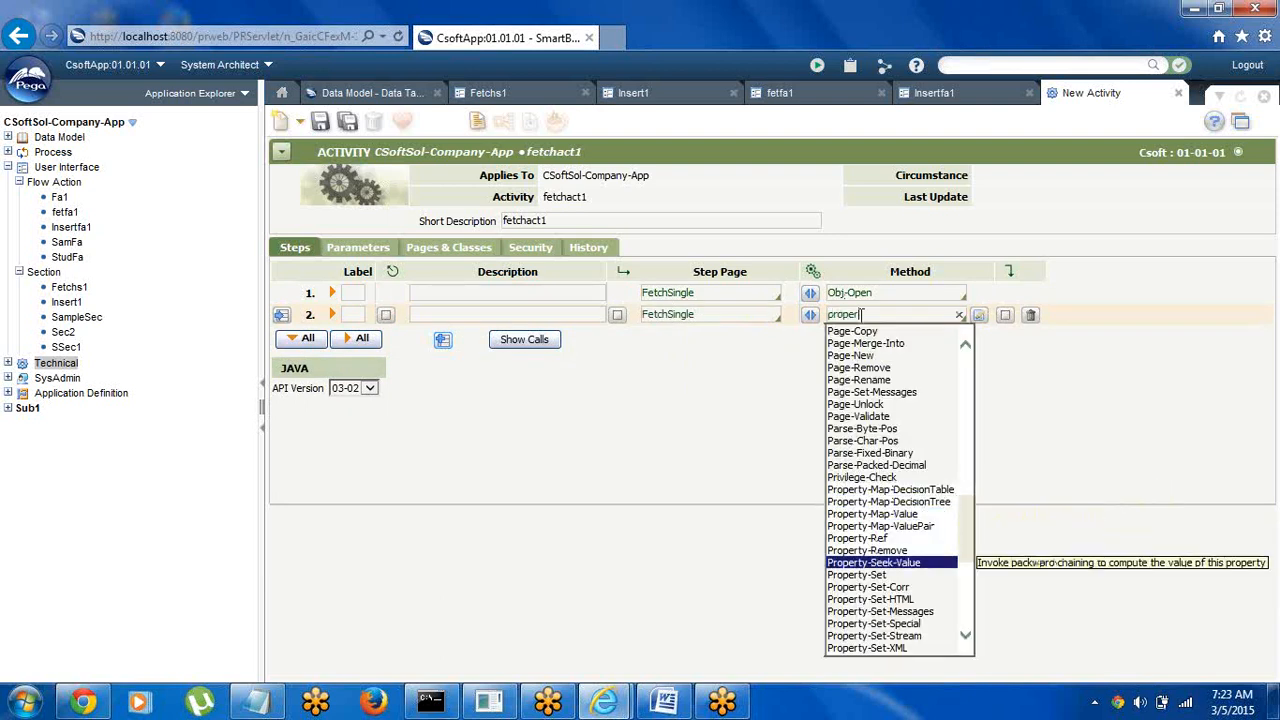
pyautogui.press('Return')
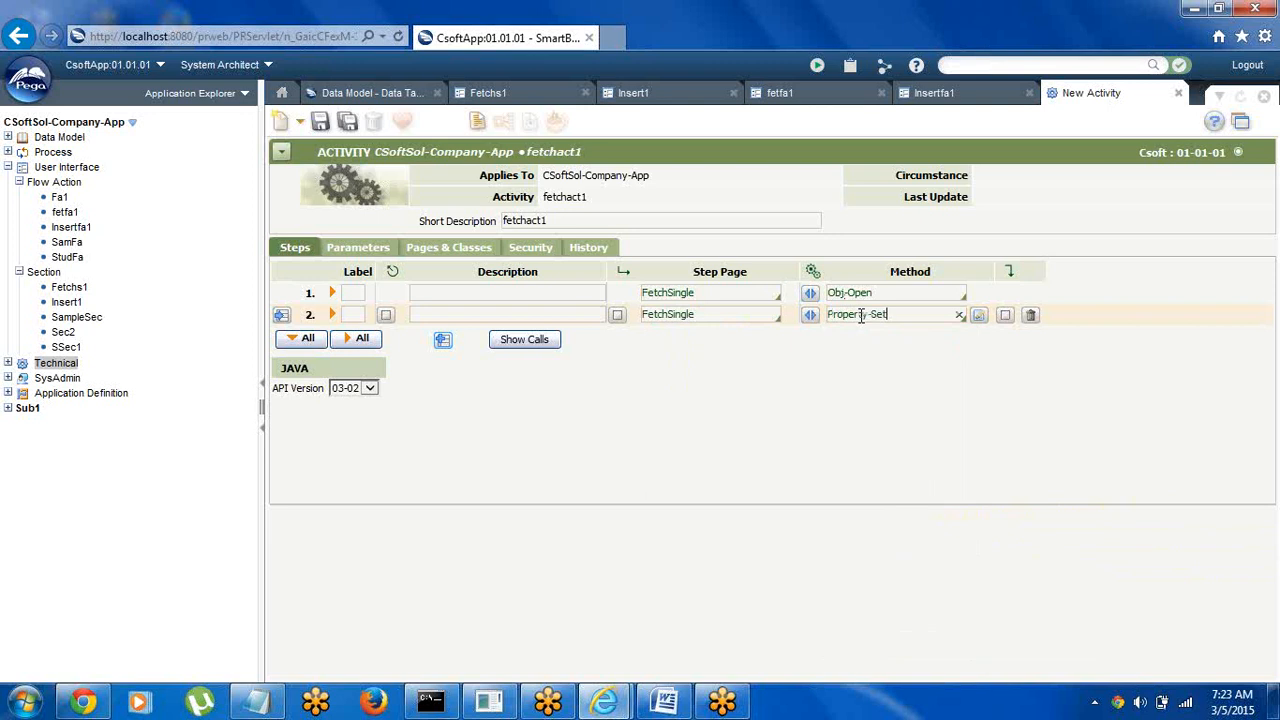
# Expand the second step to its Property-Set parameters and hide its precondition and transition sections
pyautogui.click(810, 315)
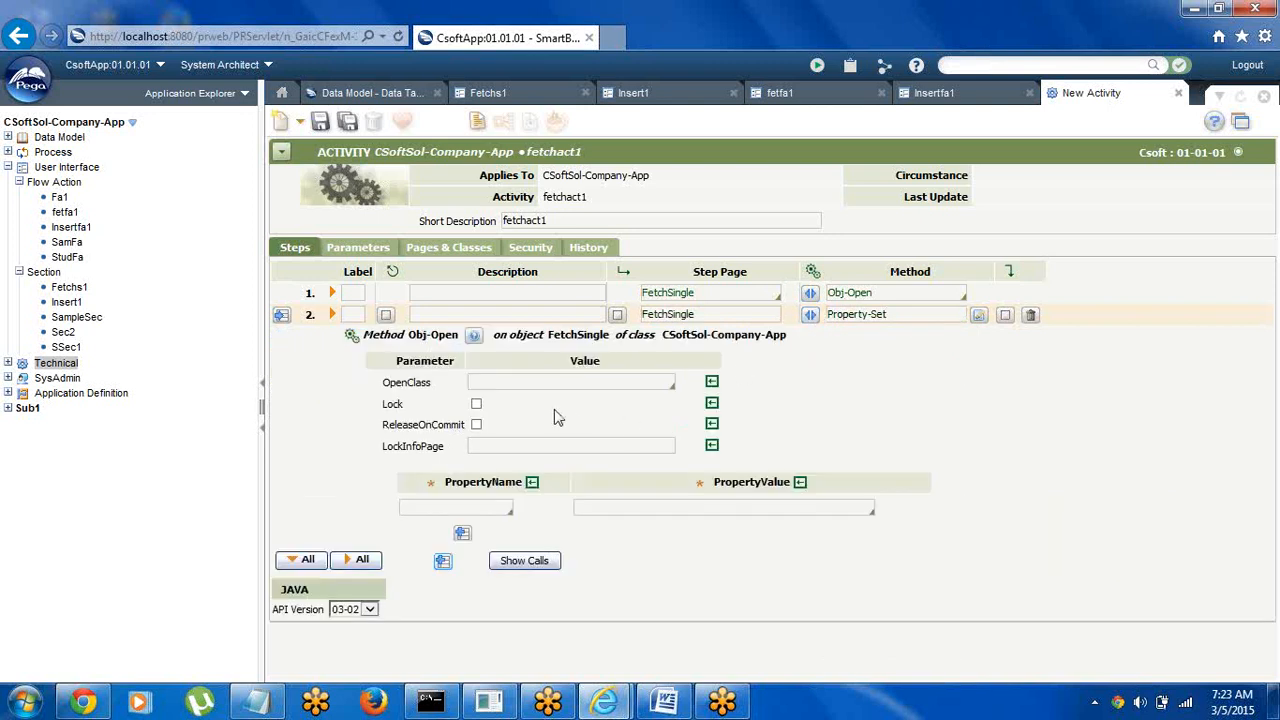
pyautogui.click(810, 315)
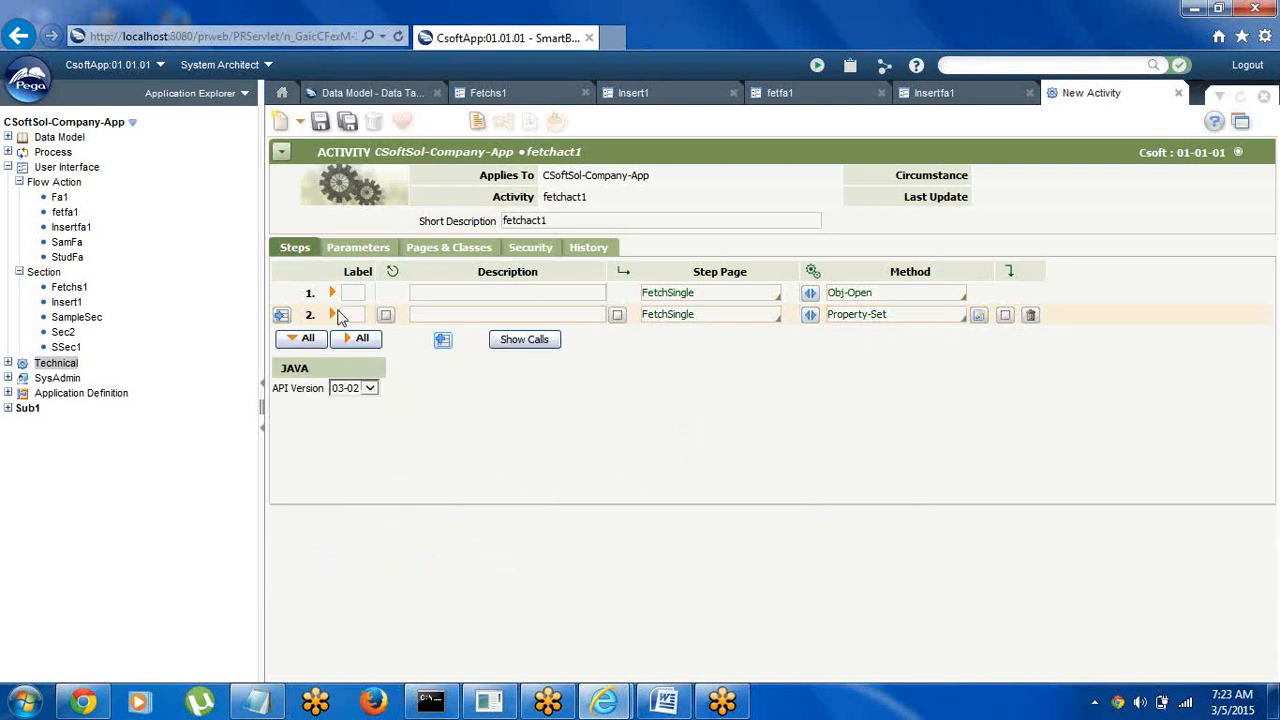
pyautogui.click(332, 315)
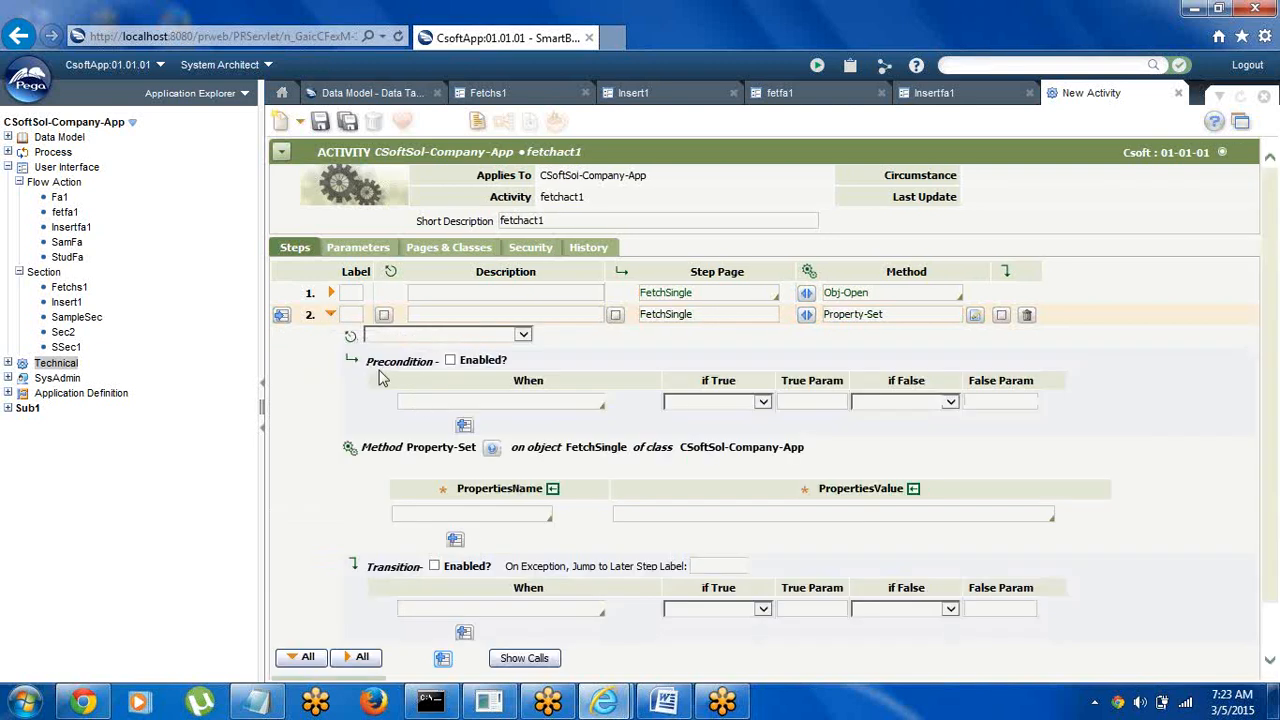
pyautogui.click(351, 359)
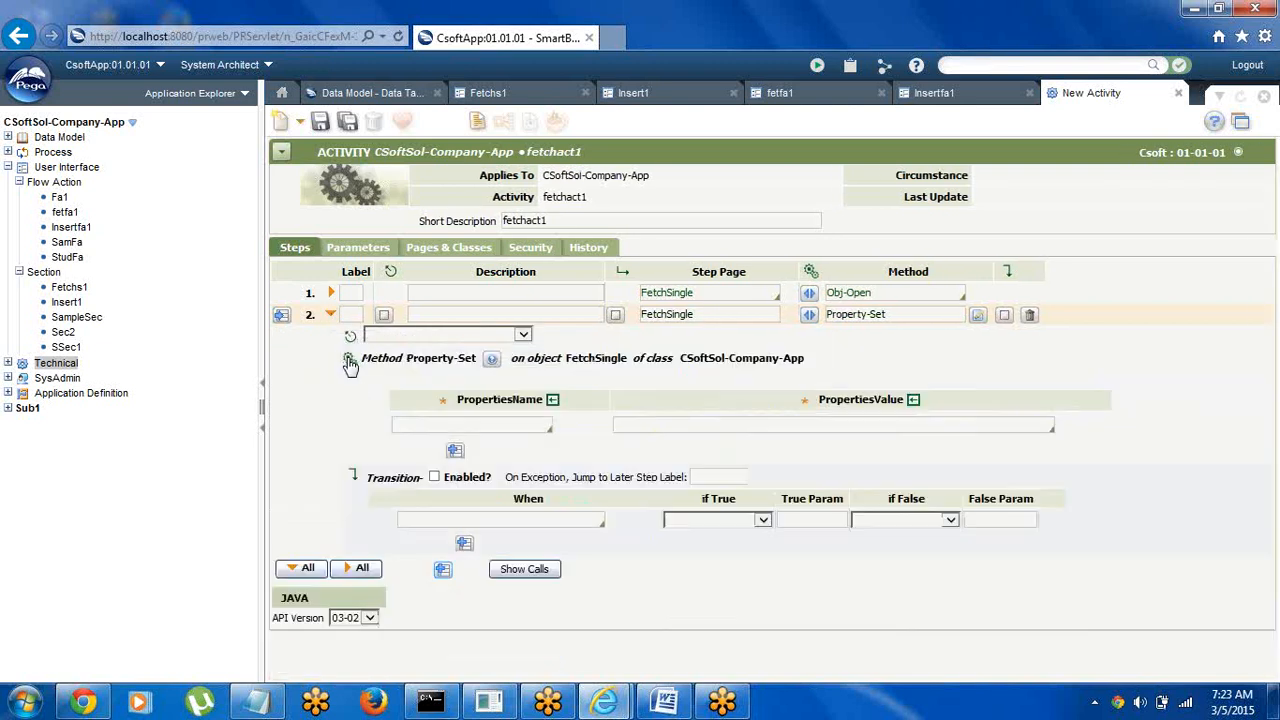
pyautogui.click(353, 477)
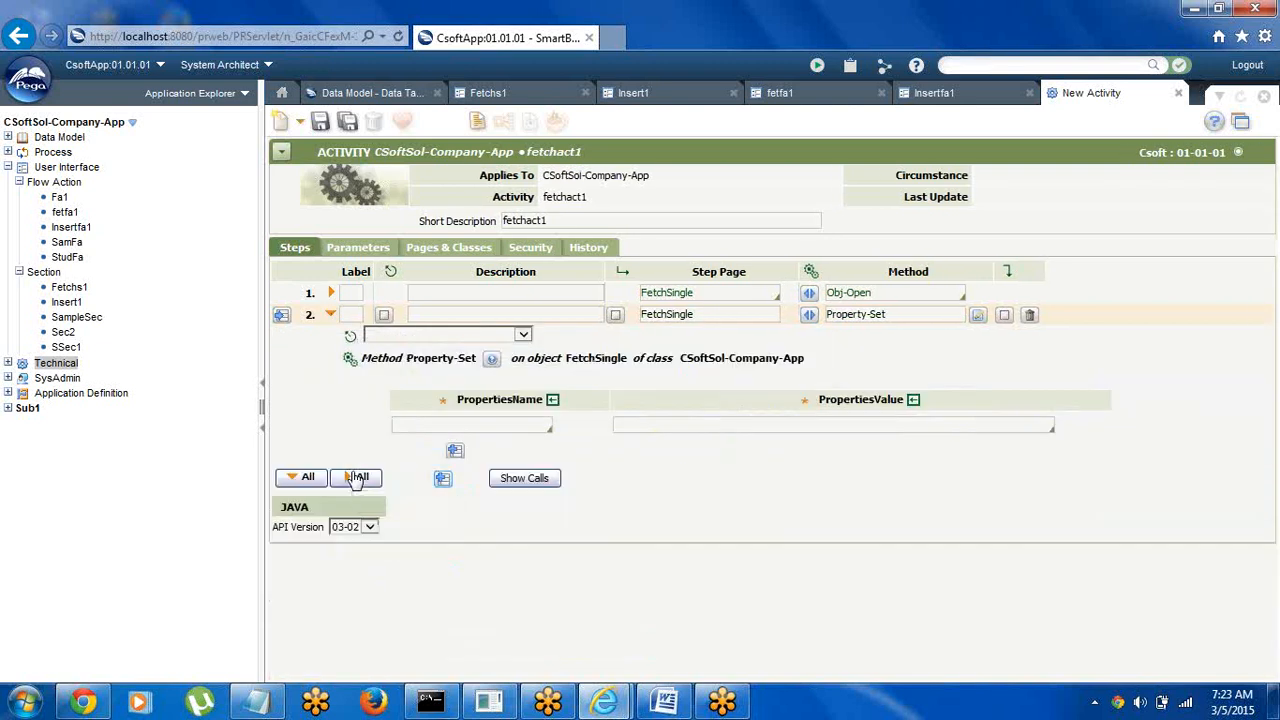
pyautogui.click(526, 428)
pyautogui.click(669, 430)
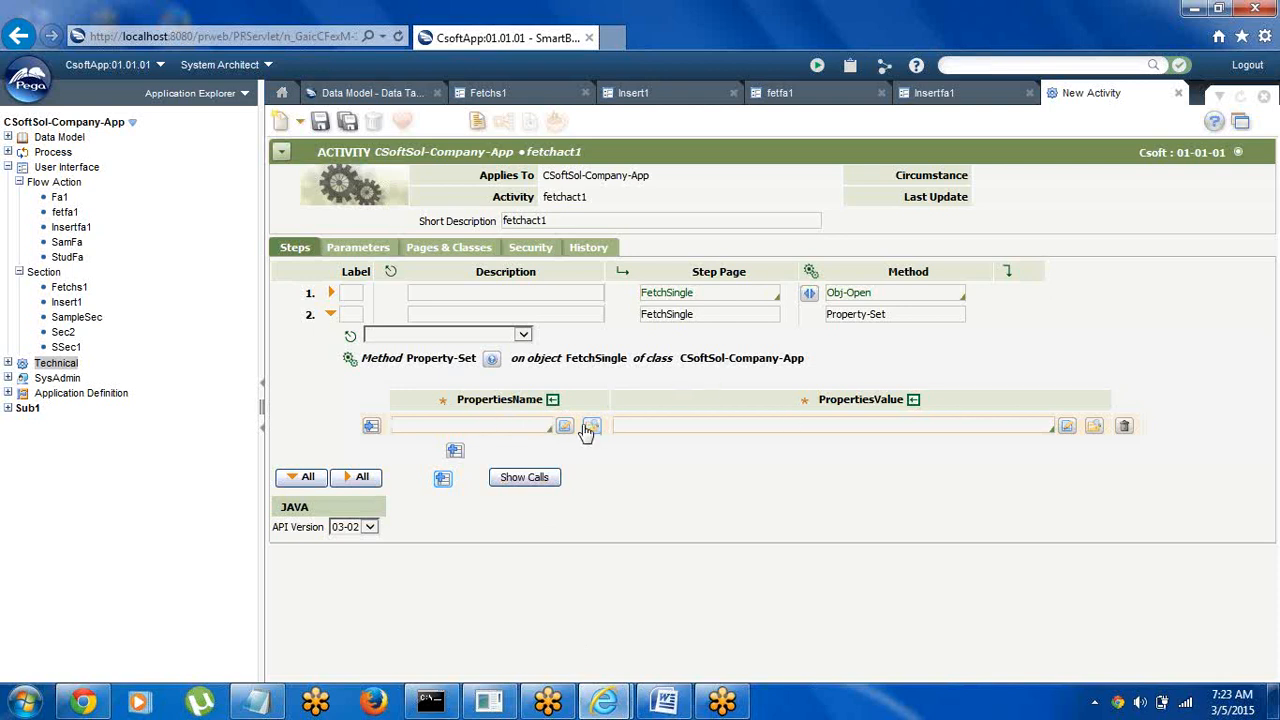
# Set the first Property-Set PropertiesName to Primary.StudID
pyautogui.click(500, 425)
pyautogui.click(699, 521)
pyautogui.write('P')
pyautogui.press('Down')
pyautogui.press('Down')
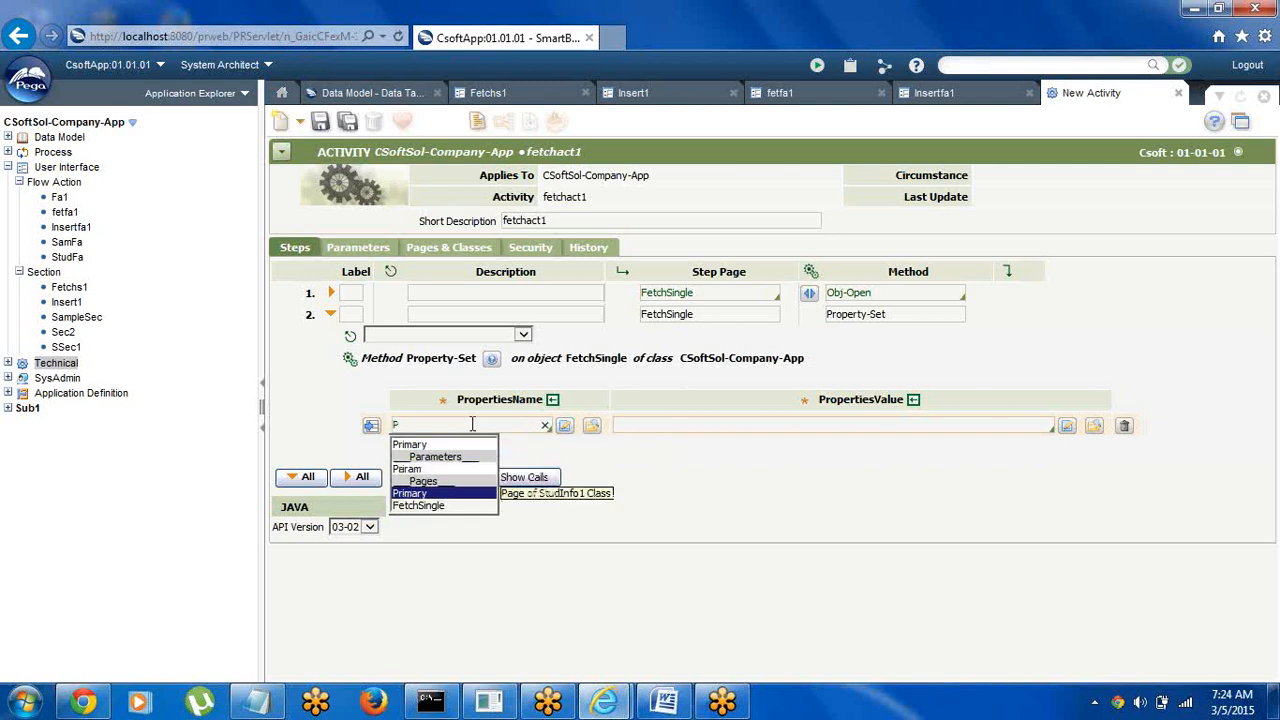
pyautogui.press('Down')
pyautogui.press('Up')
pyautogui.press('Return')
pyautogui.press('Down')
pyautogui.press('Down')
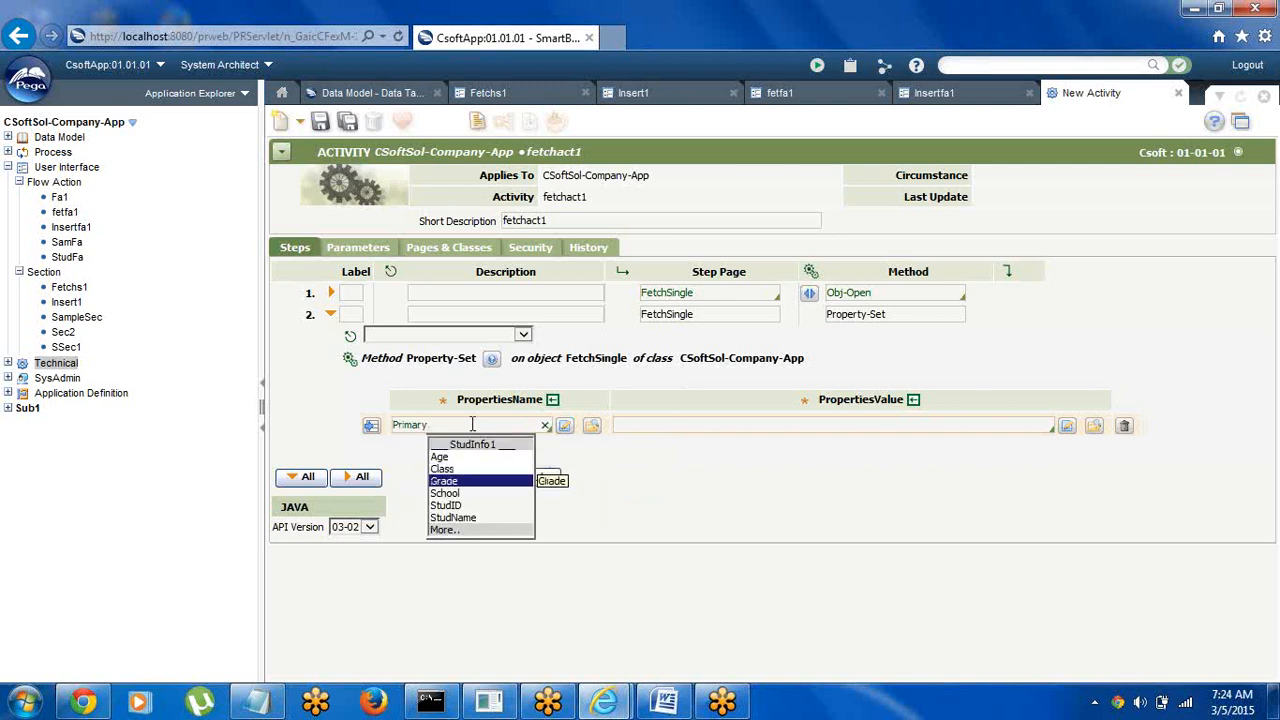
pyautogui.press('Down')
pyautogui.press('Down')
pyautogui.press('Return')
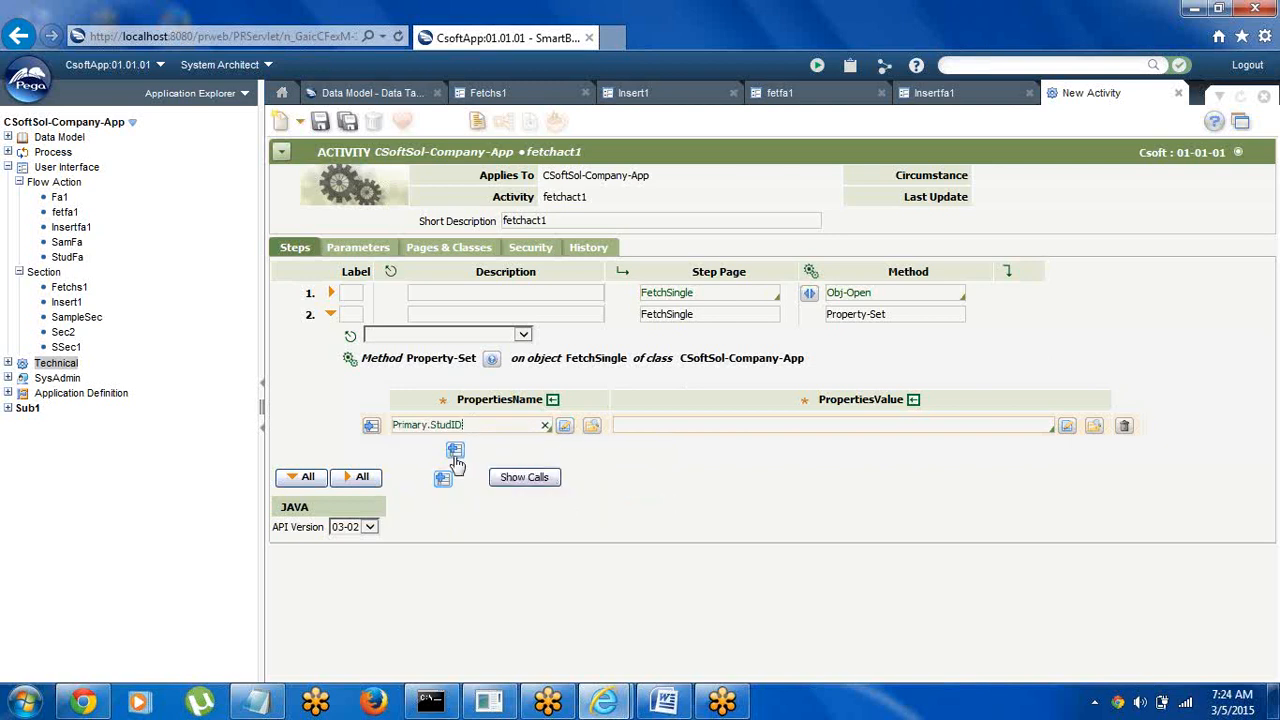
# Add a second property row to the Property-Set step and set its PropertiesName to Primary.StudName
pyautogui.click(455, 450)
pyautogui.click(416, 453)
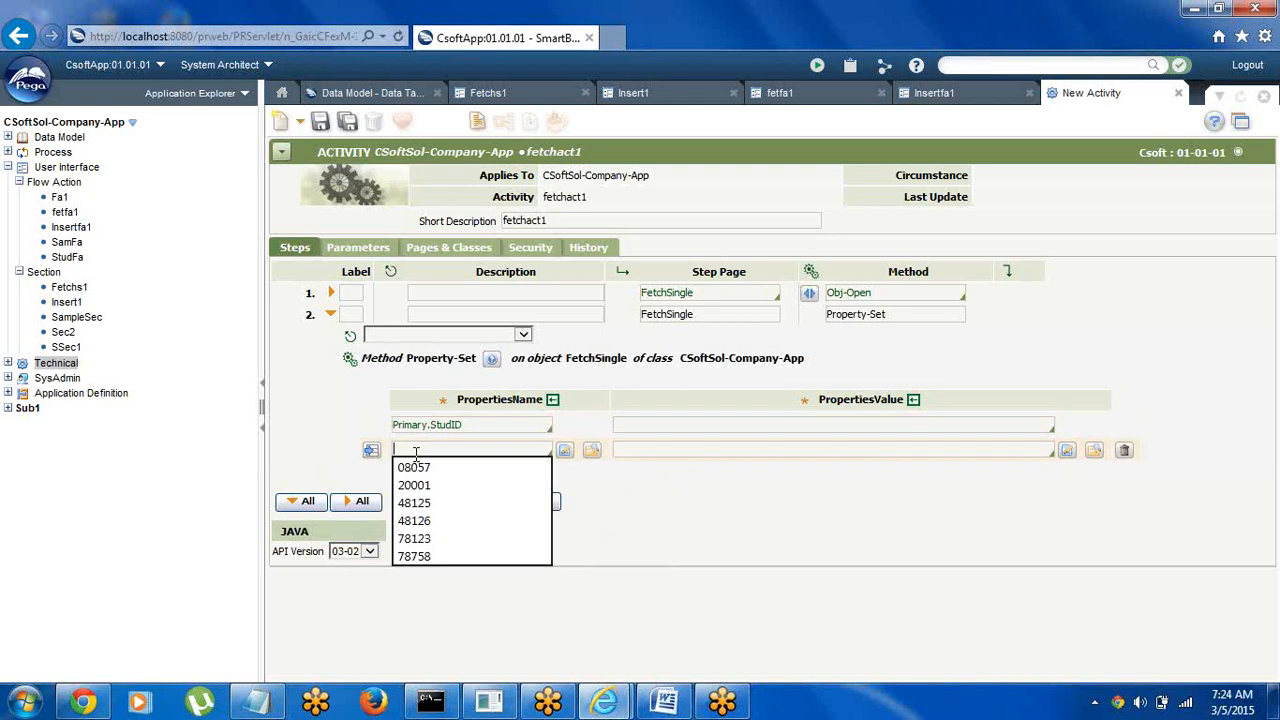
pyautogui.write('F')
pyautogui.press('Down')
pyautogui.press('Down')
pyautogui.press('Down')
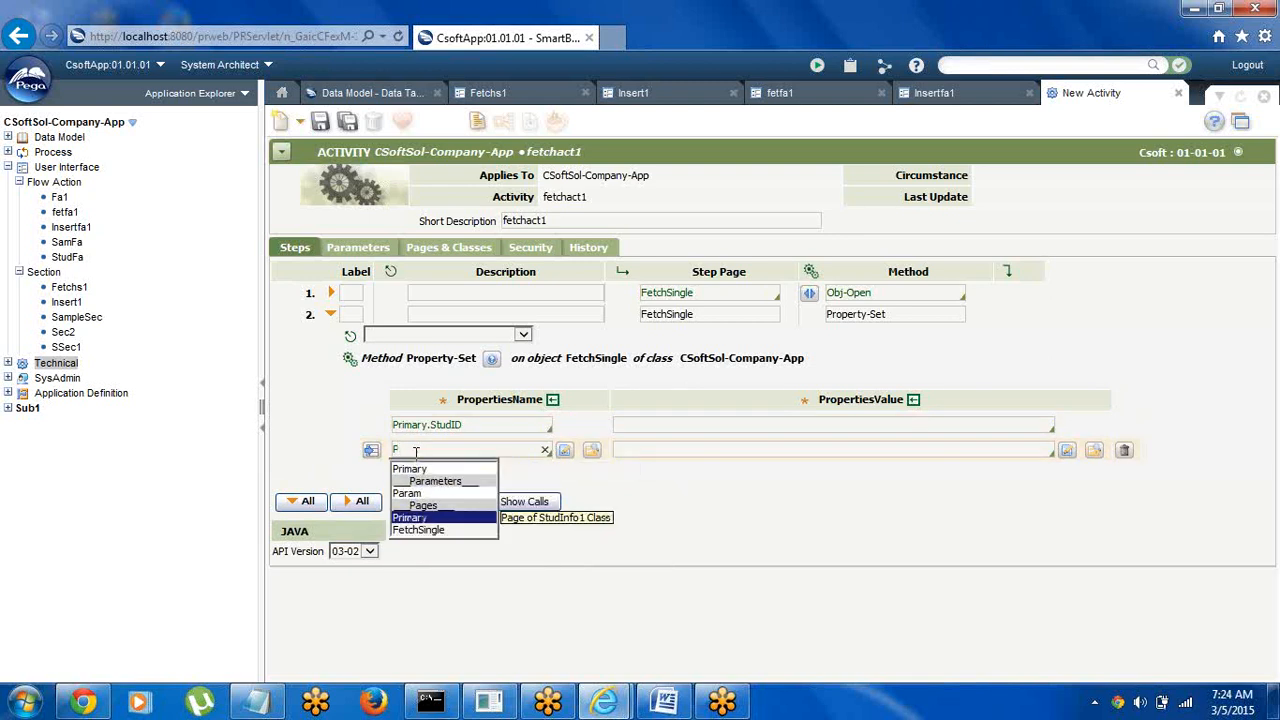
pyautogui.press('Return')
pyautogui.press('Down')
pyautogui.press('Down')
pyautogui.press('Down')
pyautogui.press('Down')
pyautogui.press('Down')
pyautogui.press('Down')
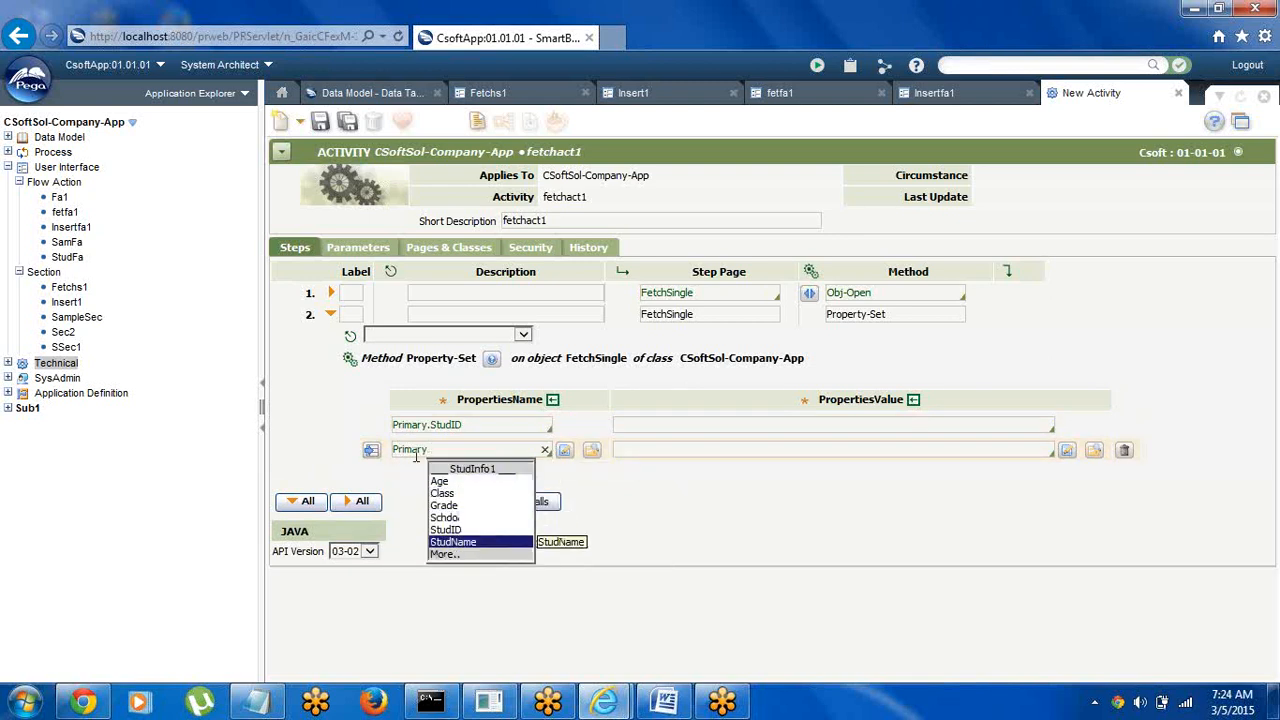
pyautogui.press('Return')
# Add a third property row to the Property-Set step and set its PropertiesName to Primary.Age
pyautogui.click(455, 476)
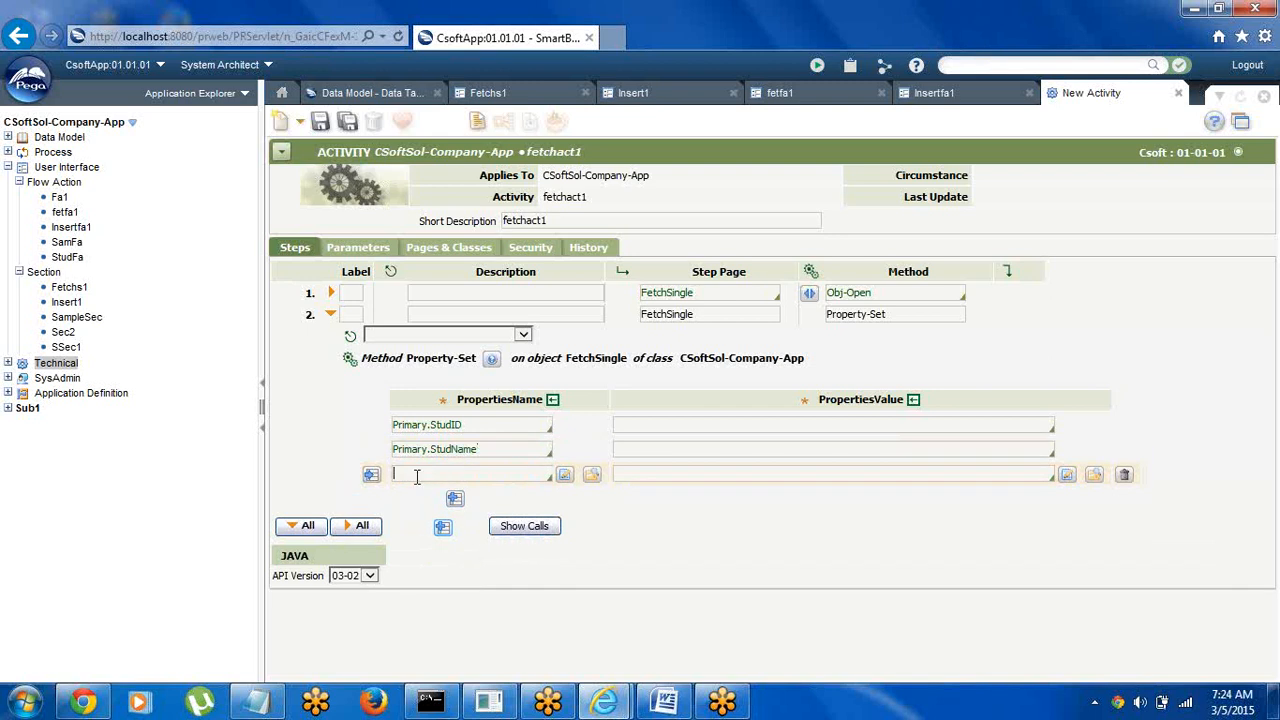
pyautogui.click(417, 474)
pyautogui.write('F')
pyautogui.press('Down')
pyautogui.press('Down')
pyautogui.press('Down')
pyautogui.press('Down')
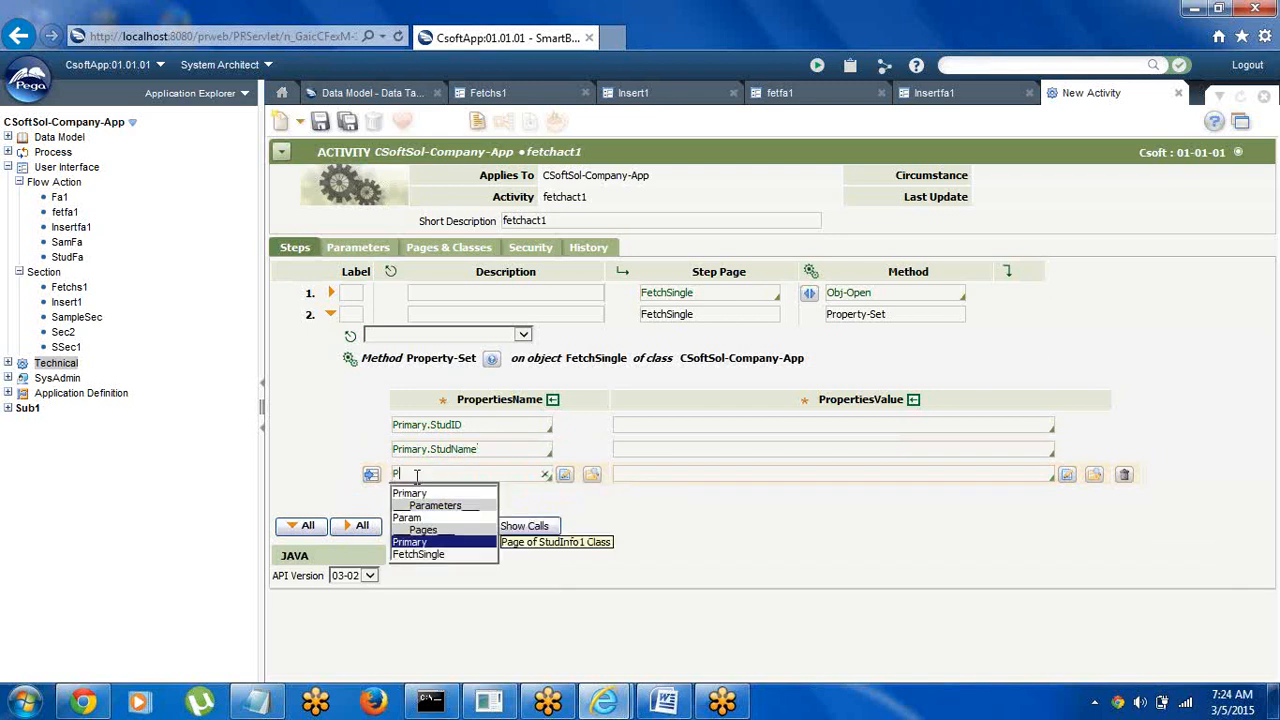
pyautogui.press('Up')
pyautogui.press('Return')
pyautogui.press('Down')
pyautogui.press('Return')
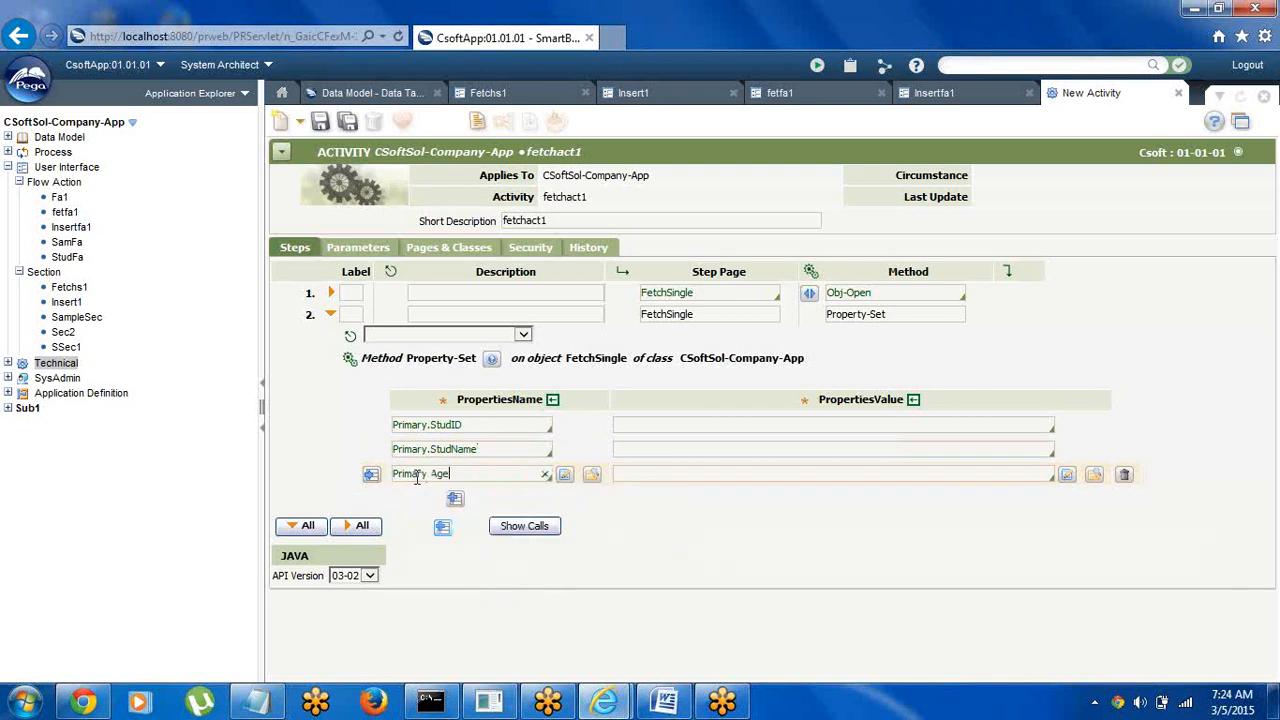
# Add a fourth property row to the Property-Set step and set its PropertiesName to Primary.Class
pyautogui.click(454, 502)
pyautogui.click(424, 500)
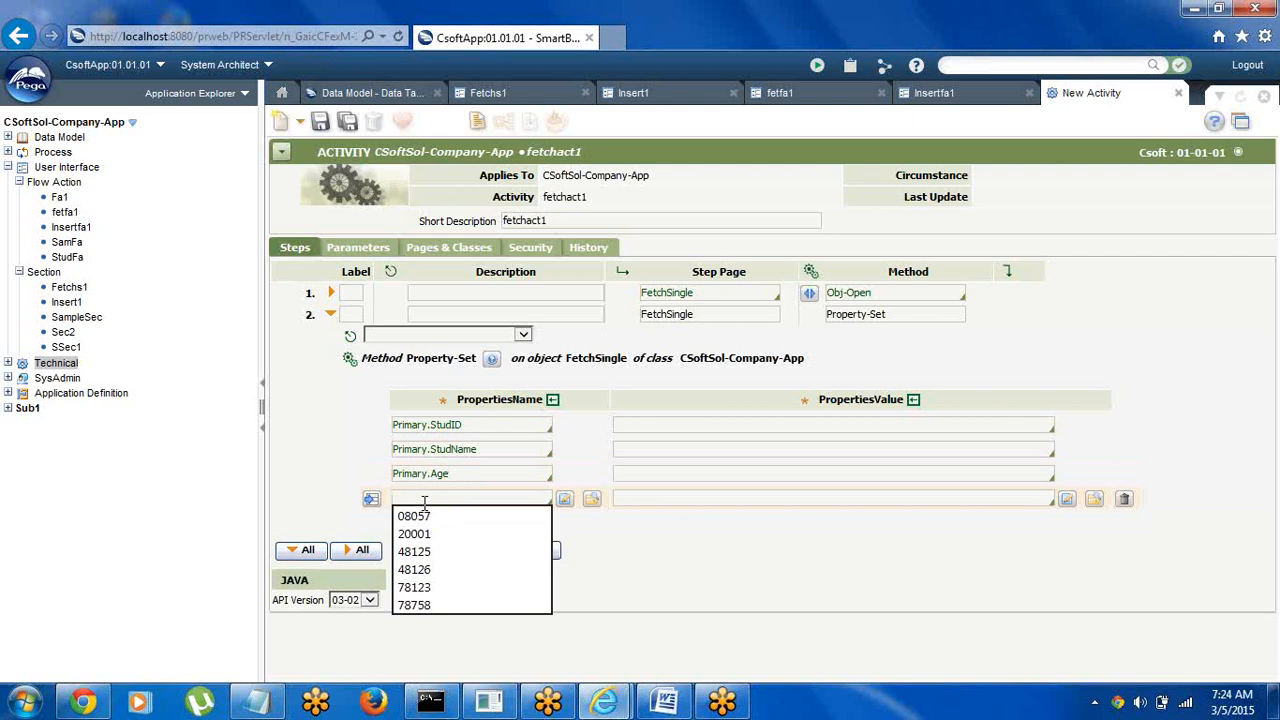
pyautogui.write('P')
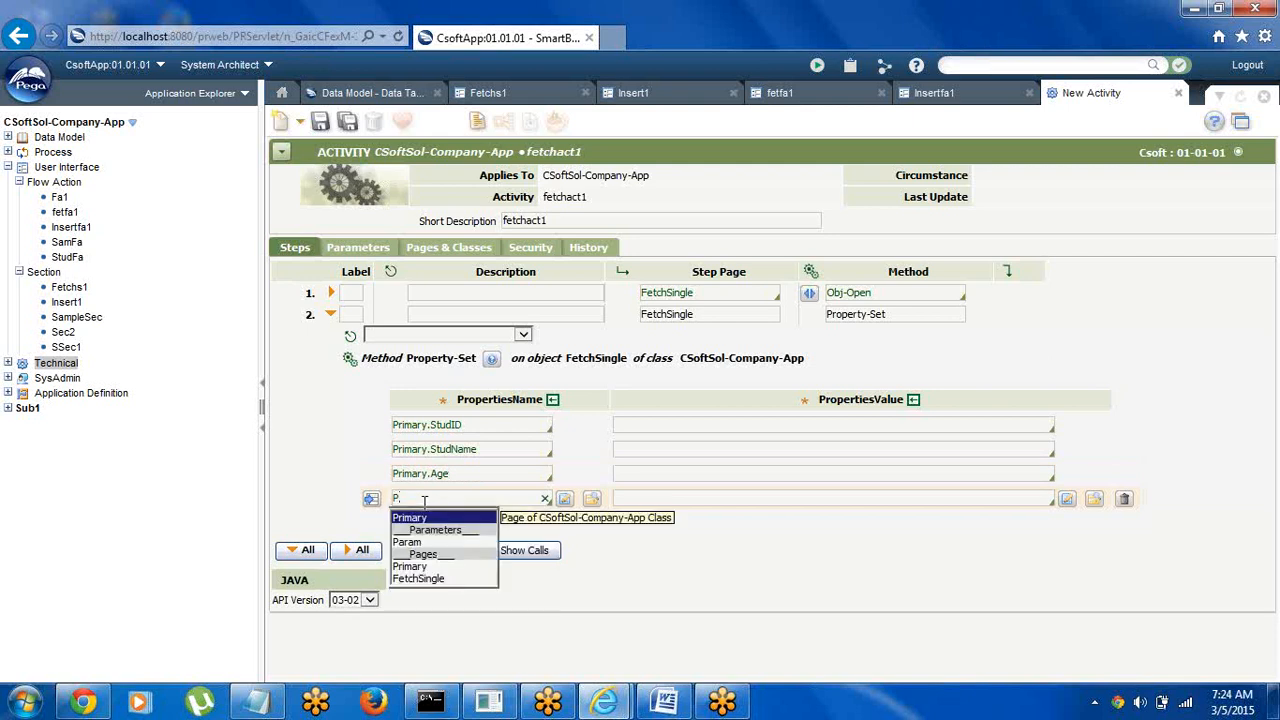
pyautogui.press('Down')
pyautogui.press('Down')
pyautogui.press('Down')
pyautogui.press('Up')
pyautogui.press('Return')
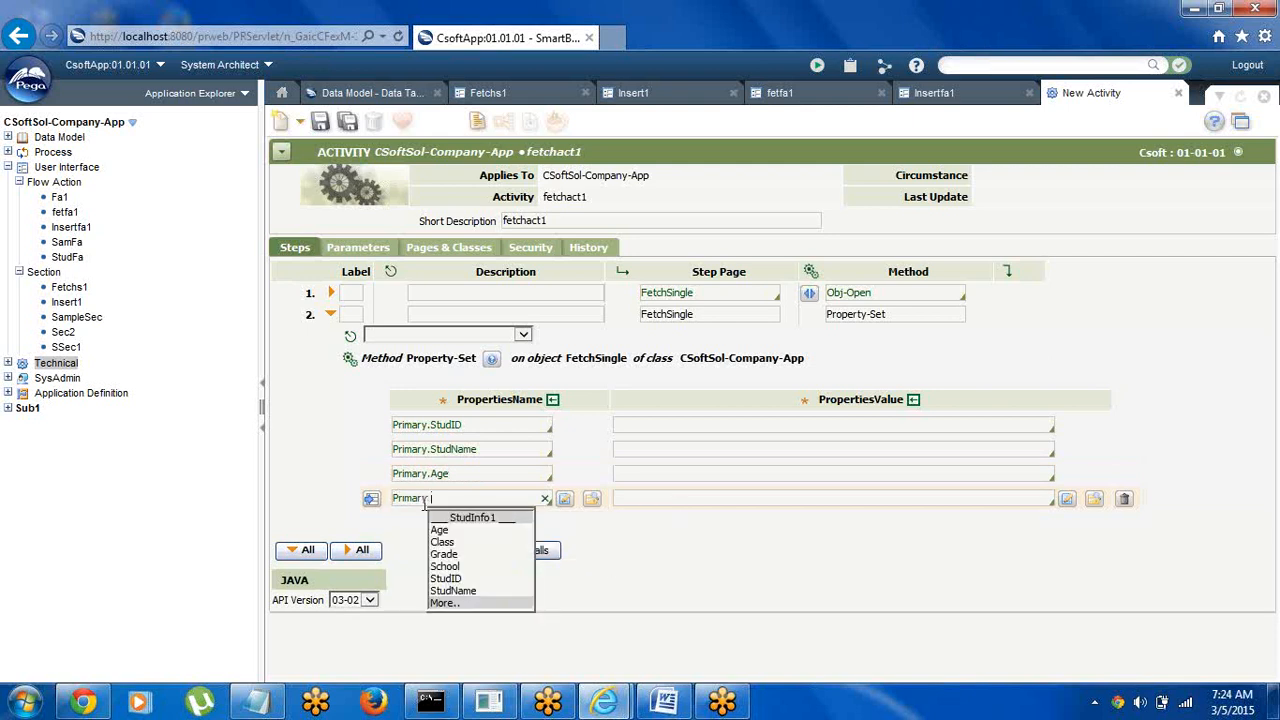
pyautogui.press('Down')
pyautogui.press('Down')
pyautogui.press('Return')
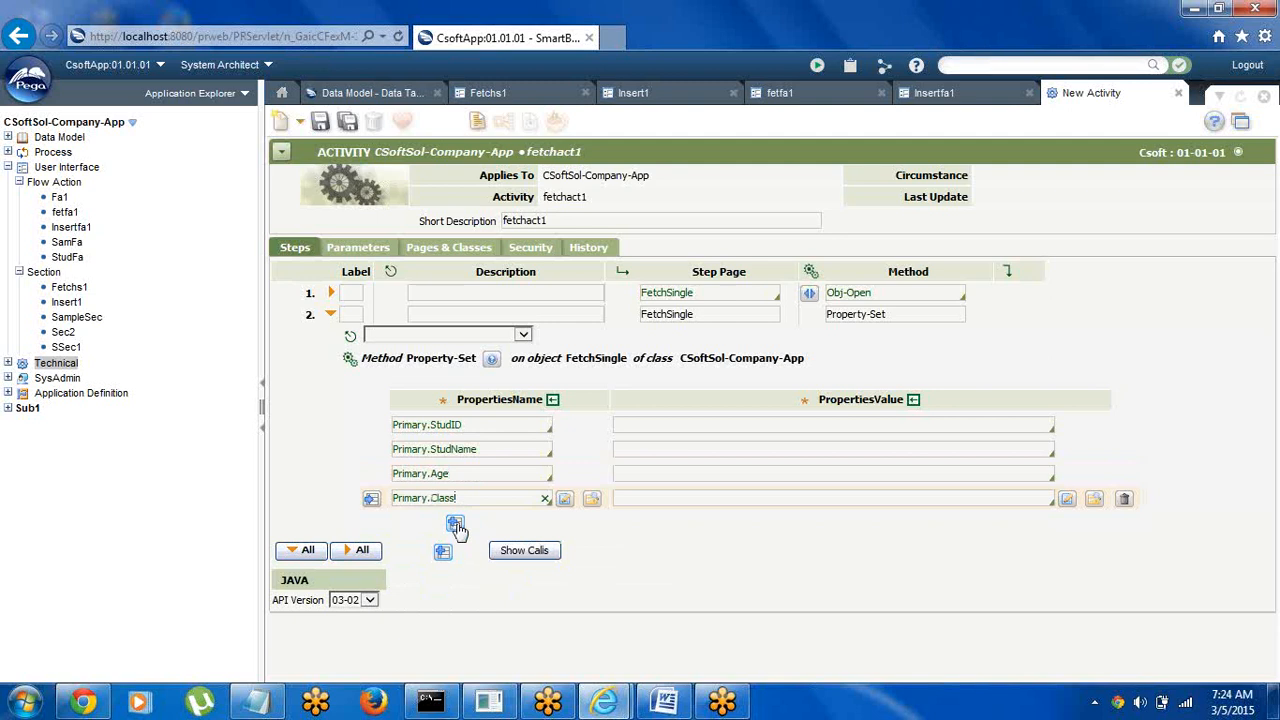
# Add a fifth property row with the PropertiesName Primary.Grade and insert an empty row beneath it
pyautogui.click(455, 523)
pyautogui.click(420, 521)
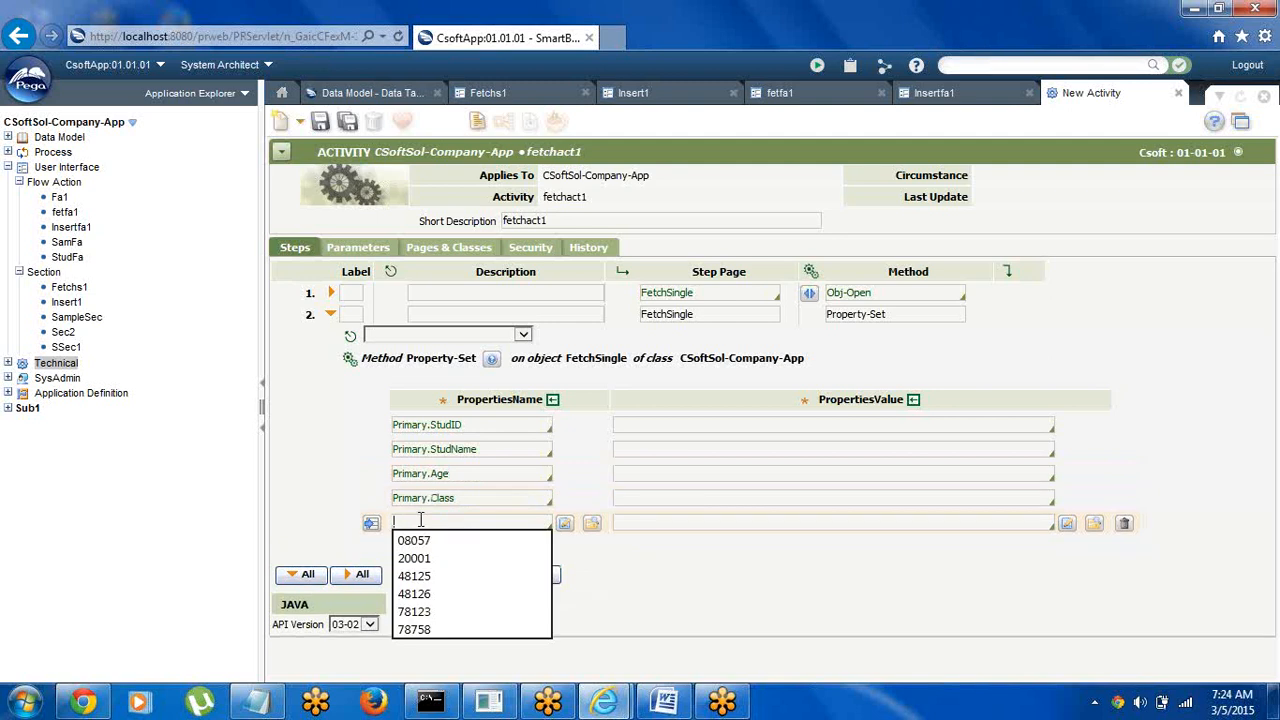
pyautogui.write('P')
pyautogui.press('Down')
pyautogui.press('Down')
pyautogui.press('Return')
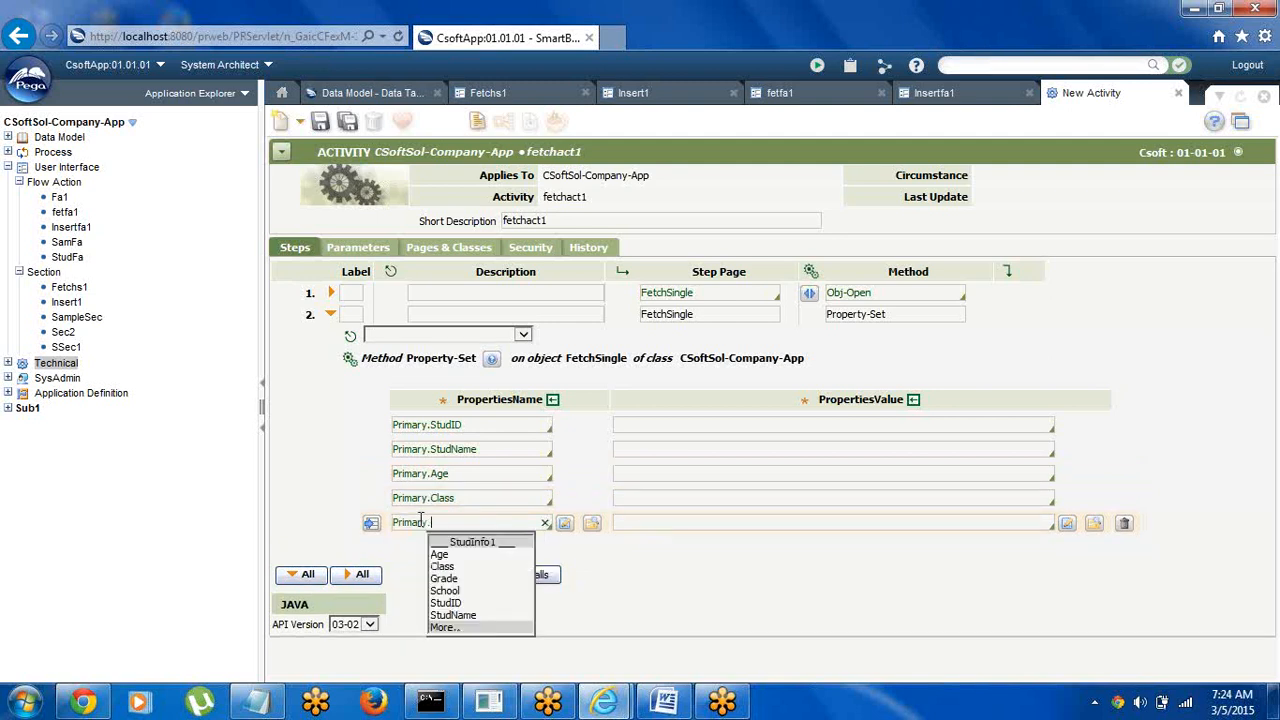
pyautogui.press('Down')
pyautogui.press('Down')
pyautogui.press('Down')
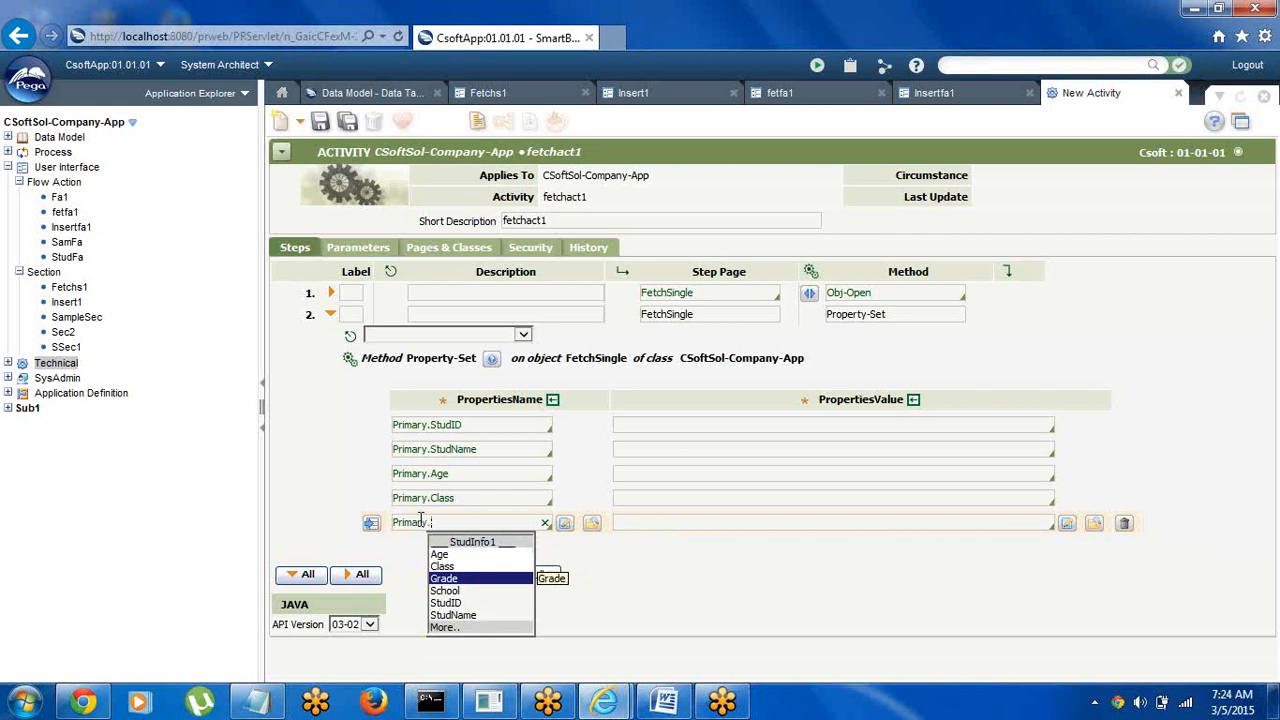
pyautogui.press('Return')
pyautogui.click(455, 547)
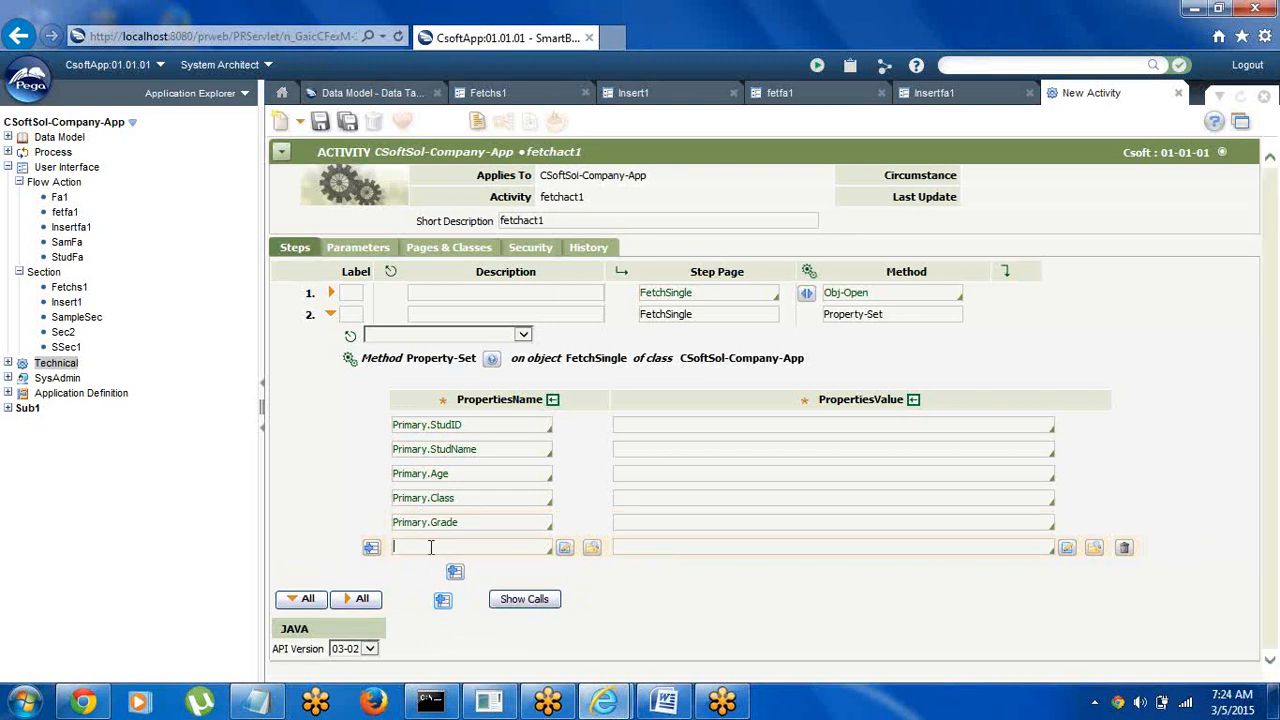
# Set the PropertiesName of the empty sixth Property-Set row to Primary.School
pyautogui.write('P')
pyautogui.press('Down')
pyautogui.press('Down')
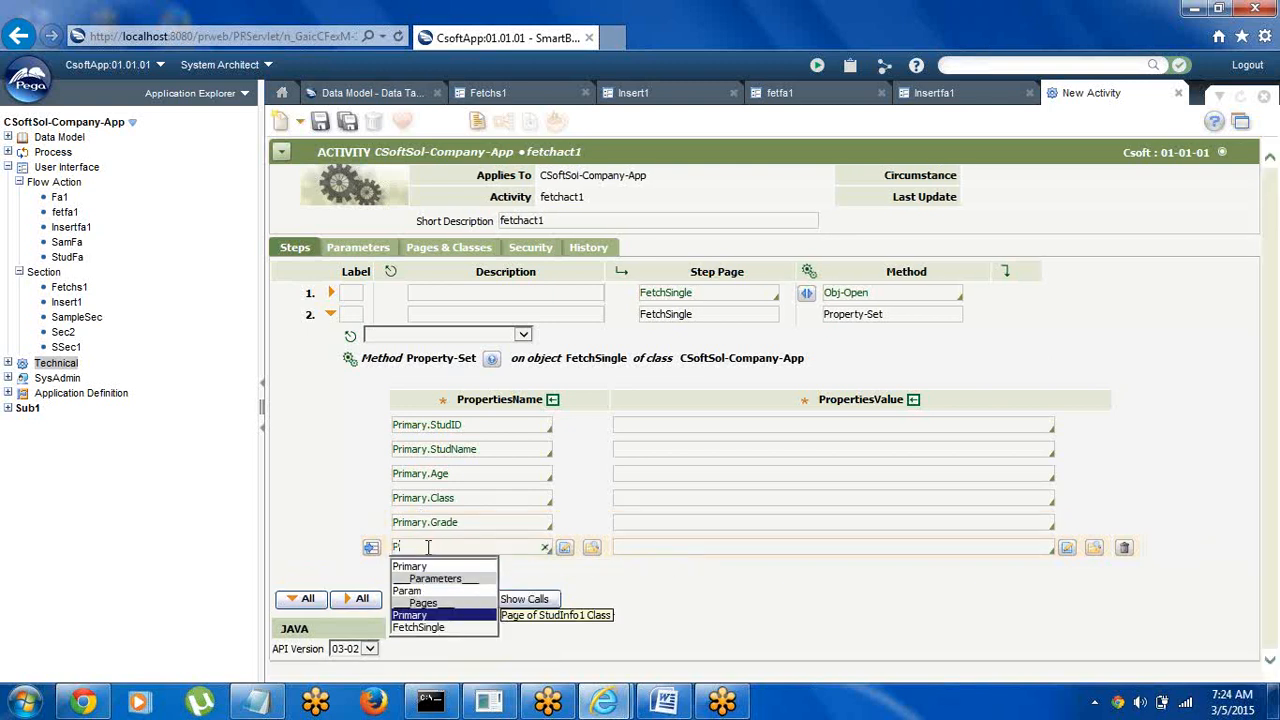
pyautogui.press('Return')
pyautogui.press('Down')
pyautogui.press('Down')
pyautogui.press('Down')
pyautogui.press('Down')
pyautogui.press('Down')
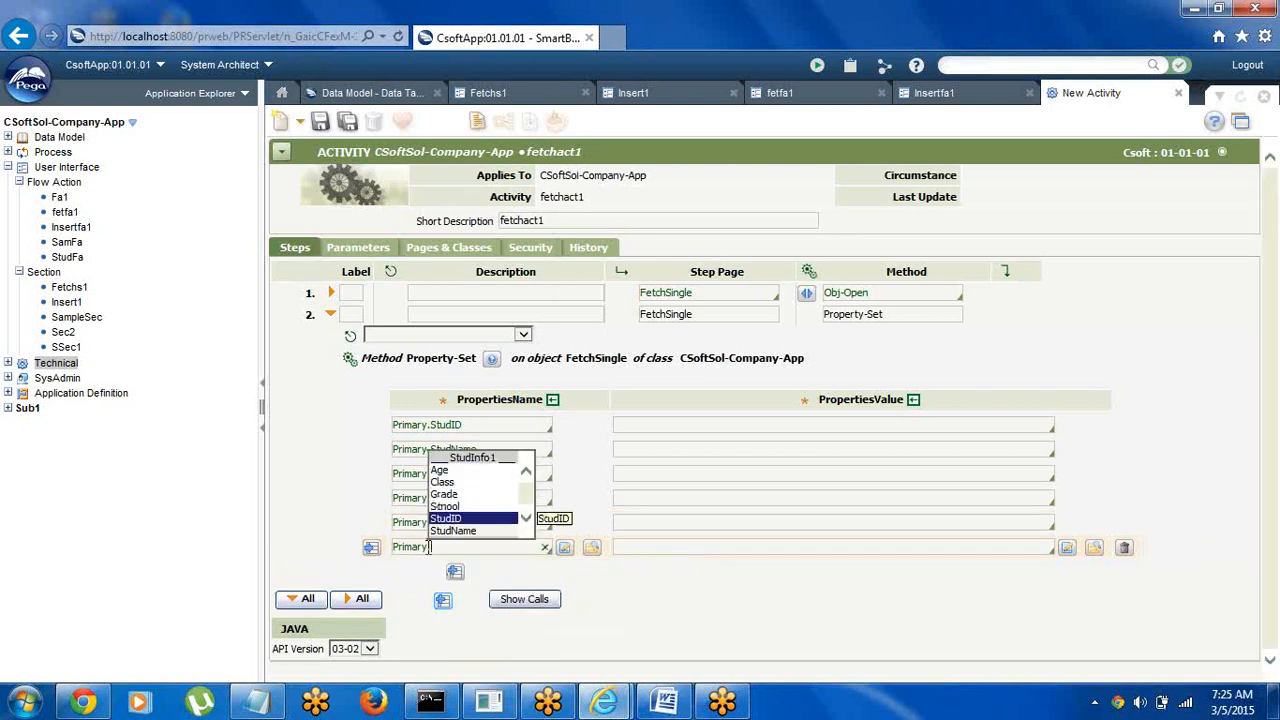
pyautogui.press('Up')
pyautogui.press('Return')
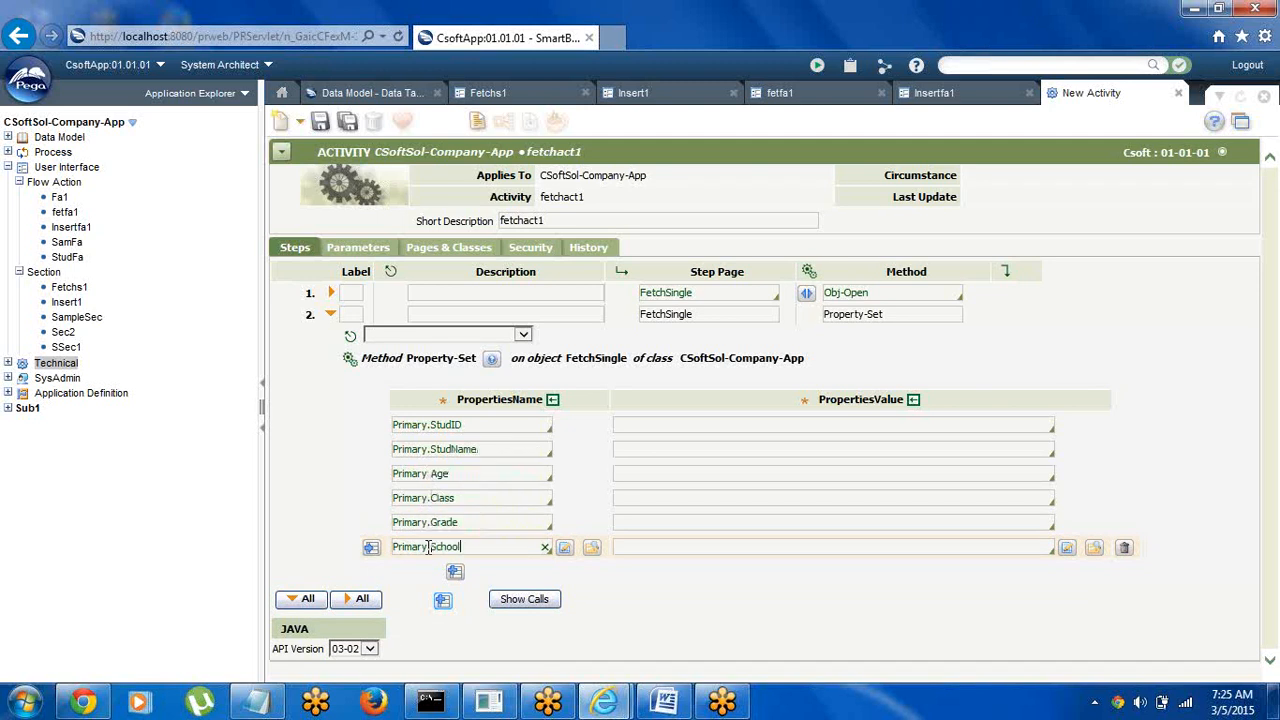
# Set the PropertiesValue for Primary.StudID to FetchSingle.StudID
pyautogui.click(697, 430)
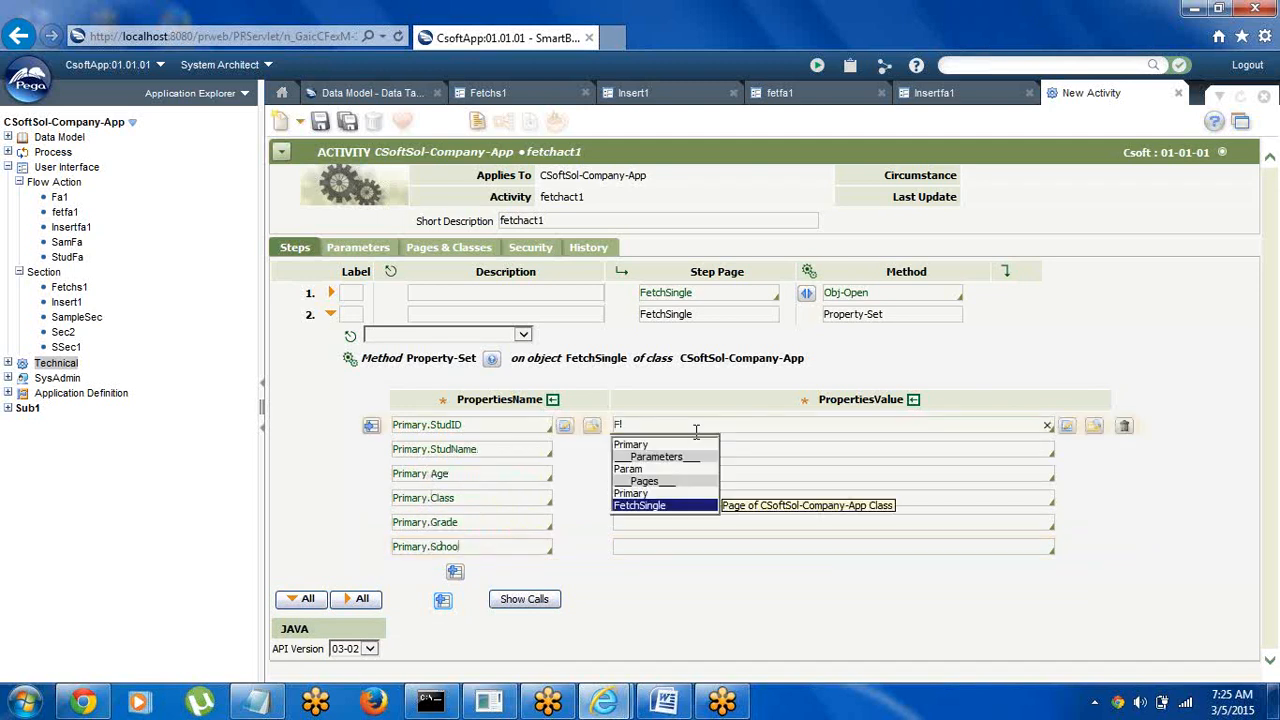
pyautogui.press('Return')
pyautogui.press('Down')
pyautogui.press('Down')
pyautogui.press('Down')
pyautogui.press('Down')
pyautogui.press('Down')
pyautogui.press('Down')
pyautogui.press('Down')
pyautogui.press('Down')
pyautogui.press('Down')
pyautogui.press('Down')
pyautogui.press('Down')
pyautogui.press('Down')
pyautogui.press('Down')
pyautogui.press('Down')
pyautogui.press('Down')
pyautogui.press('Down')
pyautogui.press('Down')
pyautogui.press('Down')
pyautogui.press('Down')
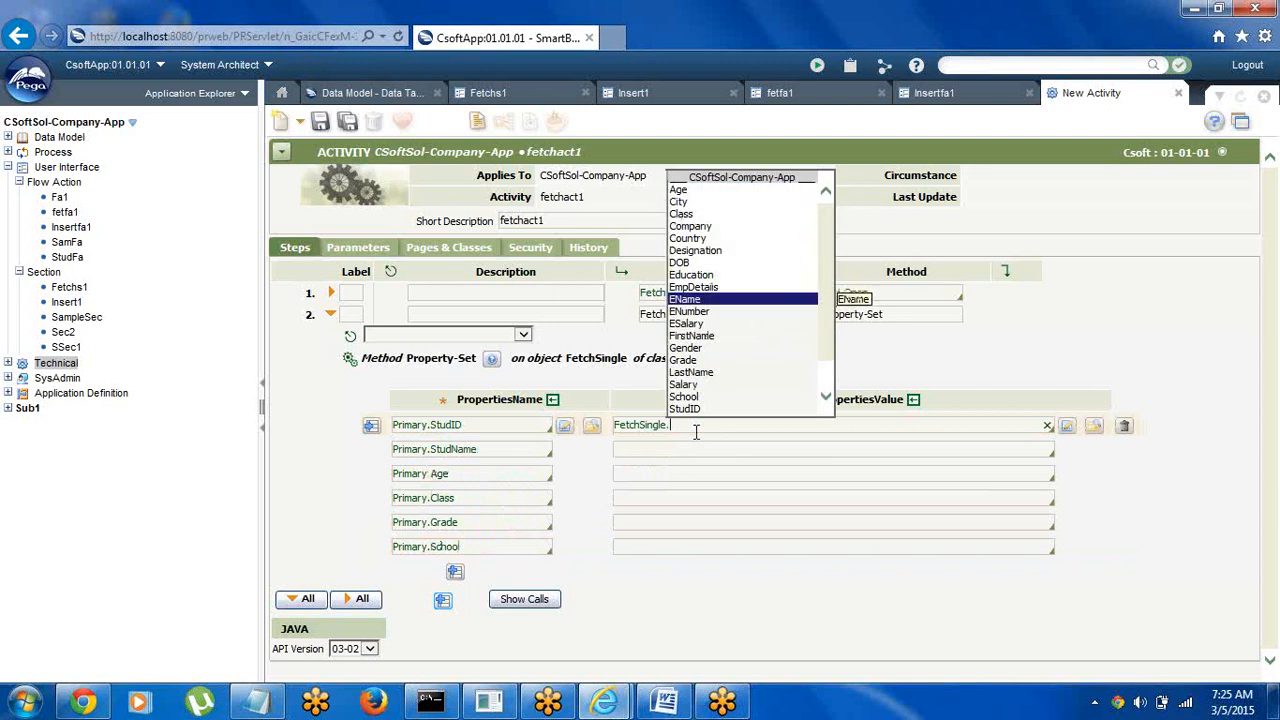
pyautogui.press('Return')
# Set the PropertiesValue for Primary.StudName to FetchSingle.StudName
pyautogui.click(681, 449)
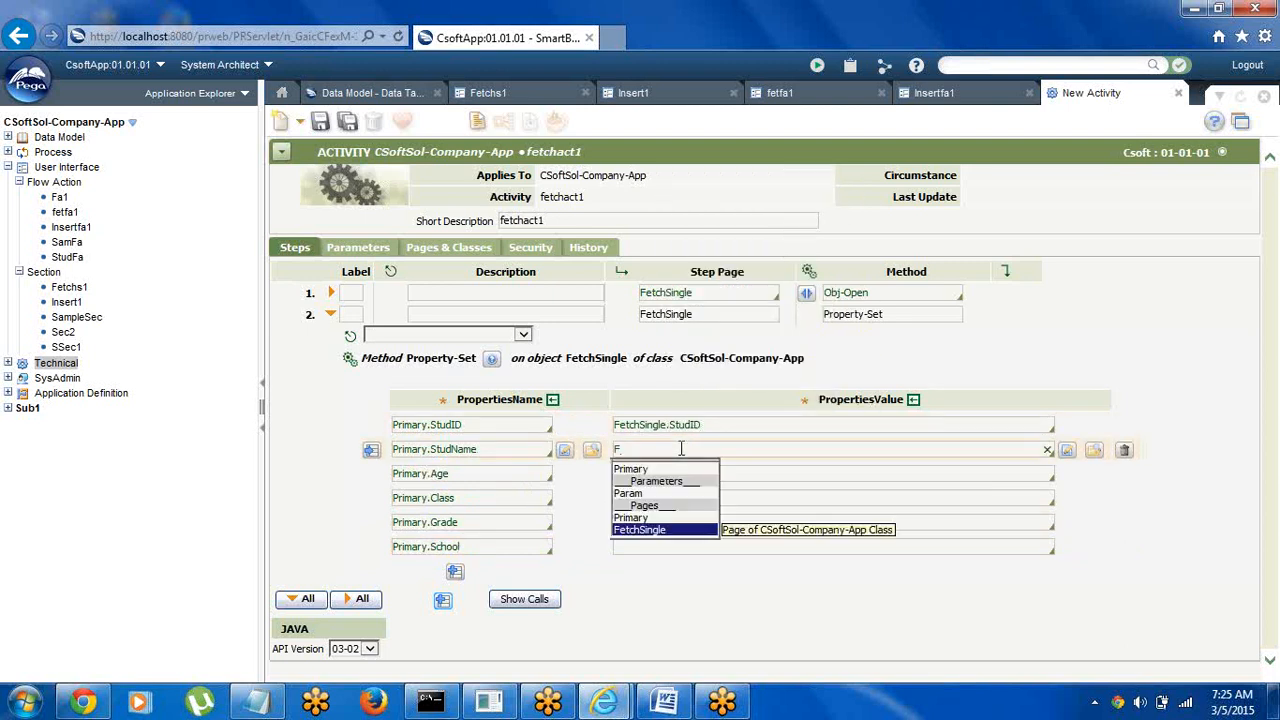
pyautogui.press('Return')
pyautogui.press('Down')
pyautogui.press('Down')
pyautogui.press('Down')
pyautogui.press('Down')
pyautogui.press('Down')
pyautogui.press('Down')
pyautogui.press('Down')
pyautogui.press('Down')
pyautogui.press('Down')
pyautogui.press('Down')
pyautogui.press('Down')
pyautogui.press('Down')
pyautogui.press('Down')
pyautogui.press('Down')
pyautogui.press('Down')
pyautogui.press('Down')
pyautogui.press('Down')
pyautogui.press('Down')
pyautogui.press('Down')
pyautogui.press('Down')
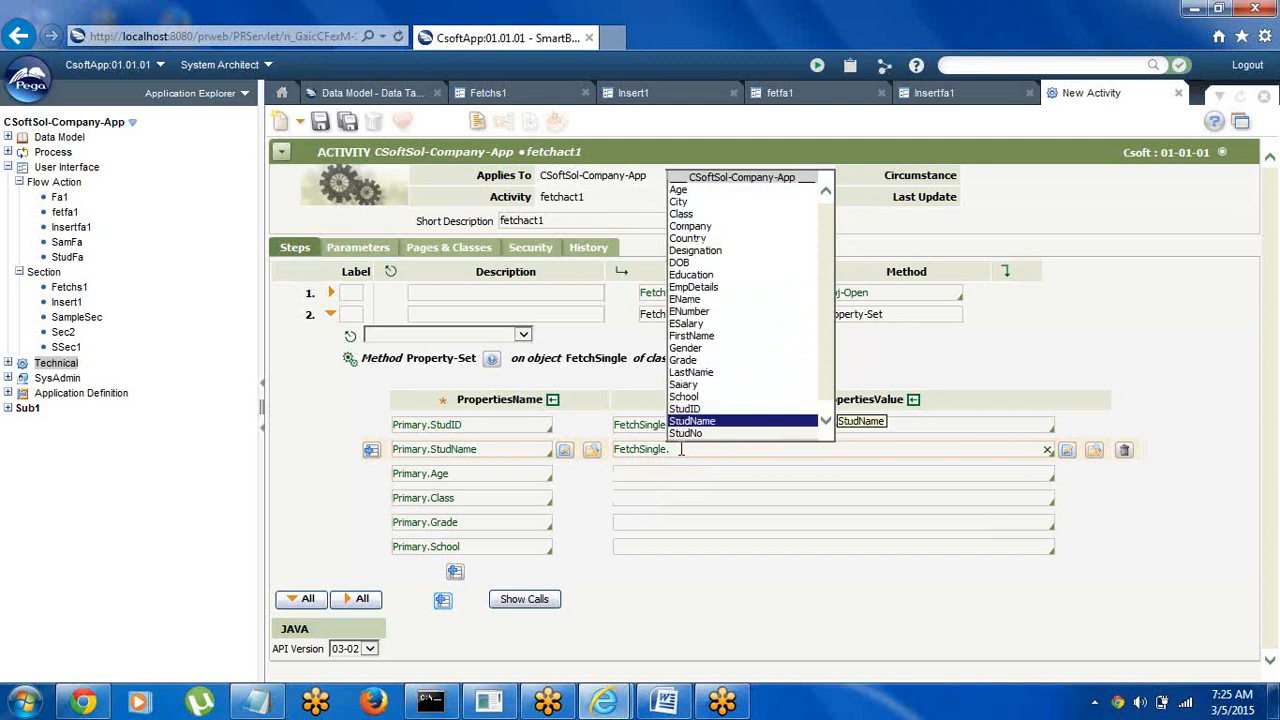
pyautogui.press('Return')
# Set the PropertiesValue for Primary.Age to FetchSingle.Age
pyautogui.click(680, 478)
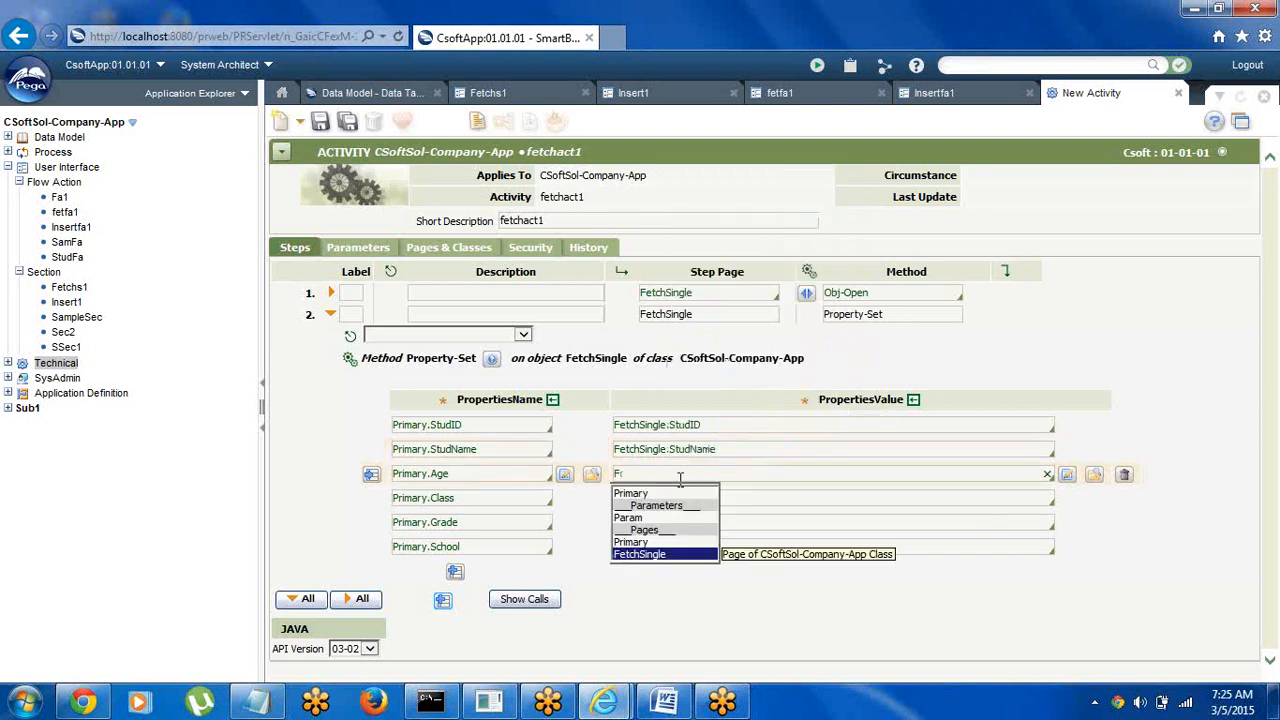
pyautogui.write('F')
pyautogui.press('Return')
pyautogui.press('Return')
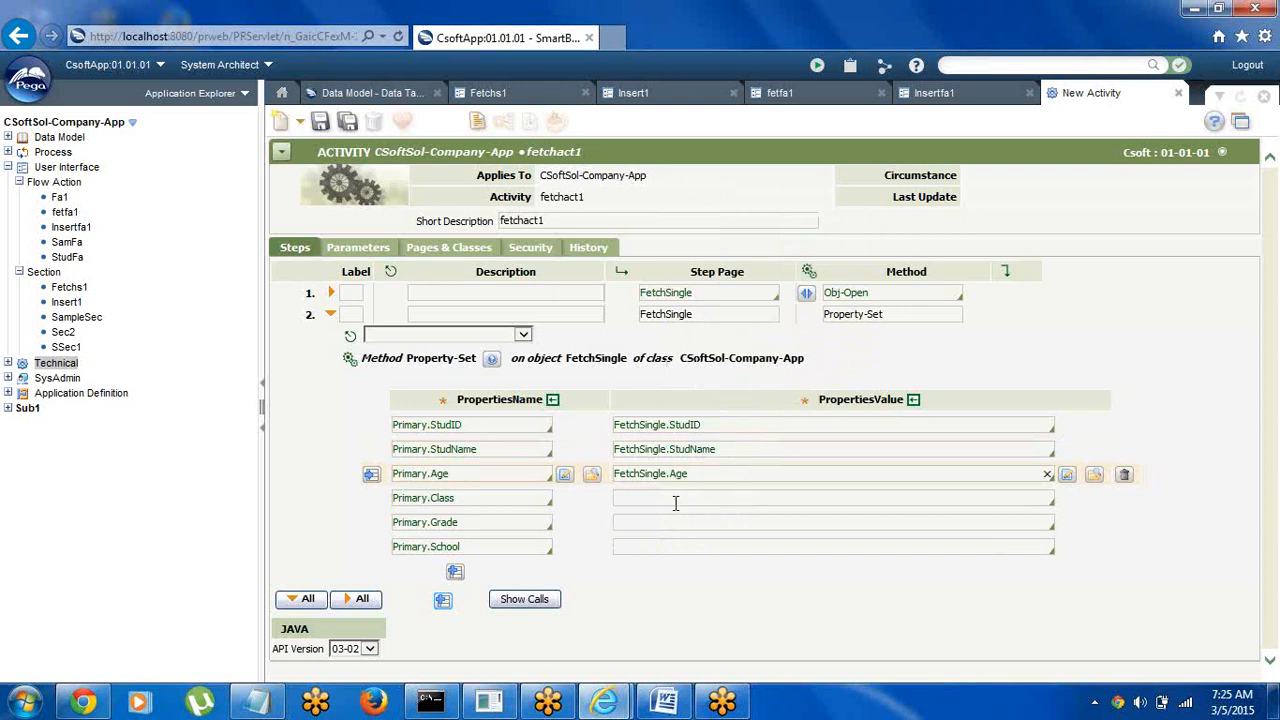
# Set the PropertiesValue for Primary.Class to FetchSingle.Class
pyautogui.click(677, 503)
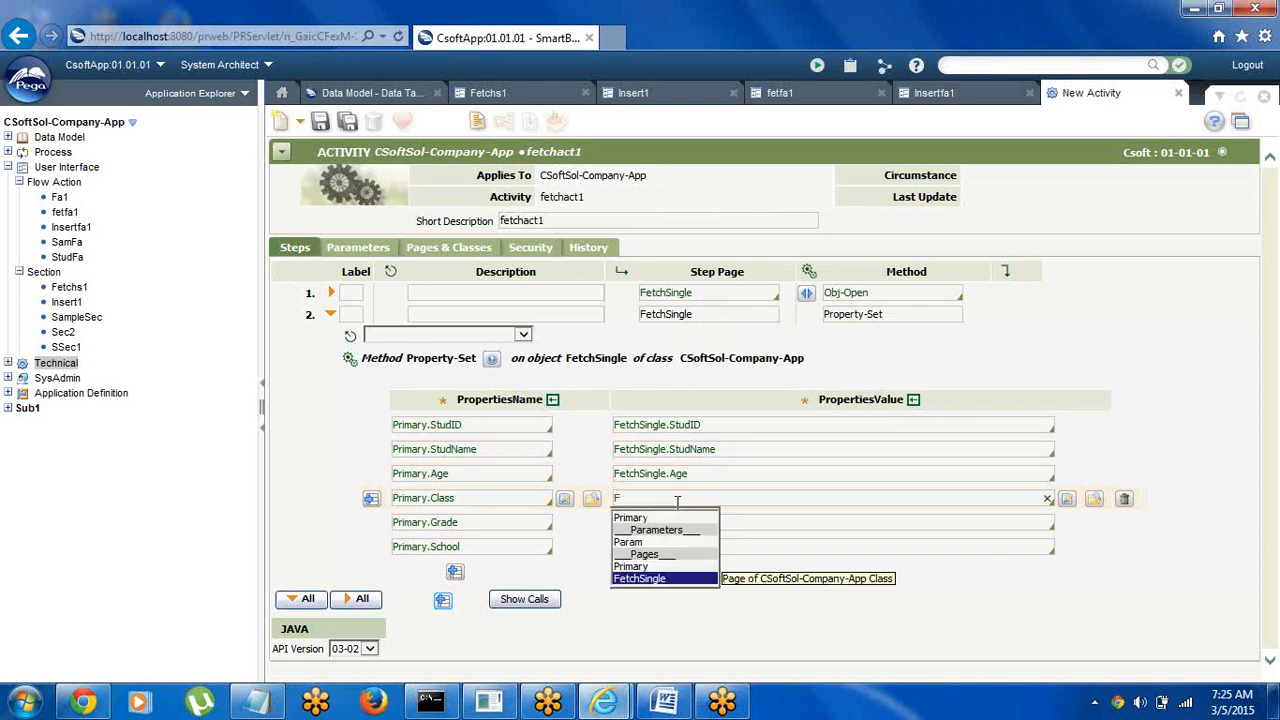
pyautogui.write('F')
pyautogui.press('Return')
pyautogui.press('Down')
pyautogui.press('Down')
pyautogui.press('Down')
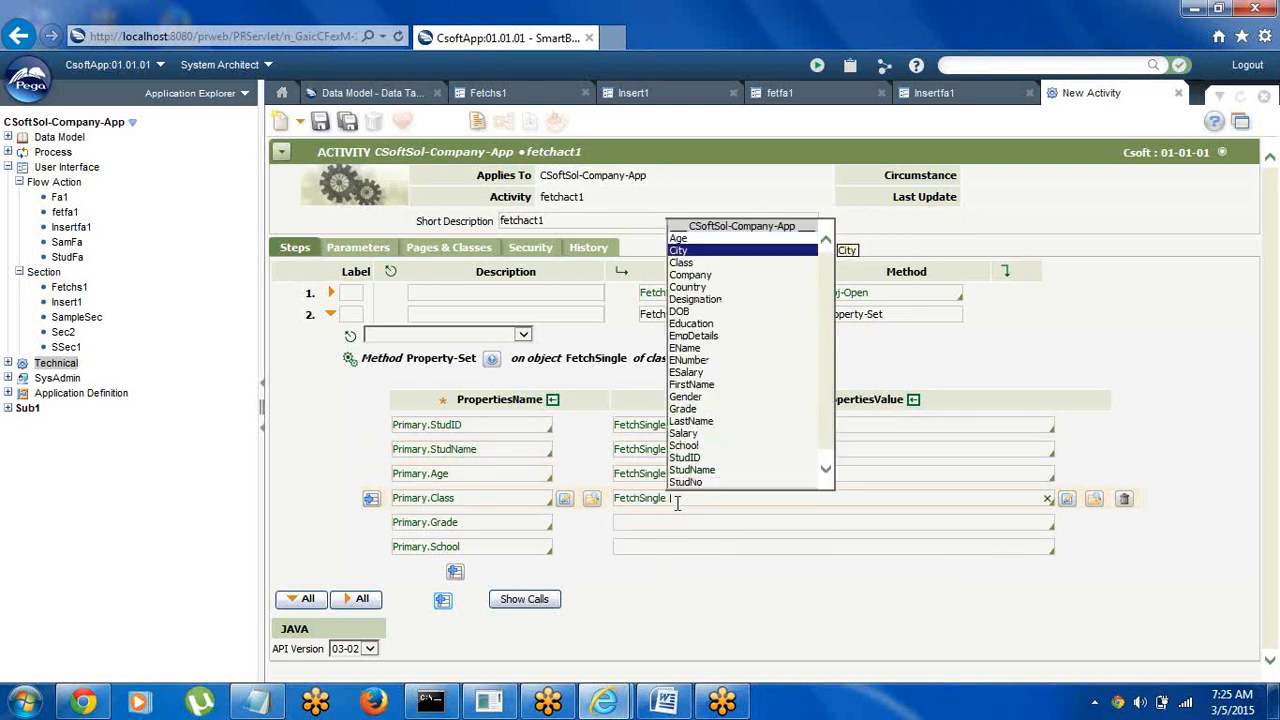
pyautogui.press('Return')
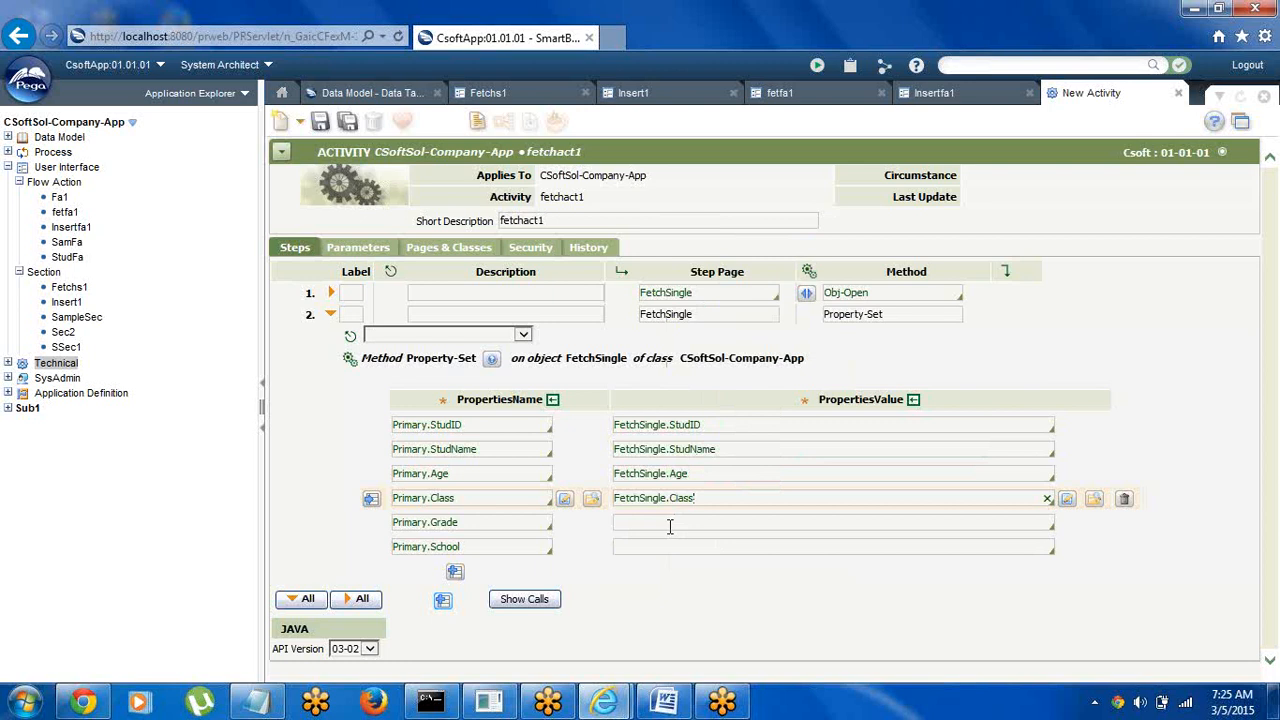
# Set the PropertiesValue for Primary.Grade to FetchSingle.Grade
pyautogui.click(670, 524)
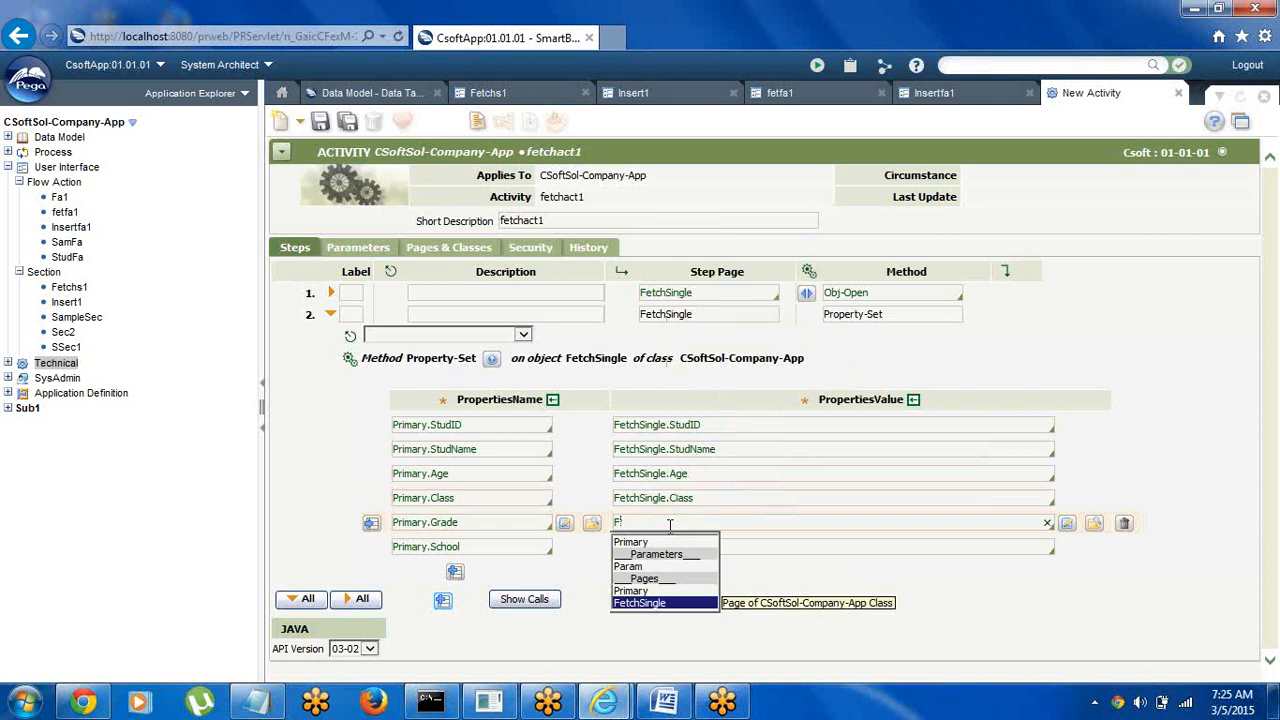
pyautogui.write('F')
pyautogui.press('Return')
pyautogui.press('Down')
pyautogui.press('Down')
pyautogui.press('Down')
pyautogui.press('Down')
pyautogui.press('Down')
pyautogui.press('Down')
pyautogui.press('Down')
pyautogui.press('Down')
pyautogui.press('Down')
pyautogui.press('Down')
pyautogui.press('Down')
pyautogui.press('Down')
pyautogui.press('Down')
pyautogui.press('Down')
pyautogui.press('Down')
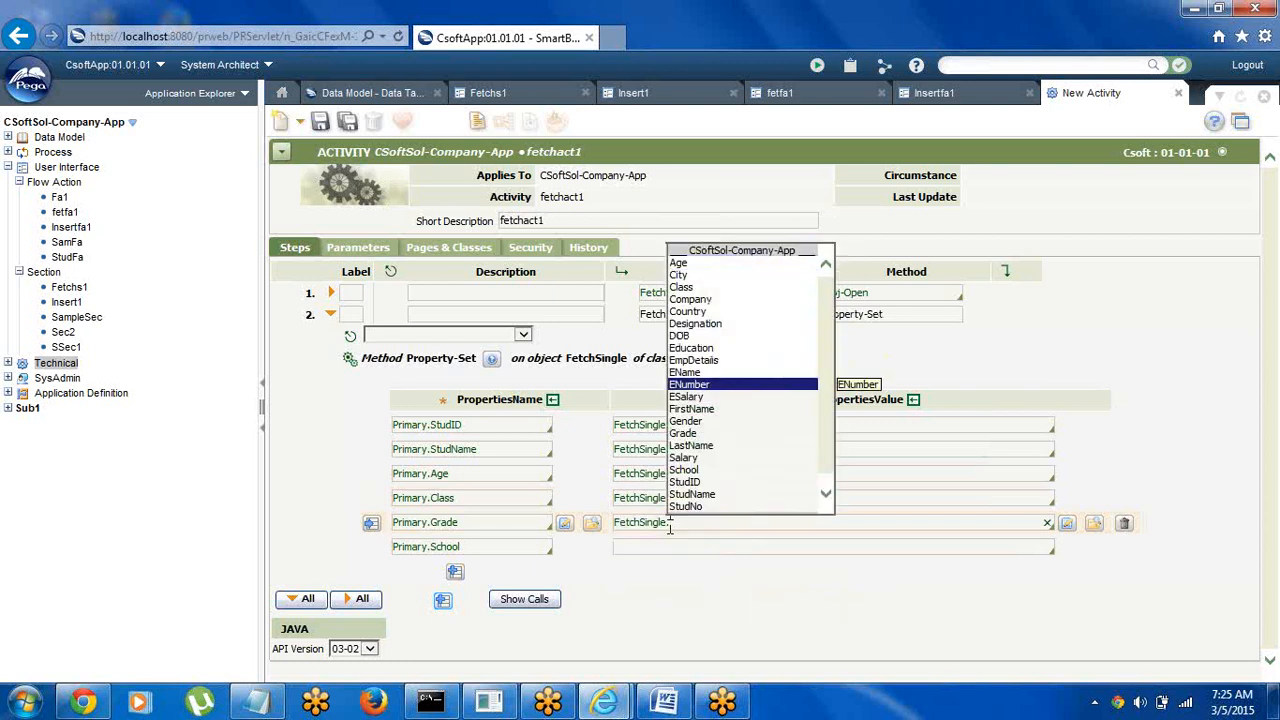
pyautogui.press('Return')
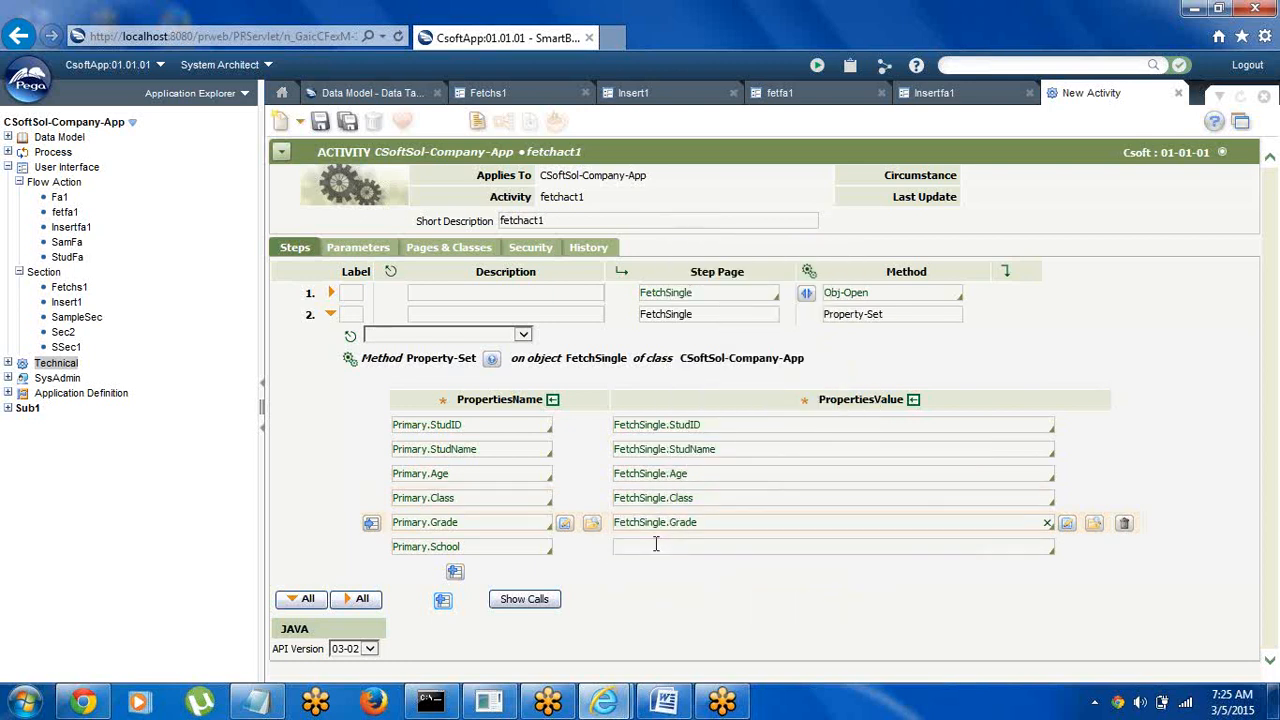
# Set the PropertiesValue for Primary.School to FetchSingle.School
pyautogui.click(657, 547)
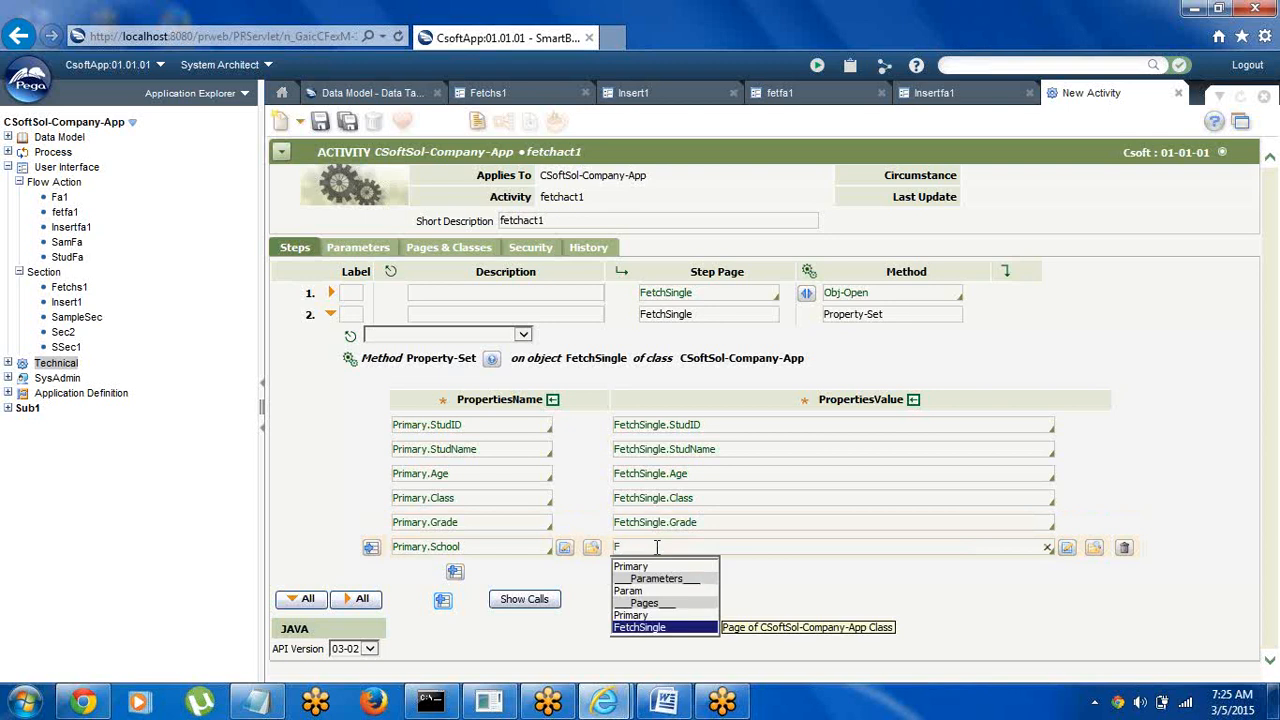
pyautogui.write('F')
pyautogui.press('Return')
pyautogui.press('Down')
pyautogui.press('Down')
pyautogui.press('Down')
pyautogui.press('Down')
pyautogui.press('Down')
pyautogui.press('Down')
pyautogui.press('Down')
pyautogui.press('Down')
pyautogui.press('Down')
pyautogui.press('Down')
pyautogui.press('Down')
pyautogui.press('Down')
pyautogui.press('Down')
pyautogui.press('Down')
pyautogui.press('Down')
pyautogui.press('Down')
pyautogui.press('Down')
pyautogui.press('Down')
pyautogui.press('Down')
pyautogui.press('Down')
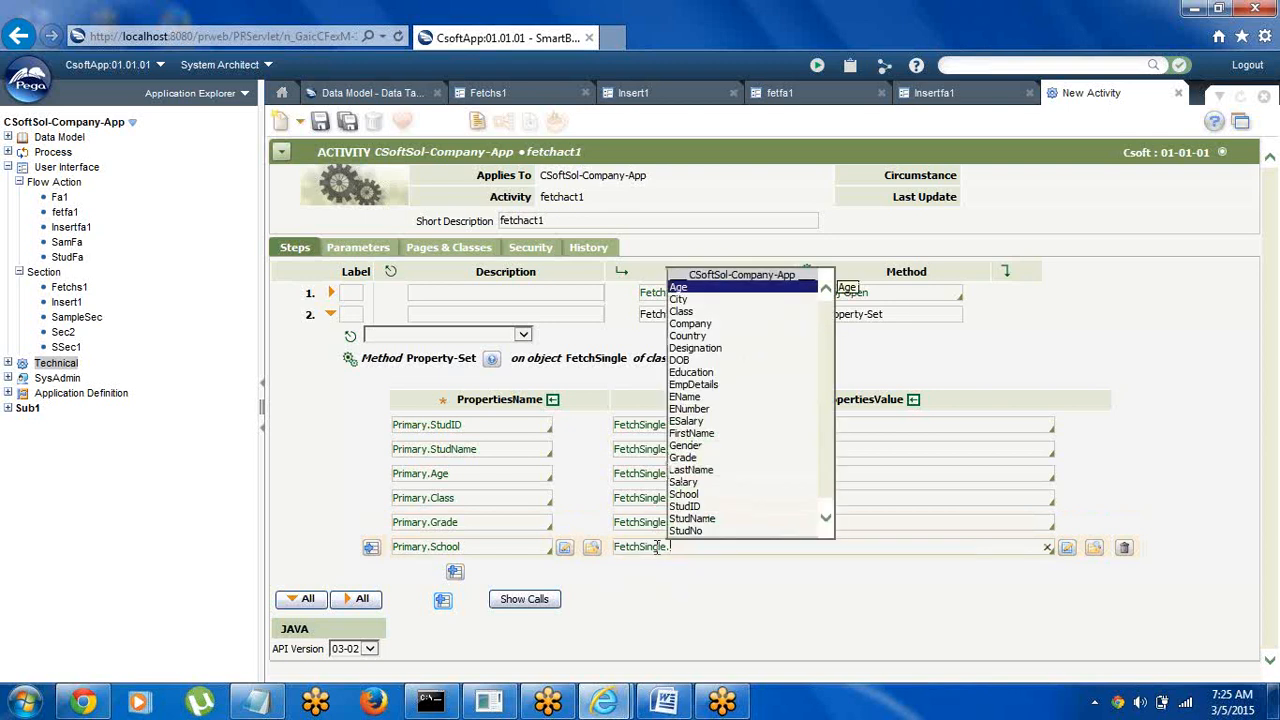
pyautogui.press('Up')
pyautogui.press('Up')
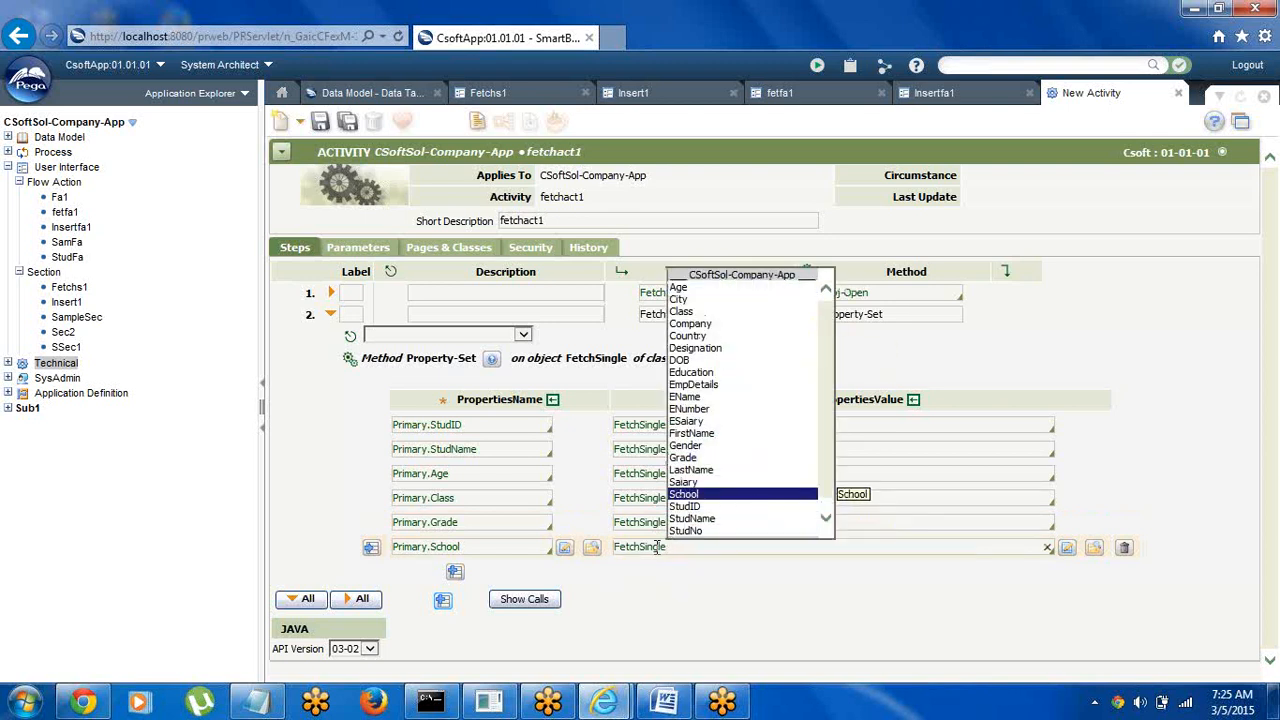
pyautogui.press('Return')
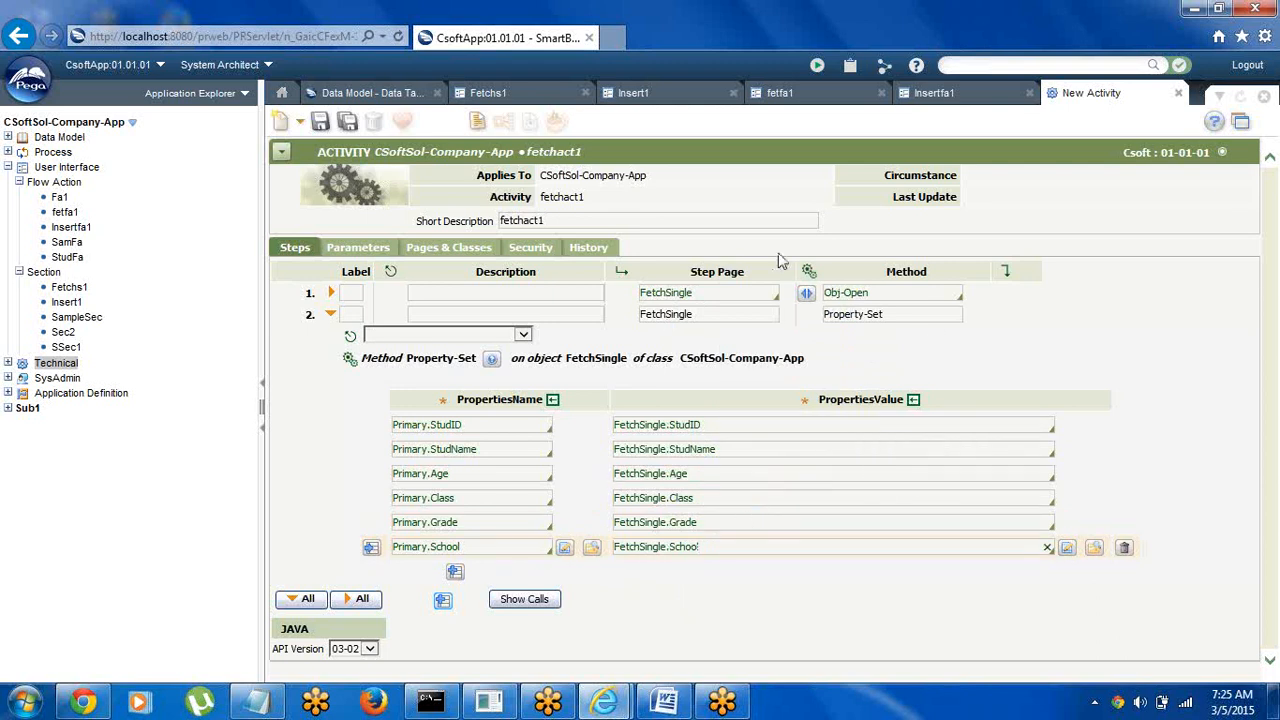
# Set the fetchact1 activity's type to Utility in its security settings and save the activity
pyautogui.click(530, 250)
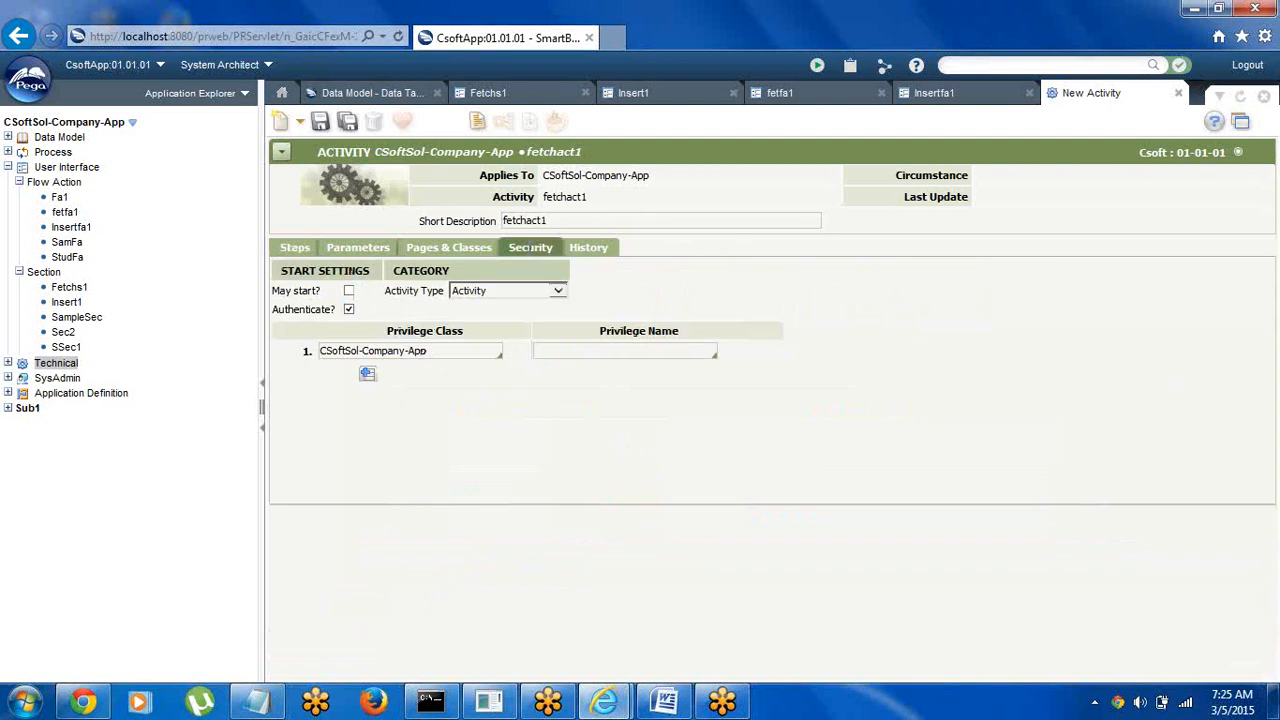
pyautogui.click(484, 292)
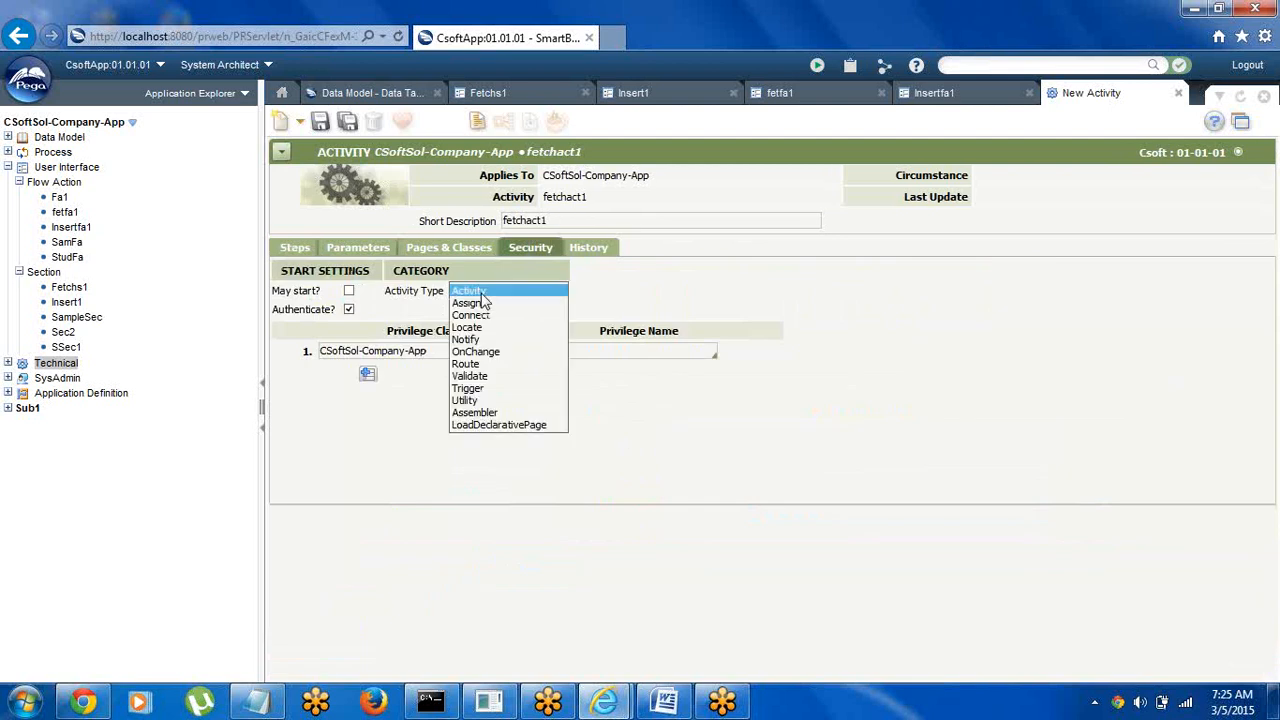
pyautogui.click(464, 400)
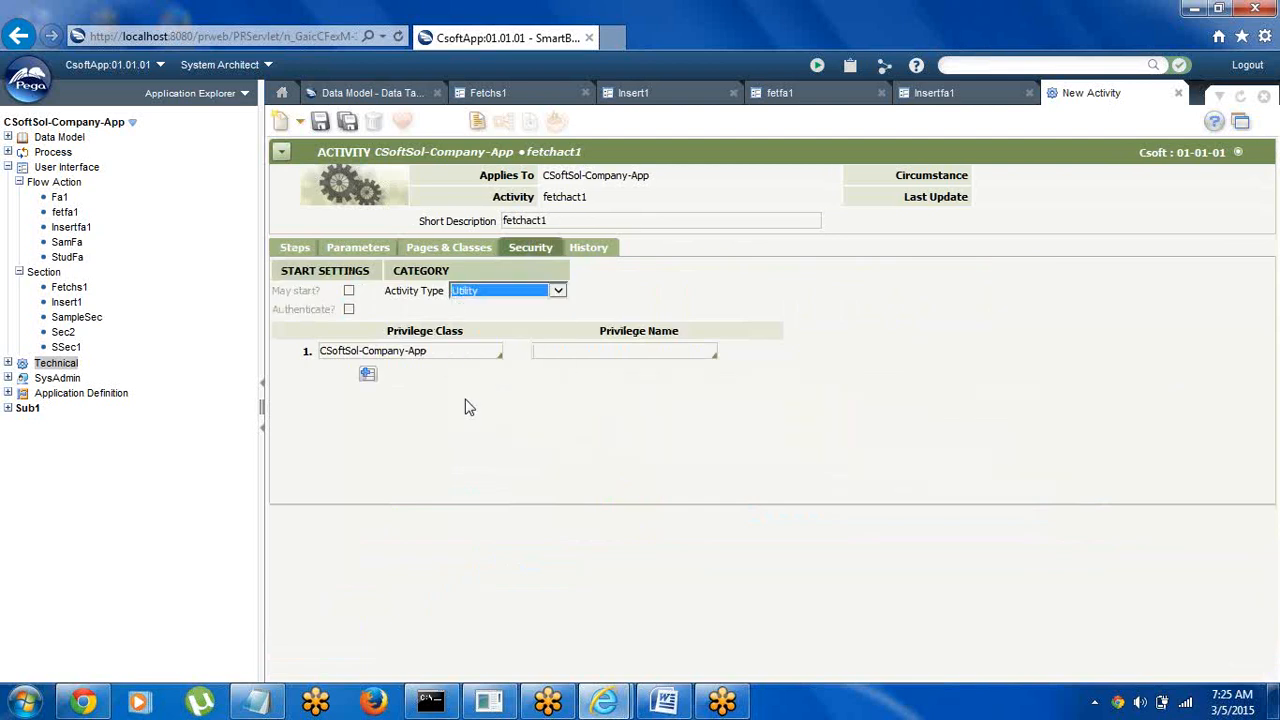
pyautogui.click(320, 121)
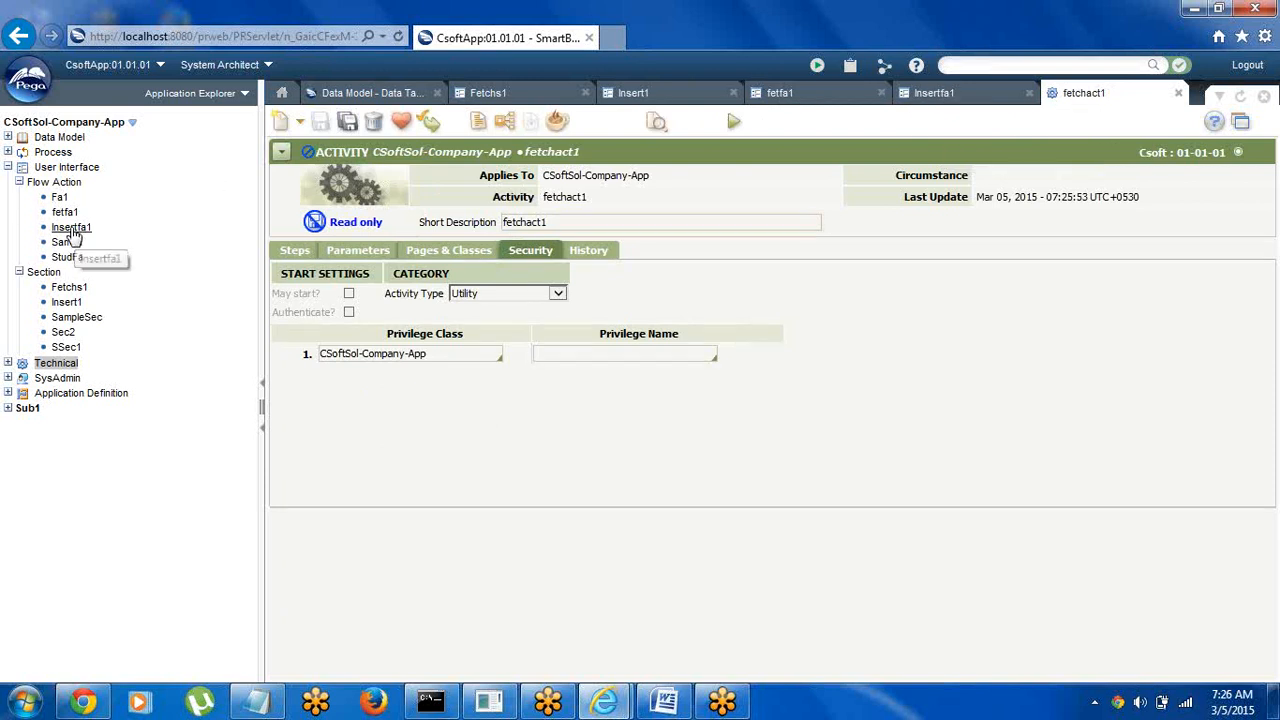
# Open the Insflow1 flow from the Process rules and delete the end shape after InsertAct
pyautogui.click(8, 152)
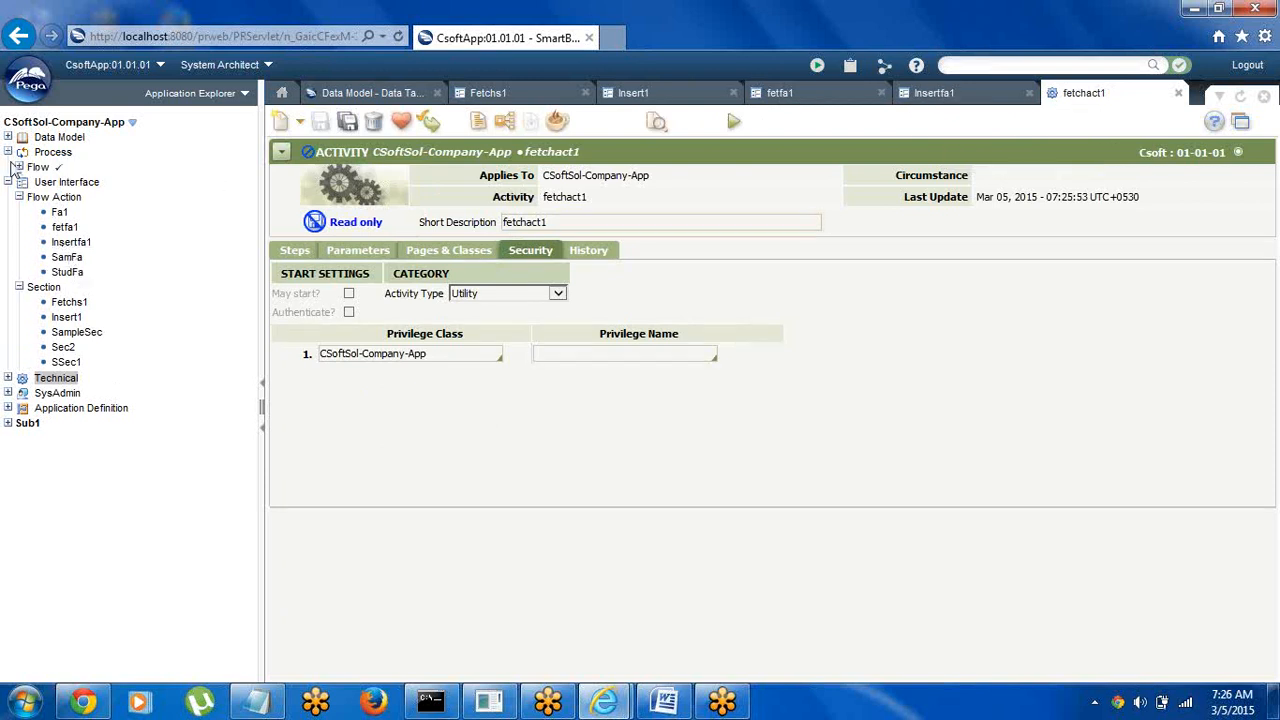
pyautogui.click(19, 167)
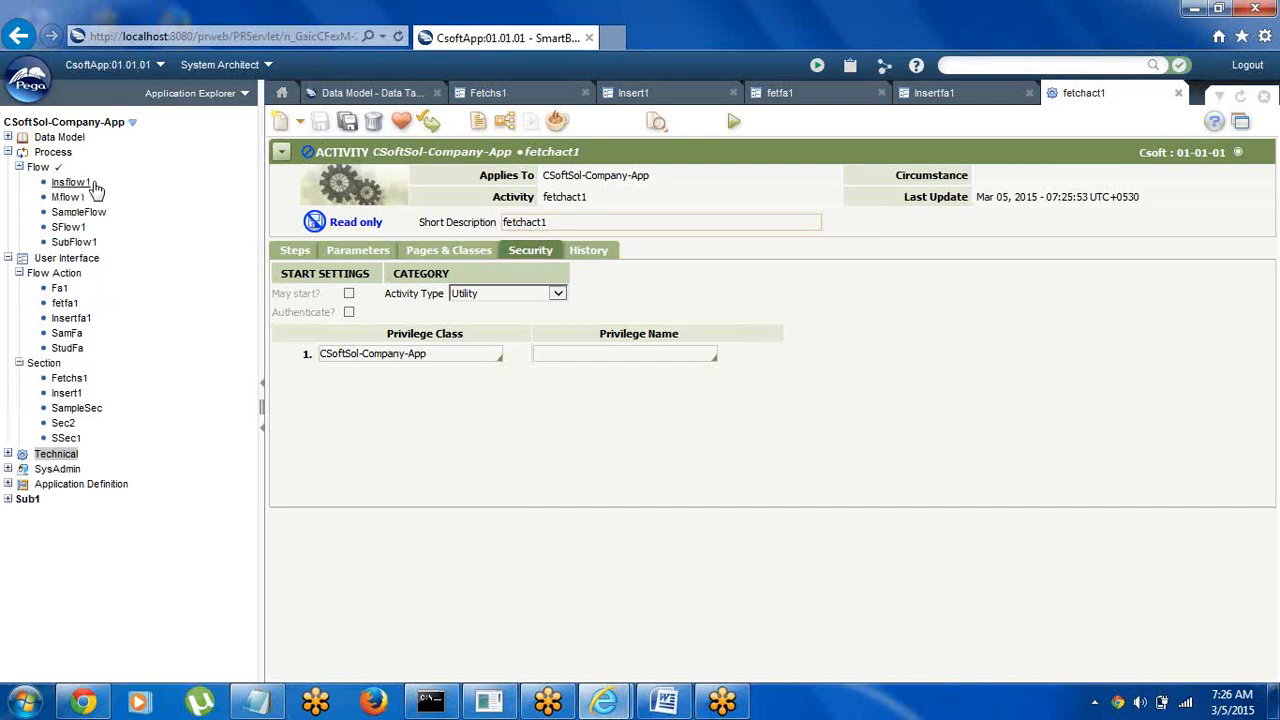
pyautogui.click(69, 186)
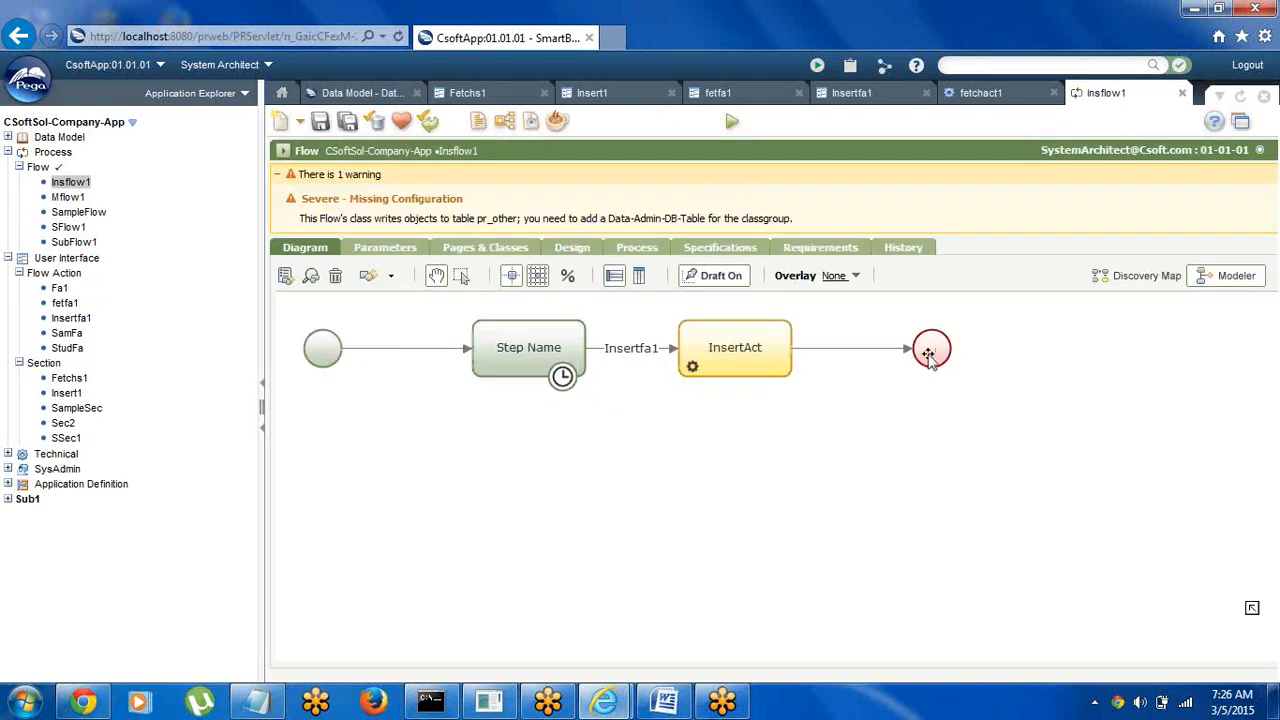
pyautogui.rightClick(930, 357)
pyautogui.click(973, 400)
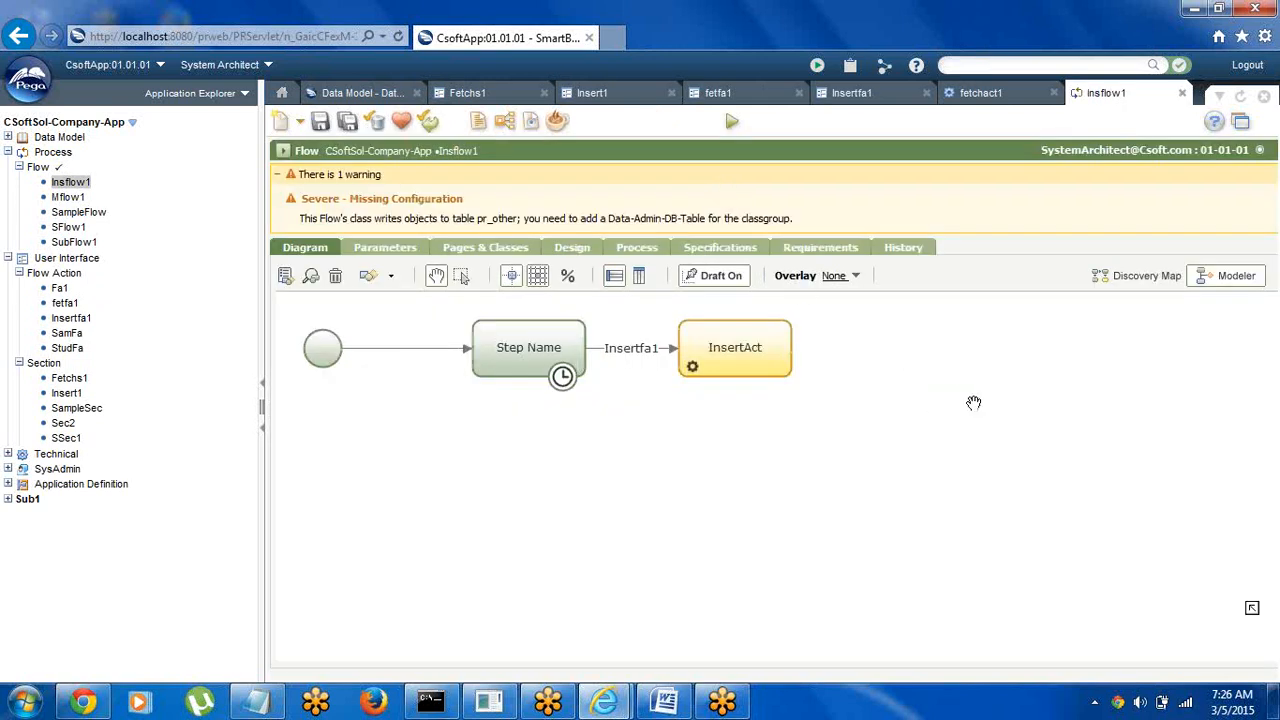
# Change the flow action of the connector between Step Name and InsertAct to fetfa1
pyautogui.rightClick(625, 360)
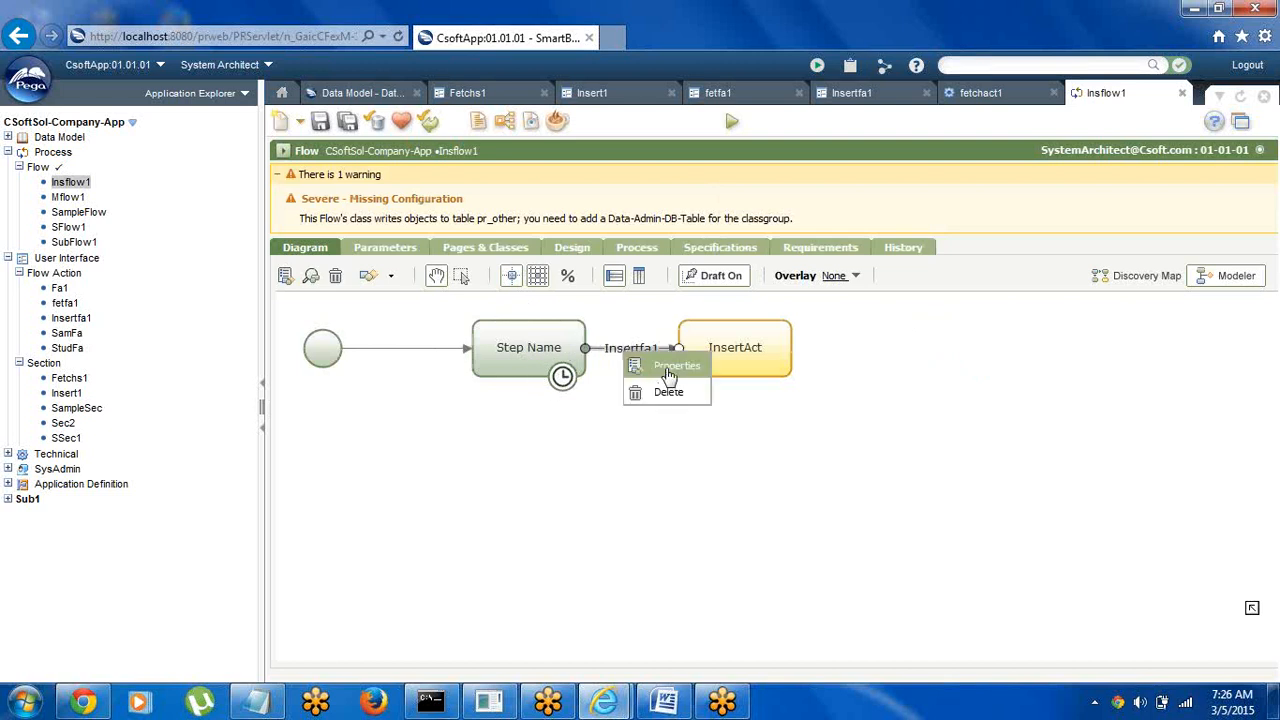
pyautogui.click(662, 367)
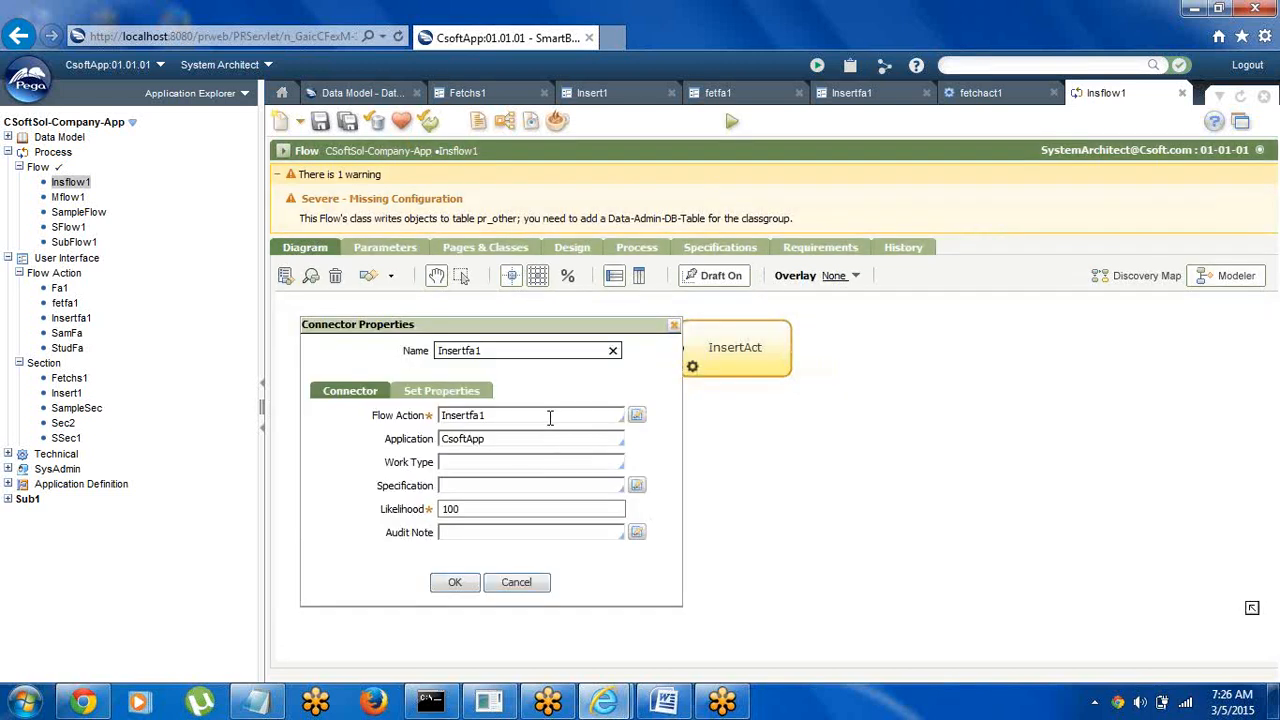
pyautogui.click(550, 418)
pyautogui.press('Up')
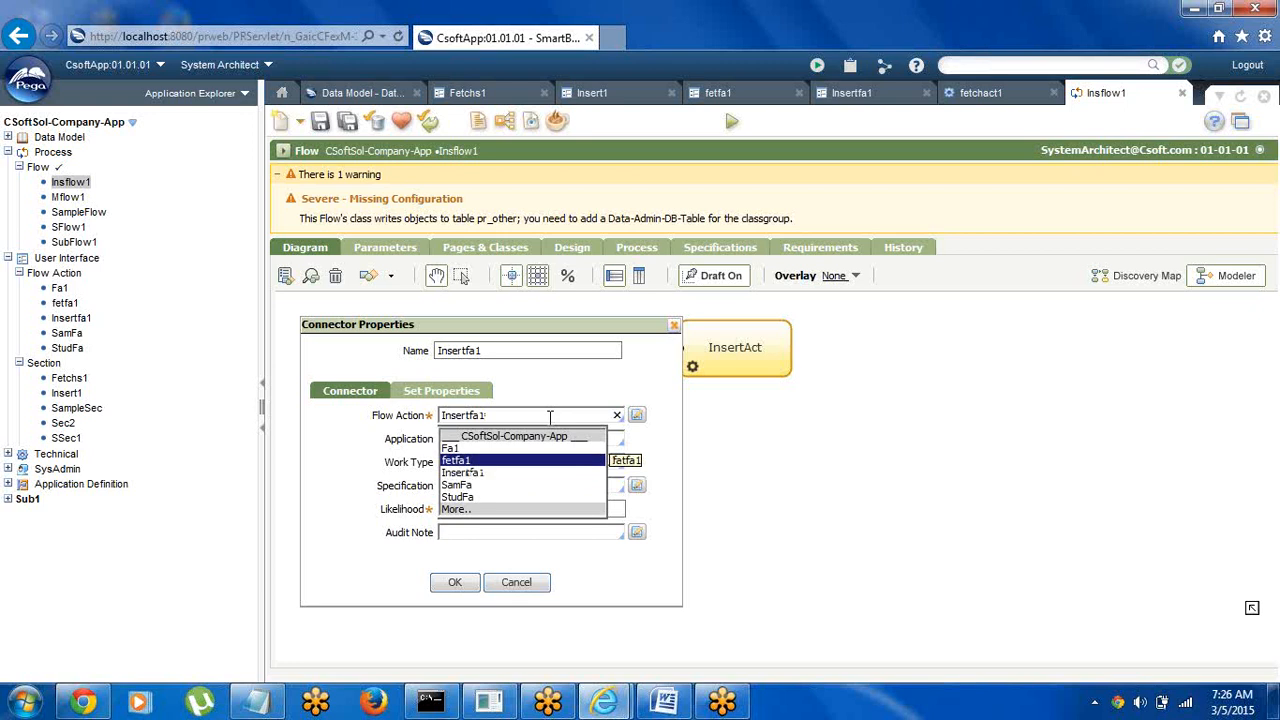
pyautogui.press('Up')
pyautogui.press('Down')
pyautogui.press('Return')
pyautogui.doubleClick(497, 351)
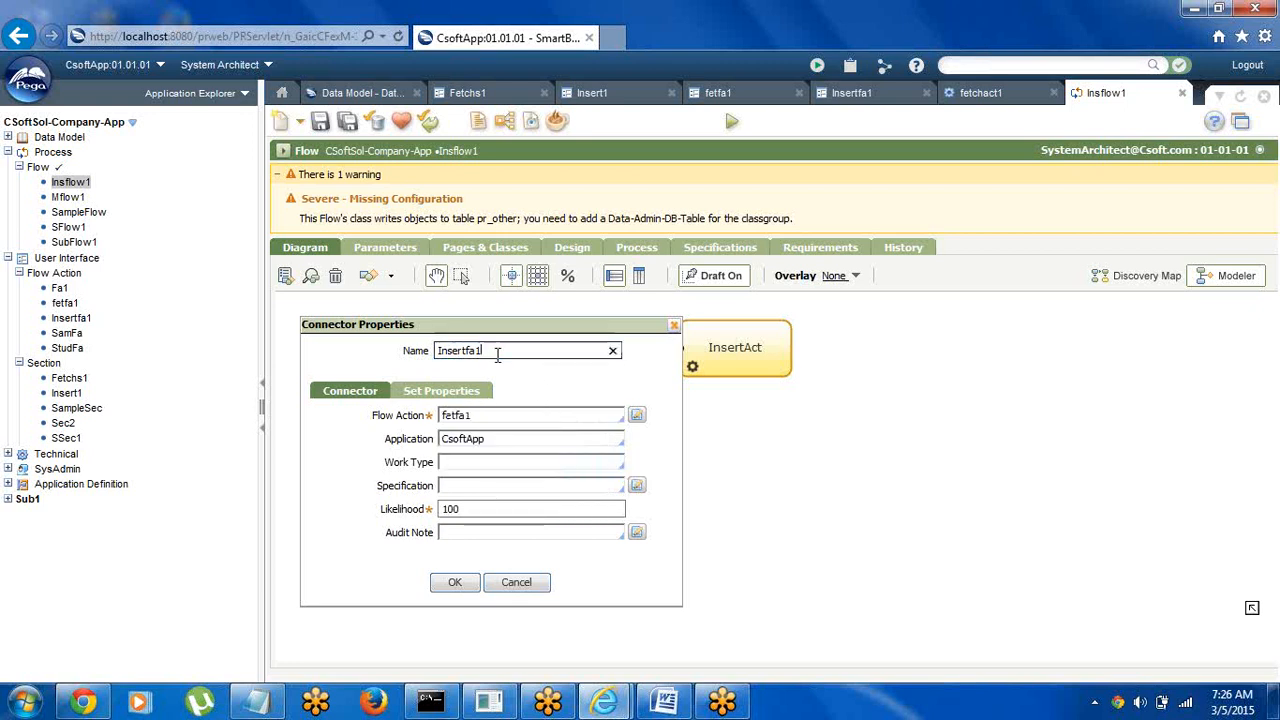
pyautogui.click(456, 588)
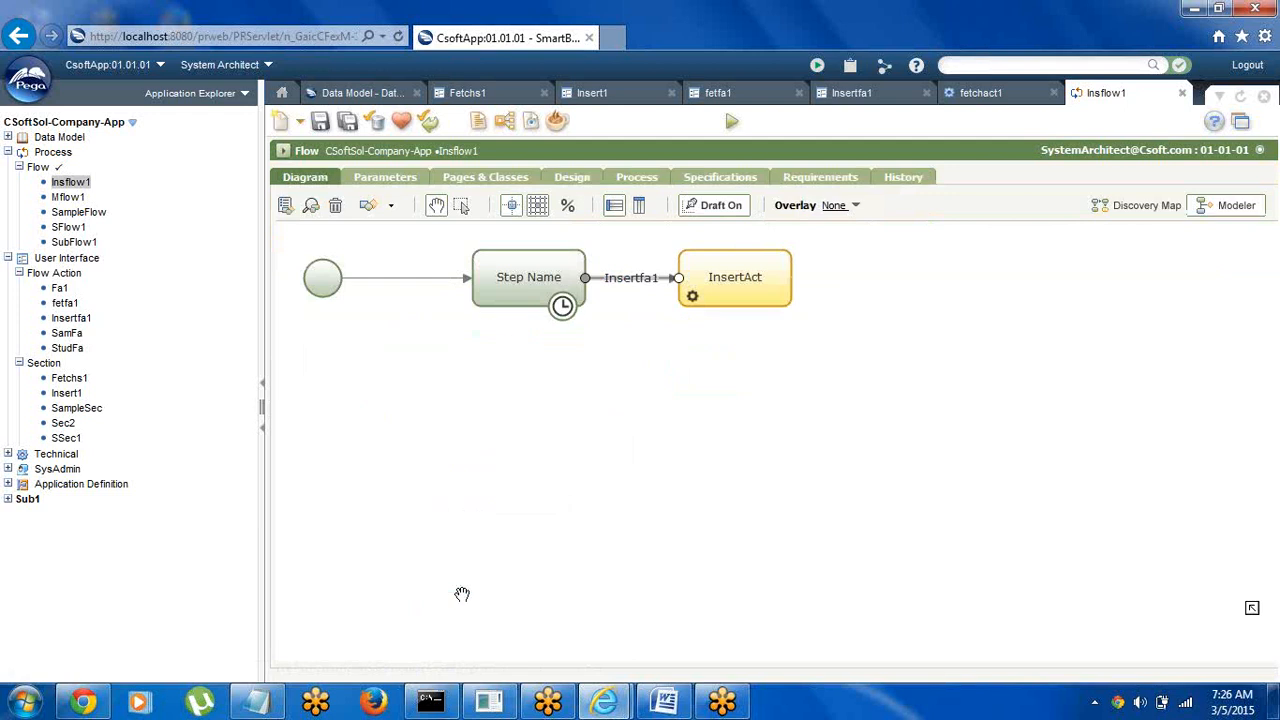
# Change the rule of the InsertAct utility shape to fetchact1 and apply its properties
pyautogui.rightClick(737, 285)
pyautogui.click(778, 297)
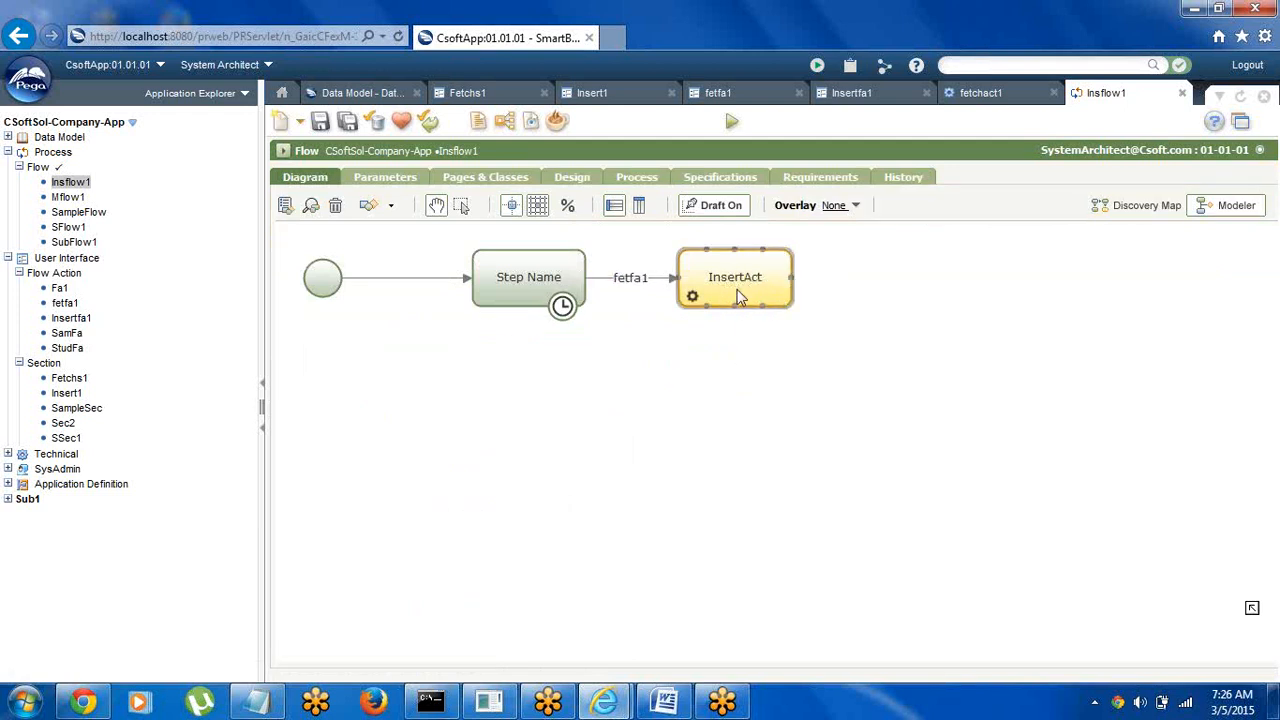
pyautogui.rightClick(738, 297)
pyautogui.click(770, 306)
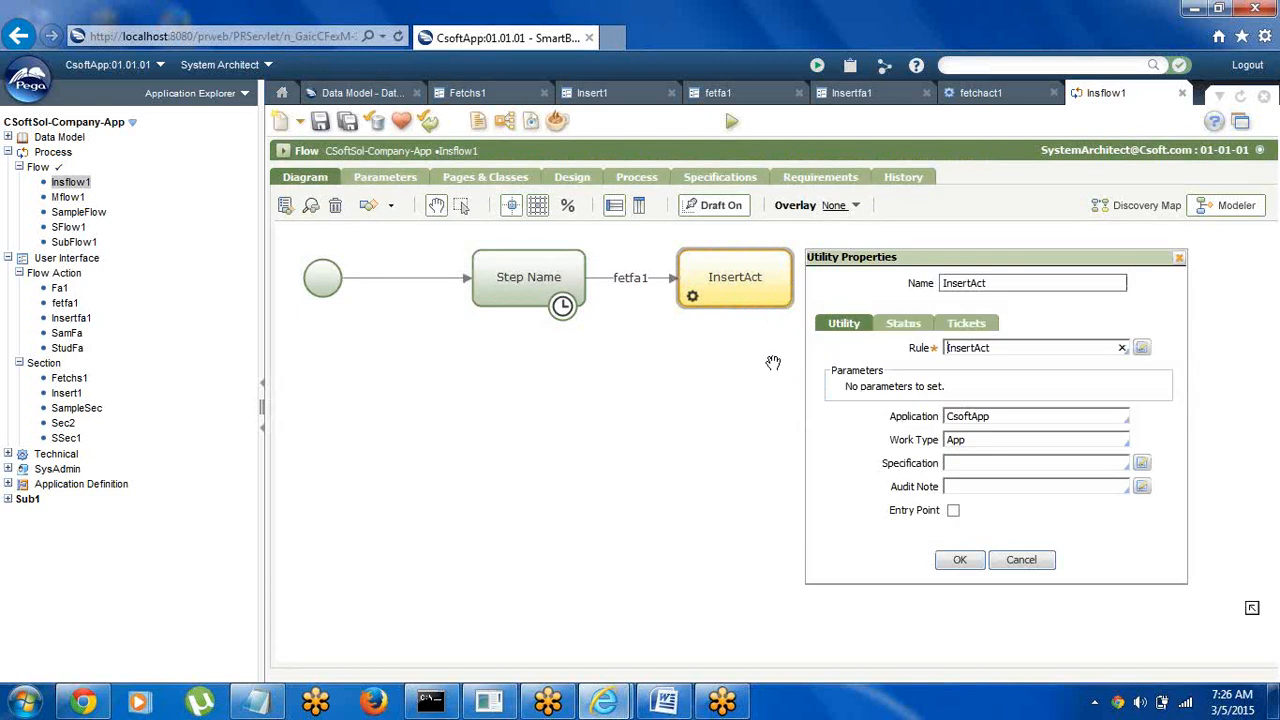
pyautogui.click(1005, 347)
pyautogui.press('Up')
pyautogui.press('Return')
pyautogui.click(958, 563)
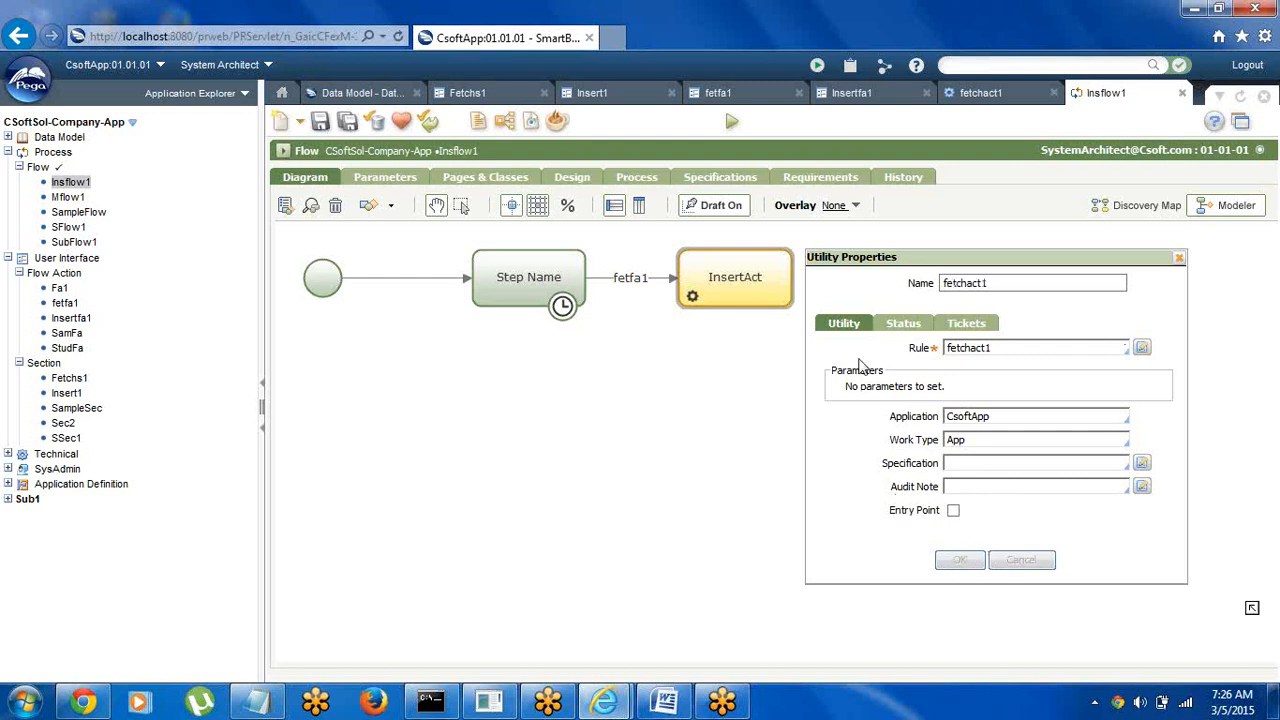
# Add an Assignment shape to the Insflow1 diagram after the fetchact1 utility
pyautogui.rightClick(877, 283)
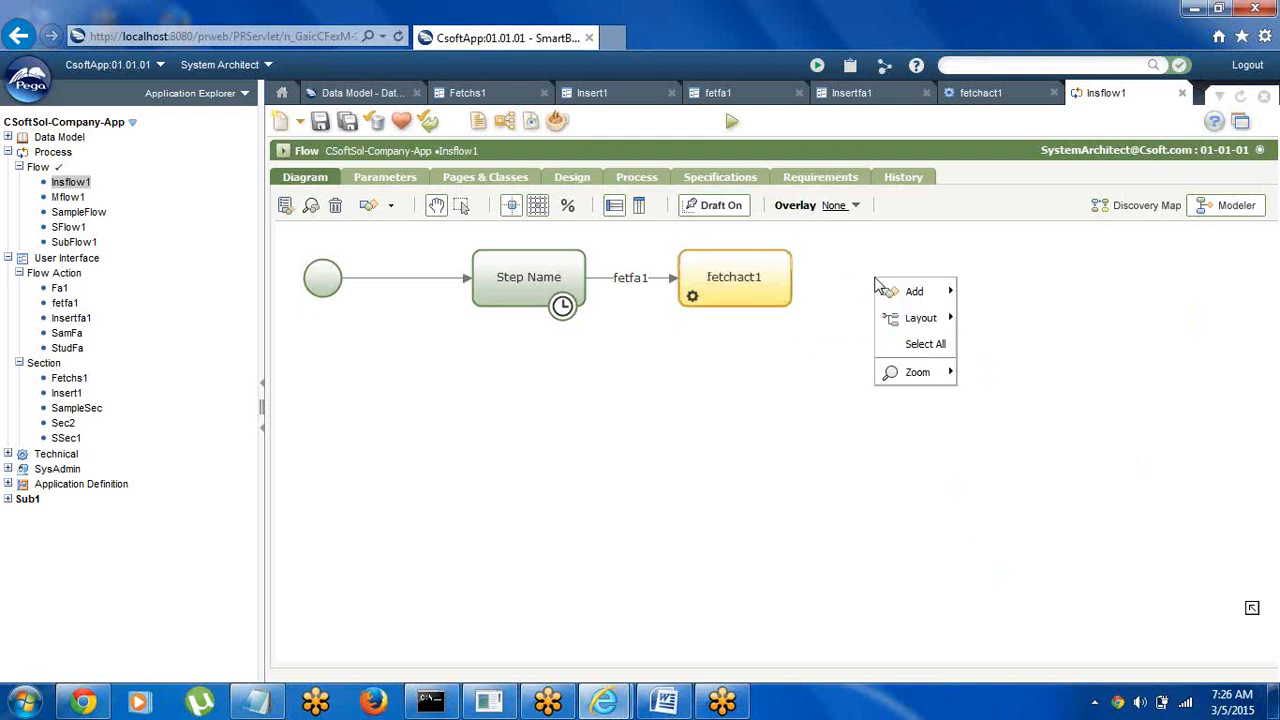
pyautogui.moveTo(910, 292)
pyautogui.click(1013, 293)
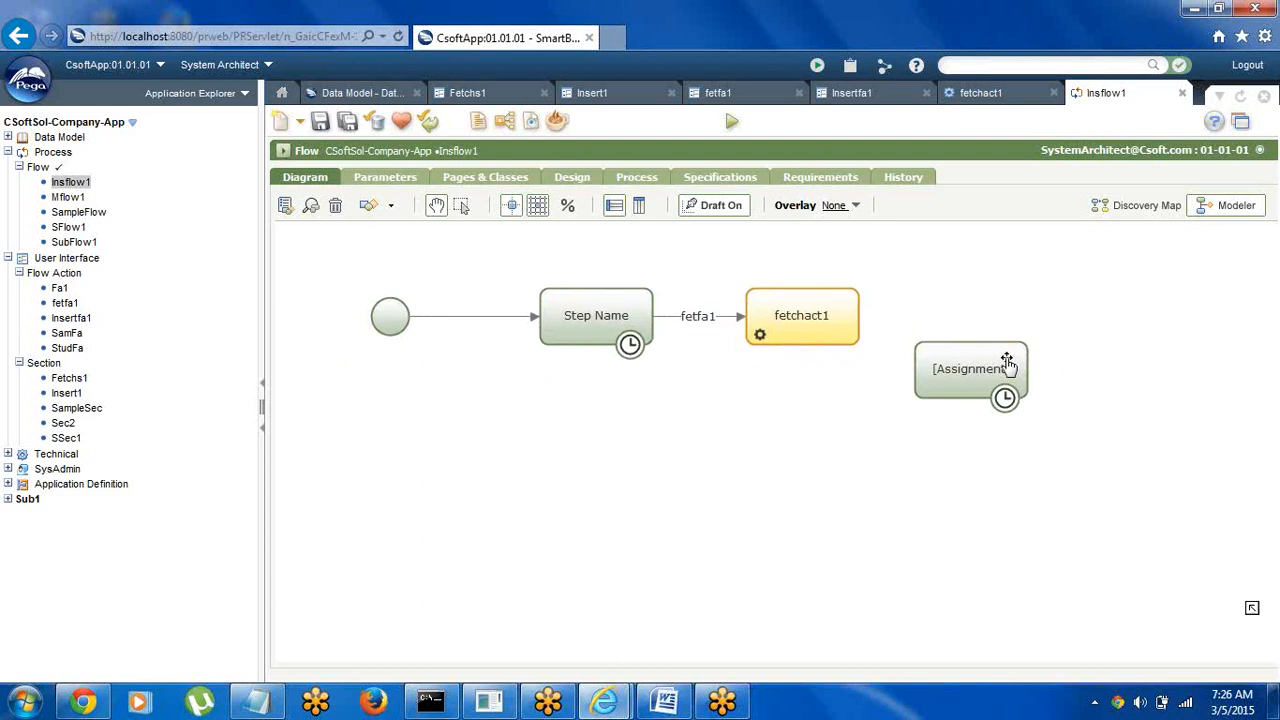
pyautogui.doubleClick(965, 358)
pyautogui.click(958, 380)
pyautogui.click(1004, 392)
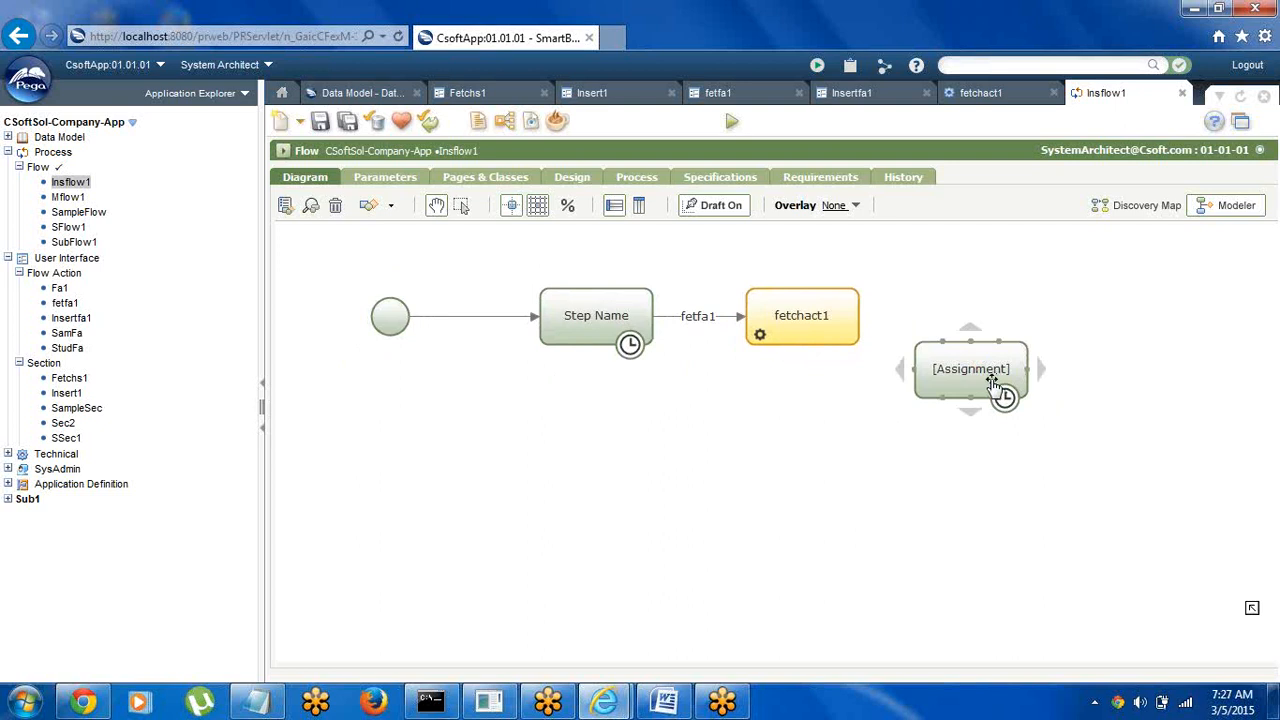
pyautogui.moveTo(998, 343); pyautogui.dragTo(1014, 405)
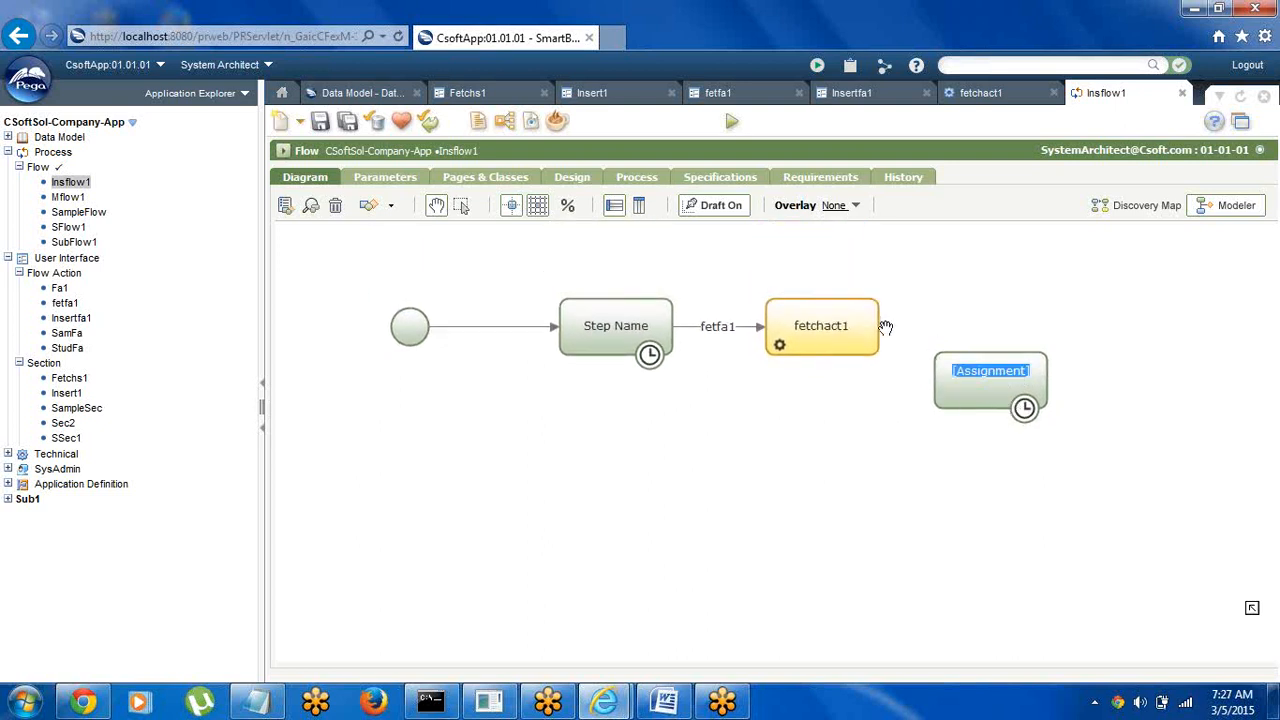
pyautogui.click(1131, 344)
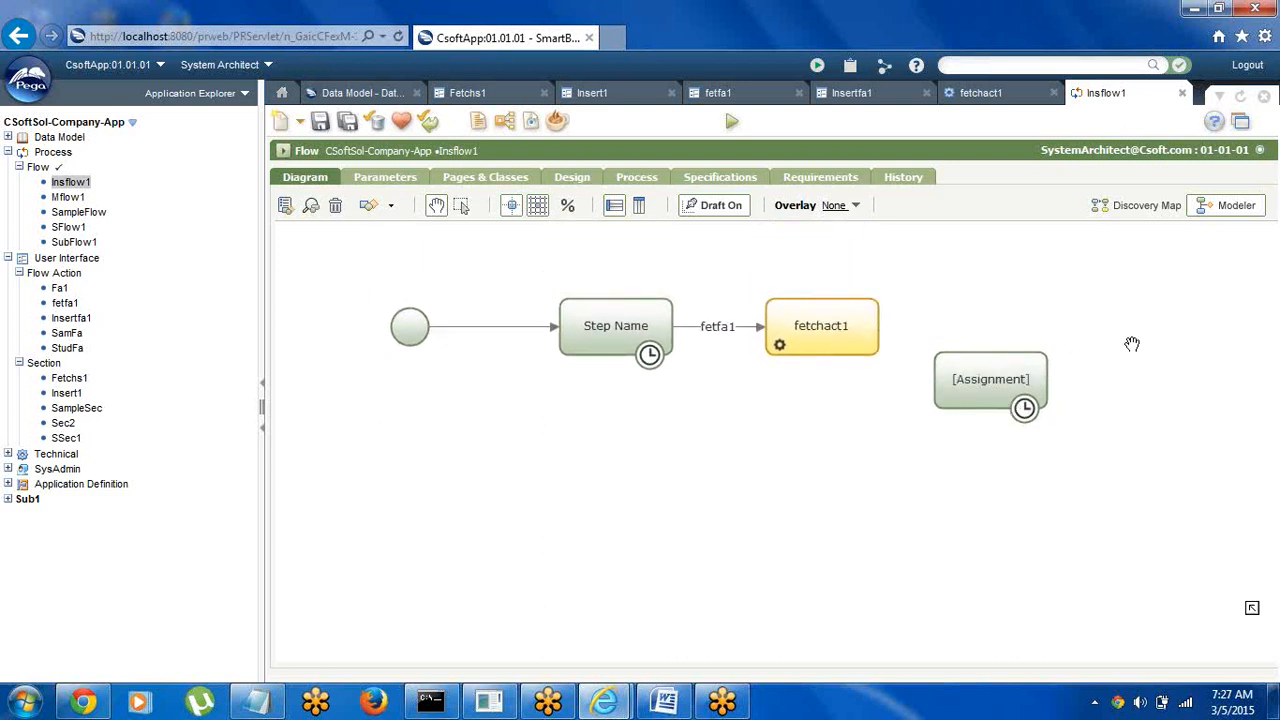
# Add an End shape to the Insflow1 diagram beyond the new assignment
pyautogui.rightClick(1120, 381)
pyautogui.moveTo(1150, 390)
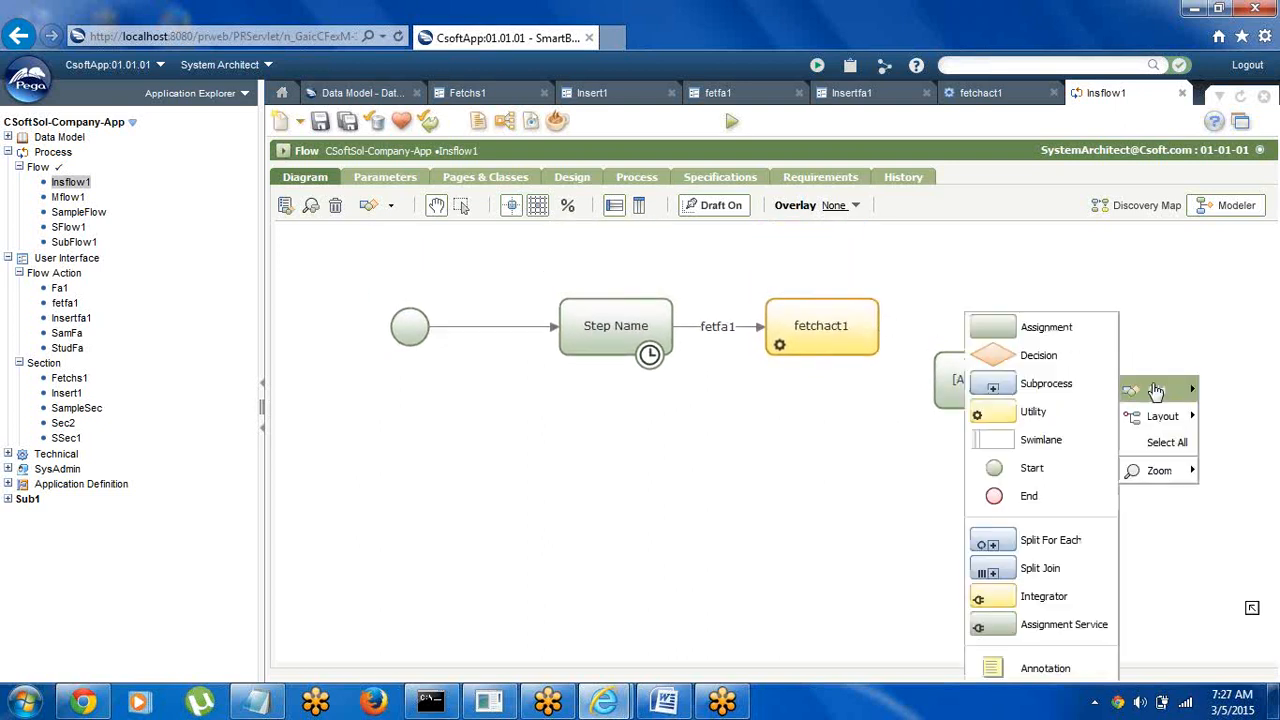
pyautogui.click(1033, 497)
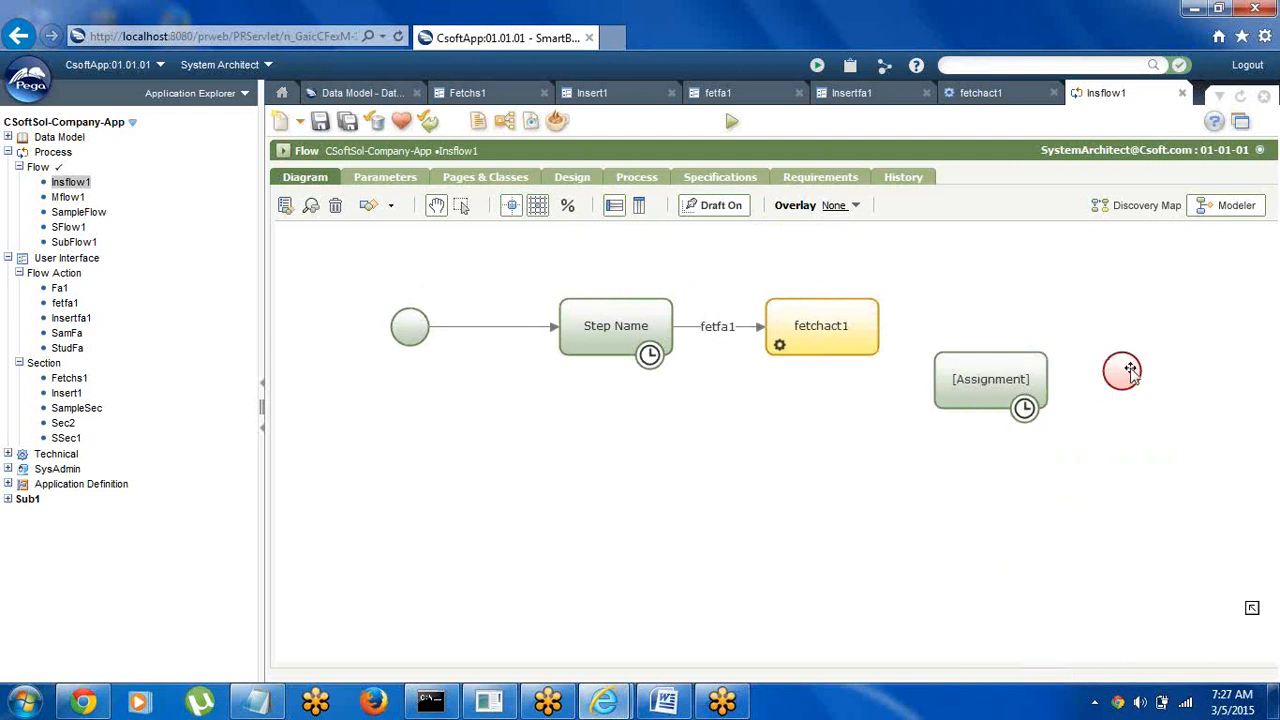
pyautogui.moveTo(1120, 374); pyautogui.dragTo(1098, 437)
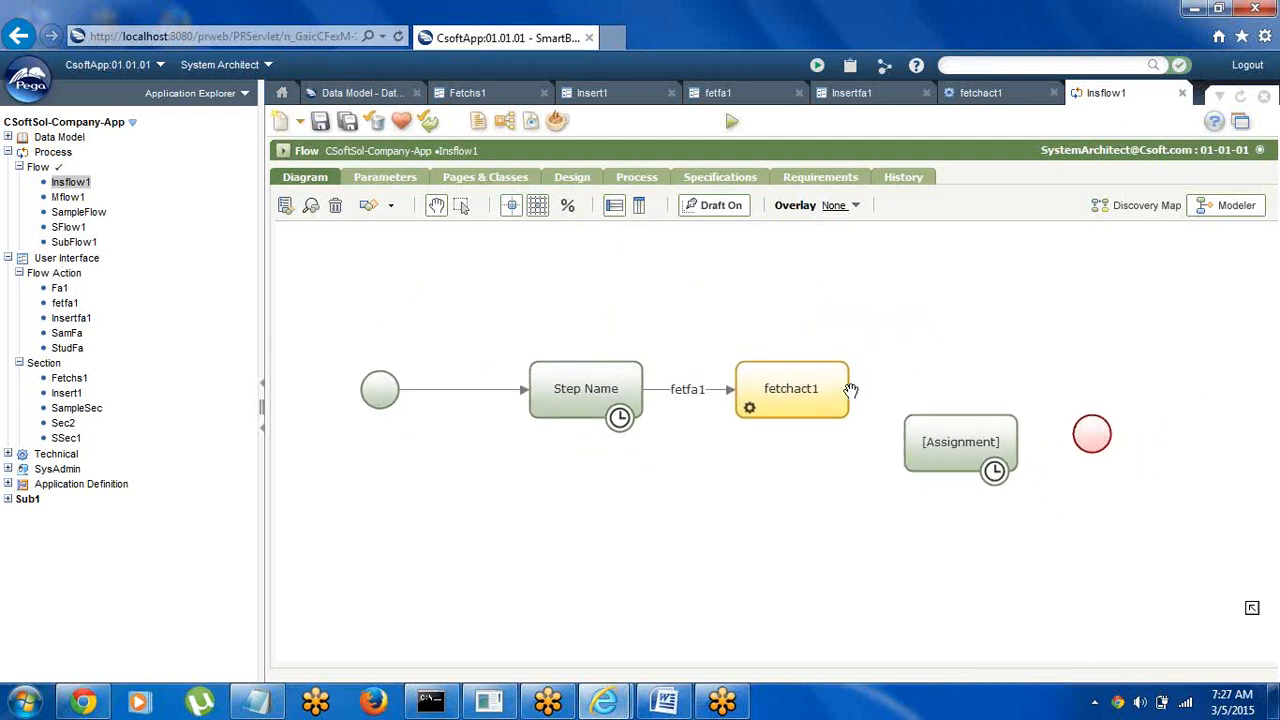
# Connect fetchact1 to the new assignment and the assignment to the end shape, saving the flow
pyautogui.moveTo(847, 391)
pyautogui.moveTo(848, 391); pyautogui.dragTo(910, 440)
pyautogui.moveTo(1077, 437); pyautogui.dragTo(1006, 451)
pyautogui.doubleClick(1004, 452)
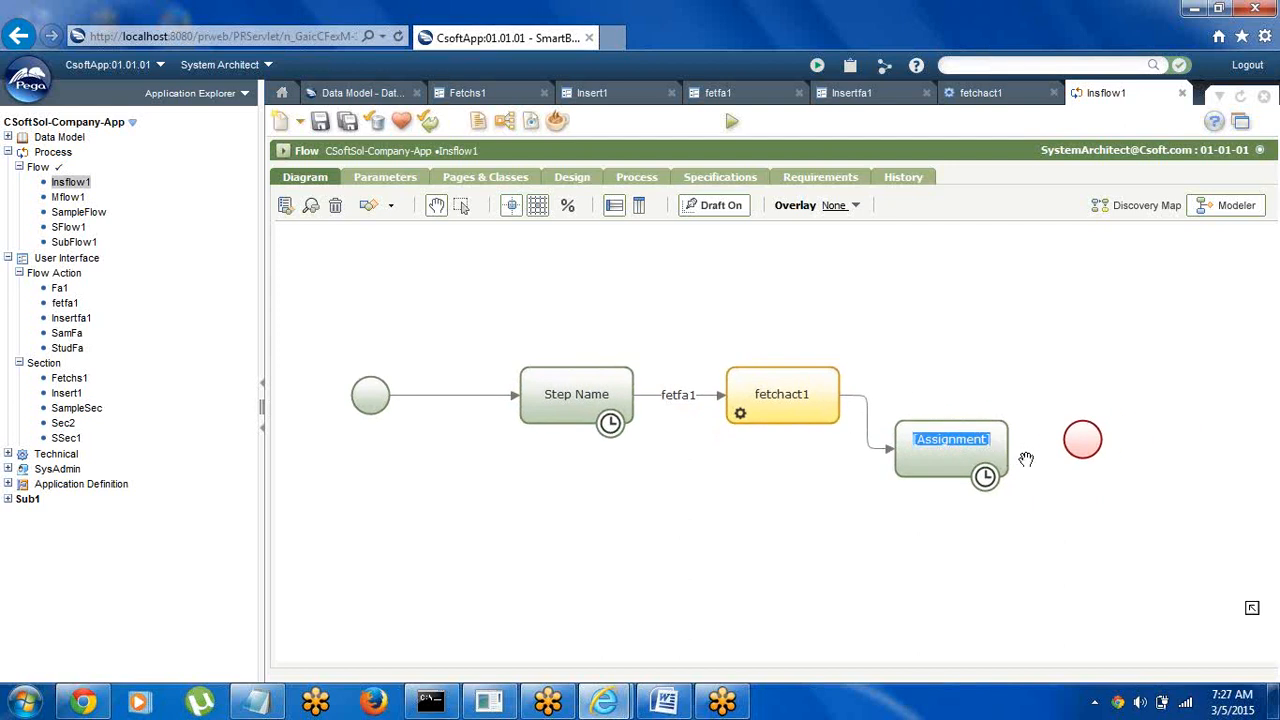
pyautogui.click(1000, 568)
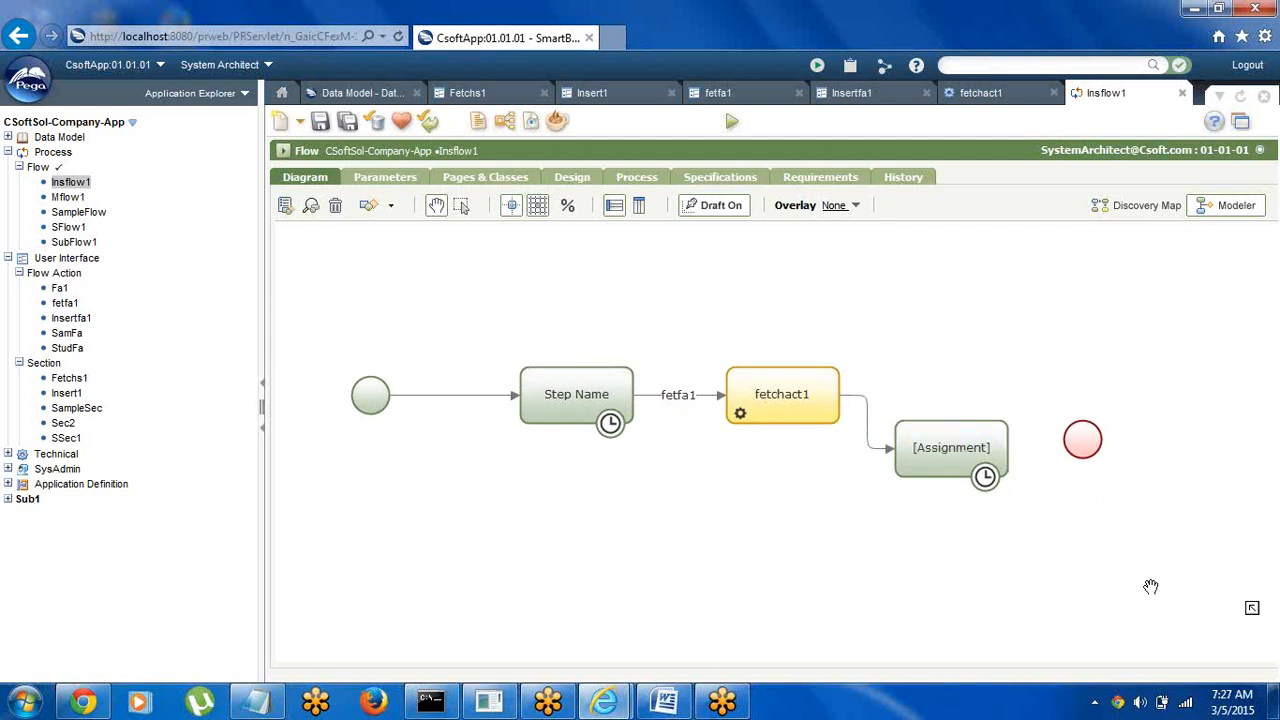
pyautogui.moveTo(1009, 455)
pyautogui.moveTo(1009, 456)
pyautogui.mouseDown()
pyautogui.moveTo(1082, 441)
pyautogui.moveTo(1018, 445)
pyautogui.mouseUp()
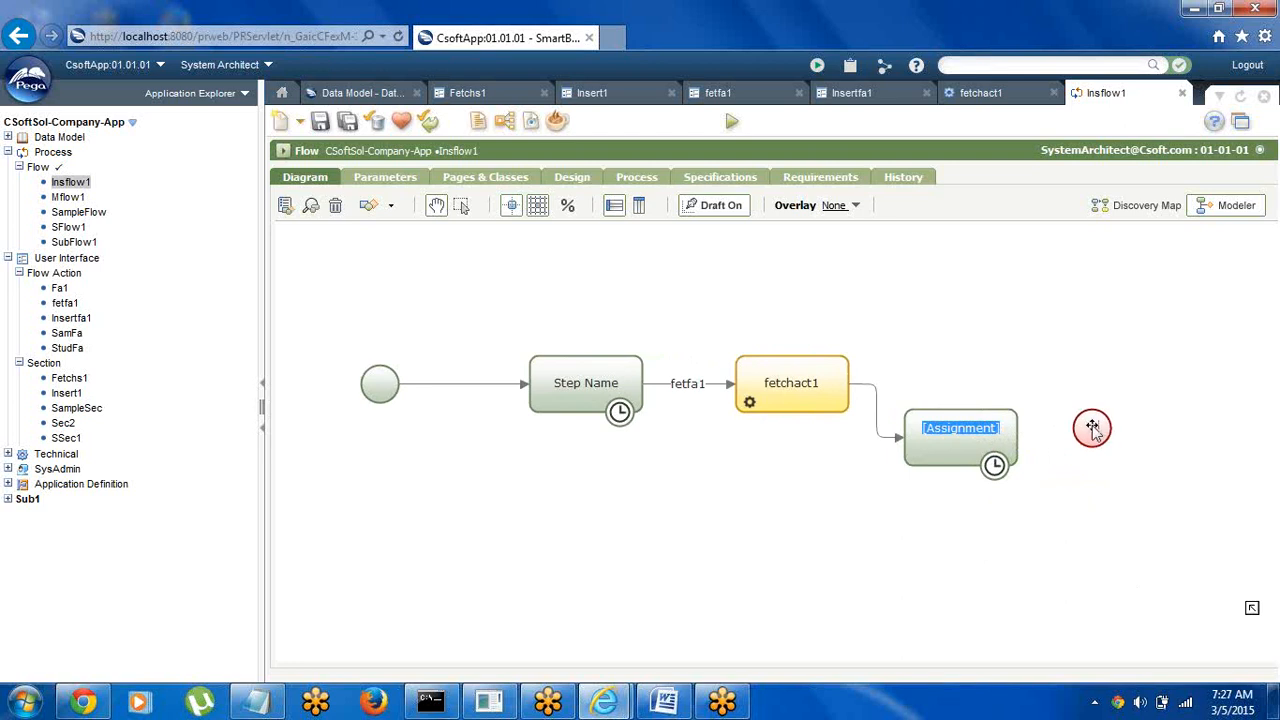
pyautogui.moveTo(1092, 428); pyautogui.dragTo(1138, 462)
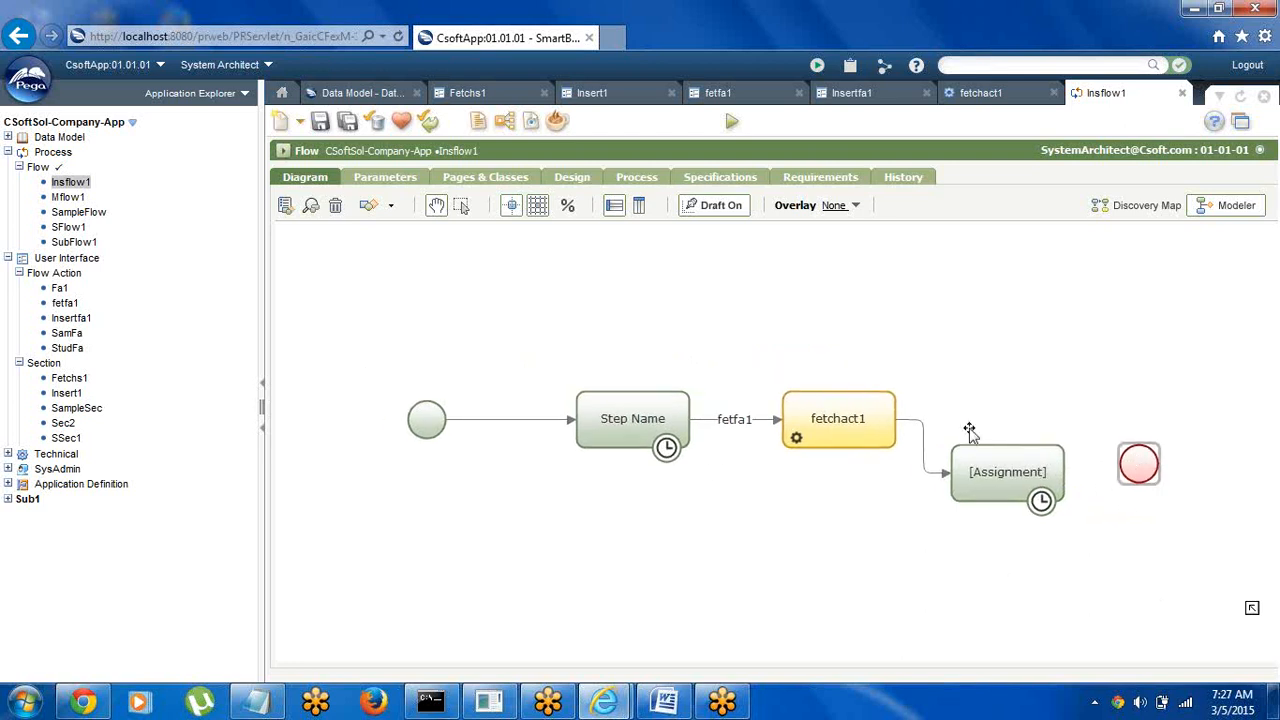
pyautogui.click(320, 121)
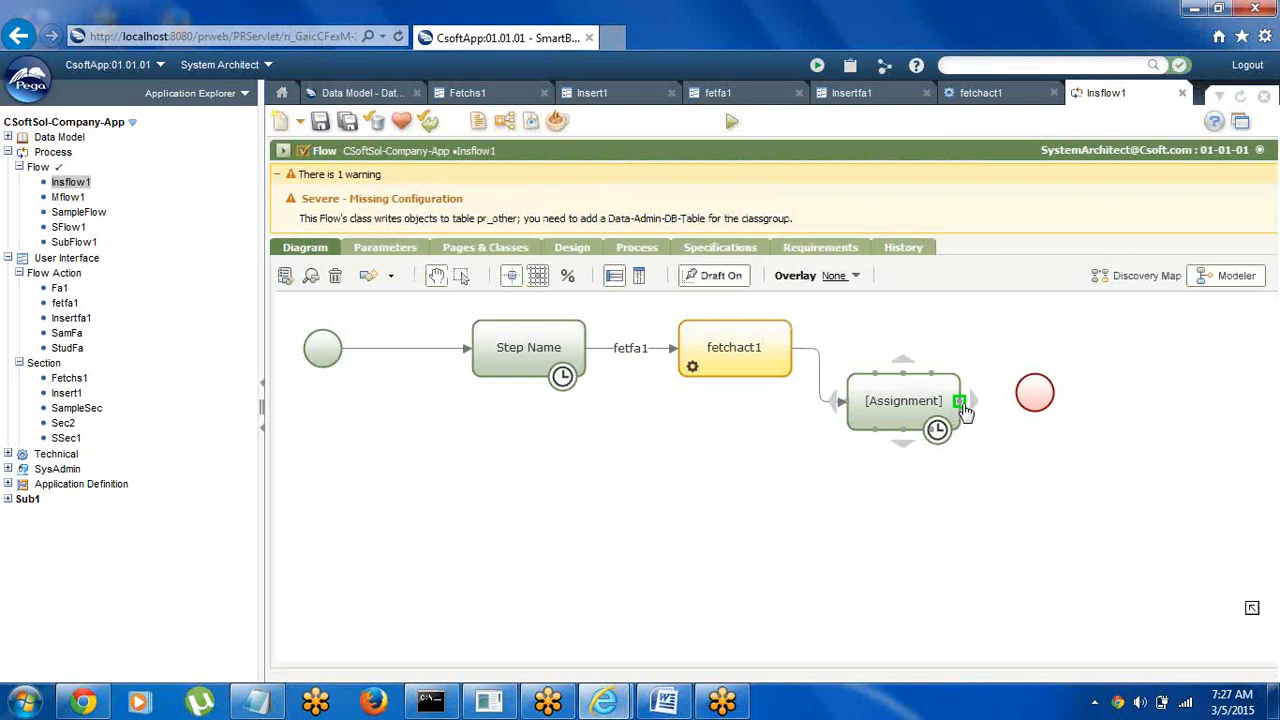
pyautogui.moveTo(959, 403); pyautogui.dragTo(1038, 397)
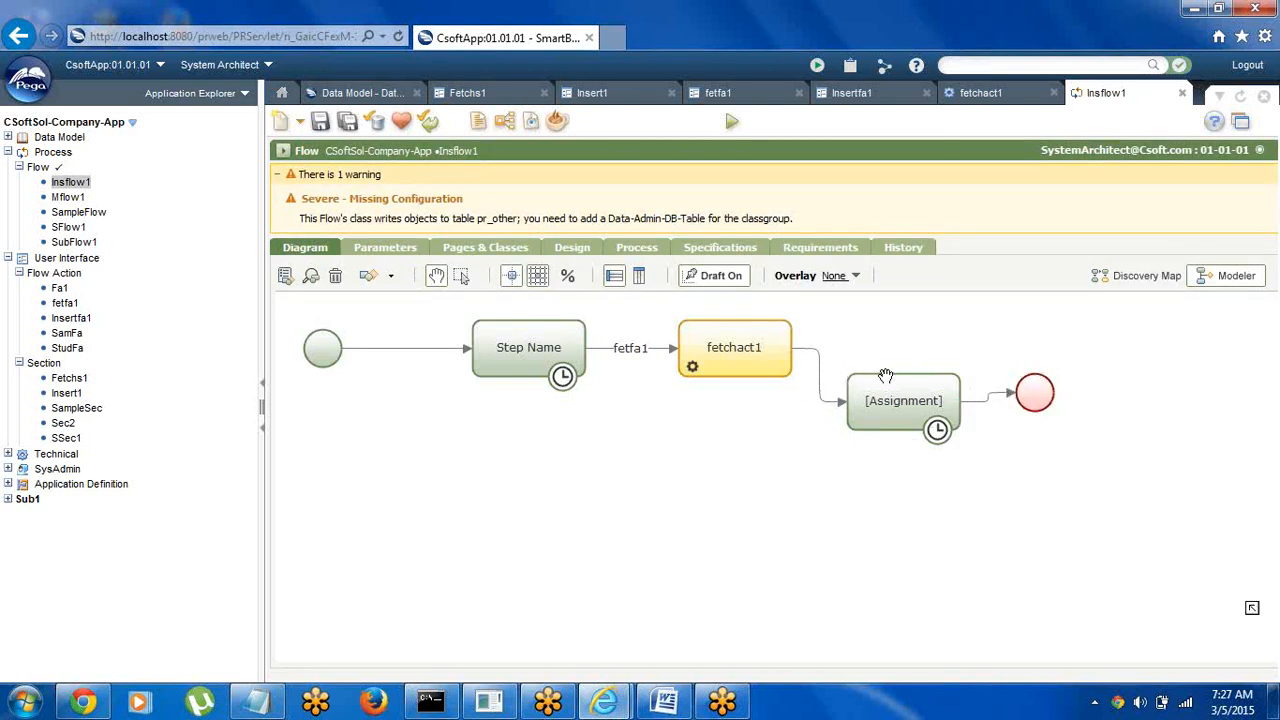
pyautogui.doubleClick(885, 418)
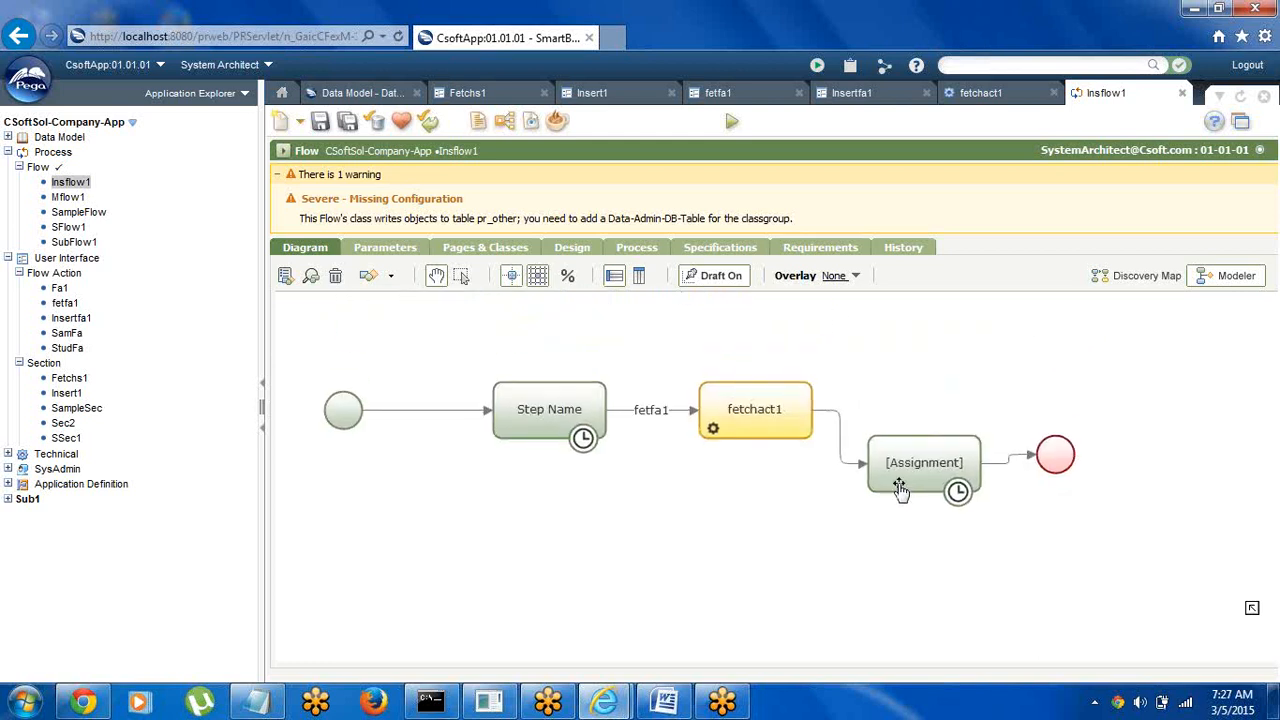
pyautogui.click(738, 519)
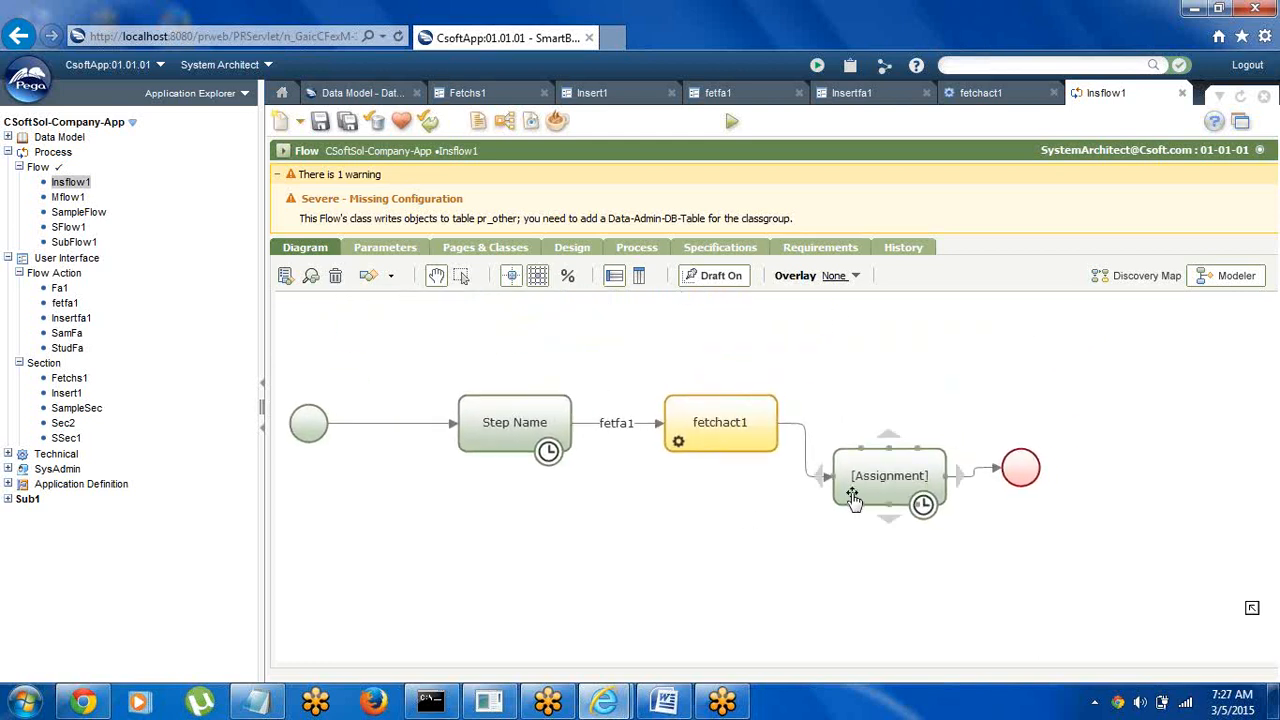
pyautogui.moveTo(852, 498); pyautogui.dragTo(908, 455)
pyautogui.doubleClick(908, 455)
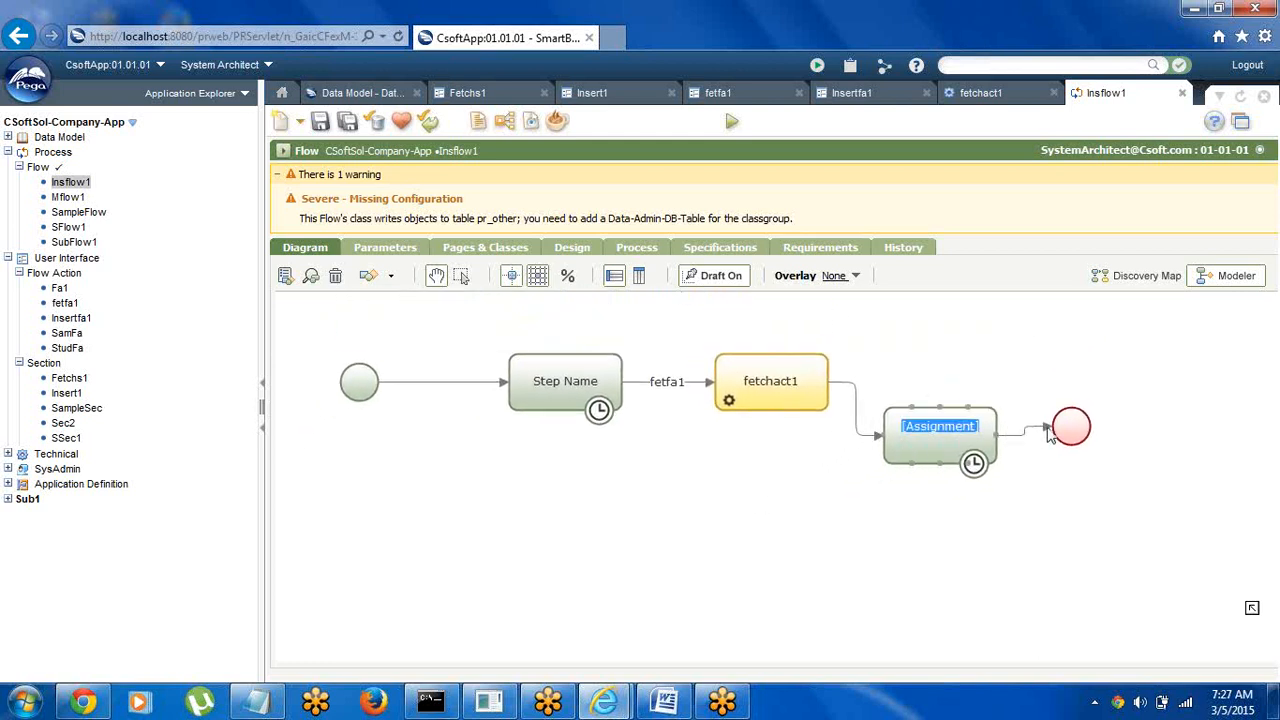
pyautogui.click(1079, 428)
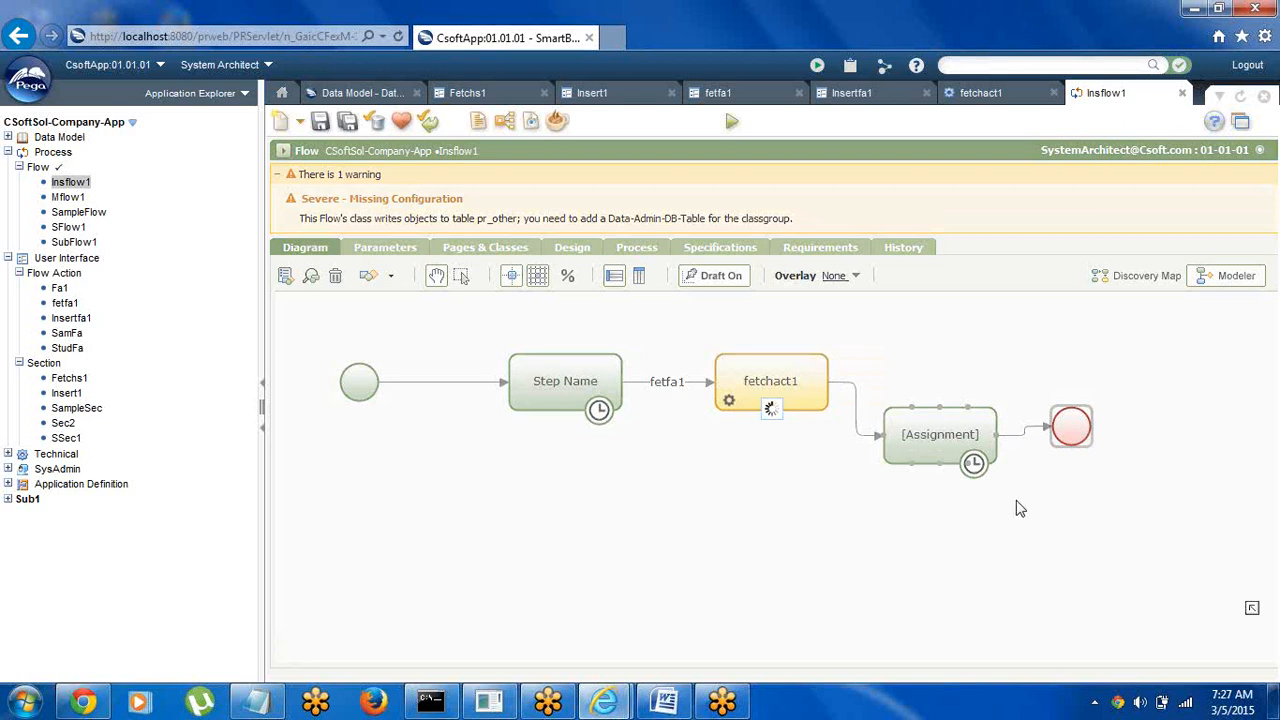
pyautogui.doubleClick(1090, 434)
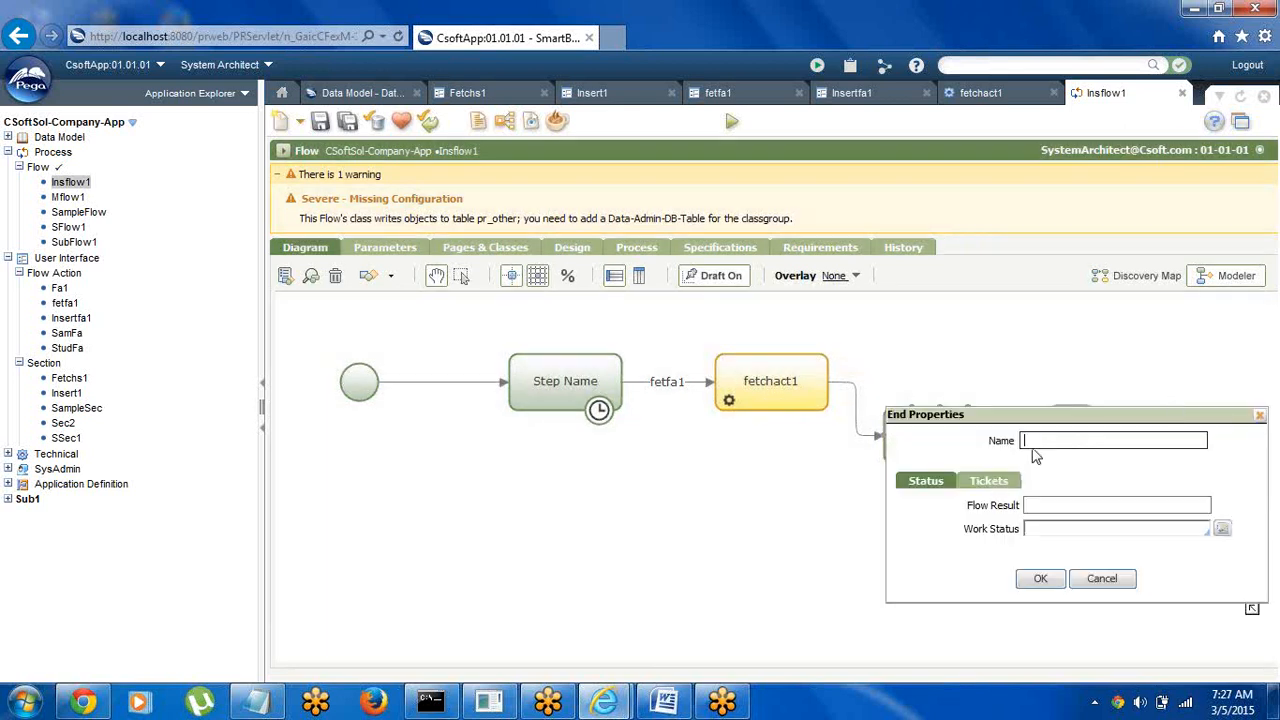
pyautogui.click(1260, 416)
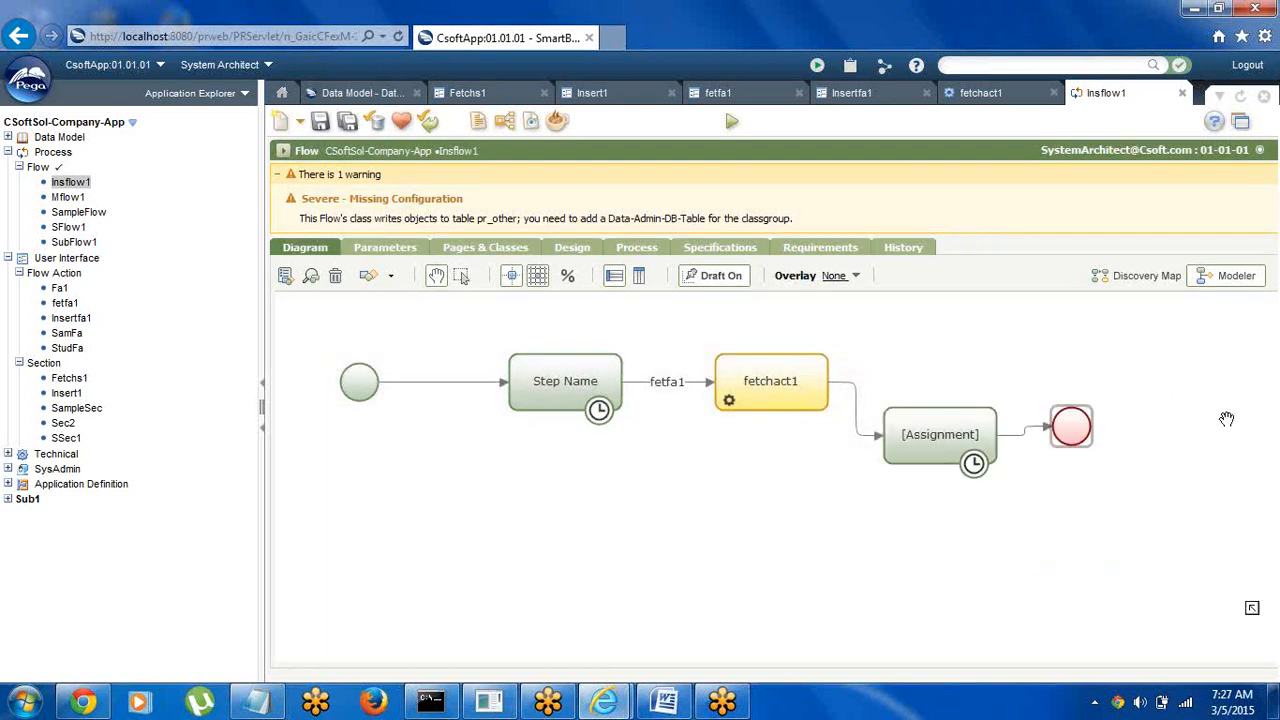
# Set the flow action of the connector between the assignment and the end shape to Insertfa1 and save the flow
pyautogui.rightClick(1025, 440)
pyautogui.click(1080, 450)
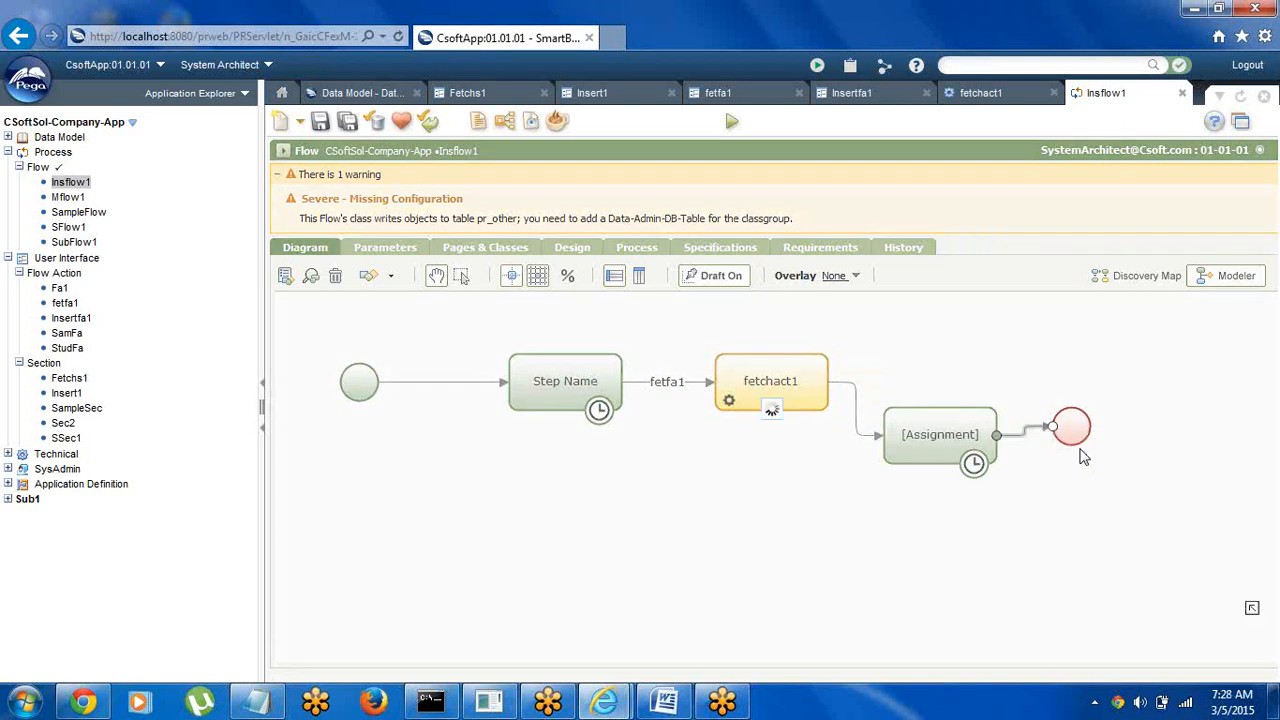
pyautogui.click(560, 449)
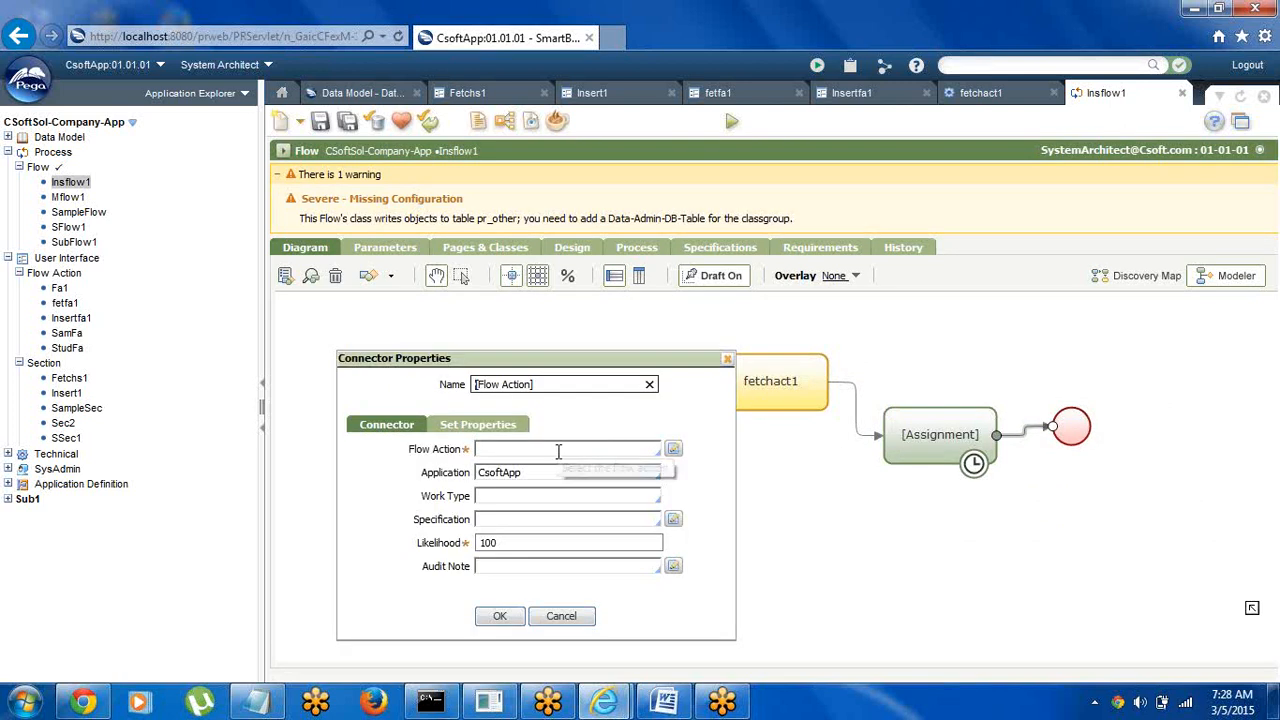
pyautogui.press('Down')
pyautogui.press('Down')
pyautogui.press('Down')
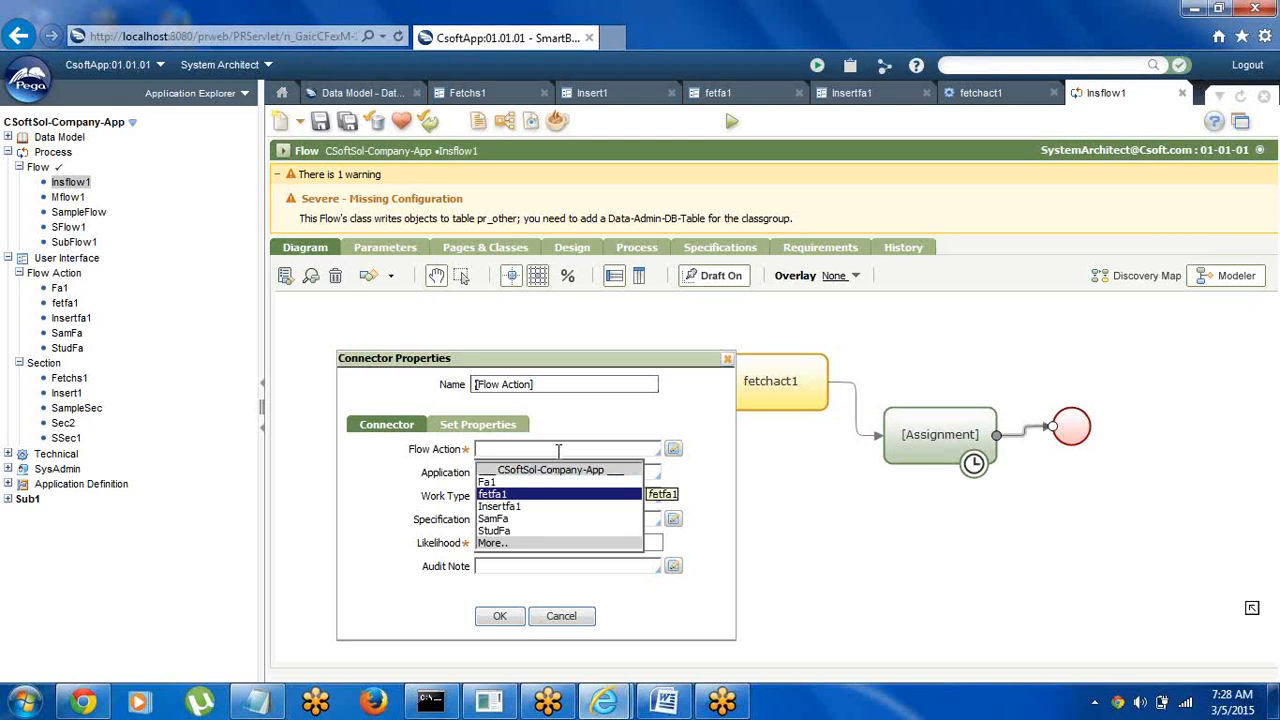
pyautogui.press('Down')
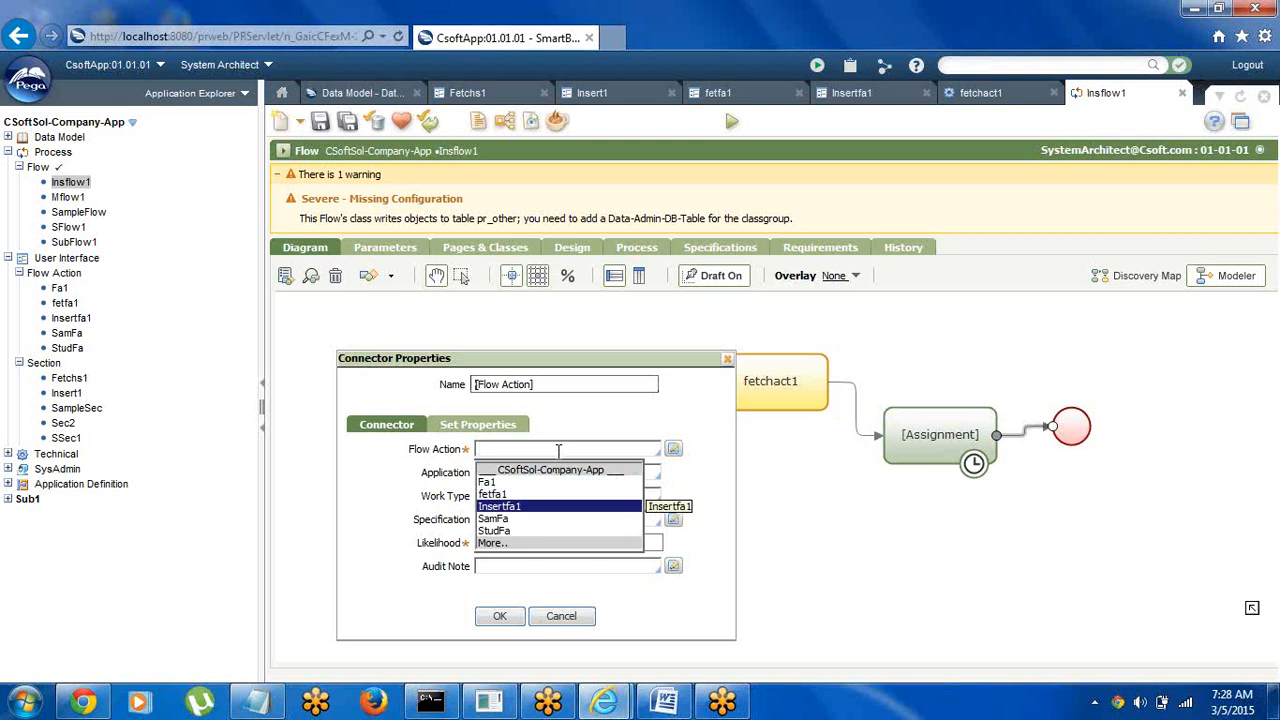
pyautogui.press('Return')
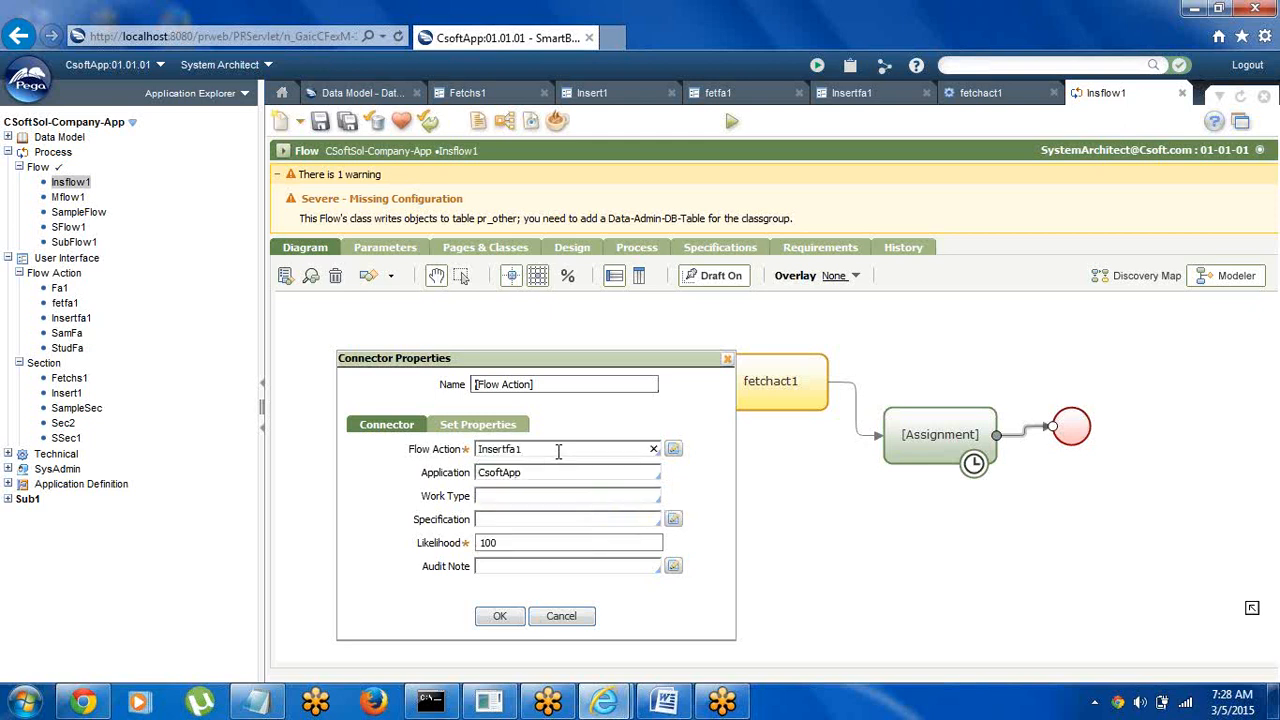
pyautogui.click(500, 618)
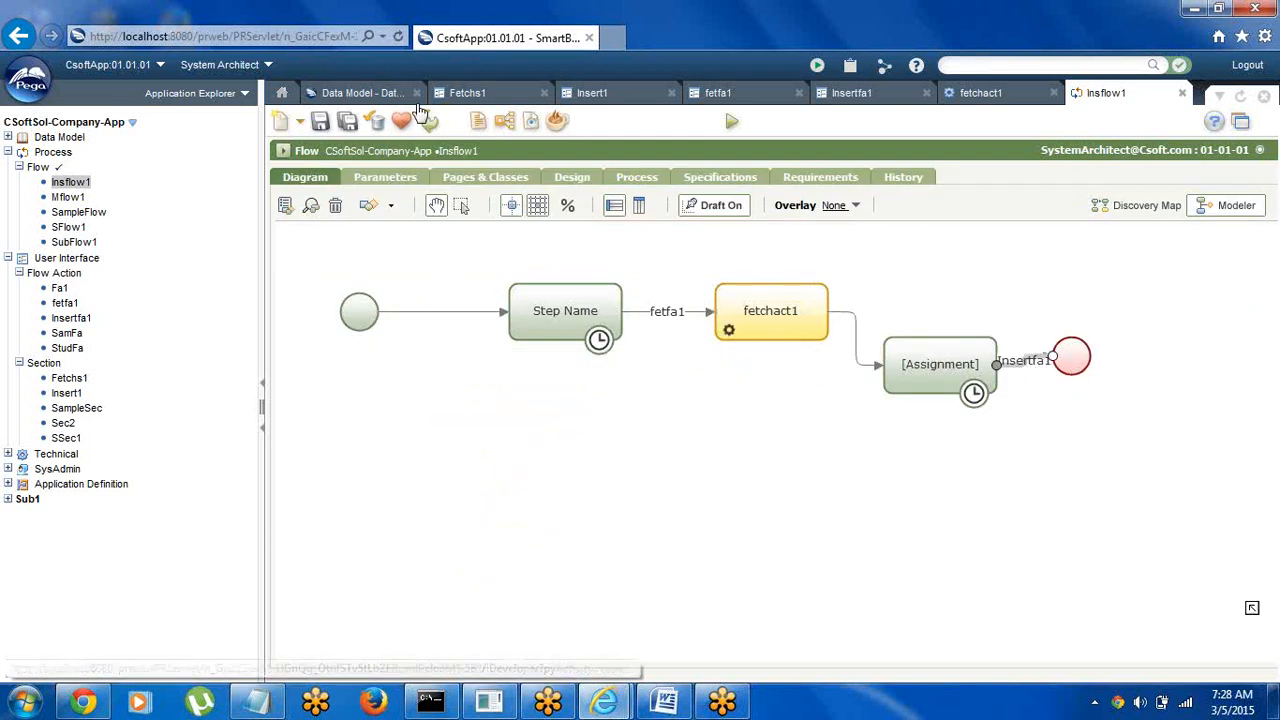
pyautogui.click(321, 122)
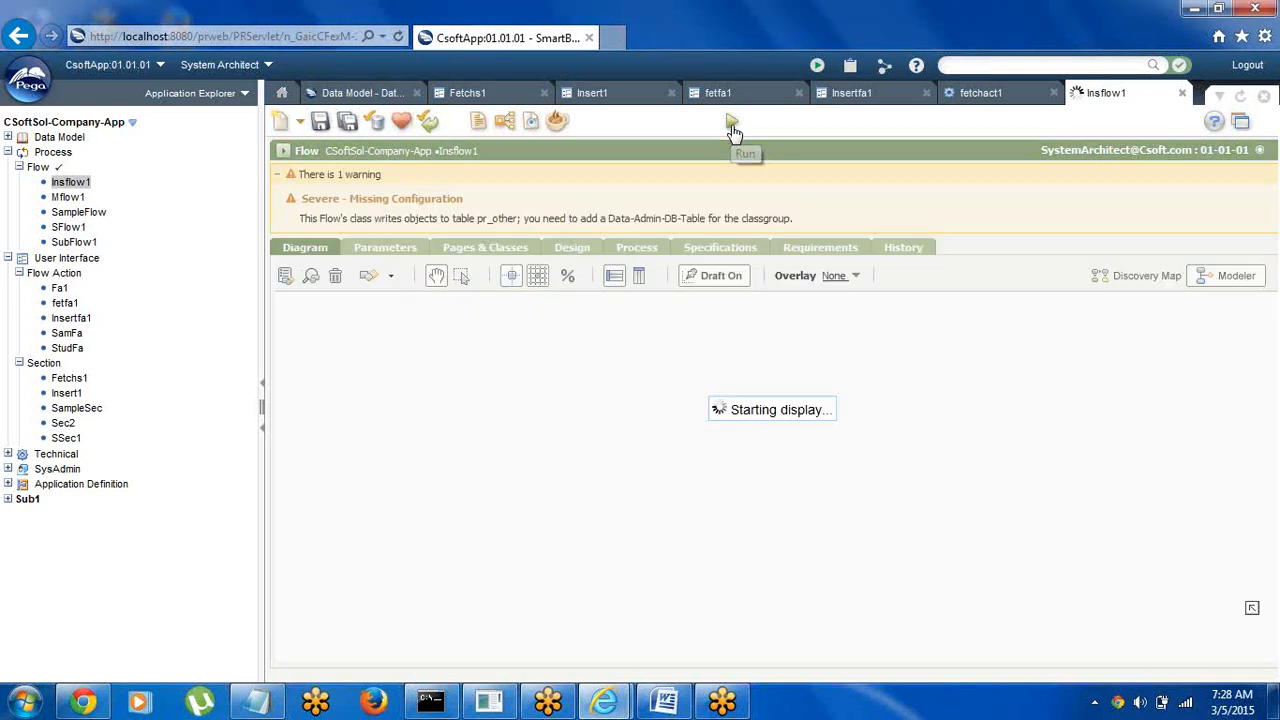
# Run the flow and submit the StudID of the second student in the Table2 data table through the fetfa1 form
pyautogui.click(733, 131)
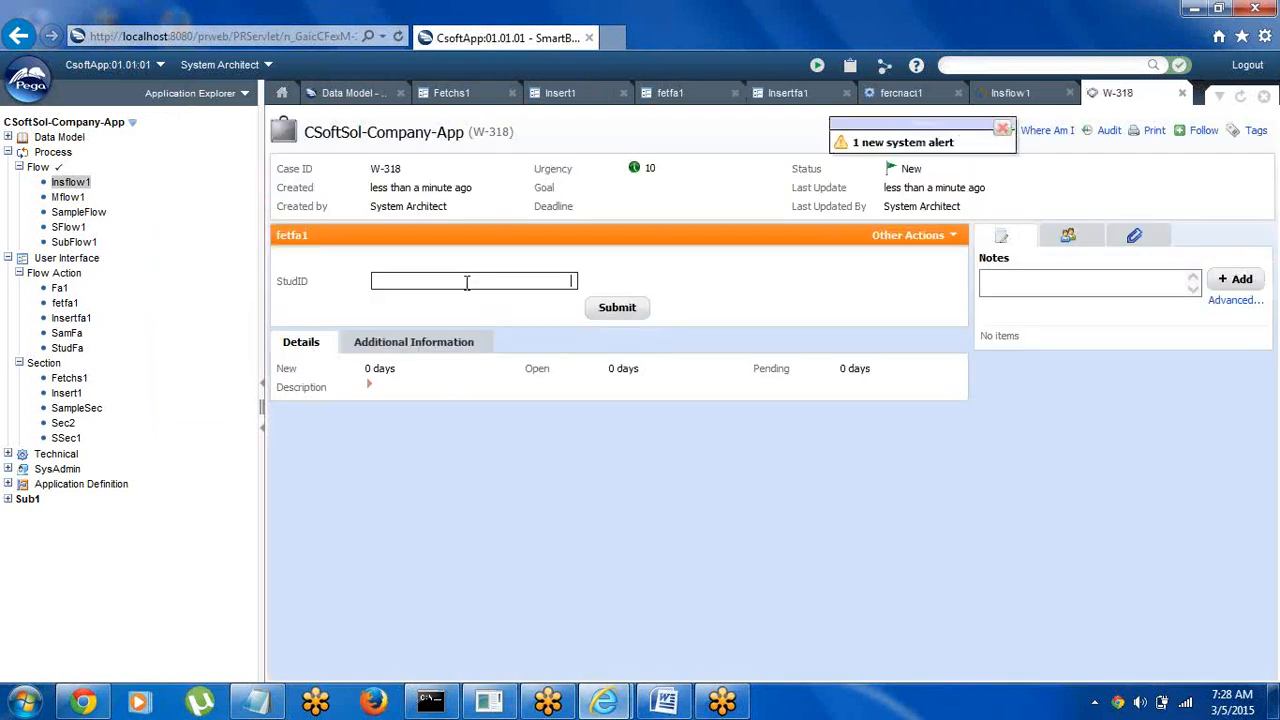
pyautogui.moveTo(606, 700)
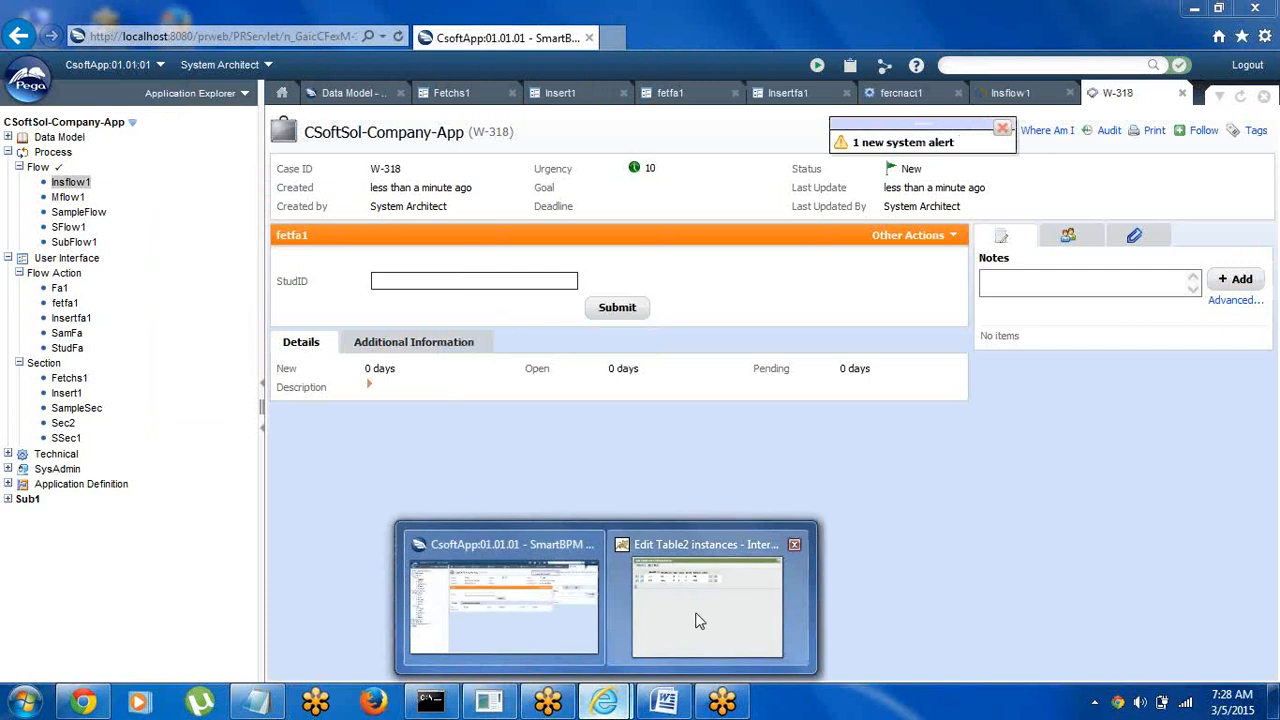
pyautogui.click(699, 621)
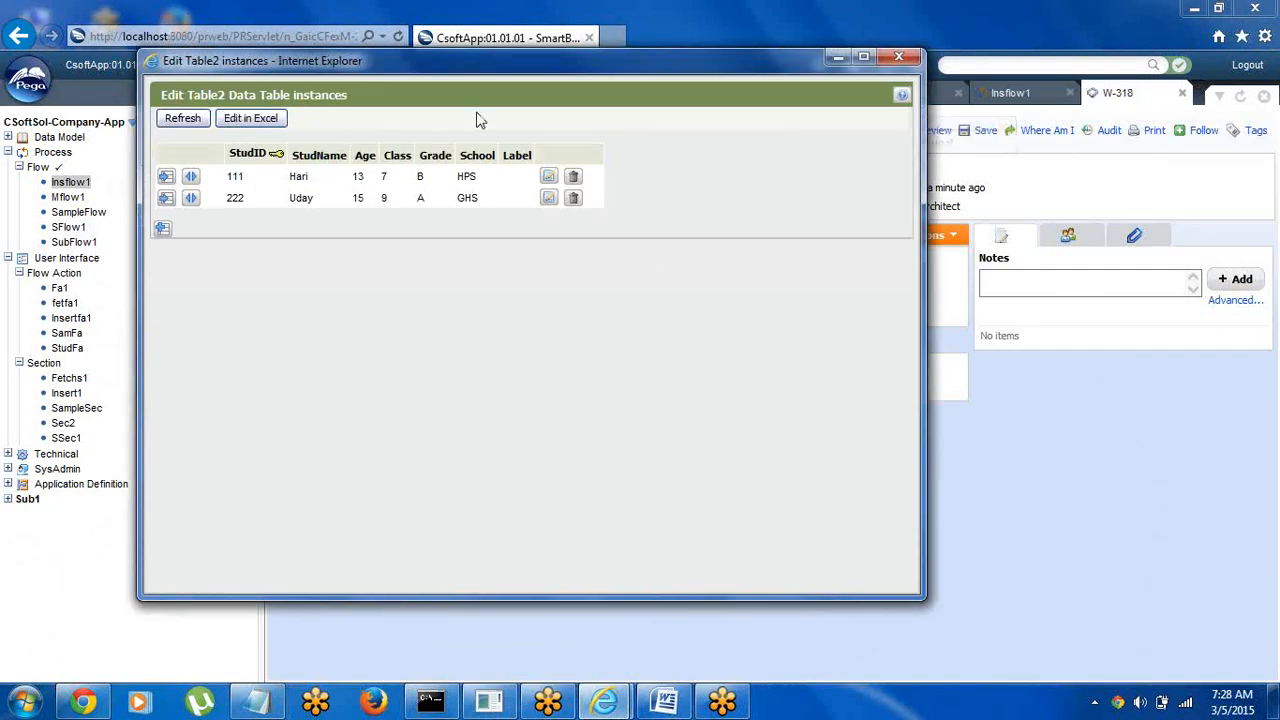
pyautogui.click(837, 57)
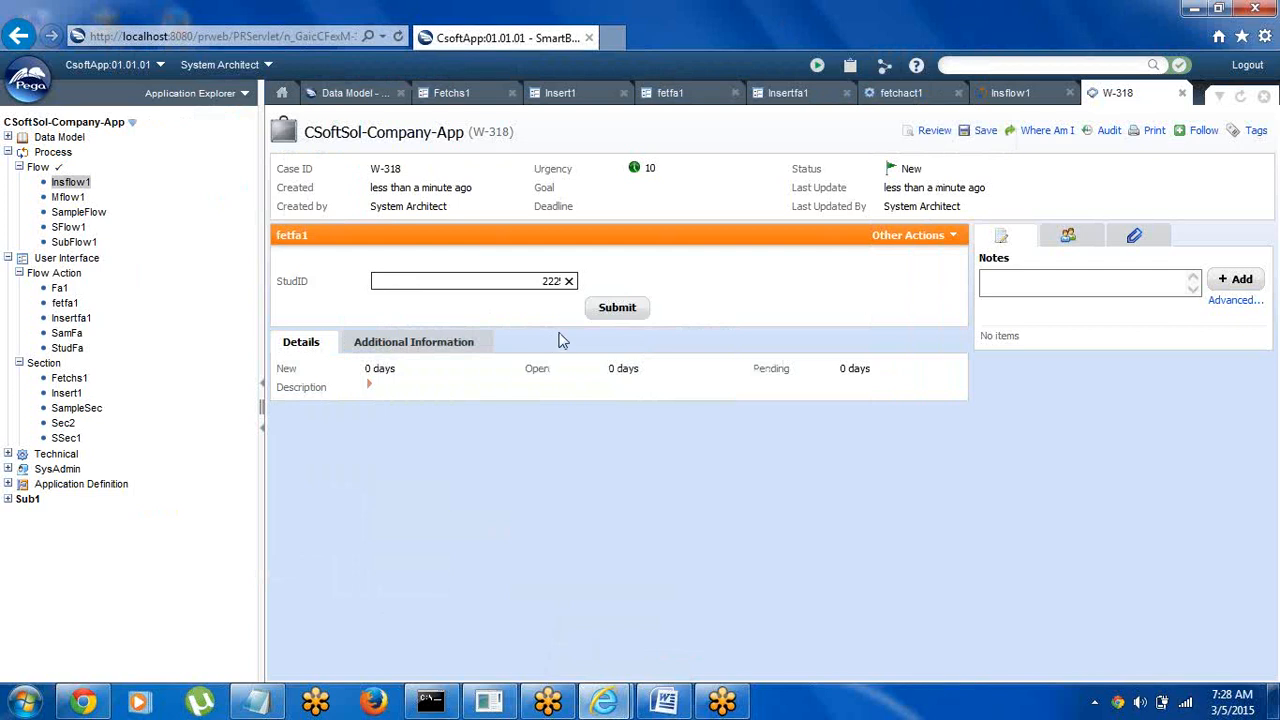
pyautogui.click(617, 307)
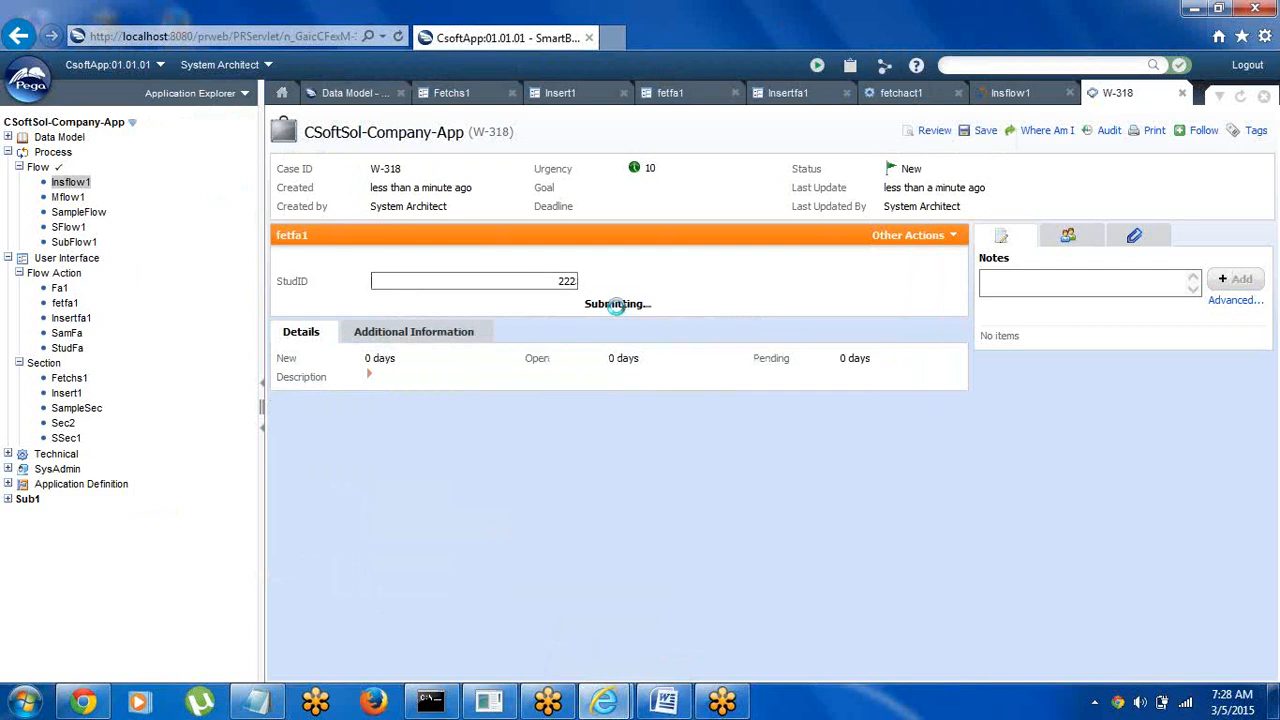